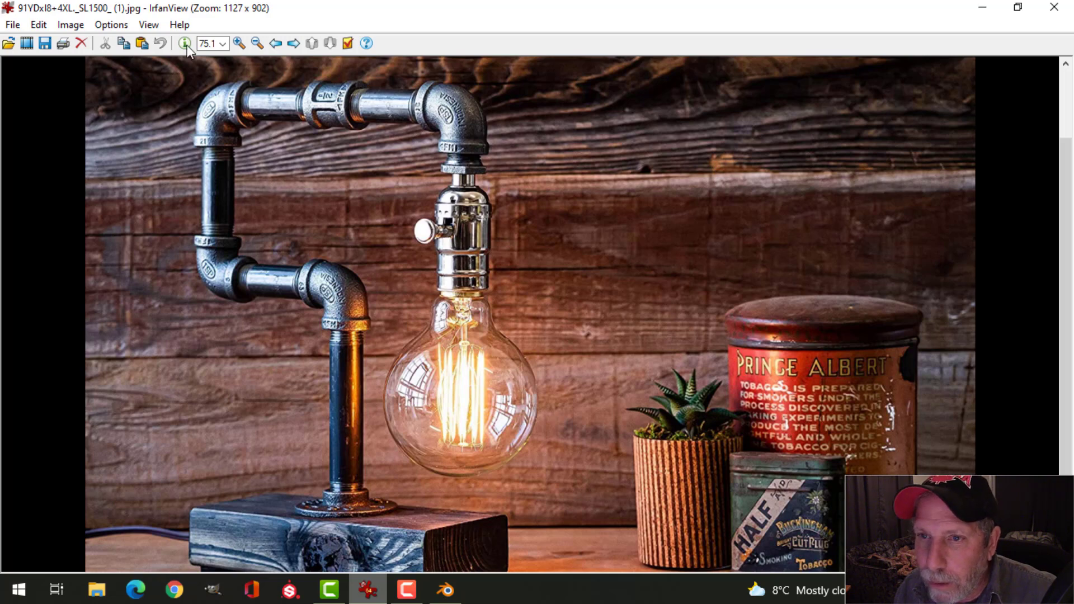
# Examine the lamp's pipe fittings, socket, bulb and wooden base in the reference photo at closer zoom.
pyautogui.click(240, 43)
pyautogui.click(241, 43)
pyautogui.click(241, 43)
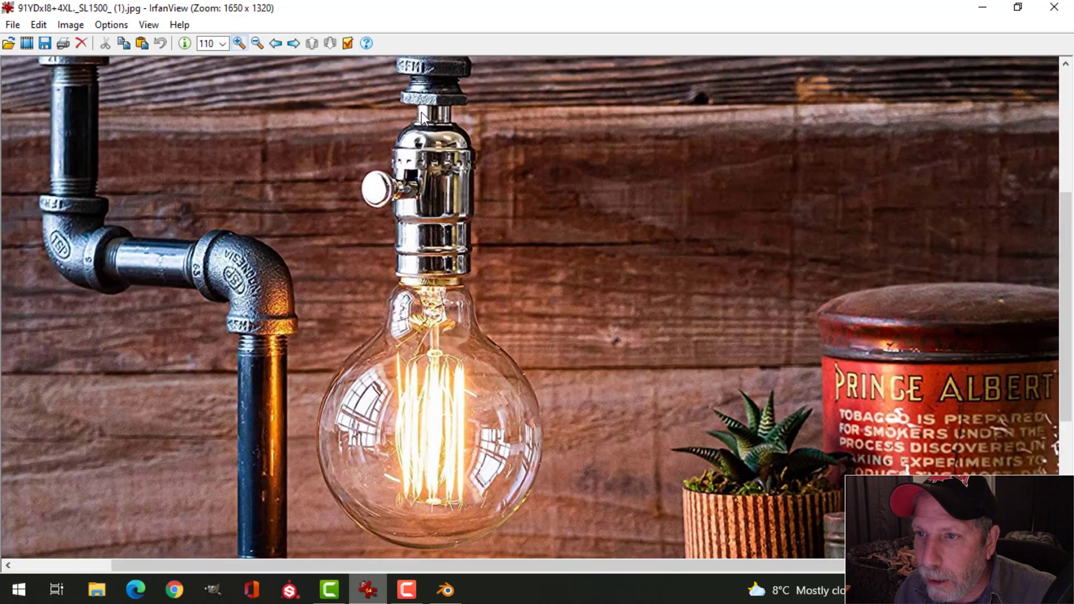
pyautogui.moveTo(1069, 264); pyautogui.dragTo(1070, 192)
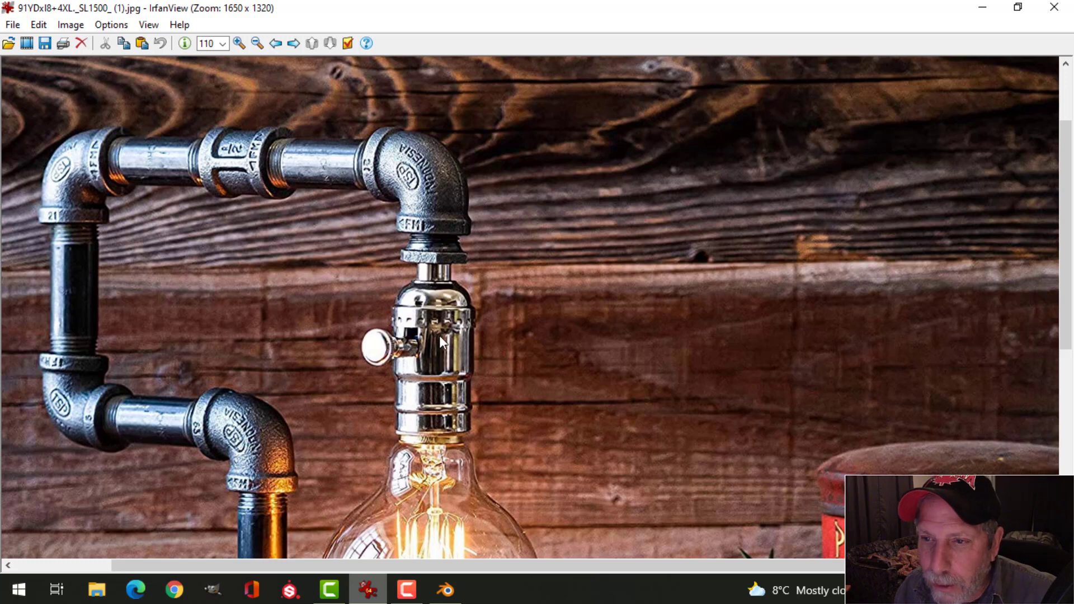
pyautogui.moveTo(1065, 253); pyautogui.dragTo(1064, 390)
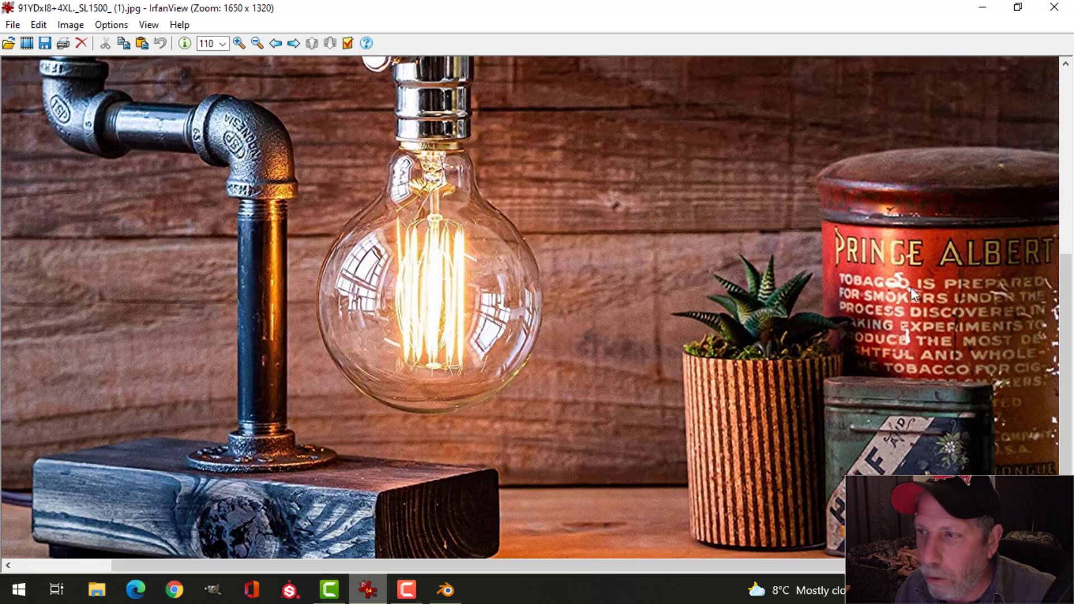
pyautogui.moveTo(1067, 301); pyautogui.dragTo(1066, 256)
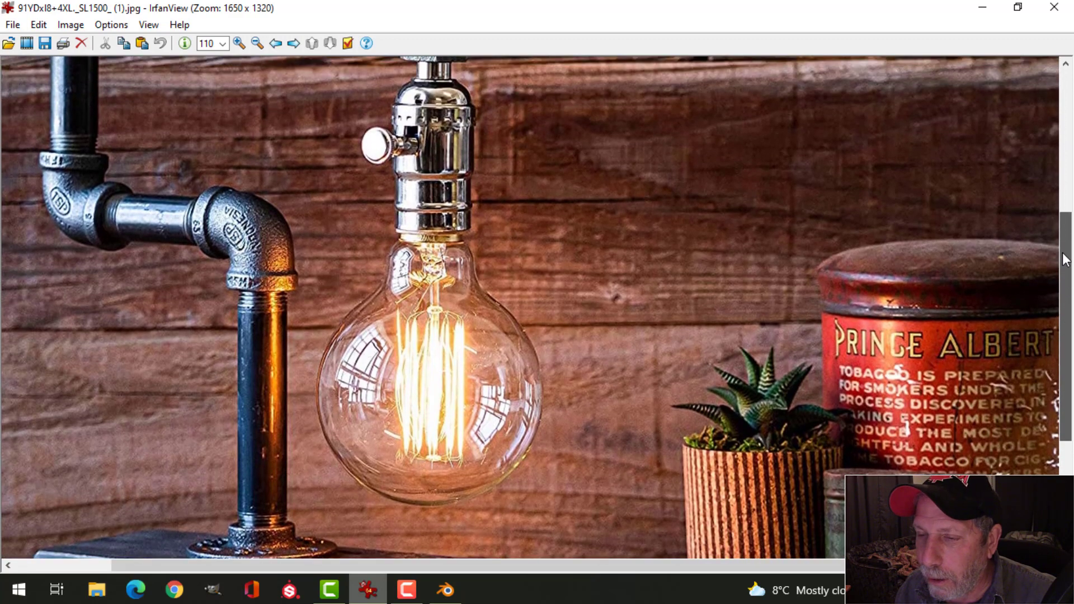
pyautogui.click(257, 43)
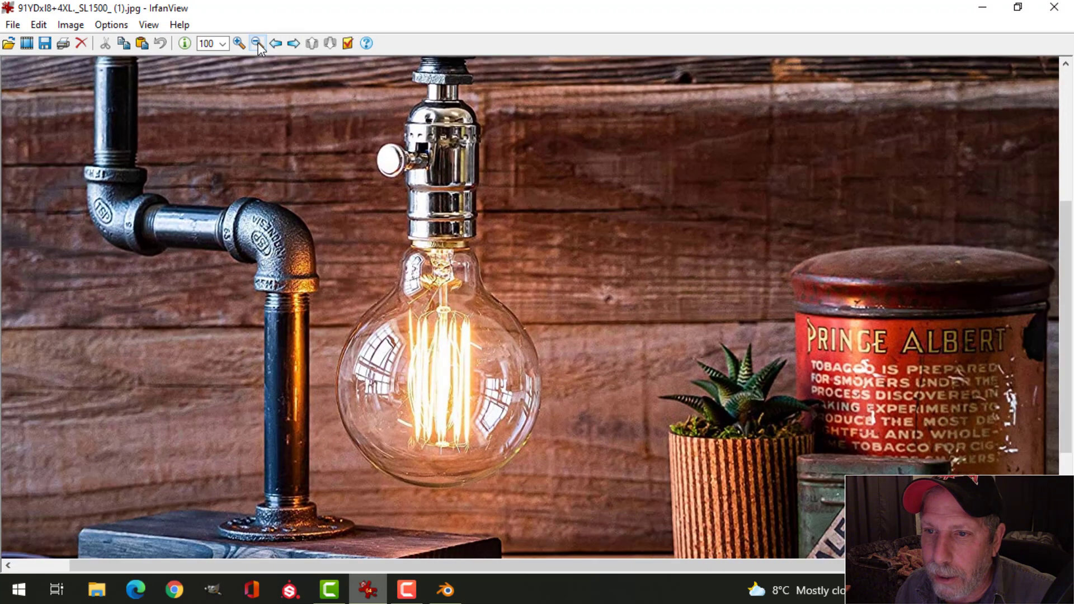
pyautogui.click(258, 43)
pyautogui.click(257, 43)
pyautogui.moveTo(1066, 318); pyautogui.dragTo(1067, 352)
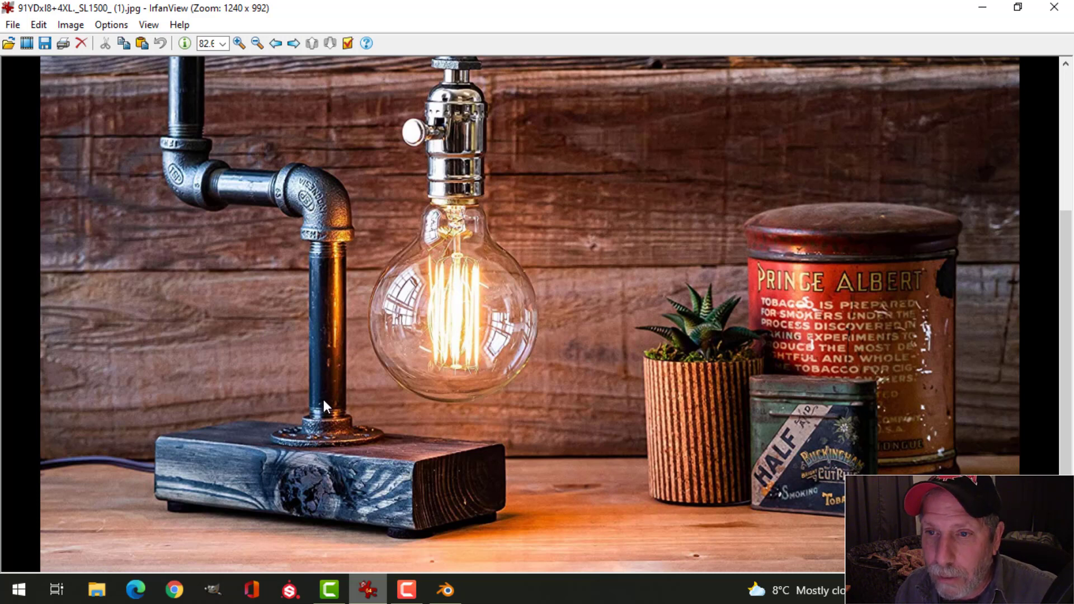
# Switch to Blender and add a mesh circle with 22 vertices at the origin.
pyautogui.hotkey('alt', 'Tab')
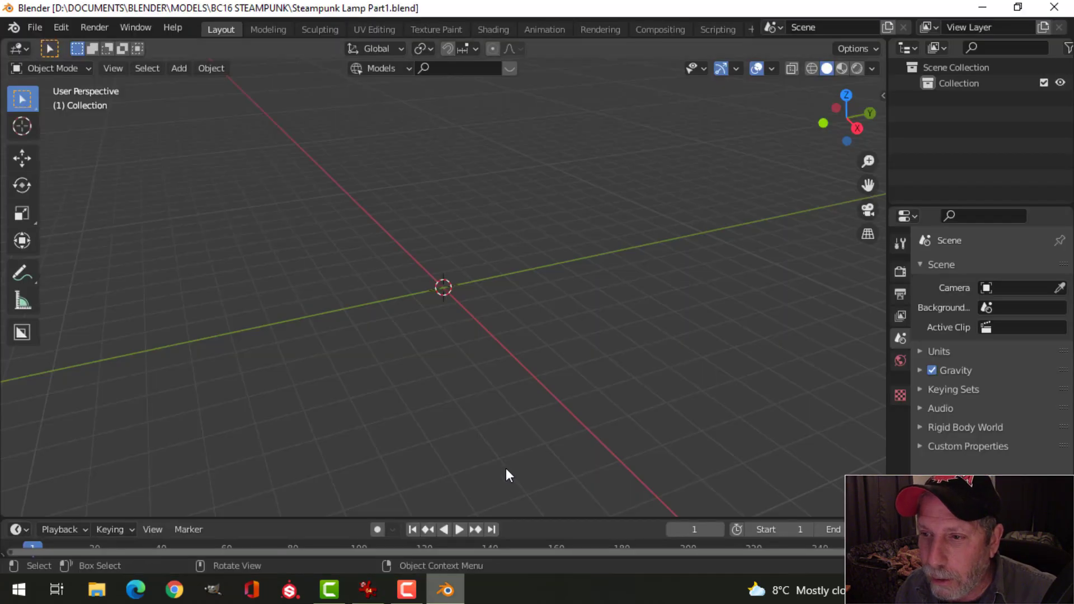
pyautogui.moveTo(500, 383); pyautogui.dragTo(486, 372, button='middle')
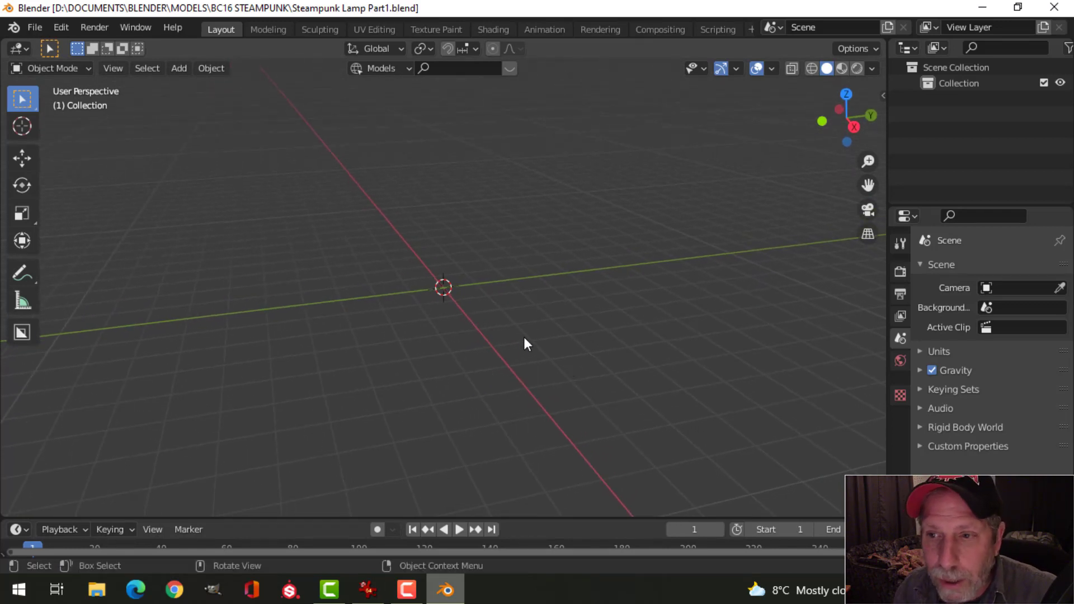
pyautogui.hotkey('shift', 'a')
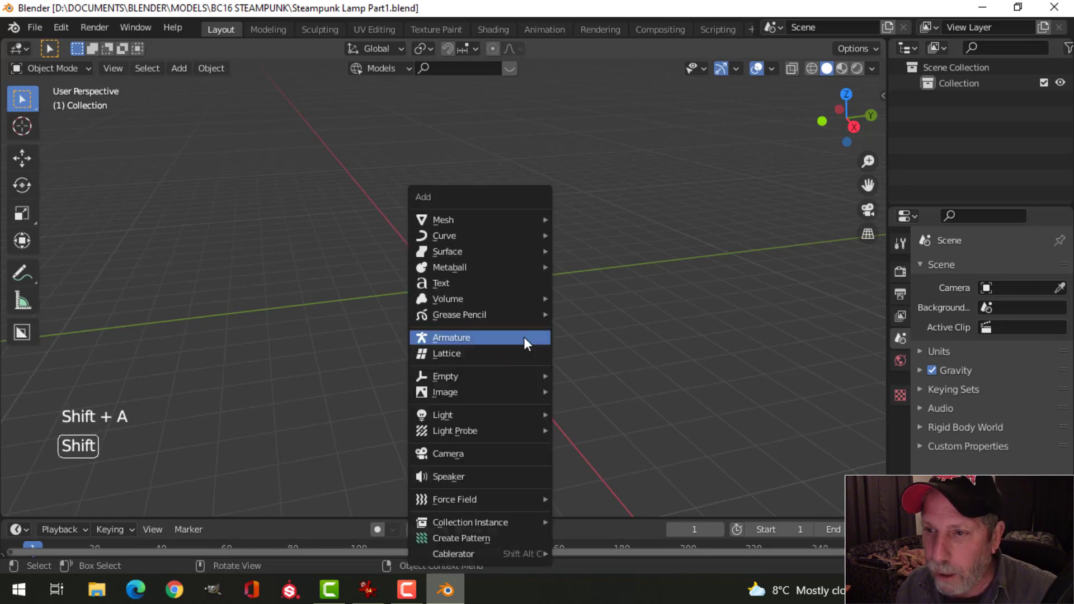
pyautogui.moveTo(467, 220)
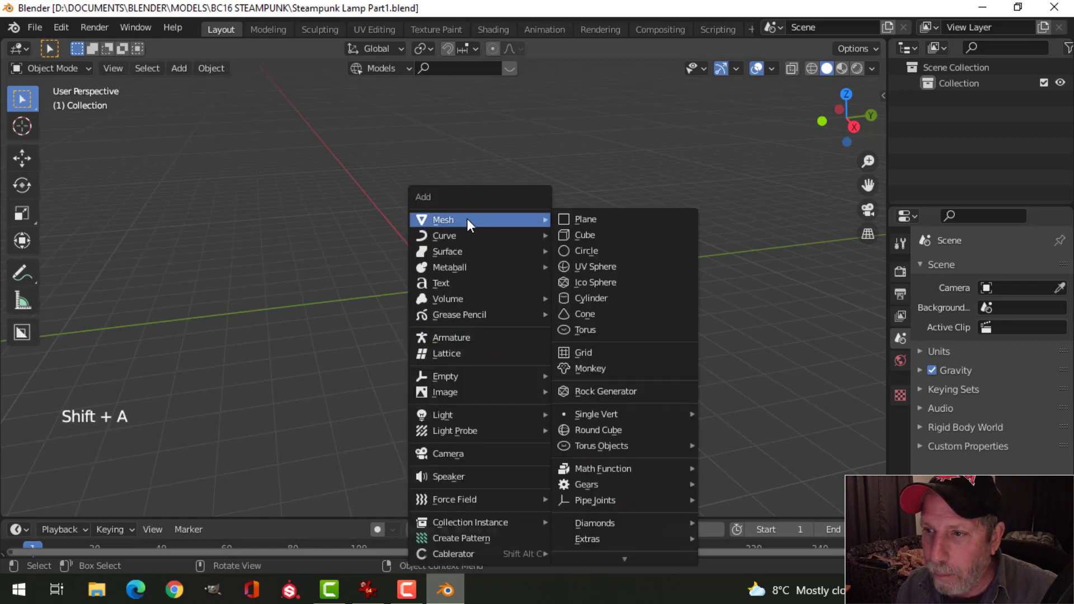
pyautogui.click(602, 248)
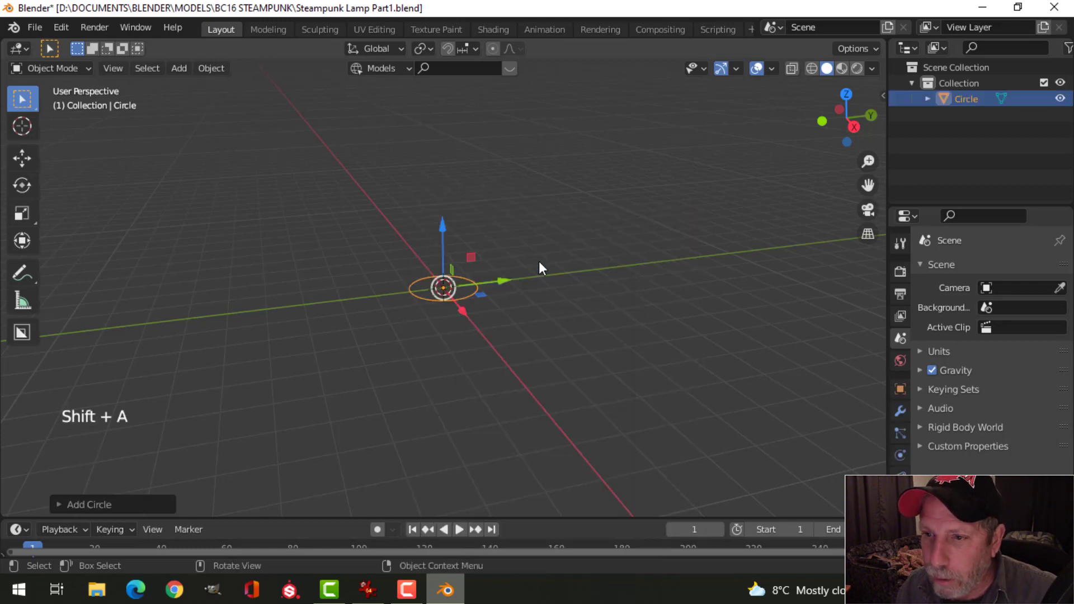
pyautogui.click(101, 504)
pyautogui.click(240, 333)
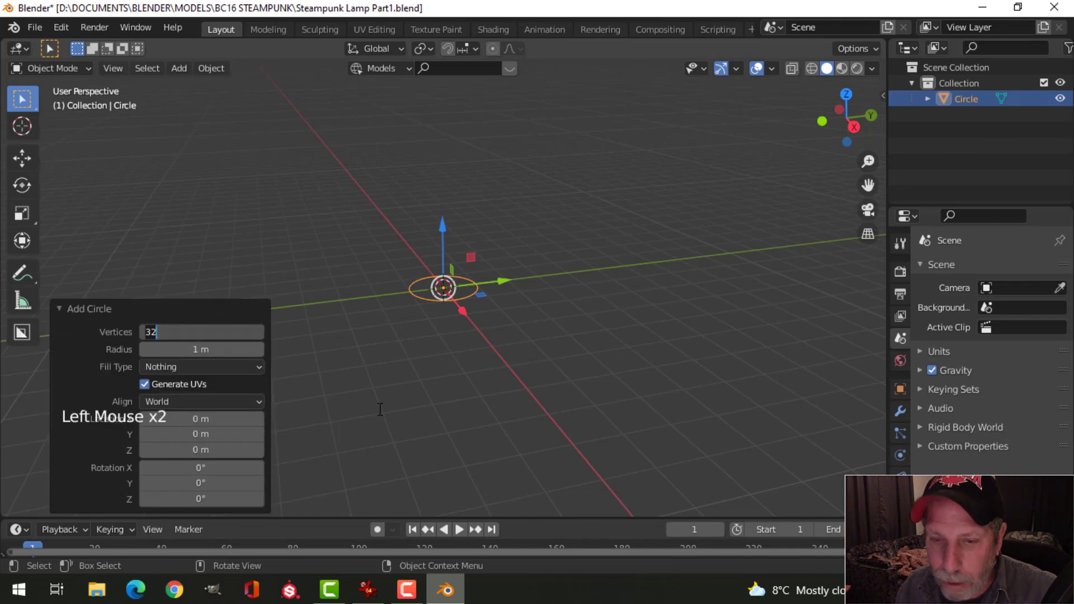
pyautogui.write('22')
pyautogui.press('Return')
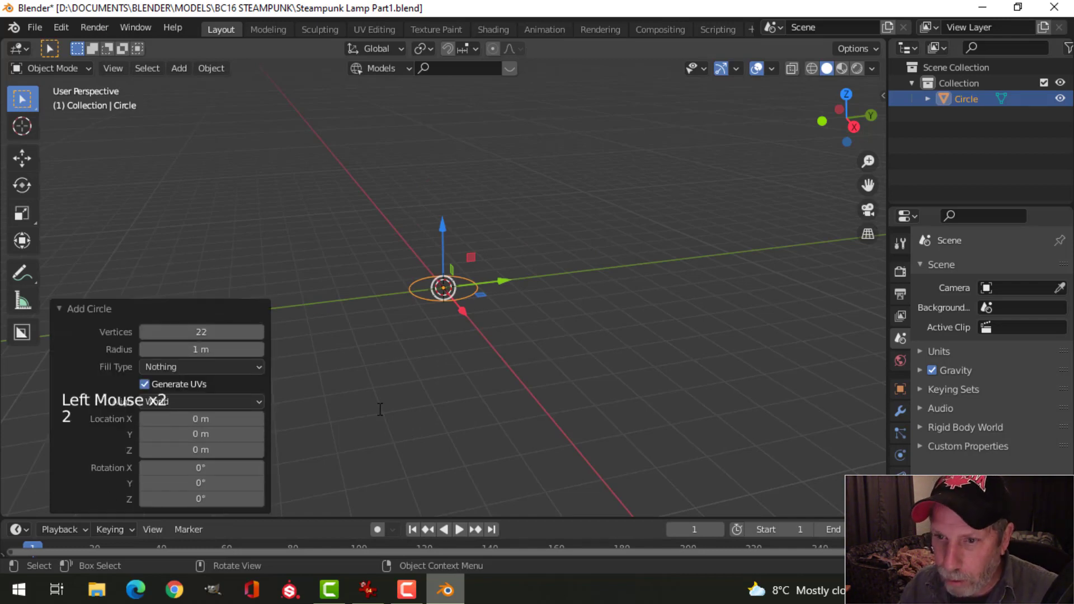
pyautogui.scroll(5, 521, 405)
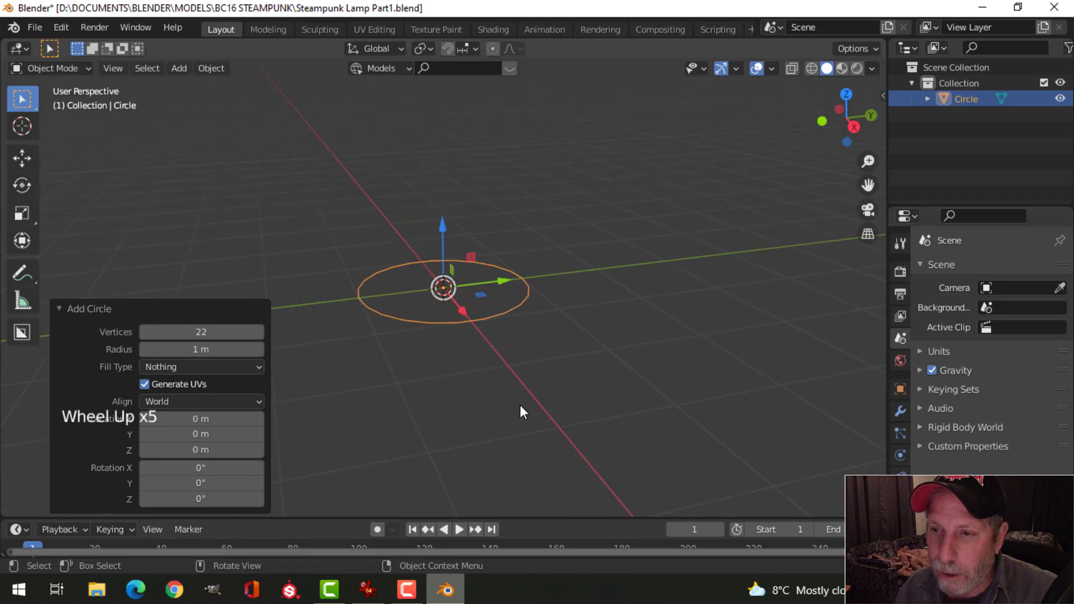
# Extrude the circle's edge inward in Edit Mode, scaling it to about 0.828 to form a flat ring.
pyautogui.press('Tab')
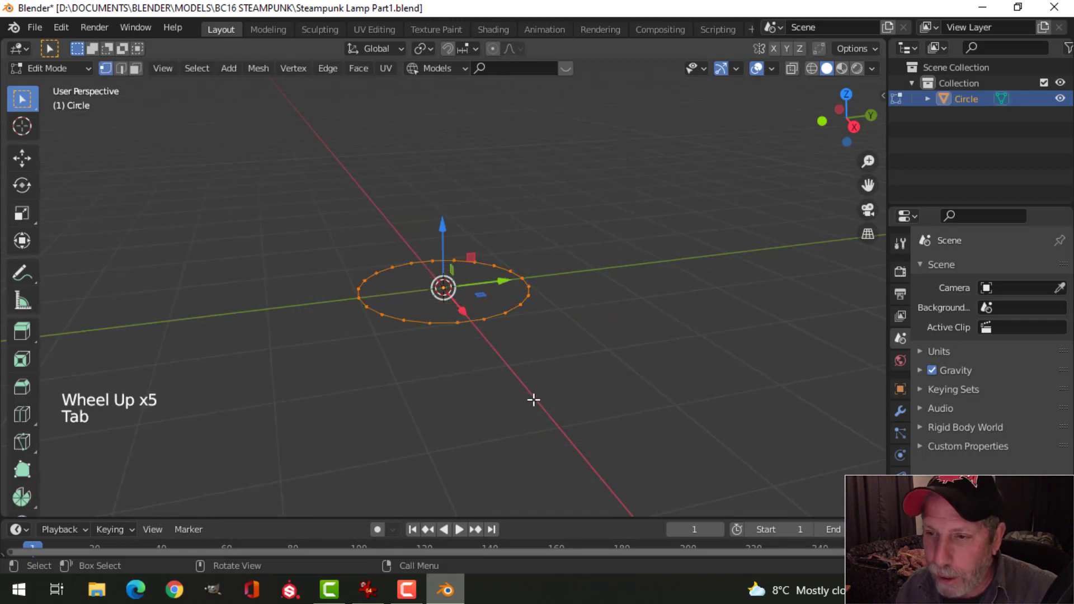
pyautogui.moveTo(532, 401); pyautogui.dragTo(503, 363, button='middle')
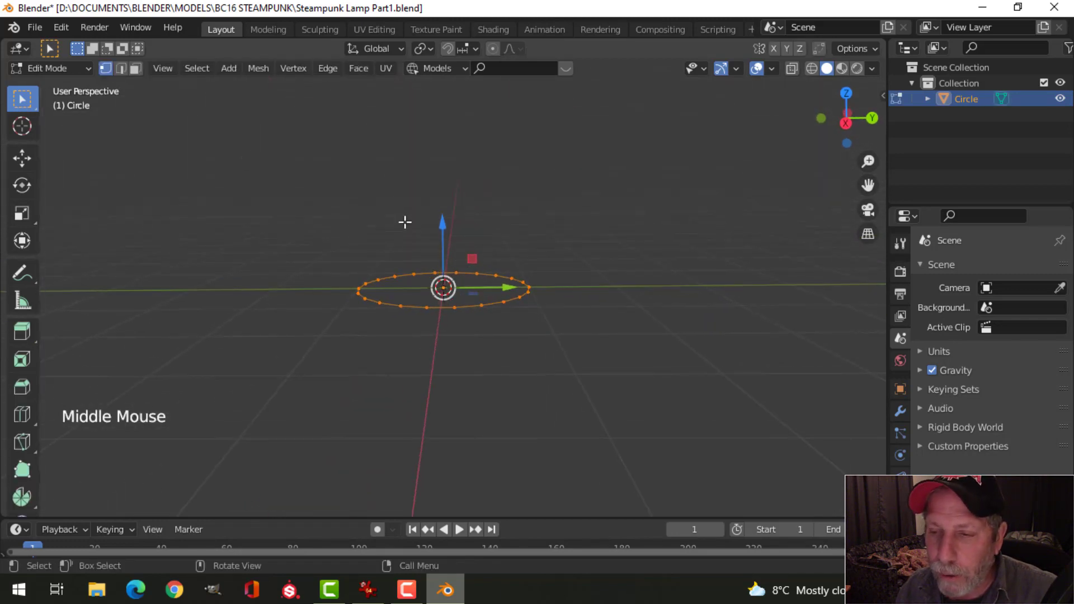
pyautogui.moveTo(403, 220); pyautogui.dragTo(587, 292, button='middle')
pyautogui.scroll(2, 568, 315)
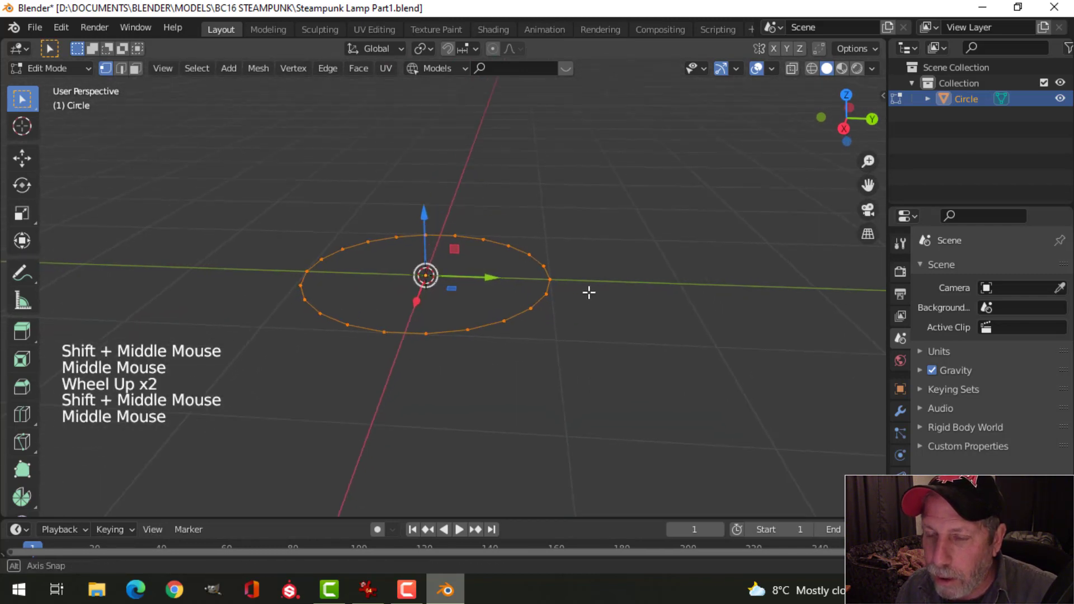
pyautogui.press('e')
pyautogui.rightClick(614, 290)
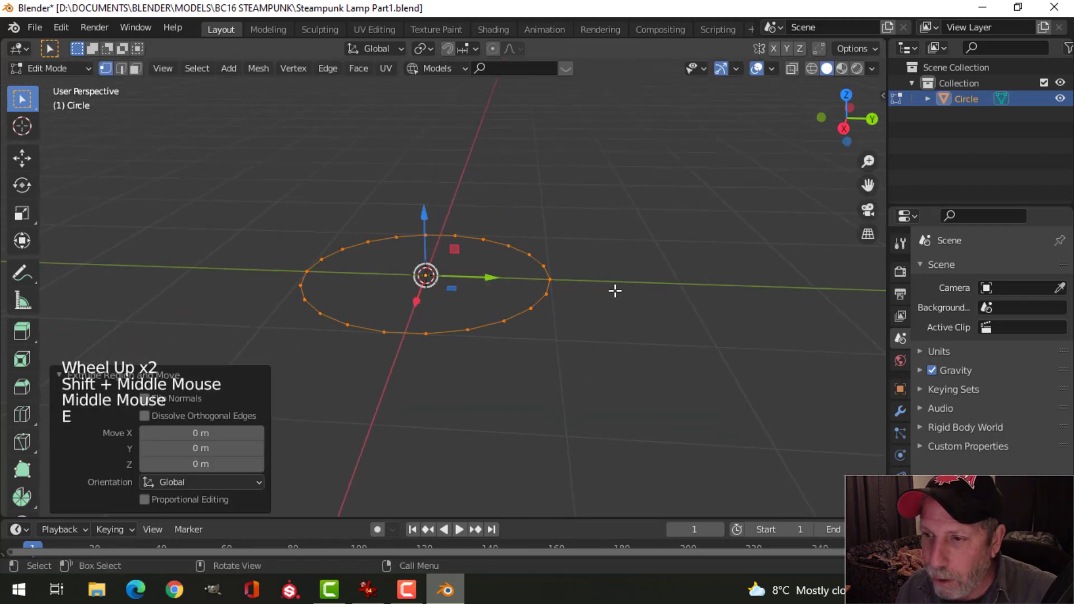
pyautogui.press('s')
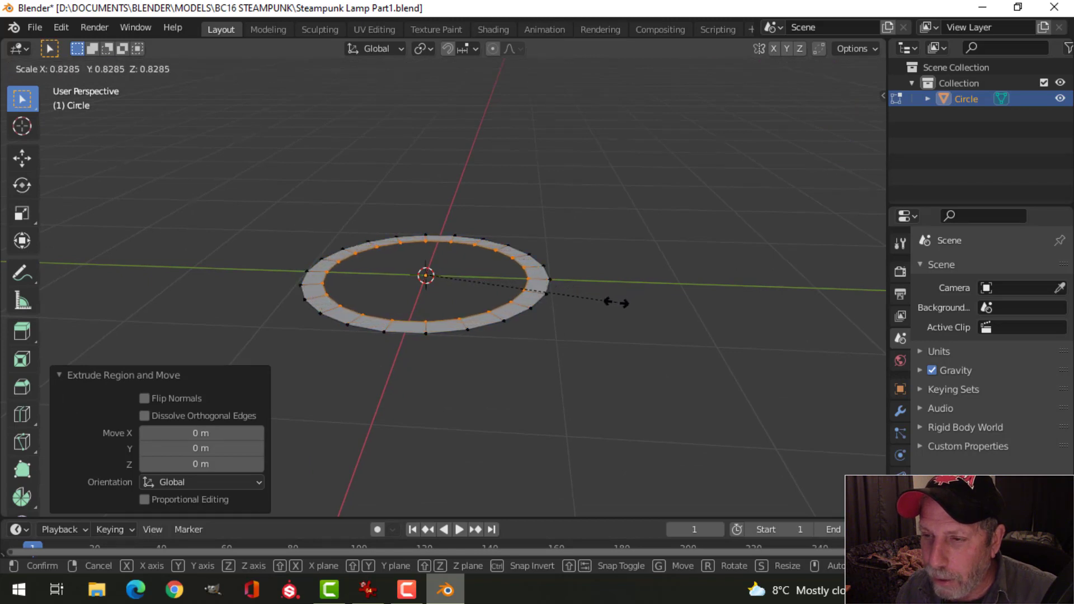
pyautogui.click(615, 303)
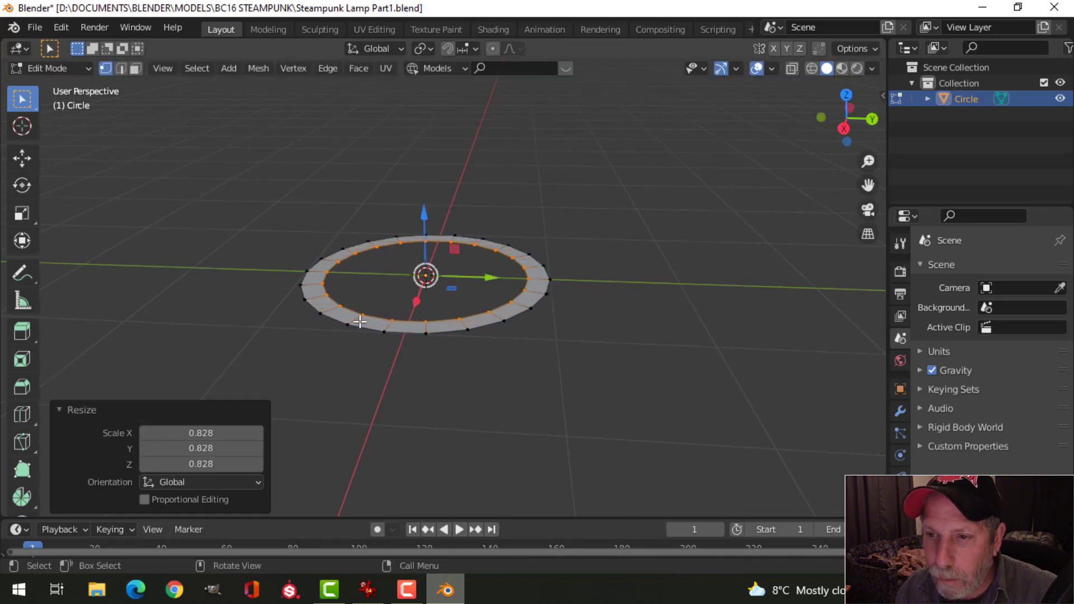
# Extrude the ring's inner edge inward again, scaling it to about 0.537 to widen the flat flange.
pyautogui.press('e')
pyautogui.rightClick(681, 346)
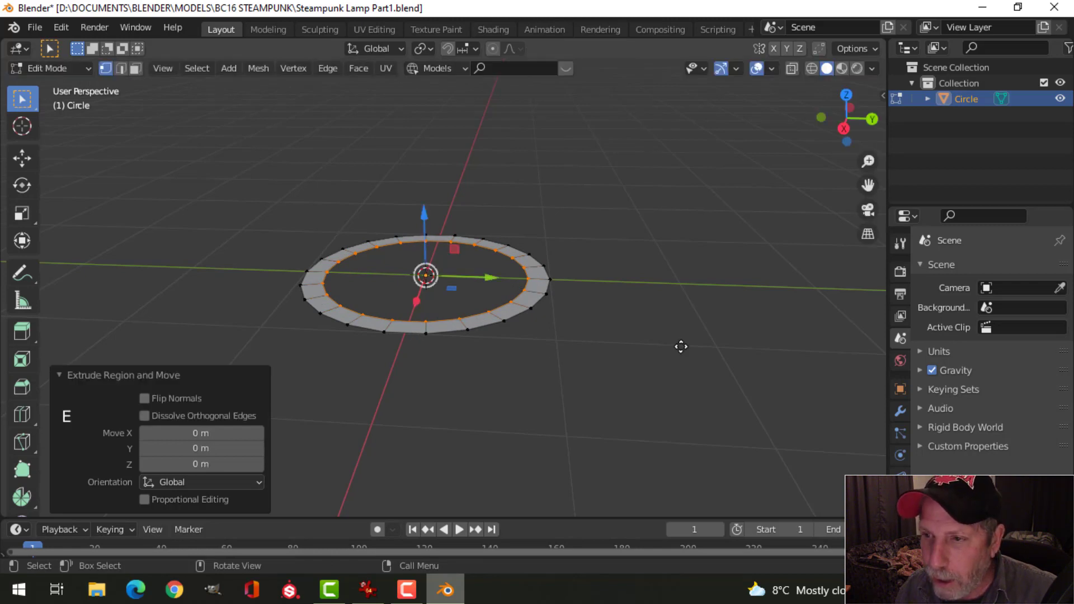
pyautogui.press('s')
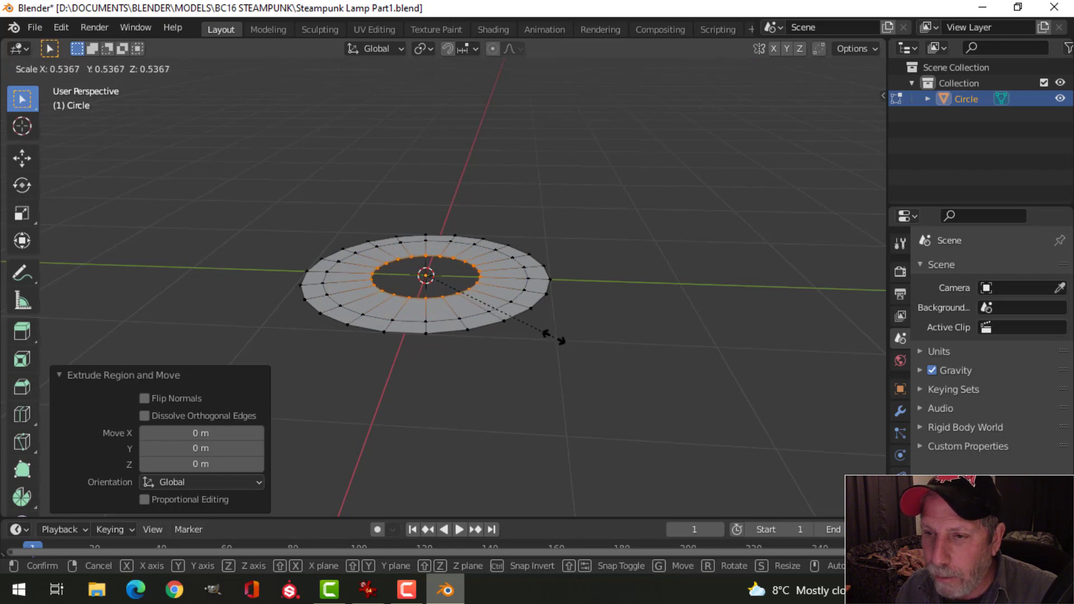
pyautogui.click(561, 340)
pyautogui.scroll(-2, 464, 343)
pyautogui.moveTo(465, 342); pyautogui.dragTo(456, 377, button='middle')
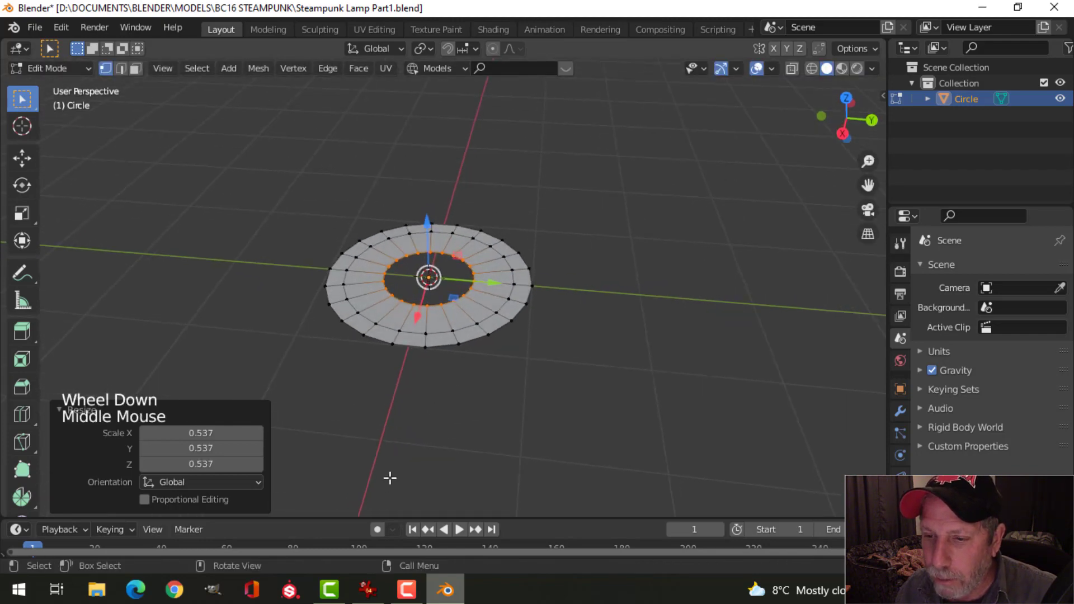
# Using the reference photo in IrfanView as guide, widen the flange's hole slightly in Blender and extrude its edge upward into a short collar.
pyautogui.click(367, 590)
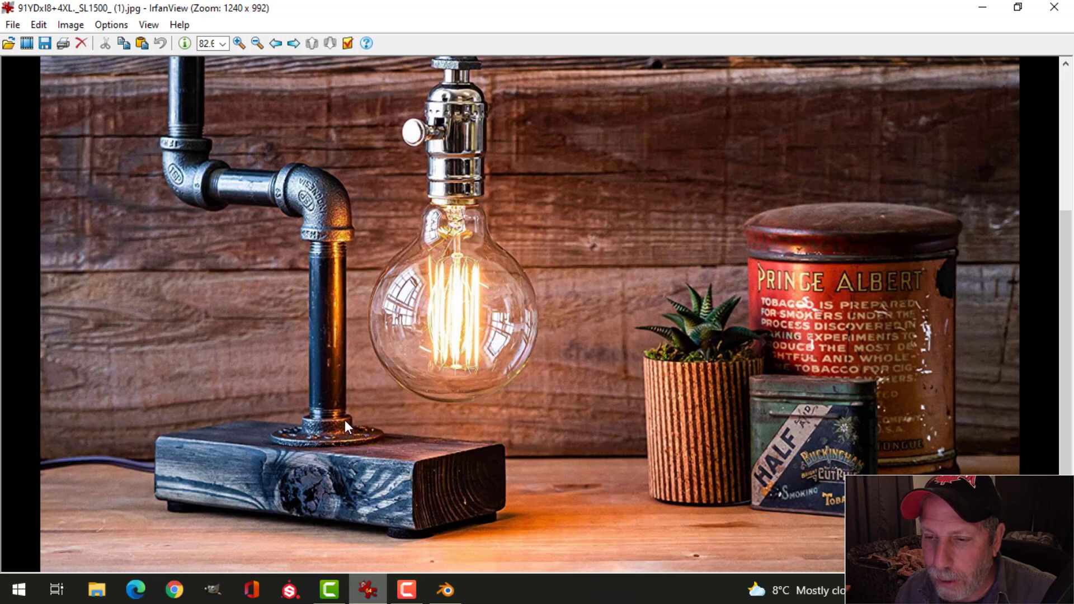
pyautogui.click(445, 589)
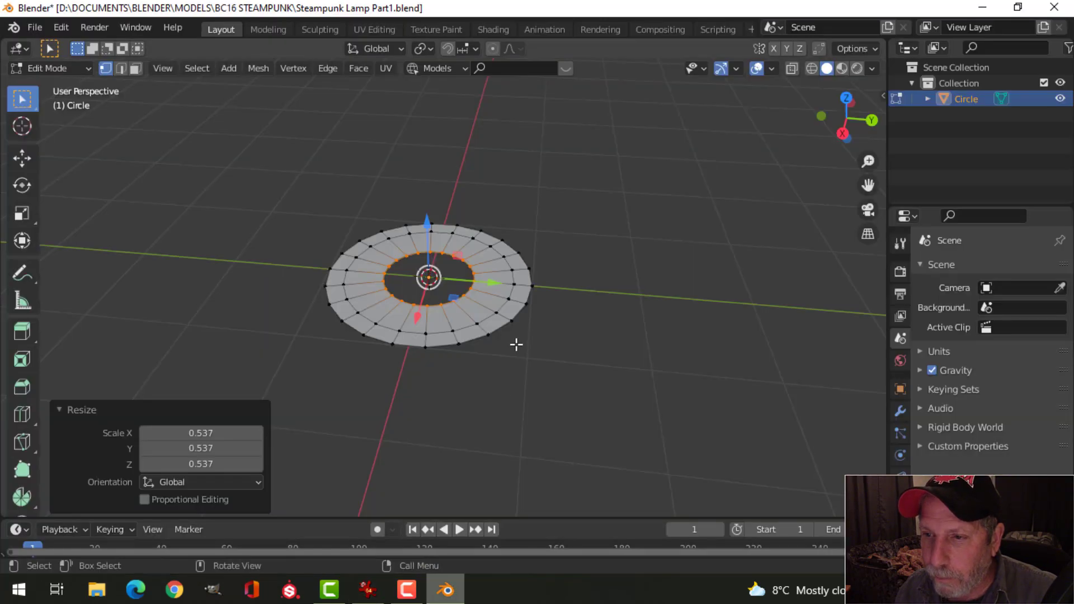
pyautogui.press('s')
pyautogui.moveTo(568, 345); pyautogui.dragTo(548, 336, button='middle')
pyautogui.scroll(2, 549, 331)
pyautogui.press('e')
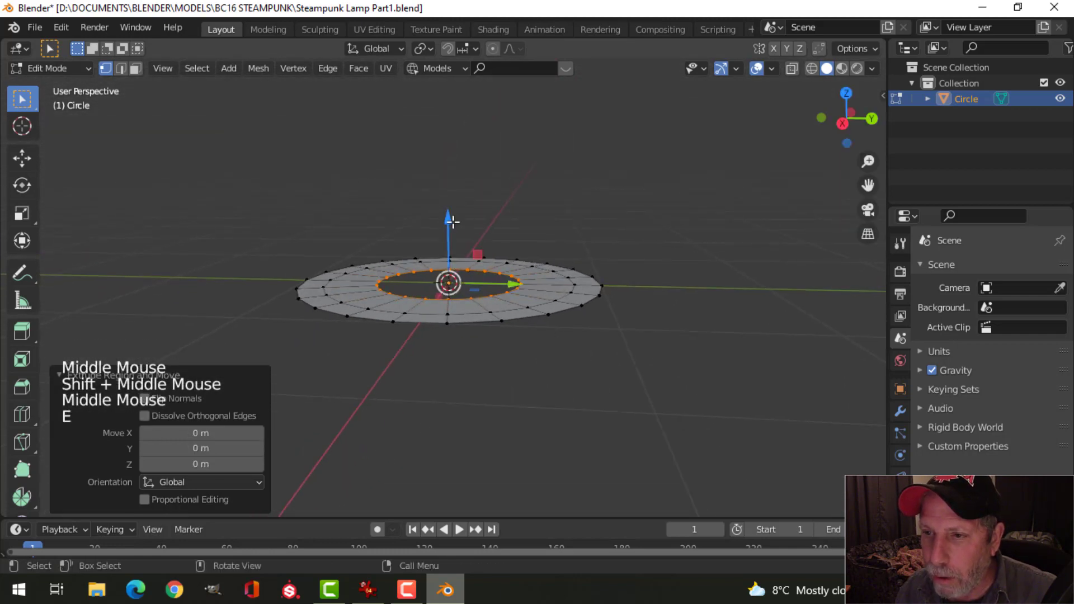
pyautogui.moveTo(448, 218); pyautogui.dragTo(451, 190)
pyautogui.moveTo(554, 223); pyautogui.dragTo(615, 274, button='middle')
# Extrude the collar's top edge inward, scaling it to about 0.833 to give the collar wall thickness.
pyautogui.press('e')
pyautogui.press('s')
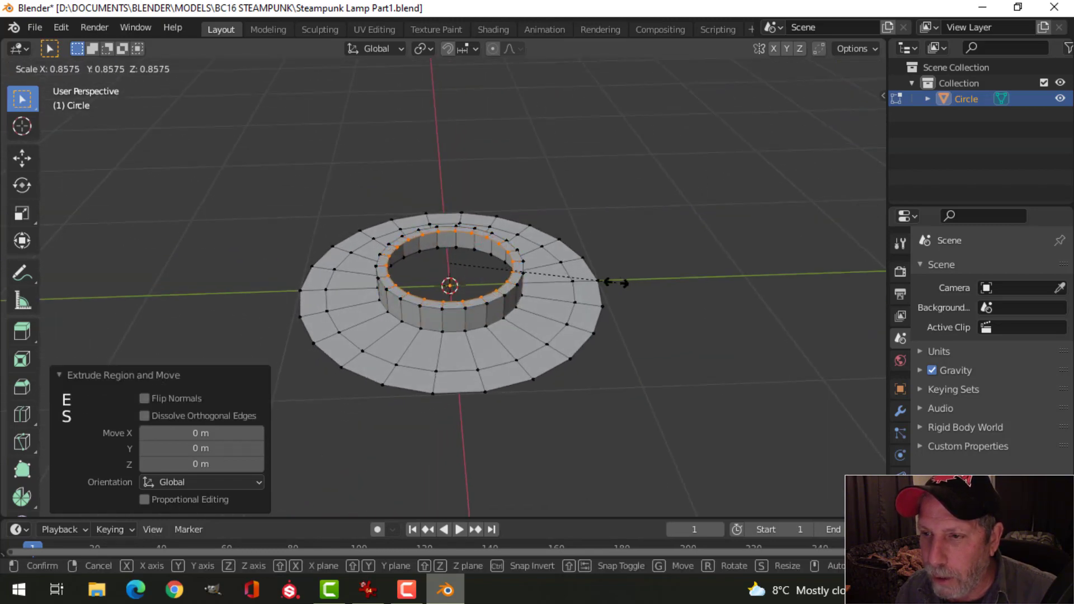
pyautogui.click(603, 281)
pyautogui.moveTo(604, 285); pyautogui.dragTo(558, 257, button='middle')
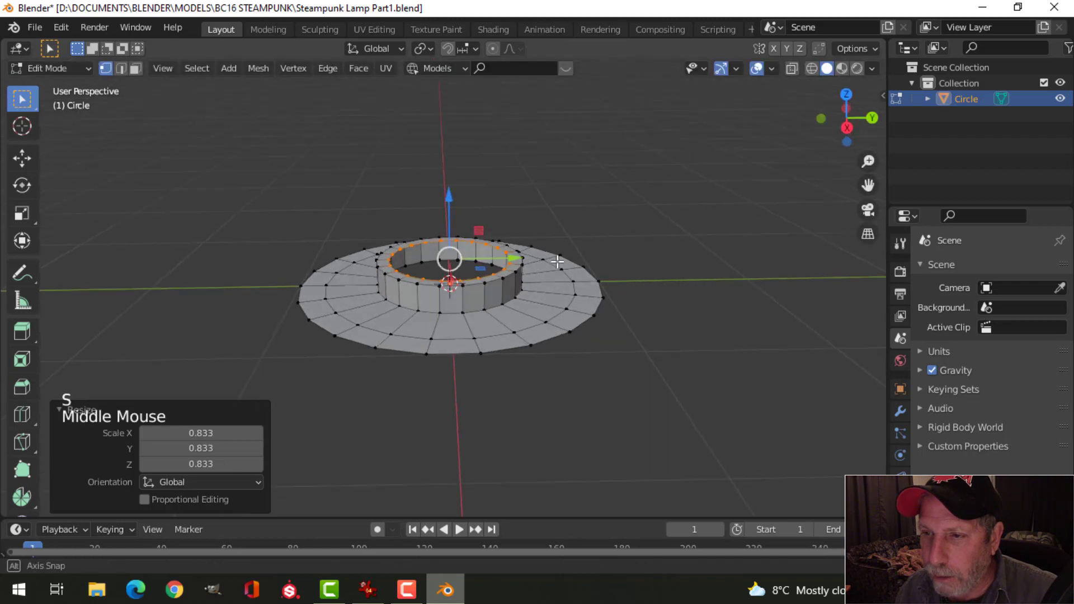
# Extrude the collar's inner top edge downward to form its inside wall, leaving nothing selected.
pyautogui.press('e')
pyautogui.rightClick(561, 255)
pyautogui.moveTo(461, 205); pyautogui.dragTo(500, 230)
pyautogui.moveTo(563, 231); pyautogui.dragTo(561, 302, button='middle')
pyautogui.hotkey('alt', 'a')
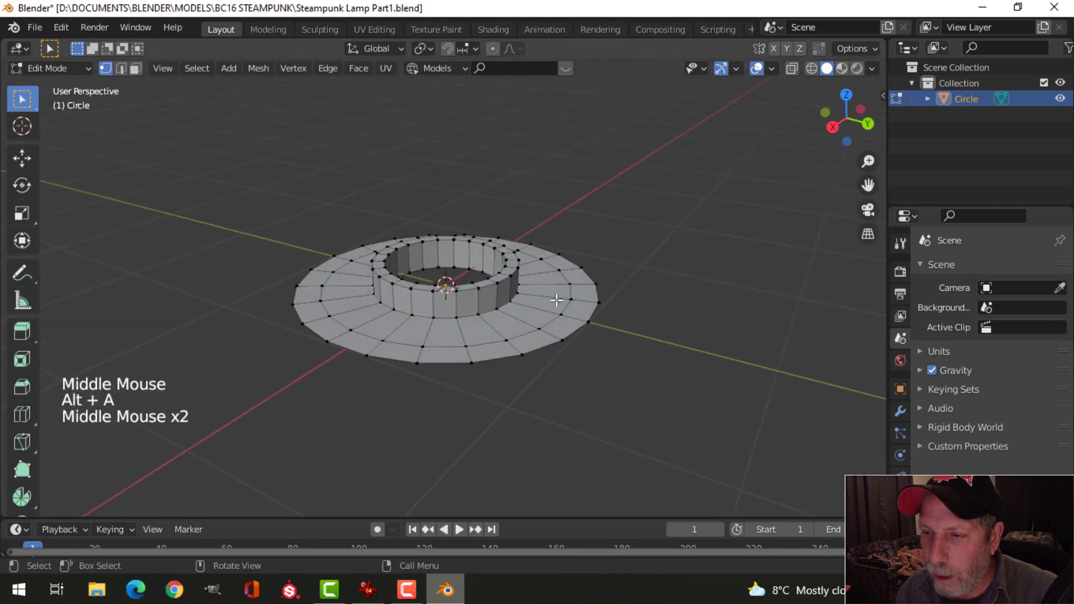
# Extrude the flange's outer edge loop down about 0.118 m to give the rim thickness, and return to Object Mode.
pyautogui.keyDown('alt'); pyautogui.keyDown('shift'); pyautogui.click(548, 344); pyautogui.keyUp('shift'); pyautogui.keyUp('alt')
pyautogui.keyDown('shift'); pyautogui.moveTo(581, 329); pyautogui.dragTo(565, 348, button='middle'); pyautogui.keyUp('shift')
pyautogui.moveTo(565, 348); pyautogui.dragTo(561, 341, button='middle')
pyautogui.press('e')
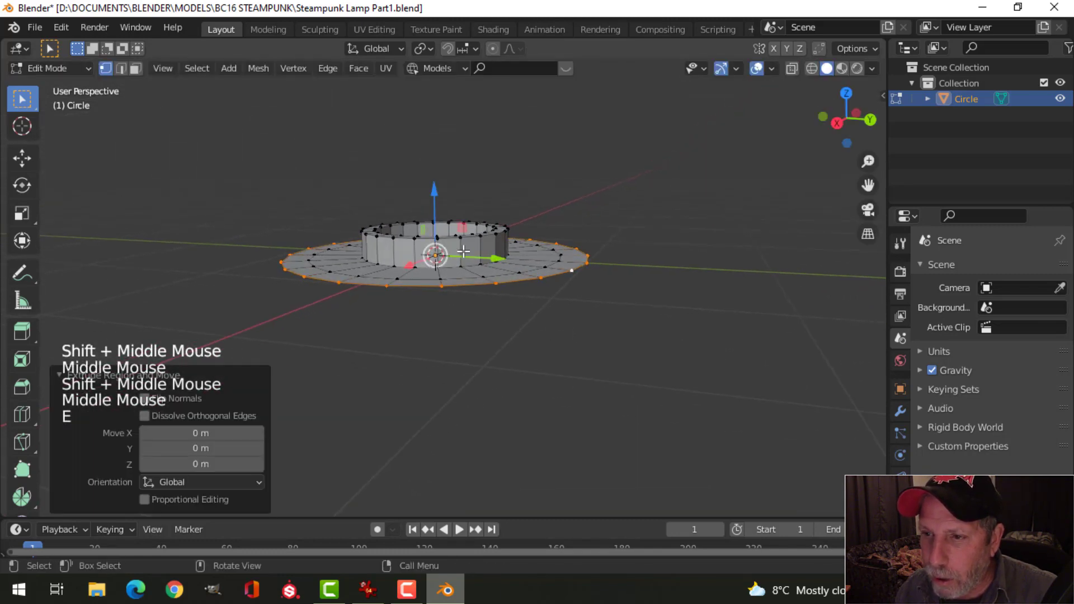
pyautogui.click(432, 208)
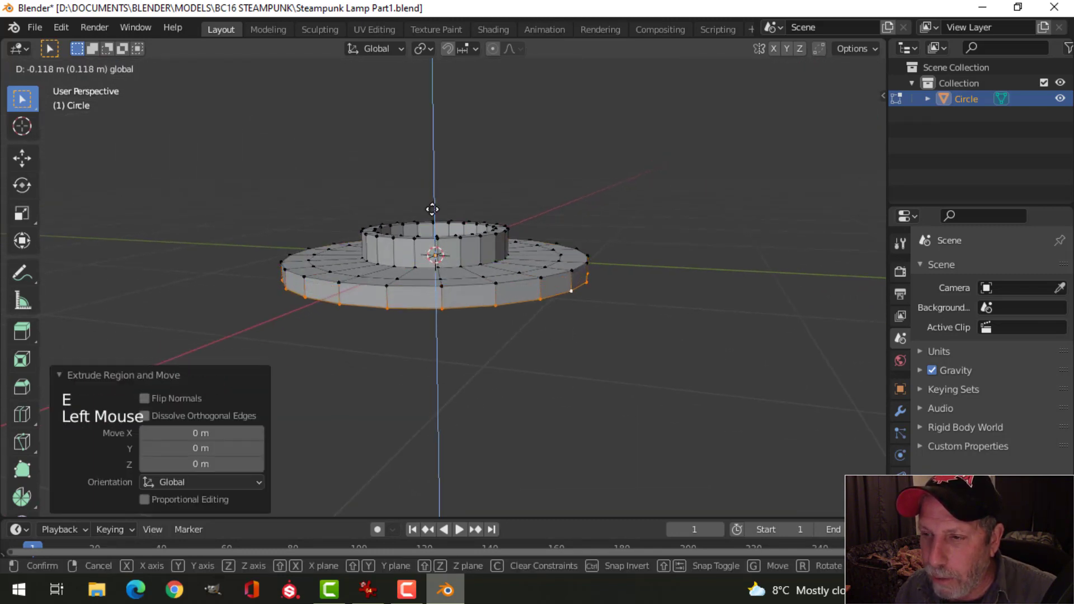
pyautogui.click(432, 208)
pyautogui.moveTo(432, 208); pyautogui.dragTo(583, 213, button='middle')
pyautogui.hotkey('alt', 'a')
pyautogui.press('Tab')
pyautogui.scroll(-1, 576, 255)
pyautogui.scroll(-1, 475, 215)
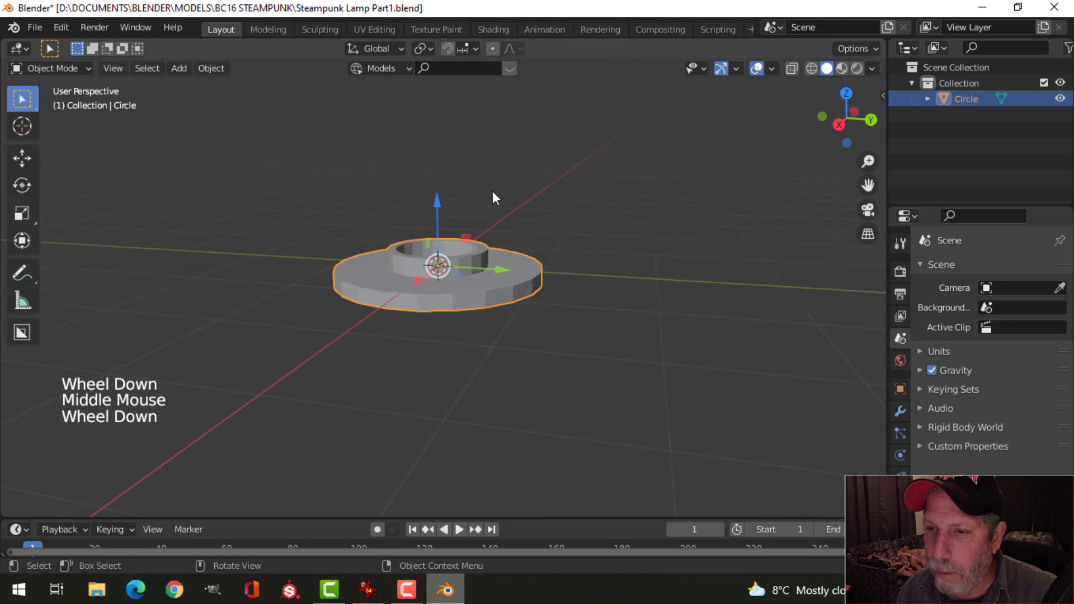
pyautogui.moveTo(491, 197); pyautogui.dragTo(494, 314, button='middle')
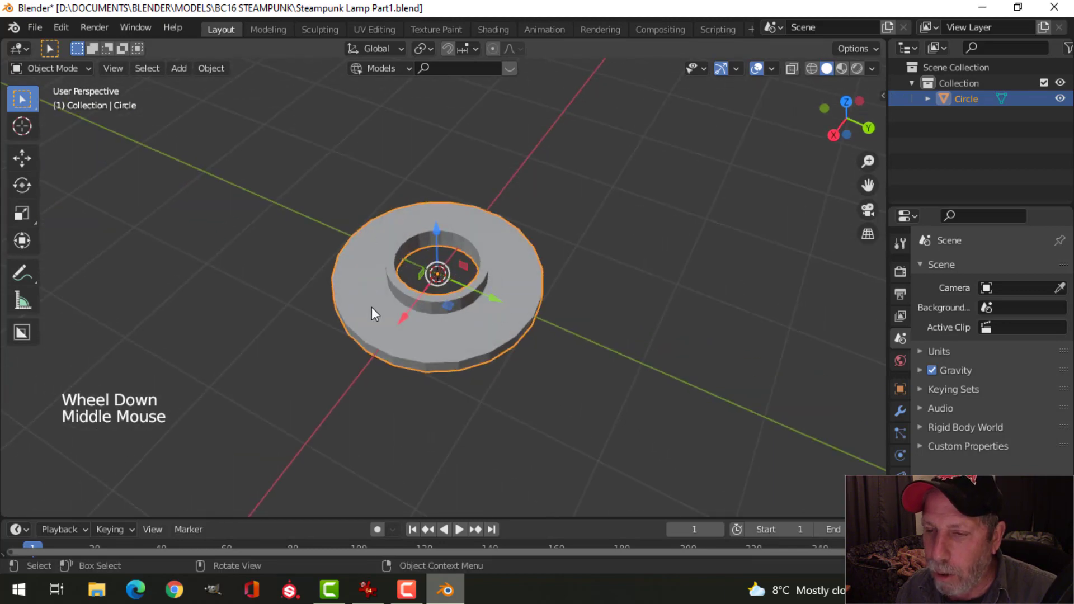
# After checking the reference photo in IrfanView, widen the flange's outer rim faces in Blender by about 1.17, keeping their height unscaled, and deselect.
pyautogui.click(368, 590)
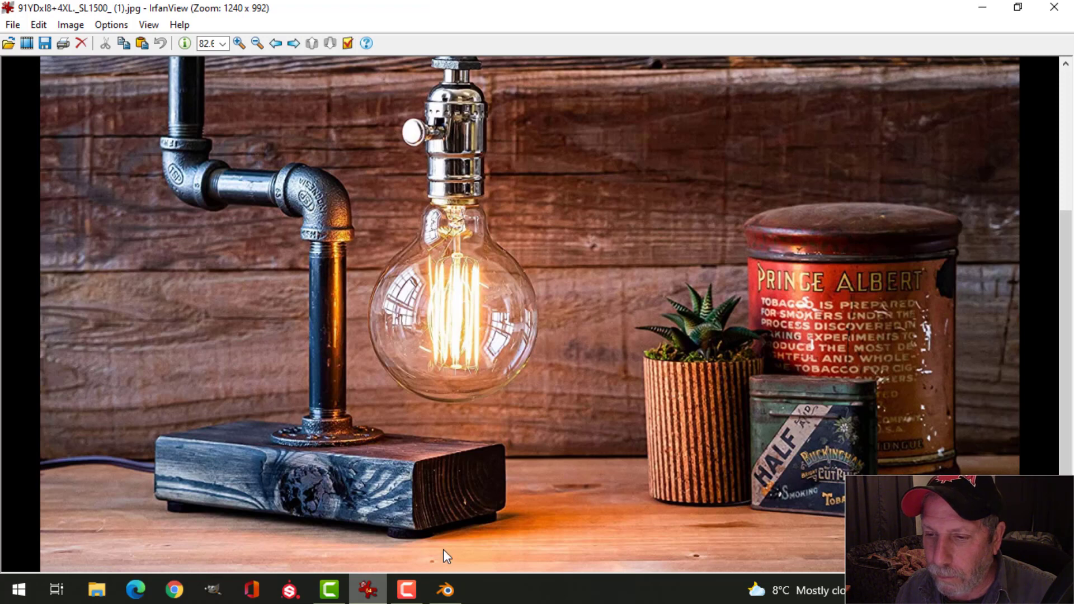
pyautogui.click(445, 589)
pyautogui.press('Tab')
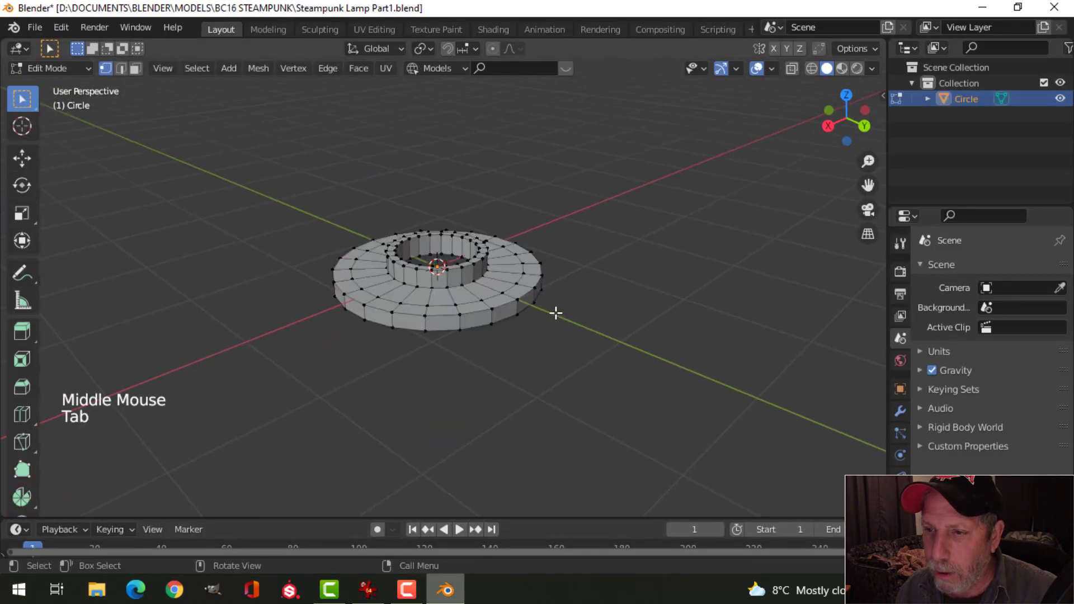
pyautogui.moveTo(556, 312); pyautogui.dragTo(552, 246, button='middle')
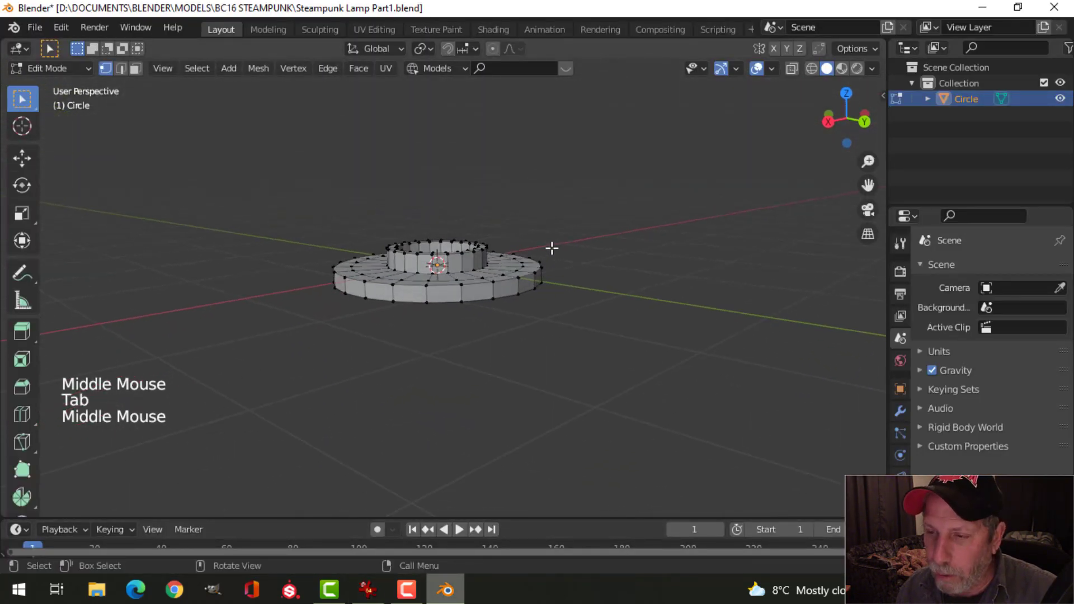
pyautogui.press('3')
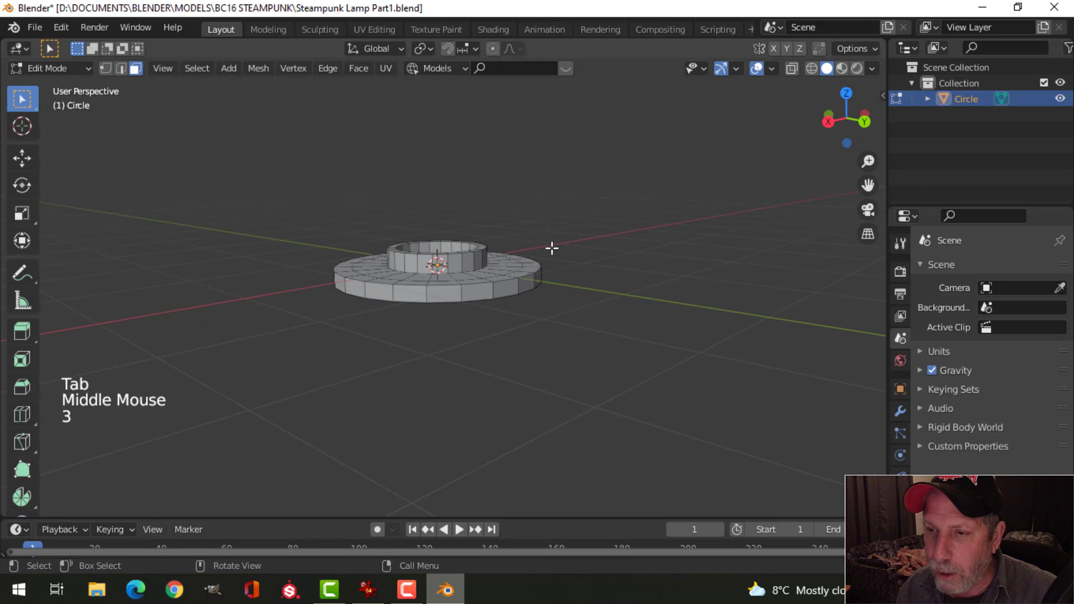
pyautogui.keyDown('alt'); pyautogui.keyDown('shift'); pyautogui.click(492, 291); pyautogui.keyUp('shift'); pyautogui.keyUp('alt')
pyautogui.moveTo(575, 251); pyautogui.dragTo(592, 290, button='middle')
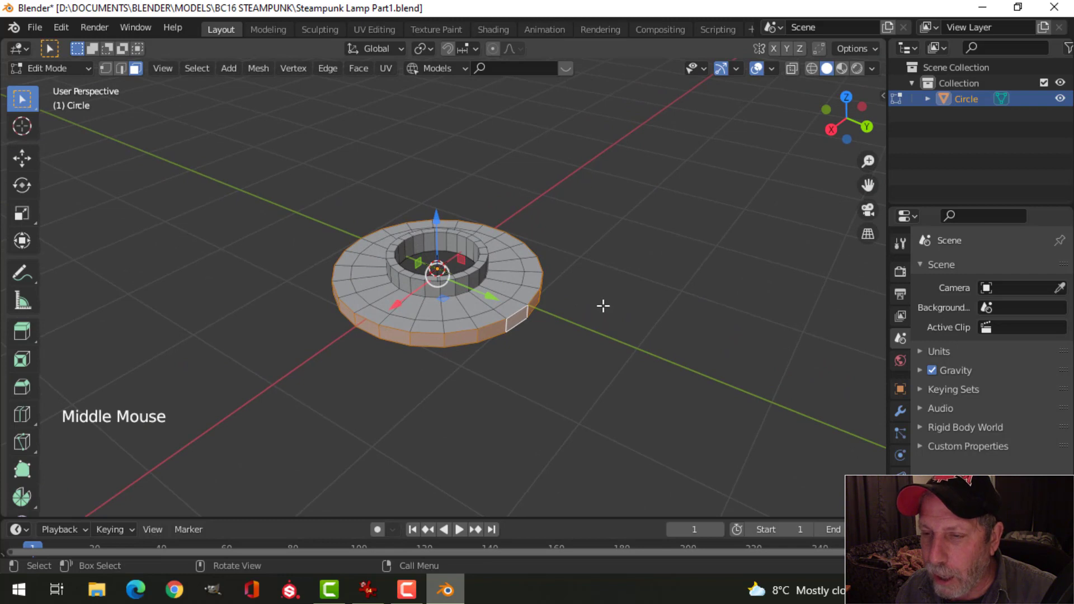
pyautogui.press('s')
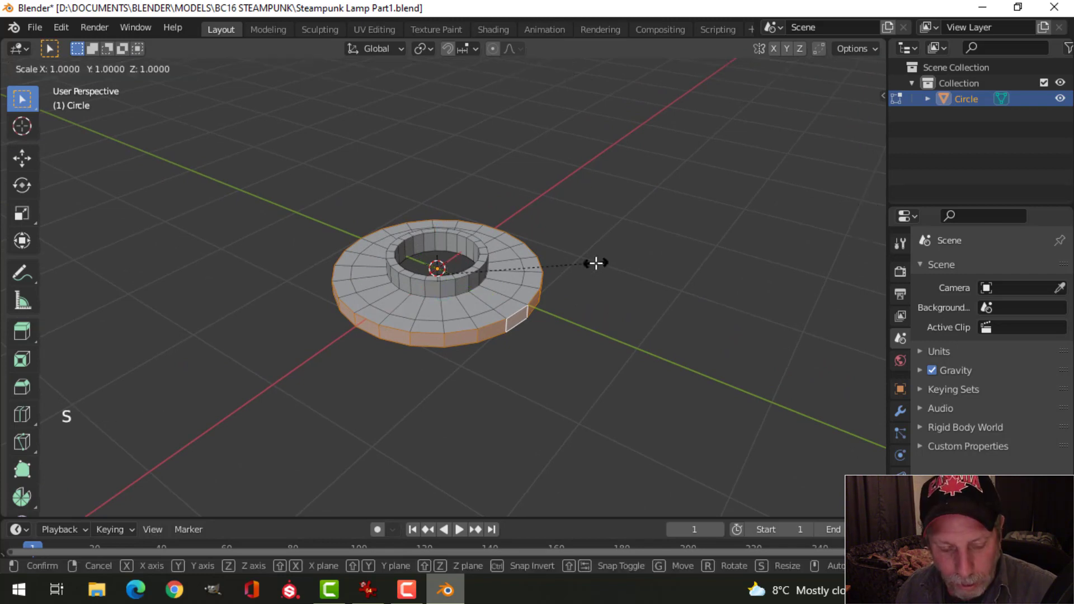
pyautogui.hotkey('shift', 'z')
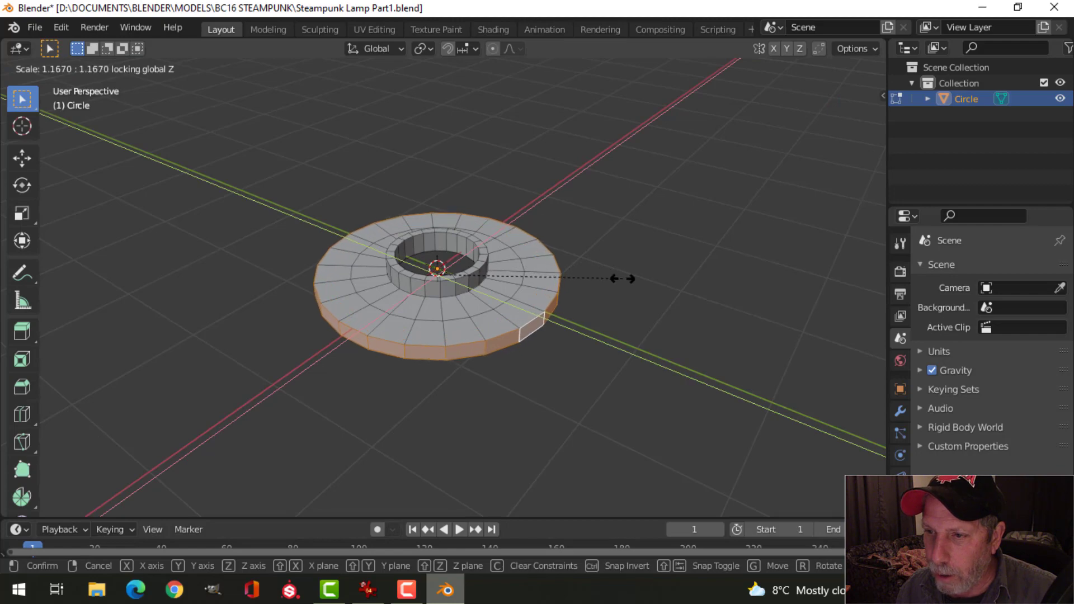
pyautogui.click(618, 283)
pyautogui.hotkey('alt', 'a')
# Scale the middle edge loop on the flange's upper surface outward to about 1.087.
pyautogui.moveTo(612, 288); pyautogui.dragTo(653, 323, button='middle')
pyautogui.scroll(1, 638, 297)
pyautogui.scroll(1, 641, 302)
pyautogui.press('2')
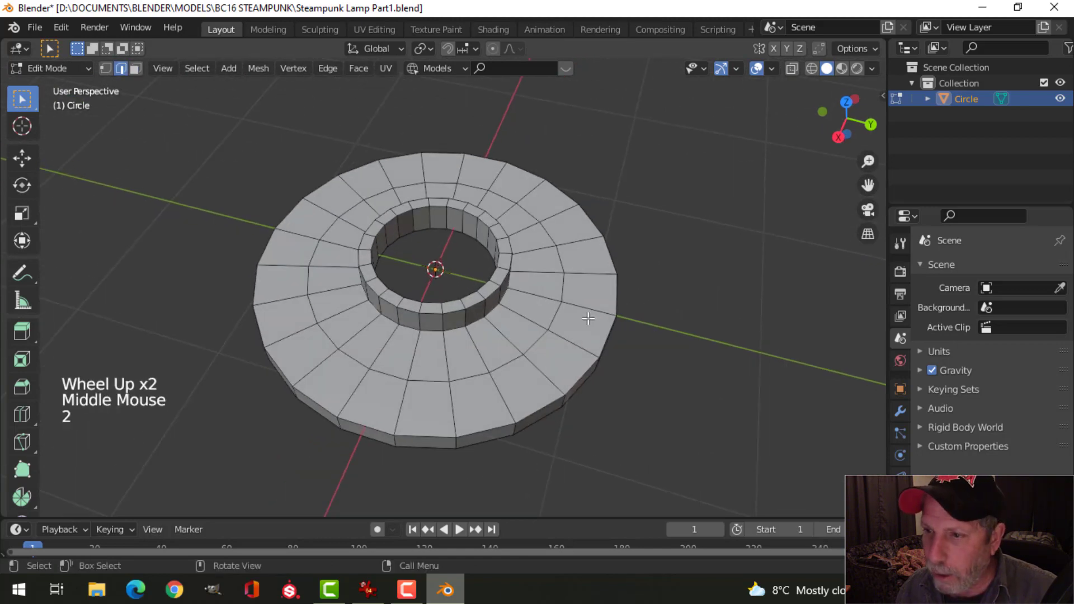
pyautogui.keyDown('alt'); pyautogui.keyDown('shift'); pyautogui.click(554, 318); pyautogui.keyUp('shift'); pyautogui.keyUp('alt')
pyautogui.press('s')
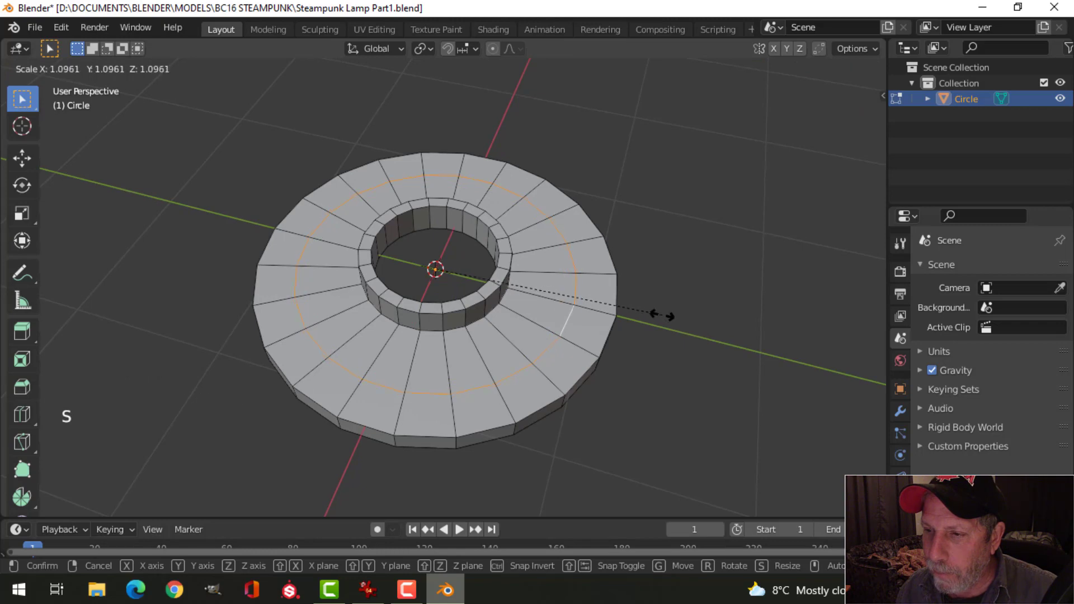
pyautogui.click(663, 313)
# Bevel the selected loop about 0.164 m wide and fine-tune the resulting band's scale against the reference photo in IrfanView, leaving nothing selected.
pyautogui.moveTo(663, 313); pyautogui.dragTo(640, 276, button='middle')
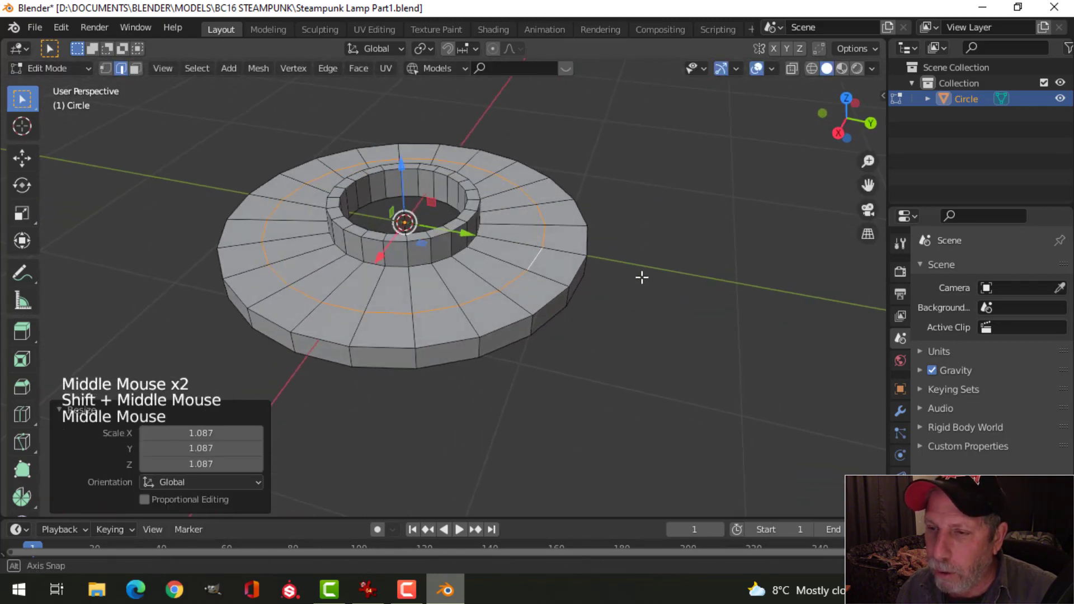
pyautogui.hotkey('ctrl', 'b')
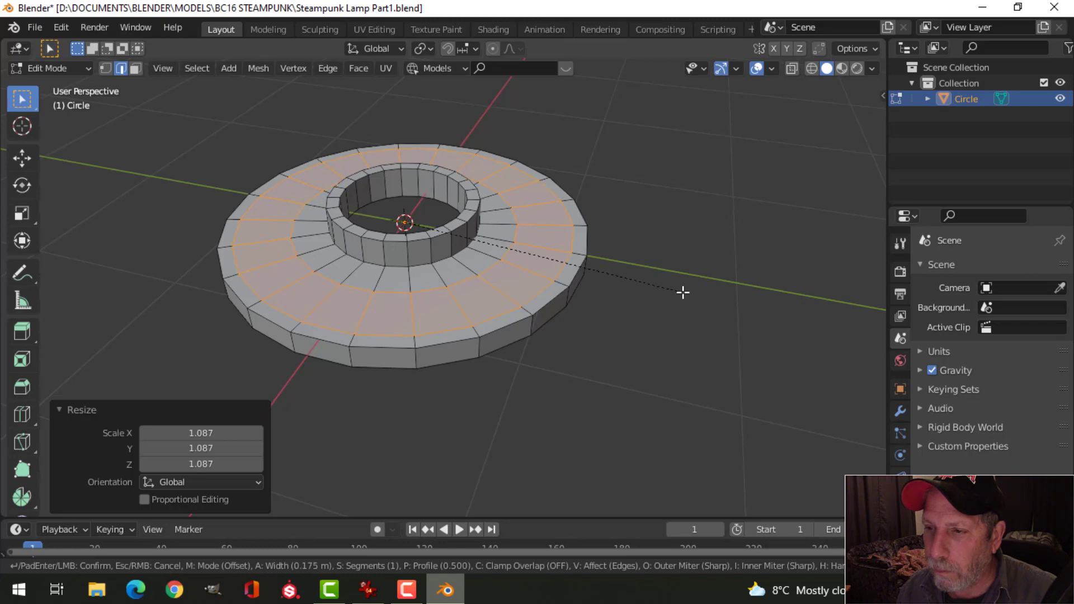
pyautogui.click(681, 292)
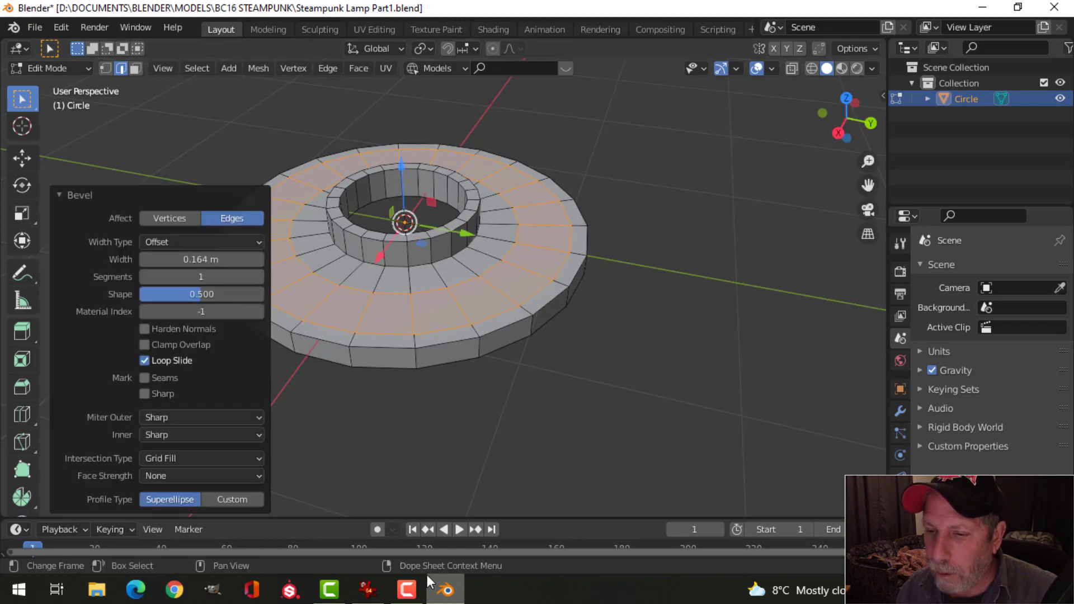
pyautogui.click(367, 589)
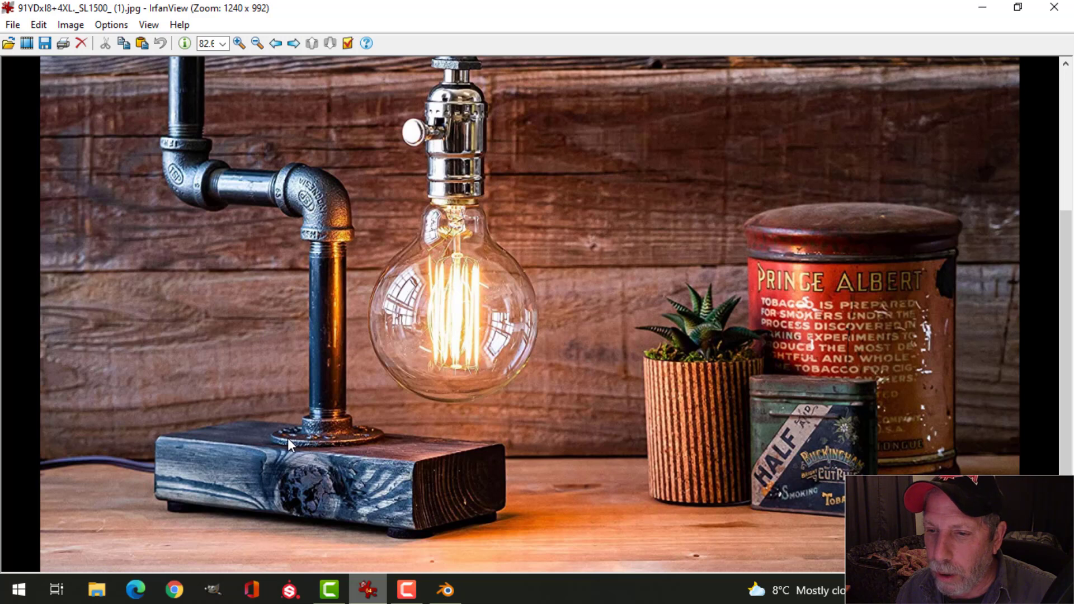
pyautogui.click(445, 589)
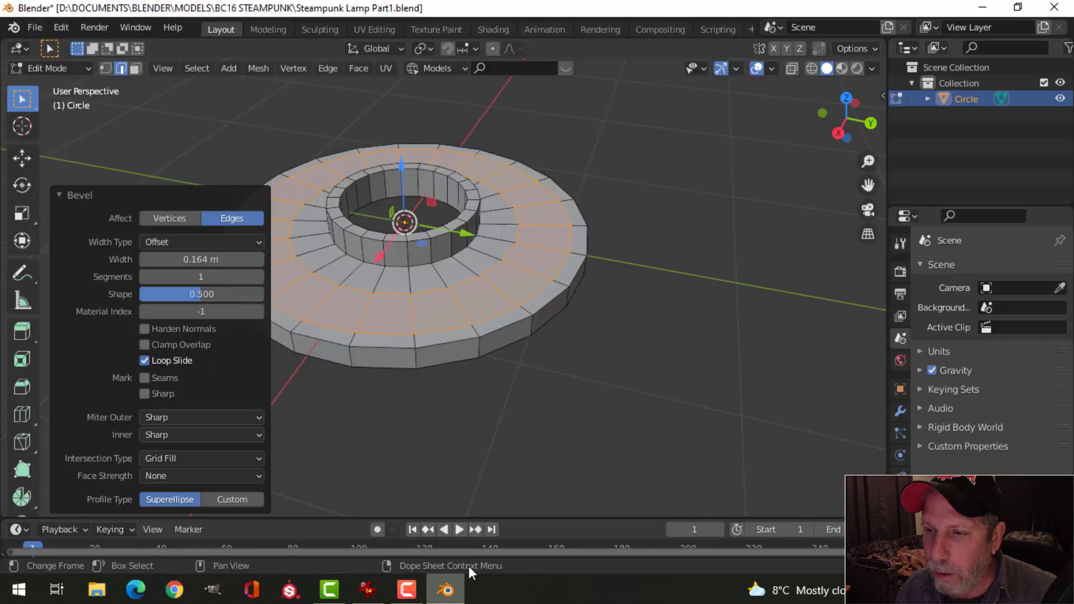
pyautogui.moveTo(565, 322)
pyautogui.mouseDown(button='middle')
pyautogui.moveTo(574, 352)
pyautogui.moveTo(604, 326)
pyautogui.moveTo(604, 347)
pyautogui.moveTo(615, 348)
pyautogui.moveTo(724, 317)
pyautogui.moveTo(719, 297)
pyautogui.moveTo(551, 306)
pyautogui.mouseUp(button='middle')
pyautogui.press('s')
pyautogui.click(681, 347)
pyautogui.hotkey('alt', 'a')
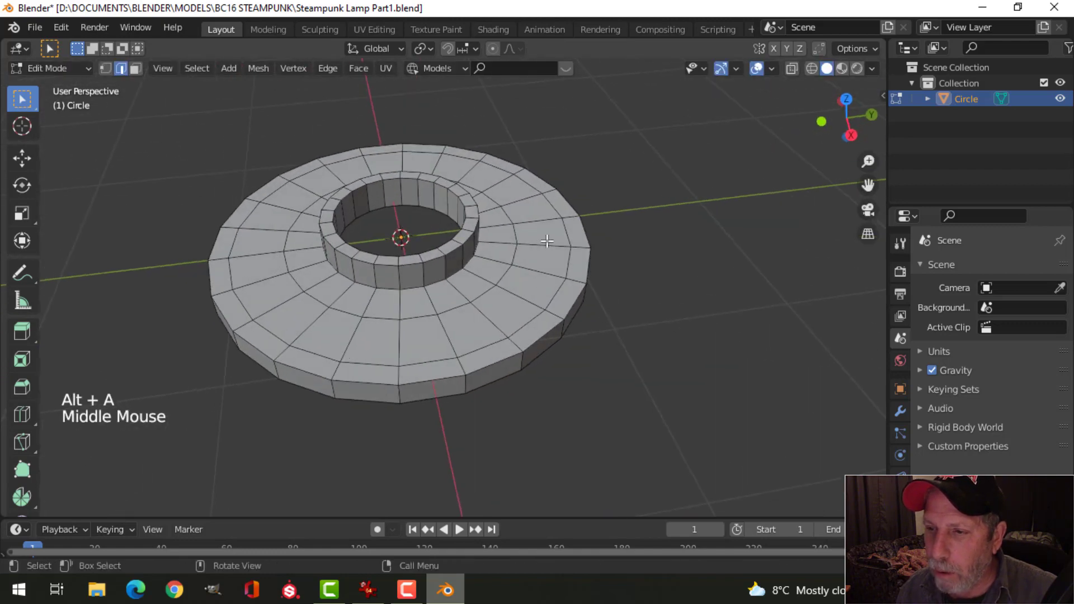
# Add one centred loop cut around the wide bevelled band on the flange's upper surface.
pyautogui.moveTo(613, 282)
pyautogui.mouseDown(button='middle')
pyautogui.moveTo(593, 295)
pyautogui.moveTo(609, 272)
pyautogui.moveTo(609, 283)
pyautogui.mouseUp(button='middle')
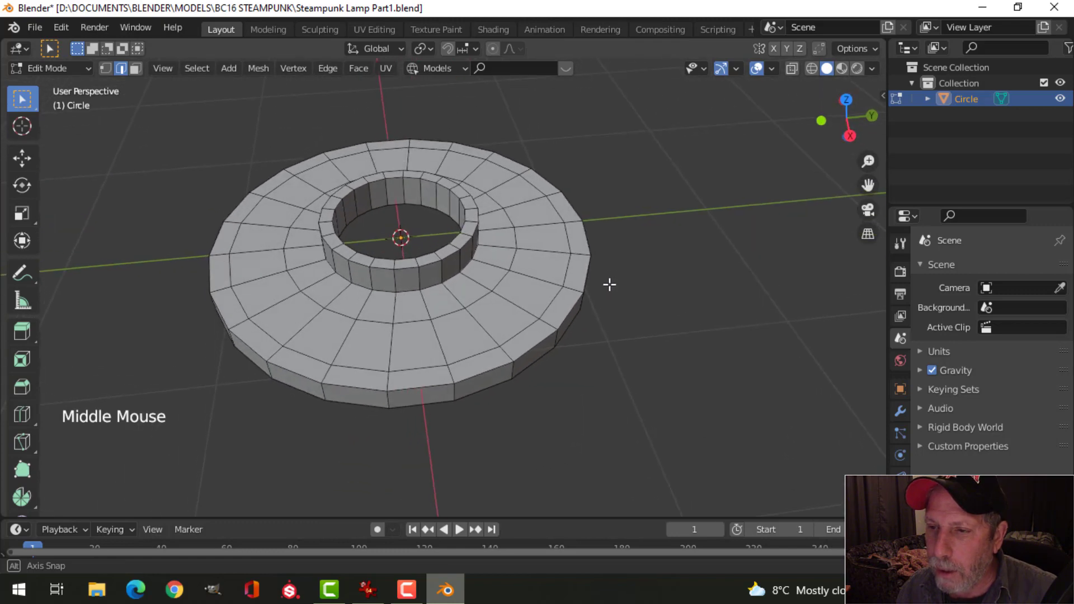
pyautogui.hotkey('ctrl', 'r')
pyautogui.click(542, 279)
pyautogui.rightClick(538, 276)
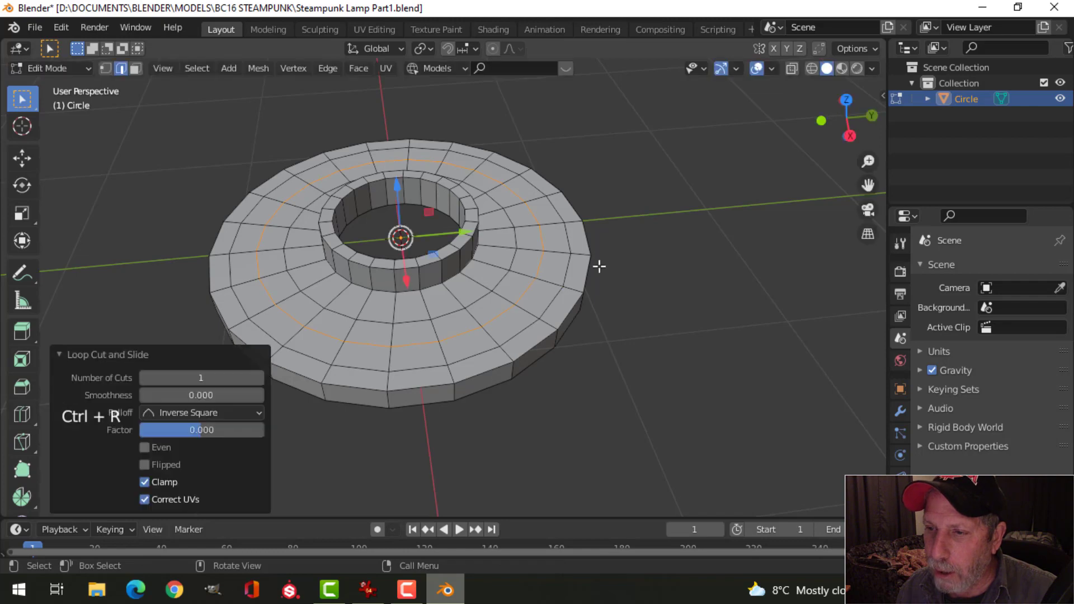
# In top view, circle-select four evenly spaced patches of four faces each around the flange's split band.
pyautogui.press('KP_7')
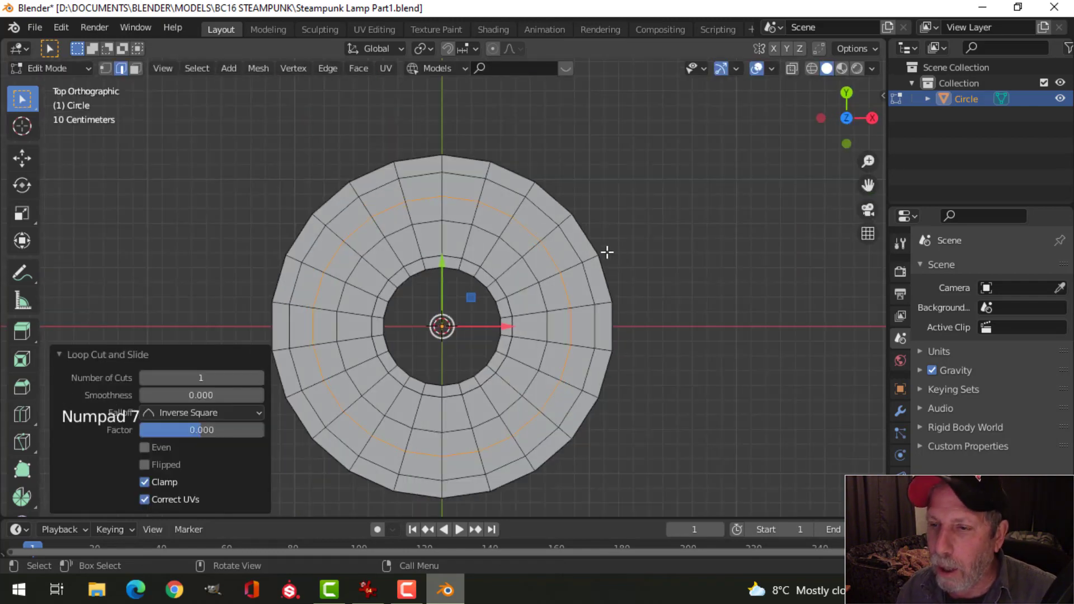
pyautogui.scroll(1, 607, 252)
pyautogui.hotkey('alt', 'a')
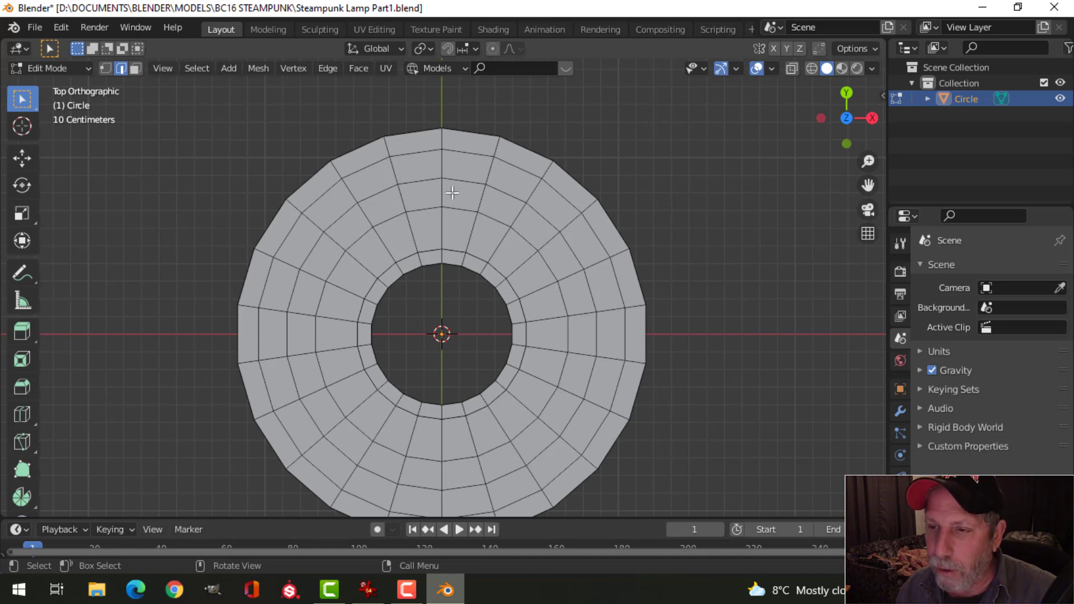
pyautogui.press('3')
pyautogui.press('c')
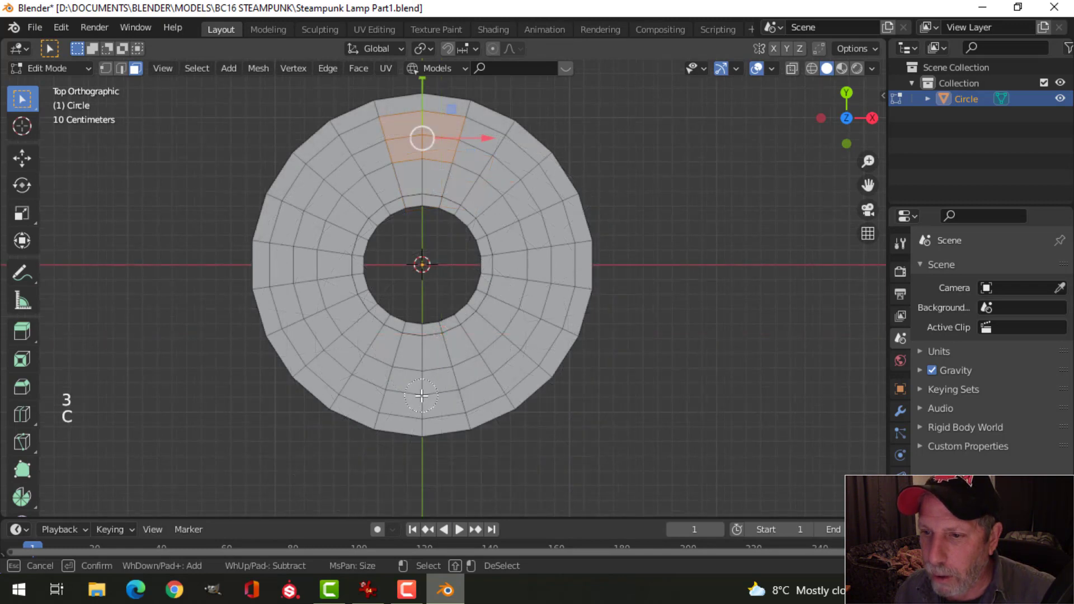
pyautogui.moveTo(422, 396); pyautogui.dragTo(442, 392)
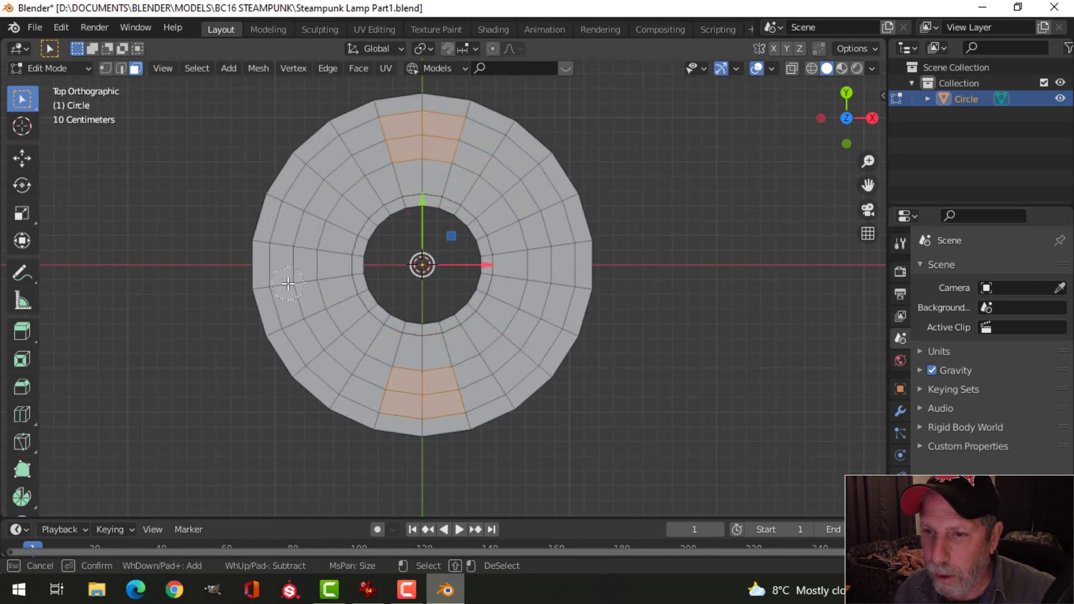
pyautogui.moveTo(291, 283); pyautogui.dragTo(293, 283)
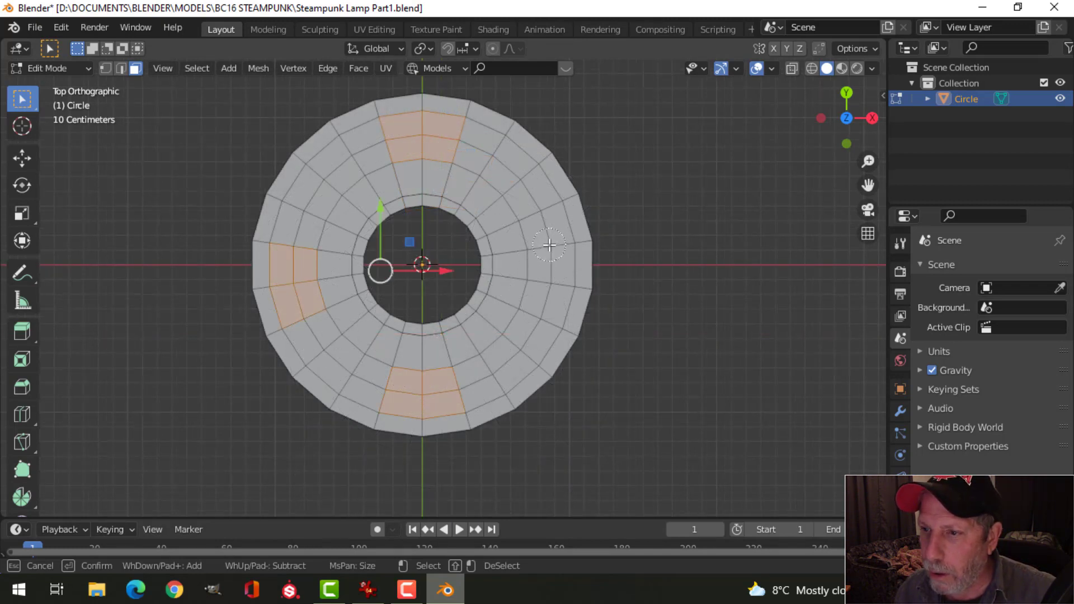
pyautogui.moveTo(549, 244); pyautogui.dragTo(551, 257)
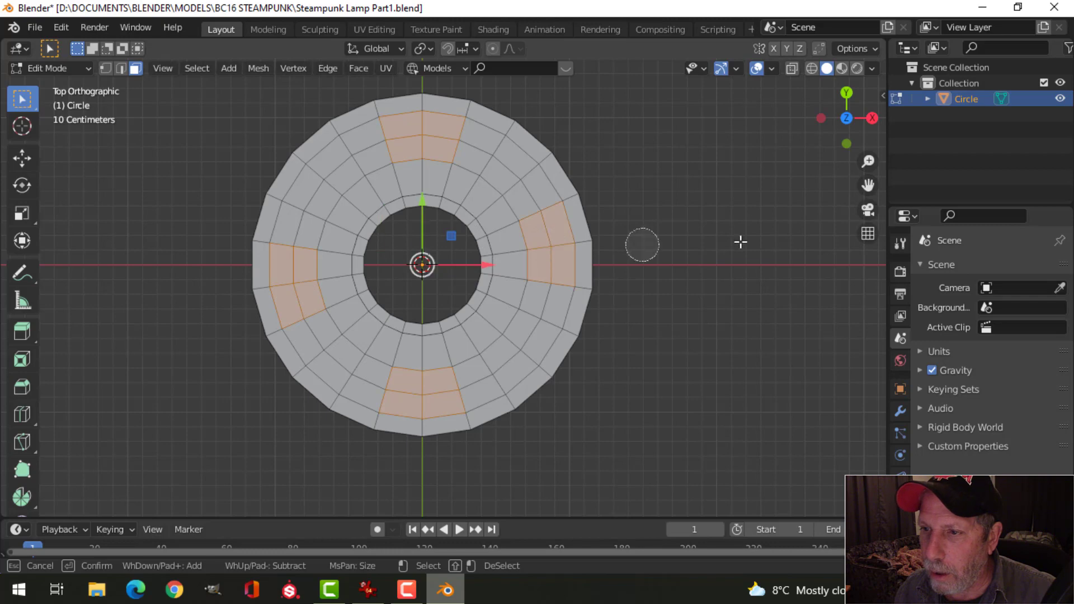
pyautogui.rightClick(730, 280)
# Round the four selected face patches with the LoopTools Circle operation.
pyautogui.scroll(-2, 671, 297)
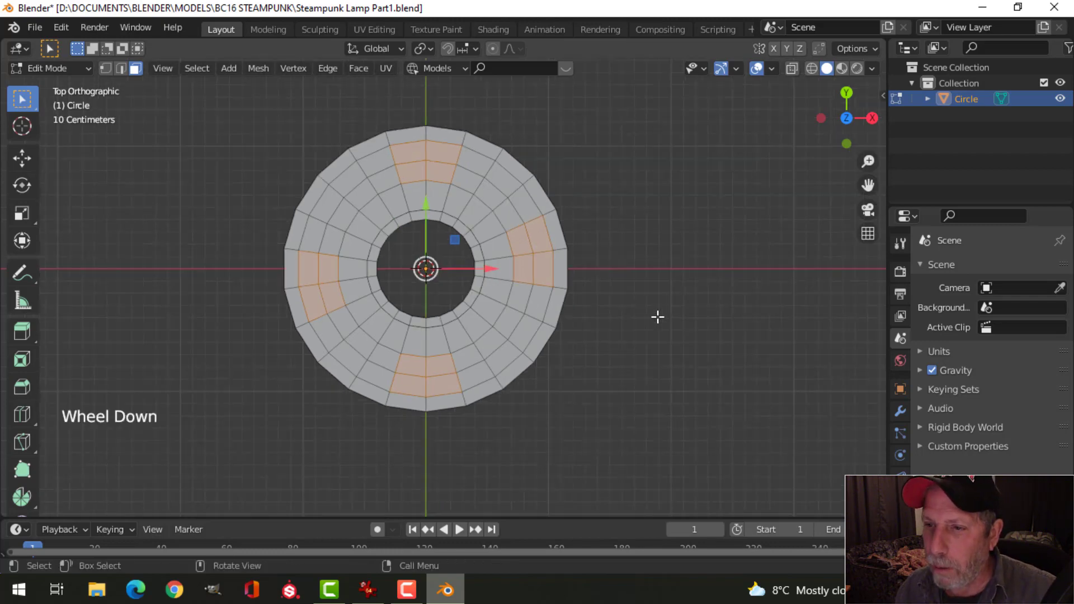
pyautogui.moveTo(657, 317)
pyautogui.mouseDown(button='middle')
pyautogui.moveTo(618, 207)
pyautogui.moveTo(604, 259)
pyautogui.moveTo(615, 290)
pyautogui.moveTo(623, 257)
pyautogui.moveTo(614, 297)
pyautogui.mouseUp(button='middle')
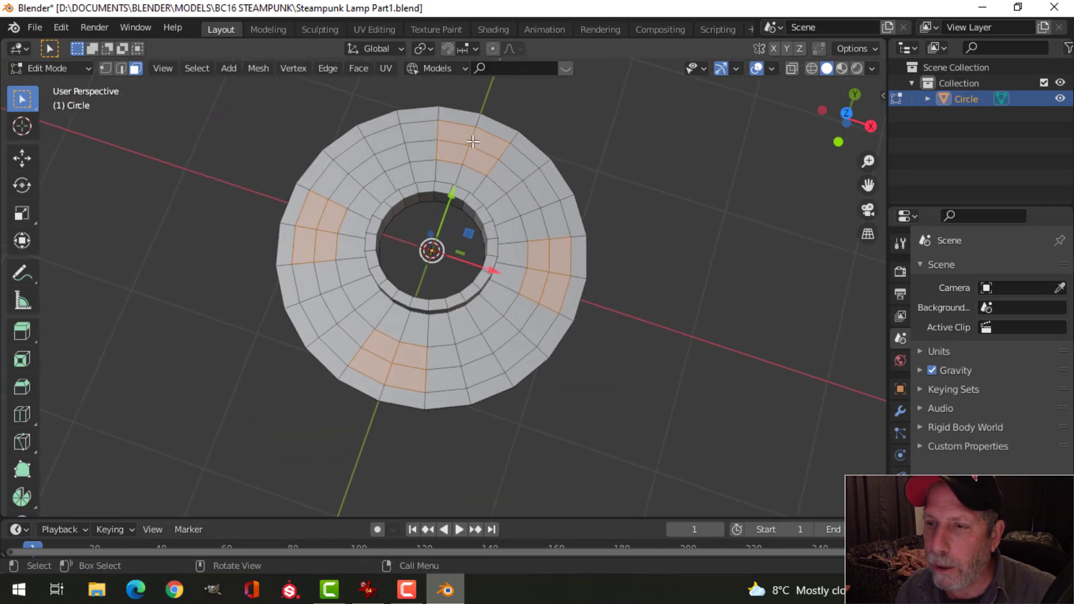
pyautogui.rightClick(472, 142)
pyautogui.moveTo(455, 119)
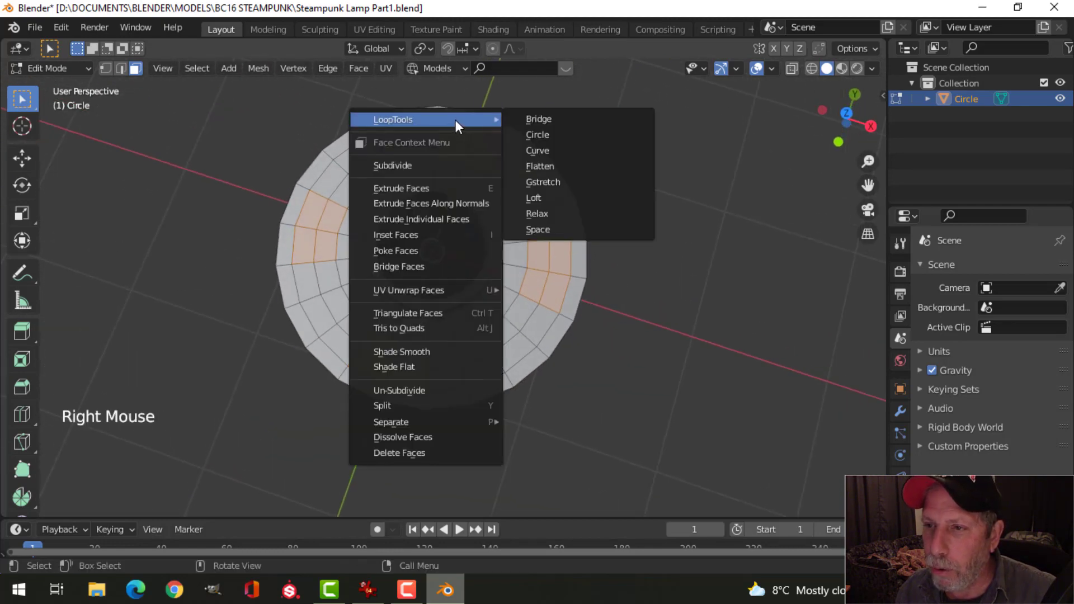
pyautogui.click(543, 135)
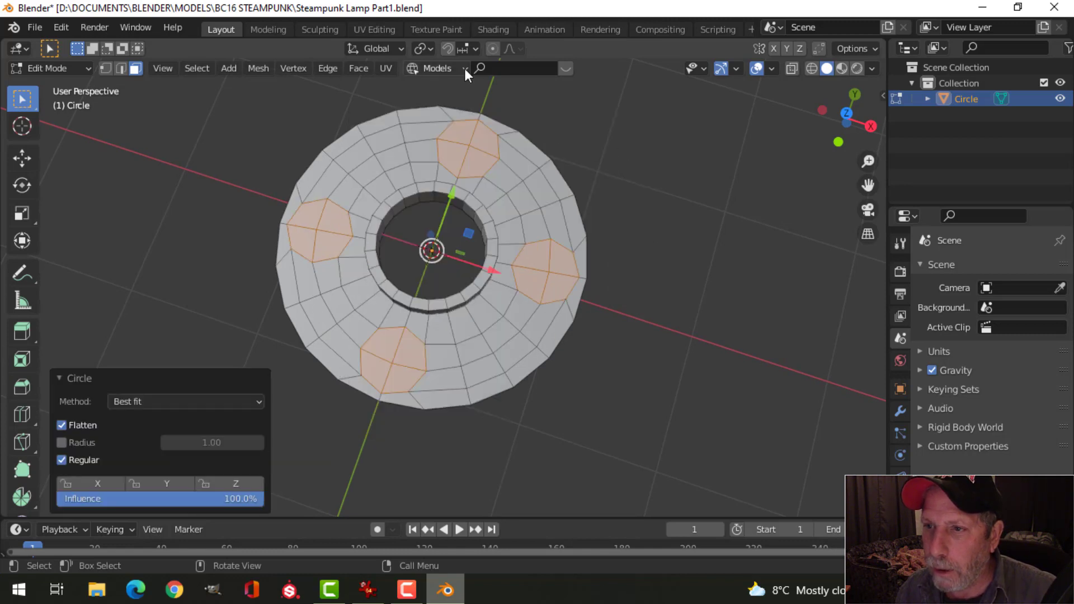
# Set the transform pivot point to Individual Origins and scale the four round patches down to about 0.837.
pyautogui.click(424, 52)
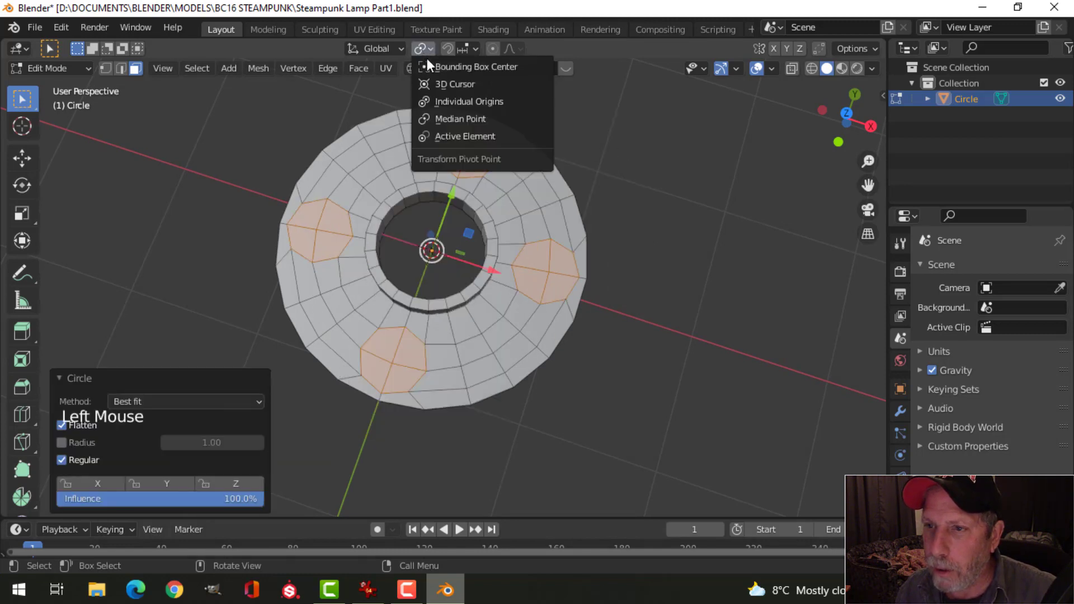
pyautogui.click(442, 100)
pyautogui.press('s')
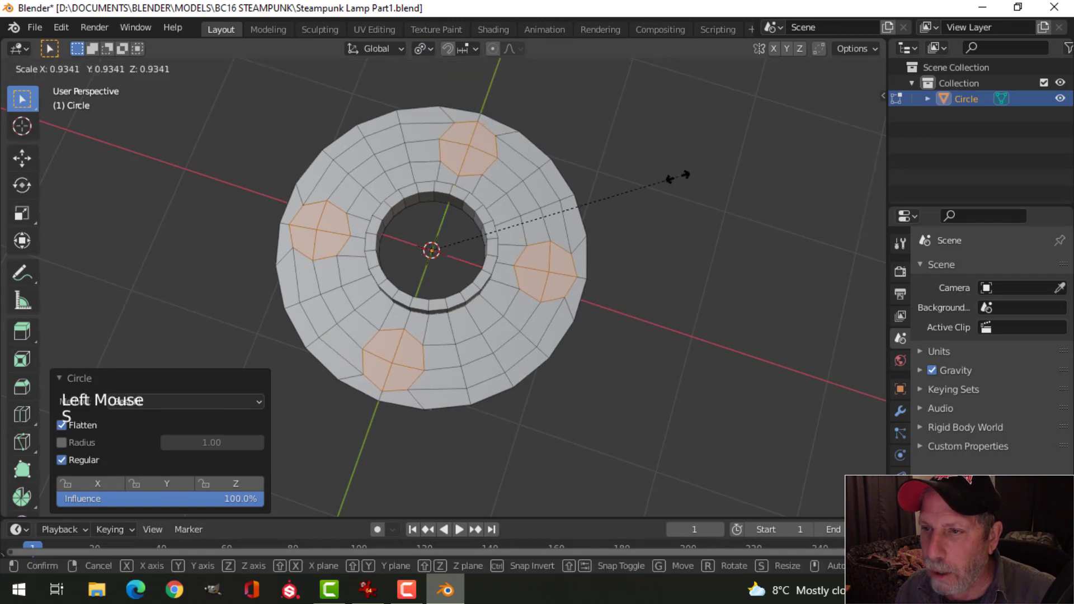
pyautogui.click(649, 178)
# Inset the four round patches by about 0.0186 m and extrude them down about 0.04 m into the flange.
pyautogui.press('i')
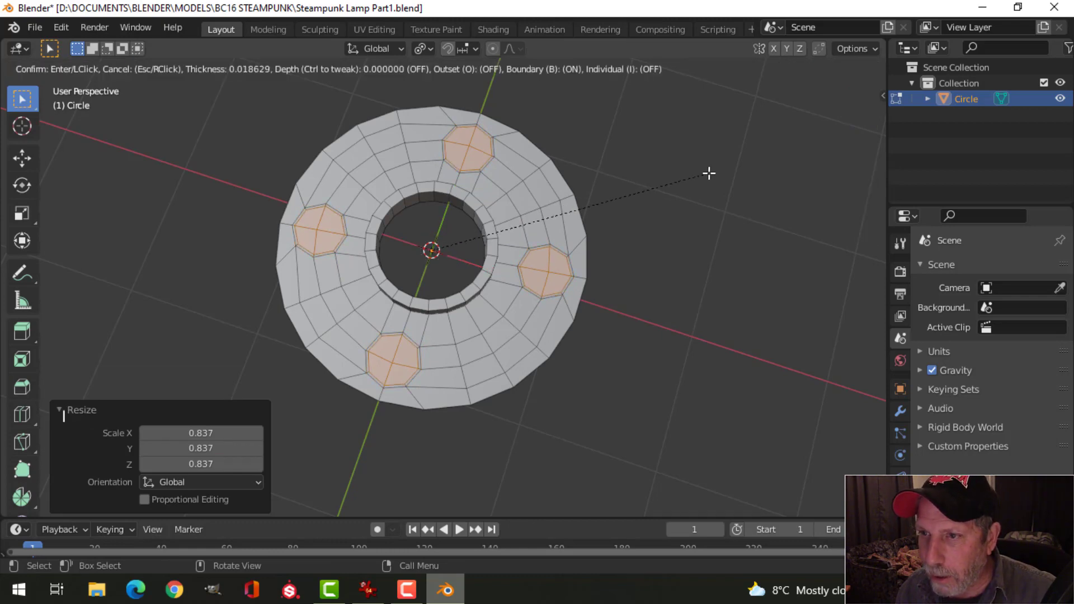
pyautogui.click(709, 173)
pyautogui.moveTo(636, 266); pyautogui.dragTo(542, 170, button='middle')
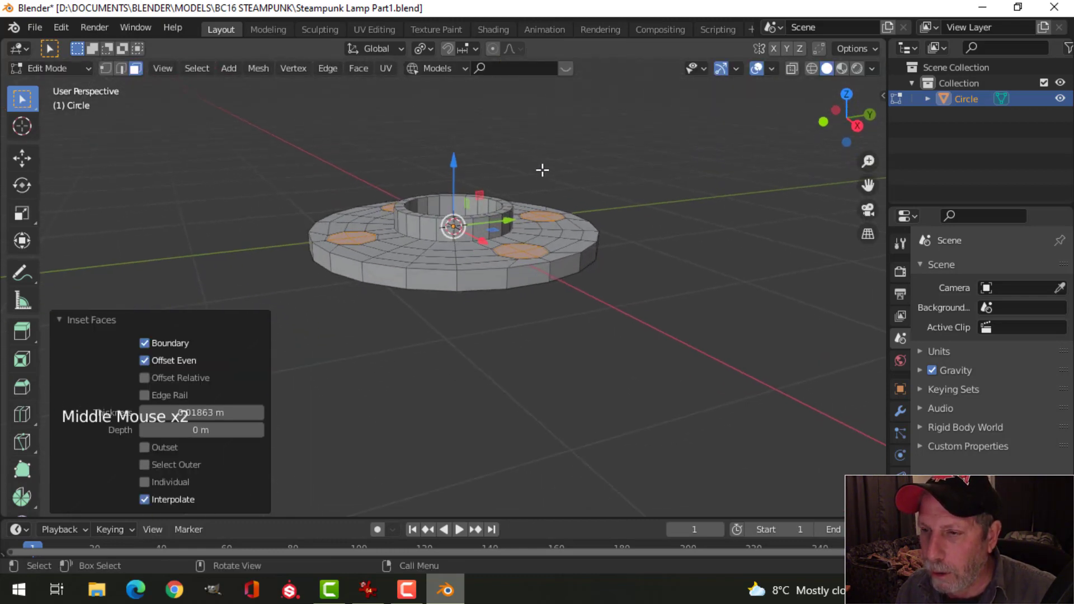
pyautogui.press('e')
pyautogui.click(542, 174)
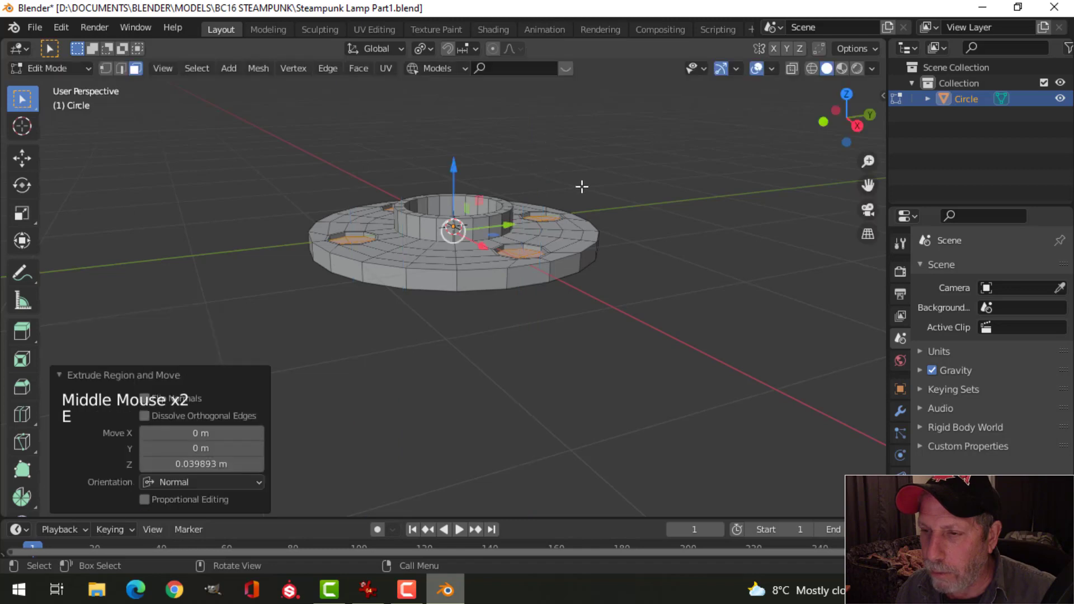
# Delete the recessed faces to open the four bolt holes, and return to Object Mode.
pyautogui.moveTo(587, 188); pyautogui.dragTo(588, 211, button='middle')
pyautogui.press('x')
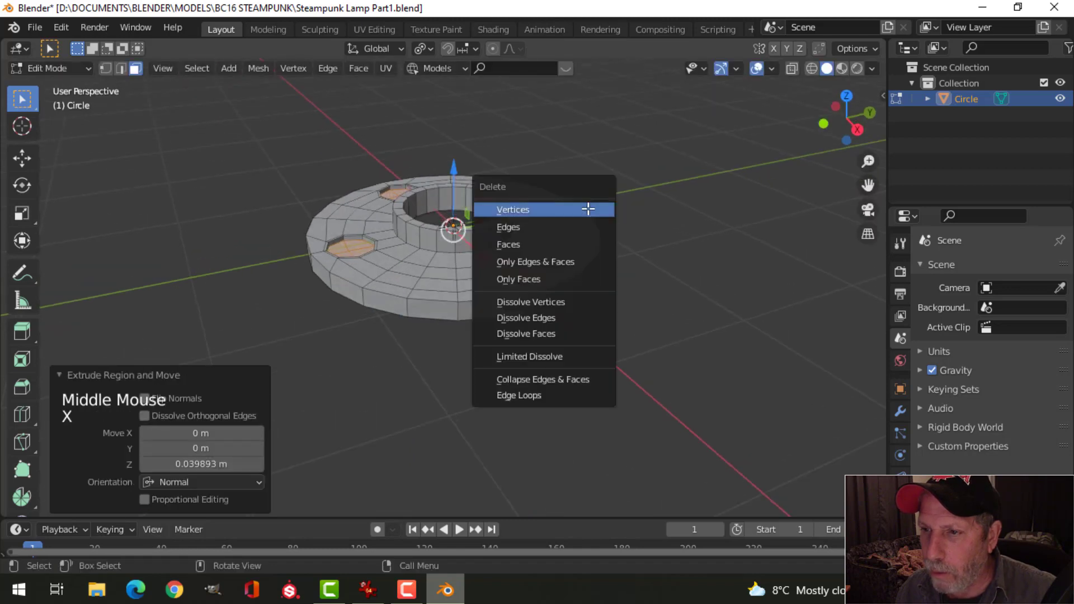
pyautogui.click(549, 242)
pyautogui.press('Tab')
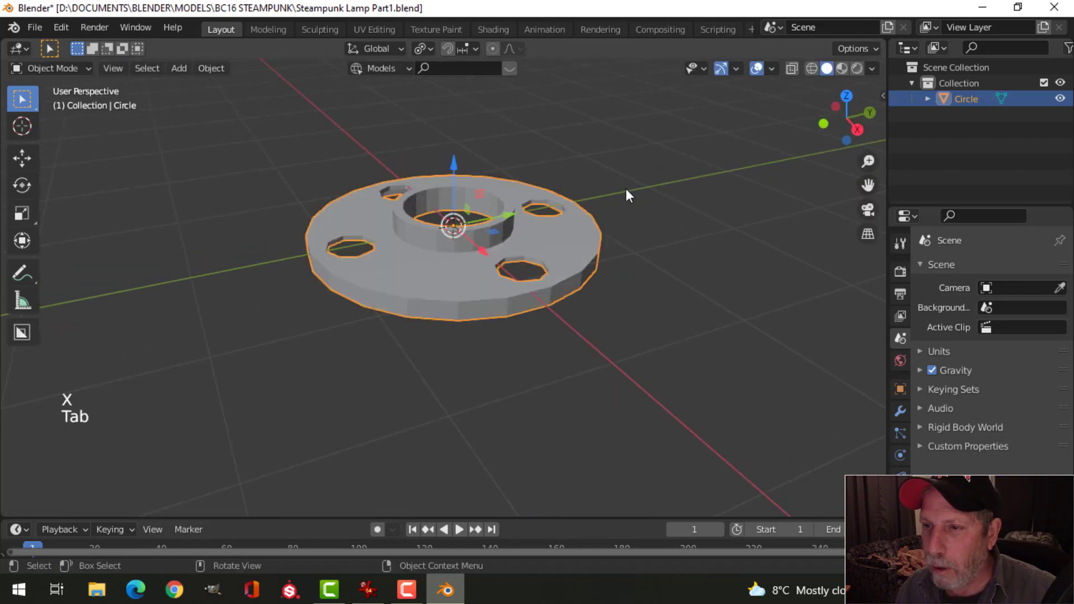
pyautogui.moveTo(626, 194); pyautogui.dragTo(605, 300, button='middle')
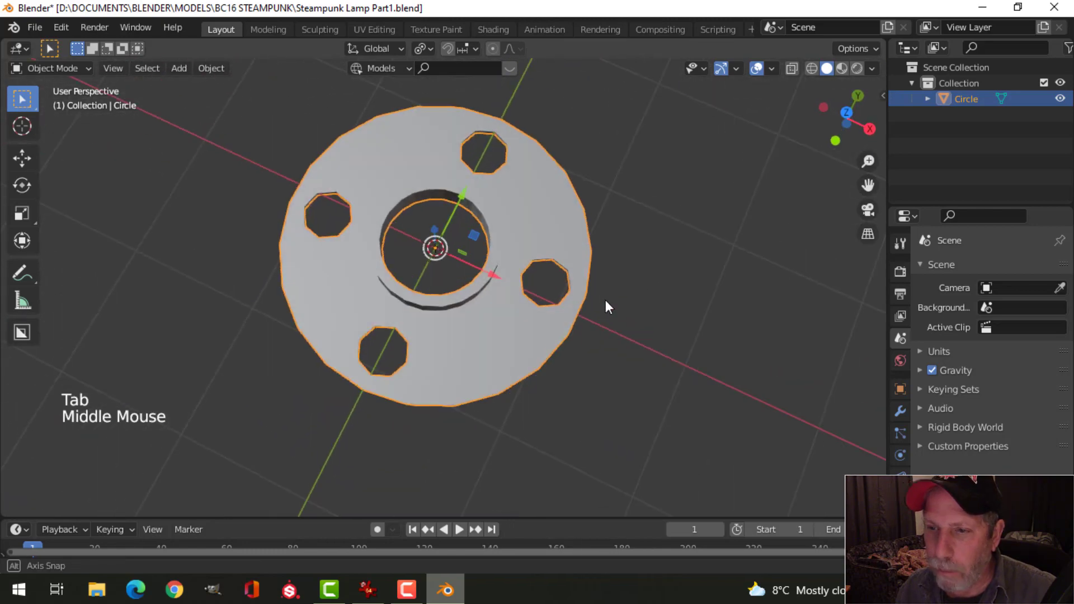
# Add a level 2 subdivision surface to the flange and shade it smooth.
pyautogui.hotkey('ctrl', '2')
pyautogui.rightClick(537, 225)
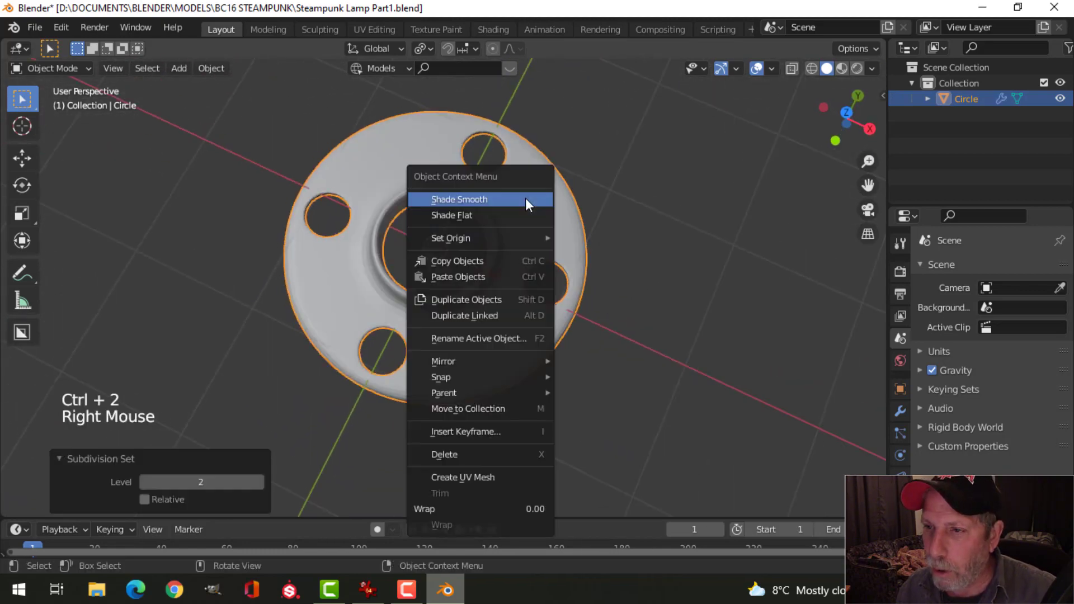
pyautogui.click(512, 197)
pyautogui.moveTo(512, 197)
pyautogui.mouseDown(button='middle')
pyautogui.moveTo(525, 205)
pyautogui.moveTo(503, 192)
pyautogui.moveTo(510, 227)
pyautogui.moveTo(530, 210)
pyautogui.moveTo(531, 186)
pyautogui.moveTo(520, 196)
pyautogui.mouseUp(button='middle')
pyautogui.scroll(2, 503, 192)
pyautogui.scroll(1, 517, 212)
# Add one loop cut around the collar's outer wall, slid toward its base with a factor of about 0.556.
pyautogui.press('Tab')
pyautogui.moveTo(520, 195); pyautogui.dragTo(508, 201, button='middle')
pyautogui.hotkey('alt', 'a')
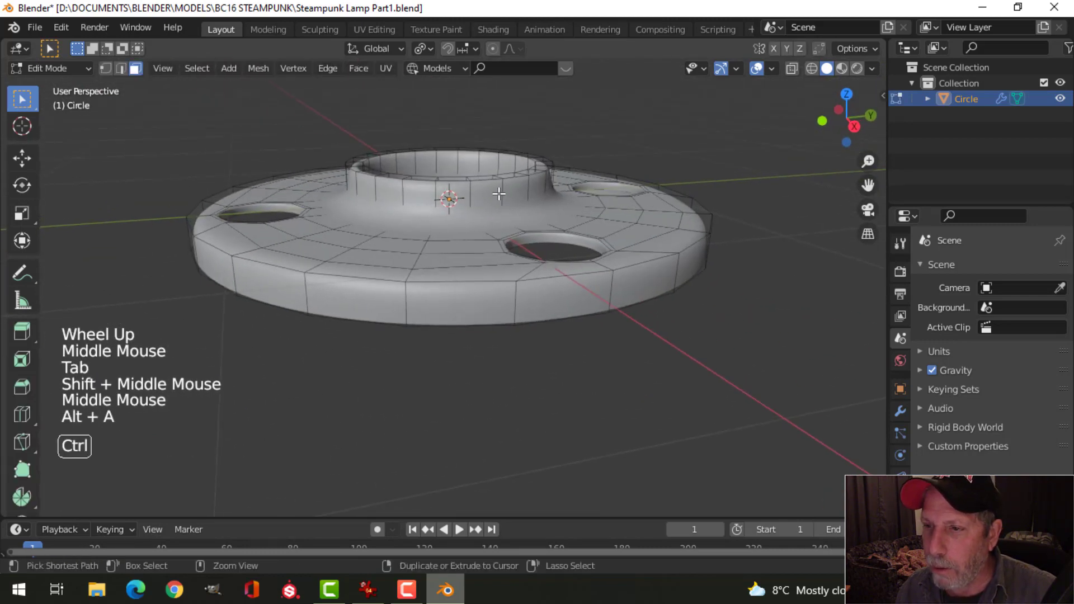
pyautogui.hotkey('ctrl', 'r')
pyautogui.click(506, 203)
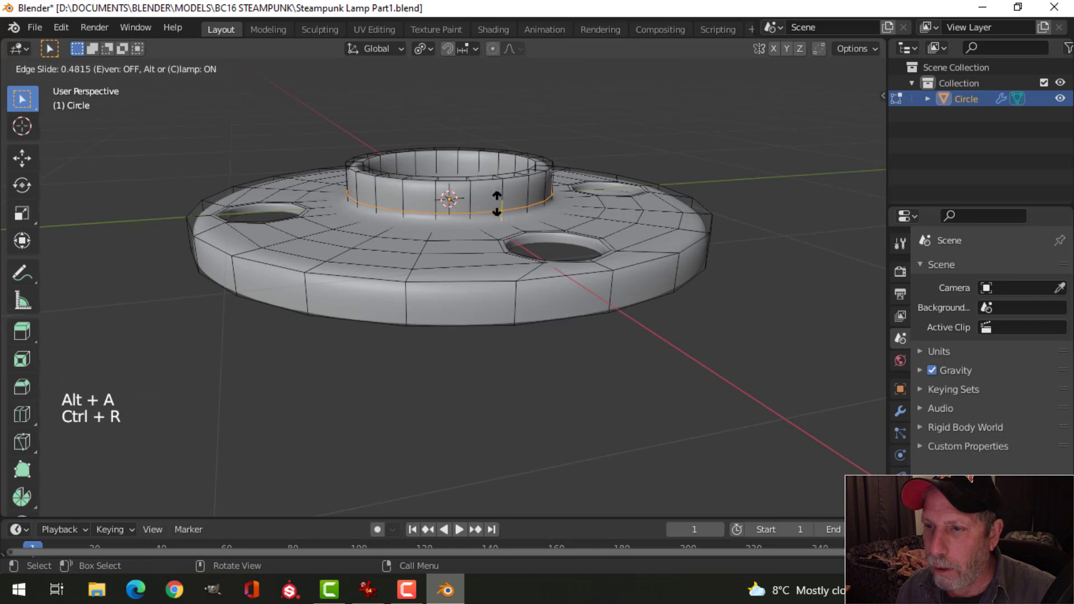
pyautogui.click(497, 205)
# Add one loop cut around the flange's outer rim, slid close to its upper edge, and return to Object Mode.
pyautogui.hotkey('ctrl', 'r')
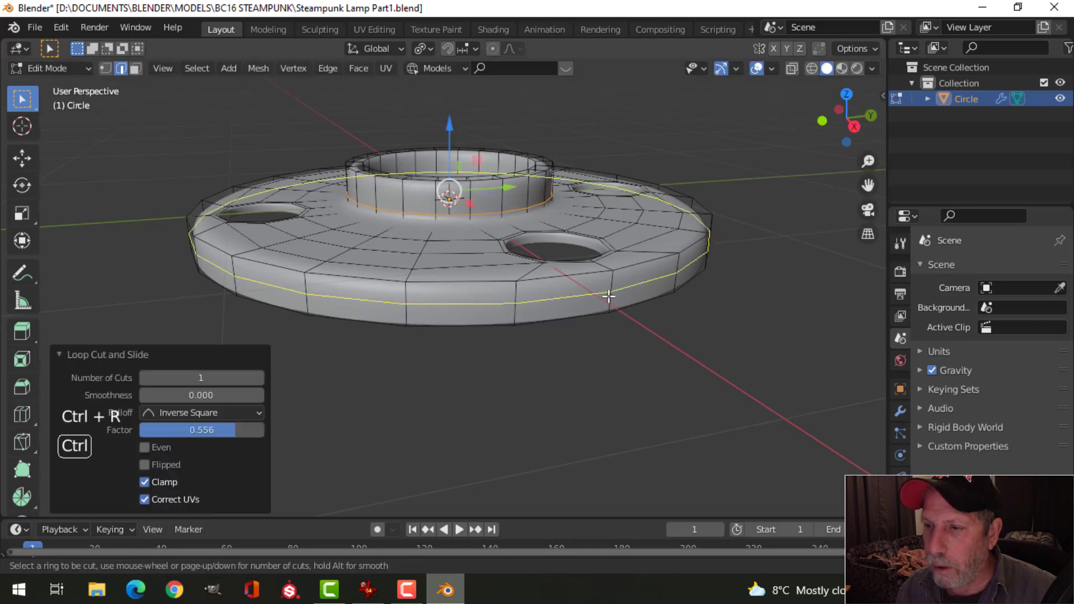
pyautogui.click(608, 289)
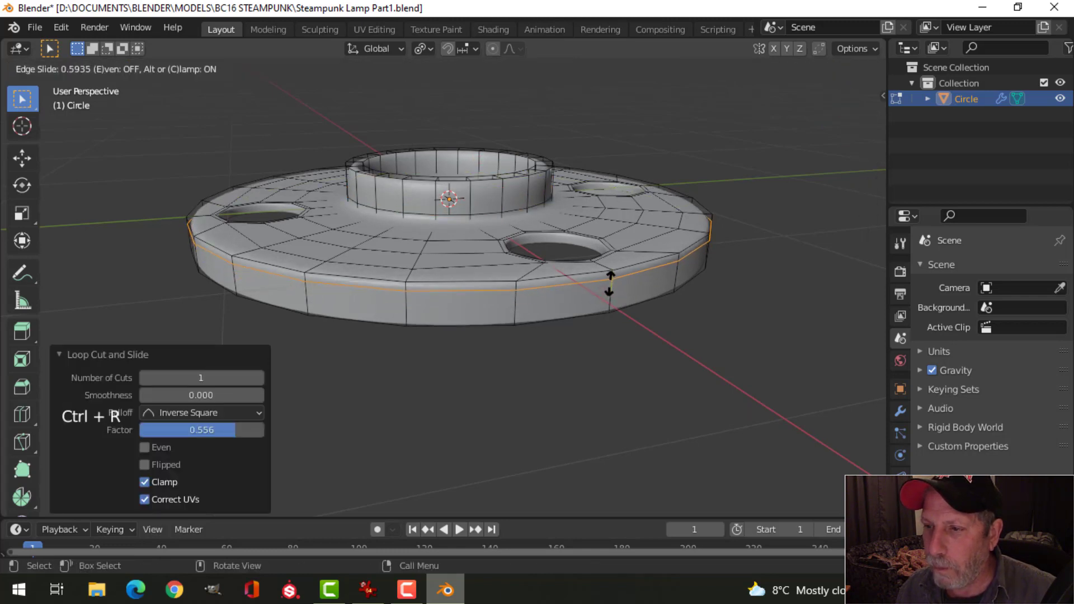
pyautogui.click(610, 284)
pyautogui.press('Tab')
pyautogui.moveTo(610, 283); pyautogui.dragTo(582, 274, button='middle')
pyautogui.hotkey('alt', 'a')
pyautogui.scroll(-2, 653, 276)
pyautogui.moveTo(653, 275); pyautogui.dragTo(643, 224, button='middle')
pyautogui.scroll(1, 563, 227)
pyautogui.moveTo(563, 227); pyautogui.dragTo(506, 294, button='middle')
pyautogui.scroll(2, 513, 261)
pyautogui.moveTo(506, 294)
pyautogui.mouseDown(button='middle')
pyautogui.moveTo(496, 319)
pyautogui.moveTo(498, 301)
pyautogui.mouseUp(button='middle')
# In Edit Mode, add one loop cut around the collar's flat top face with a factor of about -0.592.
pyautogui.press('Tab')
pyautogui.scroll(2, 497, 301)
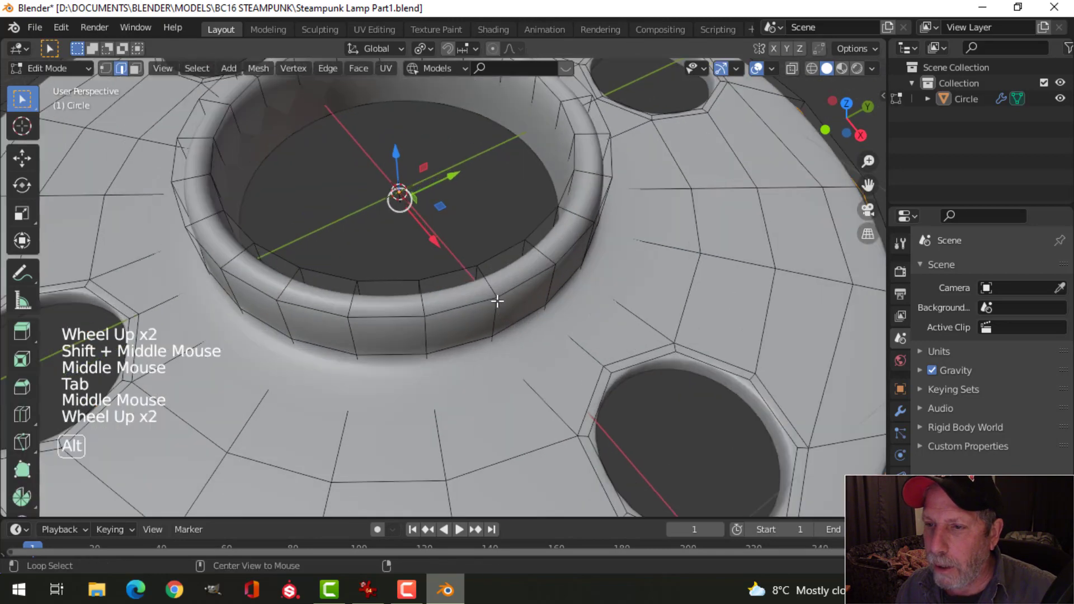
pyautogui.hotkey('alt', 'a')
pyautogui.hotkey('ctrl', 'r')
pyautogui.click(481, 280)
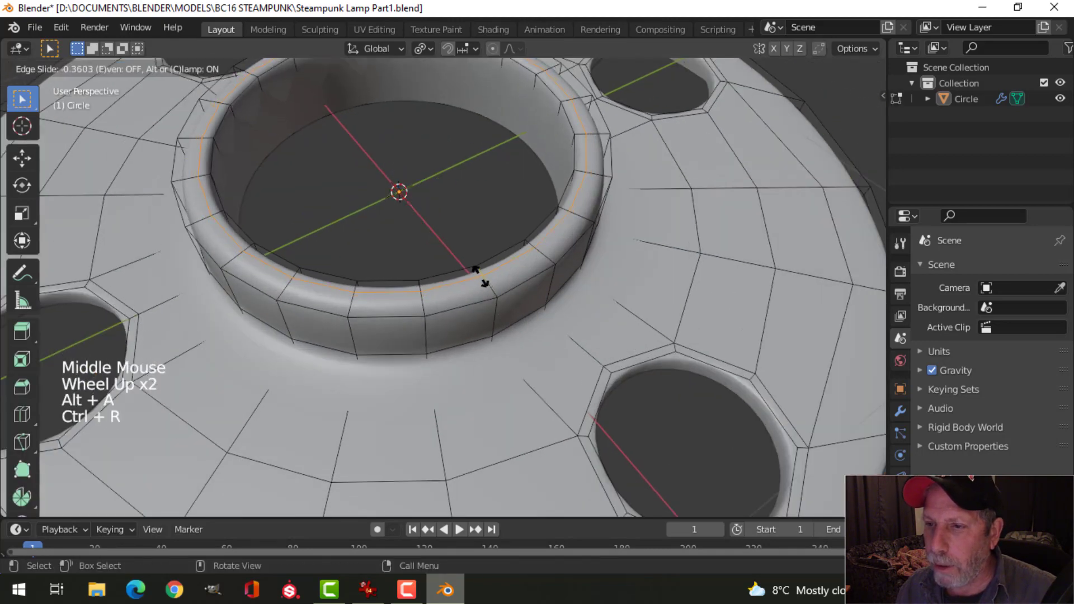
pyautogui.click(507, 304)
# Add one loop cut around the collar's outer wall just below its top edge, and return to Object Mode with nothing selected.
pyautogui.moveTo(509, 307); pyautogui.dragTo(475, 235, button='middle')
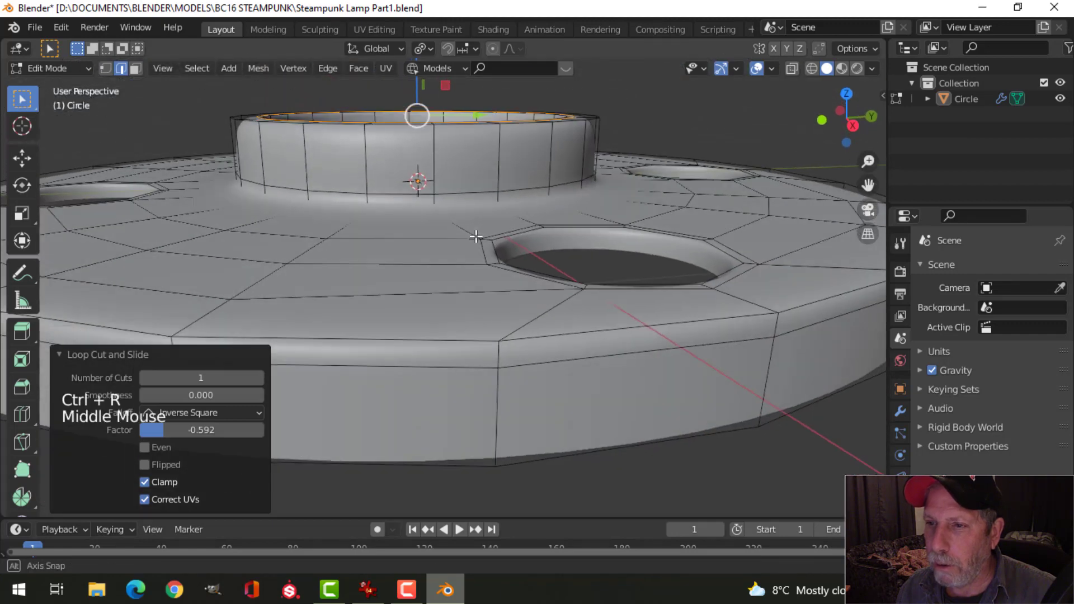
pyautogui.hotkey('ctrl', 'r')
pyautogui.click(433, 148)
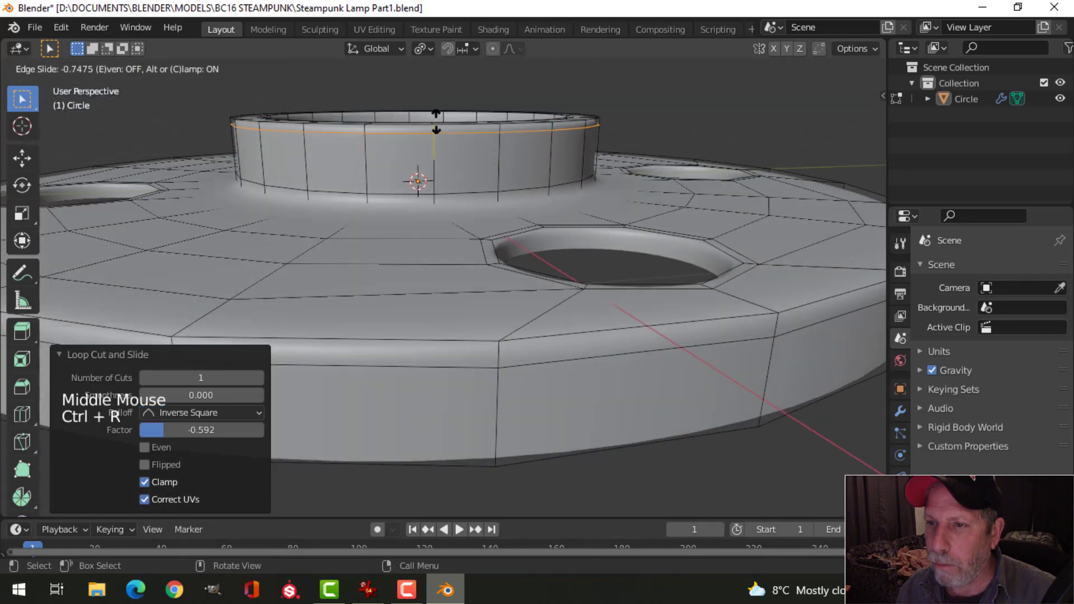
pyautogui.click(436, 122)
pyautogui.press('Tab')
pyautogui.scroll(-3, 451, 167)
pyautogui.moveTo(451, 166); pyautogui.dragTo(525, 236, button='middle')
pyautogui.hotkey('alt', 'a')
pyautogui.scroll(-3, 497, 238)
pyautogui.scroll(2, 503, 253)
pyautogui.scroll(-2, 518, 268)
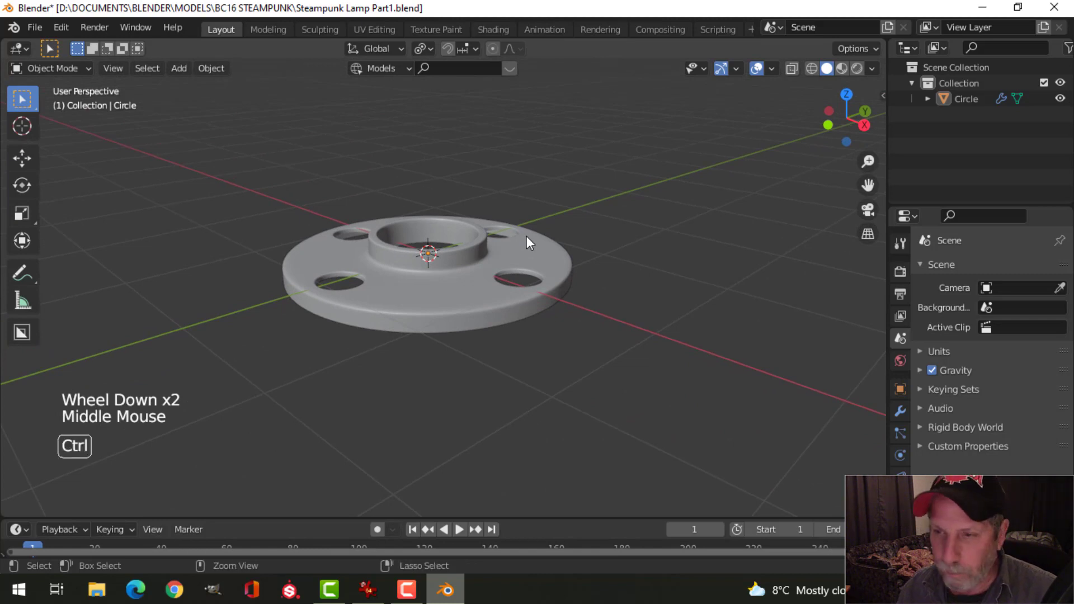
# Save the Blender file with the finished flange.
pyautogui.hotkey('ctrl', 's')
pyautogui.moveTo(523, 240); pyautogui.dragTo(481, 331, button='middle')
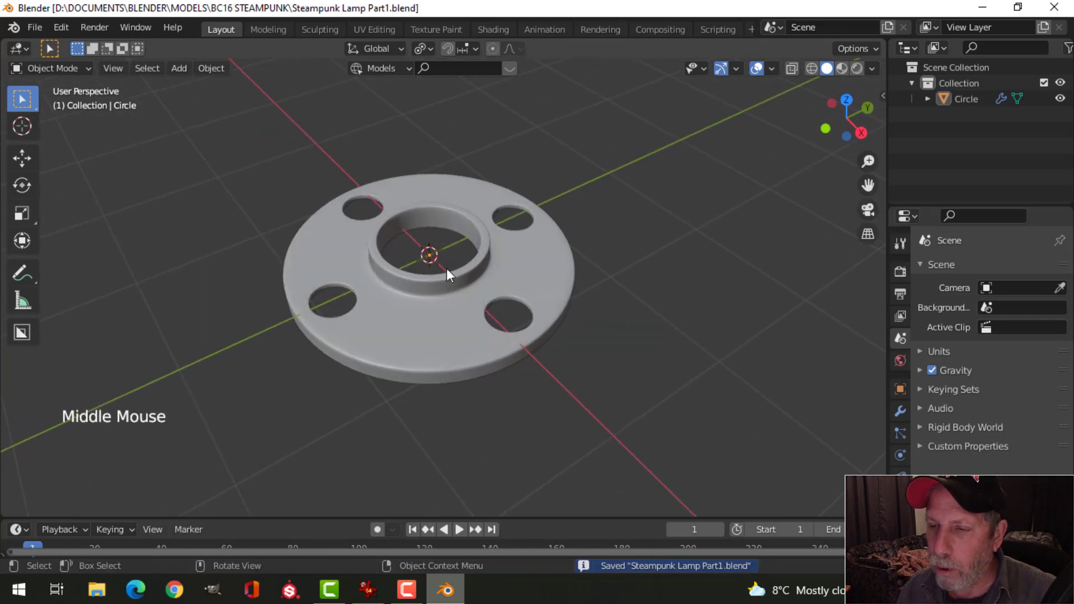
pyautogui.moveTo(446, 268); pyautogui.dragTo(475, 302, button='middle')
pyautogui.scroll(3, 496, 246)
pyautogui.moveTo(476, 302); pyautogui.dragTo(497, 297, button='middle')
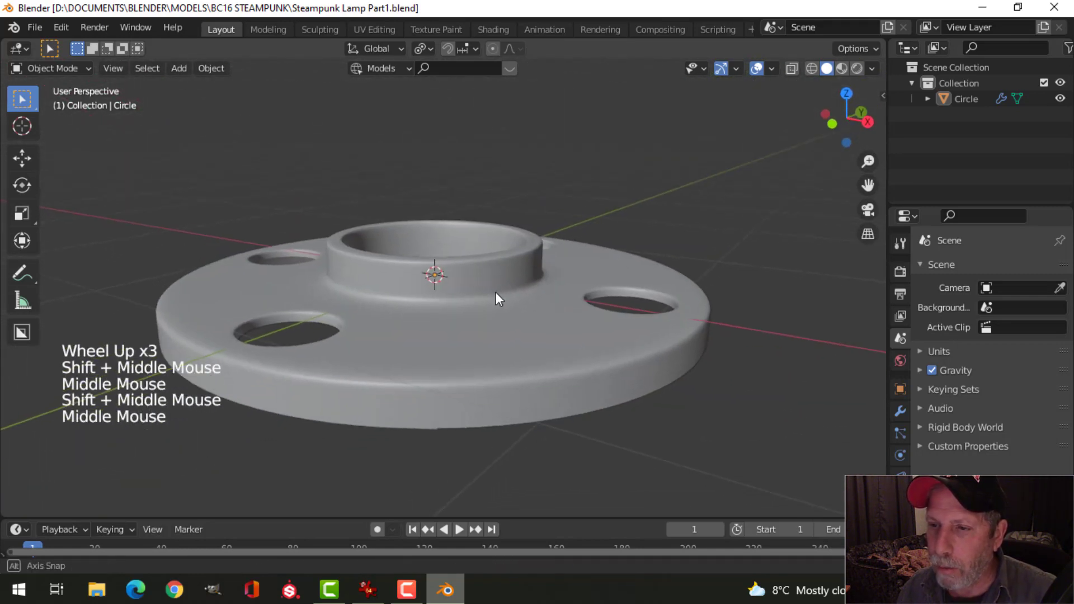
# Select the flange and enter Edit Mode with all of its geometry deselected.
pyautogui.click(478, 267)
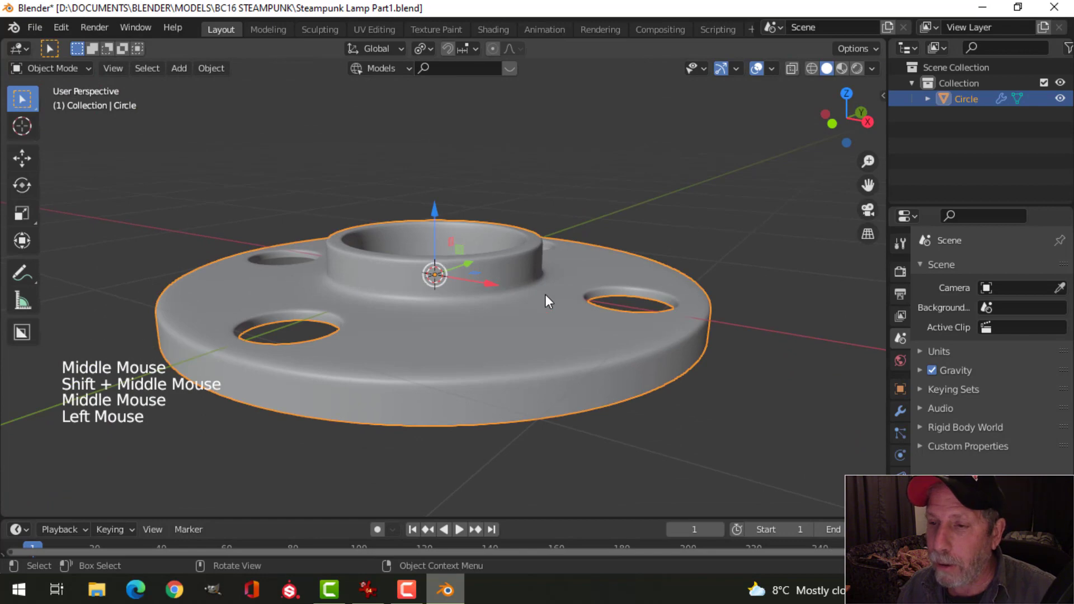
pyautogui.press('Tab')
pyautogui.hotkey('alt', 'a')
pyautogui.moveTo(485, 292); pyautogui.dragTo(487, 321, button='middle')
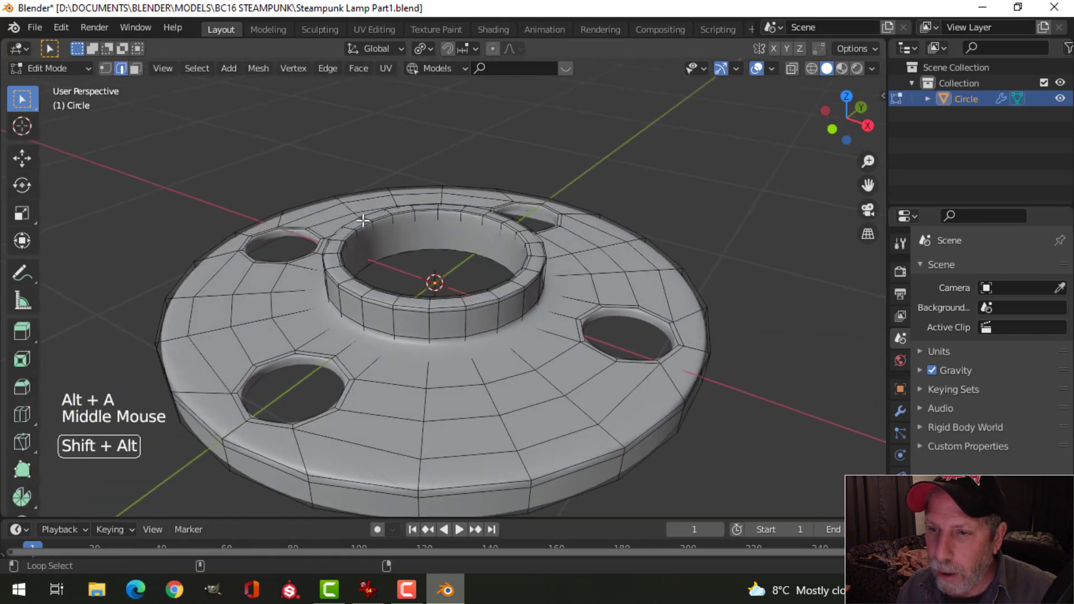
pyautogui.keyDown('alt'); pyautogui.keyDown('shift'); pyautogui.click(361, 221); pyautogui.keyUp('shift'); pyautogui.keyUp('alt')
pyautogui.scroll(2, 384, 239)
pyautogui.hotkey('alt', 'a')
pyautogui.moveTo(383, 239); pyautogui.dragTo(394, 235, button='middle')
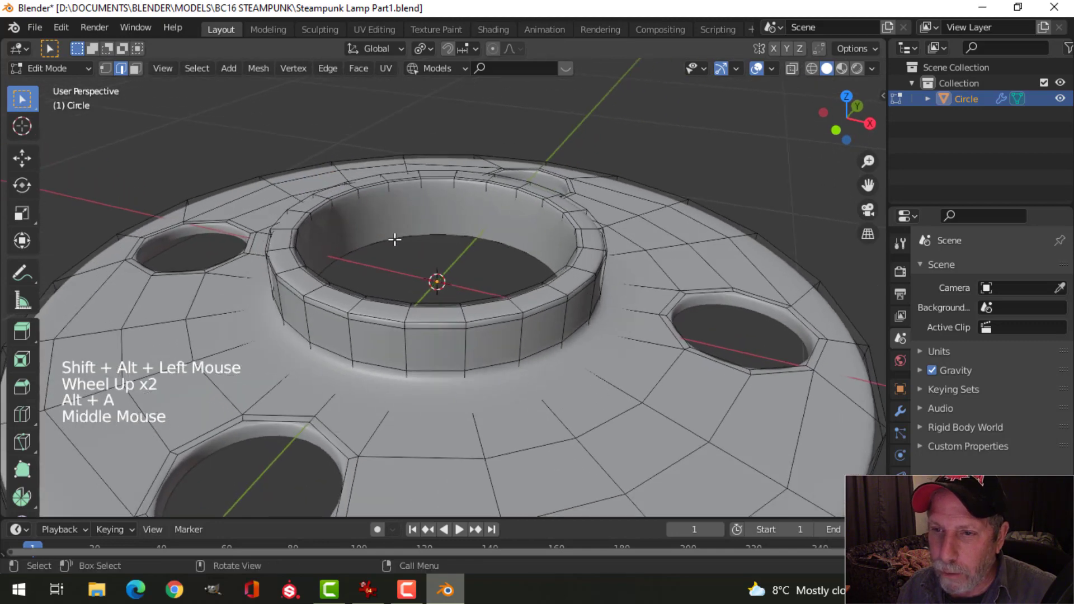
pyautogui.scroll(1, 325, 233)
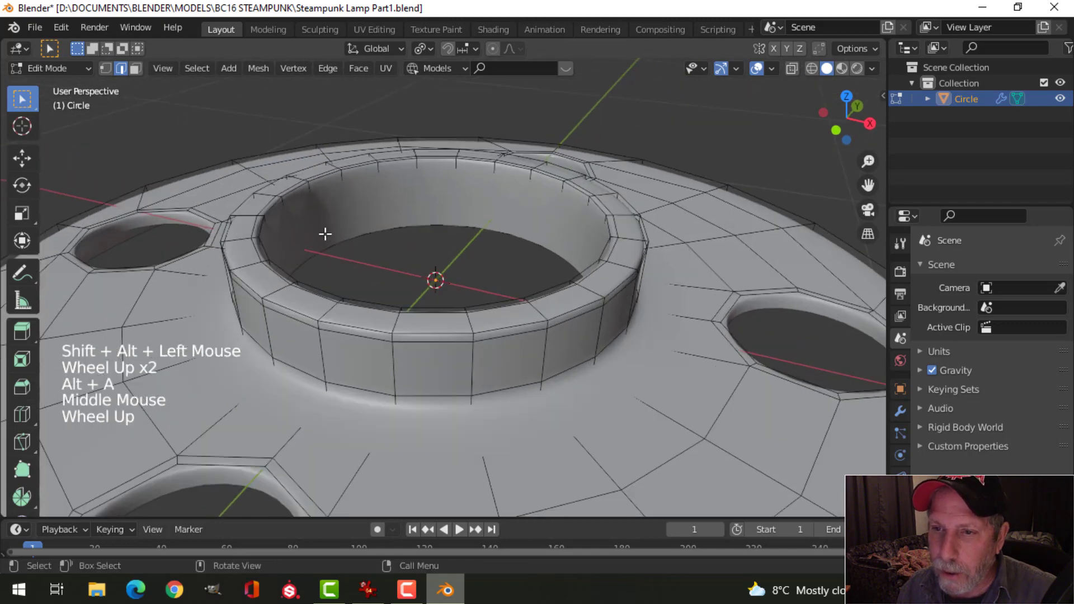
pyautogui.keyDown('alt'); pyautogui.keyDown('shift'); pyautogui.click(323, 179); pyautogui.keyUp('shift'); pyautogui.keyUp('alt')
pyautogui.scroll(-2, 360, 192)
pyautogui.moveTo(359, 192); pyautogui.dragTo(358, 249, button='middle')
pyautogui.scroll(2, 358, 249)
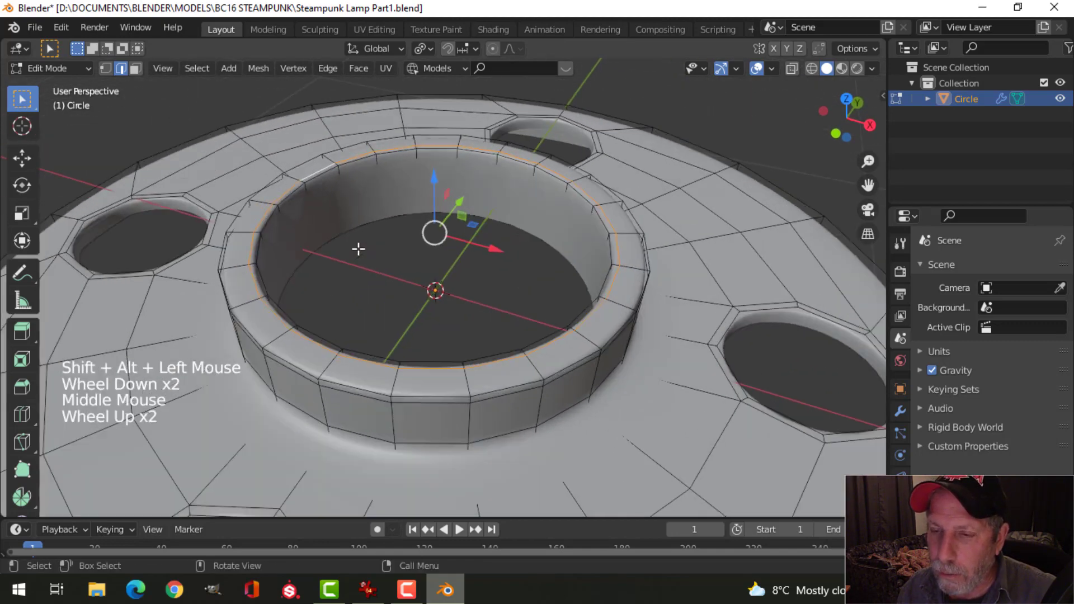
pyautogui.scroll(1, 358, 249)
pyautogui.hotkey('alt', 'a')
# Duplicate the collar's inner top edge loop and raise the copy about 0.13 m along Z.
pyautogui.keyDown('alt'); pyautogui.keyDown('shift'); pyautogui.click(314, 158); pyautogui.keyUp('shift'); pyautogui.keyUp('alt')
pyautogui.scroll(-2, 487, 258)
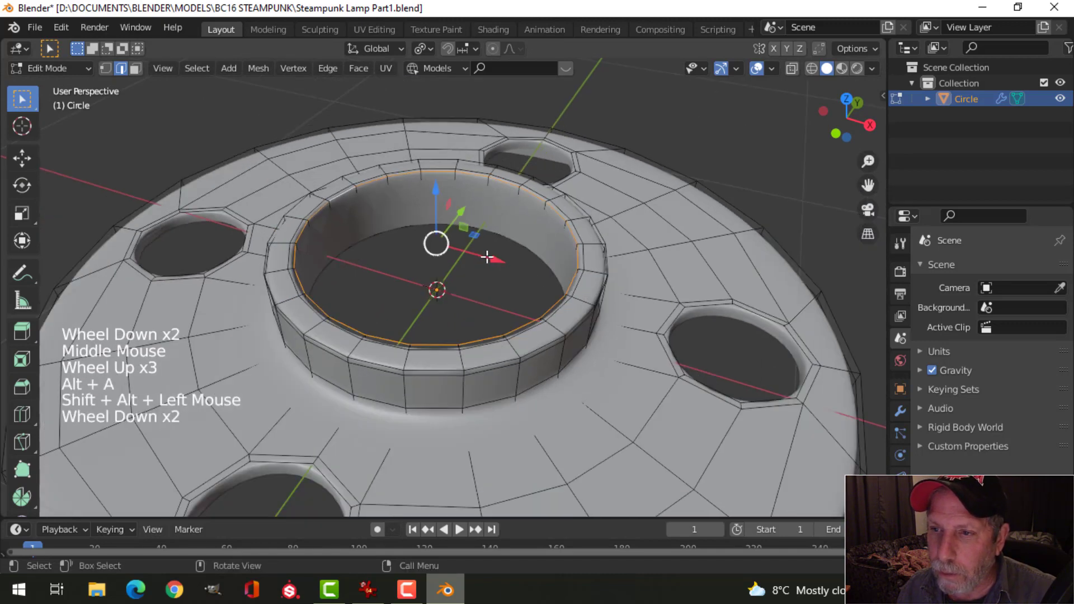
pyautogui.moveTo(487, 258); pyautogui.dragTo(498, 290, button='middle')
pyautogui.scroll(-1, 450, 243)
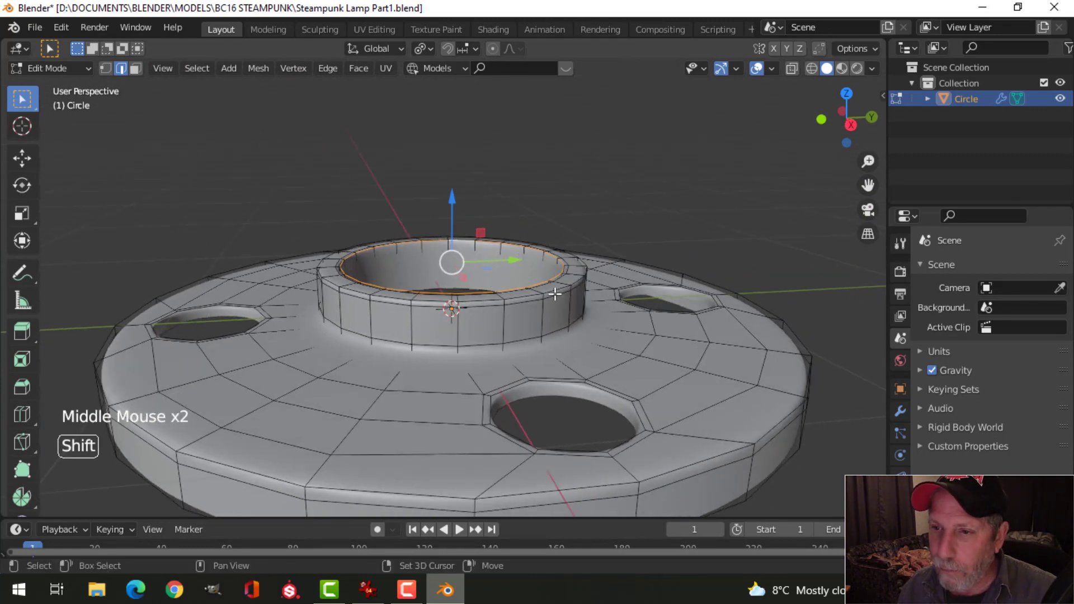
pyautogui.hotkey('shift', 'd')
pyautogui.click(452, 198)
pyautogui.moveTo(451, 199); pyautogui.dragTo(453, 162)
# Separate the duplicated edge loop into its own object and select that ring in Object Mode.
pyautogui.press('p')
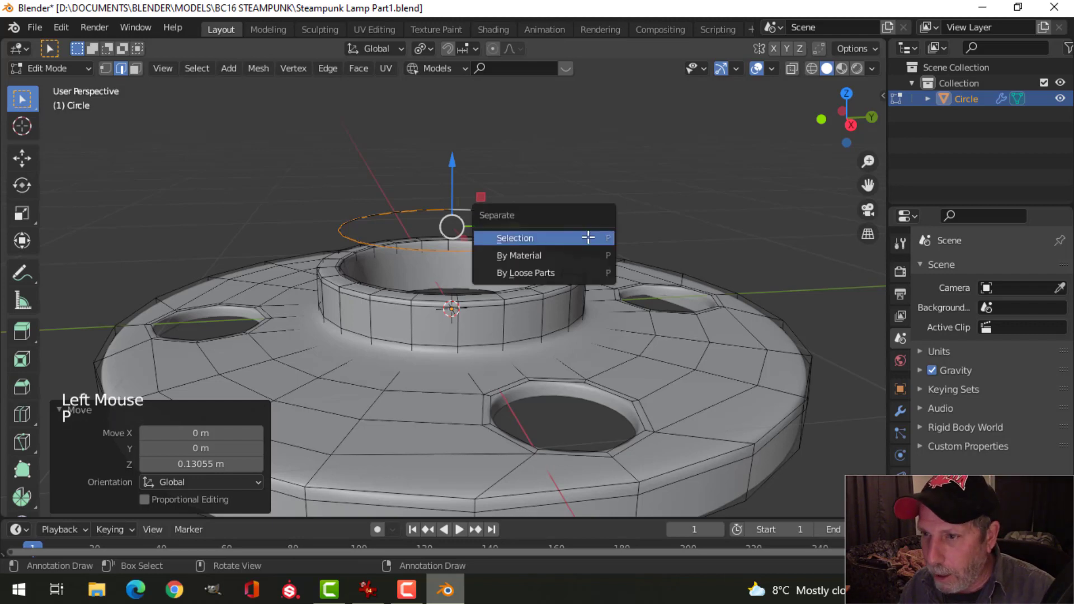
pyautogui.click(588, 237)
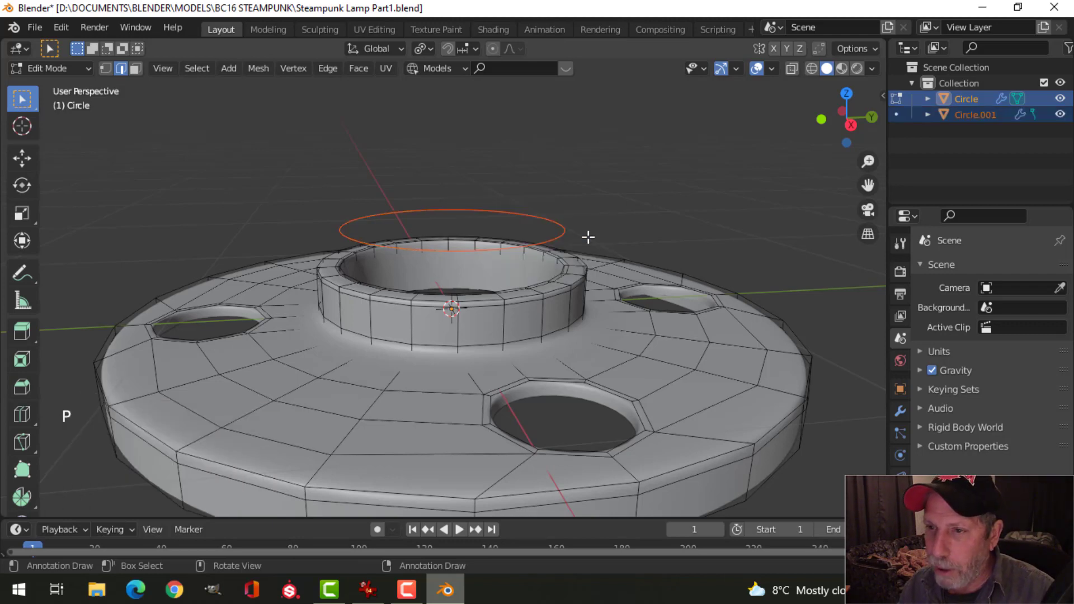
pyautogui.press('Tab')
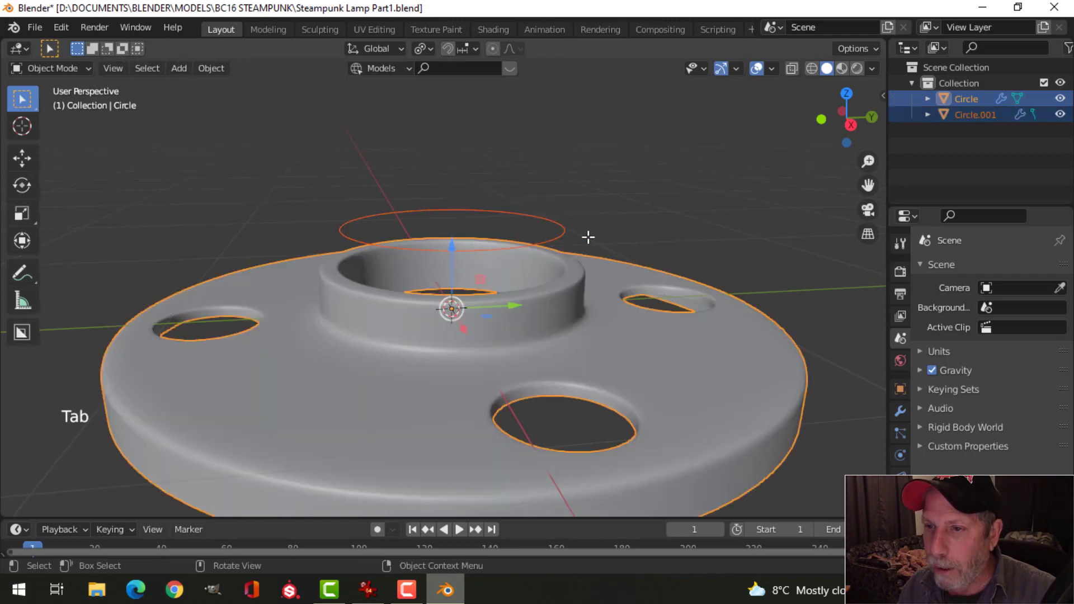
pyautogui.click(505, 214)
pyautogui.scroll(-2, 559, 255)
pyautogui.moveTo(551, 260); pyautogui.dragTo(565, 295, button='middle')
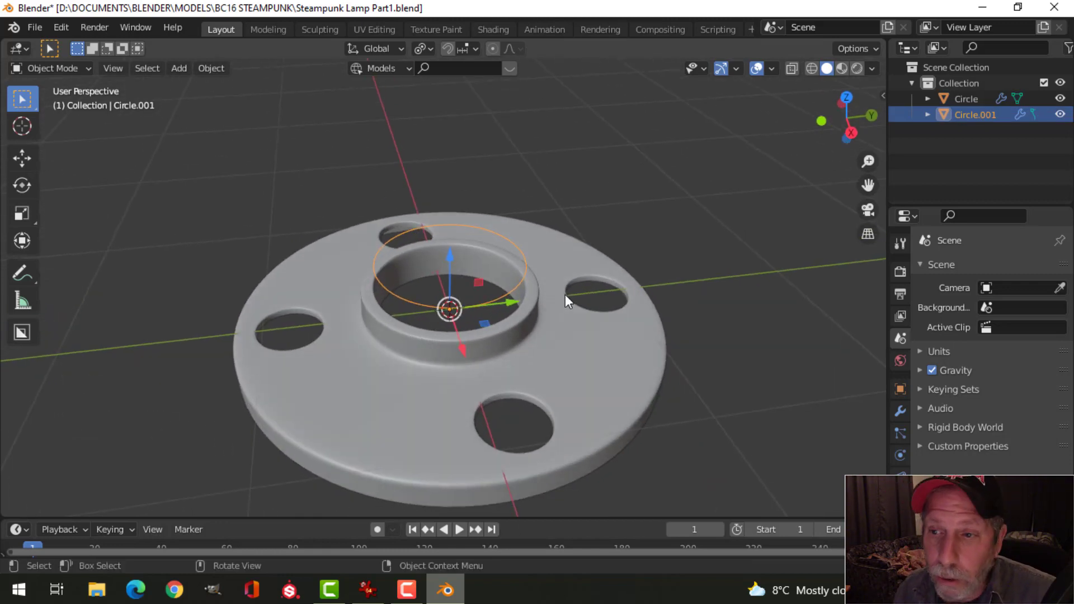
# Open the modifier settings of the separated ring to check its subdivision modifier.
pyautogui.moveTo(526, 311); pyautogui.dragTo(546, 267, button='middle')
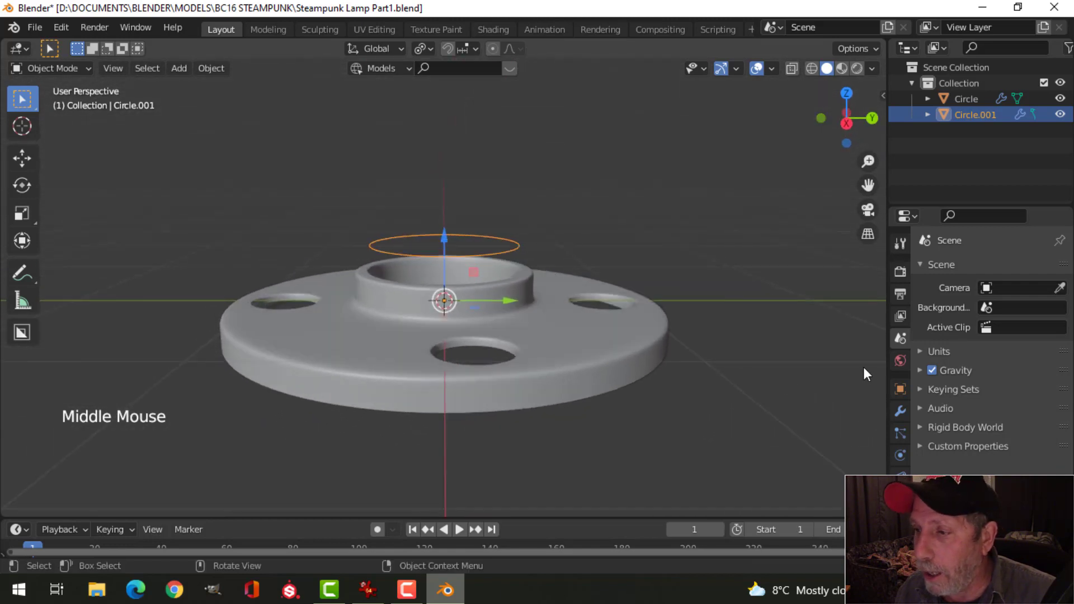
pyautogui.click(900, 411)
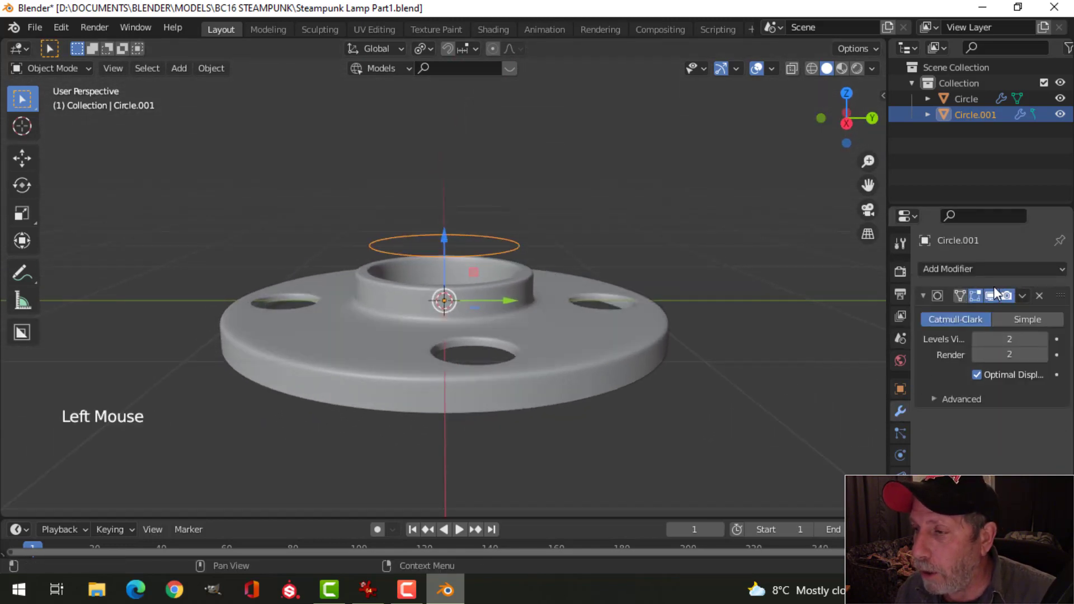
pyautogui.scroll(-2, 554, 307)
pyautogui.moveTo(541, 304); pyautogui.dragTo(570, 291, button='middle')
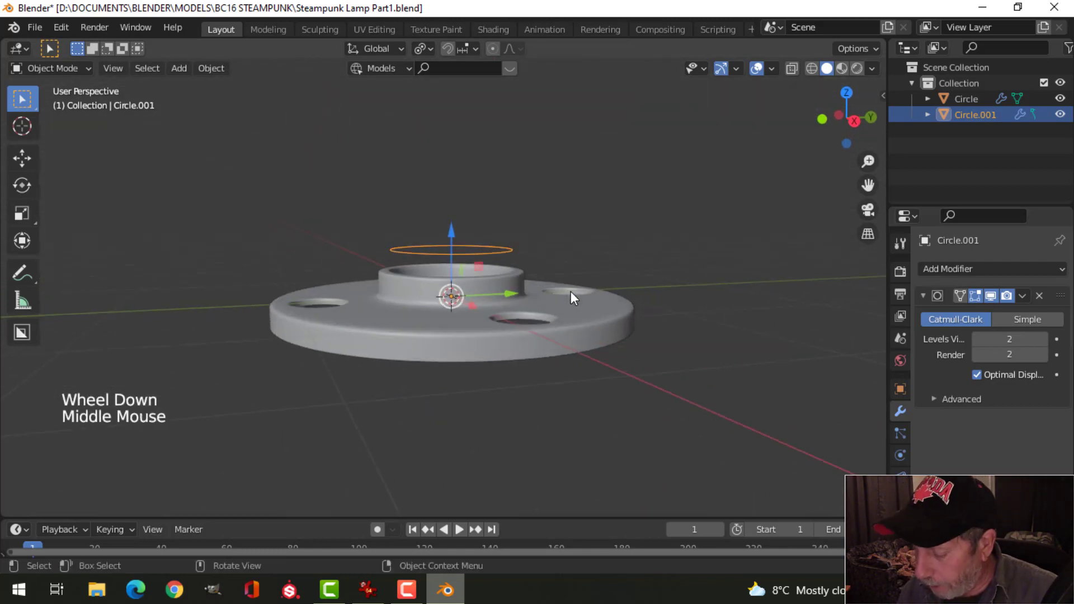
# In front view, lower the ring about 0.108 m along Z so it sits just above the collar.
pyautogui.press('KP_1')
pyautogui.scroll(5, 571, 291)
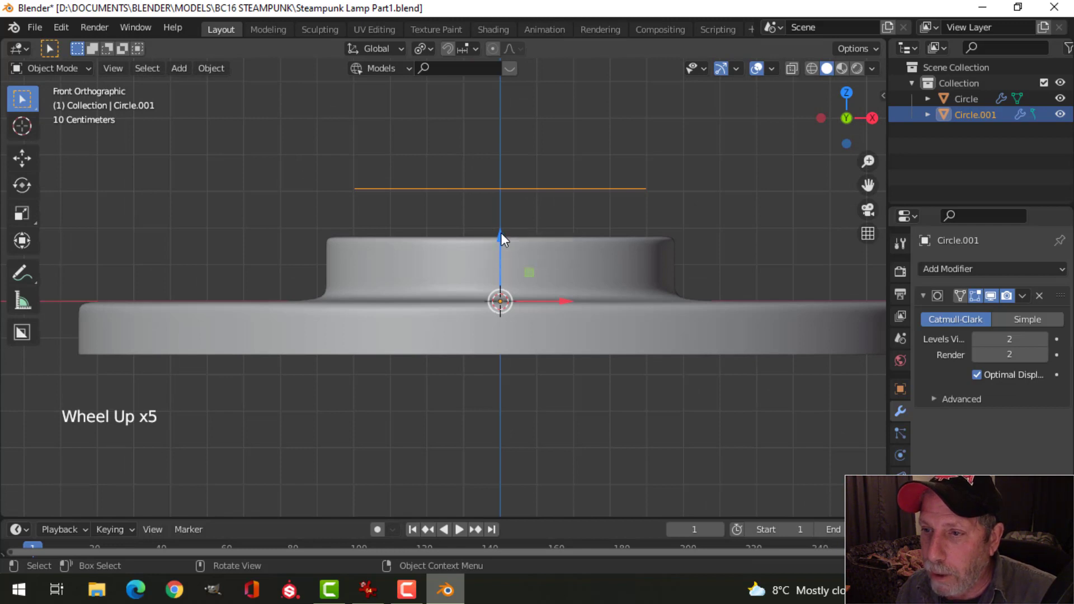
pyautogui.moveTo(501, 238); pyautogui.dragTo(494, 276)
pyautogui.scroll(-4, 554, 258)
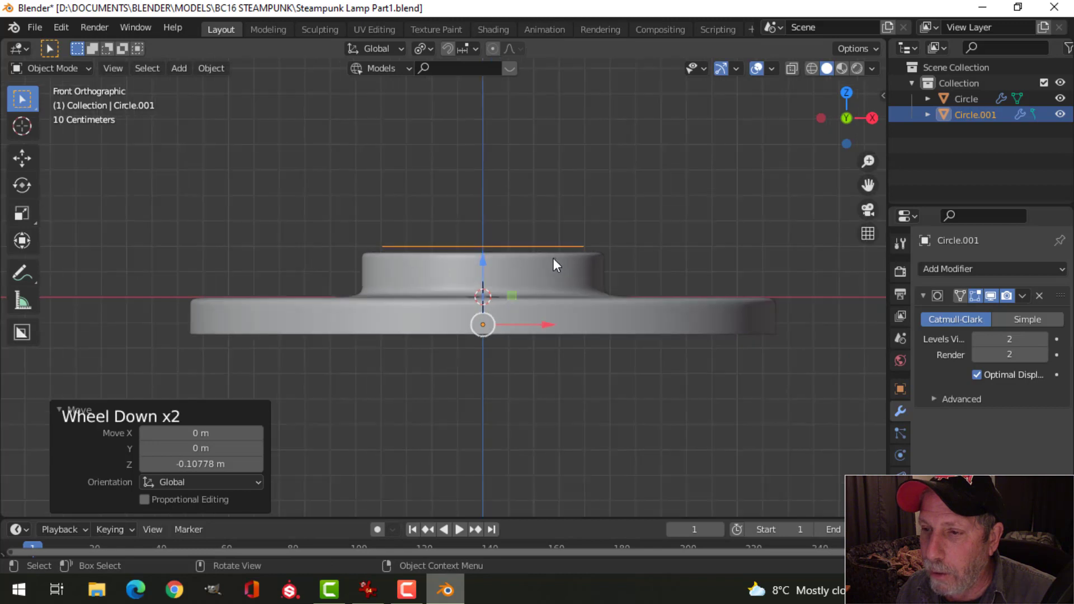
pyautogui.moveTo(556, 249)
pyautogui.keyDown('shift'); pyautogui.mouseDown(button='middle')
pyautogui.moveTo(570, 253)
pyautogui.moveTo(546, 268)
pyautogui.mouseUp(button='middle'); pyautogui.keyUp('shift')
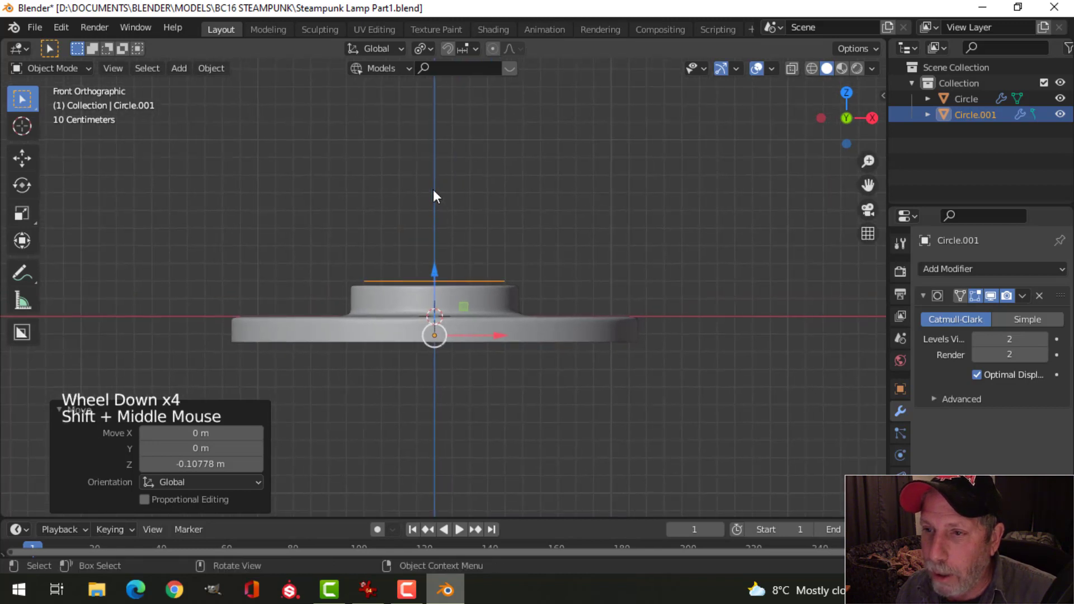
pyautogui.keyDown('shift'); pyautogui.moveTo(445, 246); pyautogui.dragTo(470, 251, button='middle'); pyautogui.keyUp('shift')
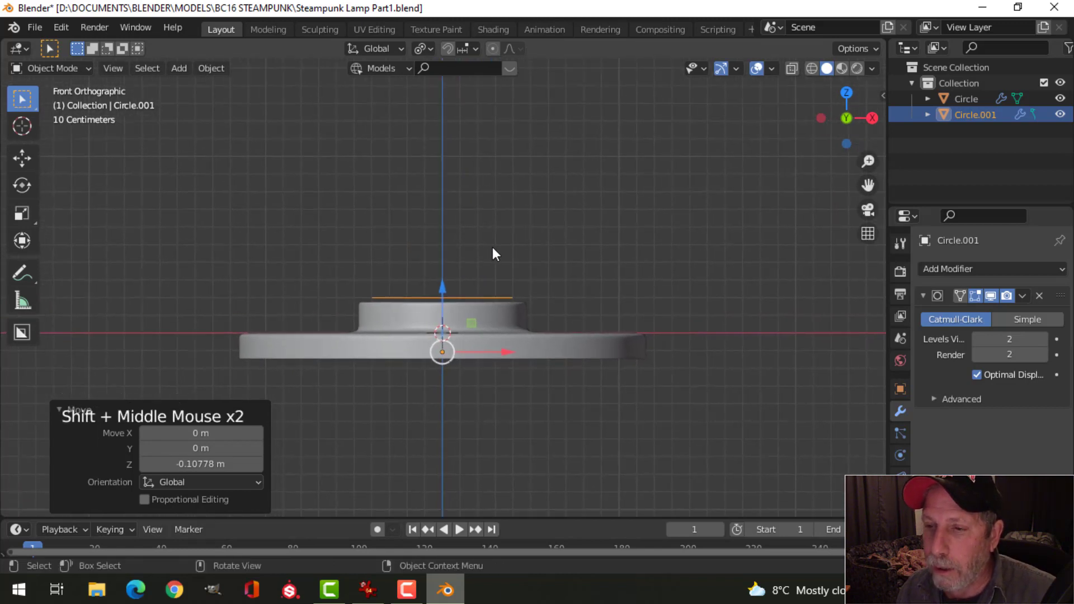
# Extrude the whole ring upward about 1.055 m along Z in Edit Mode to form a vertical pipe.
pyautogui.press('Tab')
pyautogui.press('a')
pyautogui.keyDown('shift'); pyautogui.moveTo(506, 245); pyautogui.dragTo(519, 293, button='middle'); pyautogui.keyUp('shift')
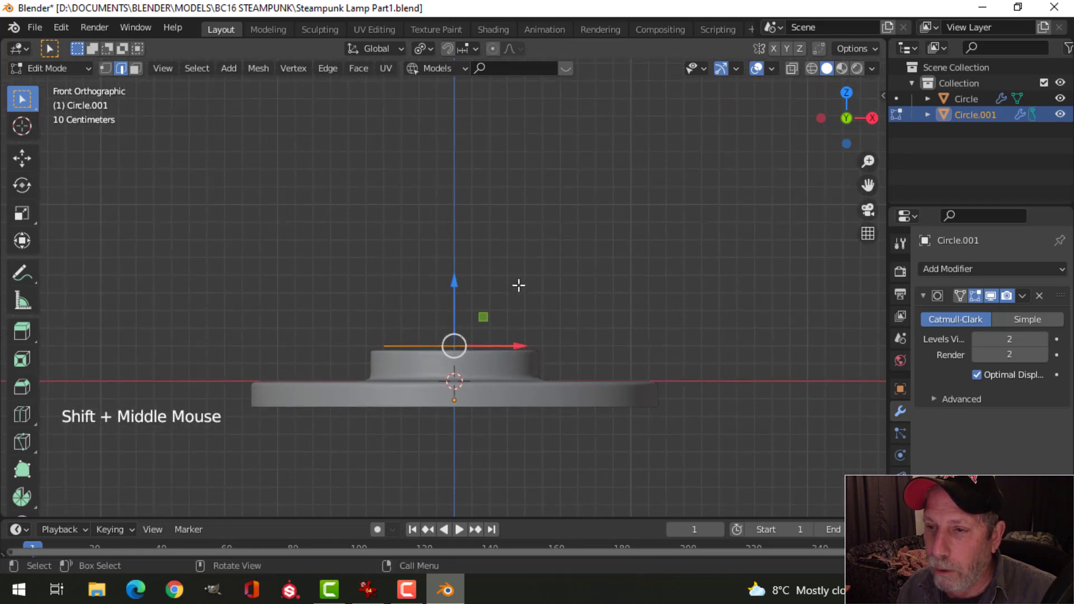
pyautogui.press('e')
pyautogui.moveTo(456, 280); pyautogui.dragTo(475, 85)
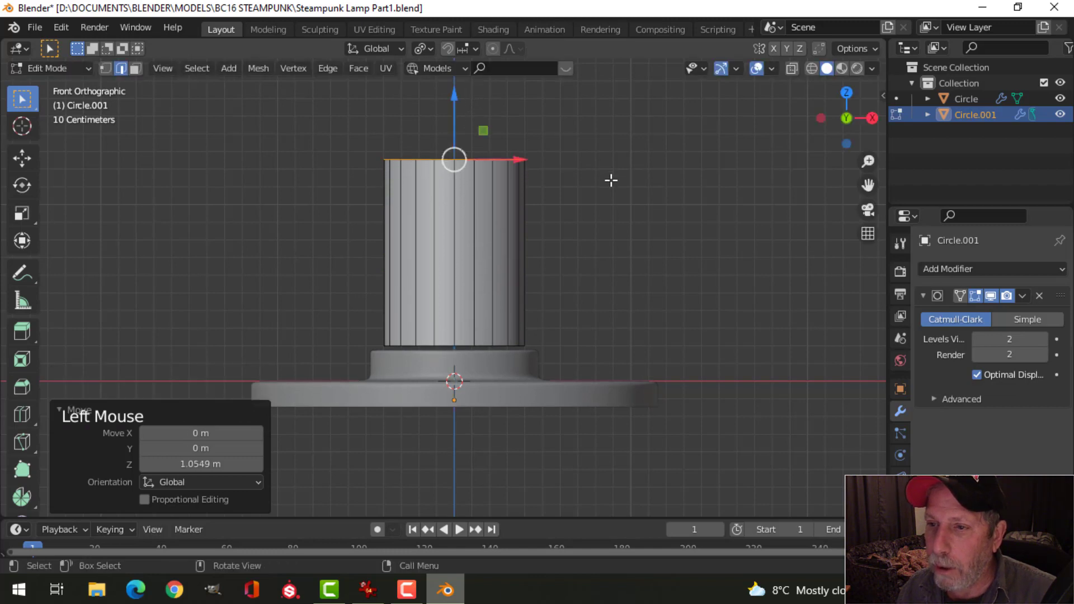
# Raise the pipe's top edge loop by about another 0.735 m along Z to lengthen the pipe.
pyautogui.scroll(-3, 611, 180)
pyautogui.keyDown('shift'); pyautogui.moveTo(610, 181); pyautogui.dragTo(547, 266, button='middle'); pyautogui.keyUp('shift')
pyautogui.scroll(2, 452, 180)
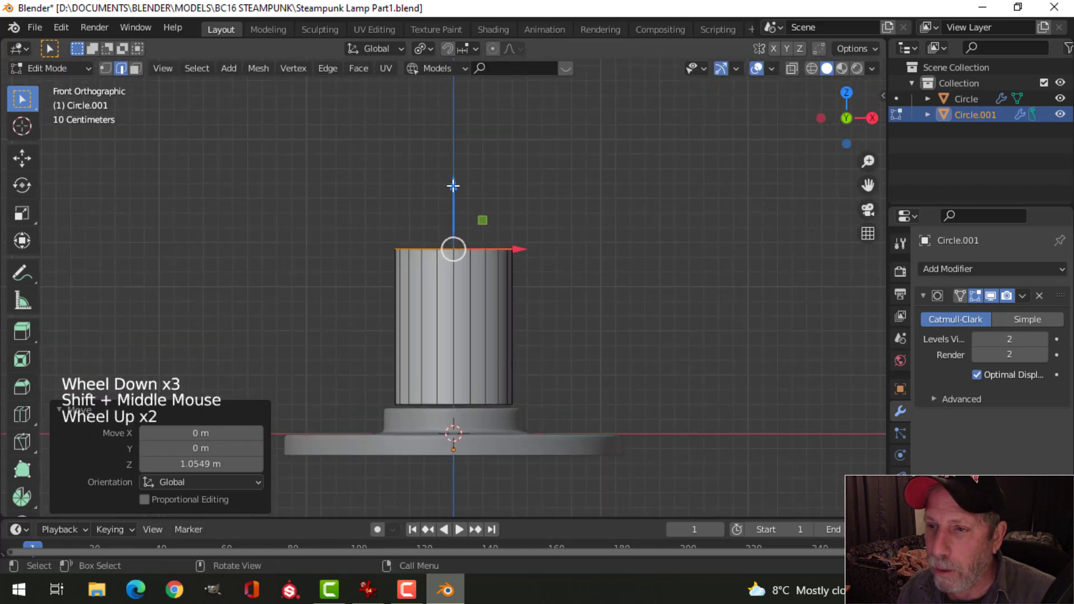
pyautogui.moveTo(453, 186); pyautogui.dragTo(455, 78)
pyautogui.scroll(-4, 572, 295)
pyautogui.moveTo(573, 295); pyautogui.dragTo(545, 355, button='middle')
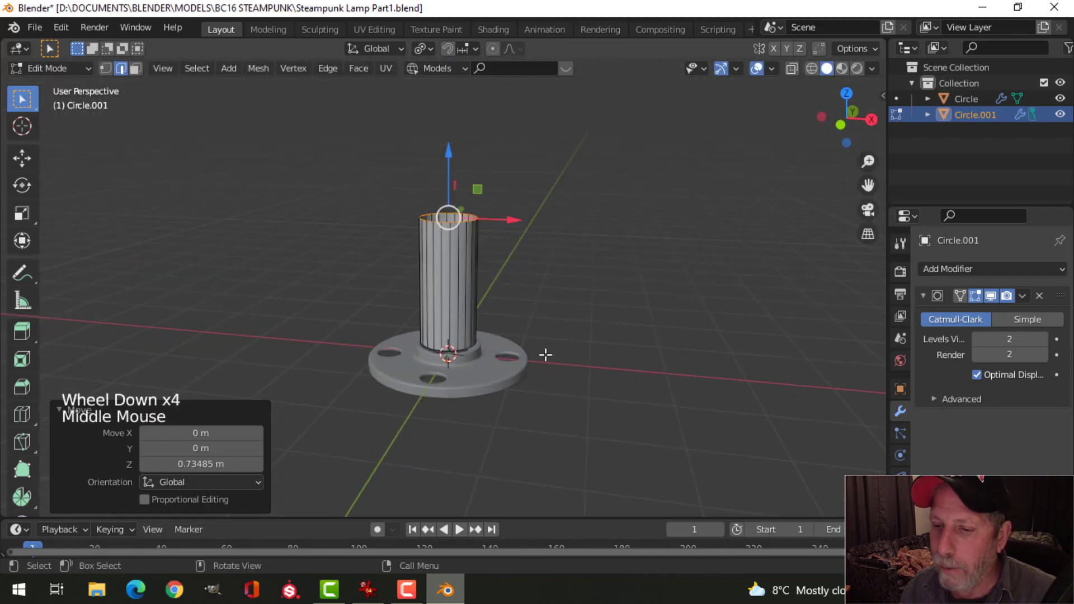
# Switch to IrfanView to compare the pipe with the lamp's reference photo.
pyautogui.click(368, 589)
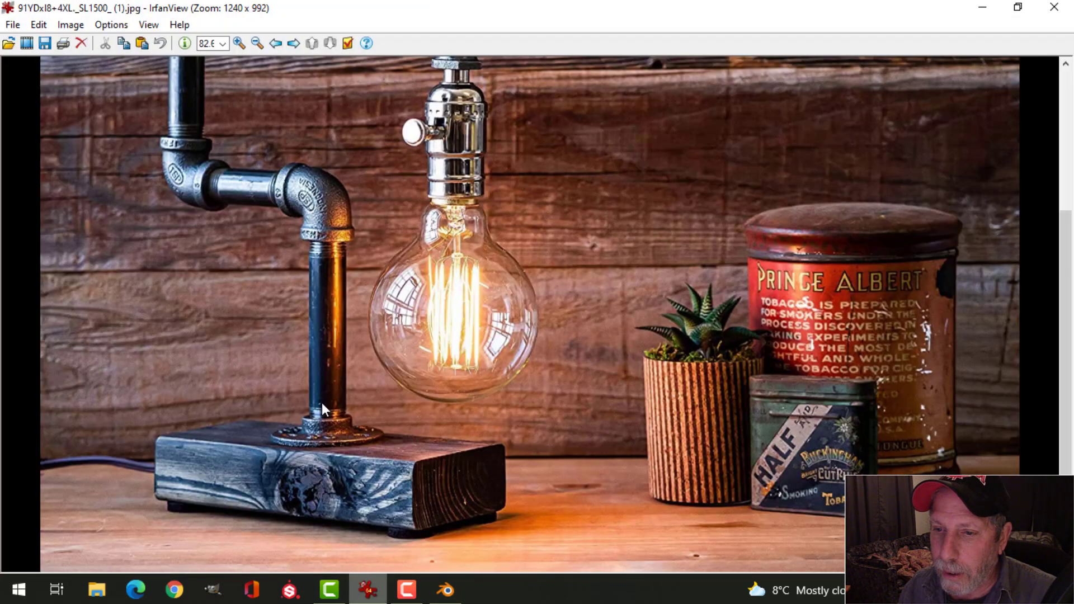
# Return to Blender and raise the pipe's top edge loop by about another 0.50 m along Z in front view.
pyautogui.click(445, 590)
pyautogui.keyDown('shift'); pyautogui.moveTo(535, 319); pyautogui.dragTo(486, 394, button='middle'); pyautogui.keyUp('shift')
pyautogui.press('KP_1')
pyautogui.scroll(2, 537, 386)
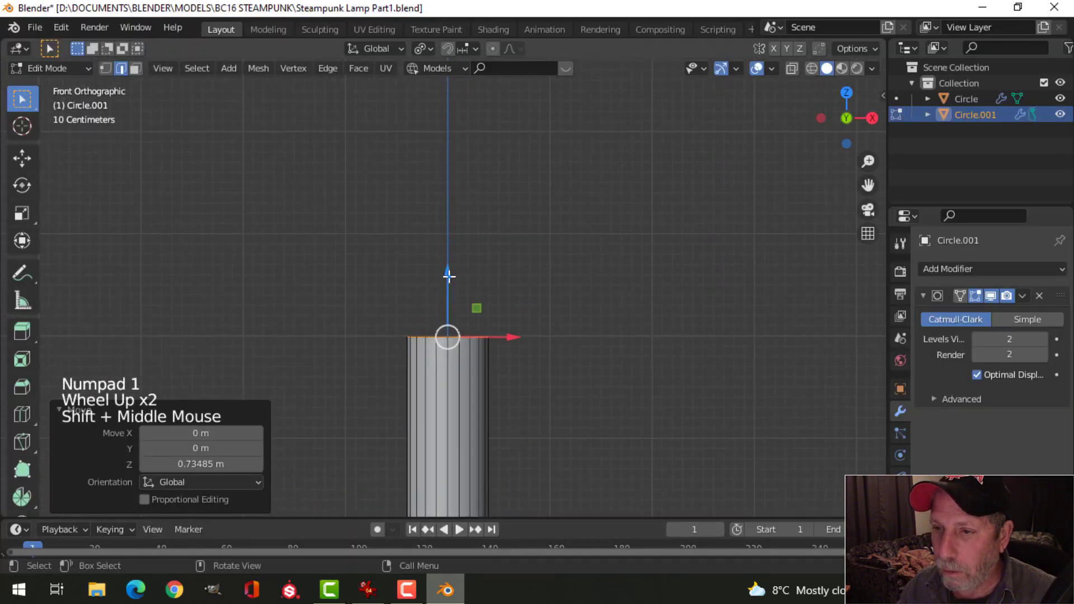
pyautogui.moveTo(449, 275); pyautogui.dragTo(451, 167)
pyautogui.scroll(-2, 503, 278)
pyautogui.moveTo(451, 168); pyautogui.dragTo(552, 290, button='middle')
pyautogui.scroll(3, 529, 354)
pyautogui.scroll(-2, 551, 354)
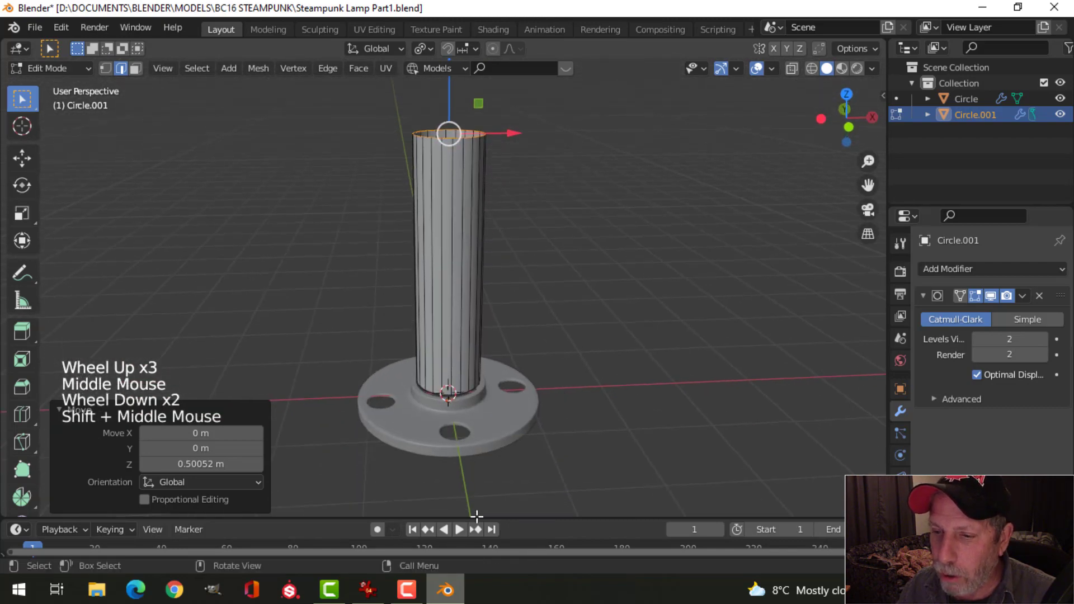
# Compare the pipe with the IrfanView reference photo, then raise its top edge loop about 0.037 m along Z in Blender and deselect.
pyautogui.click(367, 589)
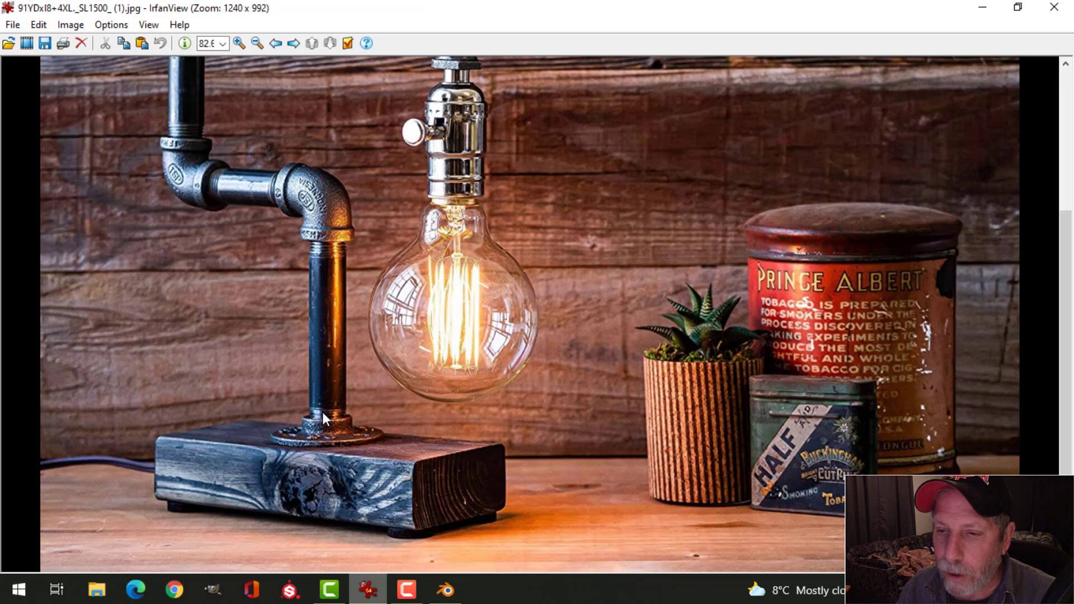
pyautogui.click(445, 589)
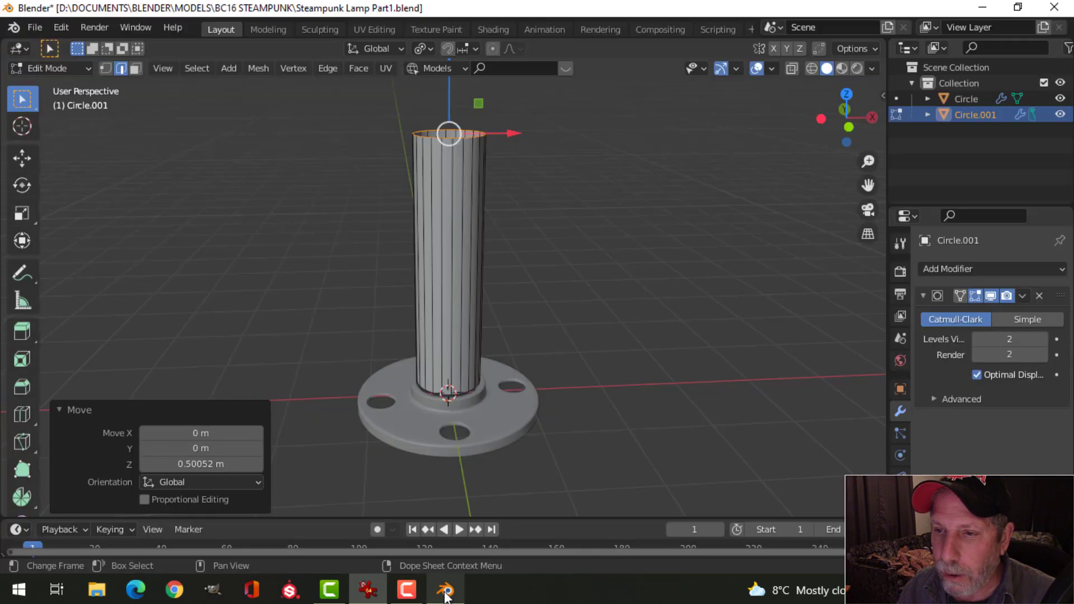
pyautogui.moveTo(549, 314); pyautogui.dragTo(524, 279, button='middle')
pyautogui.scroll(-2, 546, 305)
pyautogui.press('KP_1')
pyautogui.scroll(2, 528, 287)
pyautogui.scroll(-1, 527, 288)
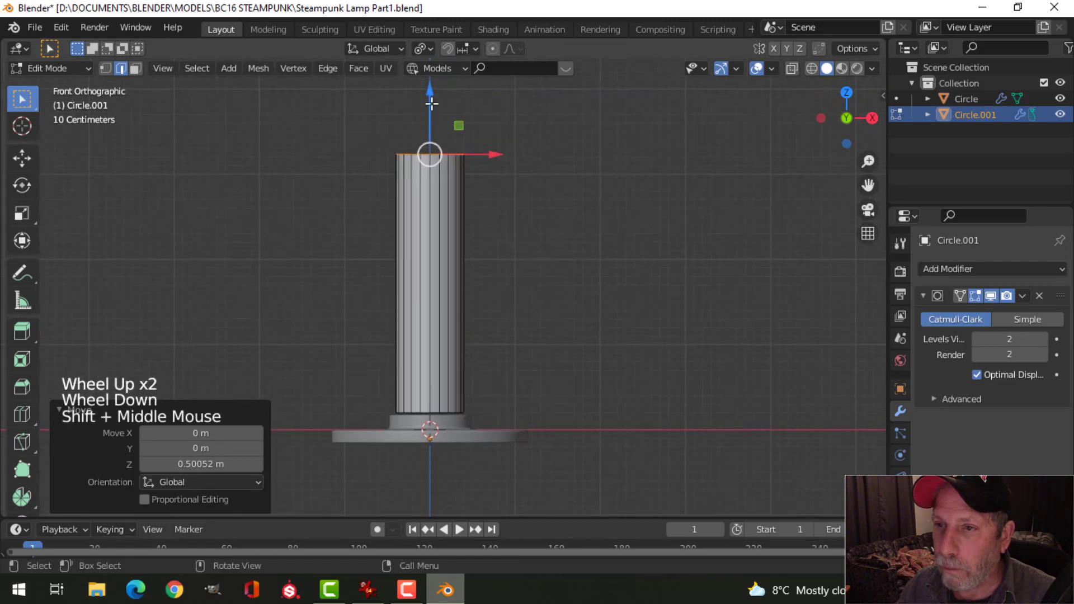
pyautogui.moveTo(431, 92); pyautogui.dragTo(430, 88)
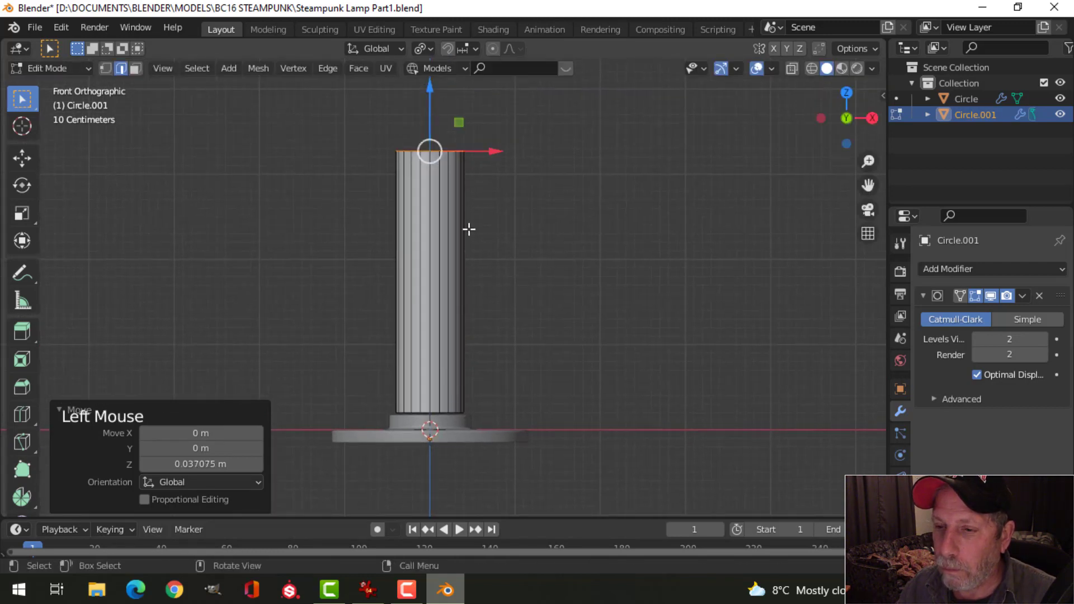
pyautogui.scroll(-2, 495, 263)
pyautogui.moveTo(494, 257); pyautogui.dragTo(470, 246, button='middle')
pyautogui.scroll(1, 498, 290)
pyautogui.hotkey('alt', 'a')
# Add a centred horizontal loop cut around the pipe and bevel it to a width of about 1.36 m with one segment.
pyautogui.scroll(-1, 510, 252)
pyautogui.scroll(1, 490, 255)
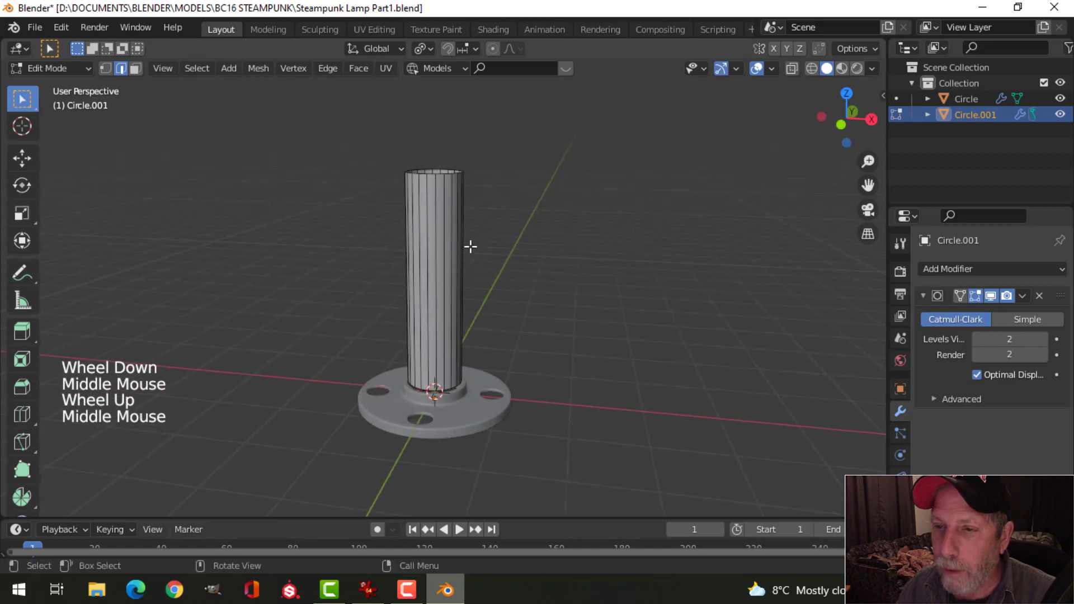
pyautogui.hotkey('ctrl', 'r')
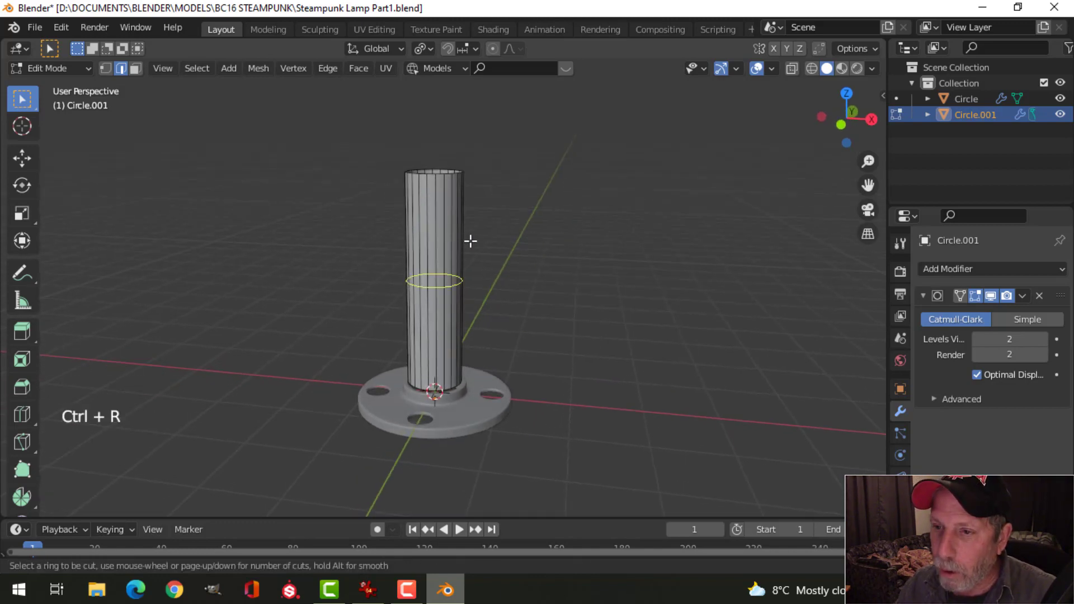
pyautogui.click(470, 241)
pyautogui.rightClick(607, 268)
pyautogui.hotkey('ctrl', 'b')
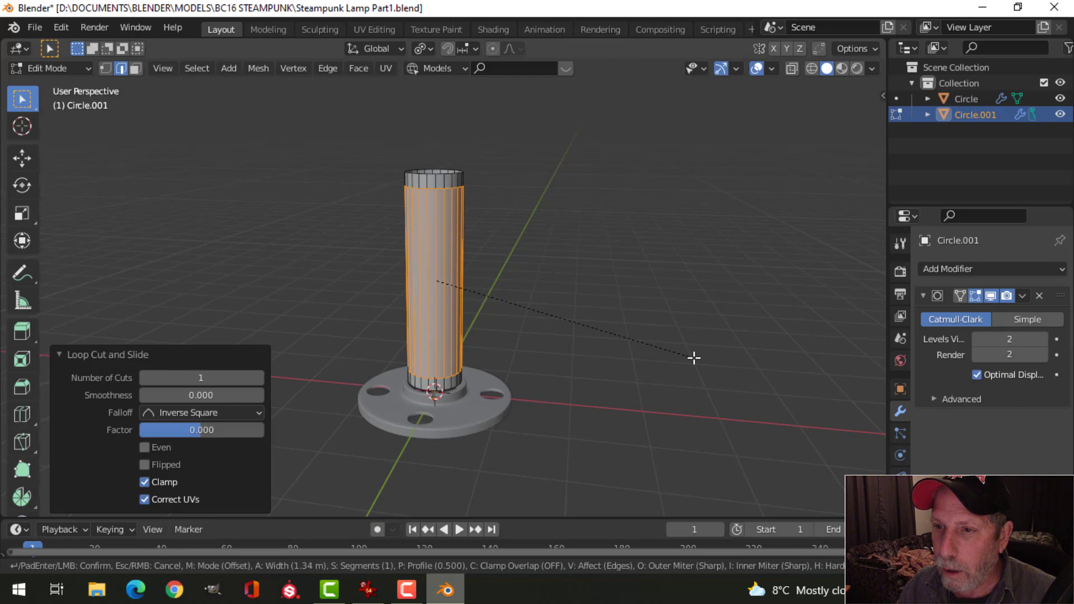
pyautogui.click(694, 357)
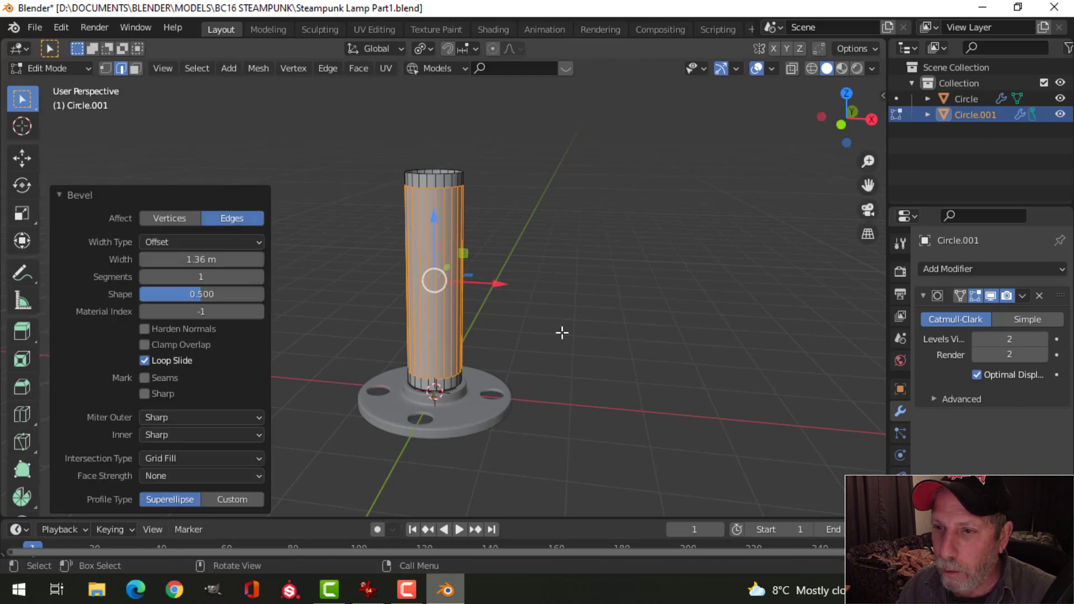
pyautogui.moveTo(561, 332); pyautogui.dragTo(582, 321, button='middle')
pyautogui.scroll(2, 583, 321)
# Check the photo in IrfanView, then scale the pipe's bevelled middle band in Blender to about 0.87 along Z and deselect.
pyautogui.click(367, 589)
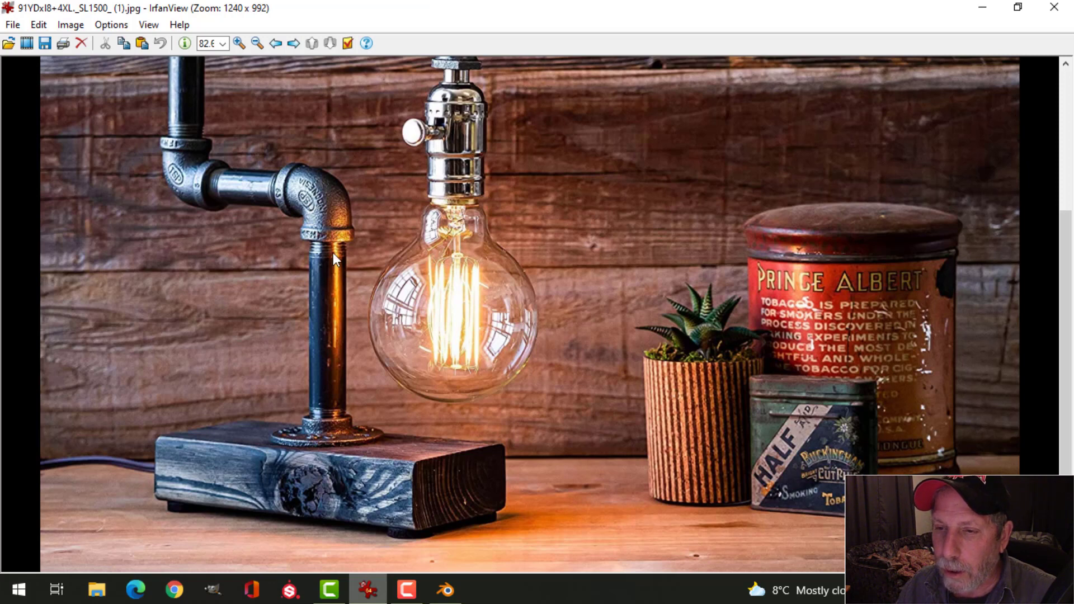
pyautogui.click(444, 590)
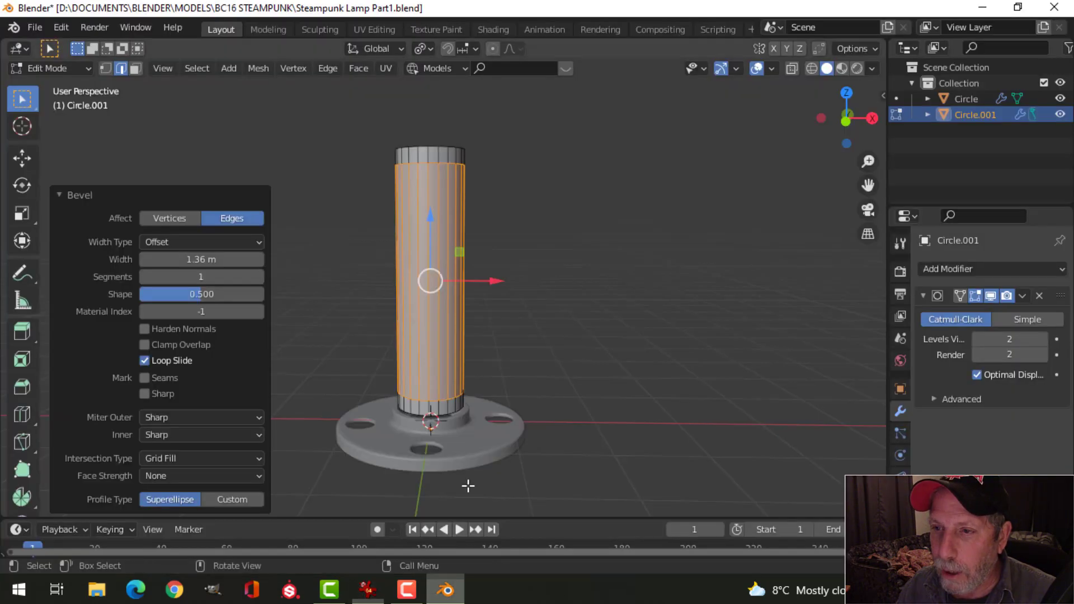
pyautogui.press('s')
pyautogui.press('z')
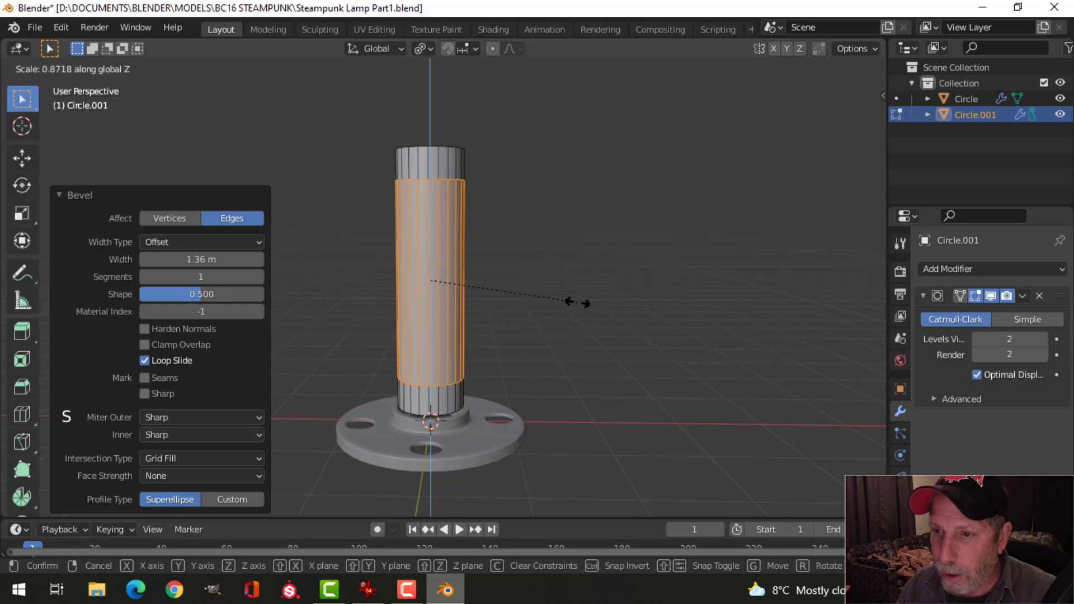
pyautogui.click(576, 302)
pyautogui.hotkey('alt', 'a')
pyautogui.moveTo(503, 211); pyautogui.dragTo(518, 228, button='middle')
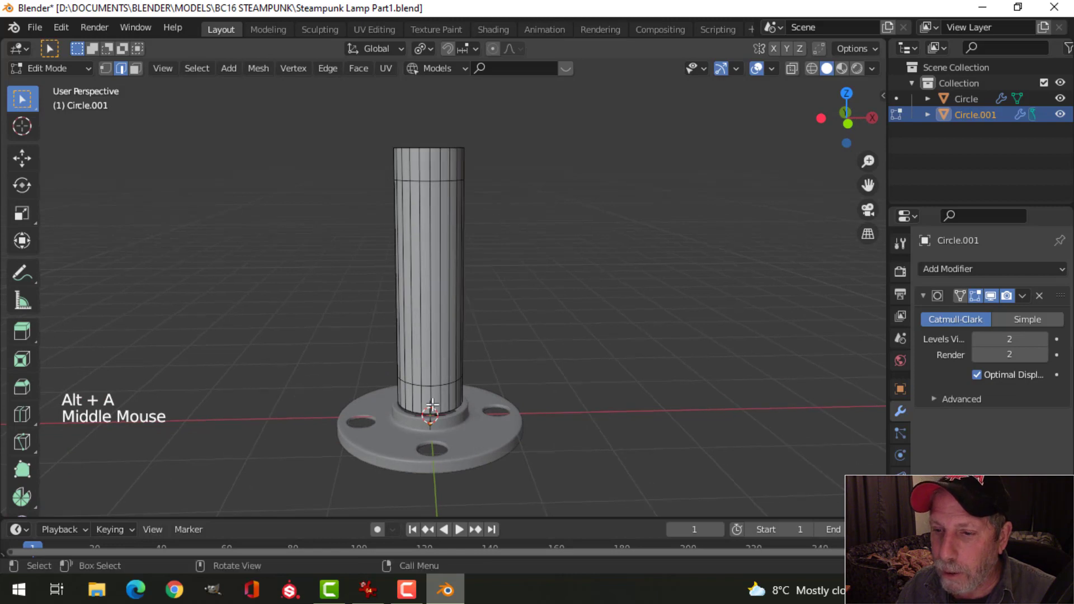
# After checking the IrfanView photo, select the pipe's middle face band in Blender, extrude it in place and fatten it outward by about 0.049 m.
pyautogui.click(368, 590)
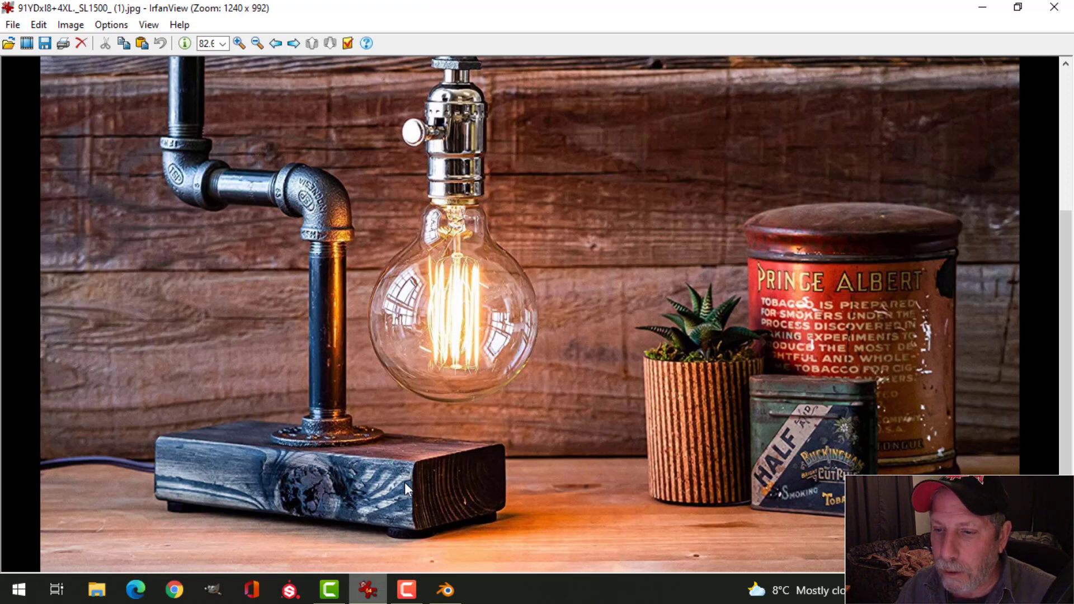
pyautogui.click(445, 589)
pyautogui.moveTo(489, 314)
pyautogui.mouseDown(button='middle')
pyautogui.moveTo(496, 303)
pyautogui.moveTo(487, 306)
pyautogui.mouseUp(button='middle')
pyautogui.press('3')
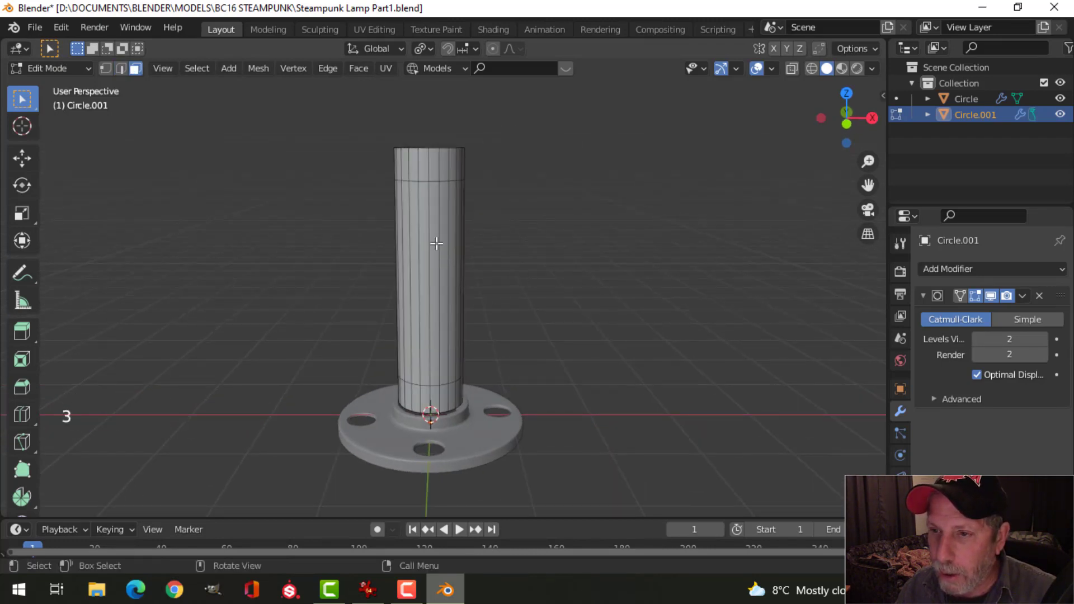
pyautogui.keyDown('alt'); pyautogui.keyDown('shift'); pyautogui.click(462, 244); pyautogui.keyUp('shift'); pyautogui.keyUp('alt')
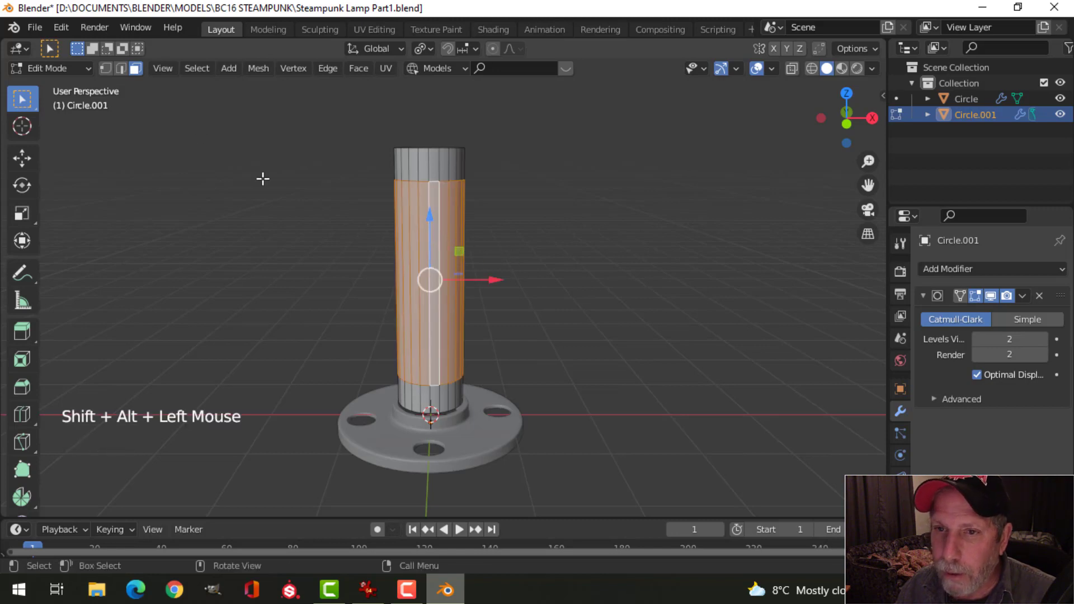
pyautogui.moveTo(598, 265)
pyautogui.mouseDown(button='middle')
pyautogui.moveTo(569, 297)
pyautogui.moveTo(592, 278)
pyautogui.mouseUp(button='middle')
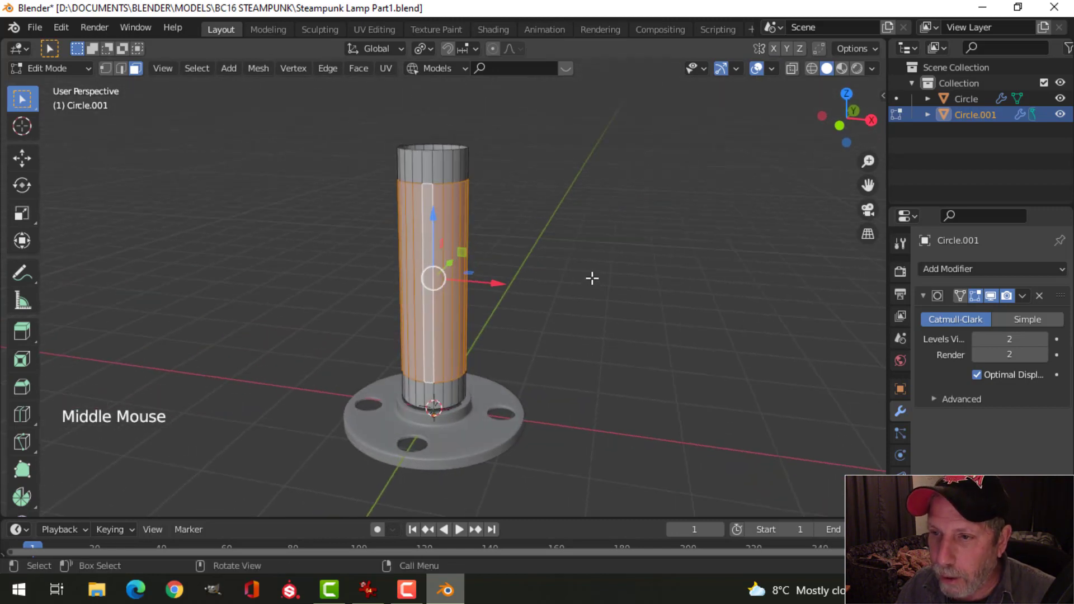
pyautogui.press('e')
pyautogui.rightClick(591, 278)
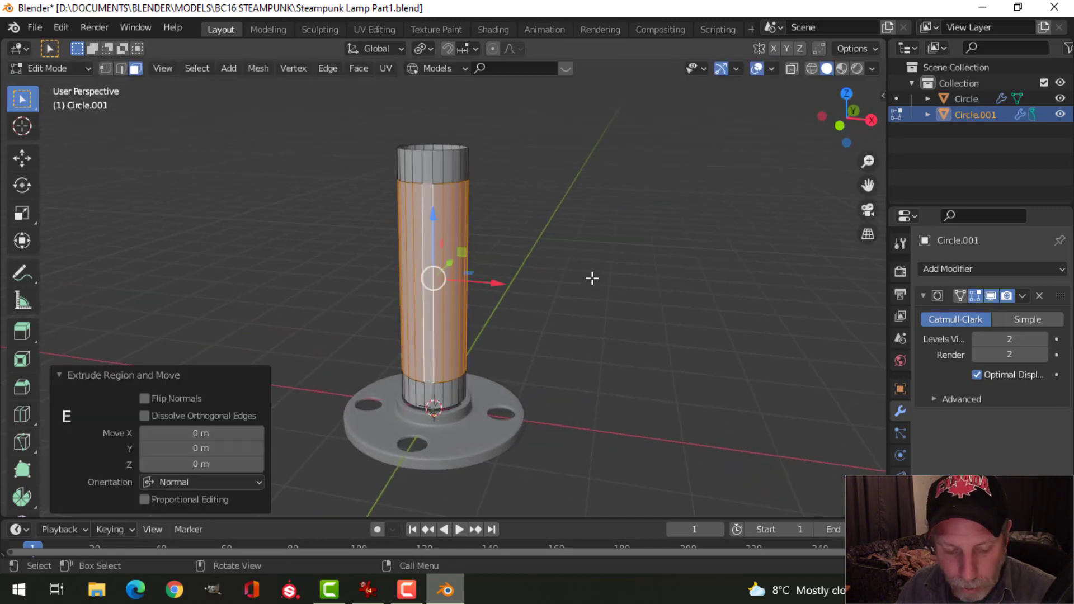
pyautogui.hotkey('alt', 's')
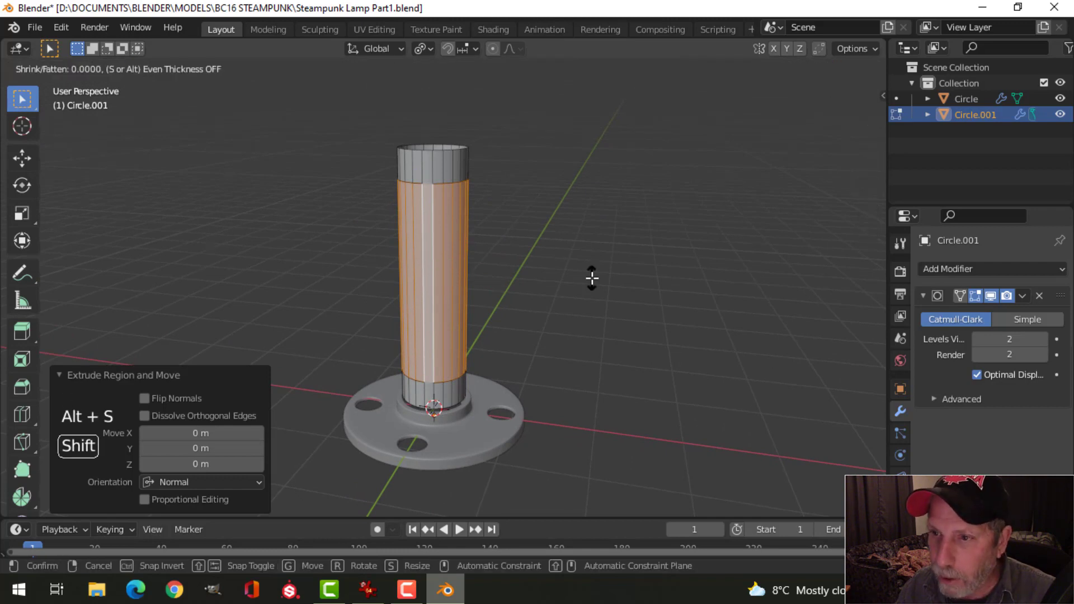
pyautogui.moveTo(592, 278); pyautogui.dragTo(560, 277, button='middle')
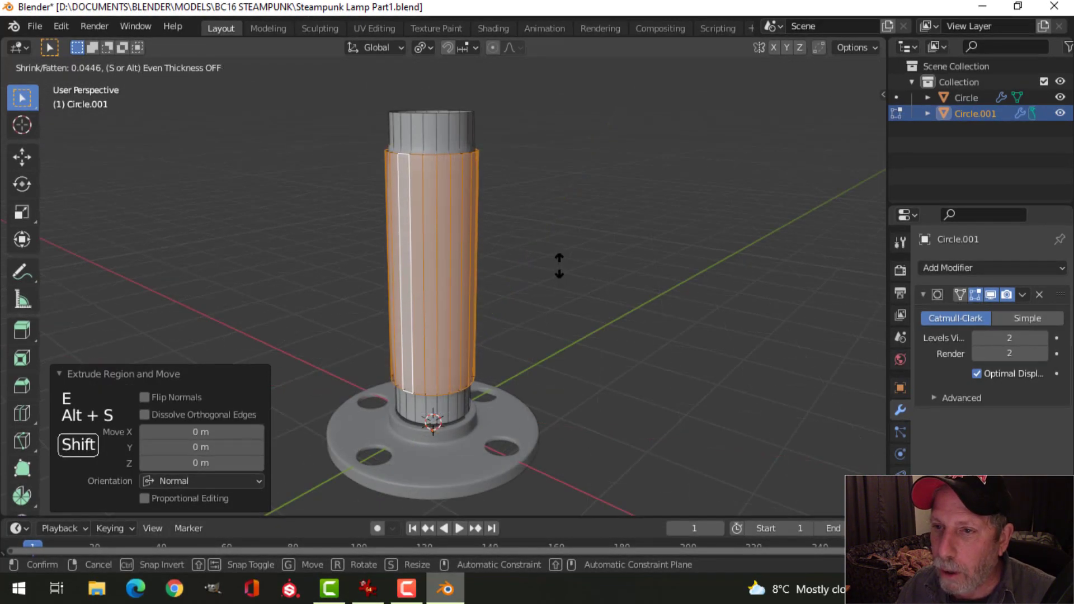
pyautogui.click(559, 263)
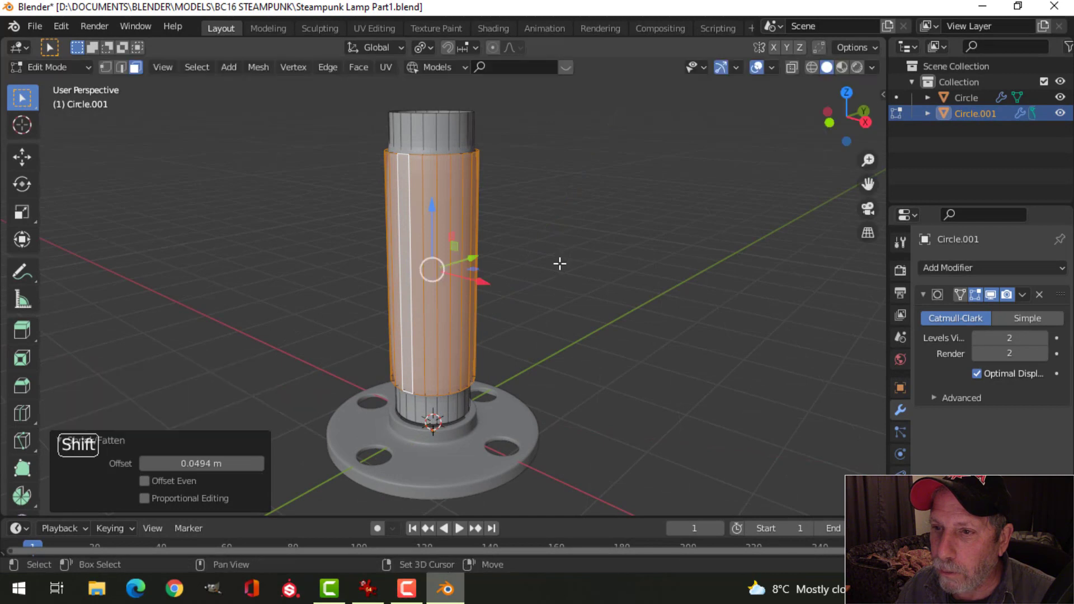
pyautogui.moveTo(559, 261); pyautogui.dragTo(518, 264, button='middle')
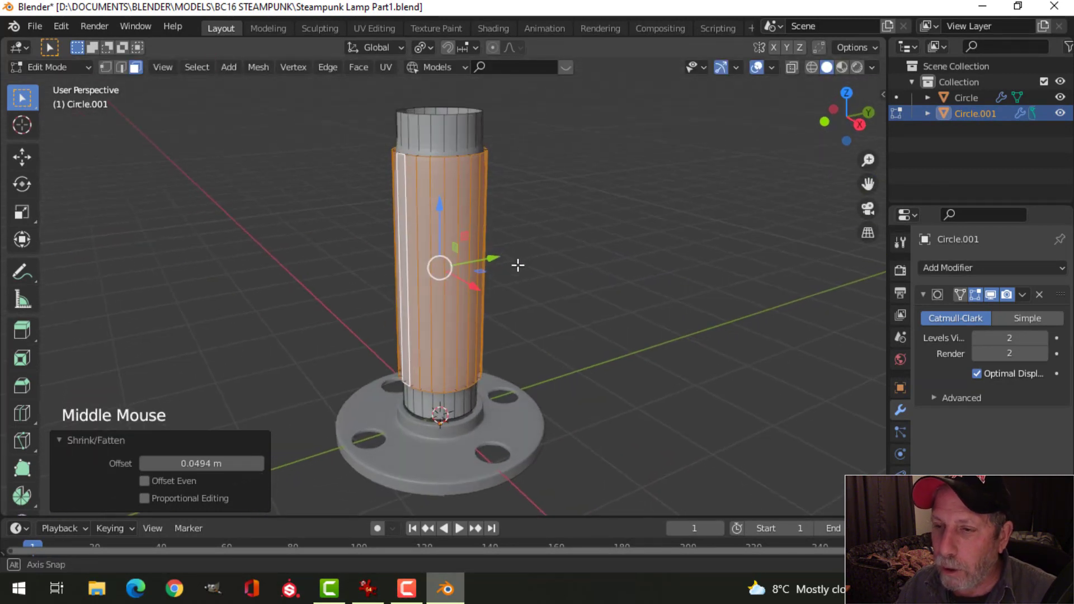
# Add a centred loop cut to the thickened band, bevel it wide toward both ends, and inspect the smoothed pipe in Object Mode.
pyautogui.hotkey('ctrl', 'r')
pyautogui.click(456, 267)
pyautogui.rightClick(477, 264)
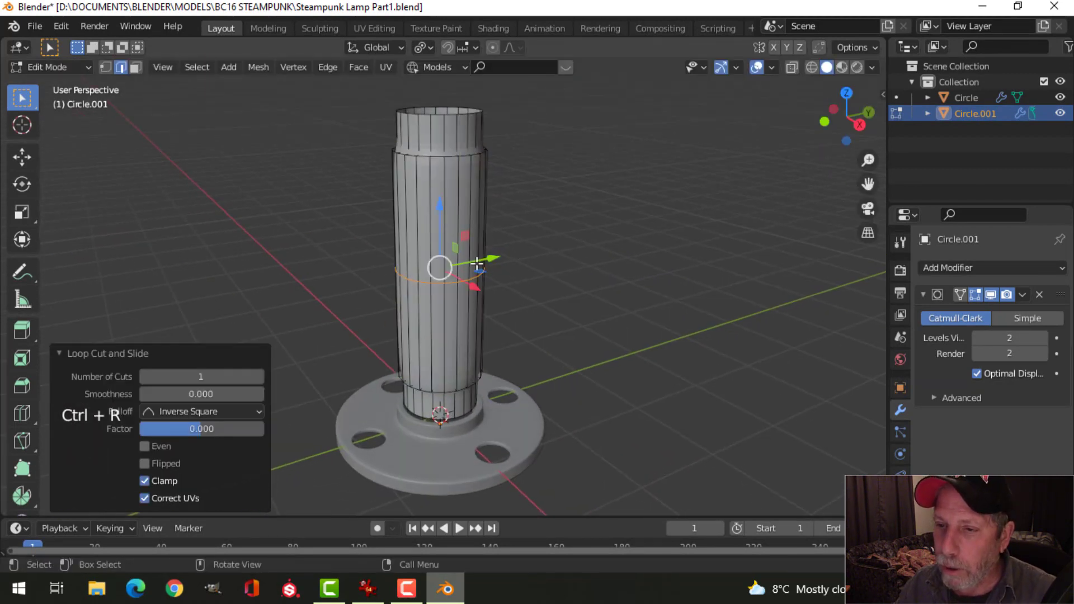
pyautogui.hotkey('ctrl', 'b')
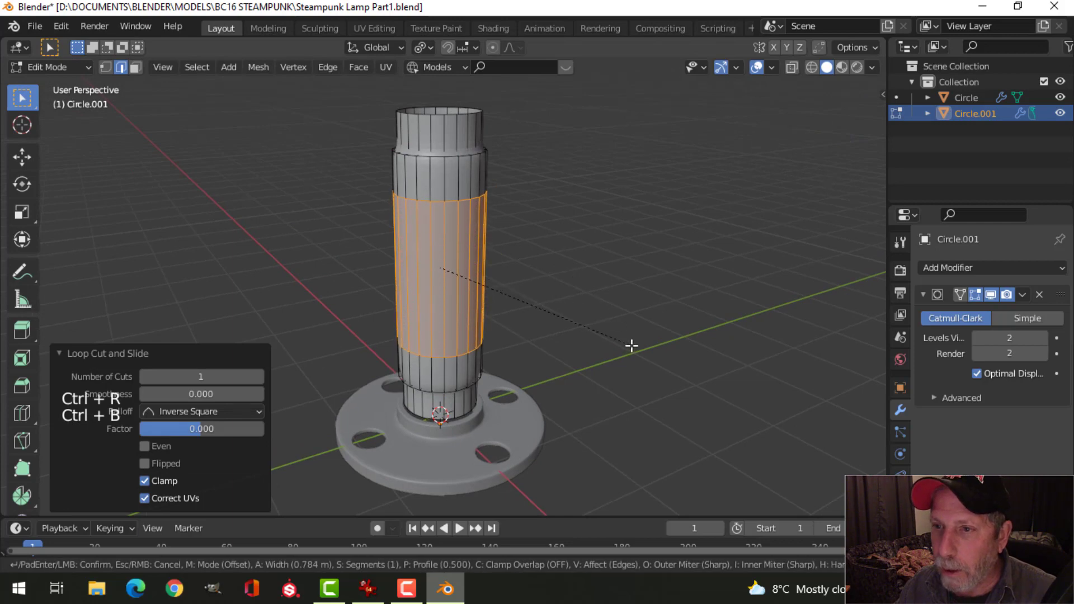
pyautogui.click(661, 369)
pyautogui.press('Tab')
pyautogui.moveTo(534, 243); pyautogui.dragTo(438, 151, button='middle')
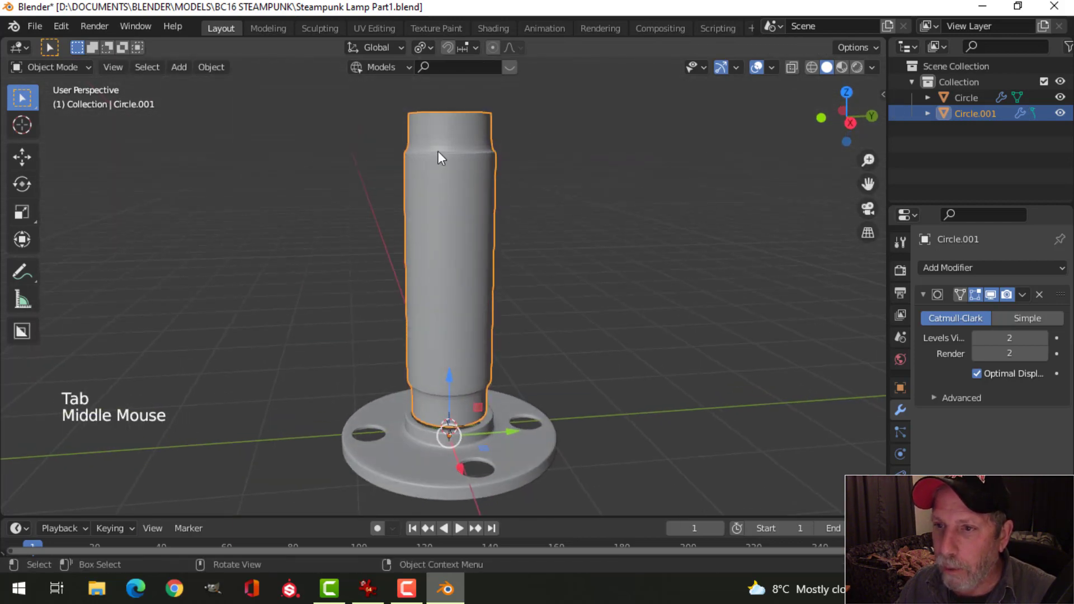
pyautogui.scroll(-1, 472, 183)
pyautogui.moveTo(472, 183); pyautogui.dragTo(520, 259, button='middle')
pyautogui.scroll(2, 503, 308)
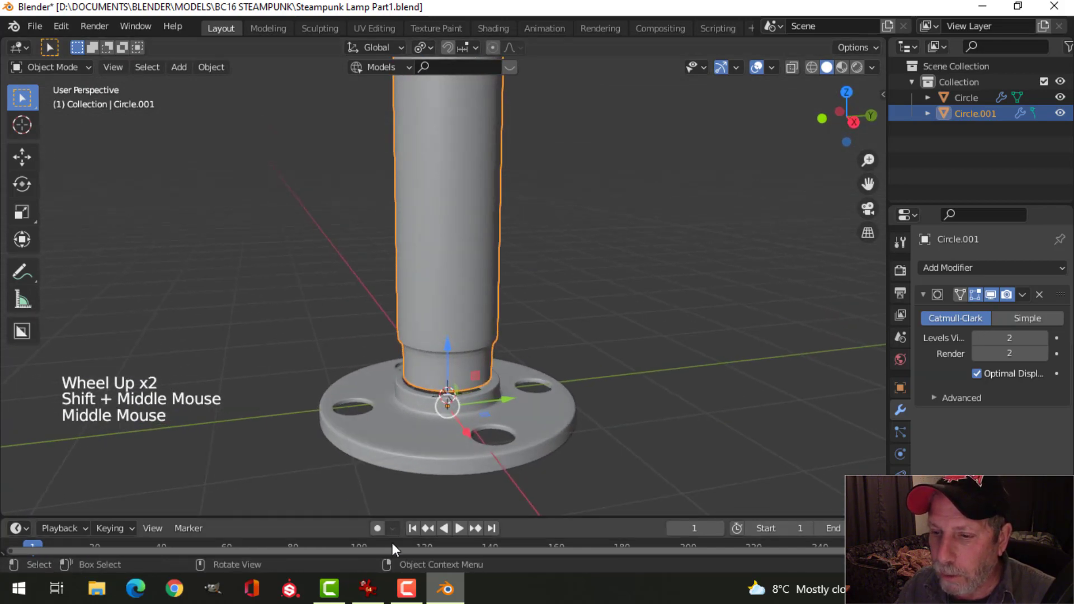
# Check the photo in IrfanView, then select the whole pipe mesh in Blender's Edit Mode and scale it down slightly.
pyautogui.click(374, 587)
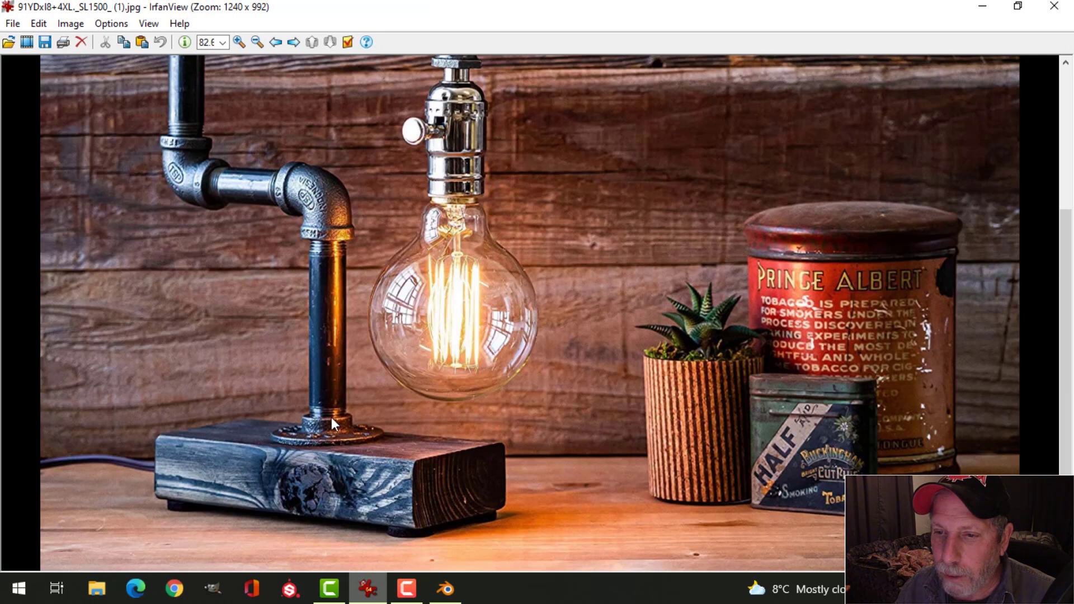
pyautogui.click(445, 587)
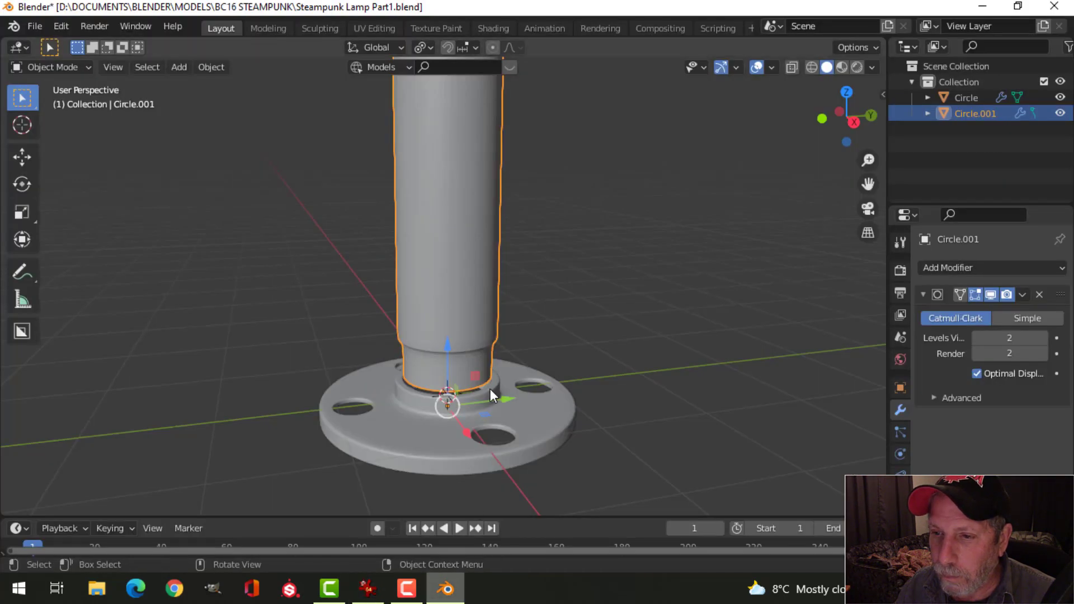
pyautogui.moveTo(490, 388); pyautogui.dragTo(529, 344, button='middle')
pyautogui.press('Tab')
pyautogui.press('a')
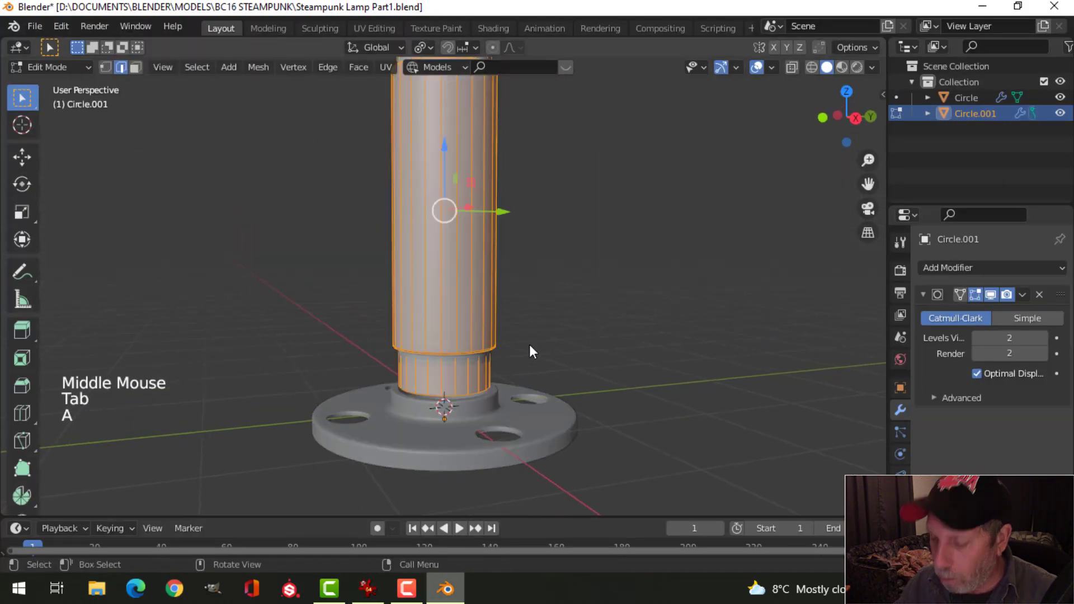
pyautogui.press('KP_1')
pyautogui.scroll(1, 525, 330)
pyautogui.keyDown('shift'); pyautogui.moveTo(521, 311); pyautogui.dragTo(573, 366, button='middle'); pyautogui.keyUp('shift')
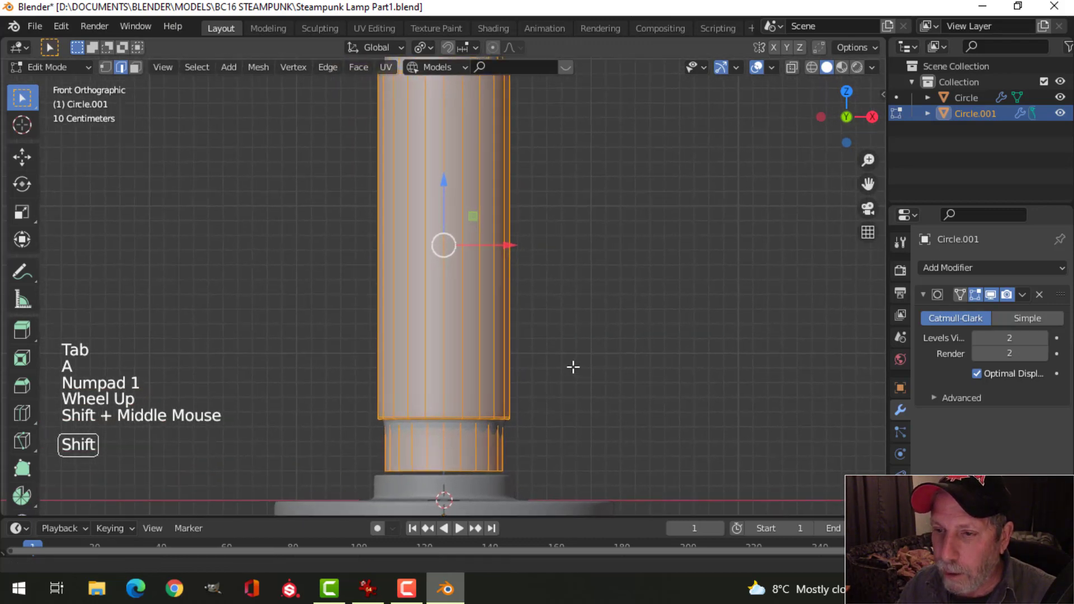
pyautogui.press('s')
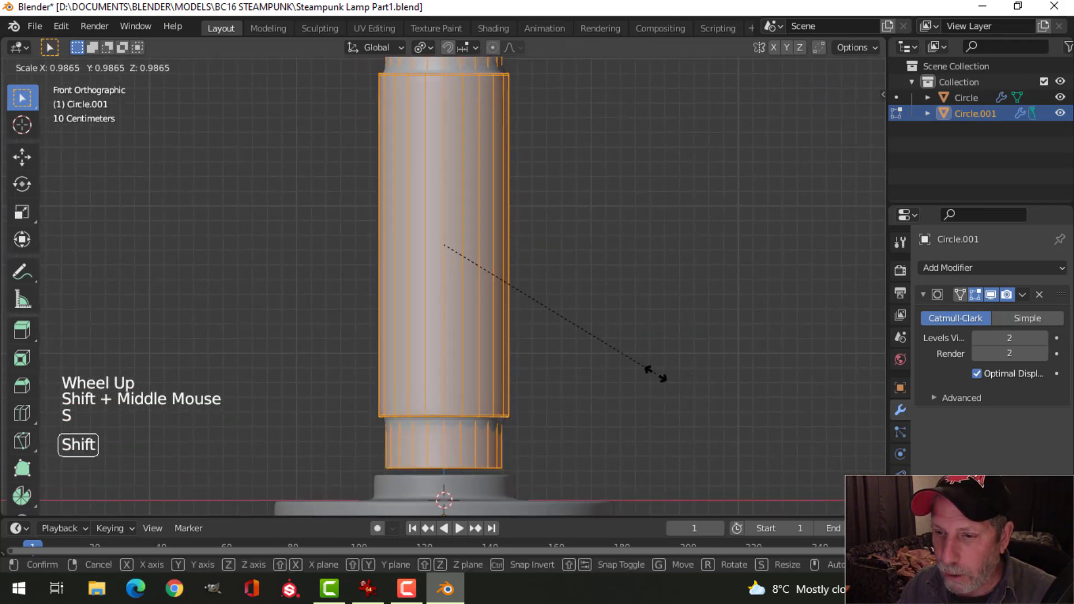
pyautogui.click(610, 353)
# Lower the whole pipe mesh about 0.22 m along Z into the collar and compare it with the photo in IrfanView.
pyautogui.moveTo(444, 181); pyautogui.dragTo(441, 221)
pyautogui.moveTo(441, 223); pyautogui.dragTo(597, 364, button='middle')
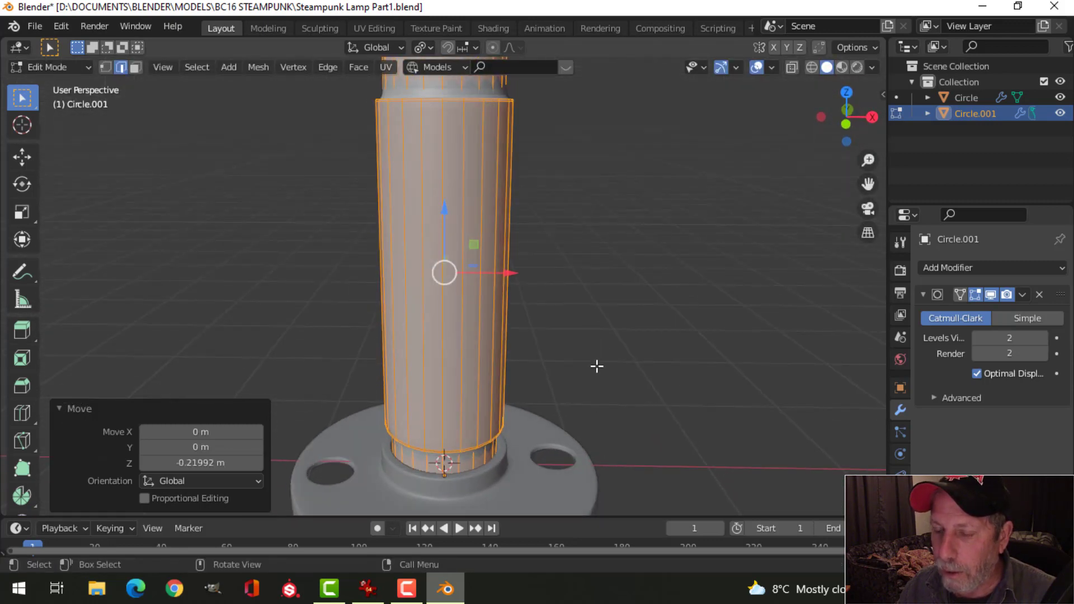
pyautogui.click(376, 585)
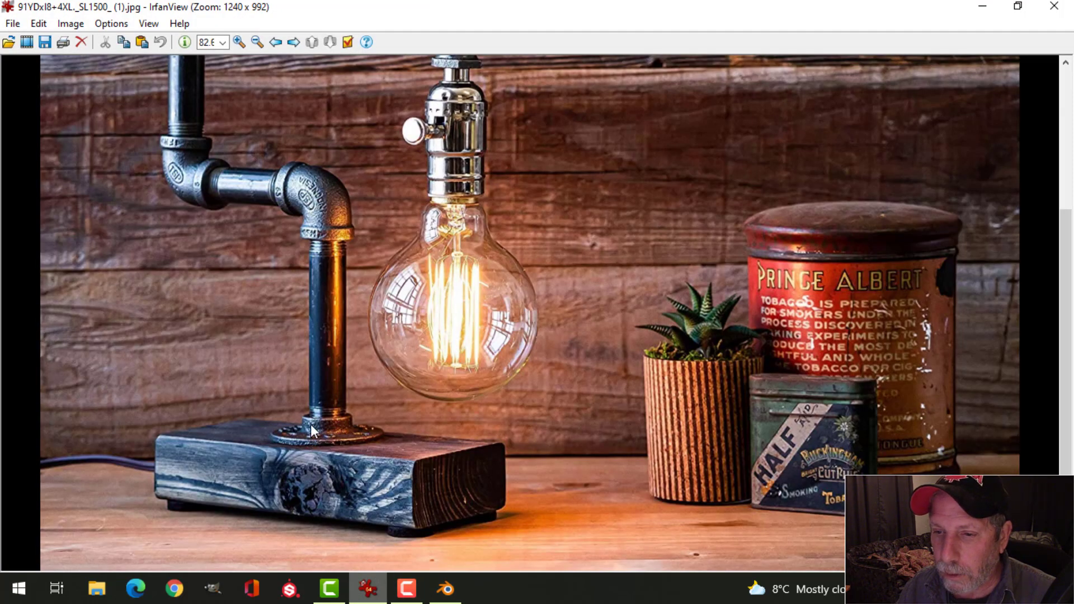
pyautogui.click(446, 588)
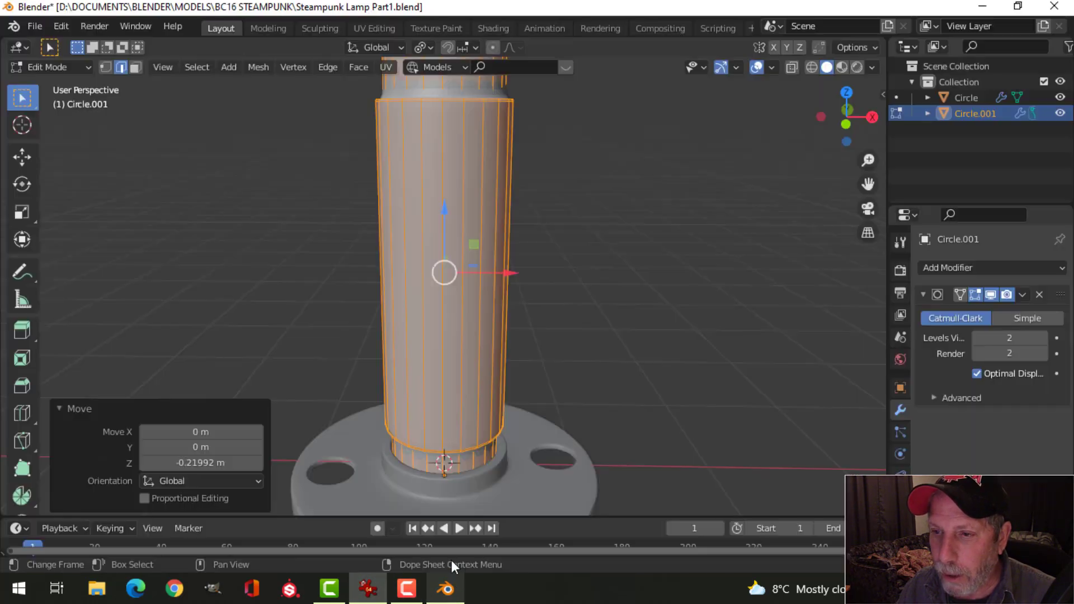
# Clear the selection and add four evenly spaced loop cuts around the pipe's upper narrow neck.
pyautogui.moveTo(530, 379); pyautogui.dragTo(547, 348, button='middle')
pyautogui.scroll(1, 537, 336)
pyautogui.scroll(-1, 539, 300)
pyautogui.hotkey('alt', 'a')
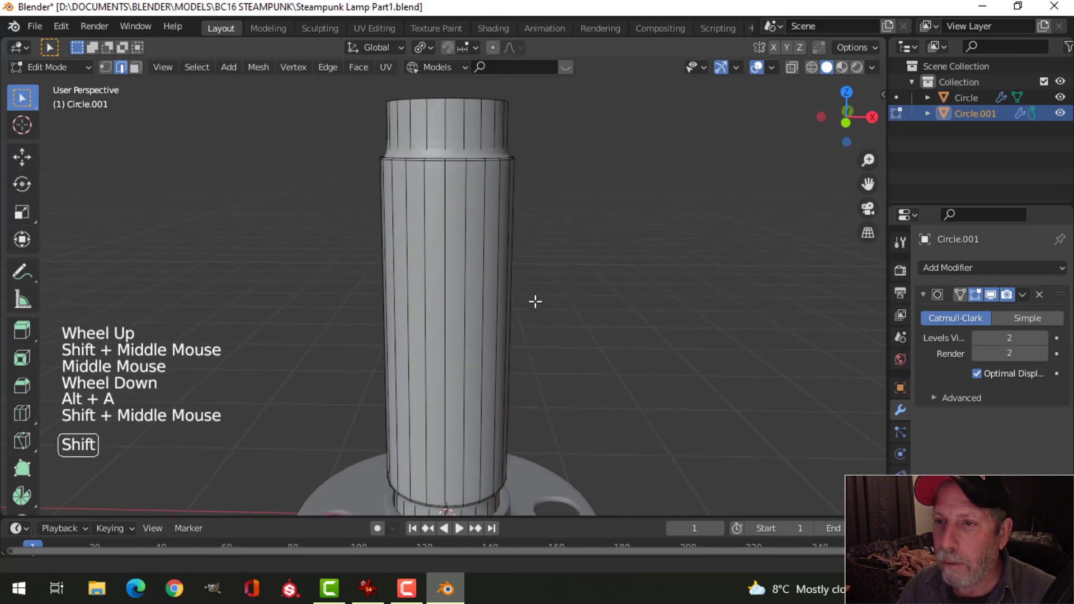
pyautogui.keyDown('shift'); pyautogui.moveTo(535, 300); pyautogui.dragTo(537, 343, button='middle'); pyautogui.keyUp('shift')
pyautogui.scroll(-1, 536, 306)
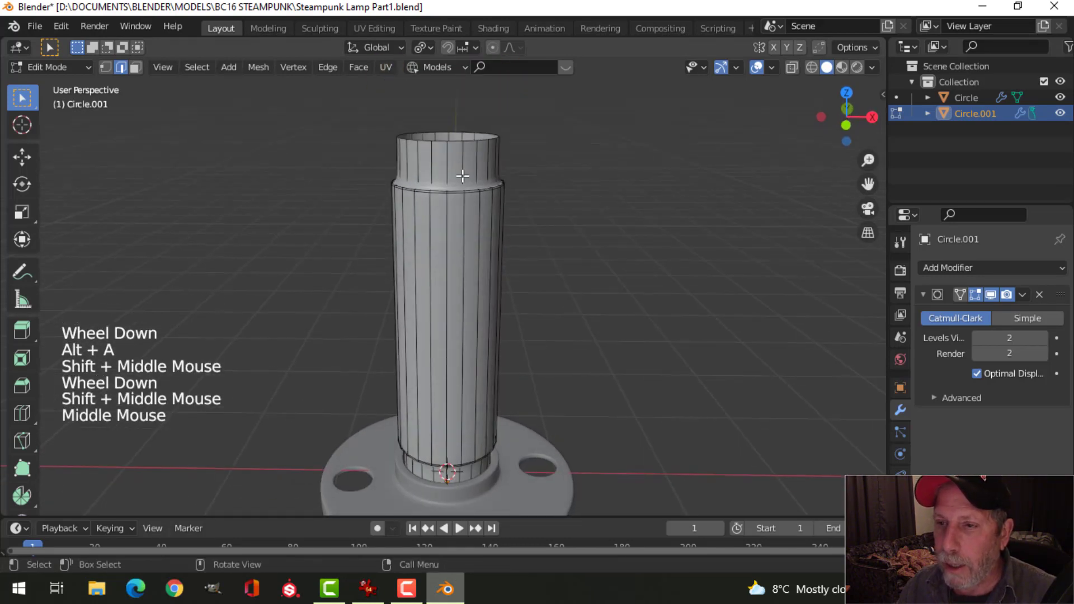
pyautogui.hotkey('ctrl', 'r')
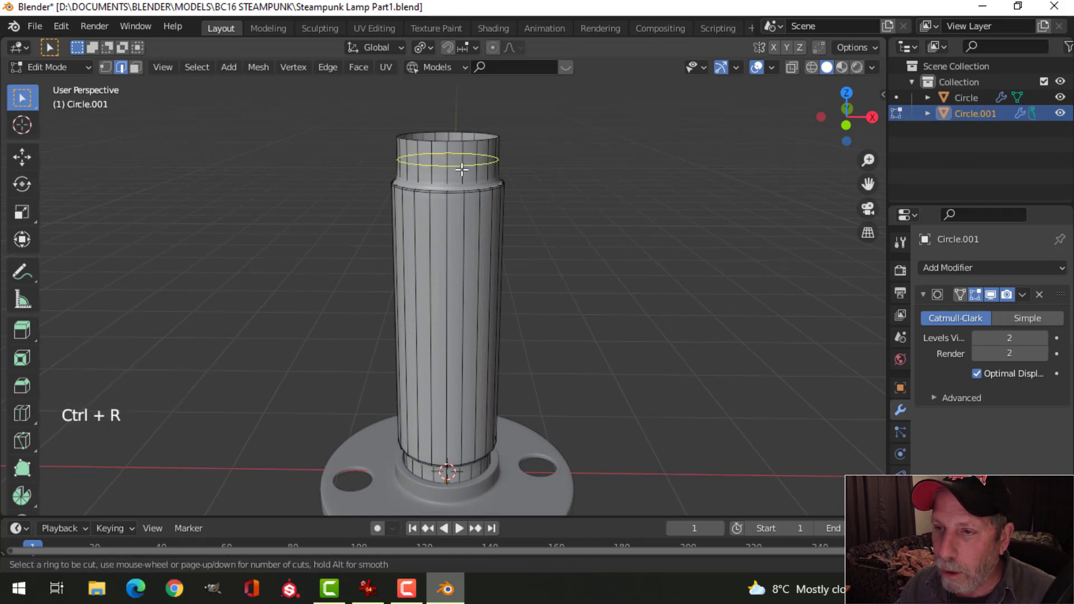
pyautogui.scroll(2, 461, 169)
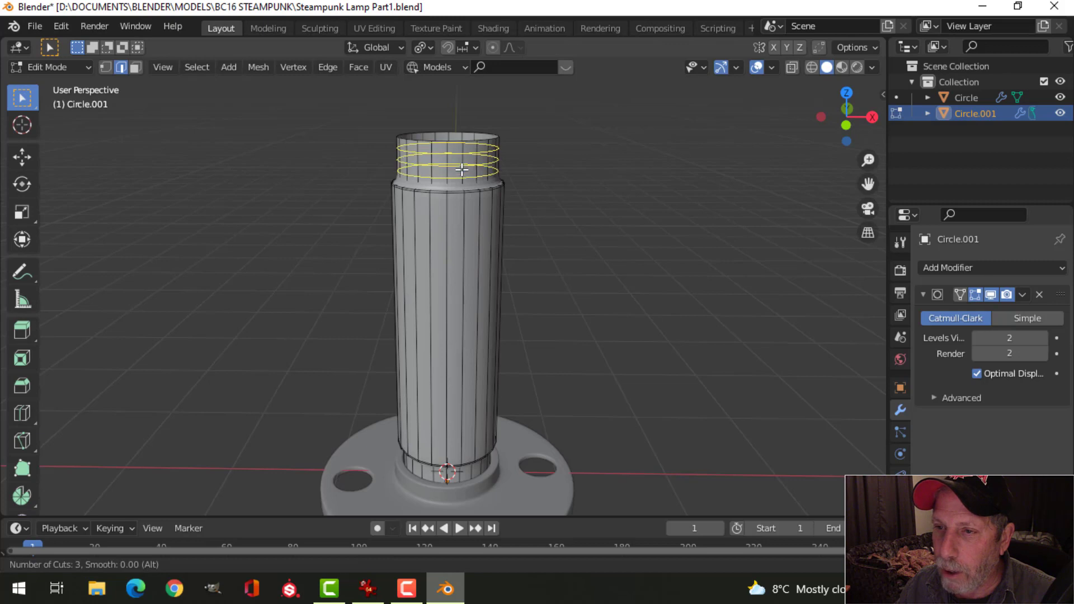
pyautogui.scroll(1, 462, 169)
pyautogui.click(461, 169)
pyautogui.rightClick(461, 169)
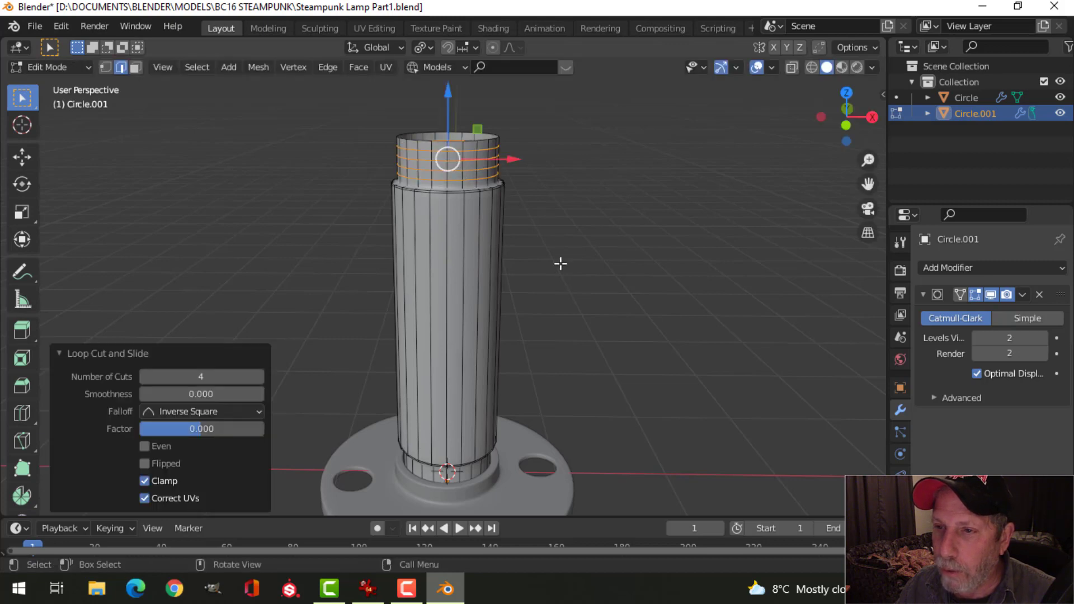
# Add four evenly spaced loop cuts around the pipe's lower neck, just above the flange collar.
pyautogui.keyDown('shift'); pyautogui.moveTo(566, 302); pyautogui.dragTo(568, 175, button='middle'); pyautogui.keyUp('shift')
pyautogui.moveTo(569, 271); pyautogui.dragTo(492, 319, button='middle')
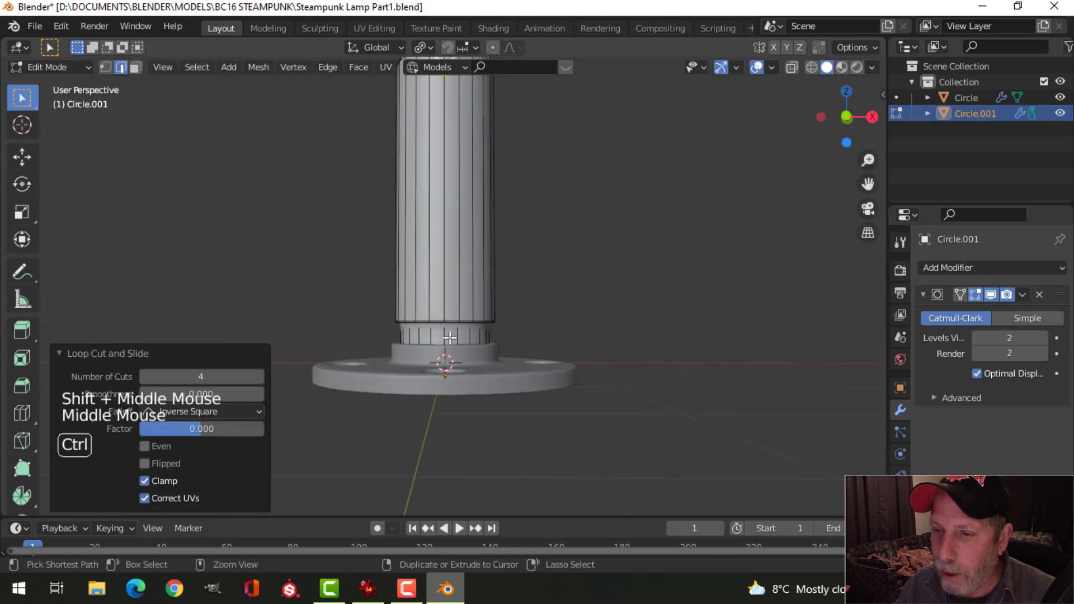
pyautogui.hotkey('ctrl', 'r')
pyautogui.scroll(1, 450, 337)
pyautogui.scroll(2, 450, 337)
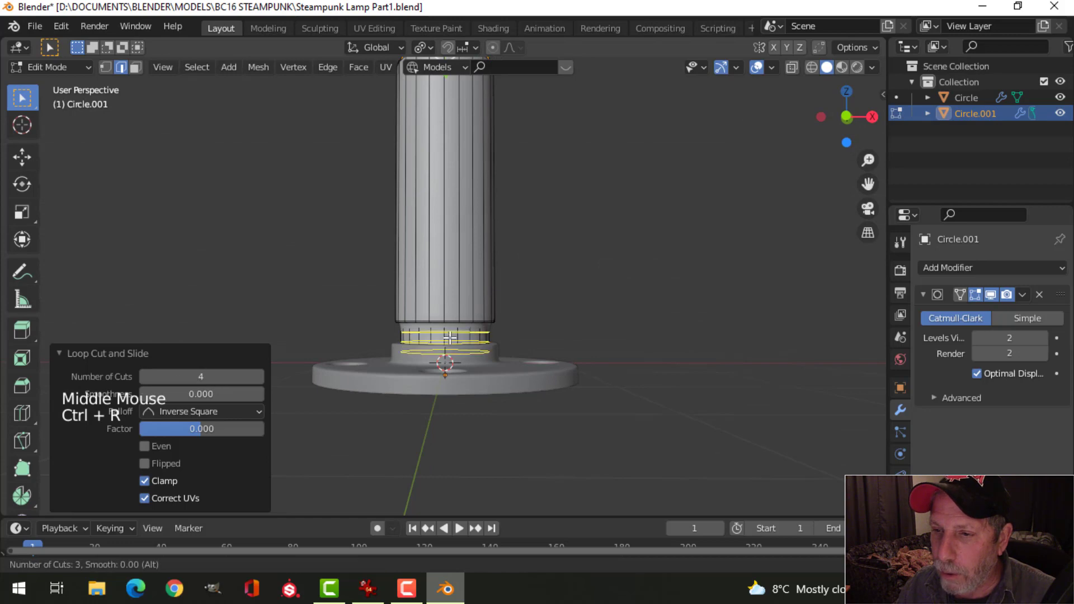
pyautogui.click(451, 337)
pyautogui.rightClick(542, 313)
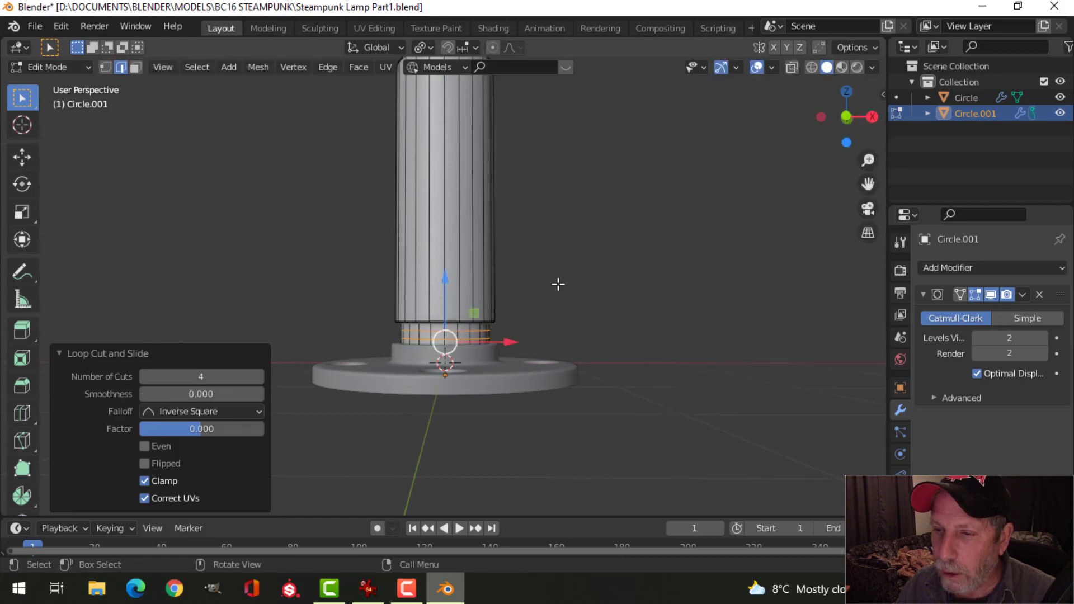
# Add the upper neck's four edge loops to the selection and bevel the loops on both necks by about 0.0191 m.
pyautogui.scroll(-2, 557, 284)
pyautogui.keyDown('shift'); pyautogui.moveTo(554, 280); pyautogui.dragTo(533, 337, button='middle'); pyautogui.keyUp('shift')
pyautogui.scroll(3, 525, 259)
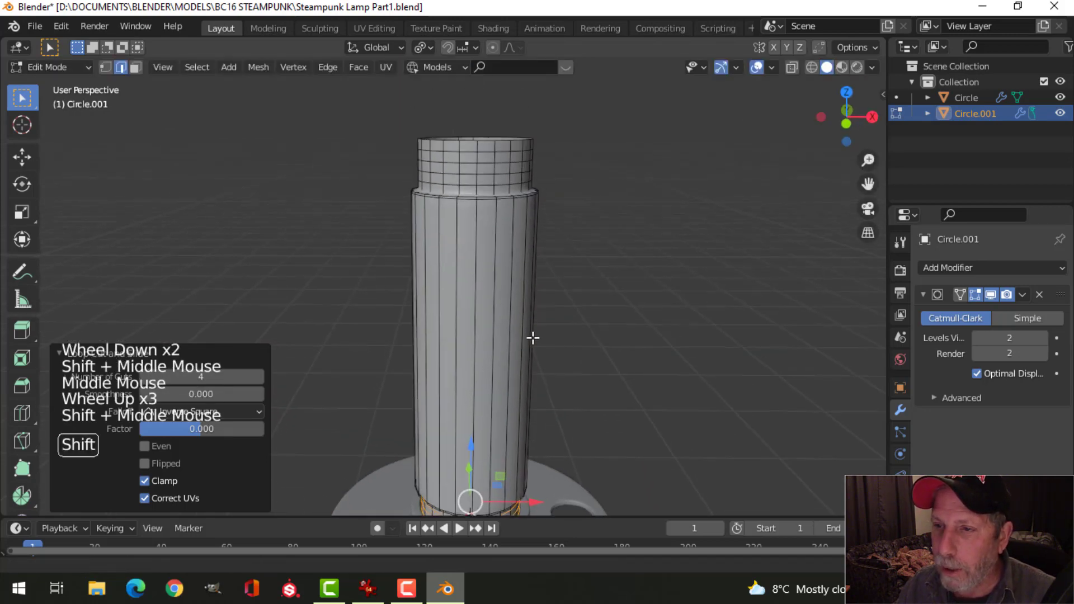
pyautogui.scroll(2, 551, 259)
pyautogui.keyDown('shift'); pyautogui.moveTo(552, 258); pyautogui.dragTo(499, 268, button='middle'); pyautogui.keyUp('shift')
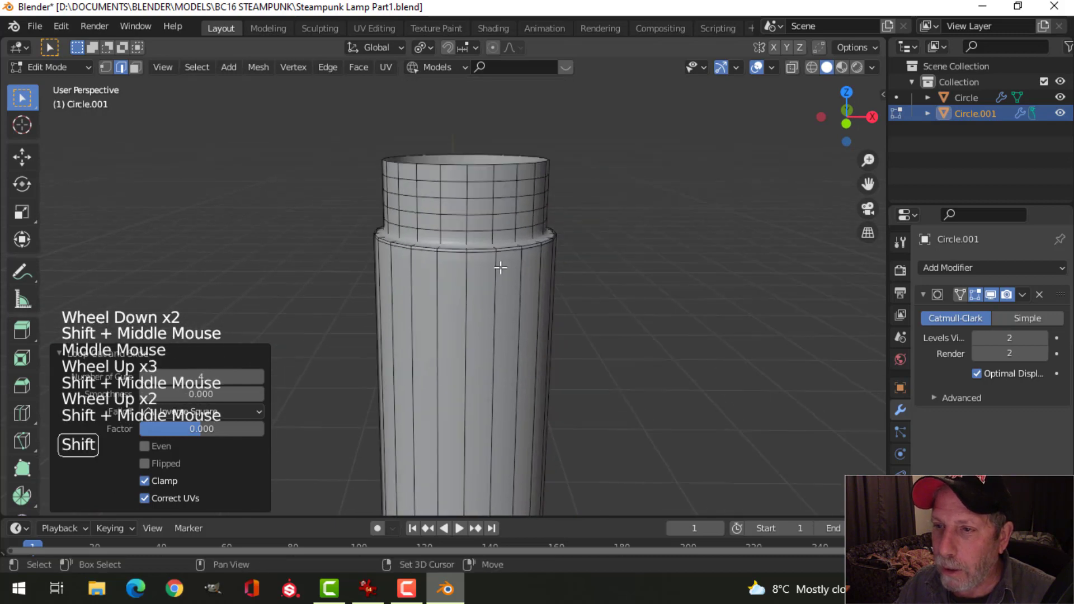
pyautogui.keyDown('alt'); pyautogui.keyDown('shift'); pyautogui.click(479, 182); pyautogui.keyUp('shift'); pyautogui.keyUp('alt')
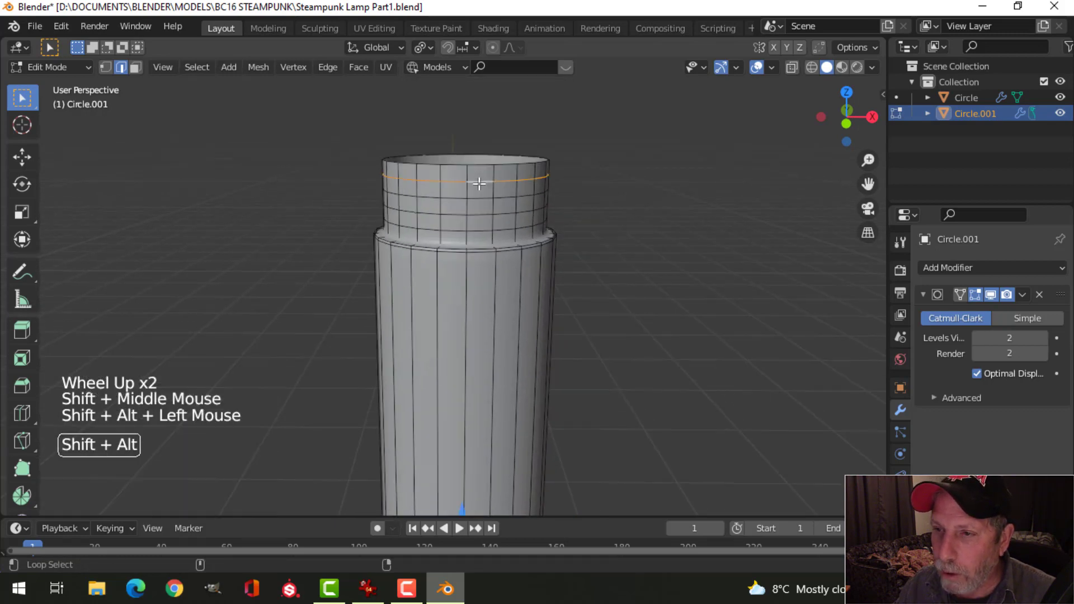
pyautogui.keyDown('alt'); pyautogui.keyDown('shift'); pyautogui.click(480, 220); pyautogui.keyUp('shift'); pyautogui.keyUp('alt')
pyautogui.keyDown('alt'); pyautogui.keyDown('shift'); pyautogui.click(482, 230); pyautogui.keyUp('shift'); pyautogui.keyUp('alt')
pyautogui.scroll(-2, 565, 310)
pyautogui.scroll(-2, 565, 309)
pyautogui.keyDown('shift'); pyautogui.moveTo(565, 309); pyautogui.dragTo(575, 283, button='middle'); pyautogui.keyUp('shift')
pyautogui.scroll(2, 540, 234)
pyautogui.keyDown('shift'); pyautogui.moveTo(540, 235); pyautogui.dragTo(549, 312, button='middle'); pyautogui.keyUp('shift')
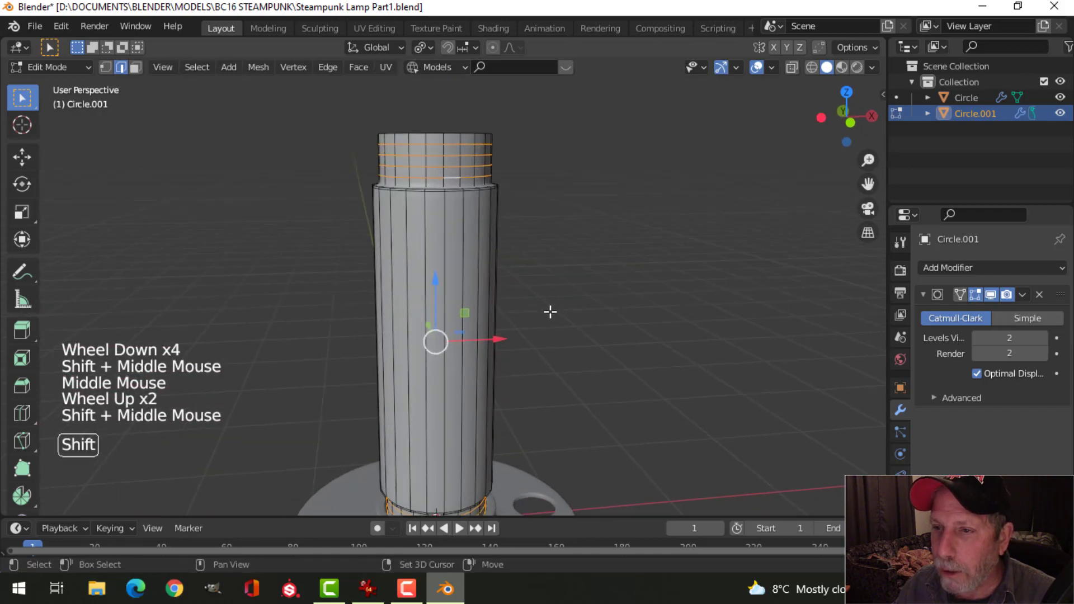
pyautogui.scroll(3, 565, 252)
pyautogui.keyDown('shift'); pyautogui.moveTo(565, 251); pyautogui.dragTo(575, 343, button='middle'); pyautogui.keyUp('shift')
pyautogui.scroll(1, 575, 315)
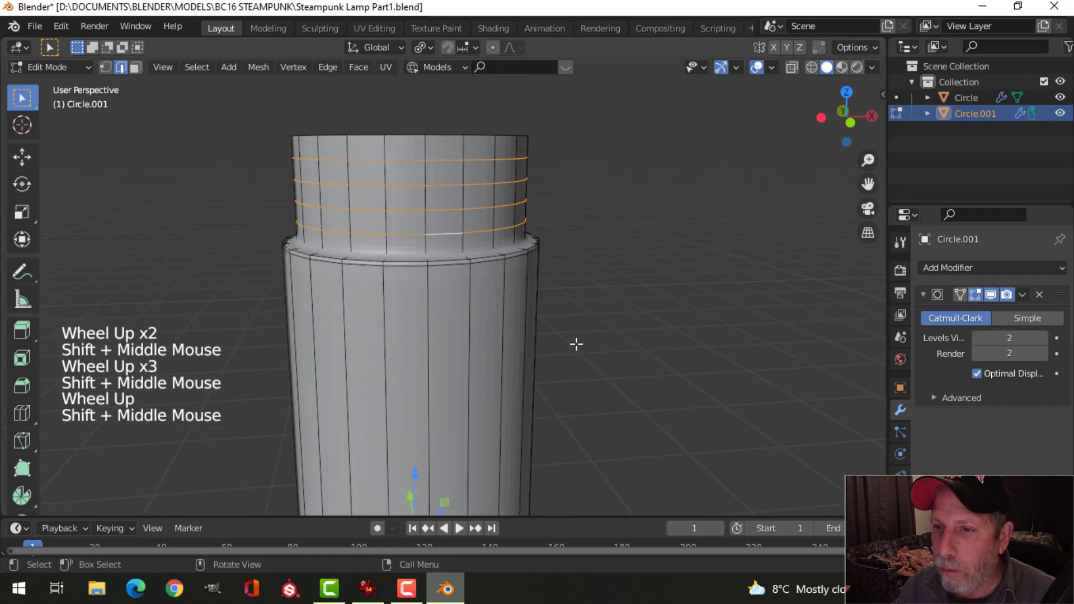
pyautogui.scroll(1, 663, 324)
pyautogui.hotkey('ctrl', 'b')
pyautogui.press('shift')
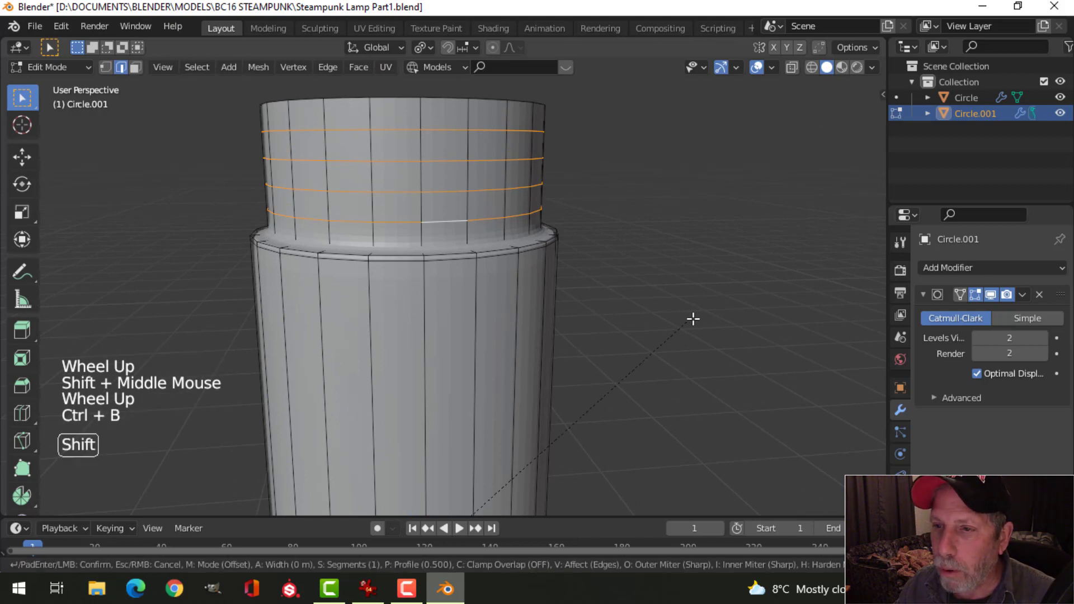
pyautogui.click(741, 287)
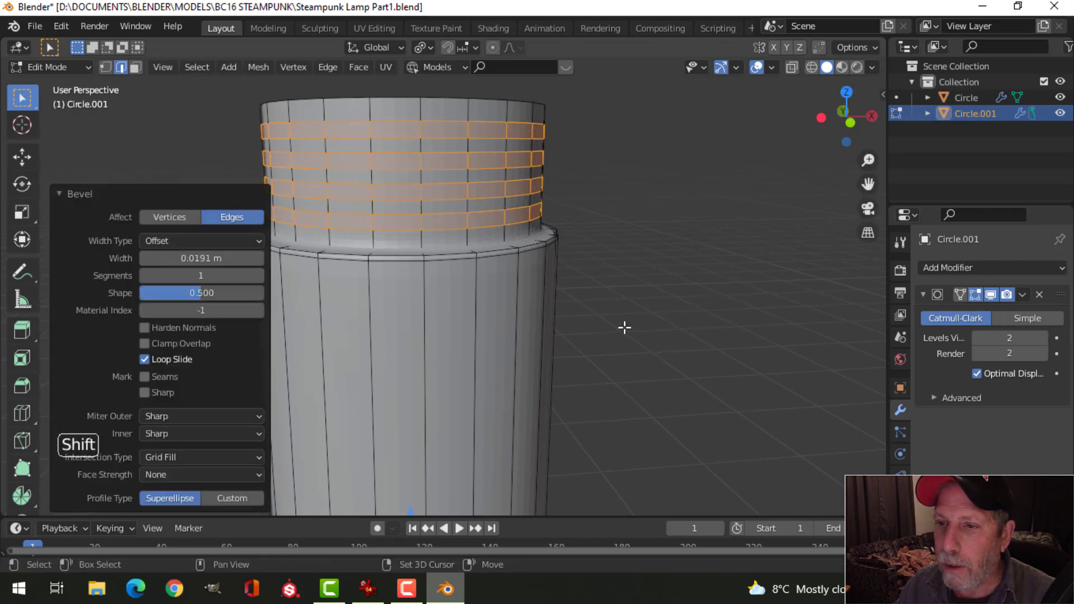
# Extrude the bevelled bands in place, fatten them outward by about 0.0143 m as thread ridges, and inspect them in Object Mode.
pyautogui.scroll(-3, 615, 346)
pyautogui.moveTo(604, 377)
pyautogui.keyDown('shift'); pyautogui.mouseDown(button='middle')
pyautogui.moveTo(601, 121)
pyautogui.moveTo(591, 364)
pyautogui.mouseUp(button='middle'); pyautogui.keyUp('shift')
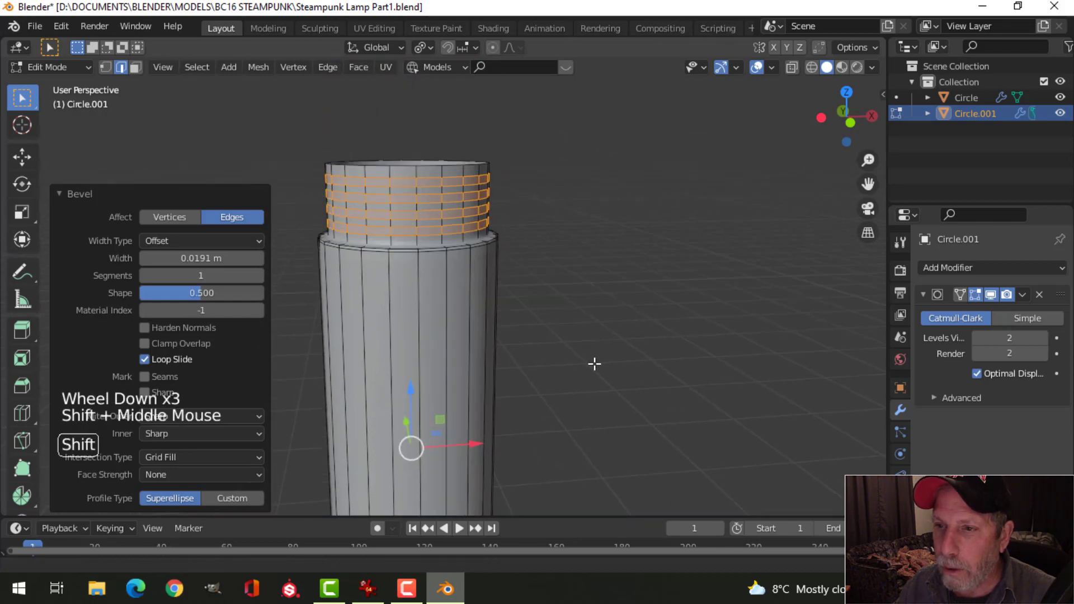
pyautogui.scroll(2, 581, 346)
pyautogui.keyDown('shift'); pyautogui.moveTo(565, 328); pyautogui.dragTo(623, 349, button='middle'); pyautogui.keyUp('shift')
pyautogui.press('e')
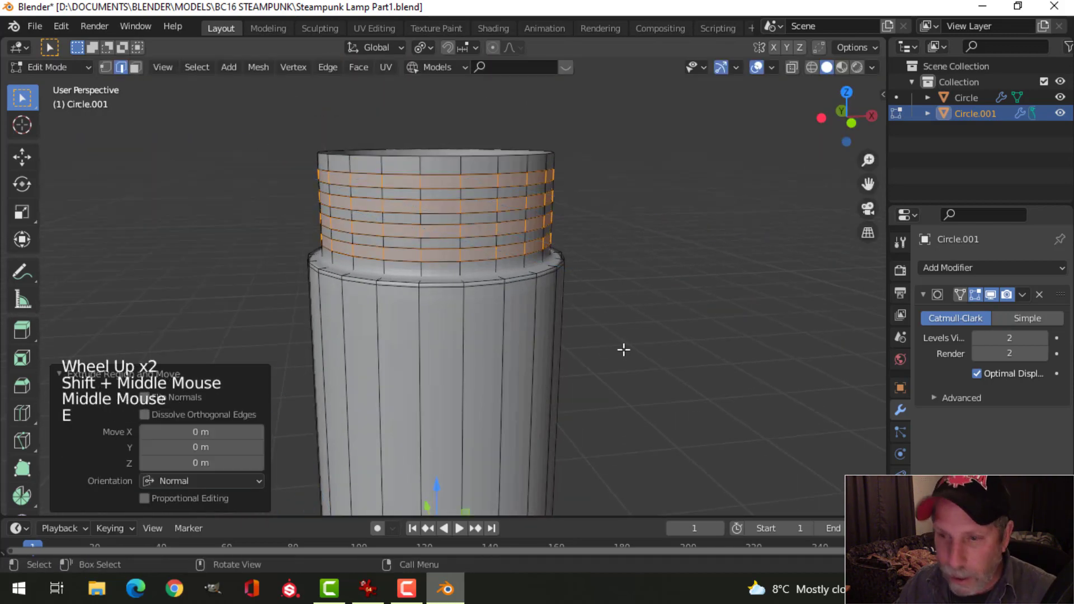
pyautogui.hotkey('alt', 's')
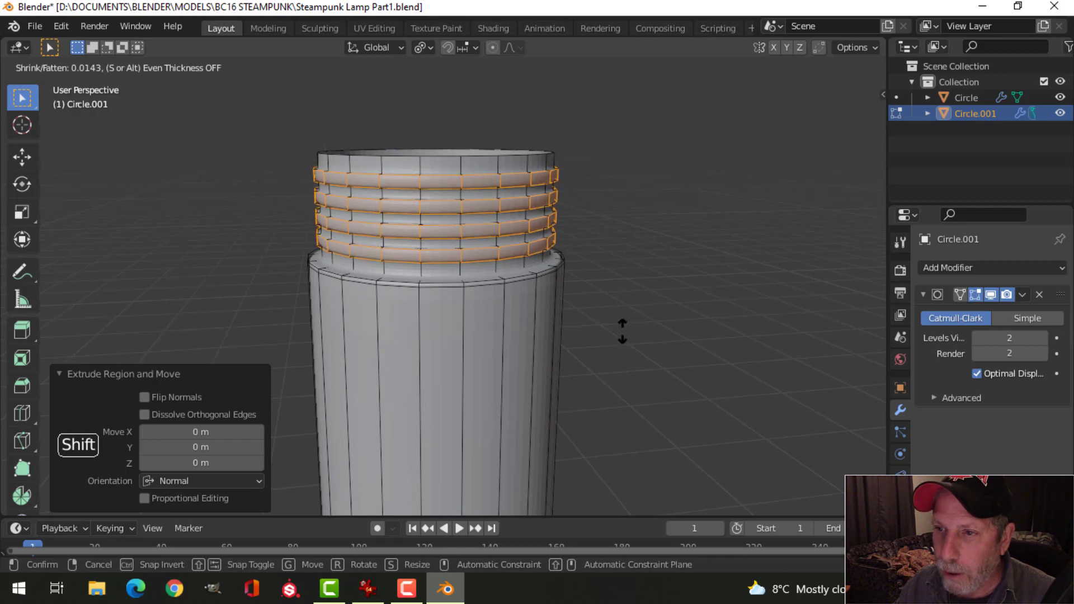
pyautogui.click(623, 328)
pyautogui.press('Tab')
pyautogui.scroll(-3, 593, 328)
pyautogui.hotkey('alt', 'a')
pyautogui.scroll(-4, 553, 358)
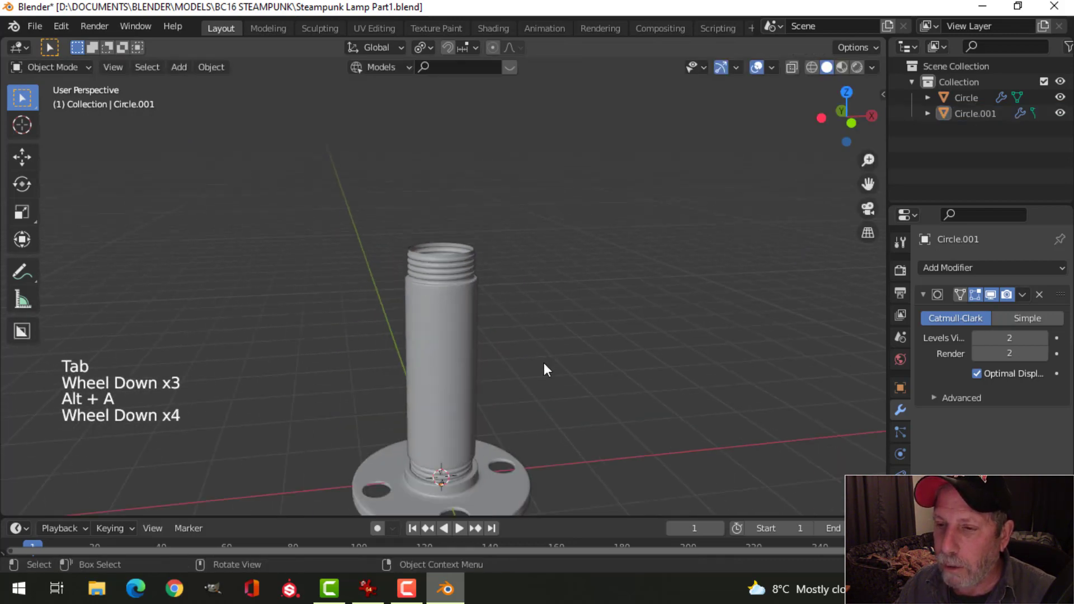
# Add a centred loop cut to the pipe's smooth middle section, bevel it wide toward both ends, and inspect it in Object Mode.
pyautogui.keyDown('shift'); pyautogui.moveTo(544, 367); pyautogui.dragTo(412, 251, button='middle'); pyautogui.keyUp('shift')
pyautogui.click(413, 251)
pyautogui.press('Tab')
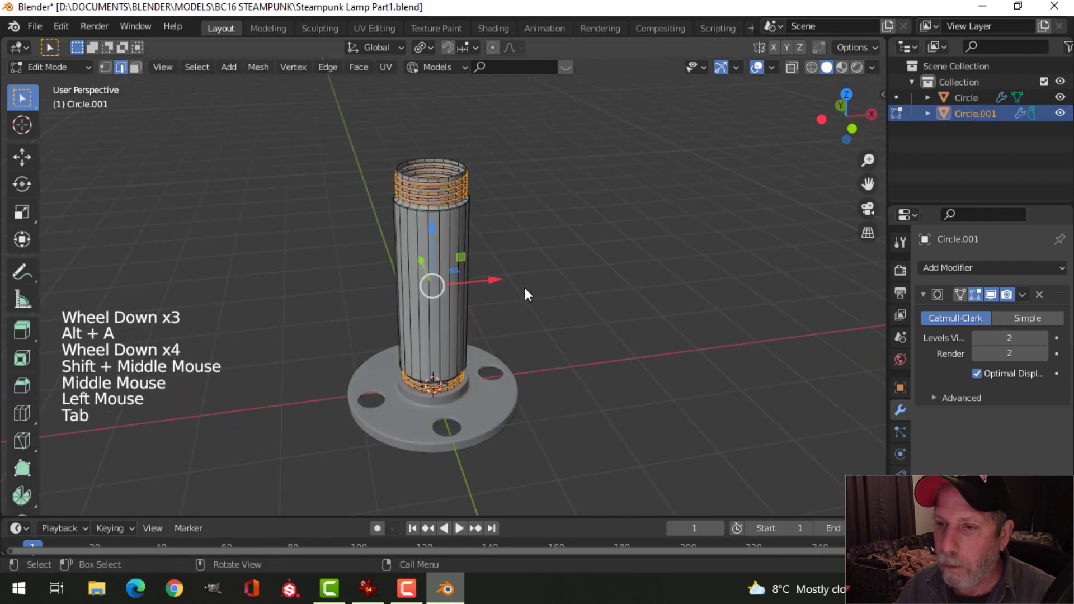
pyautogui.scroll(3, 525, 288)
pyautogui.moveTo(524, 287); pyautogui.dragTo(465, 278, button='middle')
pyautogui.hotkey('alt', 'a')
pyautogui.hotkey('ctrl', 'r')
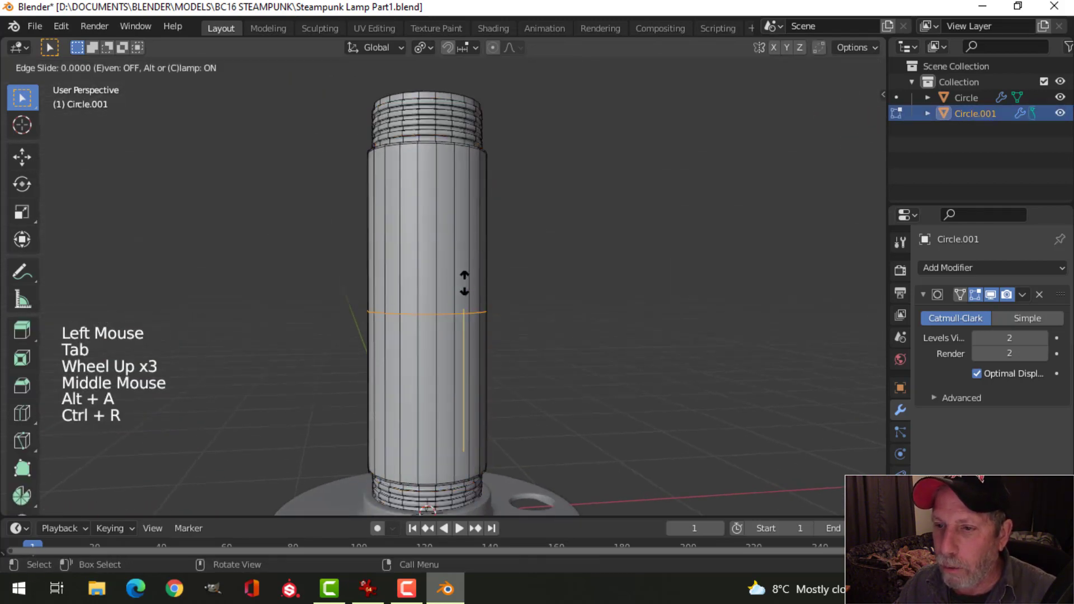
pyautogui.click(464, 285)
pyautogui.rightClick(559, 293)
pyautogui.hotkey('ctrl', 'b')
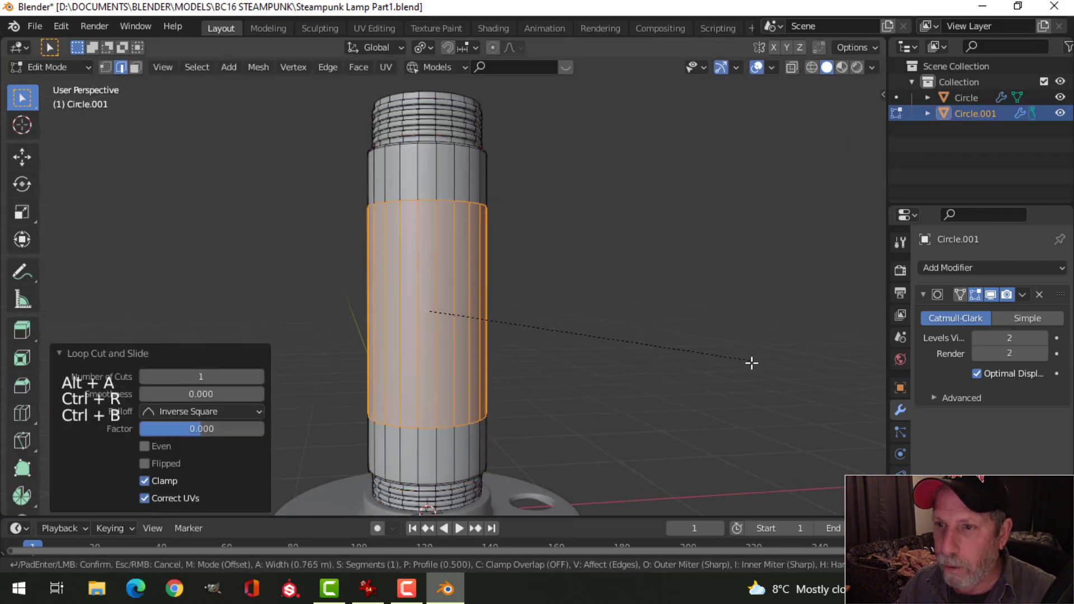
pyautogui.click(793, 388)
pyautogui.press('Tab')
pyautogui.scroll(-2, 610, 256)
pyautogui.hotkey('alt', 'a')
pyautogui.moveTo(609, 256); pyautogui.dragTo(597, 283, button='middle')
# Scale the whole pipe mesh to about 0.948 in X and Y only and inspect its fit in the collar.
pyautogui.click(461, 286)
pyautogui.press('Tab')
pyautogui.press('a')
pyautogui.scroll(2, 556, 317)
pyautogui.scroll(1, 580, 317)
pyautogui.press('s')
pyautogui.hotkey('shift', 'z')
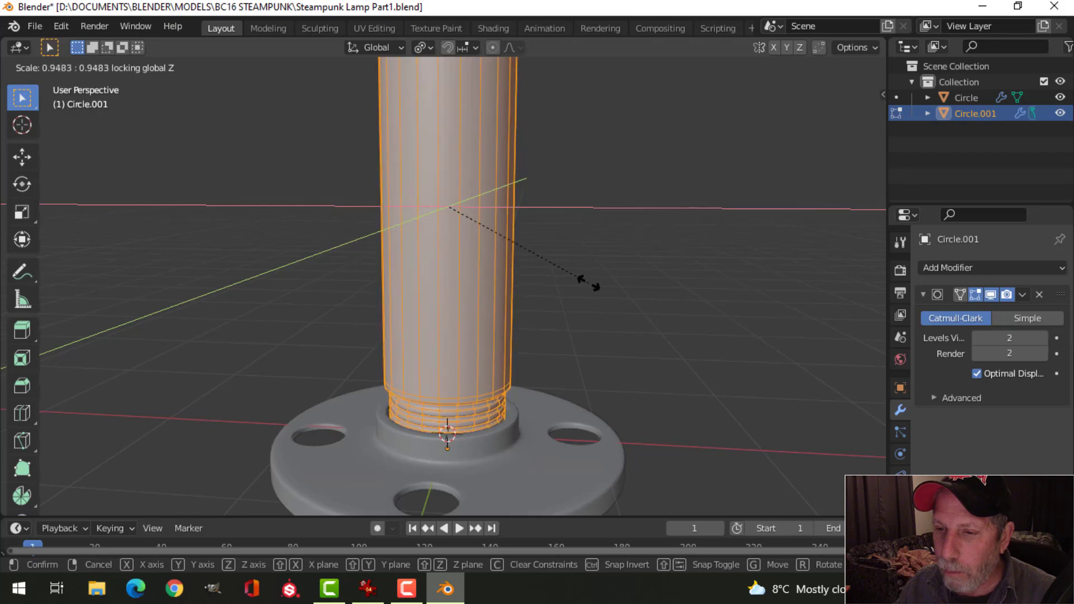
pyautogui.click(587, 283)
pyautogui.hotkey('alt', 'a')
pyautogui.press('Tab')
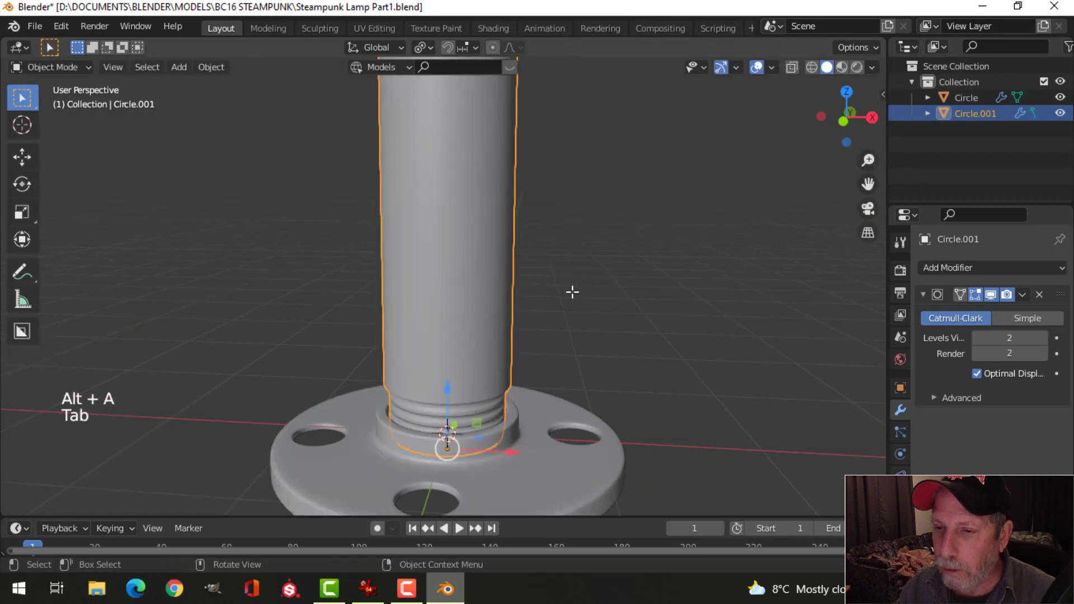
pyautogui.scroll(-4, 559, 293)
pyautogui.hotkey('alt', 'a')
pyautogui.moveTo(506, 302); pyautogui.dragTo(523, 344, button='middle')
pyautogui.scroll(-2, 485, 271)
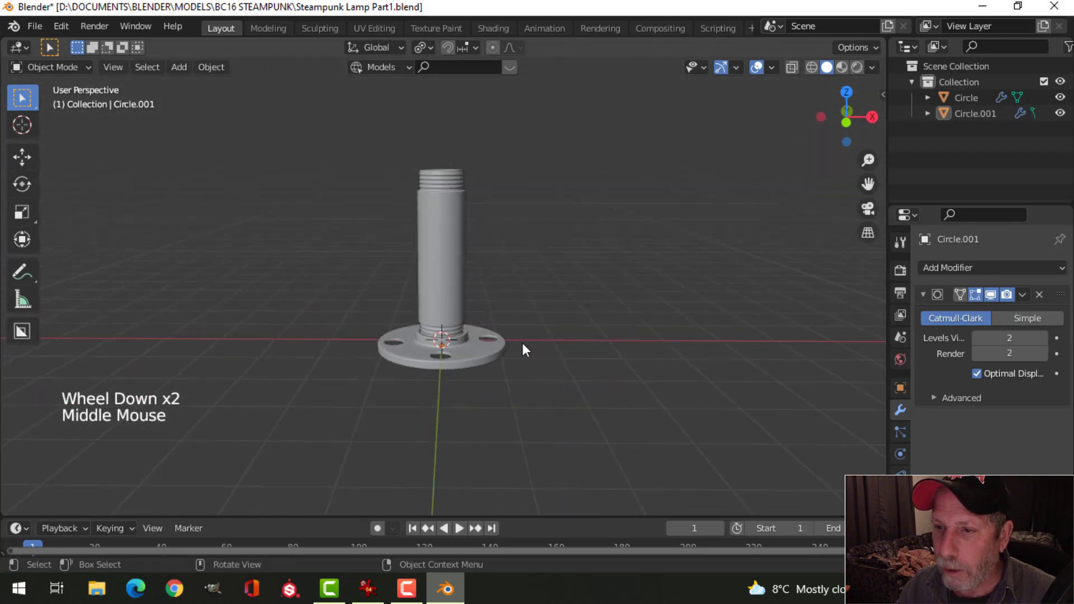
# Compare the pipe's proportions with the photo in IrfanView, then switch back to Blender and view the pipe from the front.
pyautogui.click(368, 587)
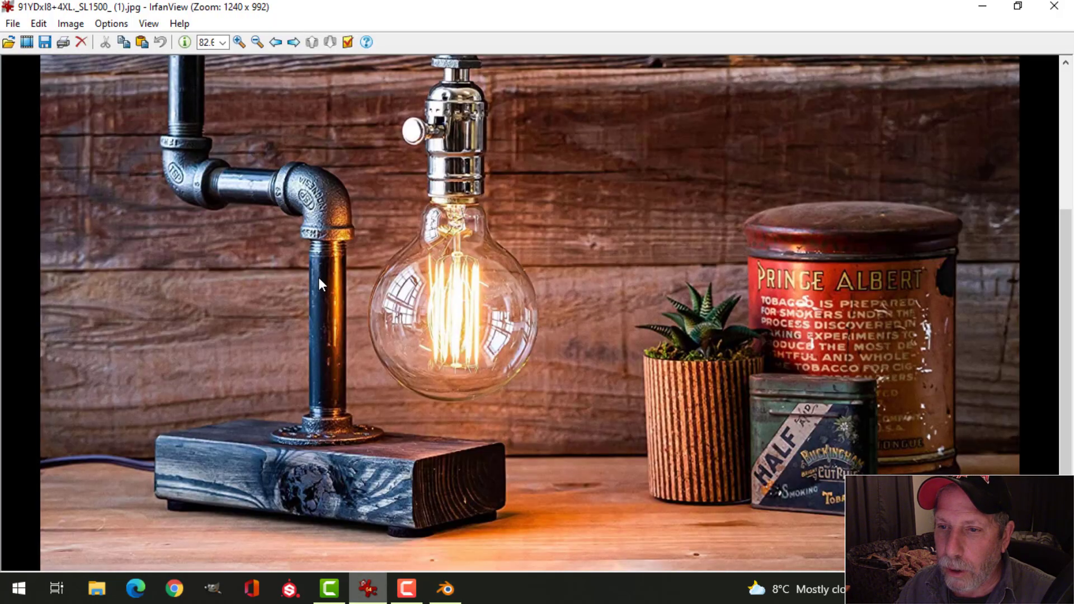
pyautogui.click(445, 588)
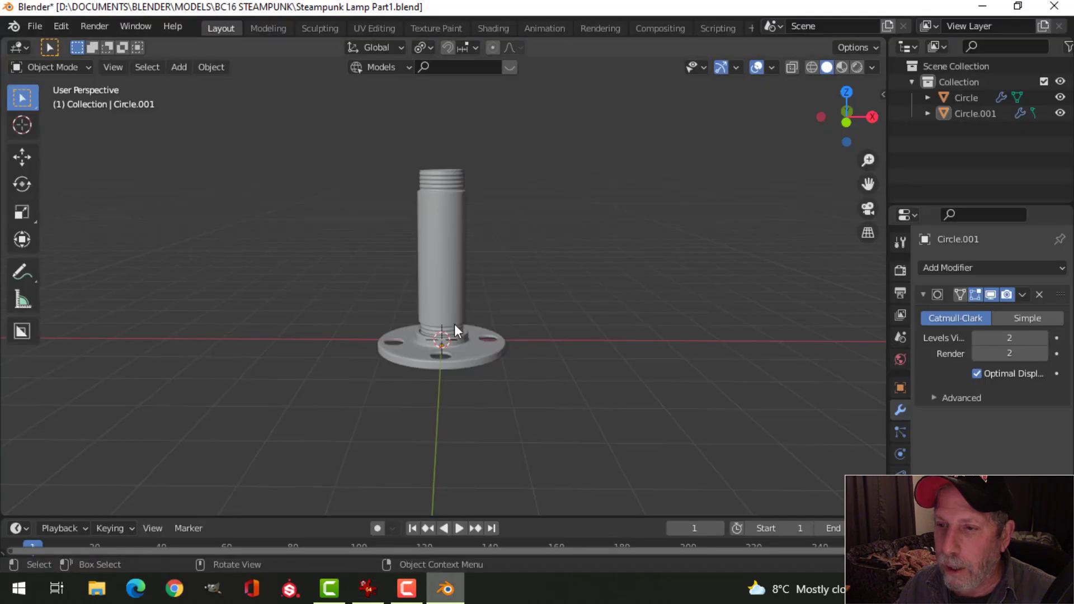
pyautogui.click(452, 291)
pyautogui.scroll(2, 479, 381)
pyautogui.moveTo(482, 388); pyautogui.dragTo(499, 363, button='middle')
pyautogui.press('KP_1')
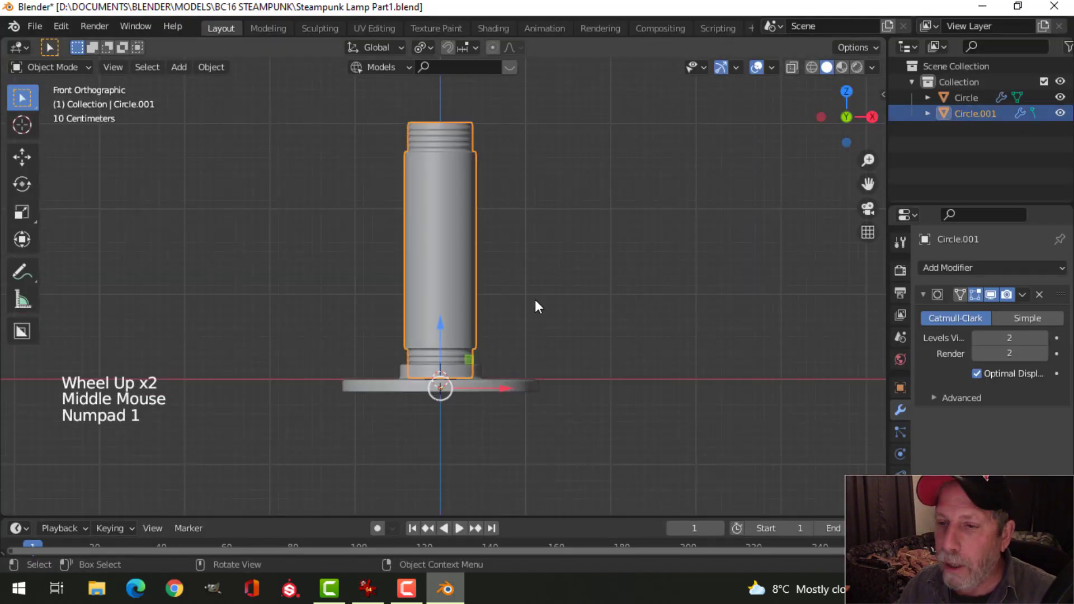
pyautogui.scroll(-1, 537, 301)
pyautogui.hotkey('alt', 'a')
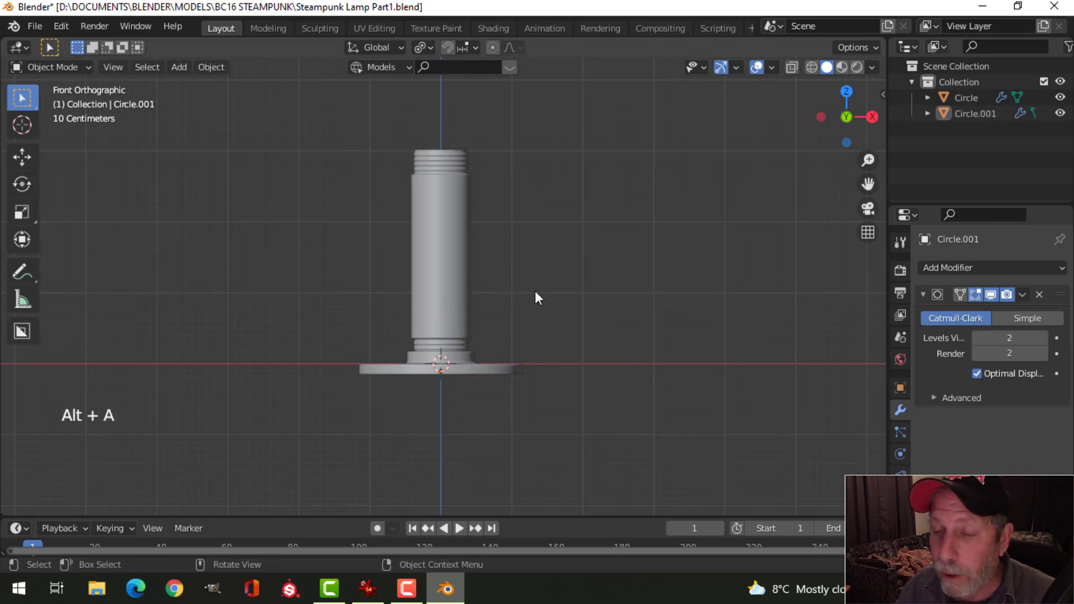
# In wireframe Edit Mode, box-select the vertices of the pipe's upper end and raise them along Z to lengthen the pipe.
pyautogui.press('Tab')
pyautogui.press('z')
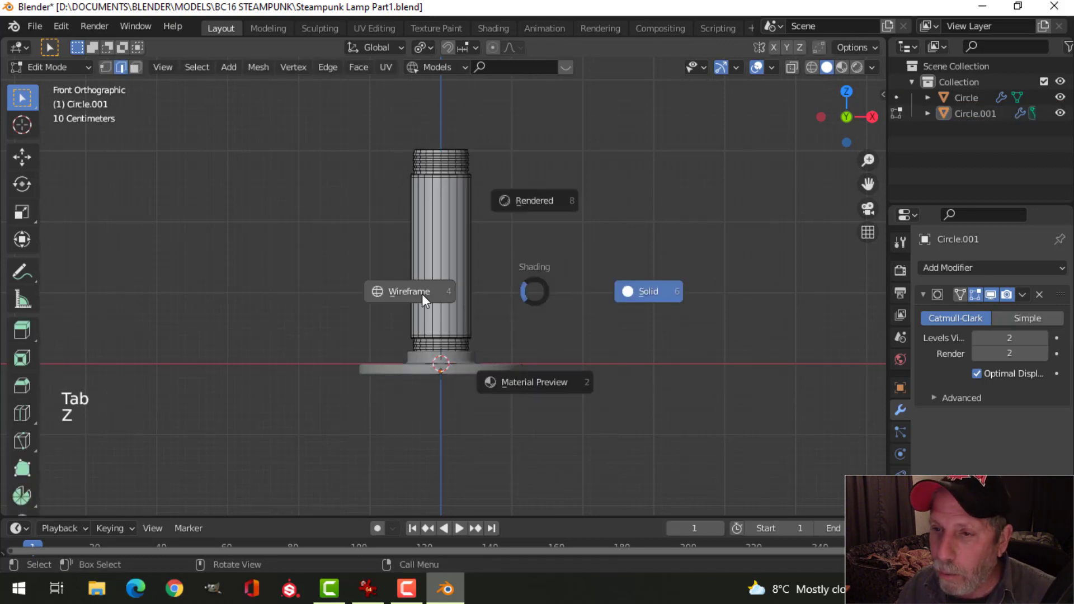
pyautogui.scroll(-1, 492, 219)
pyautogui.keyDown('shift'); pyautogui.moveTo(503, 218); pyautogui.dragTo(492, 250, button='middle'); pyautogui.keyUp('shift')
pyautogui.scroll(1, 399, 218)
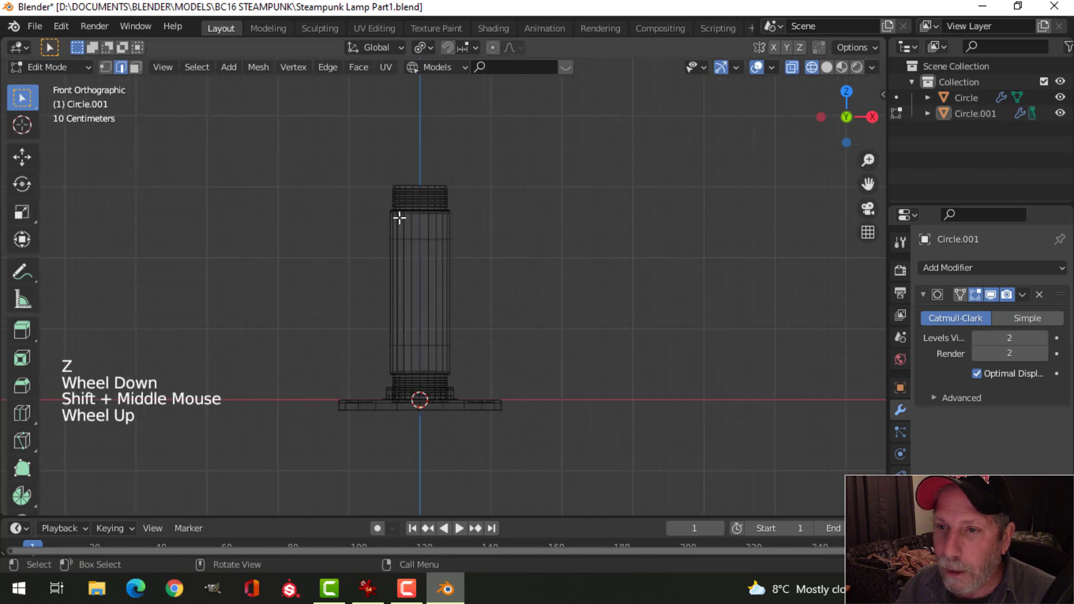
pyautogui.click(105, 68)
pyautogui.scroll(2, 344, 132)
pyautogui.press('b')
pyautogui.moveTo(330, 99); pyautogui.dragTo(492, 252)
pyautogui.scroll(-2, 509, 240)
pyautogui.keyDown('shift'); pyautogui.moveTo(509, 240); pyautogui.dragTo(518, 295, button='middle'); pyautogui.keyUp('shift')
pyautogui.scroll(1, 437, 211)
pyautogui.moveTo(431, 198); pyautogui.dragTo(437, 151)
pyautogui.scroll(-2, 553, 259)
pyautogui.hotkey('alt', 'a')
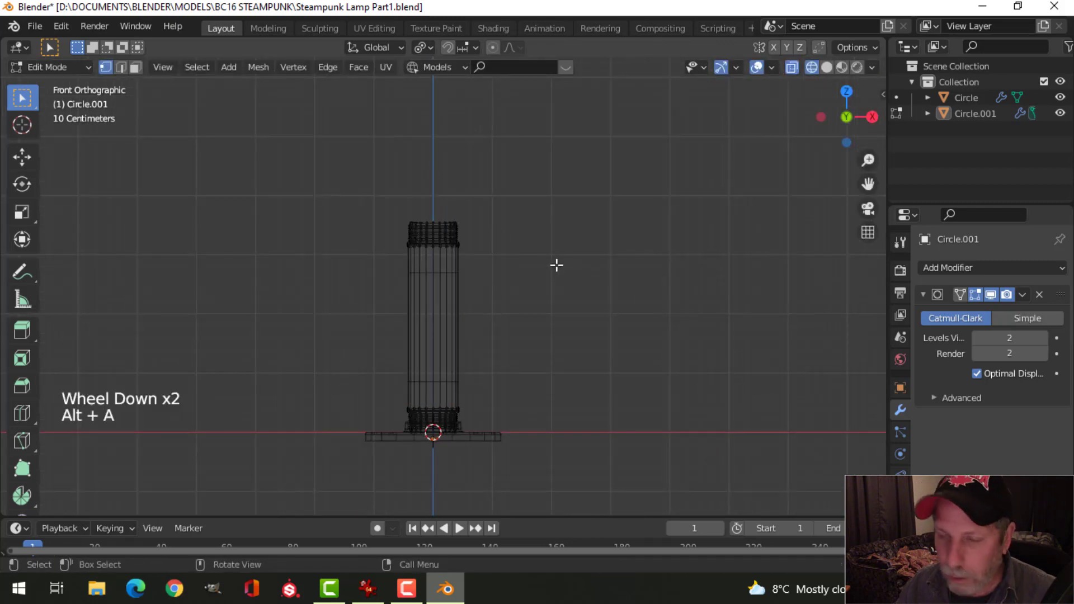
pyautogui.press('Tab')
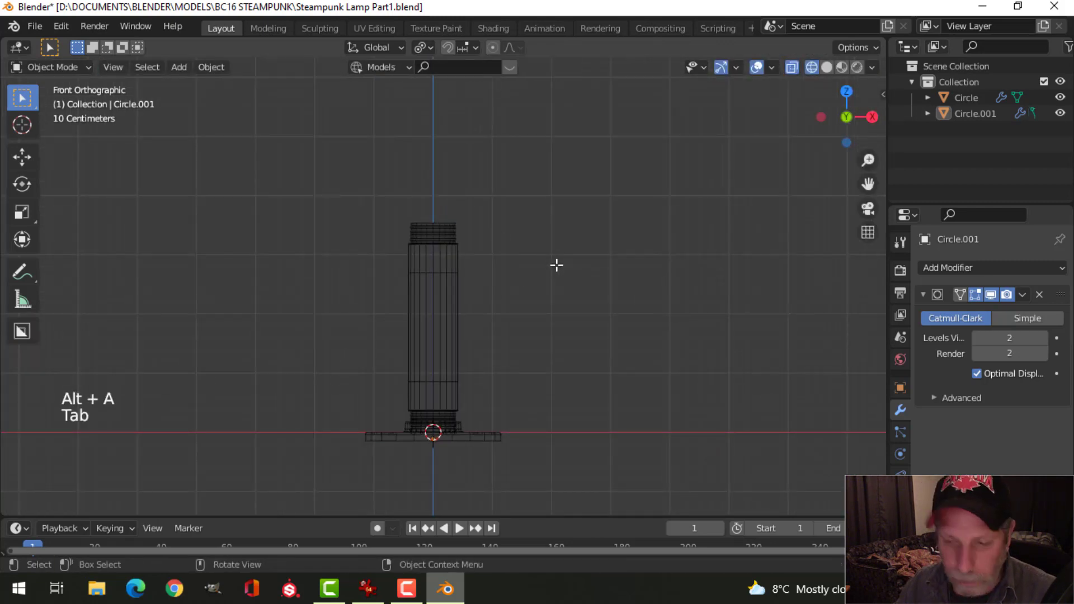
# Return the viewport to solid shading and apply Shade Smooth to the pipe.
pyautogui.press('z')
pyautogui.scroll(-2, 553, 262)
pyautogui.moveTo(552, 262)
pyautogui.mouseDown(button='middle')
pyautogui.moveTo(522, 317)
pyautogui.moveTo(505, 271)
pyautogui.moveTo(466, 233)
pyautogui.mouseUp(button='middle')
pyautogui.scroll(1, 517, 327)
pyautogui.scroll(2, 516, 327)
pyautogui.scroll(5, 503, 314)
pyautogui.click(466, 233)
pyautogui.rightClick(466, 233)
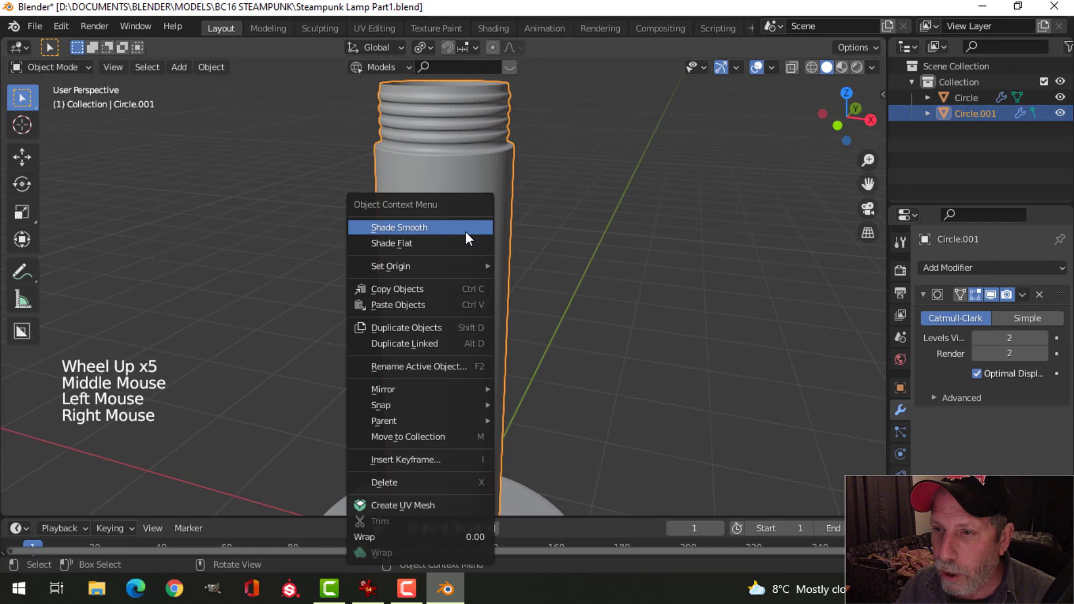
pyautogui.click(465, 227)
# Inspect the lengthened pipe on its flange and save the Blender file.
pyautogui.scroll(-2, 537, 291)
pyautogui.scroll(-1, 545, 358)
pyautogui.hotkey('alt', 'a')
pyautogui.keyDown('shift'); pyautogui.moveTo(539, 400); pyautogui.dragTo(546, 238, button='middle'); pyautogui.keyUp('shift')
pyautogui.hotkey('ctrl', 's')
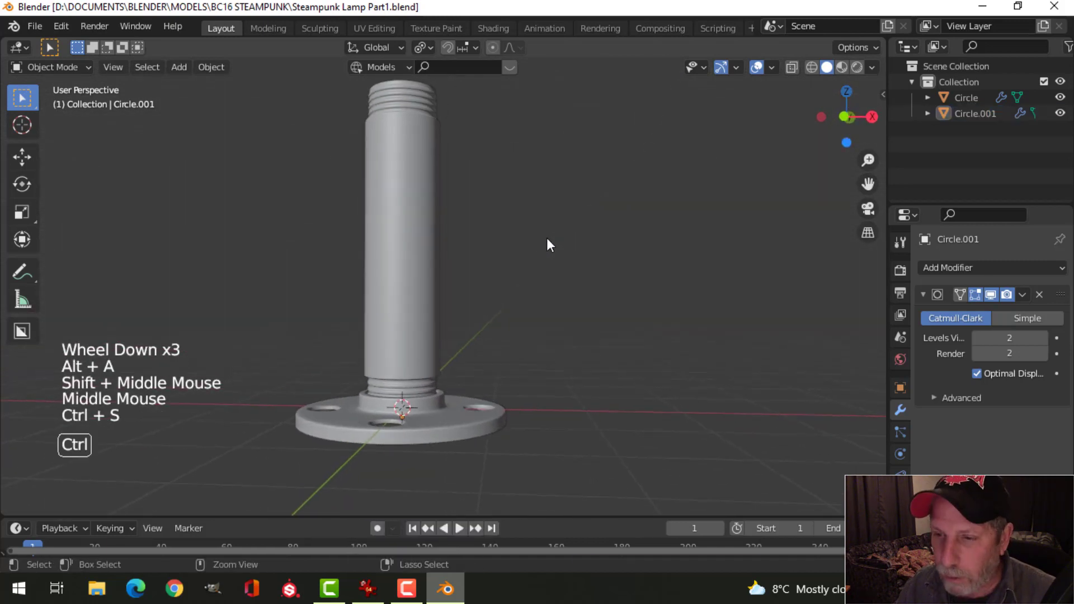
# Select the pipe, view it from the front, and compare its length with the lamp photo in IrfanView before returning to Blender.
pyautogui.scroll(-1, 479, 381)
pyautogui.keyDown('shift'); pyautogui.moveTo(463, 357); pyautogui.dragTo(469, 372, button='middle'); pyautogui.keyUp('shift')
pyautogui.moveTo(469, 373); pyautogui.dragTo(474, 388, button='middle')
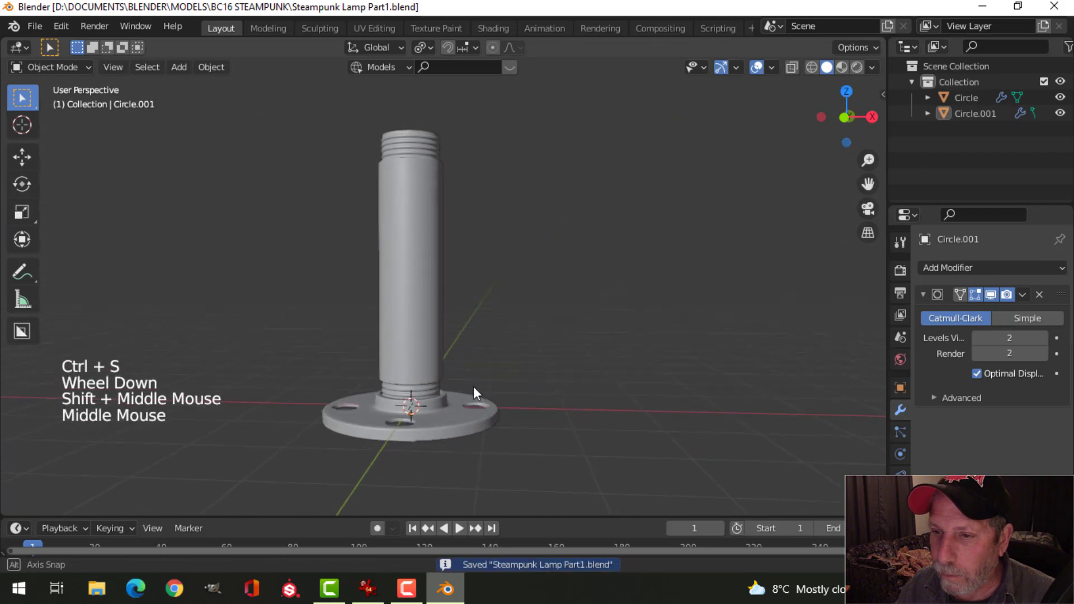
pyautogui.click(421, 324)
pyautogui.moveTo(518, 331); pyautogui.dragTo(519, 347, button='middle')
pyautogui.press('KP_1')
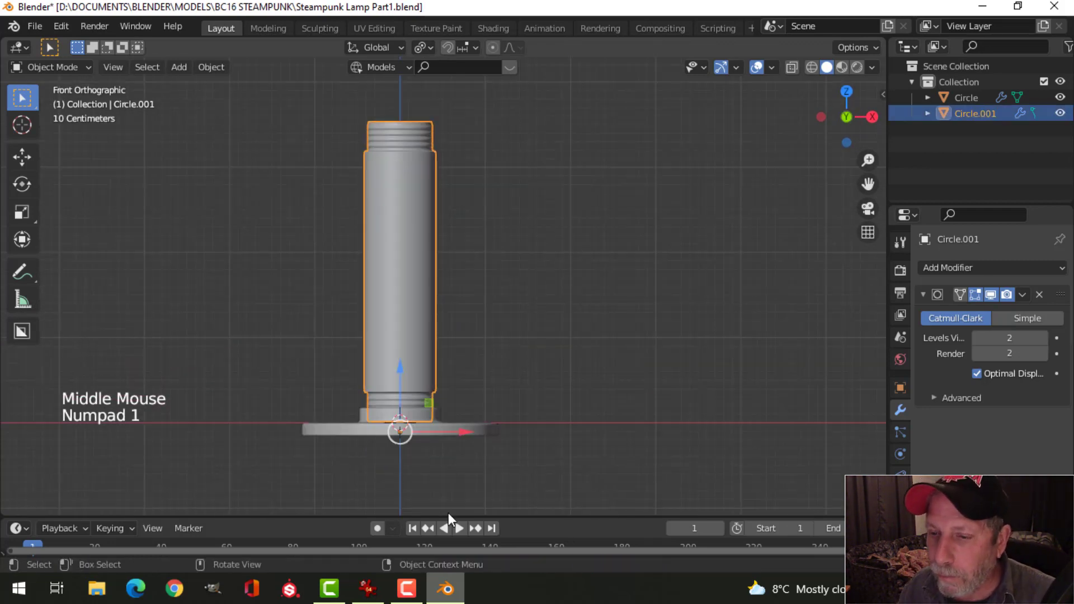
pyautogui.click(368, 589)
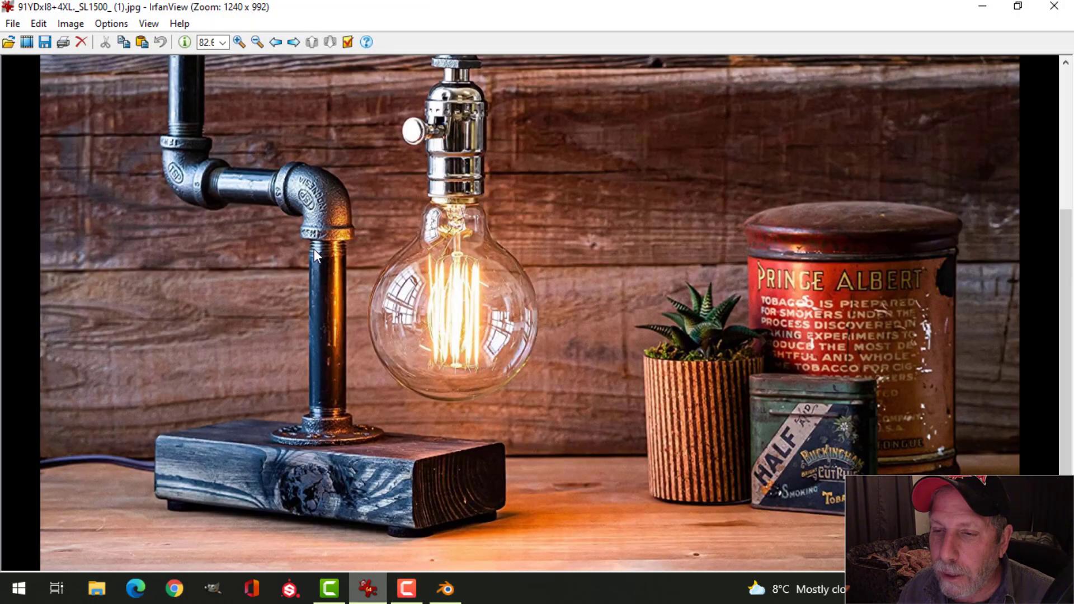
pyautogui.click(453, 591)
# Inspect the pipe's upper threaded end from above and from the front, checking its proportions against the flange.
pyautogui.scroll(2, 442, 215)
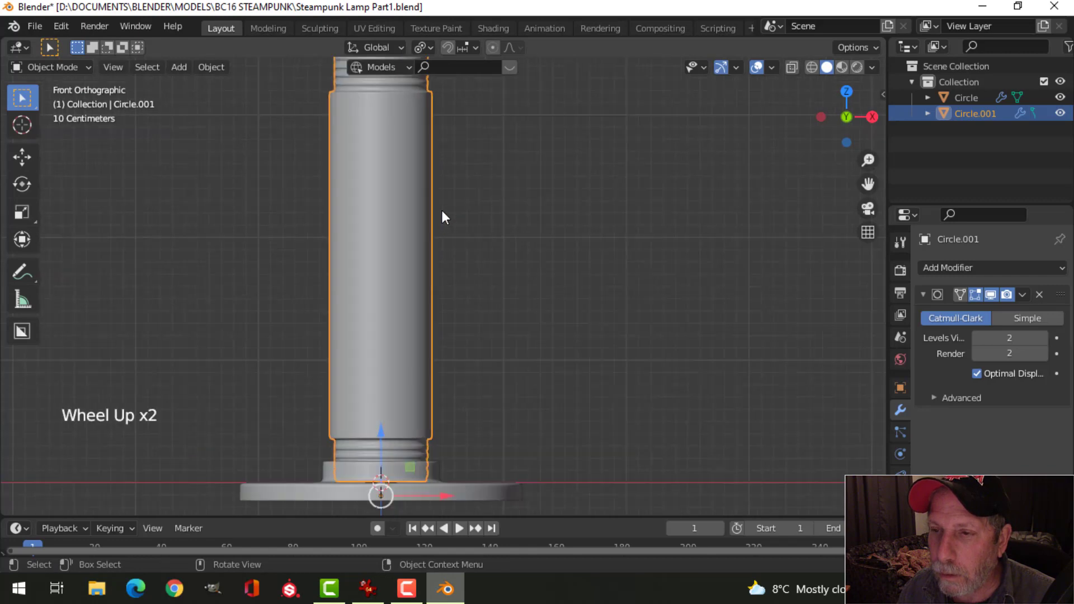
pyautogui.moveTo(442, 217); pyautogui.dragTo(412, 312, button='middle')
pyautogui.scroll(2, 411, 312)
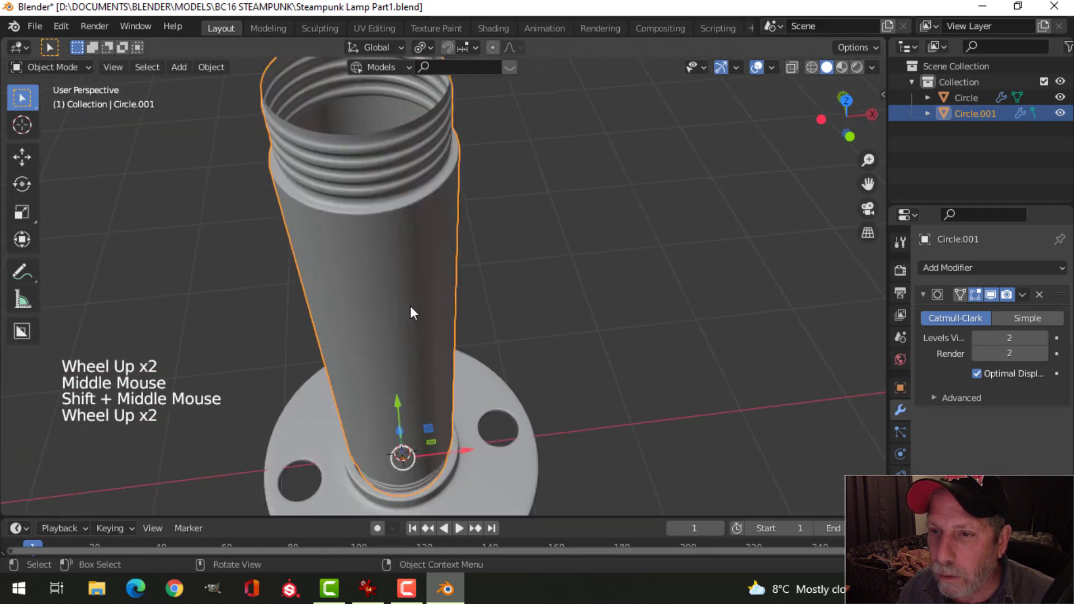
pyautogui.scroll(1, 408, 296)
pyautogui.scroll(-3, 418, 304)
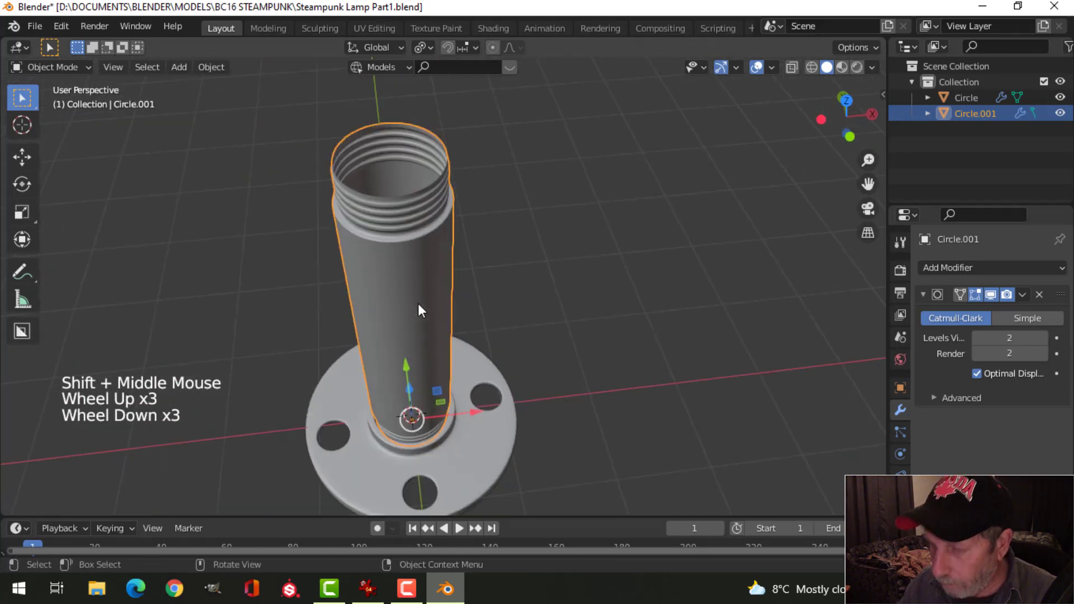
pyautogui.press('KP_1')
pyautogui.scroll(-2, 395, 283)
pyautogui.scroll(3, 487, 264)
pyautogui.hotkey('alt', 'a')
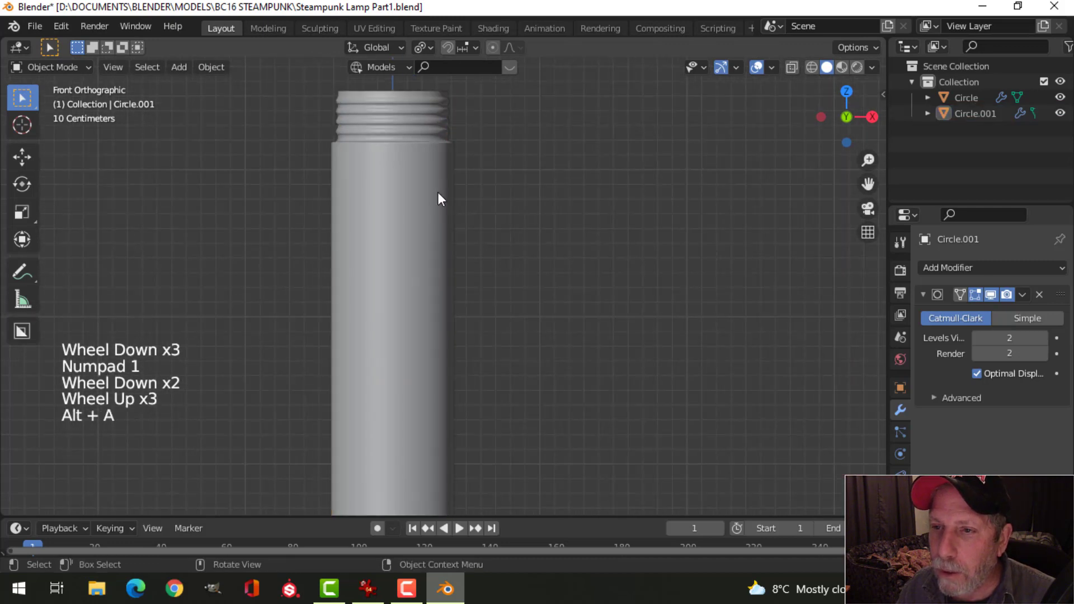
pyautogui.keyDown('shift'); pyautogui.moveTo(437, 193); pyautogui.dragTo(456, 280, button='middle'); pyautogui.keyUp('shift')
pyautogui.scroll(2, 350, 156)
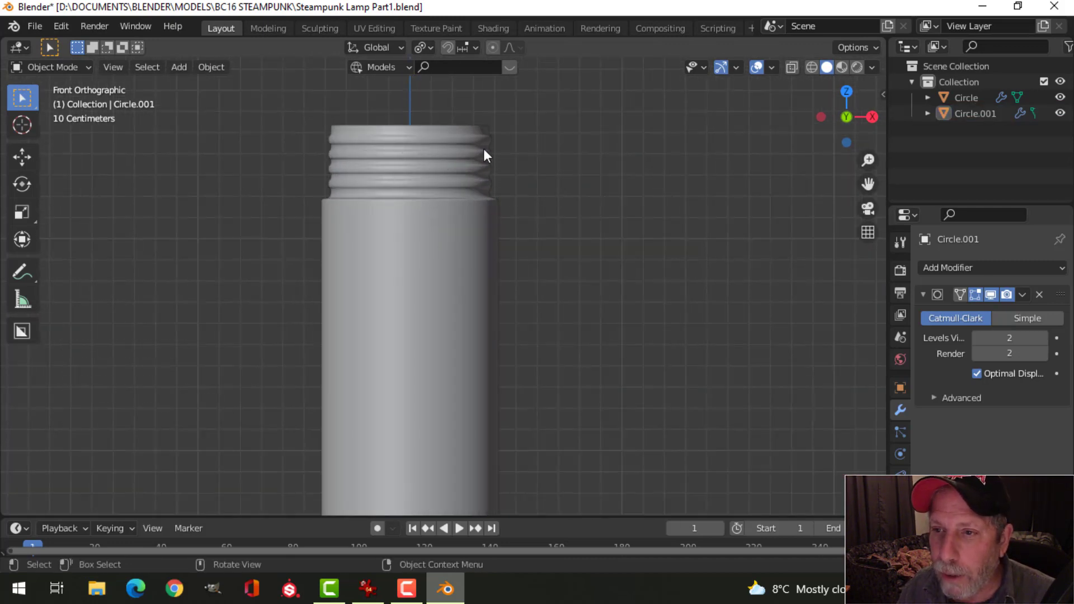
pyautogui.scroll(-6, 510, 253)
pyautogui.keyDown('shift'); pyautogui.moveTo(519, 345); pyautogui.dragTo(490, 290, button='middle'); pyautogui.keyUp('shift')
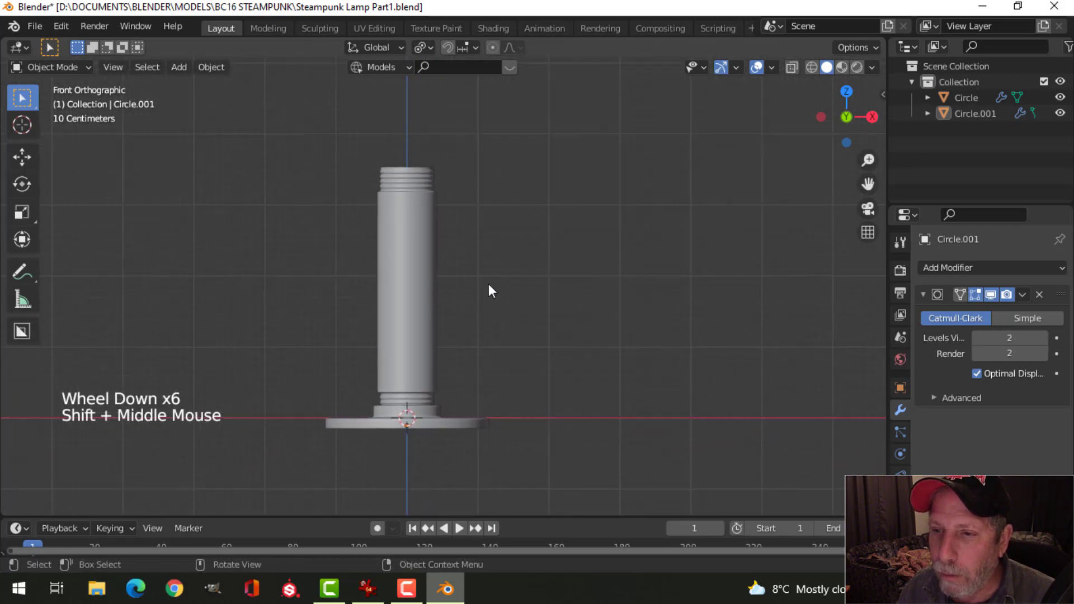
# Select the pipe, study the pipe sections and elbows in the lamp photo in IrfanView, and switch back to Blender.
pyautogui.click(424, 271)
pyautogui.click(368, 589)
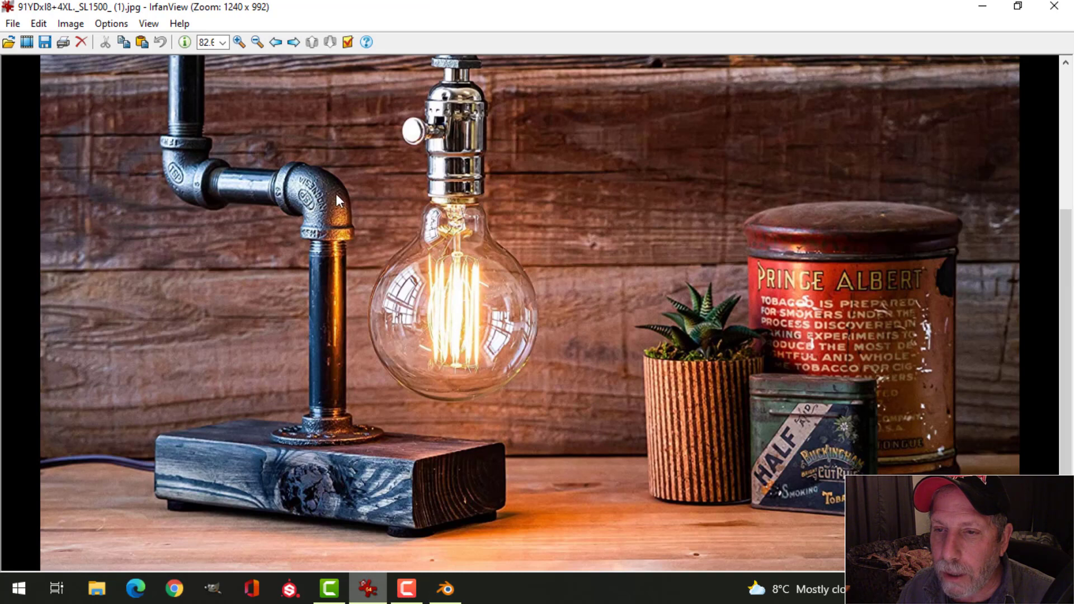
pyautogui.scroll(-1, 357, 205)
pyautogui.scroll(5, 364, 205)
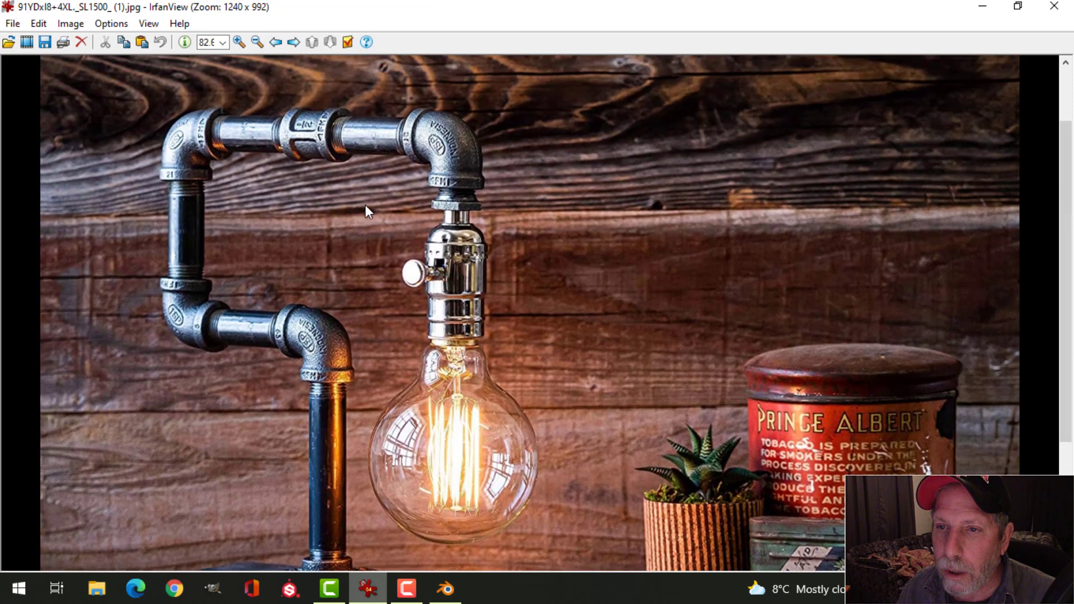
pyautogui.scroll(-5, 361, 257)
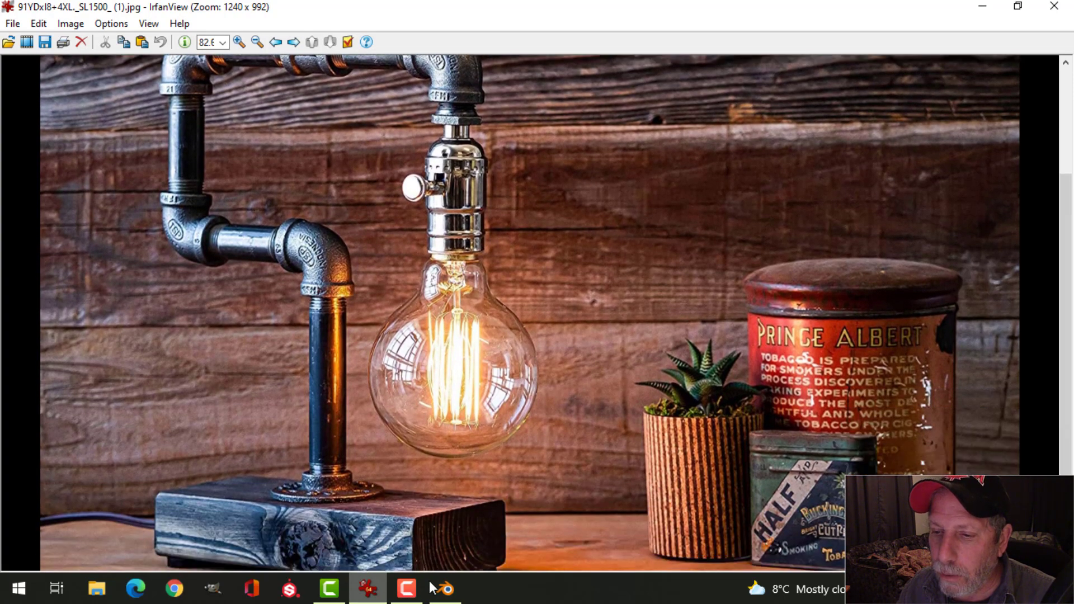
pyautogui.click(435, 588)
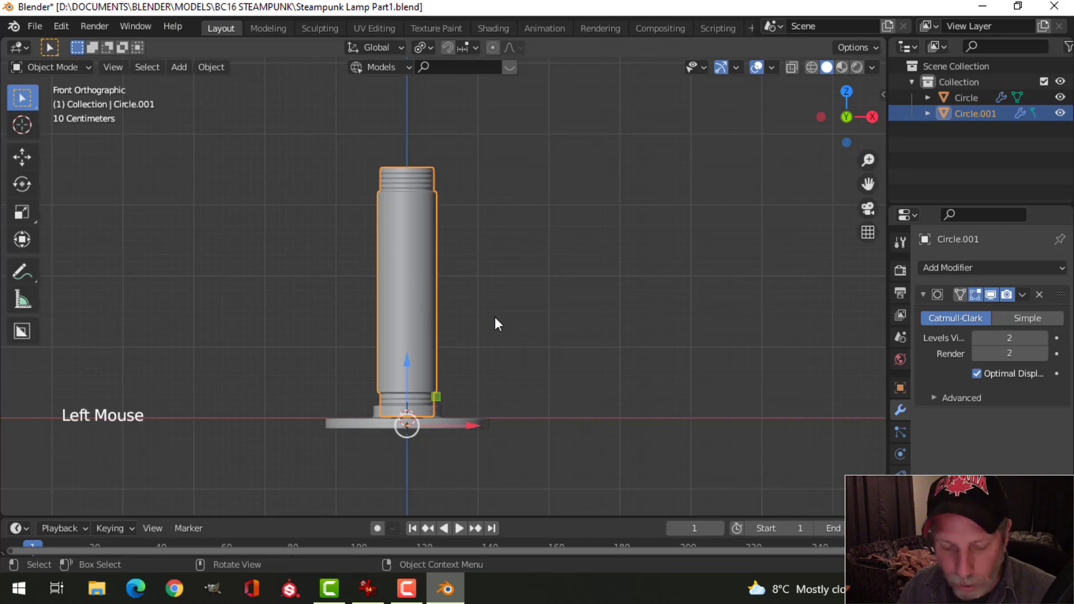
# Duplicate the vertical pipe and move the copy along X until it stands clear beside the original.
pyautogui.hotkey('shift', 'd')
pyautogui.moveTo(465, 425); pyautogui.dragTo(577, 427)
pyautogui.keyDown('shift'); pyautogui.moveTo(629, 327); pyautogui.dragTo(566, 321, button='middle'); pyautogui.keyUp('shift')
# In wireframe Edit Mode, box-select the copied pipe's upper end and lower it 1.546 m along Z.
pyautogui.press('Tab')
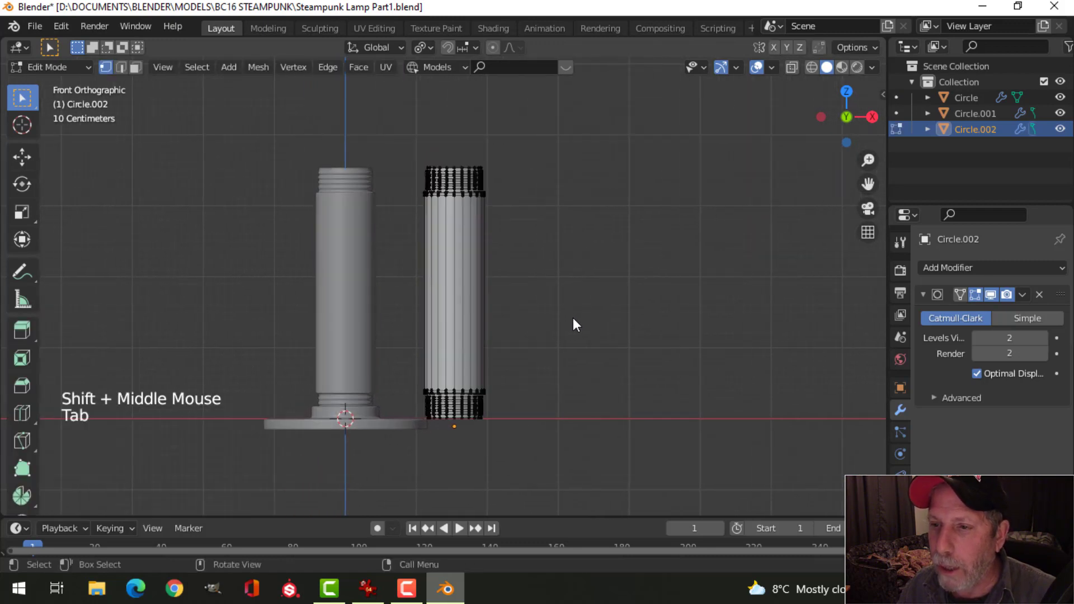
pyautogui.press('z')
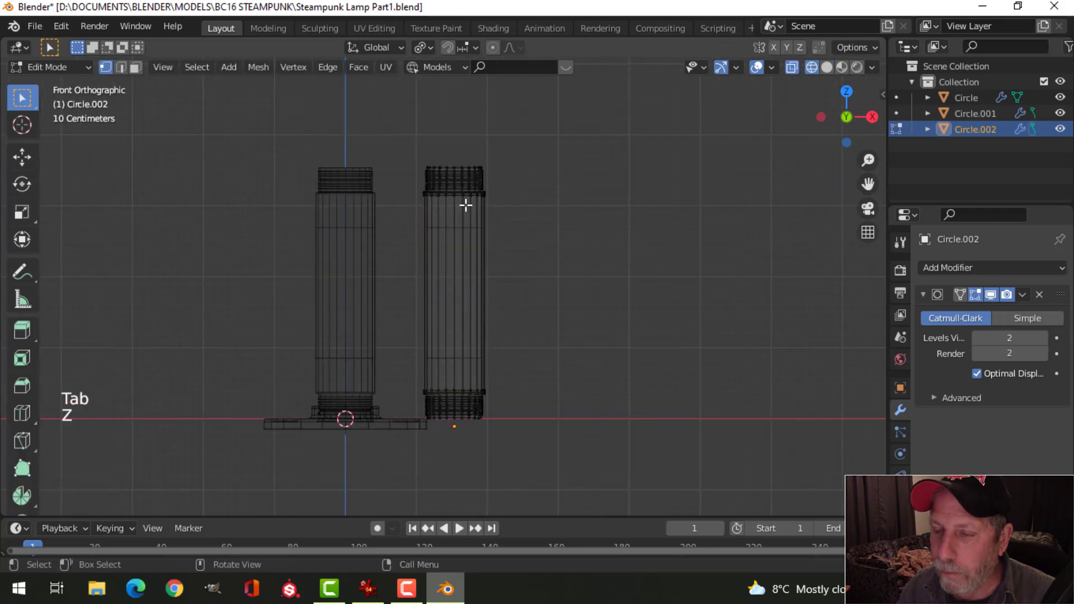
pyautogui.press('b')
pyautogui.moveTo(398, 132); pyautogui.dragTo(478, 226)
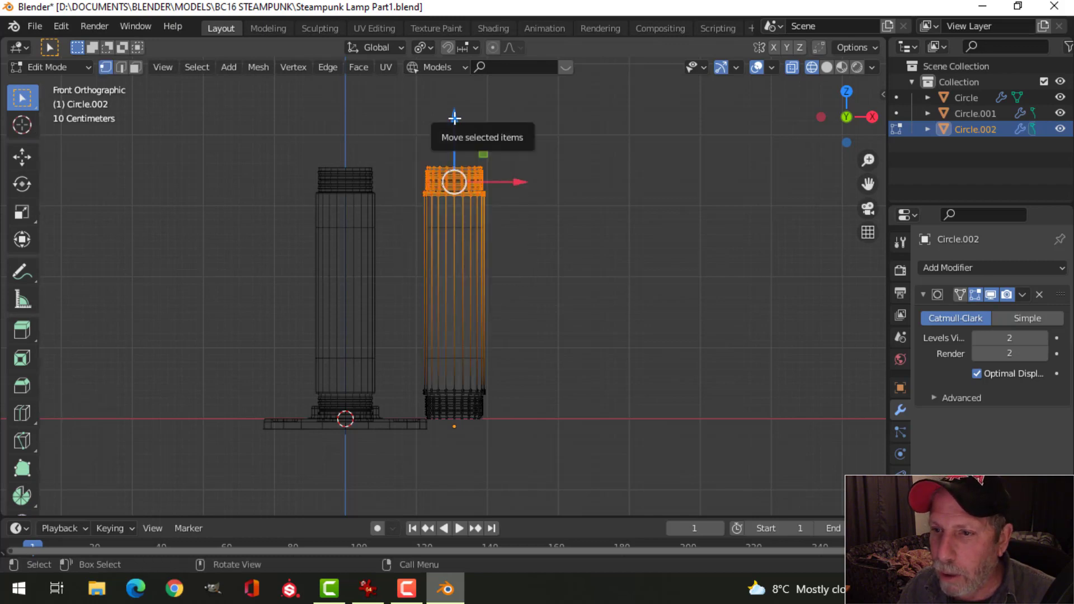
pyautogui.moveTo(451, 116); pyautogui.dragTo(451, 232)
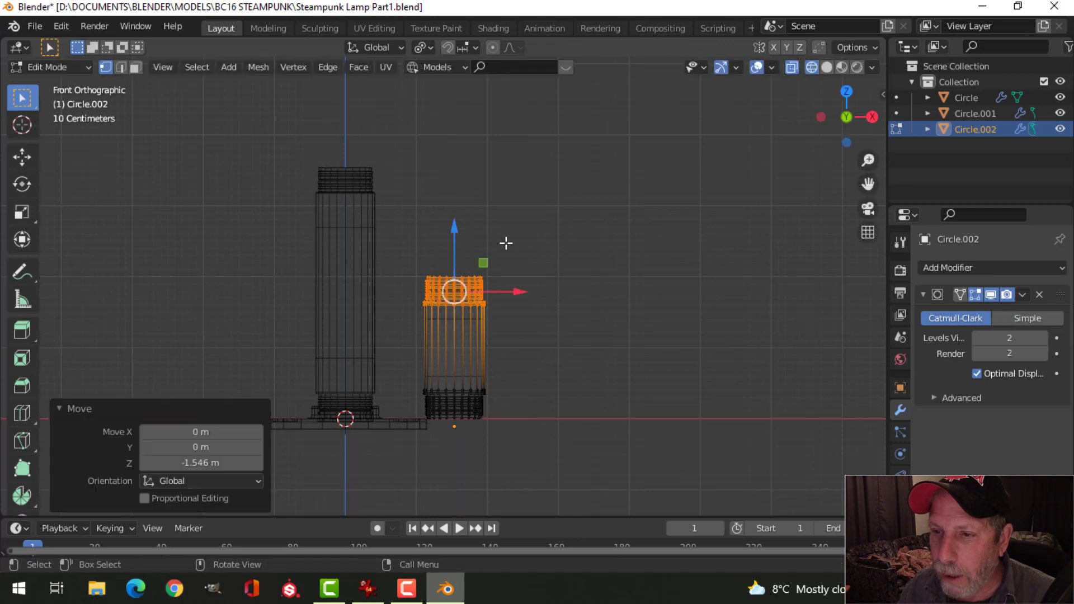
# Return to solid shading and Object Mode with both pipes deselected.
pyautogui.hotkey('alt', 'a')
pyautogui.press('z')
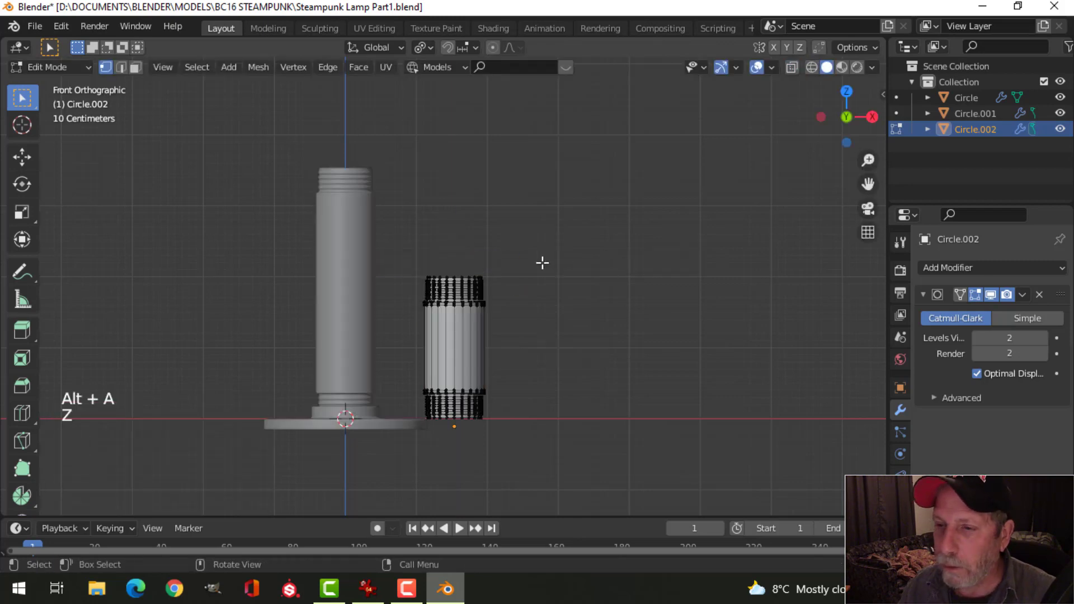
pyautogui.press('Tab')
pyautogui.scroll(-3, 543, 260)
pyautogui.hotkey('alt', 'a')
pyautogui.keyDown('shift'); pyautogui.moveTo(542, 261); pyautogui.dragTo(504, 288, button='middle'); pyautogui.keyUp('shift')
pyautogui.scroll(2, 498, 277)
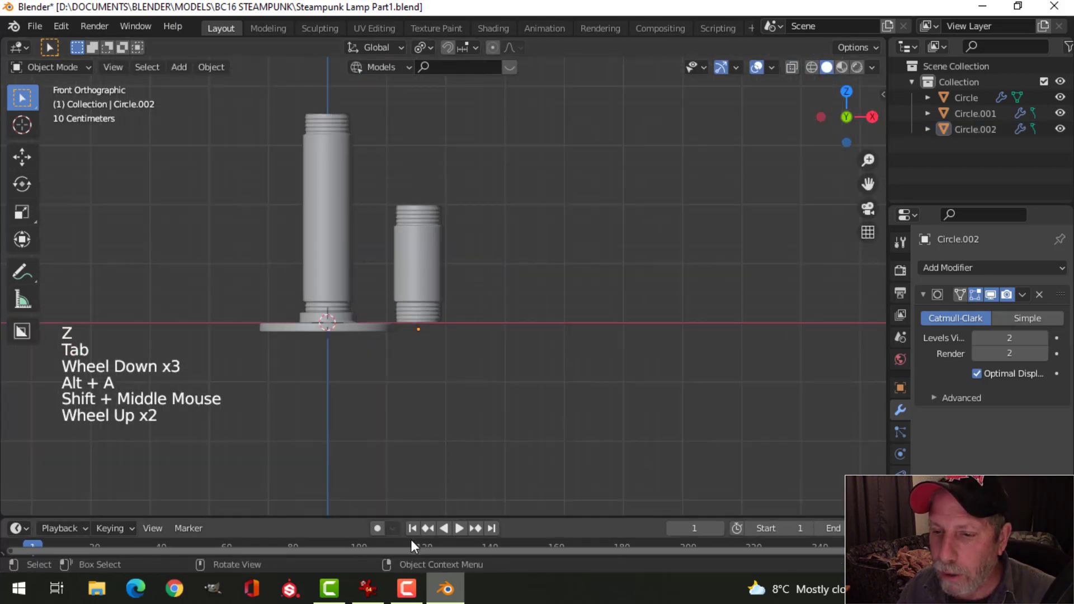
# Zoom out the lamp photo in IrfanView, examine the short pipe sections, and switch back to Blender.
pyautogui.click(368, 589)
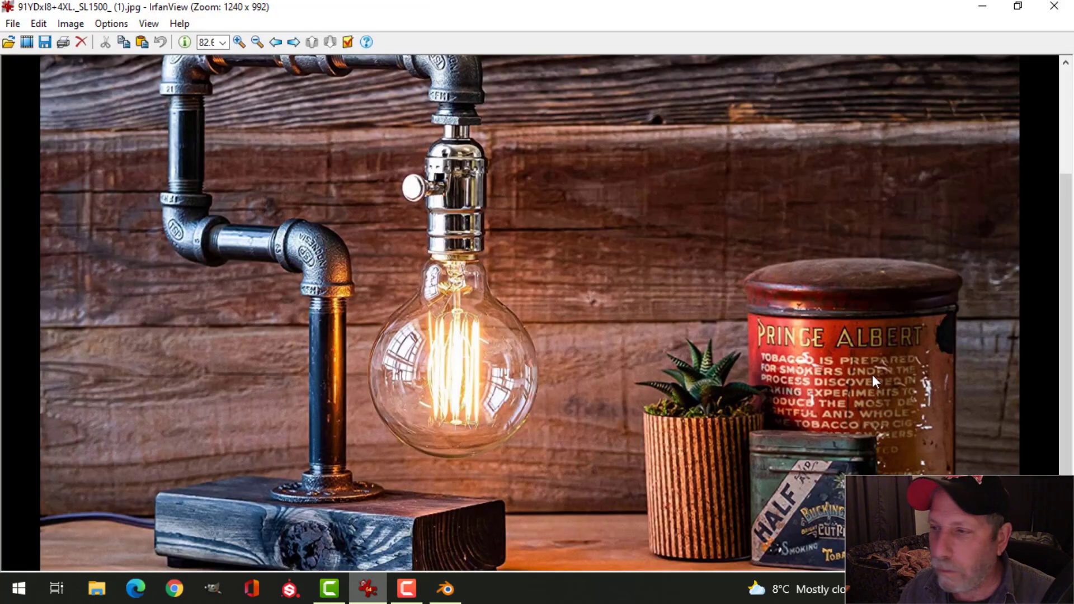
pyautogui.click(256, 43)
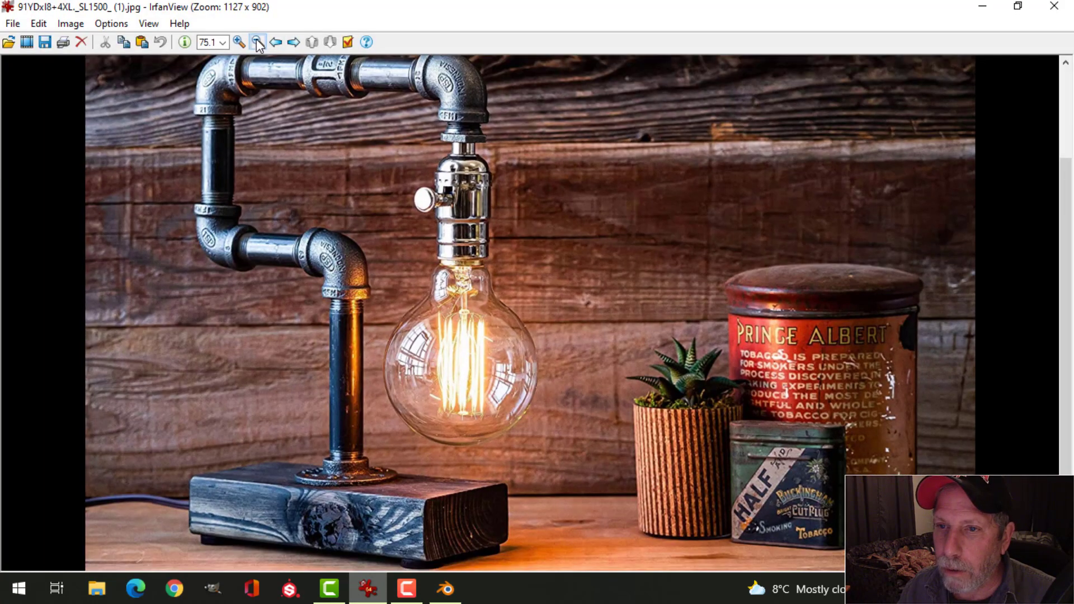
pyautogui.click(257, 43)
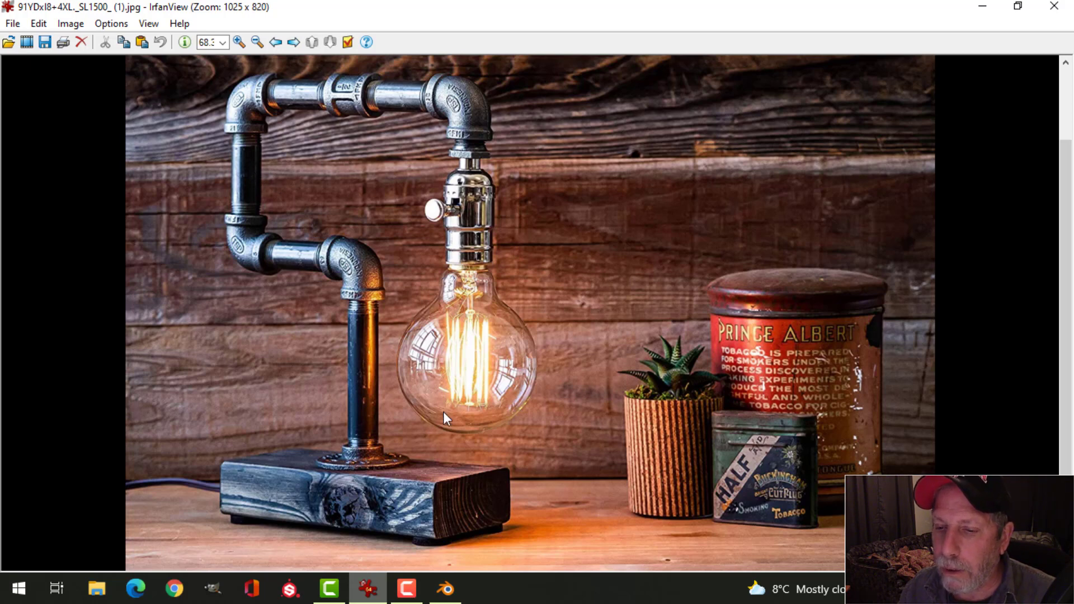
pyautogui.click(446, 588)
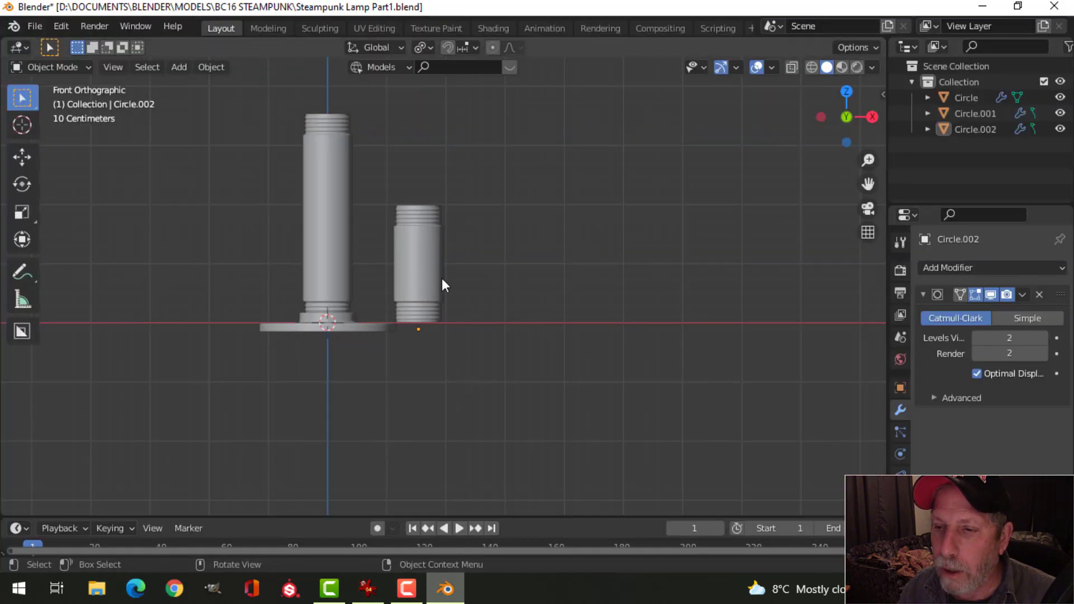
# Duplicate the shortened pipe in front view and move the copy 1.615 m along X.
pyautogui.click(424, 267)
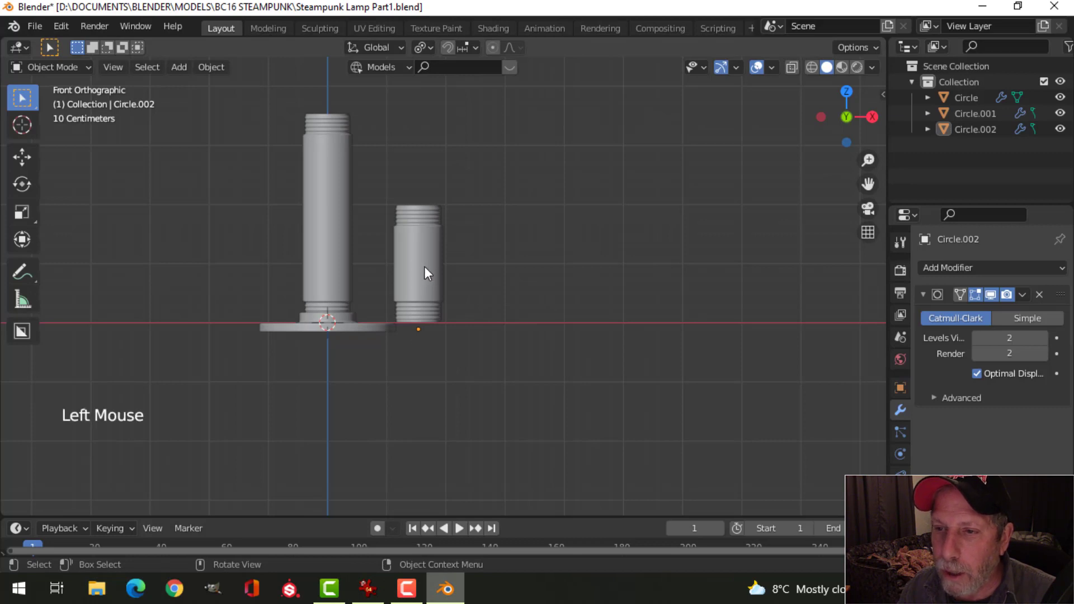
pyautogui.keyDown('shift'); pyautogui.moveTo(424, 266); pyautogui.dragTo(457, 279, button='middle'); pyautogui.keyUp('shift')
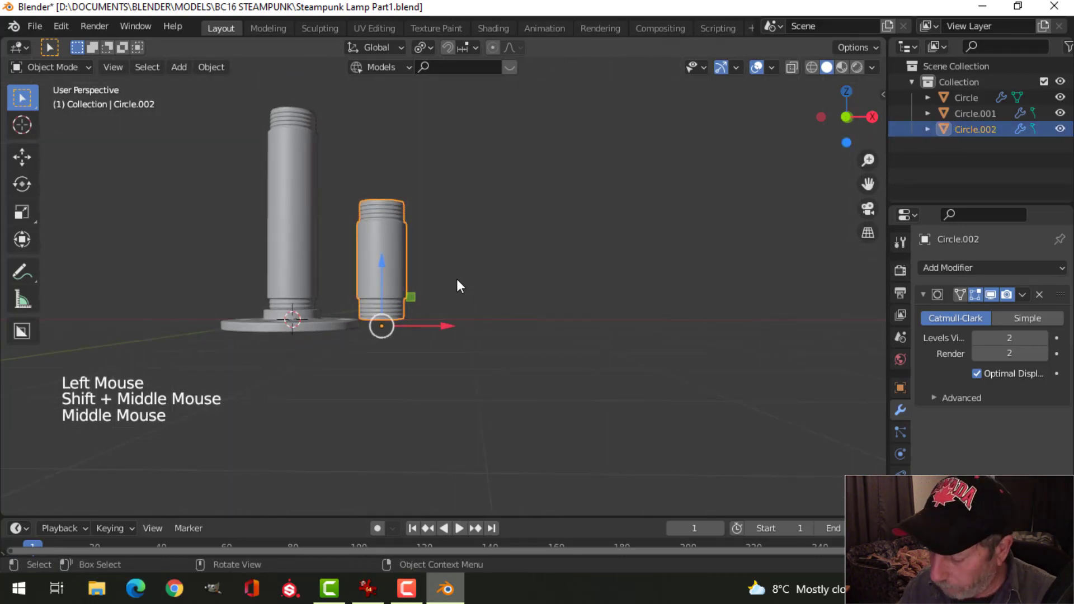
pyautogui.press('KP_1')
pyautogui.hotkey('shift', 'd')
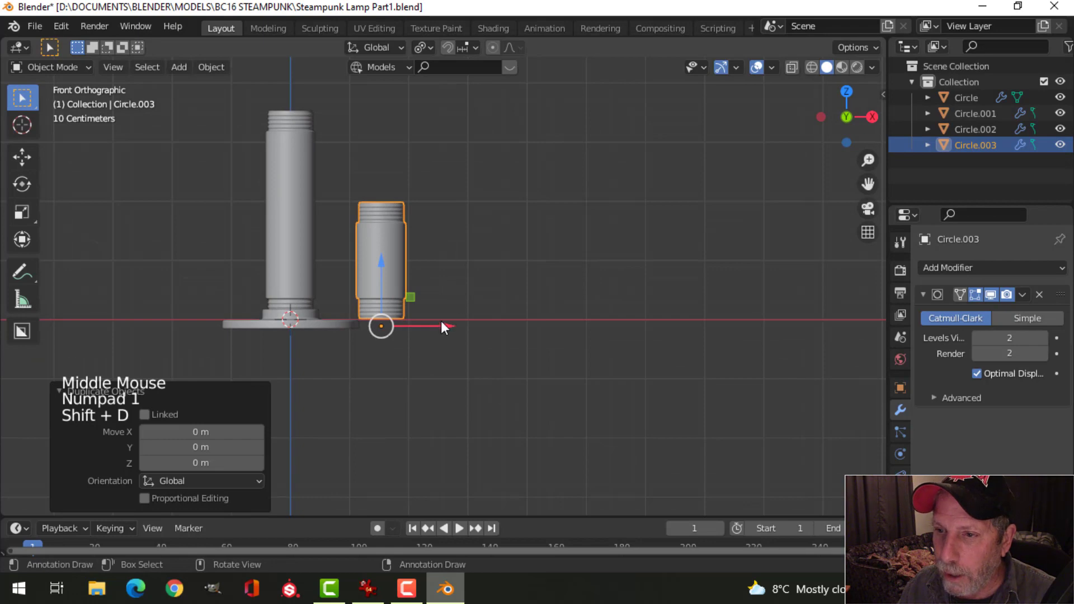
pyautogui.click(536, 319)
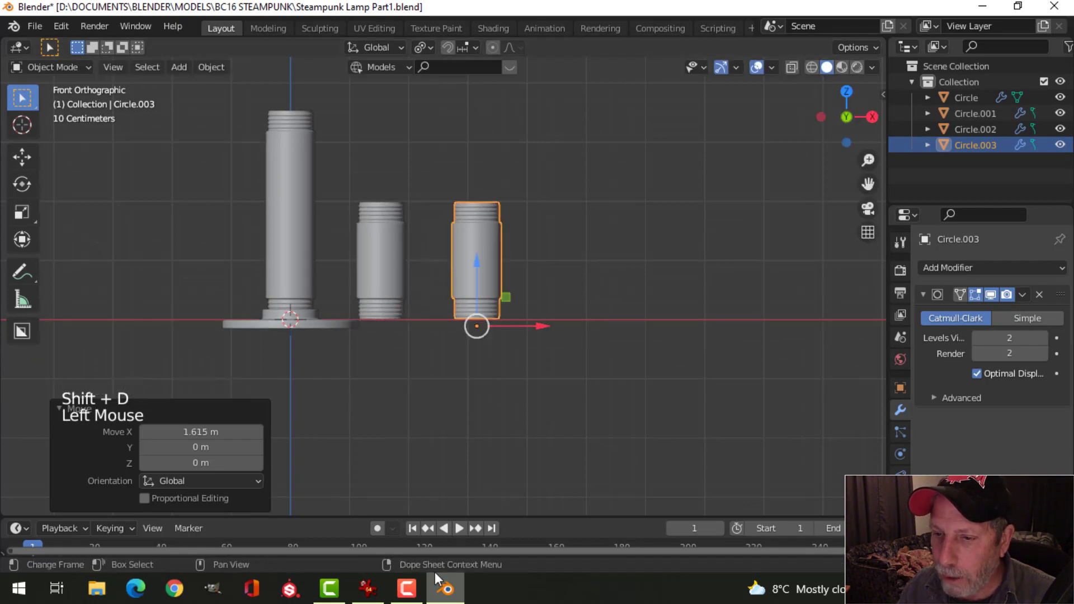
# Check the coupling on the upper pipe run in IrfanView's photo, then put the new pipe copy in edge-select Edit Mode in Blender.
pyautogui.click(367, 588)
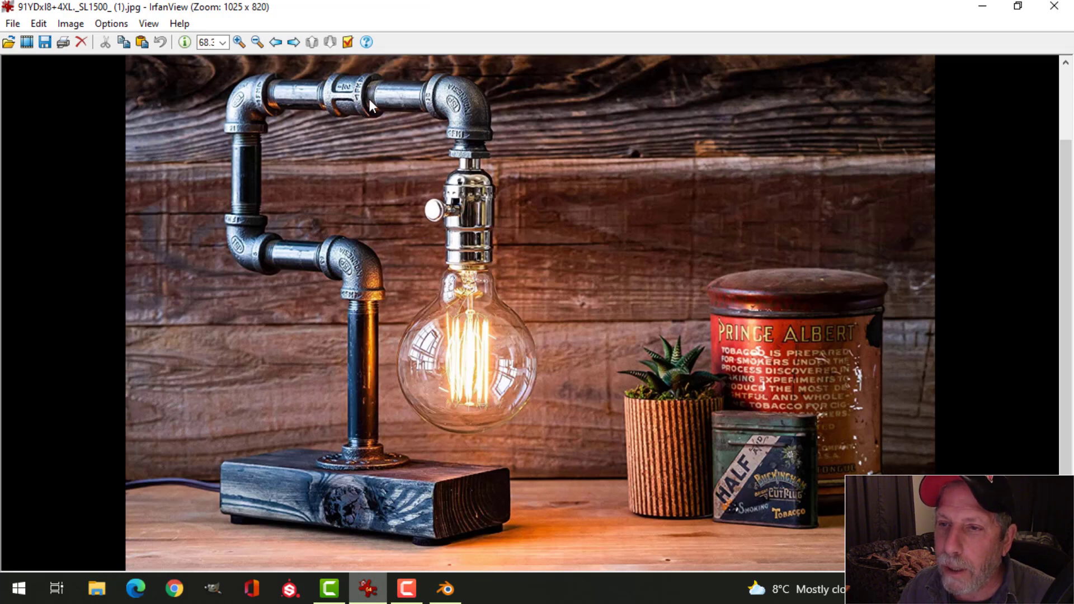
pyautogui.click(446, 589)
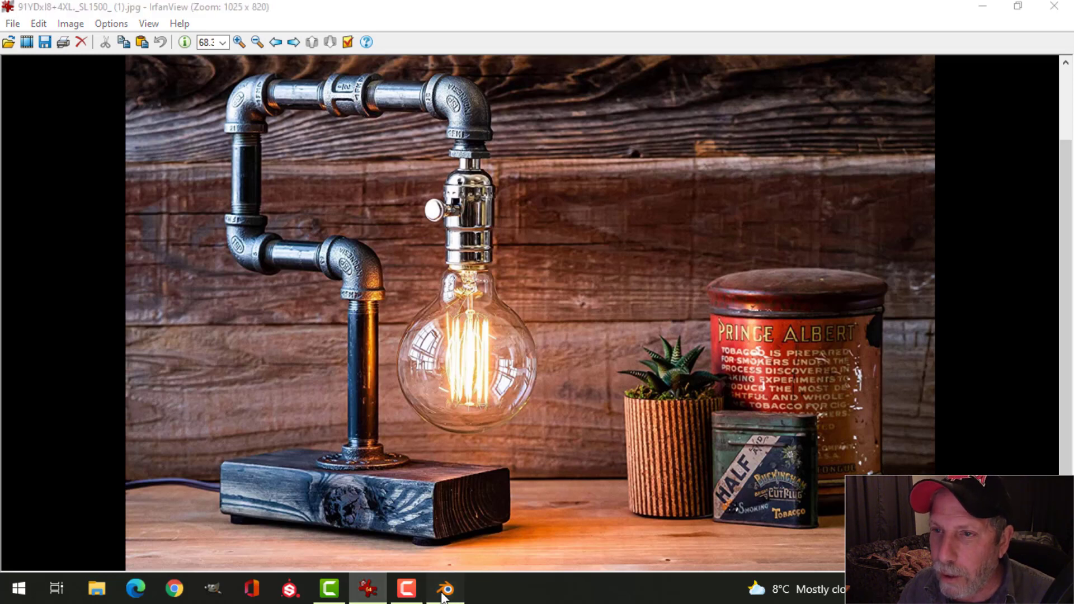
pyautogui.scroll(2, 526, 274)
pyautogui.keyDown('shift'); pyautogui.moveTo(526, 273); pyautogui.dragTo(500, 331, button='middle'); pyautogui.keyUp('shift')
pyautogui.scroll(2, 497, 282)
pyautogui.keyDown('shift'); pyautogui.moveTo(498, 282); pyautogui.dragTo(470, 270, button='middle'); pyautogui.keyUp('shift')
pyautogui.press('Tab')
pyautogui.scroll(1, 469, 303)
pyautogui.scroll(1, 470, 303)
pyautogui.press('2')
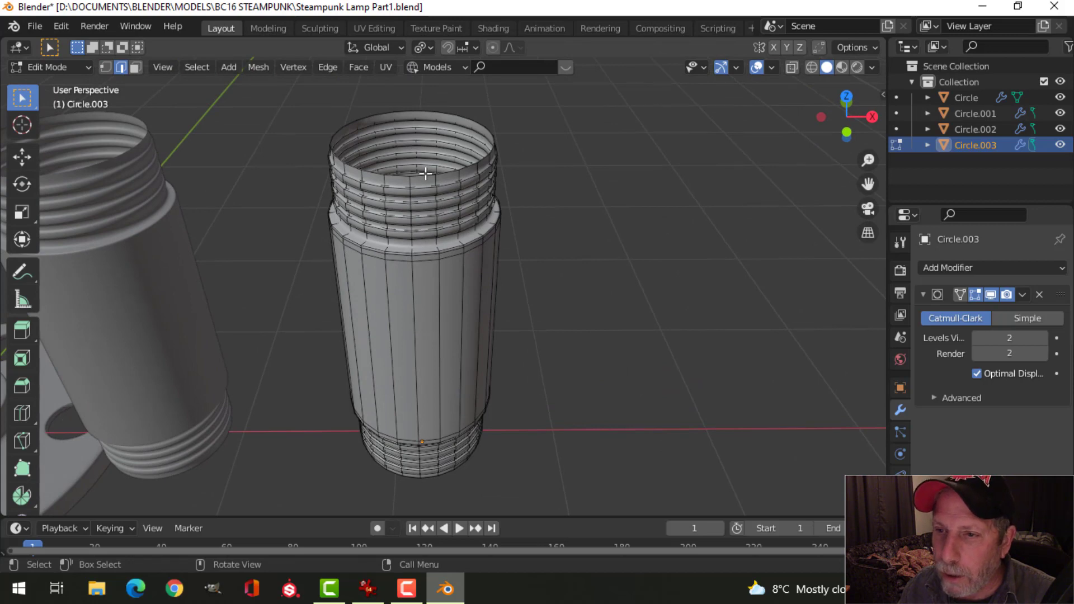
# Select the edge loops of the open rims at both the upper and lower ends of the pipe copy.
pyautogui.keyDown('alt'); pyautogui.keyDown('shift'); pyautogui.click(412, 203); pyautogui.keyUp('shift'); pyautogui.keyUp('alt')
pyautogui.hotkey('alt', 'a')
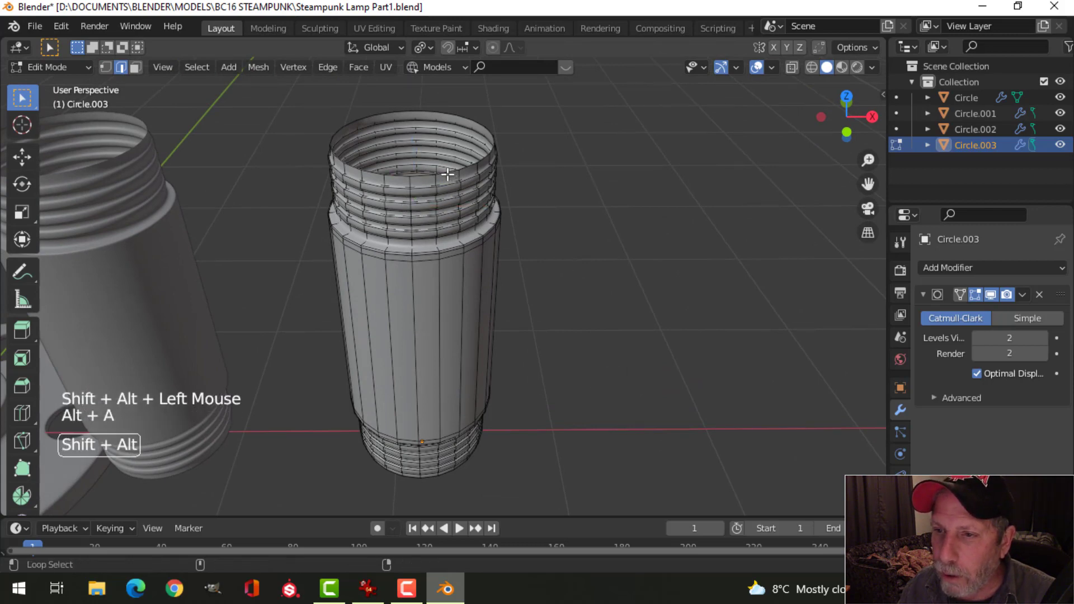
pyautogui.keyDown('alt'); pyautogui.keyDown('shift'); pyautogui.click(448, 174); pyautogui.keyUp('shift'); pyautogui.keyUp('alt')
pyautogui.moveTo(566, 429); pyautogui.dragTo(498, 326, button='middle')
pyautogui.scroll(2, 394, 298)
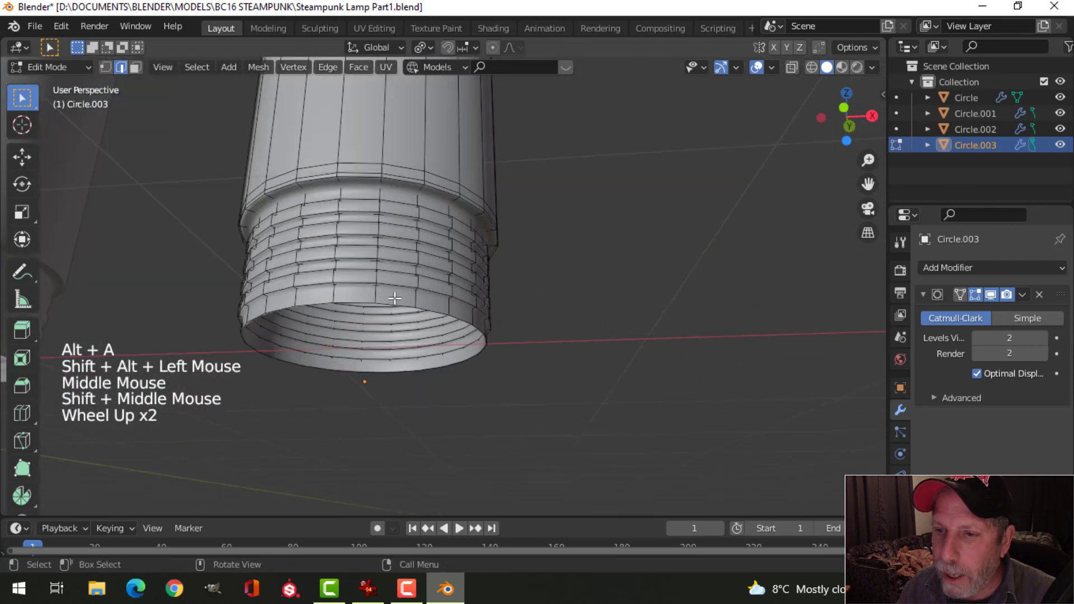
pyautogui.keyDown('alt'); pyautogui.keyDown('shift'); pyautogui.click(392, 369); pyautogui.keyUp('shift'); pyautogui.keyUp('alt')
# Grow the rim selections over the threads at both ends of the pipe copy and delete the threaded sections.
pyautogui.moveTo(539, 266); pyautogui.dragTo(572, 307, button='middle')
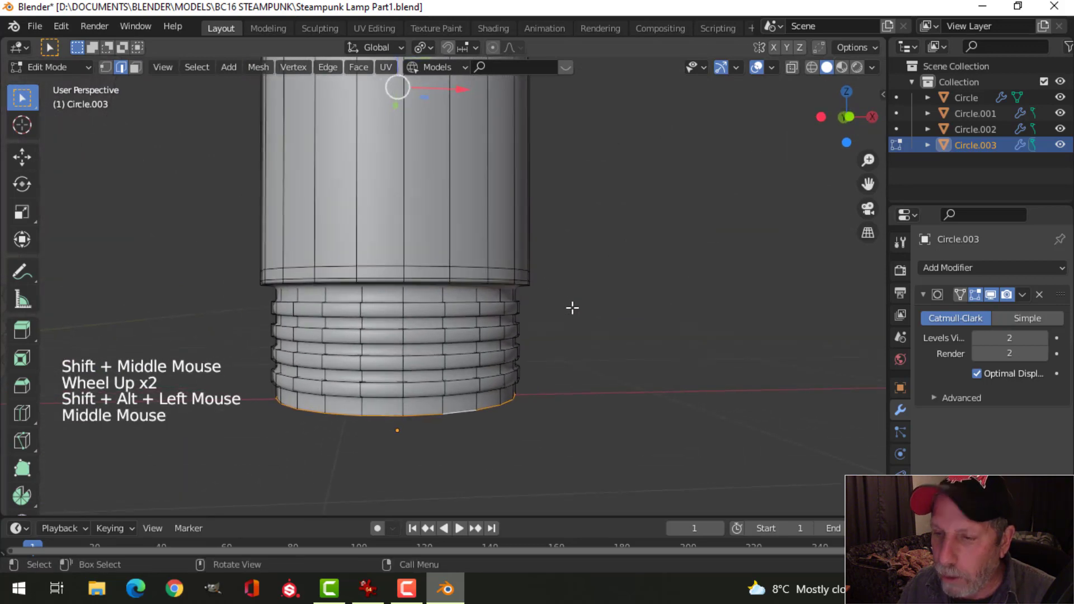
pyautogui.scroll(-1, 573, 307)
pyautogui.press('ctrl+KP_Add')
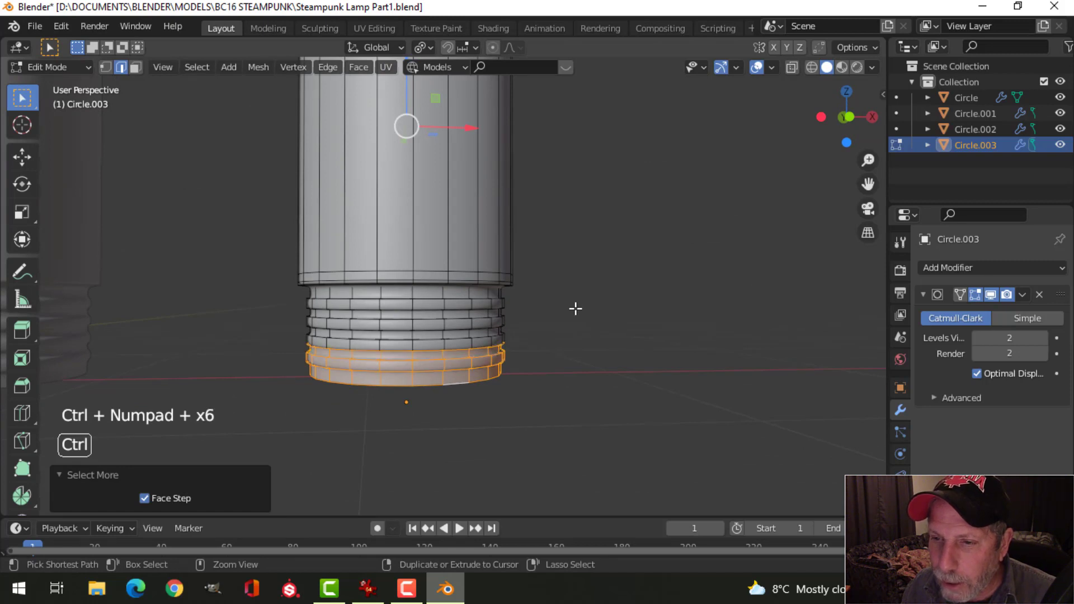
pyautogui.press('ctrl+KP_Add')
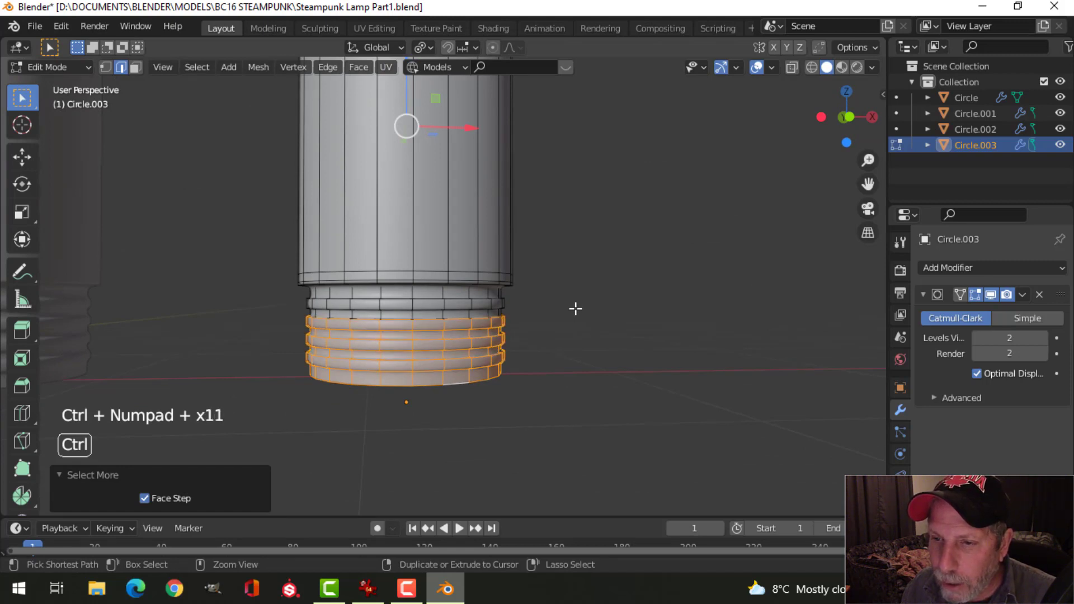
pyautogui.press('ctrl+KP_Add')
pyautogui.press('ctrl+KP_Add')
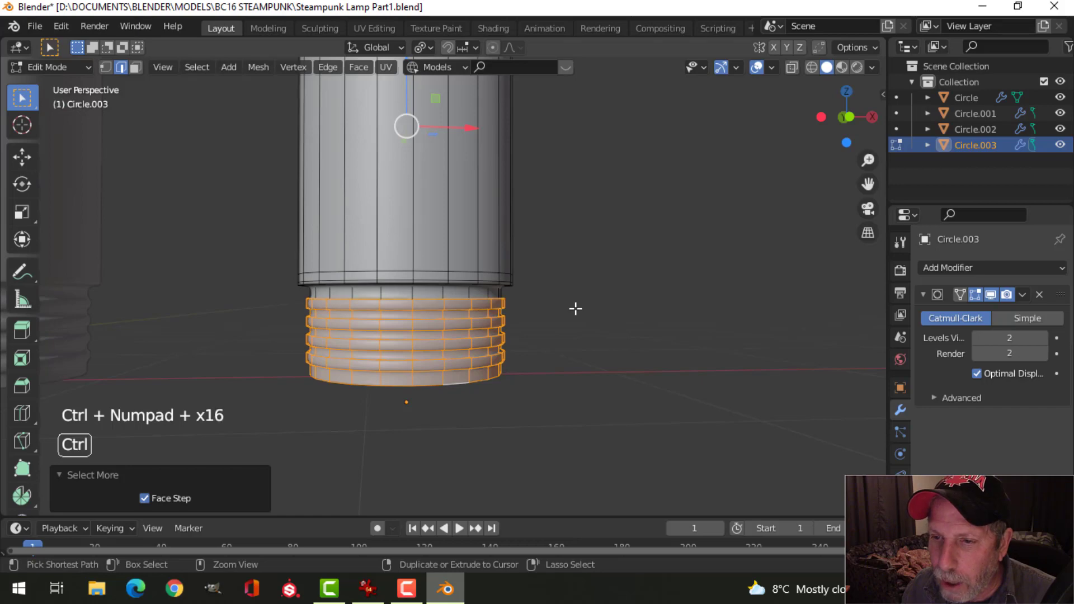
pyautogui.moveTo(573, 315); pyautogui.dragTo(542, 330, button='middle')
pyautogui.scroll(-4, 506, 279)
pyautogui.keyDown('shift'); pyautogui.moveTo(506, 279); pyautogui.dragTo(533, 265, button='middle'); pyautogui.keyUp('shift')
pyautogui.press('x')
pyautogui.click(469, 267)
# Select the edge loops around the upper and lower open ends of the remaining plain cylinder.
pyautogui.scroll(2, 510, 264)
pyautogui.moveTo(505, 310); pyautogui.dragTo(516, 299, button='middle')
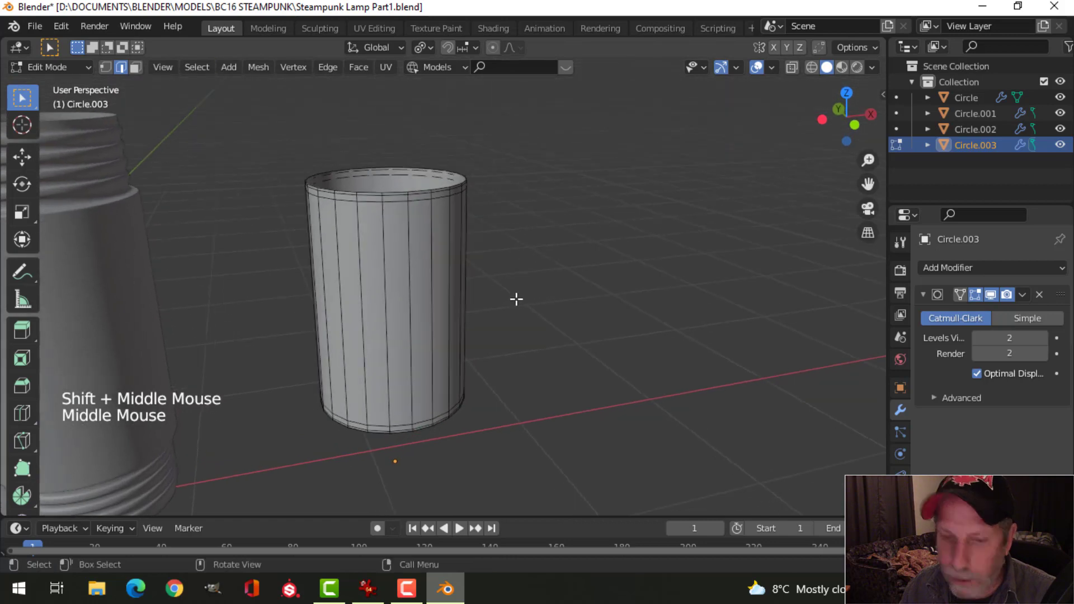
pyautogui.press('2')
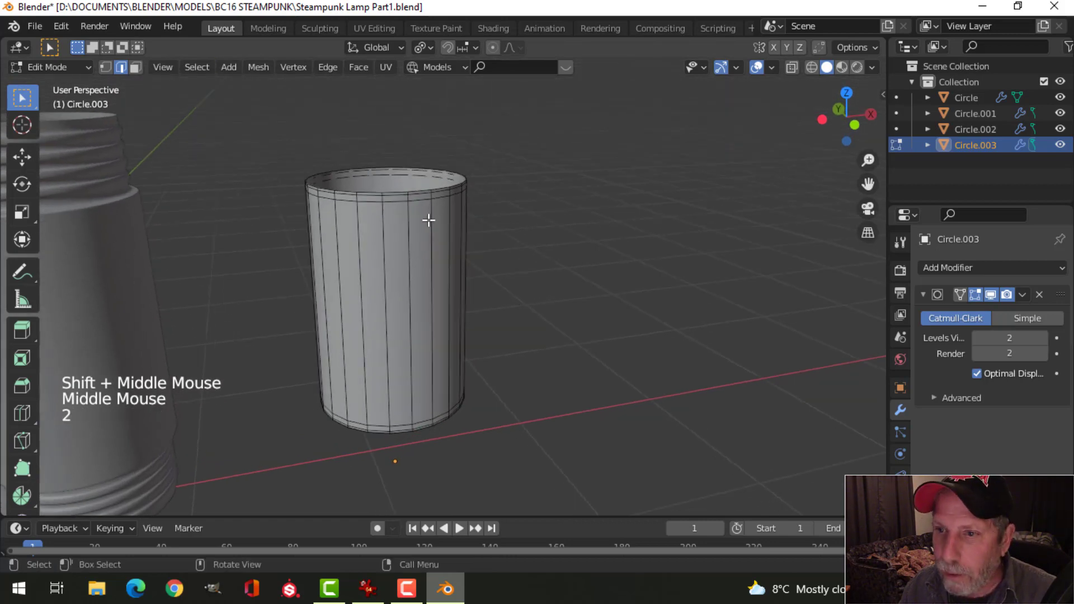
pyautogui.keyDown('alt'); pyautogui.keyDown('shift'); pyautogui.click(418, 189); pyautogui.keyUp('shift'); pyautogui.keyUp('alt')
pyautogui.scroll(-2, 448, 343)
pyautogui.moveTo(448, 343)
pyautogui.mouseDown(button='middle')
pyautogui.moveTo(446, 246)
pyautogui.moveTo(476, 358)
pyautogui.moveTo(435, 354)
pyautogui.moveTo(442, 335)
pyautogui.mouseUp(button='middle')
pyautogui.click(422, 47)
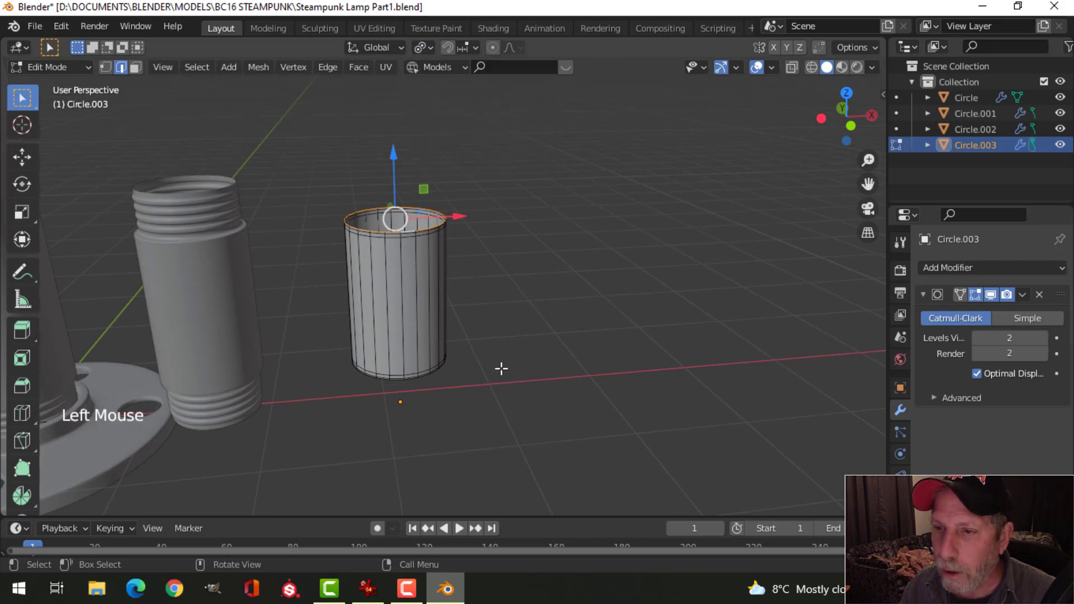
pyautogui.moveTo(501, 369); pyautogui.dragTo(510, 264, button='middle')
pyautogui.scroll(2, 435, 233)
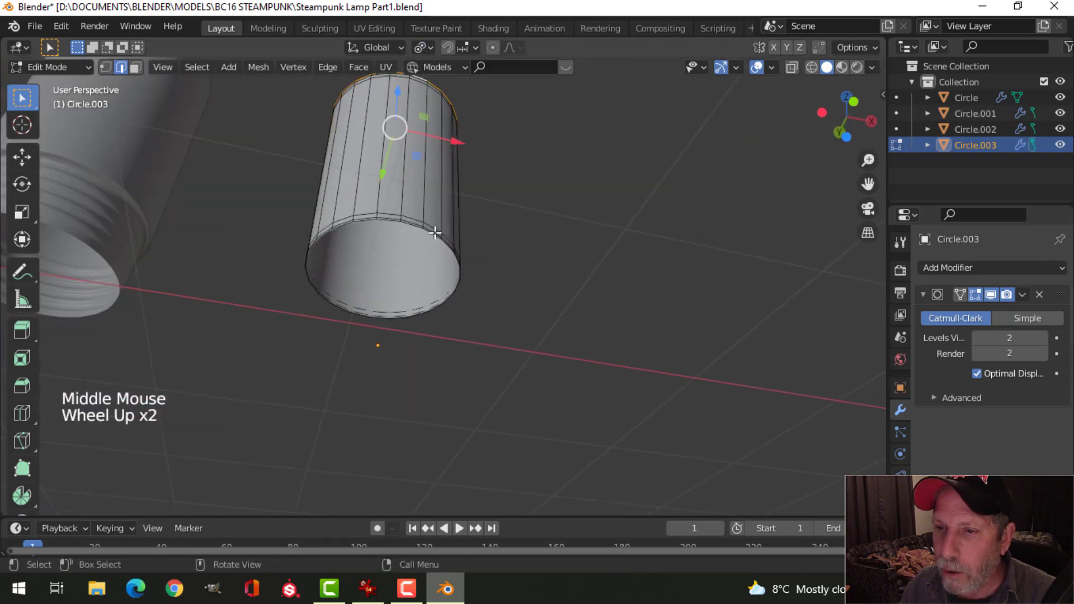
pyautogui.keyDown('alt'); pyautogui.keyDown('shift'); pyautogui.click(392, 220); pyautogui.keyUp('shift'); pyautogui.keyUp('alt')
pyautogui.moveTo(392, 220); pyautogui.dragTo(557, 346, button='middle')
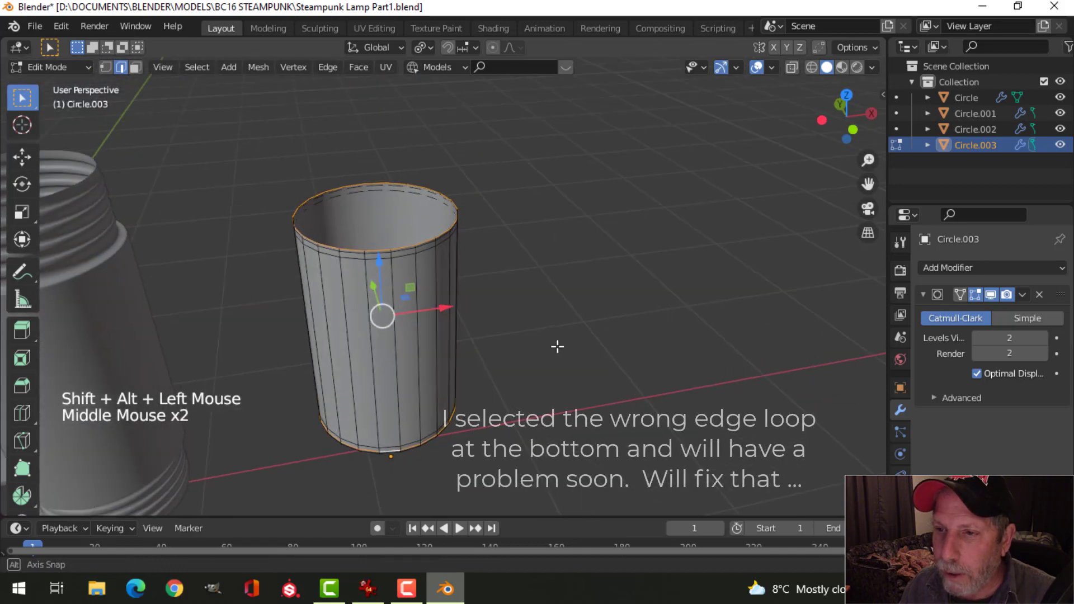
# Extrude the selected end loops and scale them inward to 0.634 to form flat ring caps.
pyautogui.press('e')
pyautogui.press('s')
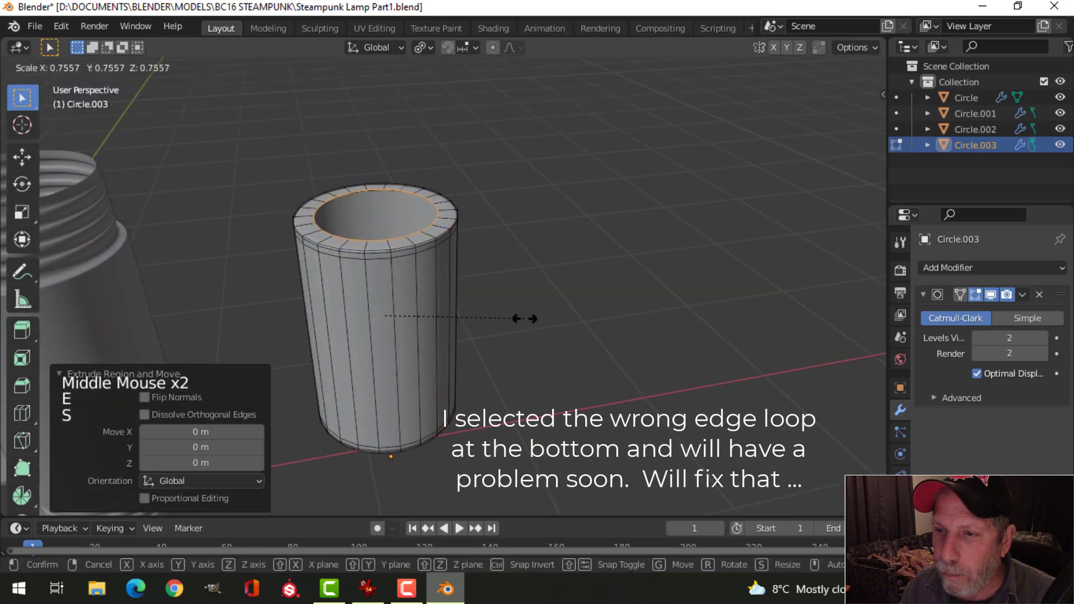
pyautogui.click(496, 319)
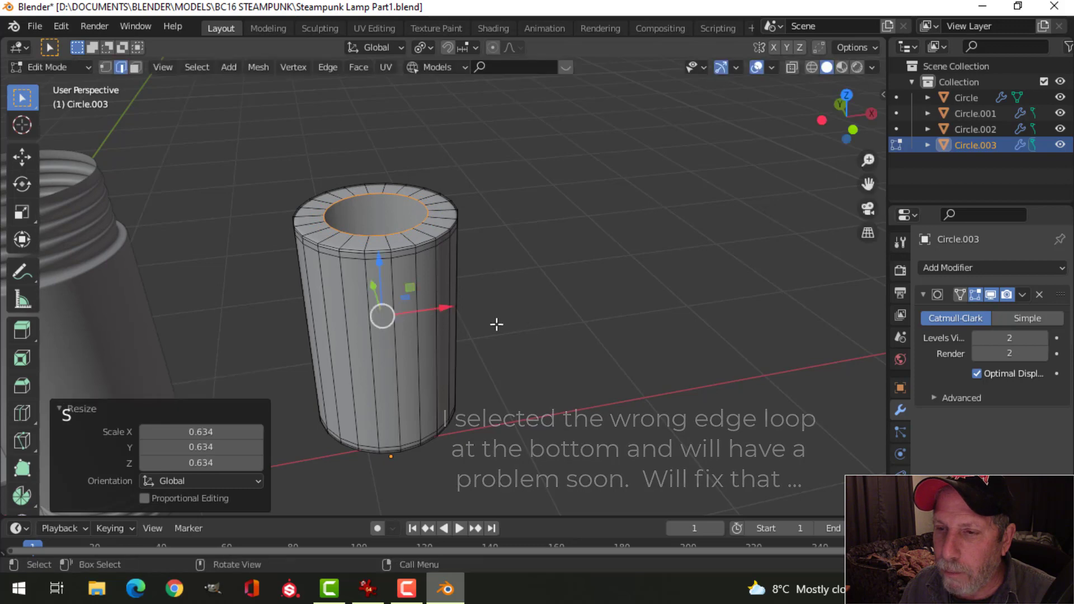
pyautogui.scroll(-3, 446, 317)
pyautogui.moveTo(446, 316); pyautogui.dragTo(469, 323, button='middle')
pyautogui.scroll(3, 480, 263)
pyautogui.scroll(-1, 487, 233)
pyautogui.moveTo(487, 232); pyautogui.dragTo(472, 319, button='middle')
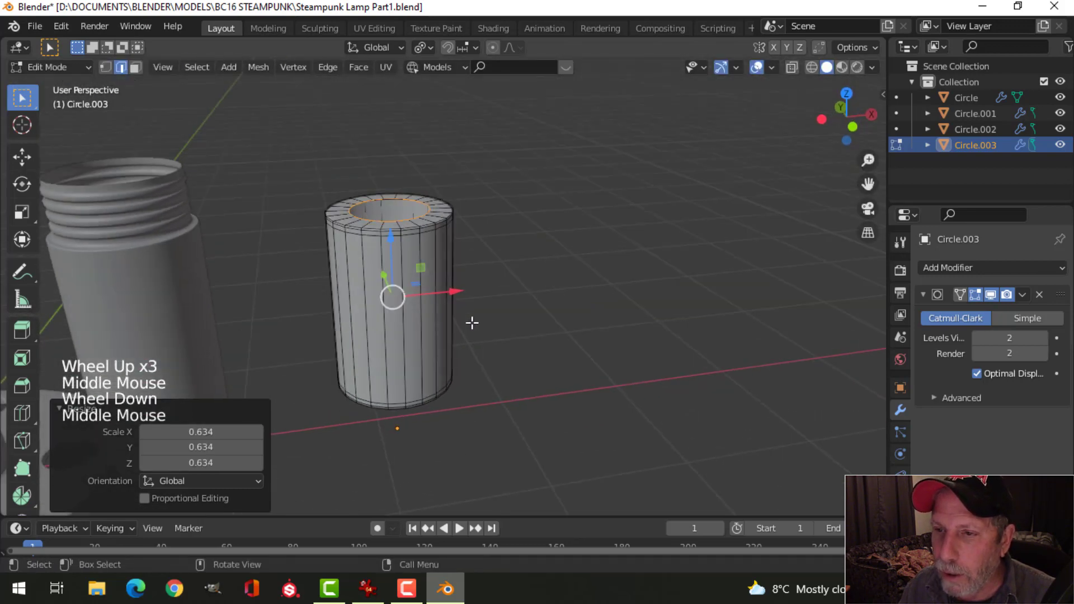
# Examine the shading of the cylinder's capped lower end in Object Mode and return to edge-select Edit Mode.
pyautogui.hotkey('alt', 'a')
pyautogui.press('Tab')
pyautogui.moveTo(492, 278); pyautogui.dragTo(395, 324, button='middle')
pyautogui.scroll(2, 455, 335)
pyautogui.hotkey('alt', 'a')
pyautogui.scroll(-3, 467, 321)
pyautogui.scroll(3, 468, 226)
pyautogui.scroll(3, 394, 331)
pyautogui.keyDown('shift'); pyautogui.moveTo(417, 359); pyautogui.dragTo(549, 305, button='middle'); pyautogui.keyUp('shift')
pyautogui.moveTo(548, 305); pyautogui.dragTo(497, 327, button='middle')
pyautogui.click(497, 327)
pyautogui.press('Tab')
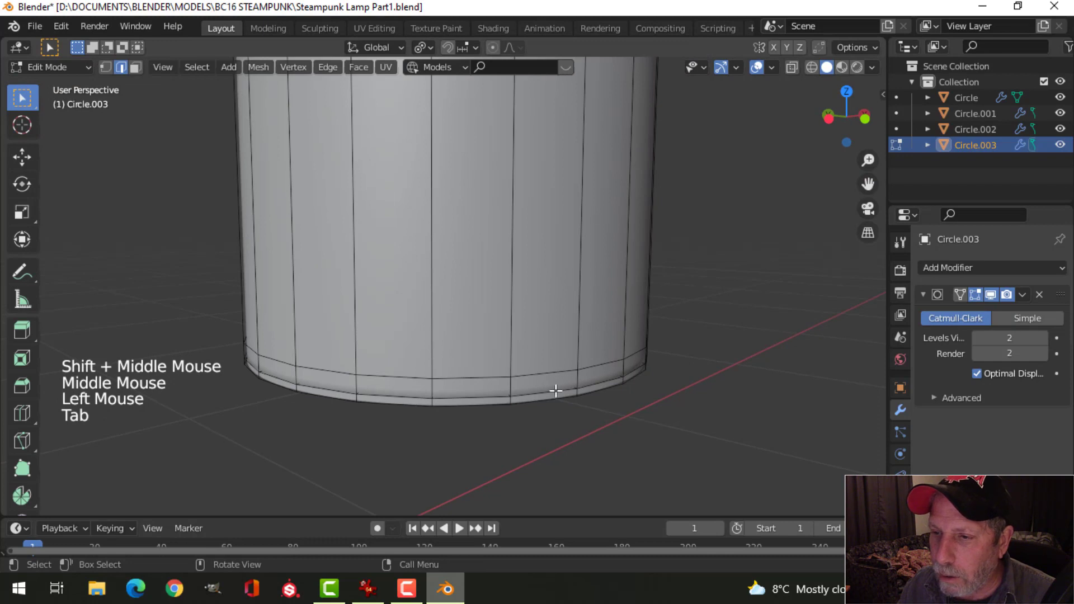
pyautogui.hotkey('alt', 'a')
pyautogui.moveTo(555, 390); pyautogui.dragTo(536, 338, button='middle')
pyautogui.press('2')
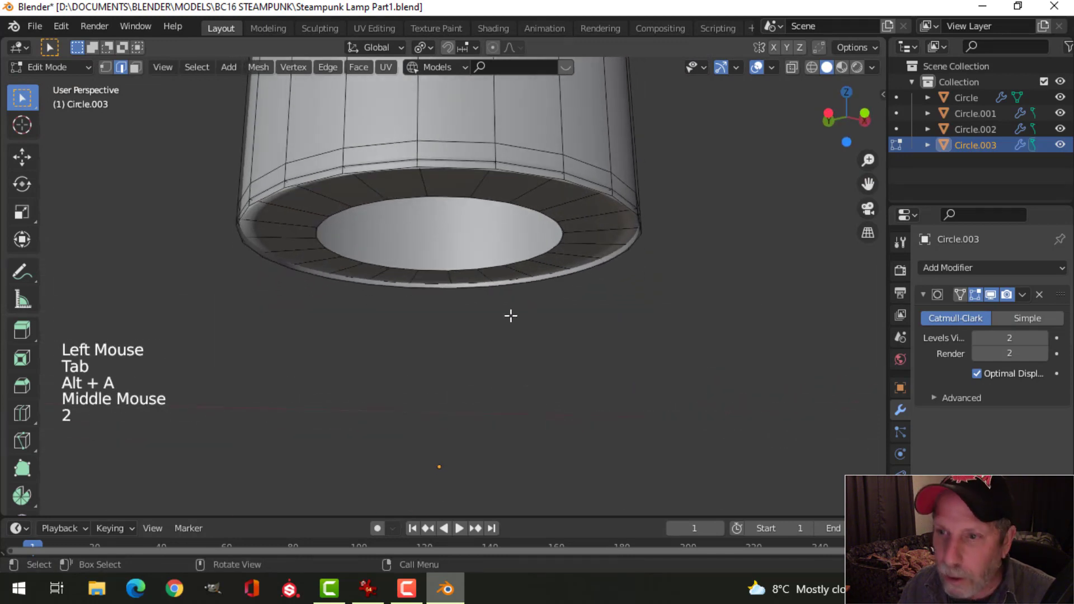
pyautogui.keyDown('alt'); pyautogui.keyDown('shift'); pyautogui.click(454, 165); pyautogui.keyUp('shift'); pyautogui.keyUp('alt')
pyautogui.scroll(-1, 506, 177)
pyautogui.hotkey('alt', 'a')
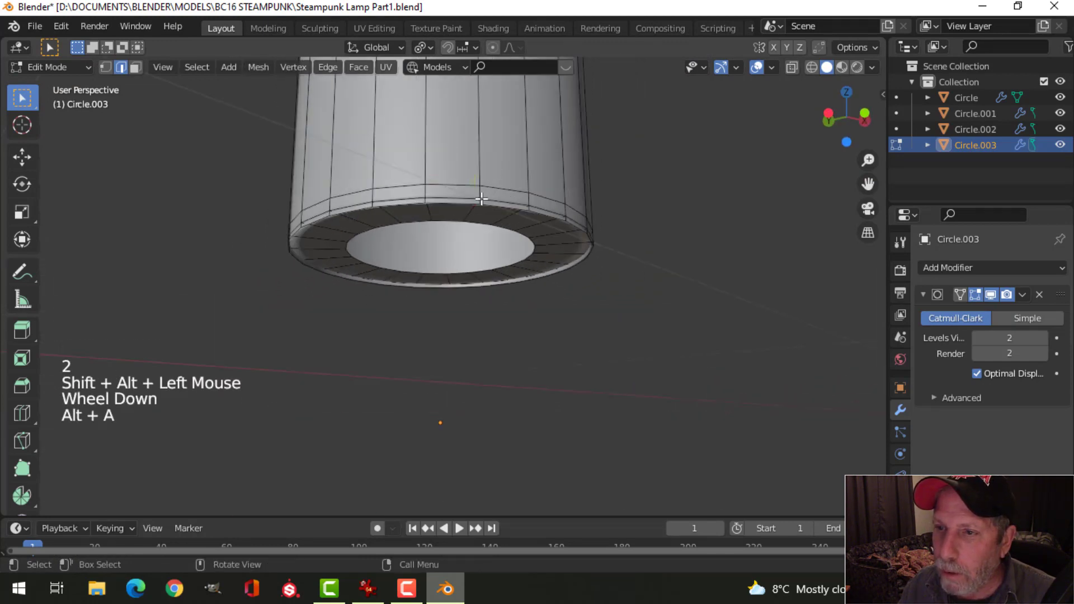
pyautogui.keyDown('alt'); pyautogui.keyDown('shift'); pyautogui.click(508, 201); pyautogui.keyUp('shift'); pyautogui.keyUp('alt')
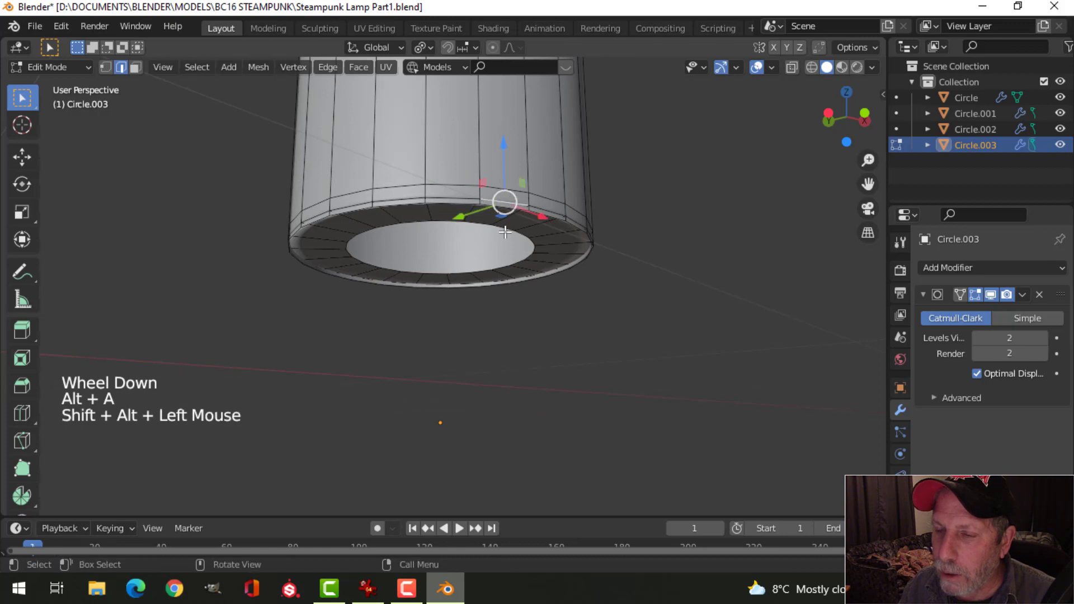
pyautogui.hotkey('alt', 'a')
# Select the lower ring cap together with the edge loops at its outer rim and delete them.
pyautogui.moveTo(462, 223); pyautogui.dragTo(534, 229, button='middle')
pyautogui.keyDown('alt'); pyautogui.keyDown('shift'); pyautogui.click(523, 184); pyautogui.keyUp('shift'); pyautogui.keyUp('alt')
pyautogui.press('ctrl+KP_Add')
pyautogui.press('ctrl+KP_Add')
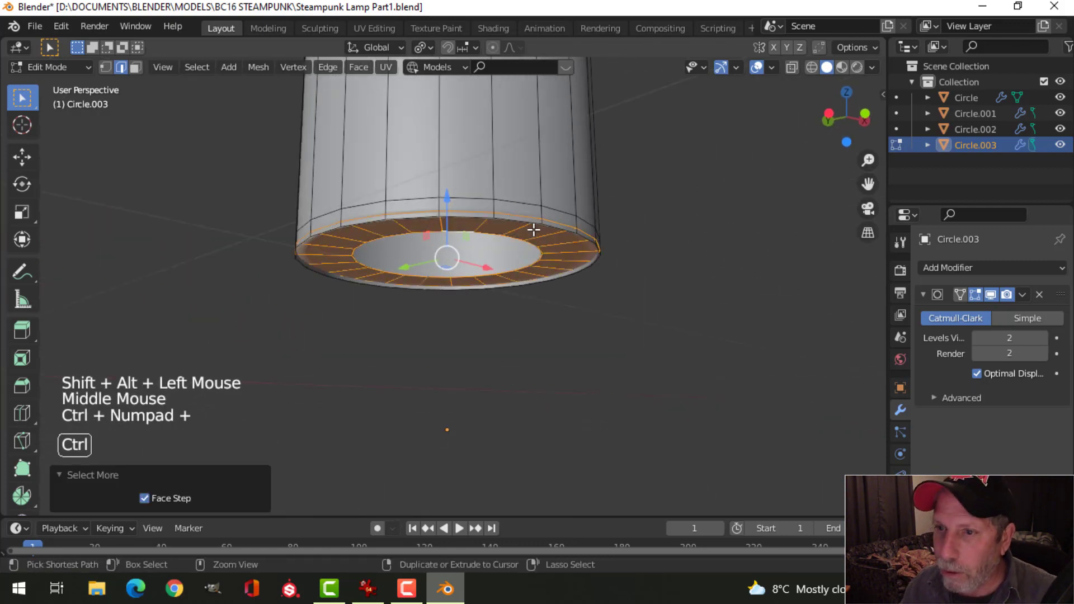
pyautogui.press('ctrl+KP_Subtract')
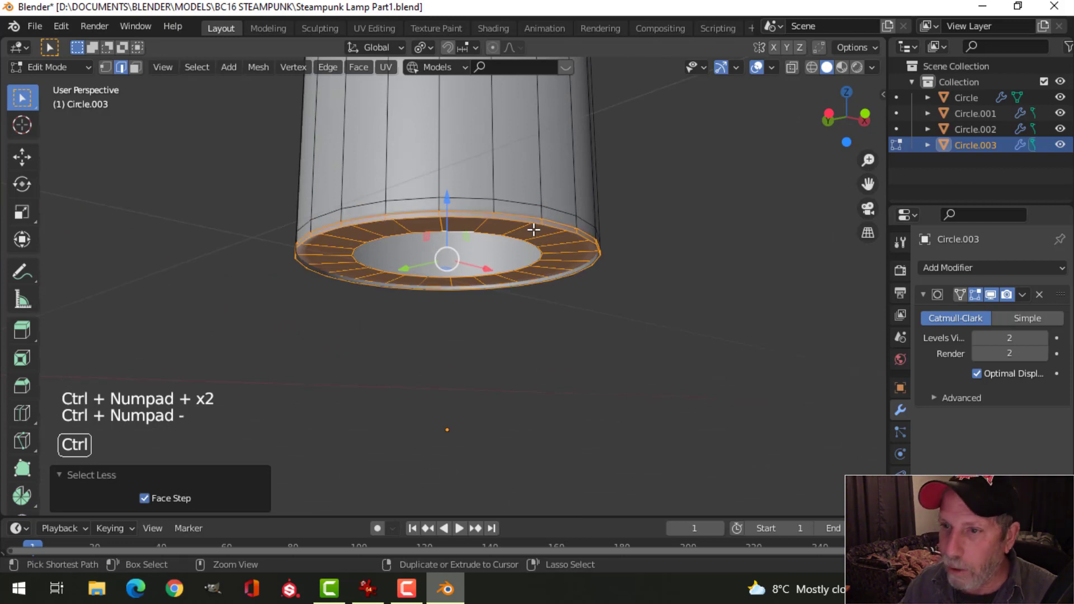
pyautogui.press('x')
pyautogui.click(529, 229)
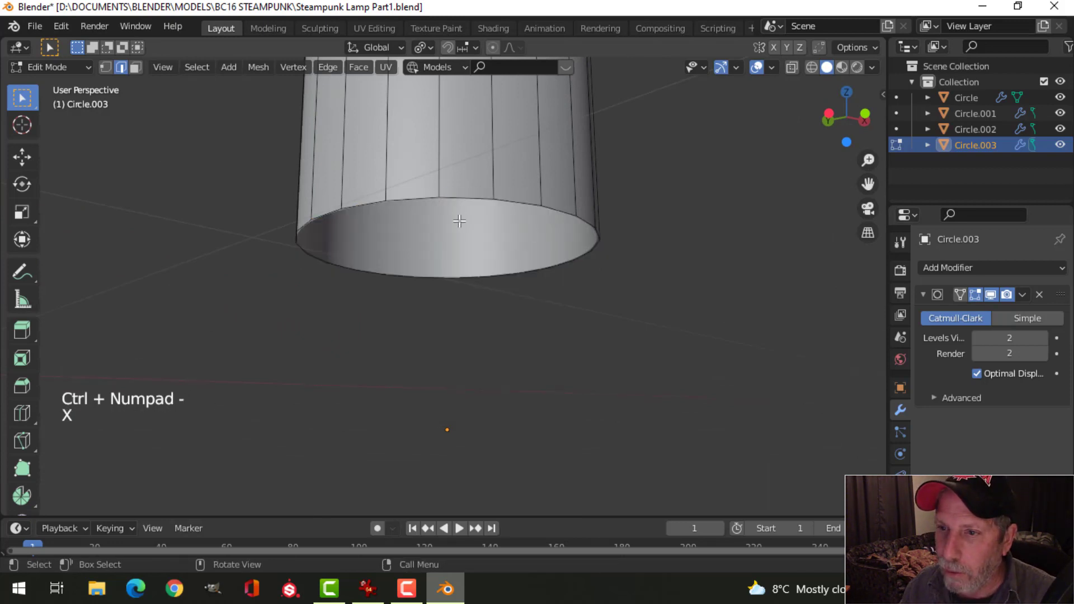
# Extrude the cylinder's open lower edge loop and scale it inward to 0.635 to rebuild the ring cap.
pyautogui.keyDown('alt'); pyautogui.keyDown('shift'); pyautogui.click(457, 198); pyautogui.keyUp('shift'); pyautogui.keyUp('alt')
pyautogui.scroll(-3, 458, 224)
pyautogui.moveTo(457, 223); pyautogui.dragTo(522, 268, button='middle')
pyautogui.press('e')
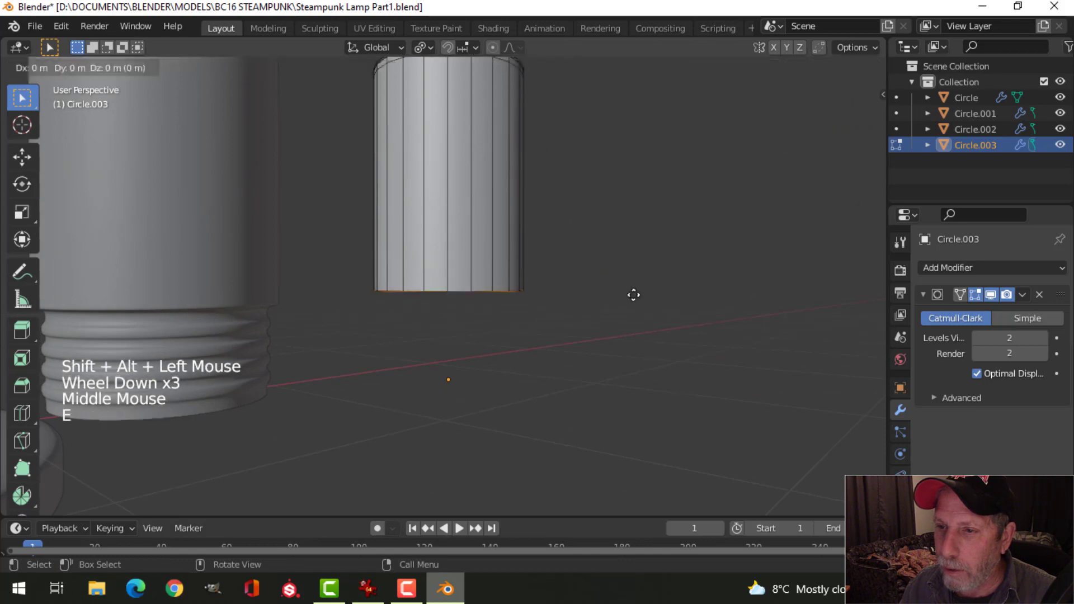
pyautogui.press('s')
pyautogui.click(568, 299)
# Add a supporting edge loop around the outer wall near the lower end and move it slightly down.
pyautogui.moveTo(568, 300); pyautogui.dragTo(439, 256, button='middle')
pyautogui.hotkey('ctrl', 'r')
pyautogui.click(440, 249)
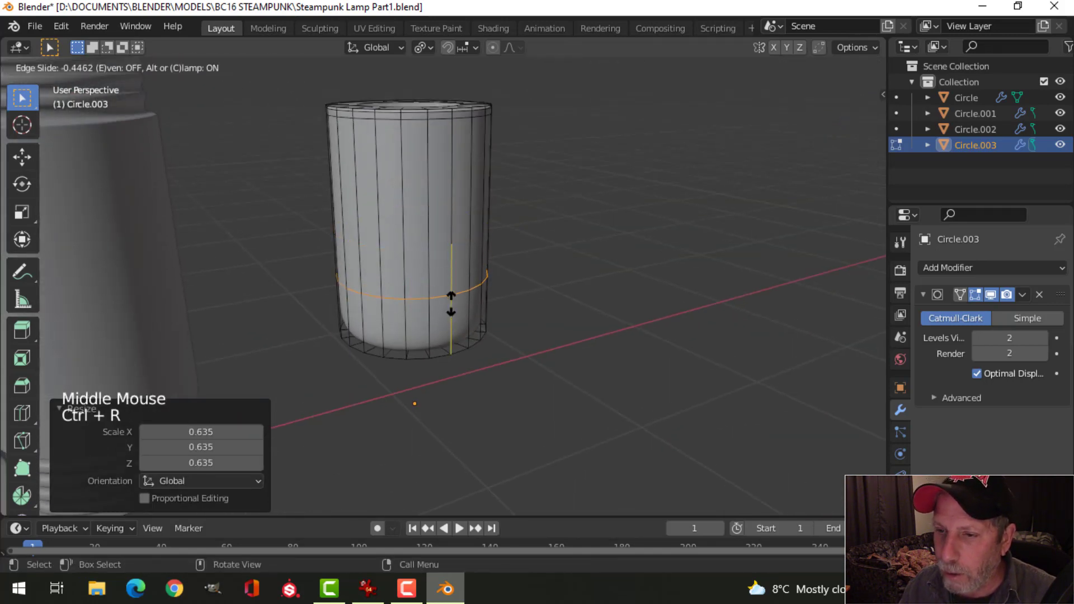
pyautogui.click(461, 358)
pyautogui.press('Tab')
pyautogui.moveTo(542, 354); pyautogui.dragTo(464, 282, button='middle')
pyautogui.hotkey('alt', 'a')
pyautogui.click(439, 263)
pyautogui.press('Tab')
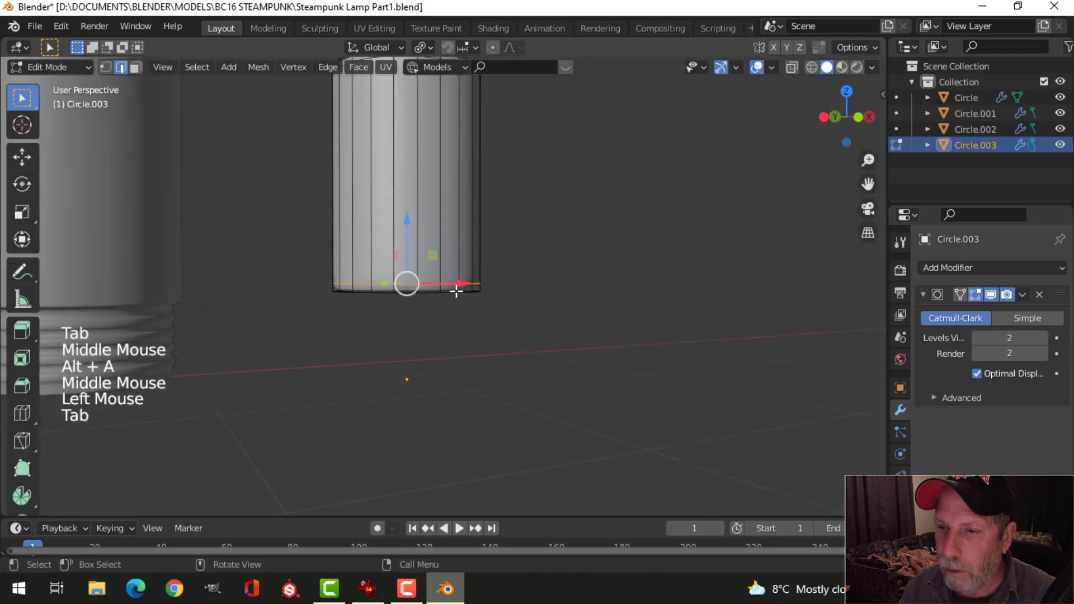
pyautogui.moveTo(410, 227); pyautogui.dragTo(410, 232)
# Add a supporting edge loop on the lower ring cap close to its outer edge and return to Object Mode.
pyautogui.moveTo(410, 232); pyautogui.dragTo(442, 249, button='middle')
pyautogui.scroll(2, 479, 287)
pyautogui.hotkey('alt', 'a')
pyautogui.hotkey('ctrl', 'r')
pyautogui.click(427, 233)
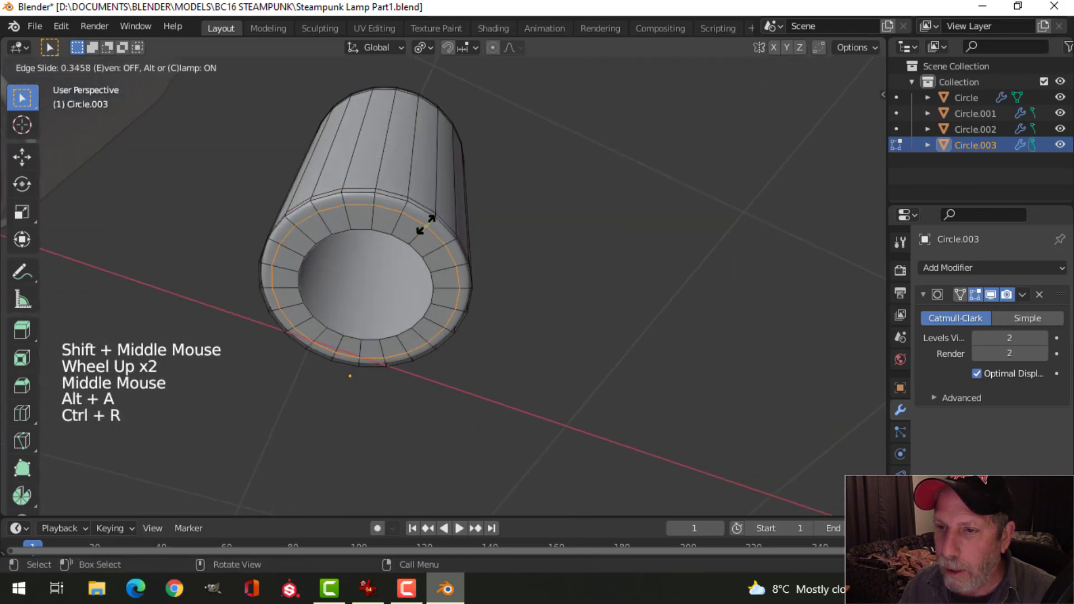
pyautogui.click(426, 219)
pyautogui.press('Tab')
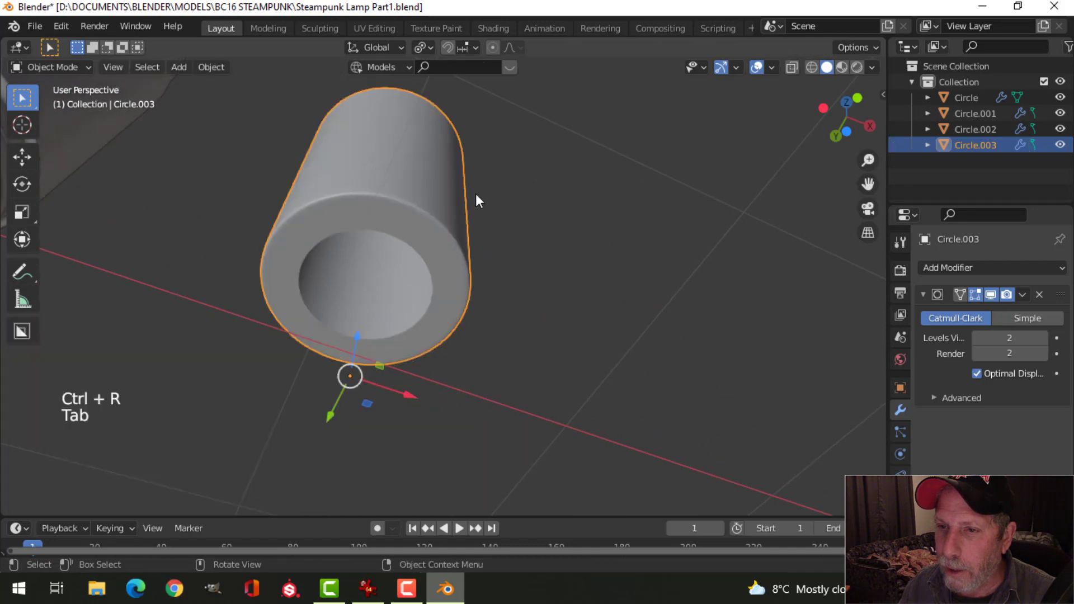
# Select the extra edge loop just below the cylinder's upper outer edge and dissolve it.
pyautogui.moveTo(475, 194); pyautogui.dragTo(491, 400, button='middle')
pyautogui.press('Tab')
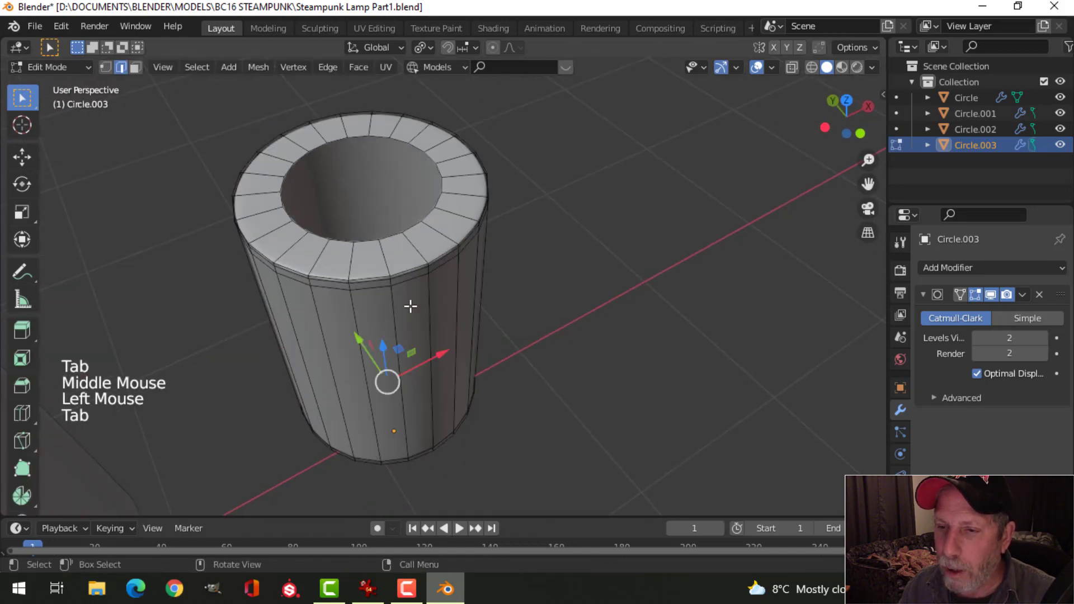
pyautogui.moveTo(410, 304)
pyautogui.mouseDown(button='middle')
pyautogui.moveTo(426, 285)
pyautogui.moveTo(408, 308)
pyautogui.mouseUp(button='middle')
pyautogui.scroll(2, 395, 293)
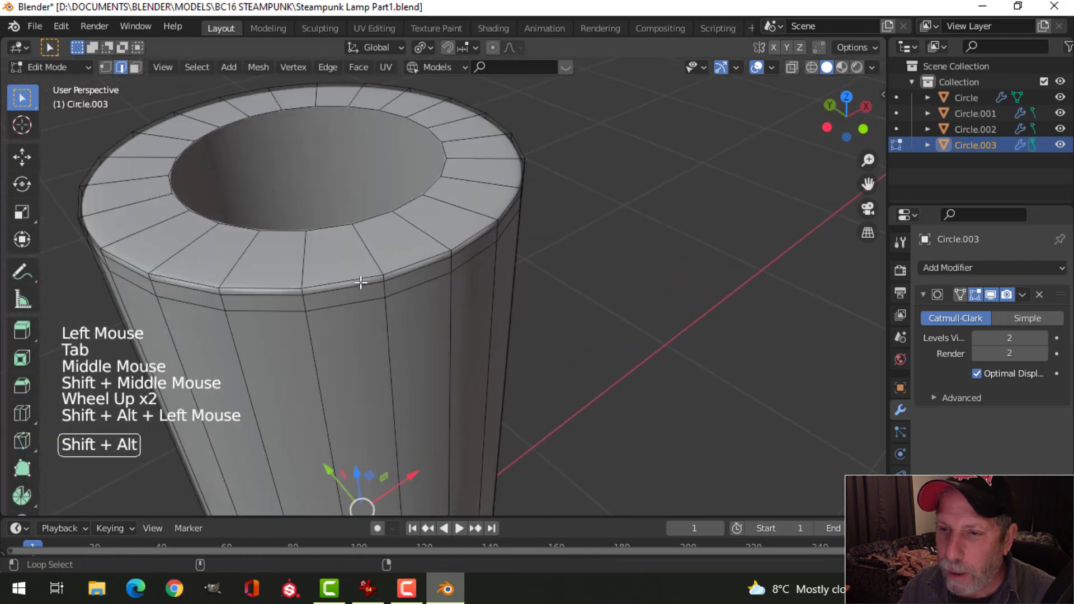
pyautogui.keyDown('alt'); pyautogui.keyDown('shift'); pyautogui.click(384, 293); pyautogui.keyUp('shift'); pyautogui.keyUp('alt')
pyautogui.hotkey('alt', 'a')
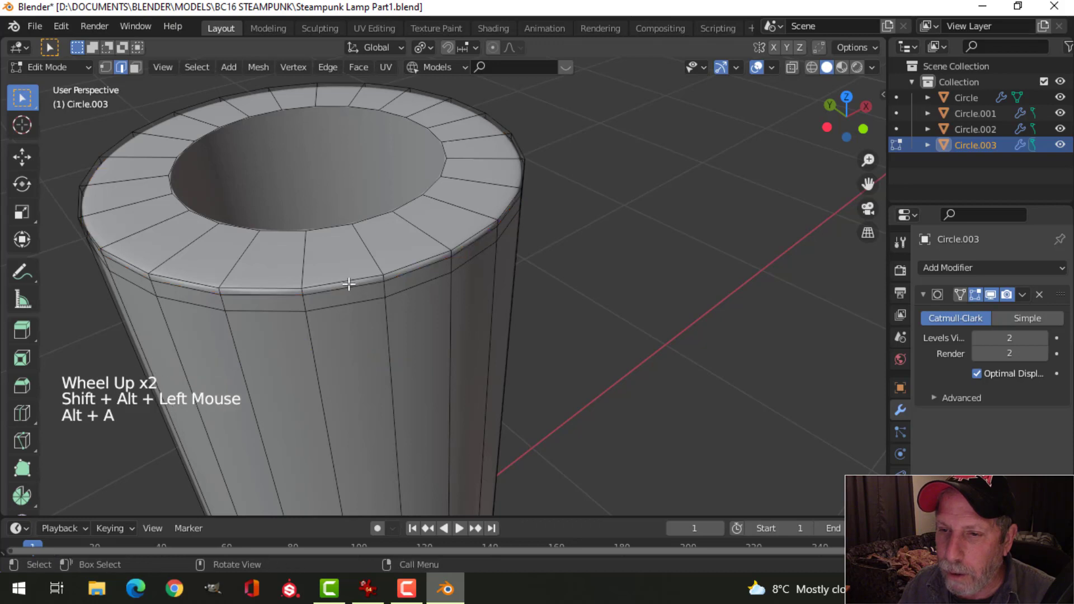
pyautogui.keyDown('alt'); pyautogui.keyDown('shift'); pyautogui.click(349, 284); pyautogui.keyUp('shift'); pyautogui.keyUp('alt')
pyautogui.press('x')
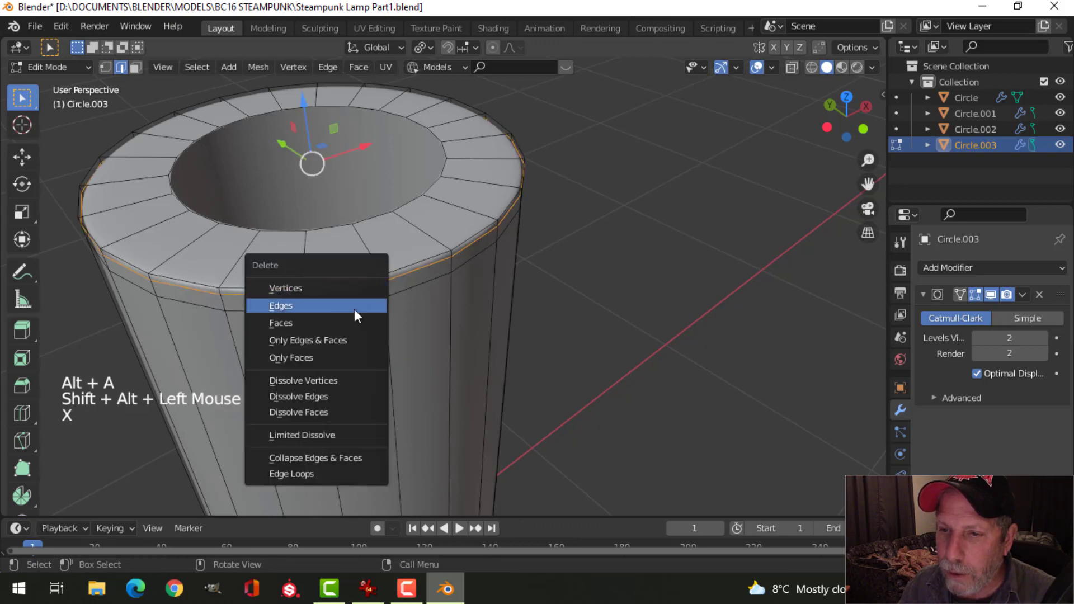
pyautogui.click(348, 396)
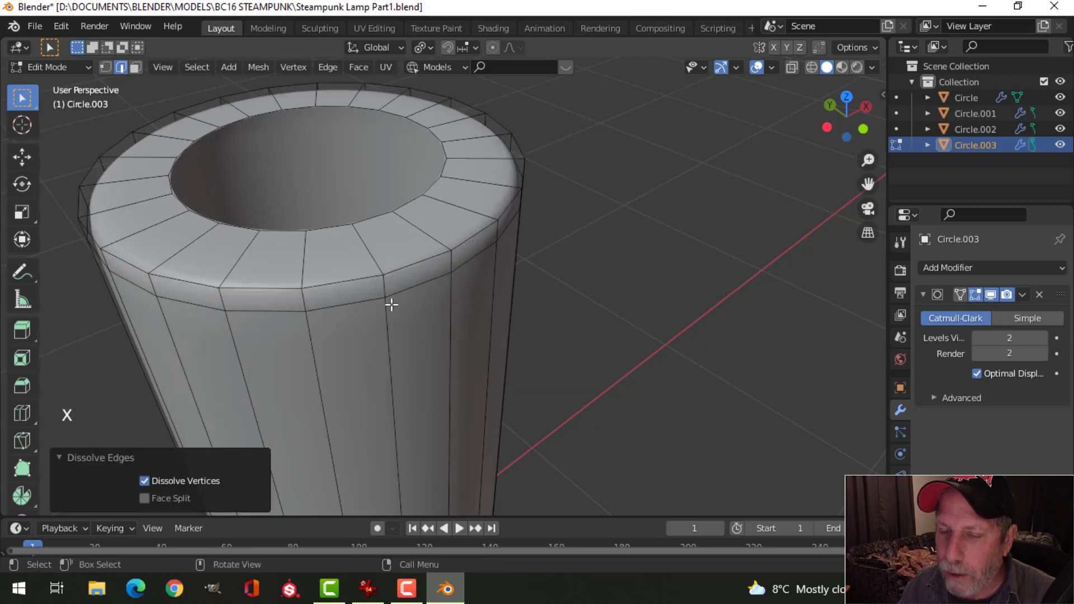
# Select the outer wall's edge loop nearest the upper end and move it up about 0.022 m along Z.
pyautogui.moveTo(391, 305); pyautogui.dragTo(436, 216, button='middle')
pyautogui.scroll(-2, 439, 285)
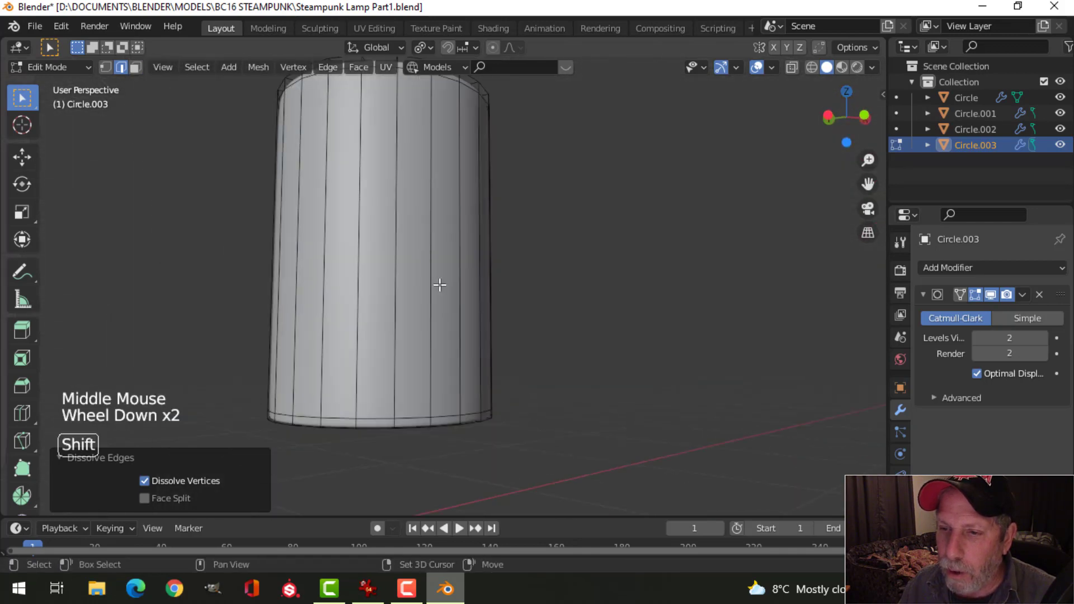
pyautogui.keyDown('shift'); pyautogui.moveTo(440, 284); pyautogui.dragTo(386, 317, button='middle'); pyautogui.keyUp('shift')
pyautogui.keyDown('alt'); pyautogui.keyDown('shift'); pyautogui.click(384, 252); pyautogui.keyUp('shift'); pyautogui.keyUp('alt')
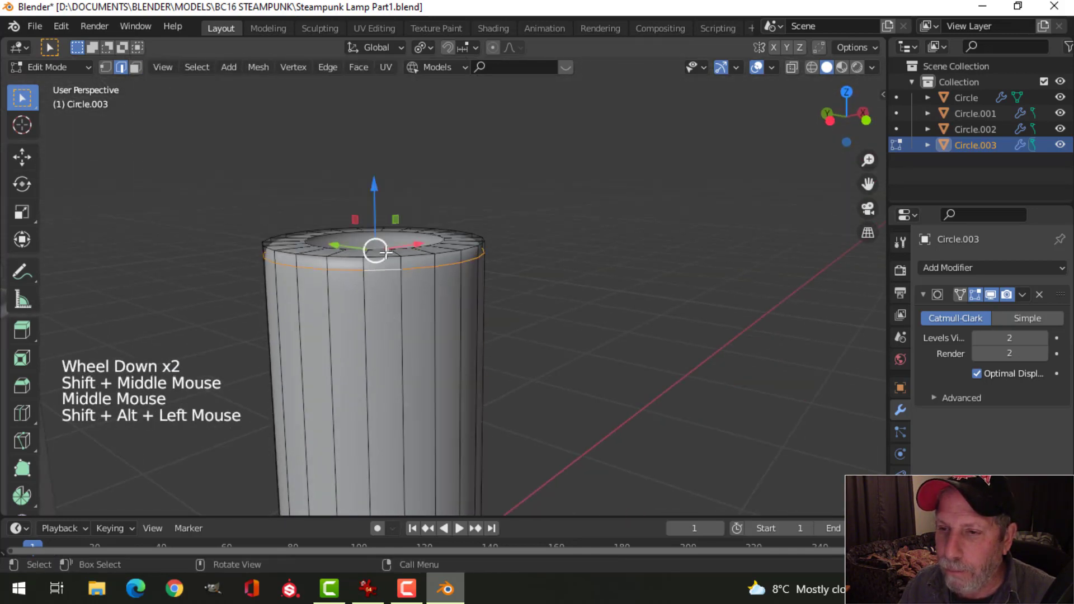
pyautogui.moveTo(374, 187); pyautogui.dragTo(368, 183)
# Add a supporting edge loop on the upper ring cap near its outer edge and return to Object Mode.
pyautogui.moveTo(368, 184); pyautogui.dragTo(493, 343, button='middle')
pyautogui.hotkey('ctrl', 'r')
pyautogui.click(450, 341)
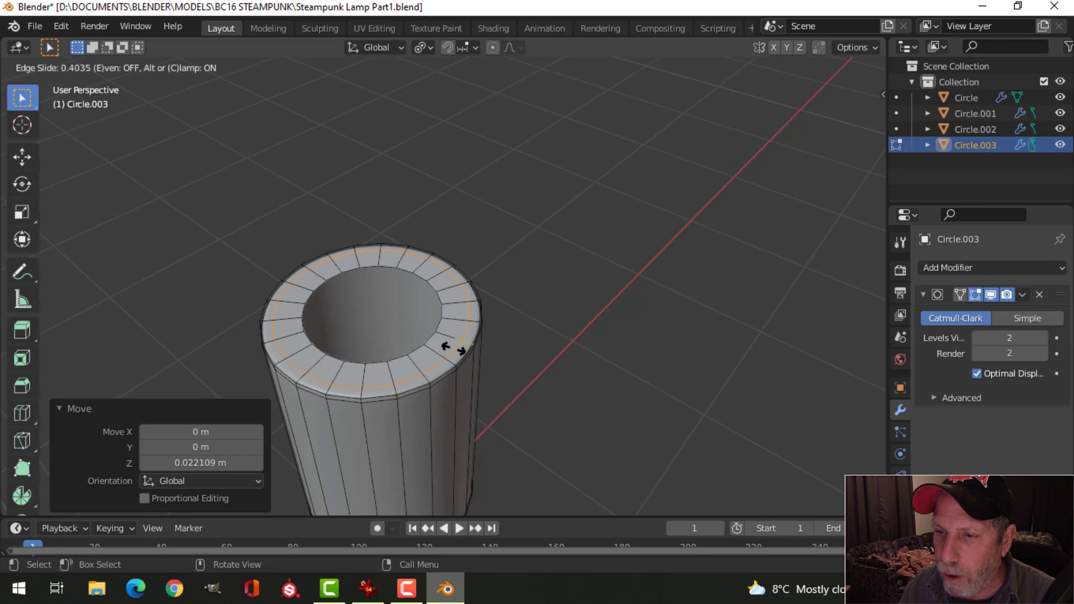
pyautogui.press('Tab')
# Inspect the plain cylinder beside the threaded pipes, including in front view, and switch to the lamp photo in IrfanView.
pyautogui.moveTo(523, 420); pyautogui.dragTo(450, 315, button='middle')
pyautogui.scroll(-3, 451, 384)
pyautogui.hotkey('alt', 'a')
pyautogui.scroll(2, 435, 381)
pyautogui.scroll(-2, 434, 374)
pyautogui.keyDown('shift'); pyautogui.moveTo(435, 375); pyautogui.dragTo(462, 330, button='middle'); pyautogui.keyUp('shift')
pyautogui.scroll(-1, 466, 332)
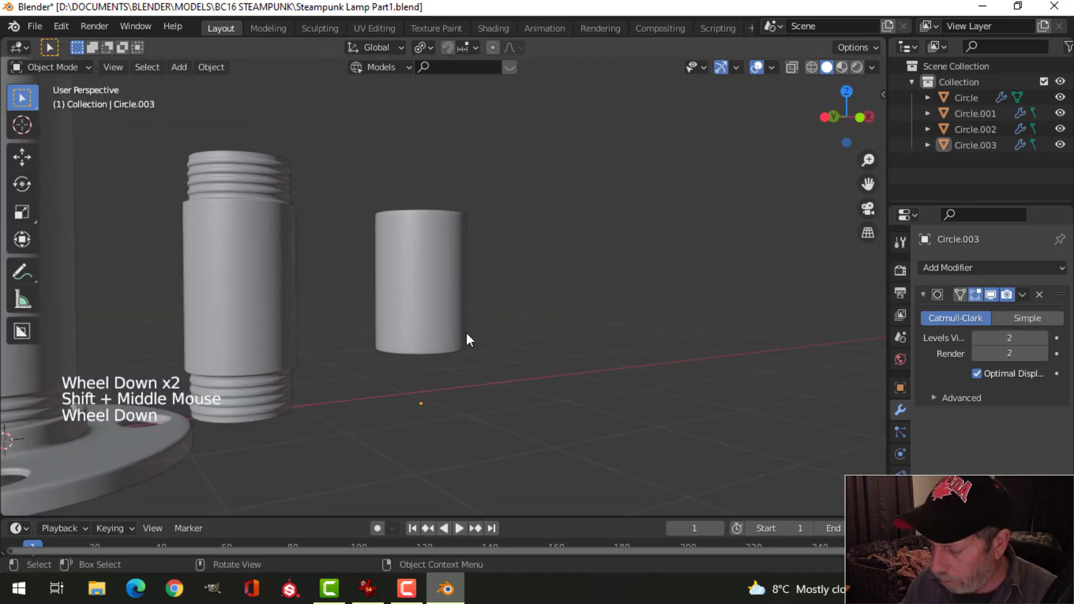
pyautogui.press('KP_1')
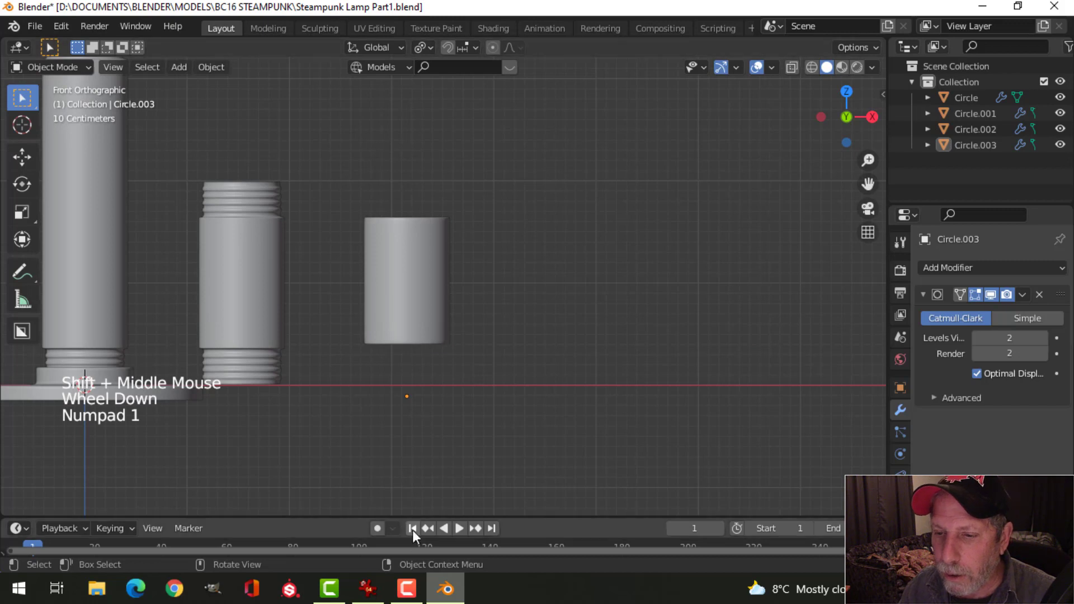
pyautogui.click(367, 588)
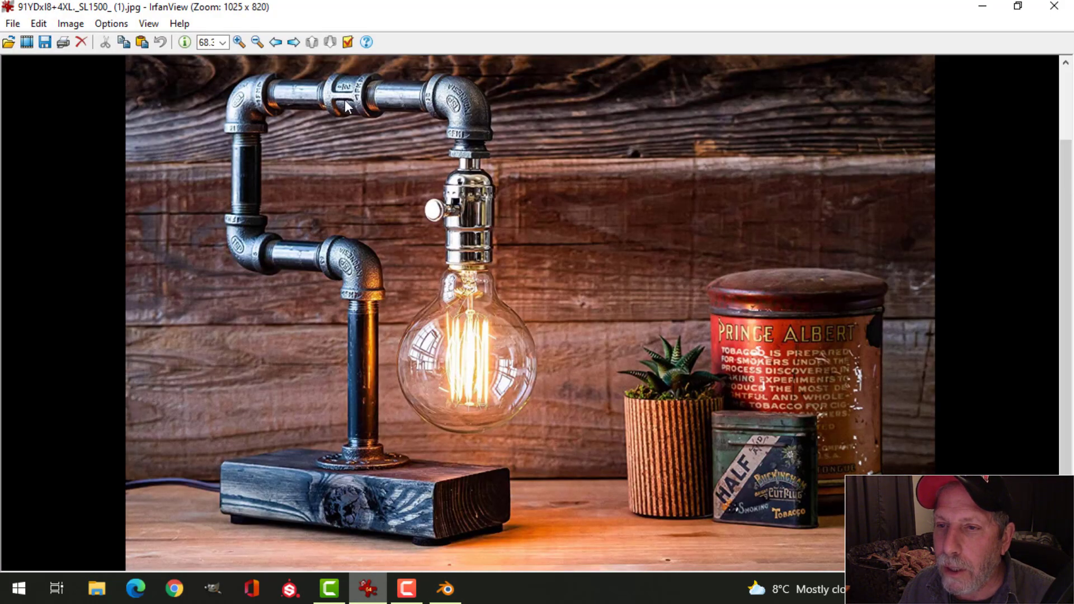
# Switch back to Blender and open the plain cylinder's mesh for editing with nothing selected.
pyautogui.click(447, 590)
pyautogui.click(436, 294)
pyautogui.press('Tab')
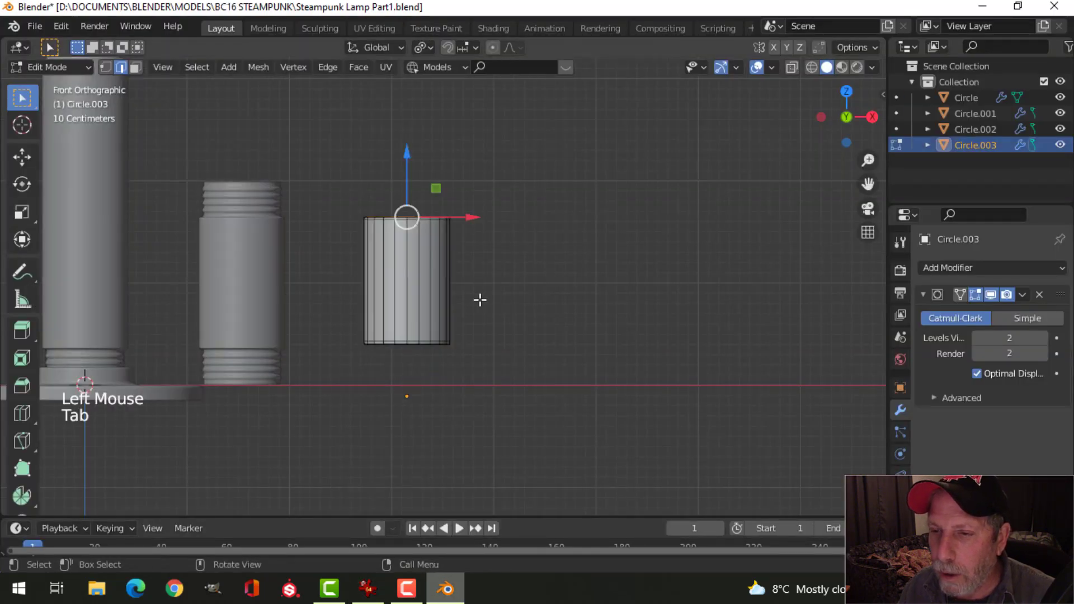
pyautogui.scroll(3, 480, 300)
pyautogui.hotkey('alt', 'a')
pyautogui.keyDown('shift'); pyautogui.moveTo(455, 275); pyautogui.dragTo(482, 264, button='middle'); pyautogui.keyUp('shift')
# Add a centred edge loop around the cylinder, bevel it to about 0.469 m wide, and clear the selection.
pyautogui.hotkey('ctrl', 'r')
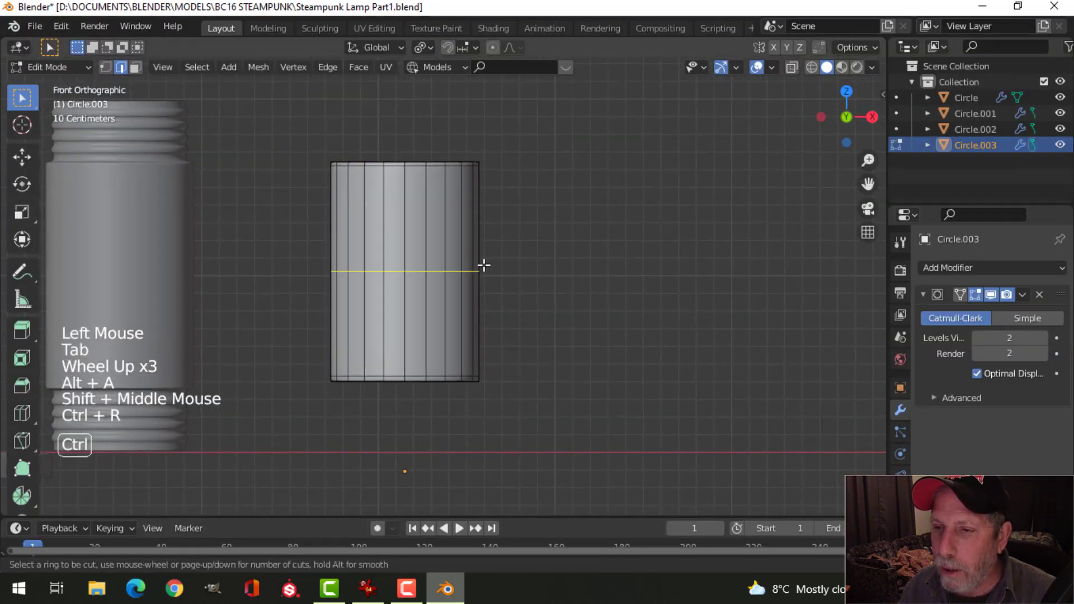
pyautogui.click(484, 265)
pyautogui.rightClick(484, 265)
pyautogui.hotkey('ctrl', 'b')
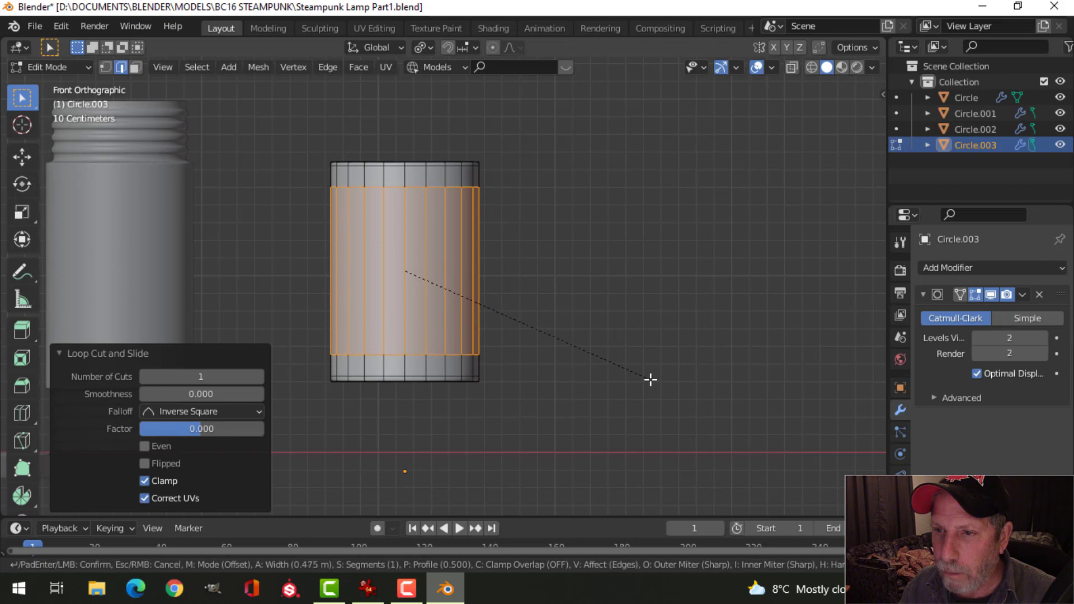
pyautogui.click(649, 376)
pyautogui.scroll(2, 513, 232)
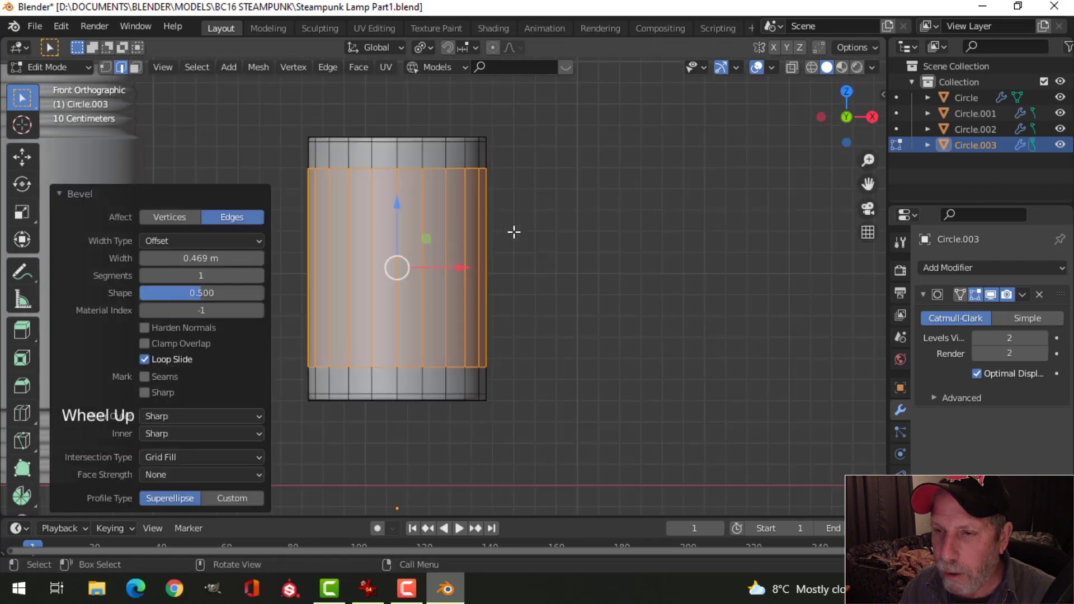
pyautogui.scroll(-1, 514, 231)
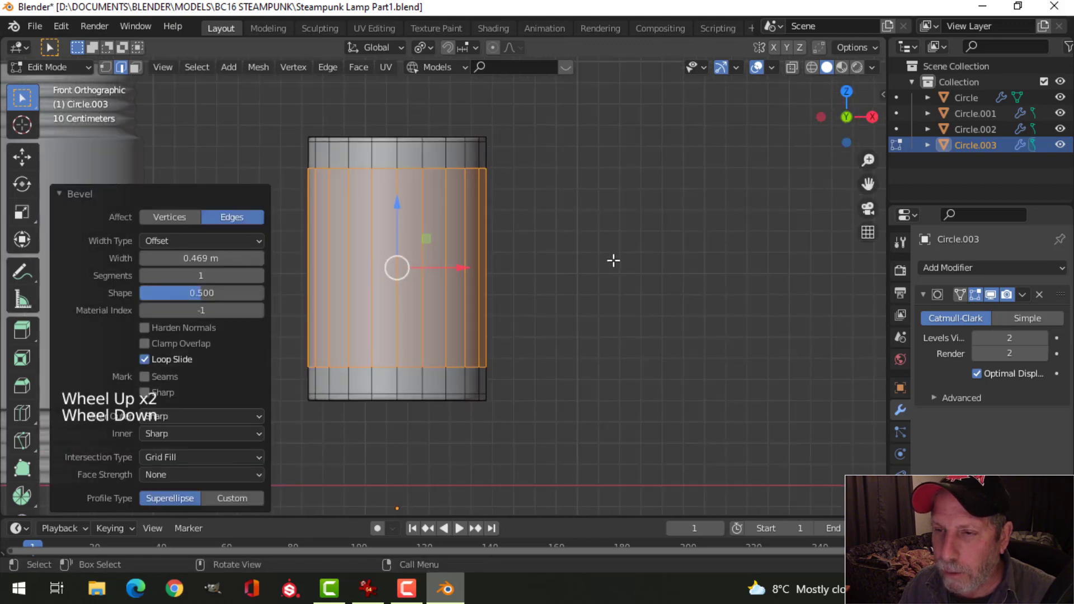
pyautogui.hotkey('alt', 'a')
# Compare the banded cylinder with the pipe coupling in the IrfanView lamp photo and return to Blender.
pyautogui.moveTo(600, 271); pyautogui.dragTo(554, 288, button='middle')
pyautogui.scroll(-3, 569, 287)
pyautogui.hotkey('alt', 'Tab')
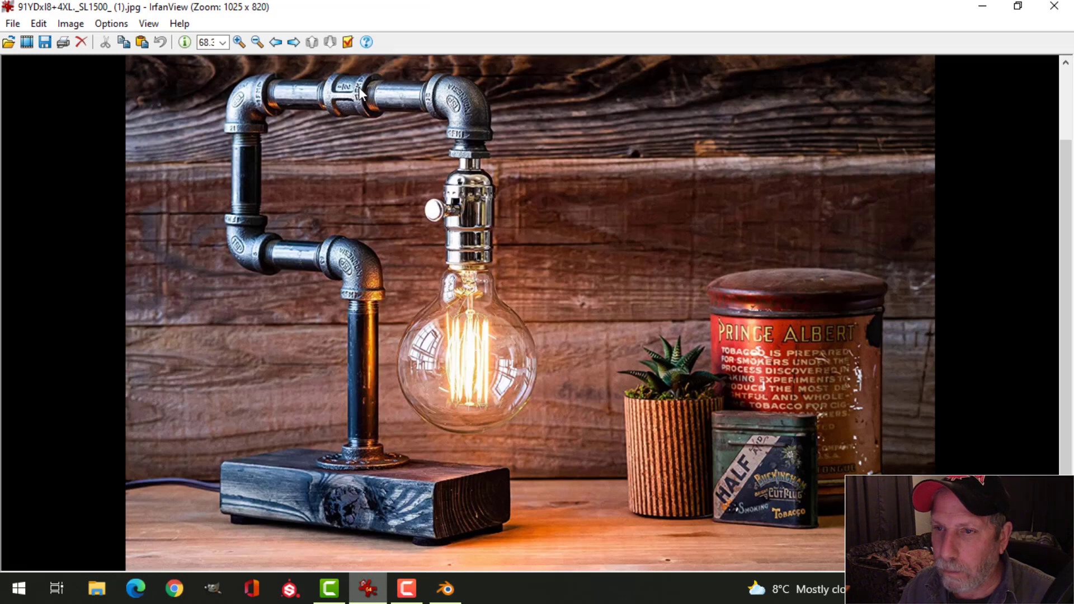
pyautogui.click(447, 590)
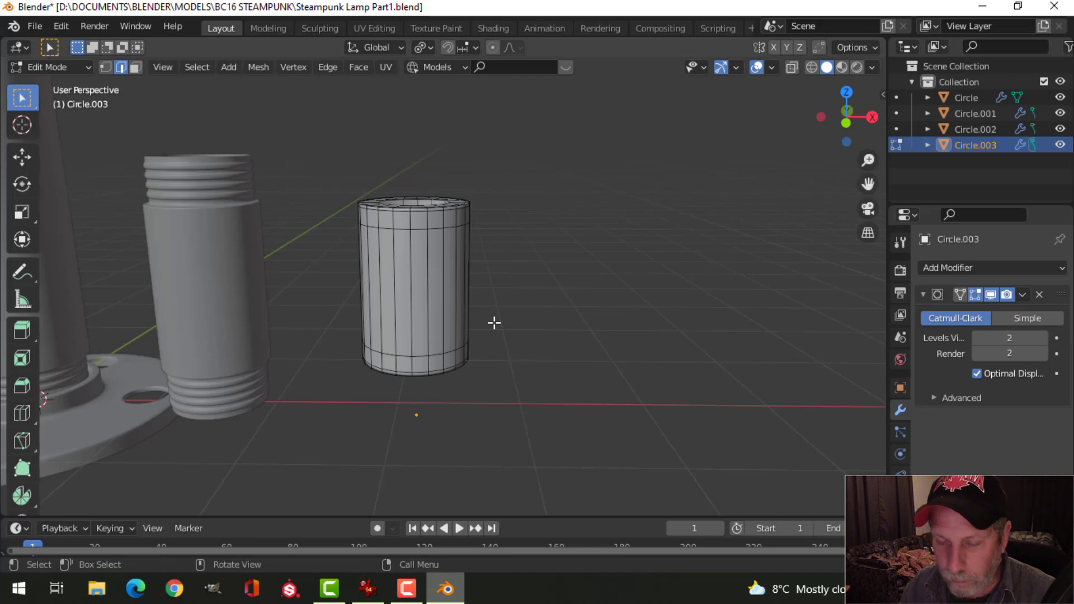
pyautogui.press('3')
pyautogui.keyDown('alt'); pyautogui.keyDown('shift'); pyautogui.click(411, 223); pyautogui.keyUp('shift'); pyautogui.keyUp('alt')
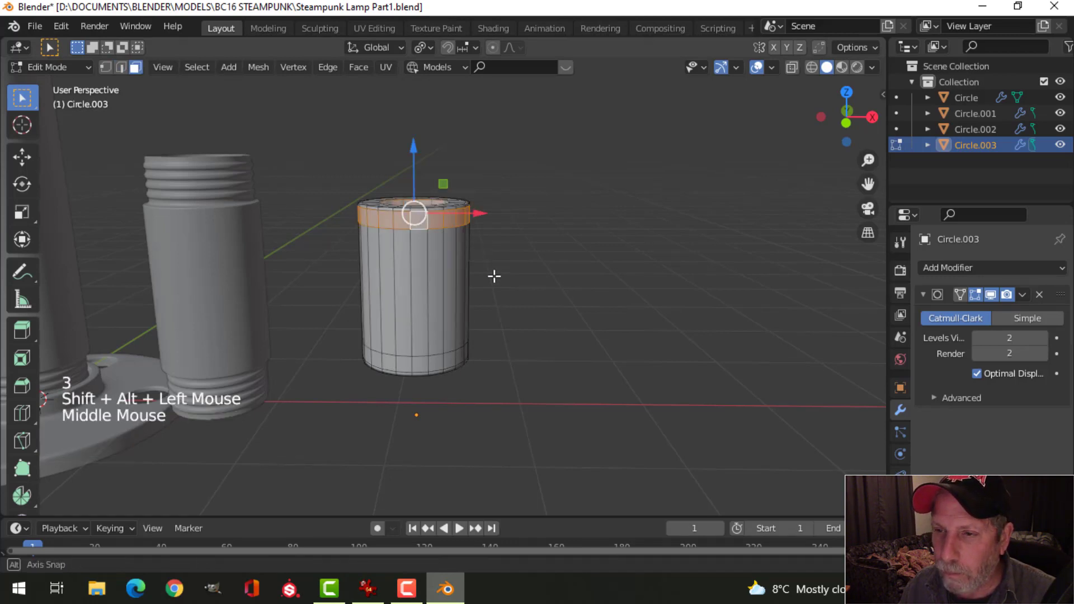
pyautogui.moveTo(494, 275); pyautogui.dragTo(477, 264, button='middle')
pyautogui.scroll(2, 477, 264)
pyautogui.hotkey('alt', 'a')
# Select the supporting edge loops next to the cylinder's upper and lower outer edges and dissolve them.
pyautogui.scroll(1, 429, 290)
pyautogui.keyDown('shift'); pyautogui.moveTo(410, 235); pyautogui.dragTo(438, 275, button='middle'); pyautogui.keyUp('shift')
pyautogui.scroll(2, 429, 290)
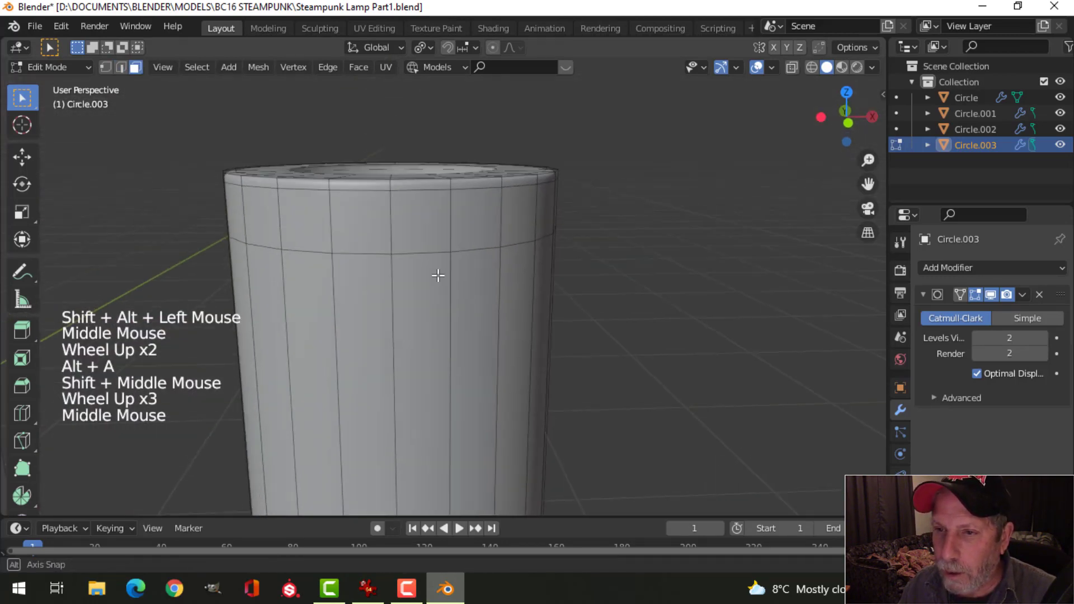
pyautogui.press('2')
pyautogui.keyDown('alt'); pyautogui.keyDown('shift'); pyautogui.click(371, 185); pyautogui.keyUp('shift'); pyautogui.keyUp('alt')
pyautogui.scroll(-3, 445, 317)
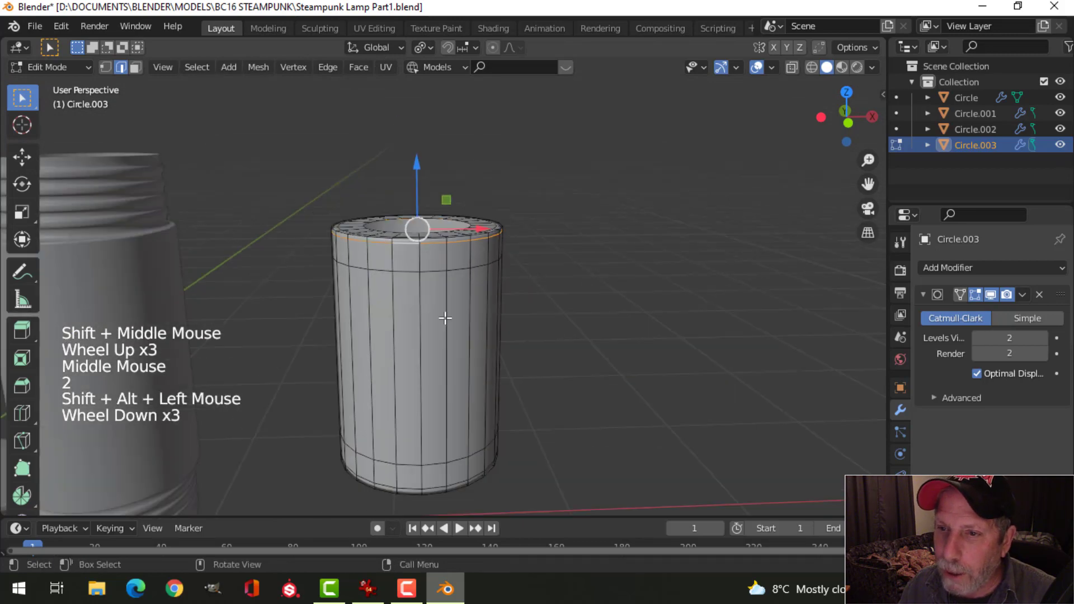
pyautogui.keyDown('shift'); pyautogui.moveTo(446, 316); pyautogui.dragTo(438, 224, button='middle'); pyautogui.keyUp('shift')
pyautogui.scroll(3, 438, 224)
pyautogui.keyDown('alt'); pyautogui.keyDown('shift'); pyautogui.click(384, 354); pyautogui.keyUp('shift'); pyautogui.keyUp('alt')
pyautogui.press('x')
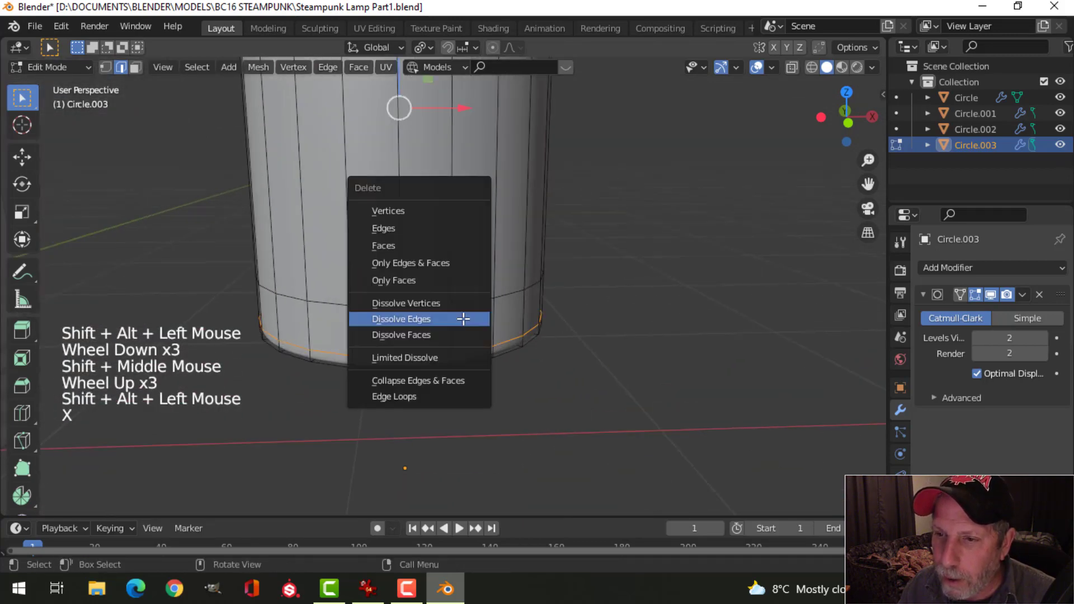
pyautogui.click(463, 316)
pyautogui.moveTo(513, 307)
pyautogui.mouseDown(button='middle')
pyautogui.moveTo(509, 220)
pyautogui.moveTo(523, 302)
pyautogui.mouseUp(button='middle')
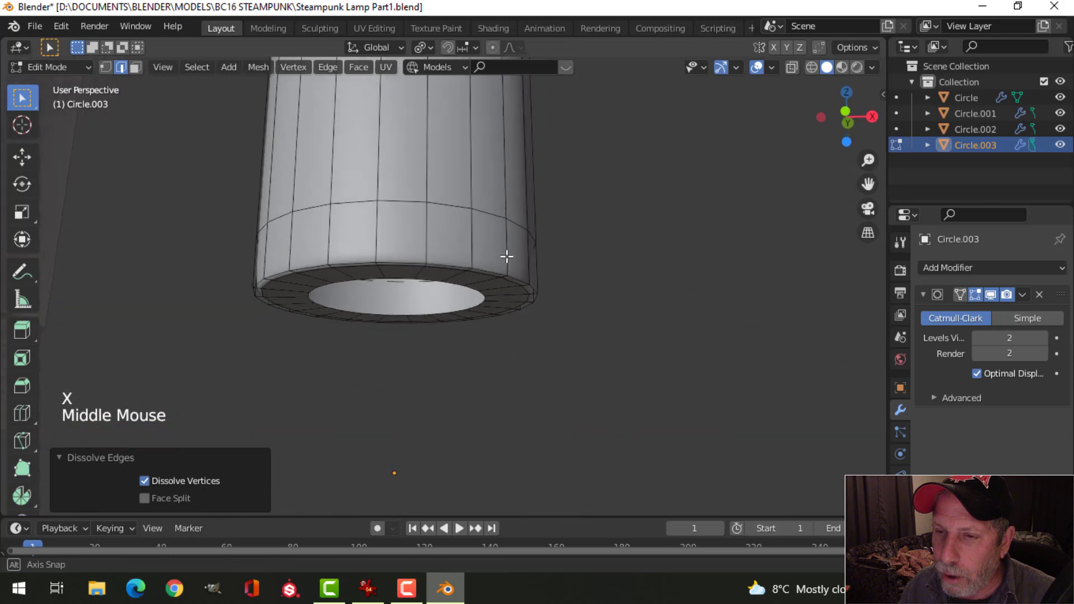
pyautogui.scroll(-3, 493, 306)
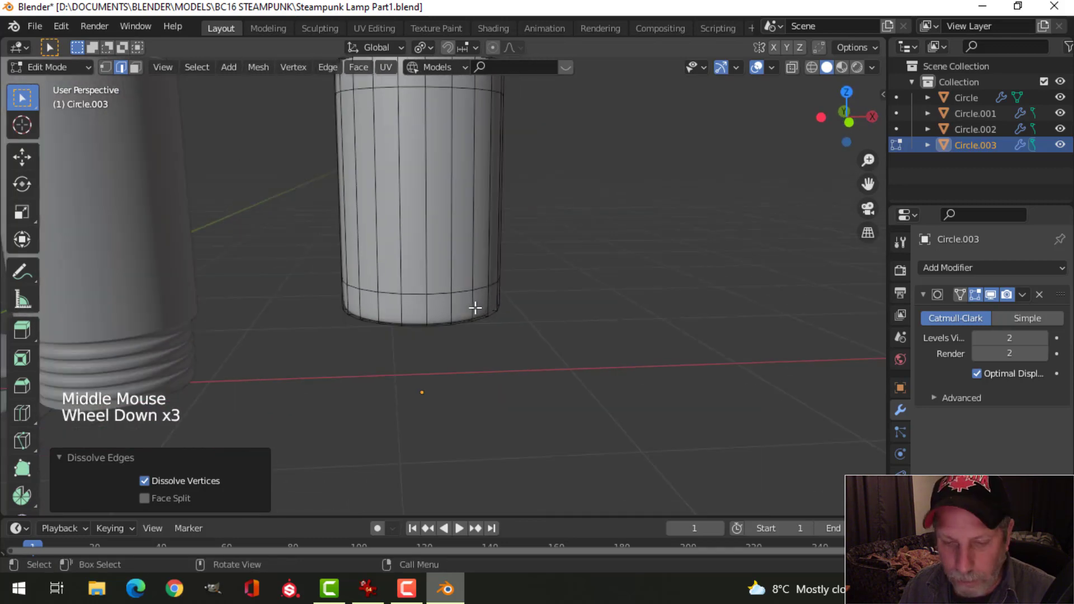
# Select the narrow rings of faces around the lower and upper ends of the cylinder's outer wall.
pyautogui.press('3')
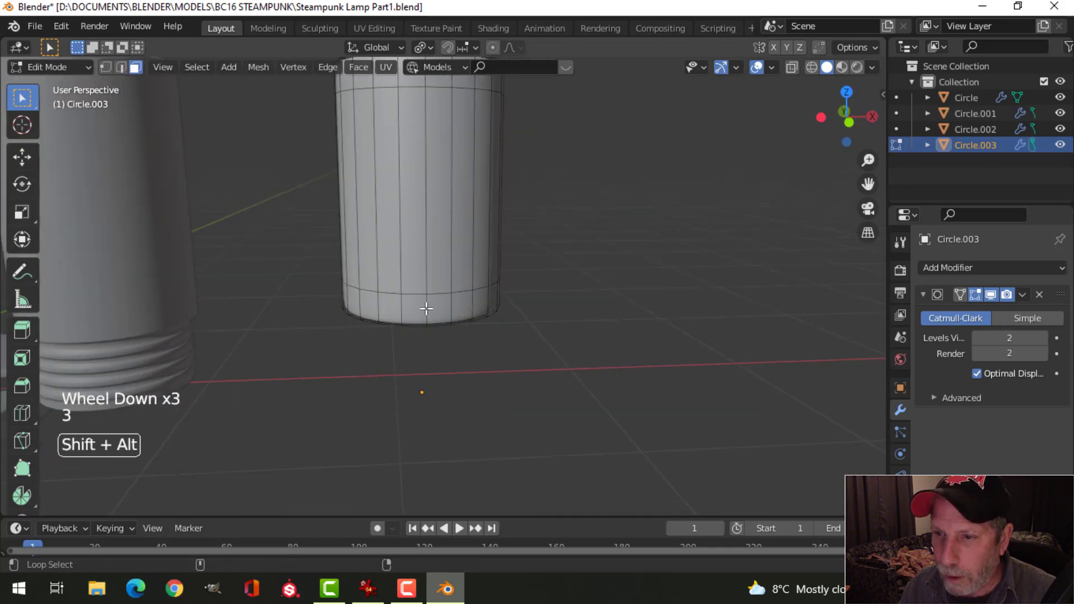
pyautogui.keyDown('alt'); pyautogui.keyDown('shift'); pyautogui.click(426, 308); pyautogui.keyUp('shift'); pyautogui.keyUp('alt')
pyautogui.scroll(-2, 492, 291)
pyautogui.keyDown('shift'); pyautogui.moveTo(492, 290); pyautogui.dragTo(487, 311, button='middle'); pyautogui.keyUp('shift')
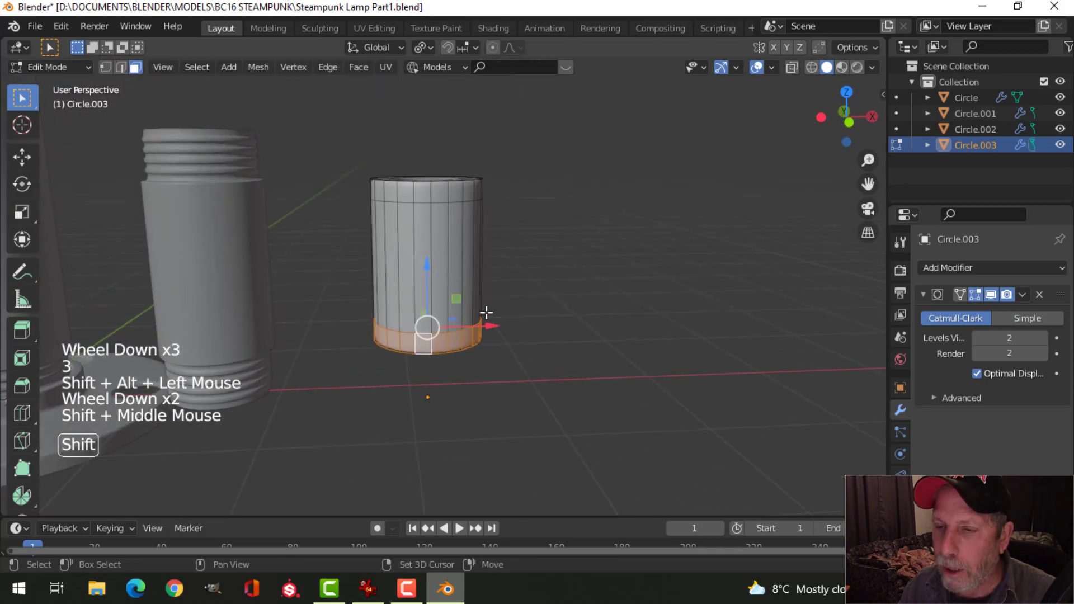
pyautogui.scroll(3, 451, 216)
pyautogui.keyDown('alt'); pyautogui.keyDown('shift'); pyautogui.click(419, 107); pyautogui.keyUp('shift'); pyautogui.keyUp('alt')
pyautogui.scroll(-1, 478, 225)
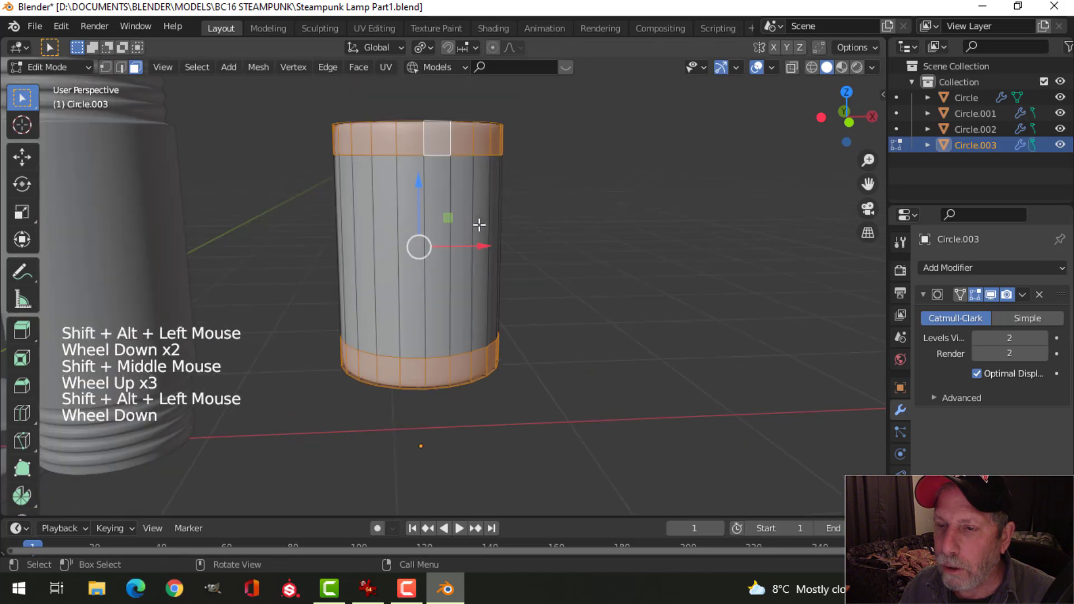
pyautogui.moveTo(534, 257); pyautogui.dragTo(479, 255, button='middle')
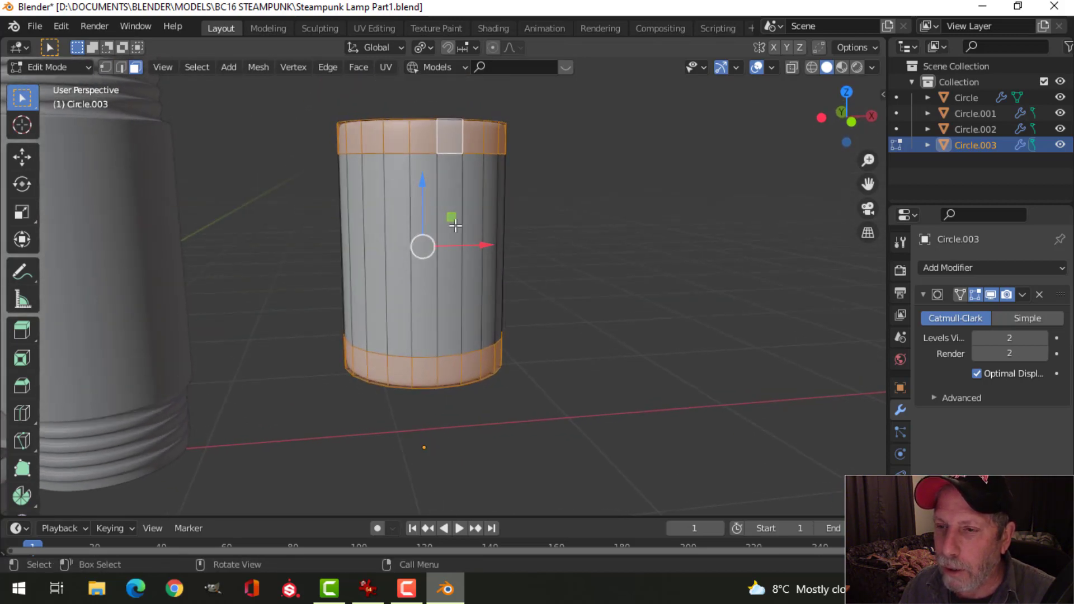
# Add the two middle vertical face strips on the cylinder's front and back sides to the selection with Circle Select.
pyautogui.press('KP_1')
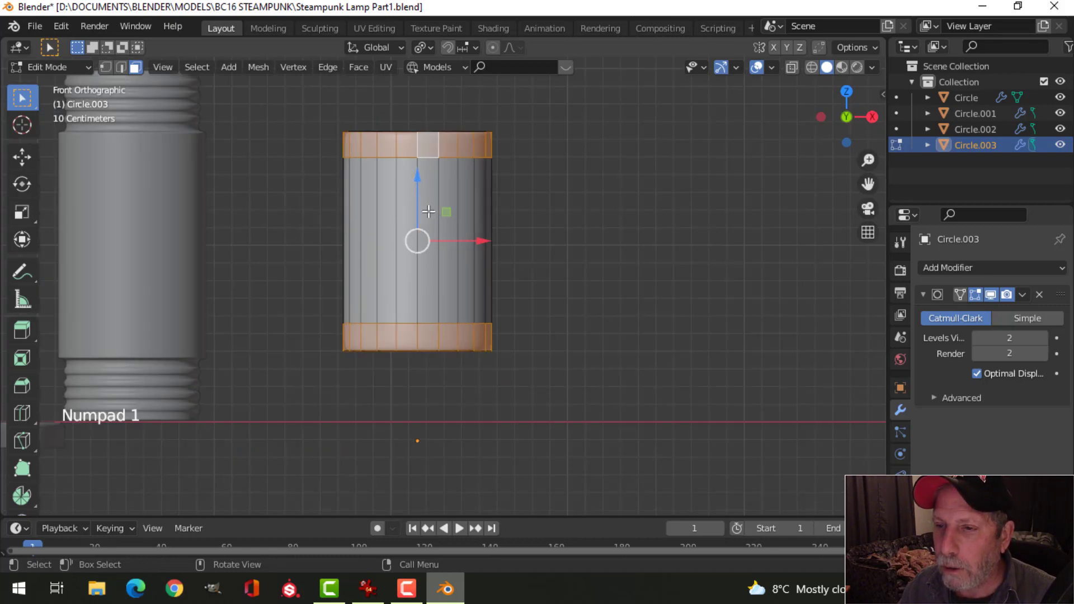
pyautogui.press('c')
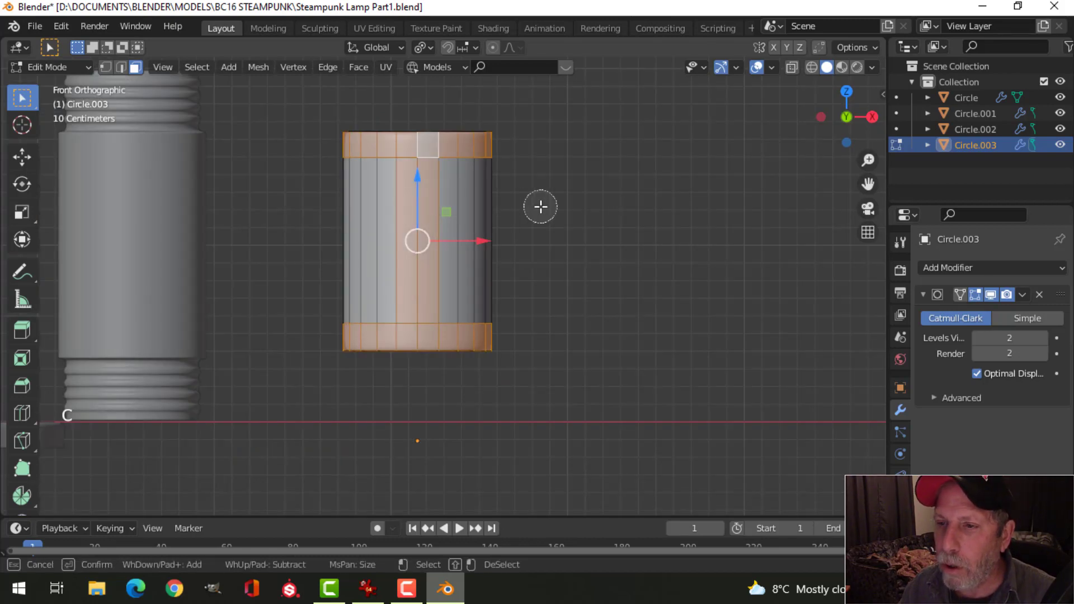
pyautogui.press('Escape')
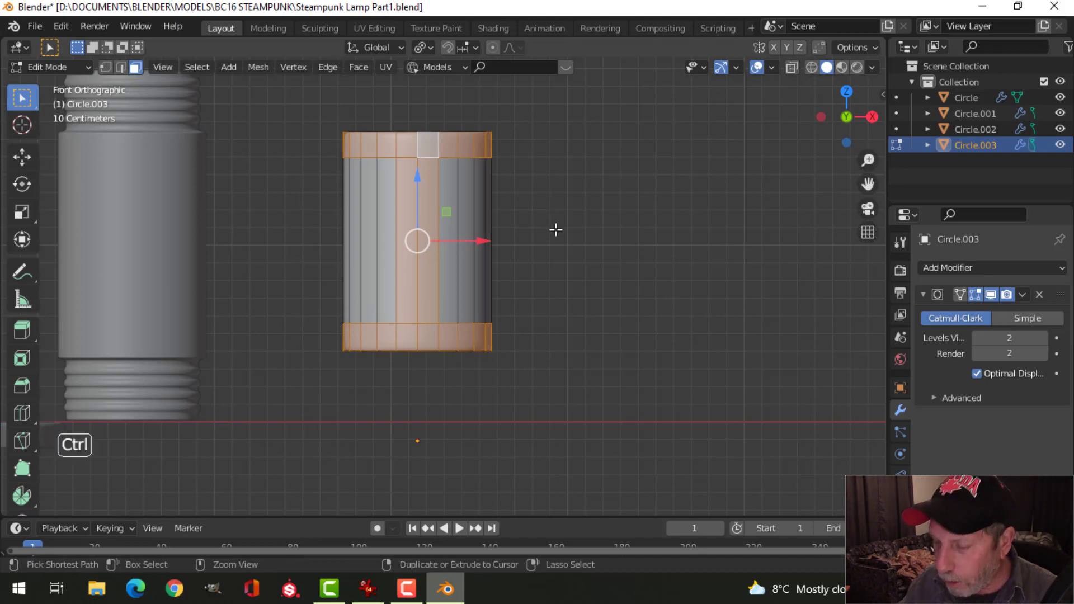
pyautogui.press('ctrl+KP_1')
pyautogui.press('c')
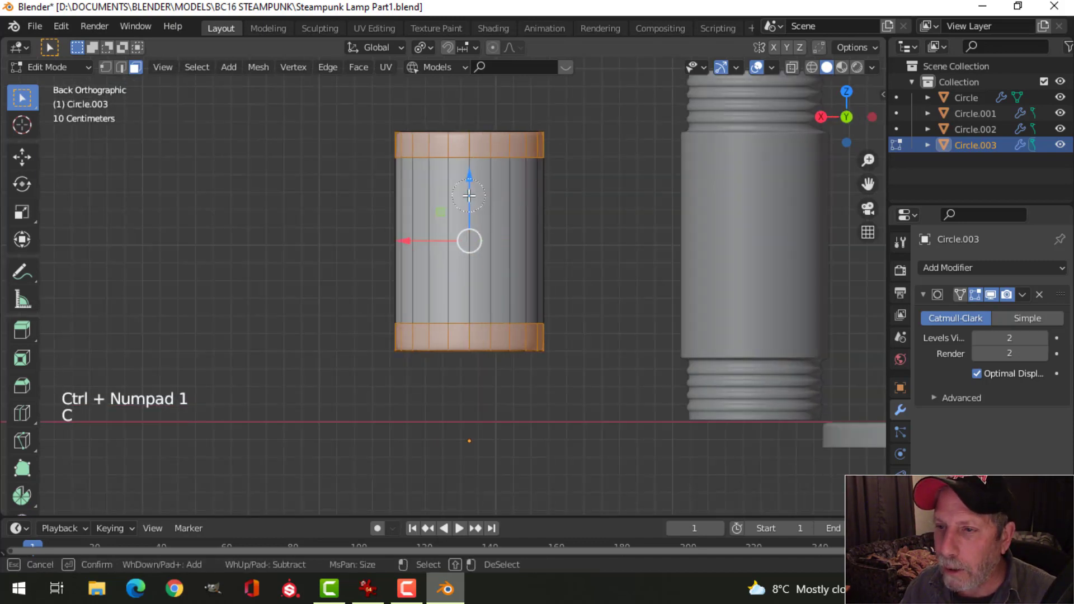
pyautogui.press('Escape')
pyautogui.scroll(-2, 589, 251)
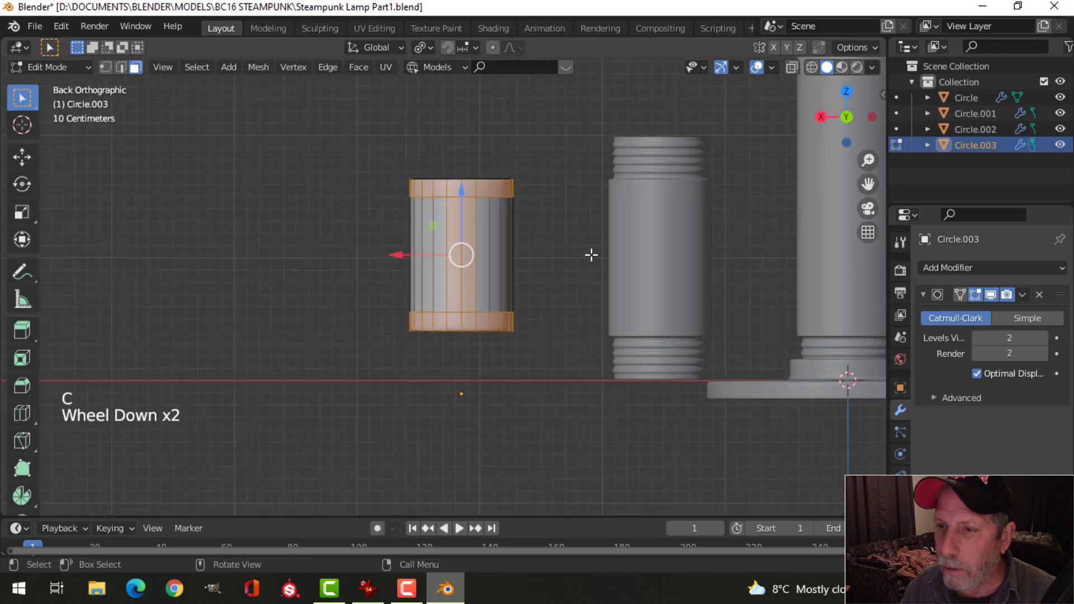
pyautogui.moveTo(589, 252)
pyautogui.mouseDown(button='middle')
pyautogui.moveTo(479, 313)
pyautogui.moveTo(423, 361)
pyautogui.moveTo(572, 317)
pyautogui.moveTo(647, 210)
pyautogui.moveTo(724, 202)
pyautogui.moveTo(667, 284)
pyautogui.moveTo(542, 317)
pyautogui.moveTo(556, 288)
pyautogui.mouseUp(button='middle')
# Extrude the selected end bands and vertical strips and fatten them outward along their normals by about 0.0292 m.
pyautogui.click(424, 47)
pyautogui.click(445, 117)
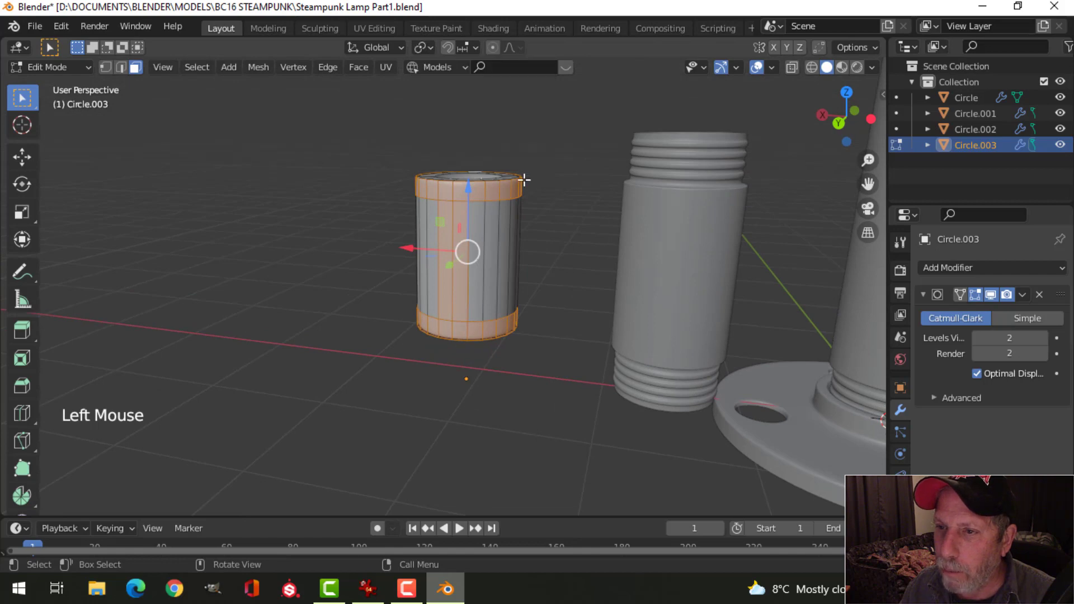
pyautogui.keyDown('shift'); pyautogui.moveTo(523, 180); pyautogui.dragTo(531, 250, button='middle'); pyautogui.keyUp('shift')
pyautogui.scroll(3, 522, 259)
pyautogui.press('e')
pyautogui.hotkey('alt', 's')
pyautogui.press('shift')
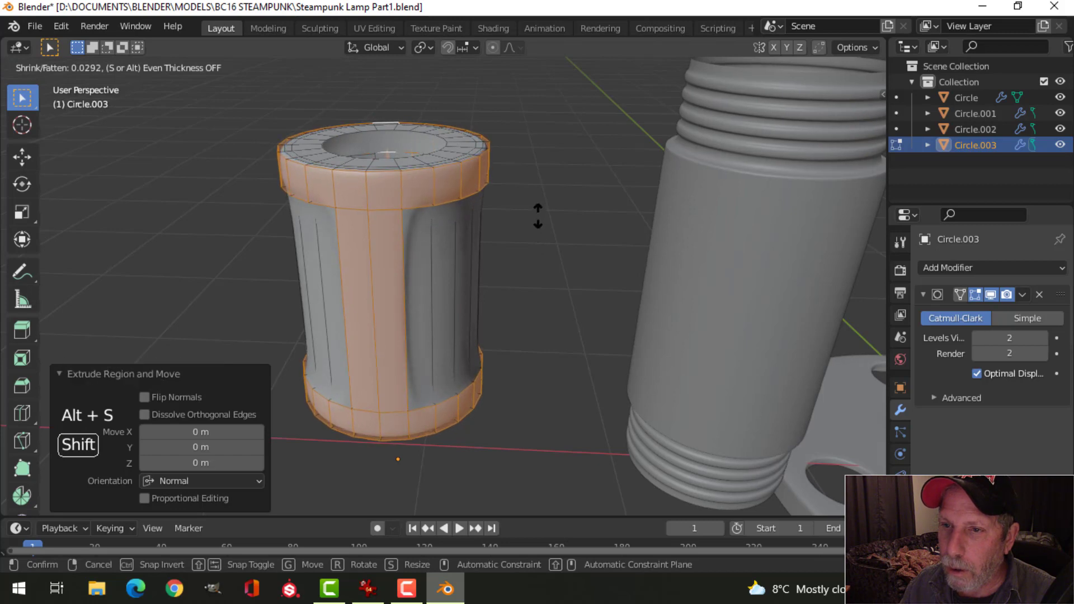
pyautogui.click(538, 216)
pyautogui.moveTo(503, 264); pyautogui.dragTo(448, 216, button='middle')
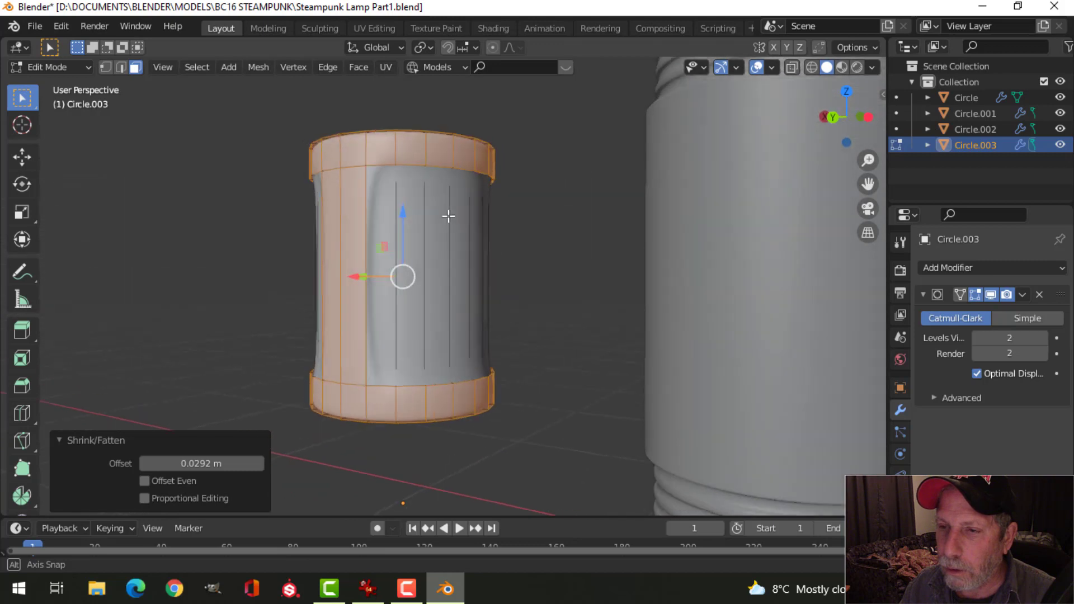
# Add a centred edge loop around the coupling's middle section and bevel it to about 0.423 m wide.
pyautogui.hotkey('ctrl', 'r')
pyautogui.click(463, 277)
pyautogui.rightClick(463, 278)
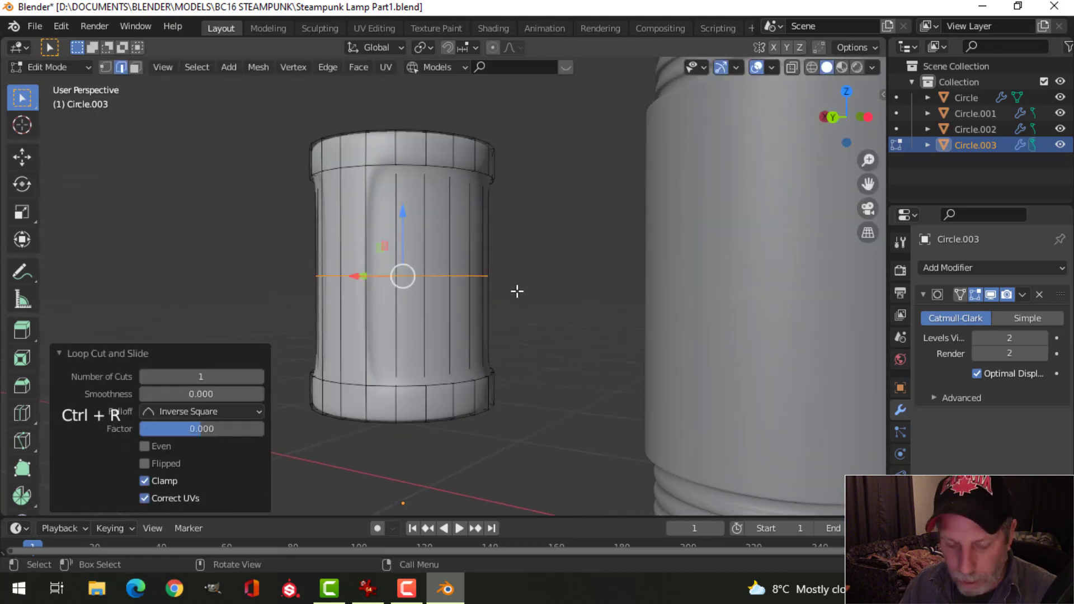
pyautogui.hotkey('ctrl', 'b')
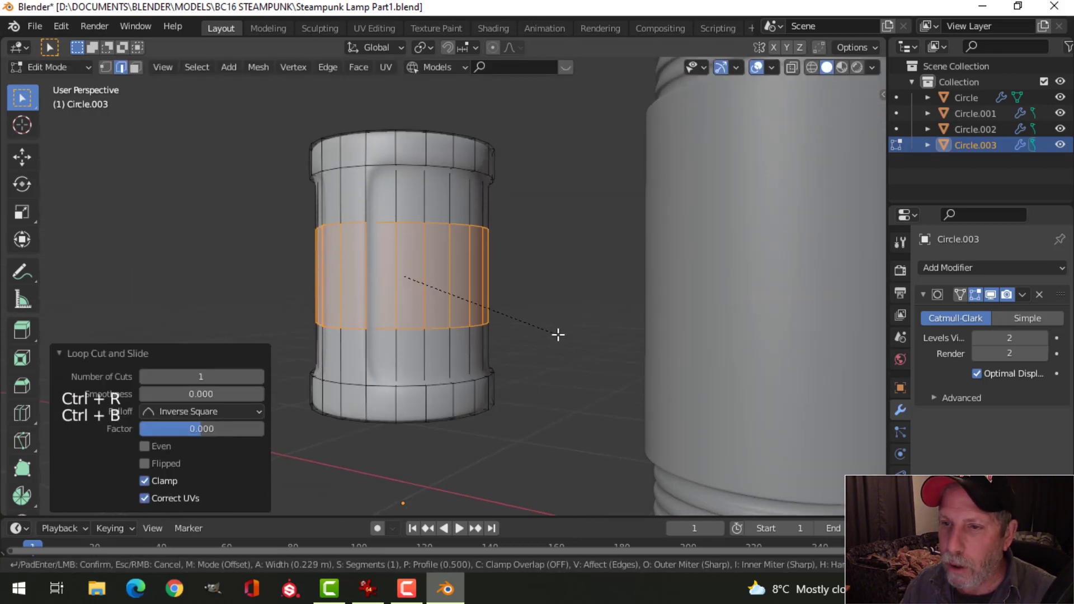
pyautogui.click(585, 366)
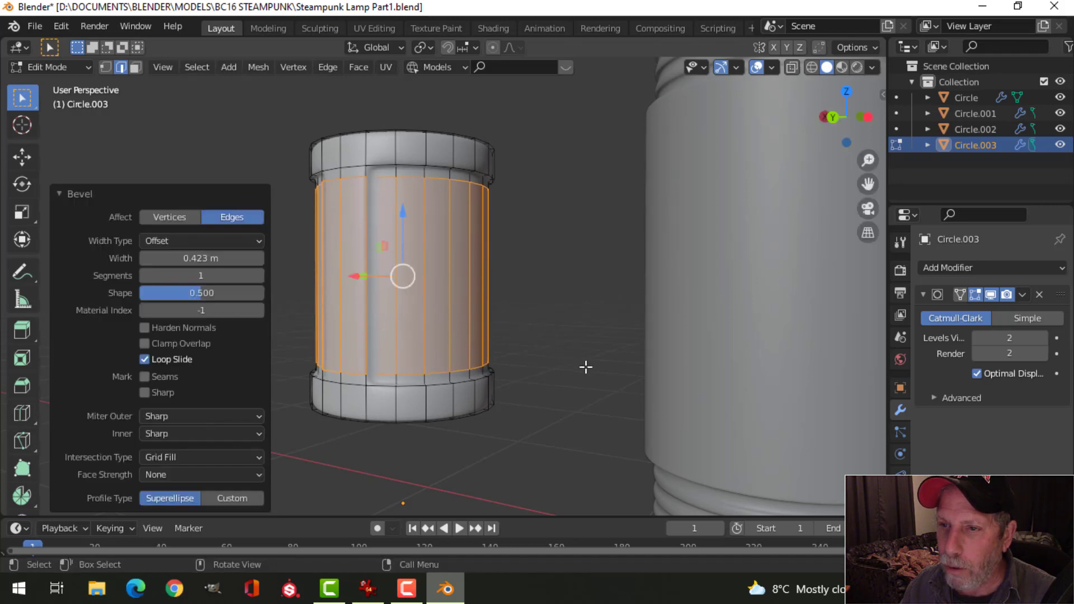
# Add supporting edge loops near the inner edges of both end bands, the upper at factor about -0.625, and return to Object Mode.
pyautogui.moveTo(399, 270); pyautogui.dragTo(403, 307, button='middle')
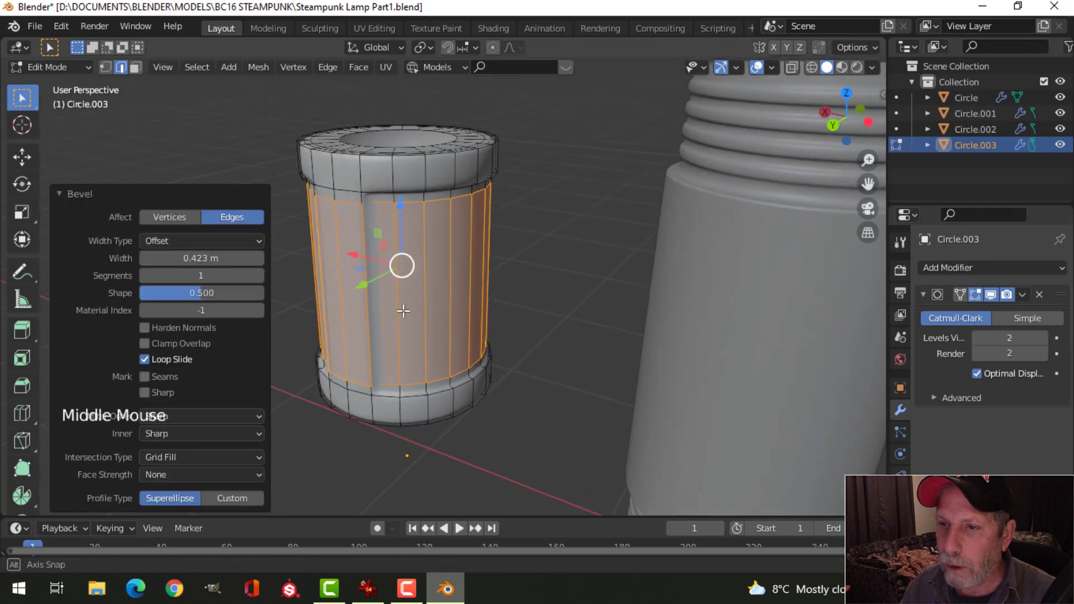
pyautogui.hotkey('ctrl', 'r')
pyautogui.click(388, 178)
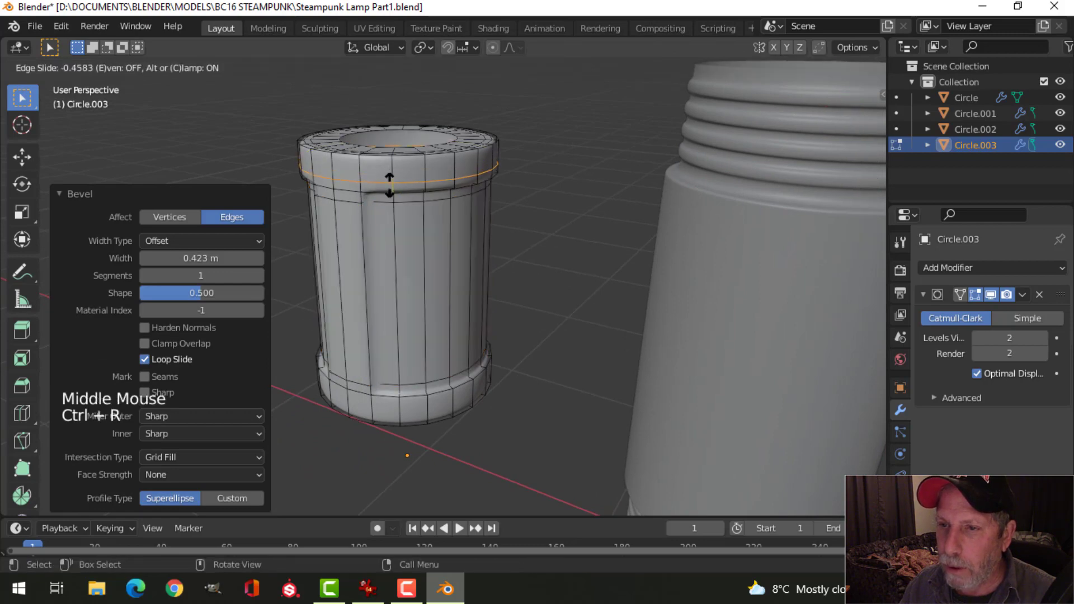
pyautogui.click(391, 189)
pyautogui.moveTo(391, 190); pyautogui.dragTo(403, 182, button='middle')
pyautogui.hotkey('ctrl', 'r')
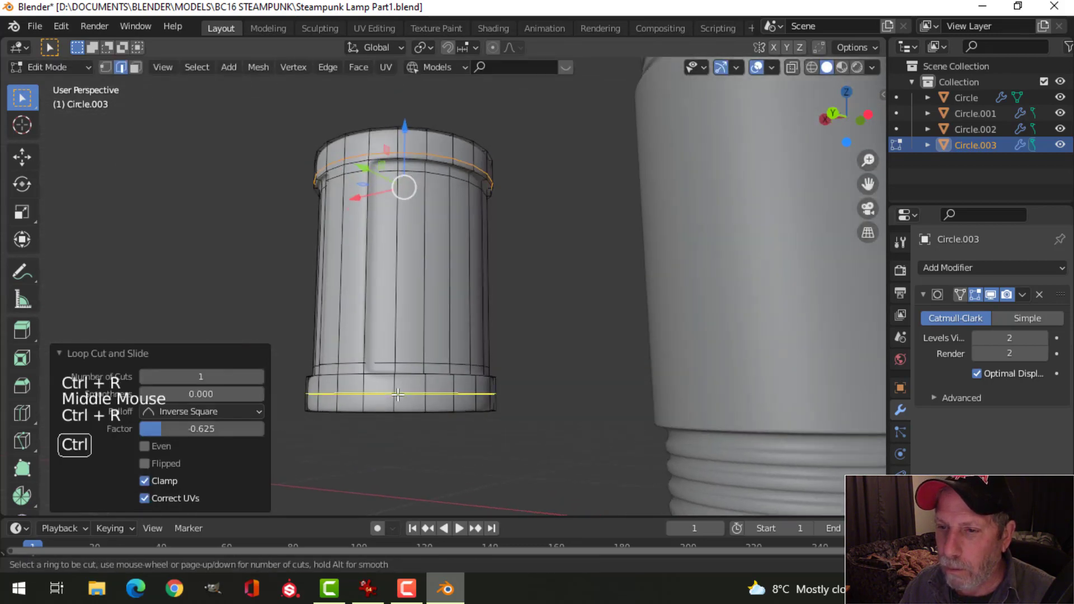
pyautogui.click(400, 386)
pyautogui.click(400, 386)
pyautogui.press('Tab')
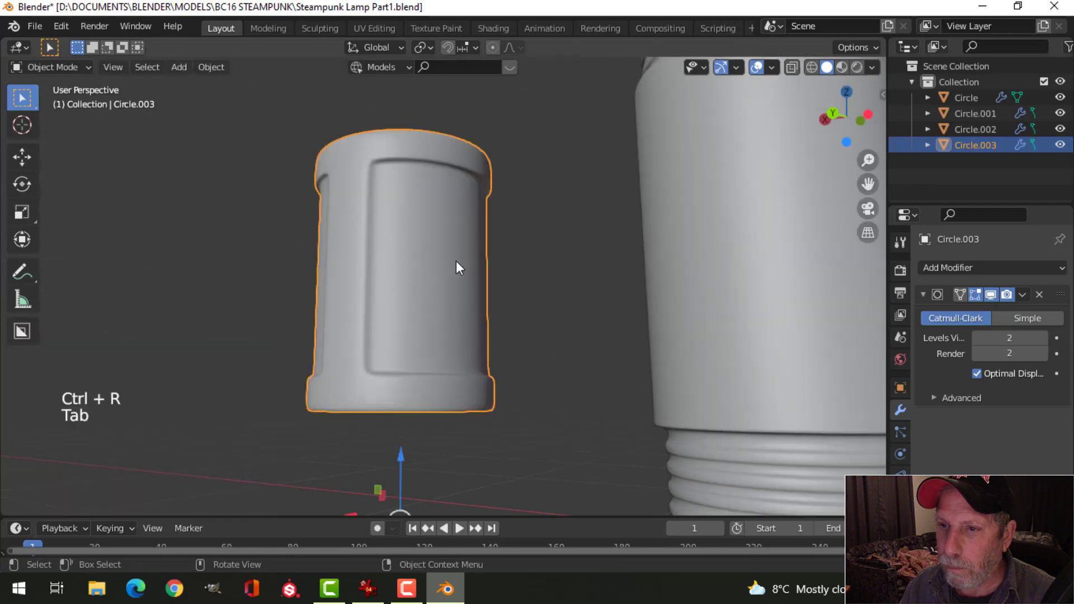
pyautogui.scroll(-2, 455, 260)
pyautogui.moveTo(456, 260); pyautogui.dragTo(438, 239, button='middle')
pyautogui.hotkey('alt', 'a')
# Reopen the coupling's mesh for editing and add an edge loop on its wall tight against the upper end band.
pyautogui.scroll(2, 443, 234)
pyautogui.click(418, 286)
pyautogui.press('Tab')
pyautogui.hotkey('alt', 'a')
pyautogui.scroll(3, 489, 198)
pyautogui.keyDown('shift'); pyautogui.moveTo(475, 228); pyautogui.dragTo(451, 215, button='middle'); pyautogui.keyUp('shift')
pyautogui.hotkey('ctrl', 'r')
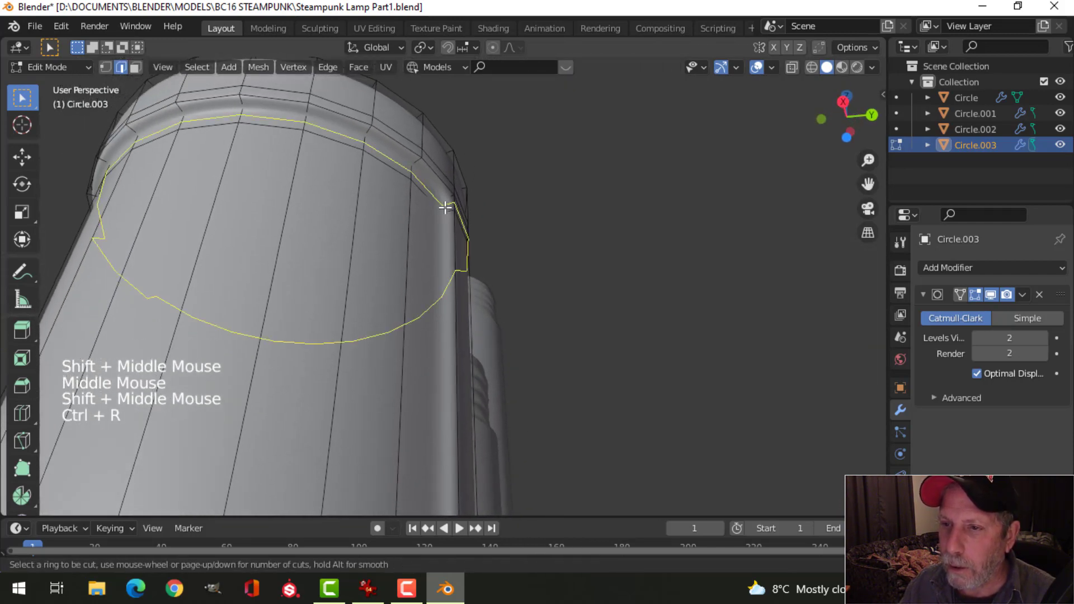
pyautogui.click(417, 162)
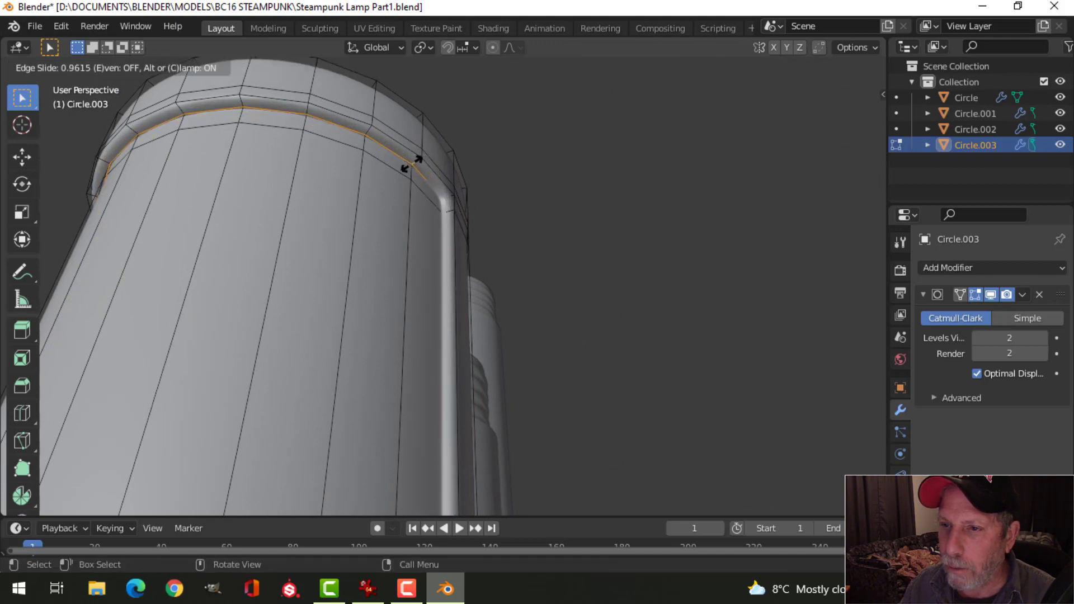
# Add two support loop cuts around the recessed panel's border groove, slid to factors 1.000 and -0.491.
pyautogui.click(410, 163)
pyautogui.hotkey('ctrl', 'r')
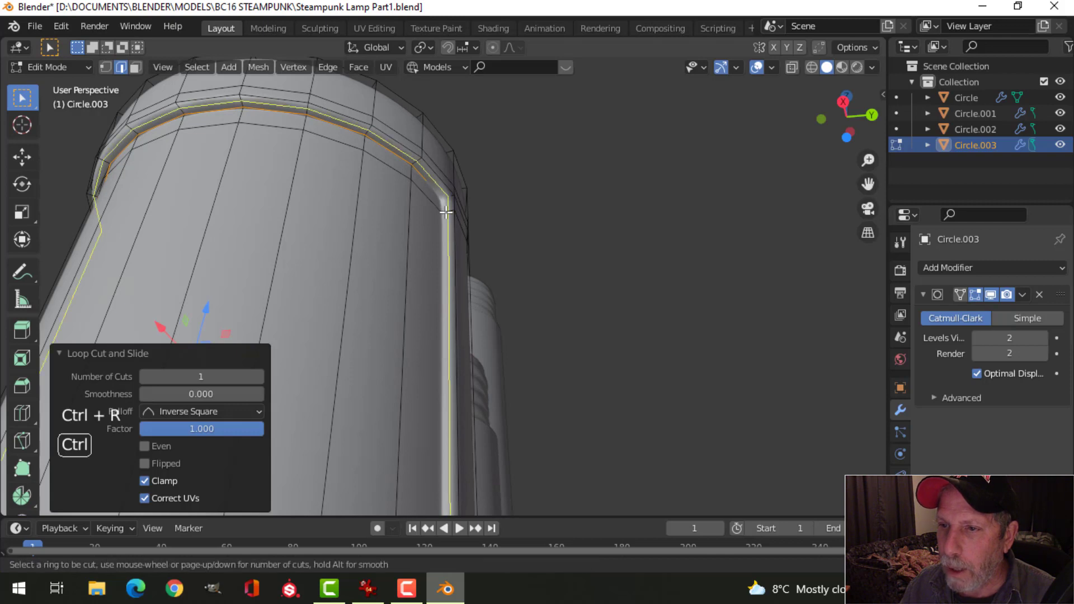
pyautogui.click(448, 212)
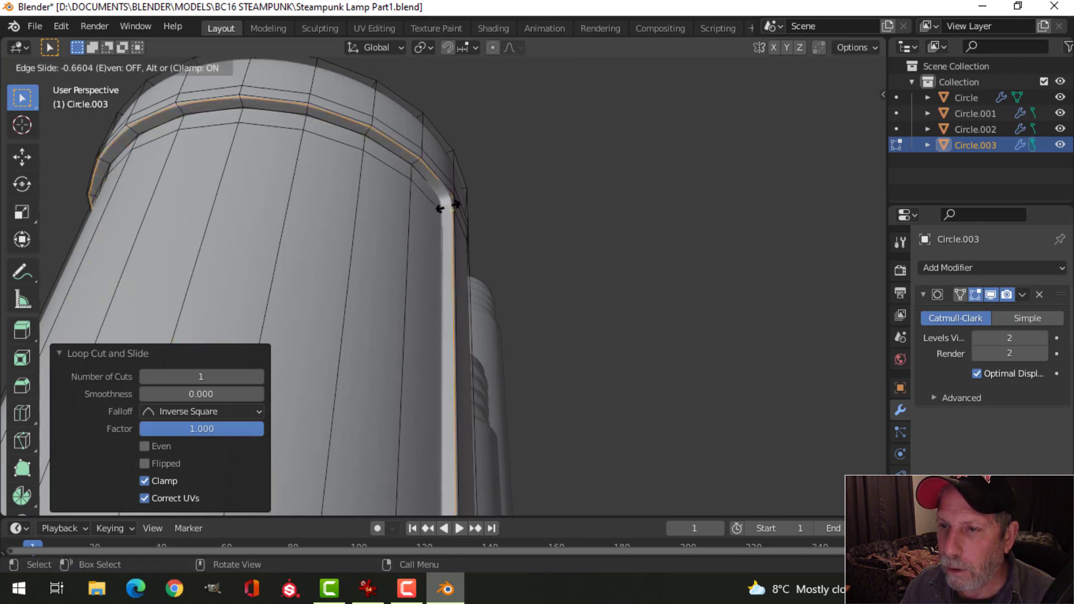
pyautogui.click(447, 208)
# Add two support loop cuts around the opposite panel's border groove, one at factor 0.467 and one slid toward the outer edge.
pyautogui.scroll(-3, 600, 239)
pyautogui.moveTo(600, 239); pyautogui.dragTo(297, 264, button='middle')
pyautogui.scroll(2, 417, 319)
pyautogui.scroll(3, 418, 320)
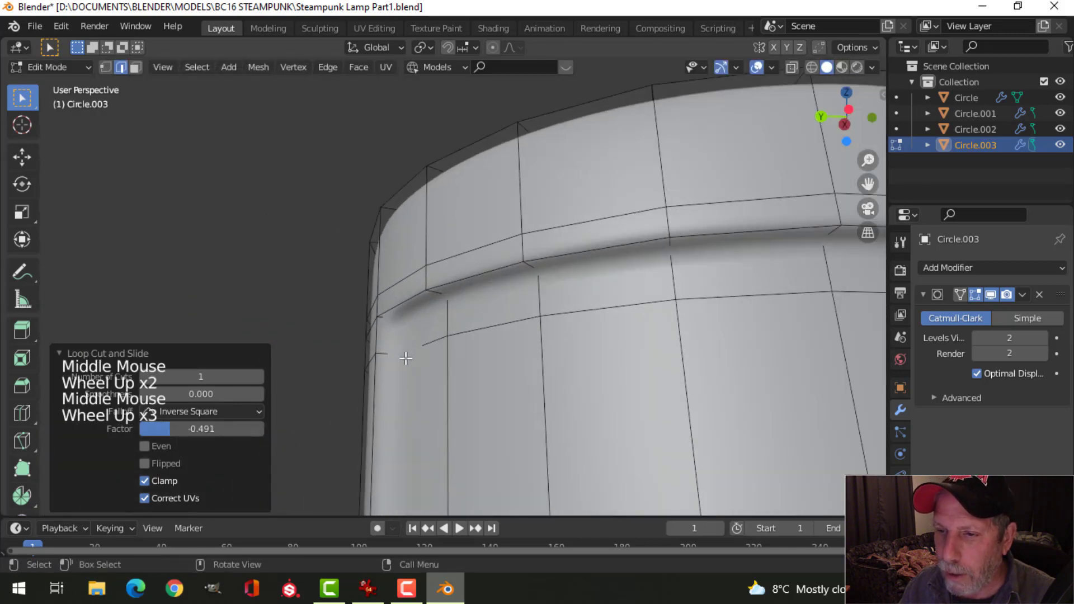
pyautogui.hotkey('ctrl', 'r')
pyautogui.click(386, 354)
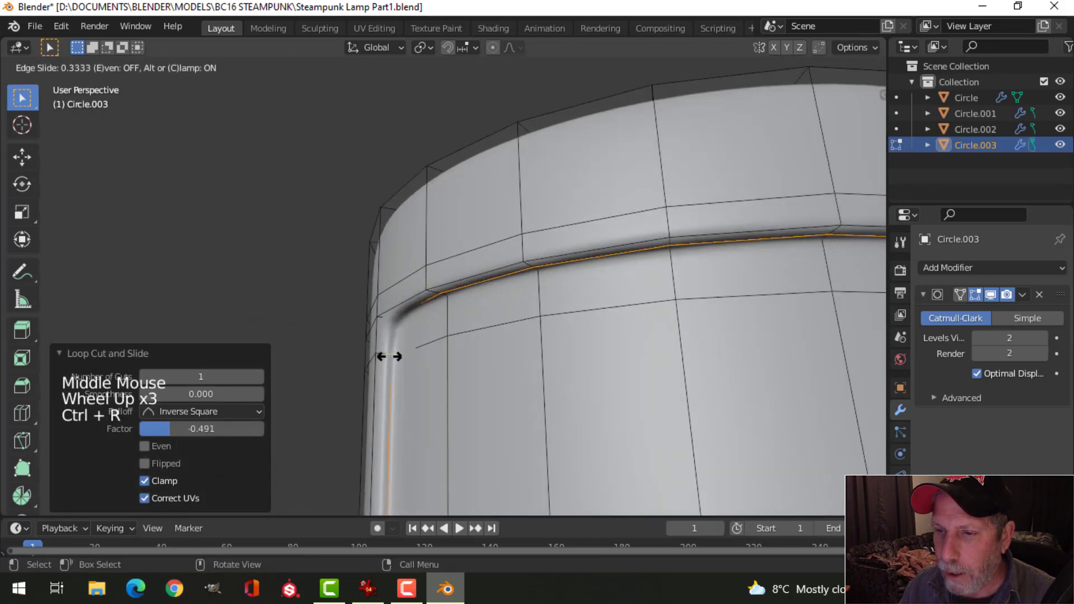
pyautogui.click(391, 357)
pyautogui.moveTo(390, 357); pyautogui.dragTo(442, 287, button='middle')
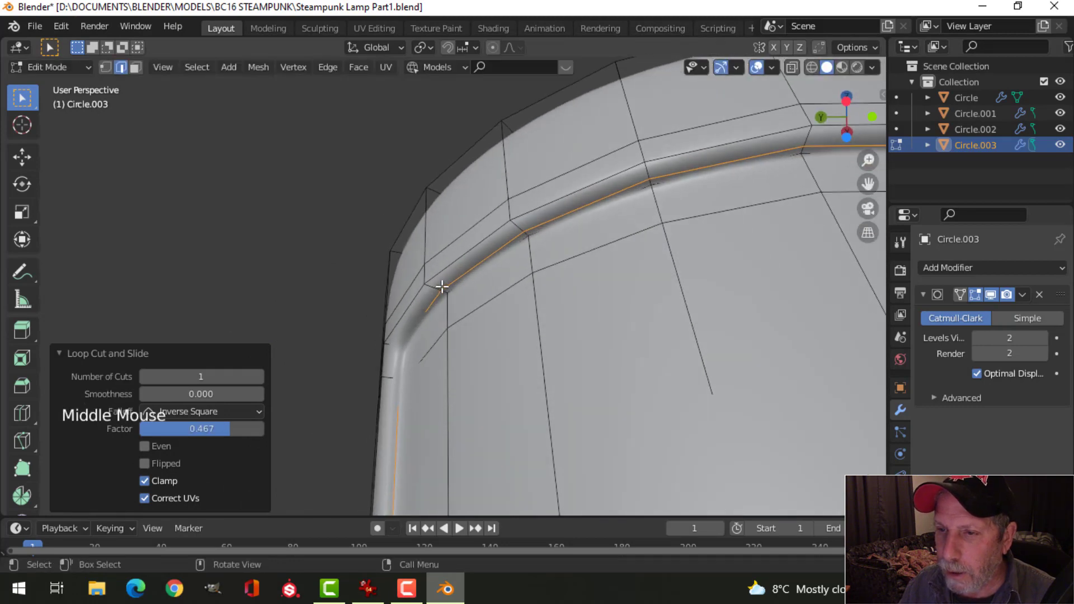
pyautogui.hotkey('ctrl', 'r')
pyautogui.click(435, 289)
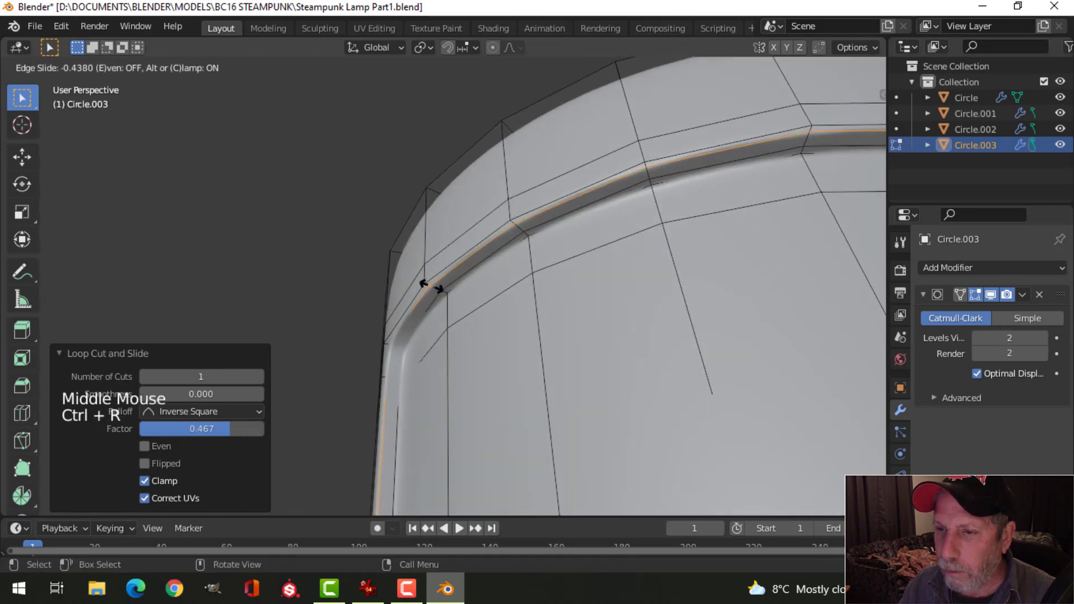
pyautogui.click(434, 287)
# Inspect the smoothed grooves around the part's panels in Object Mode.
pyautogui.press('Tab')
pyautogui.scroll(-3, 434, 287)
pyautogui.moveTo(434, 288); pyautogui.dragTo(456, 277, button='middle')
pyautogui.hotkey('alt', 'a')
pyautogui.scroll(-4, 479, 385)
pyautogui.scroll(3, 475, 369)
pyautogui.click(456, 277)
# Select the horizontal edge loops near the body's upper and lower collars and scale them along Z to 0.920.
pyautogui.press('Tab')
pyautogui.scroll(3, 451, 317)
pyautogui.moveTo(451, 316); pyautogui.dragTo(419, 221, button='middle')
pyautogui.hotkey('alt', 'a')
pyautogui.keyDown('alt'); pyautogui.keyDown('shift'); pyautogui.click(434, 284); pyautogui.keyUp('shift'); pyautogui.keyUp('alt')
pyautogui.scroll(-2, 455, 304)
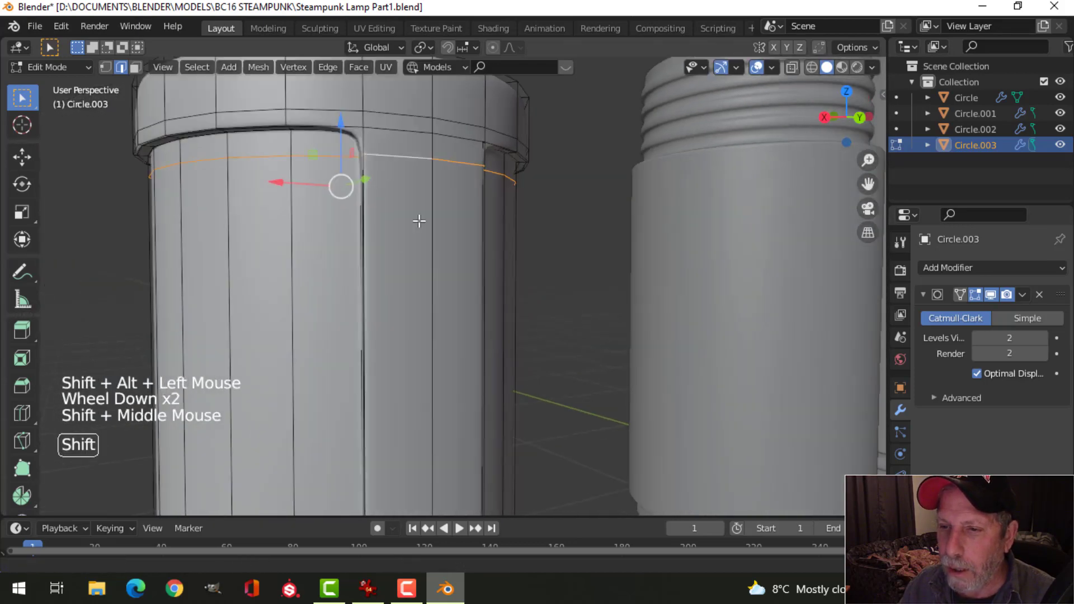
pyautogui.keyDown('shift'); pyautogui.moveTo(427, 354); pyautogui.dragTo(375, 308, button='middle'); pyautogui.keyUp('shift')
pyautogui.keyDown('alt'); pyautogui.keyDown('shift'); pyautogui.click(477, 369); pyautogui.keyUp('shift'); pyautogui.keyUp('alt')
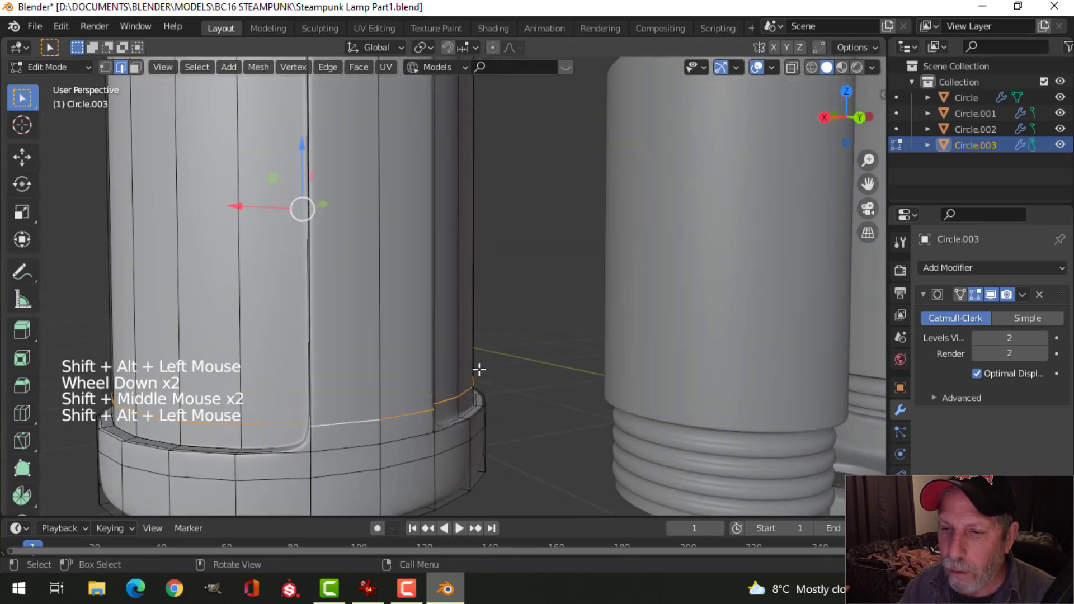
pyautogui.scroll(-2, 477, 370)
pyautogui.moveTo(477, 369); pyautogui.dragTo(501, 309, button='middle')
pyautogui.scroll(-2, 498, 300)
pyautogui.press('s')
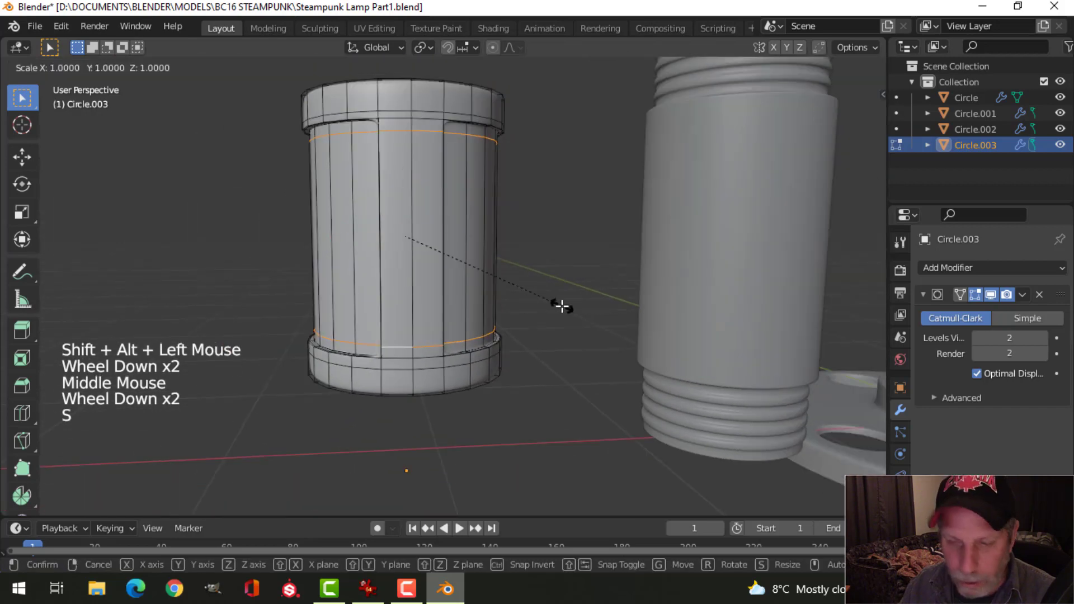
pyautogui.click(549, 299)
# Delete the surplus edge loop running along the panel's side border and return to Object Mode.
pyautogui.moveTo(548, 297); pyautogui.dragTo(549, 206, button='middle')
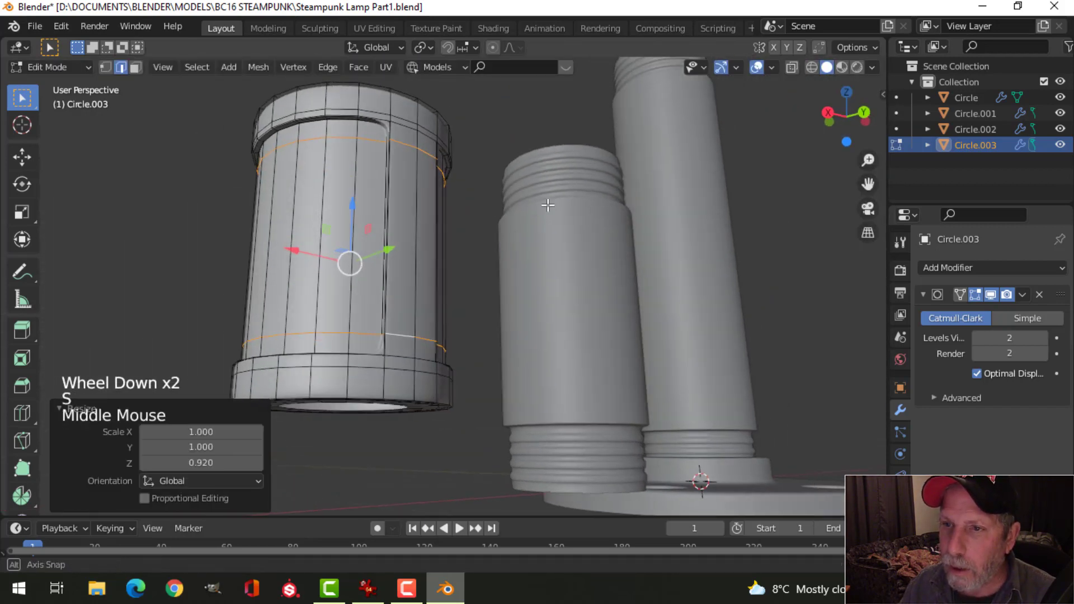
pyautogui.scroll(4, 395, 209)
pyautogui.hotkey('alt', 'a')
pyautogui.moveTo(395, 209); pyautogui.dragTo(496, 394, button='middle')
pyautogui.keyDown('alt'); pyautogui.keyDown('shift'); pyautogui.click(395, 244); pyautogui.keyUp('shift'); pyautogui.keyUp('alt')
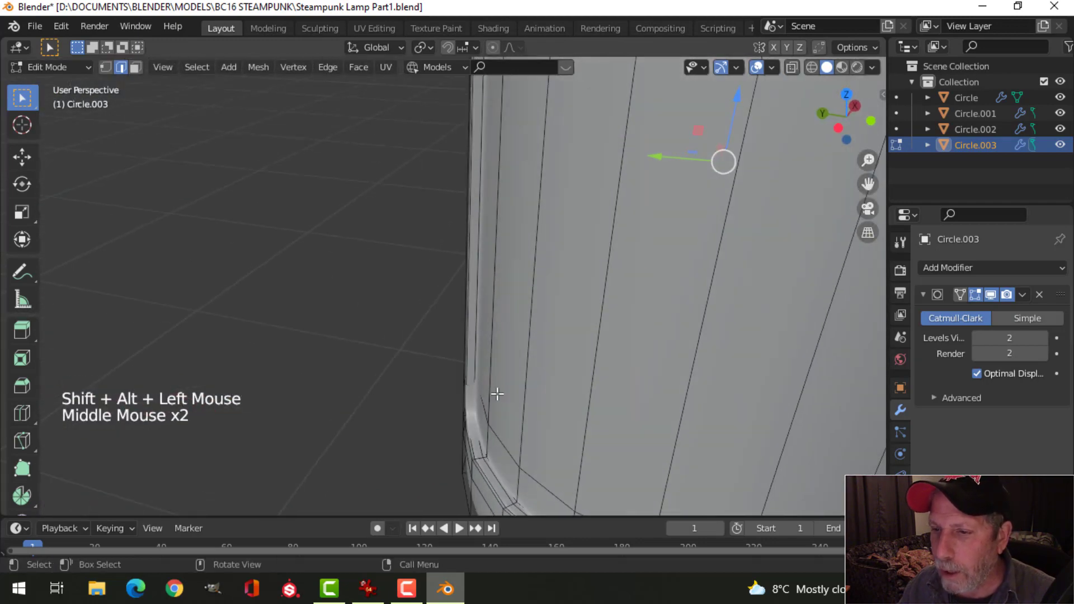
pyautogui.scroll(1, 479, 371)
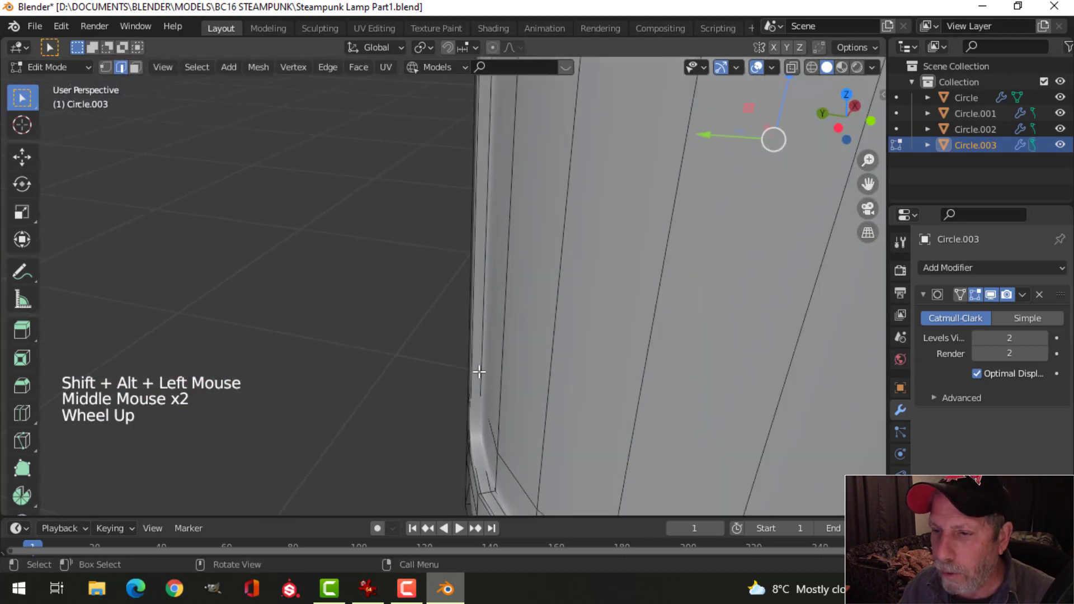
pyautogui.press('x')
pyautogui.click(491, 342)
pyautogui.moveTo(491, 343); pyautogui.dragTo(546, 287, button='middle')
pyautogui.press('Tab')
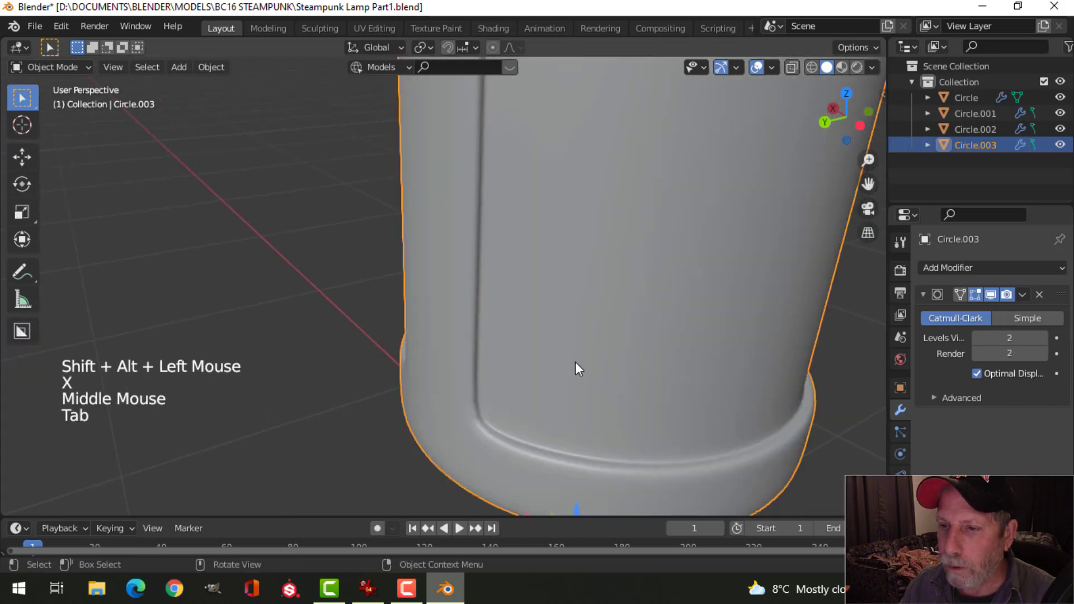
# Circle-select all faces of one recessed panel inside its border groove in face mode.
pyautogui.scroll(-3, 575, 361)
pyautogui.hotkey('alt', 'a')
pyautogui.scroll(-3, 537, 372)
pyautogui.scroll(2, 562, 354)
pyautogui.press('Tab')
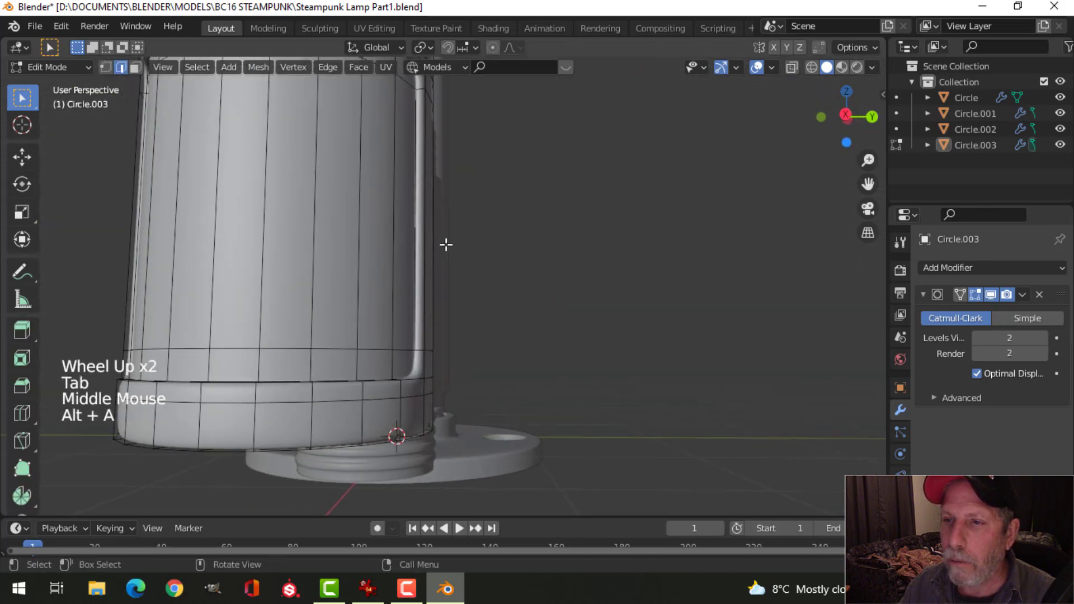
pyautogui.keyDown('shift'); pyautogui.moveTo(446, 245); pyautogui.dragTo(486, 336, button='middle'); pyautogui.keyUp('shift')
pyautogui.press('3')
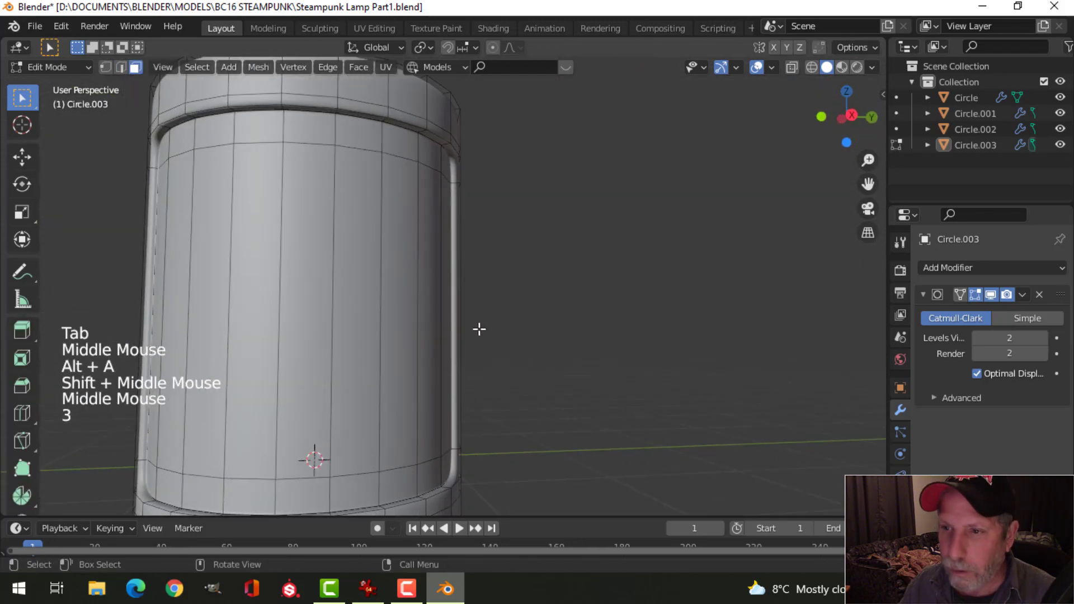
pyautogui.press('c')
pyautogui.moveTo(432, 239)
pyautogui.mouseDown()
pyautogui.moveTo(424, 309)
pyautogui.moveTo(416, 164)
pyautogui.mouseUp()
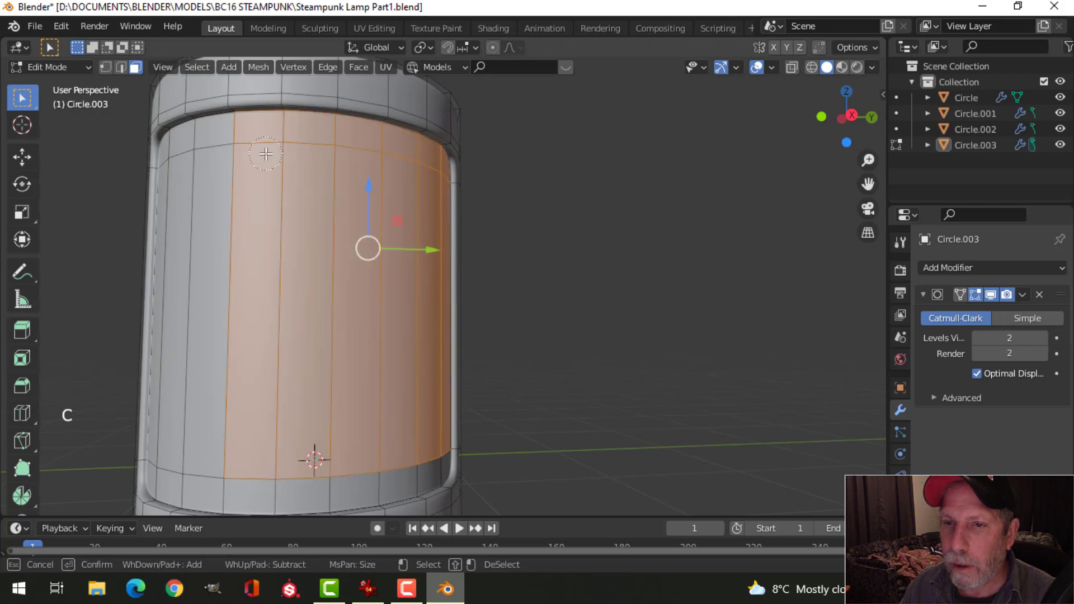
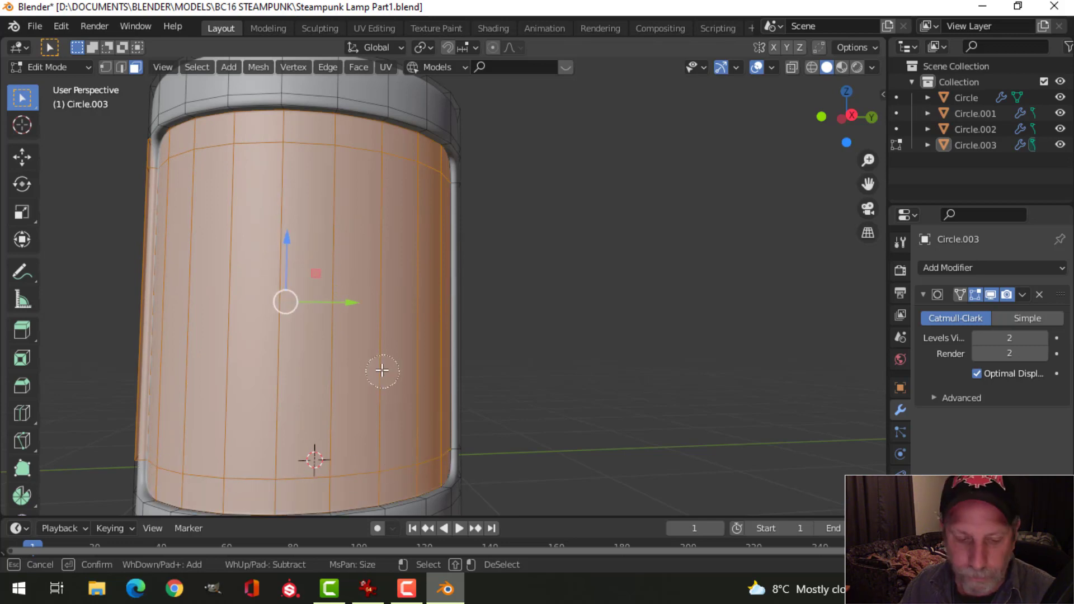
# Deselect the stray faces outside the groove beside the selected panel.
pyautogui.moveTo(382, 371); pyautogui.dragTo(299, 323, button='middle')
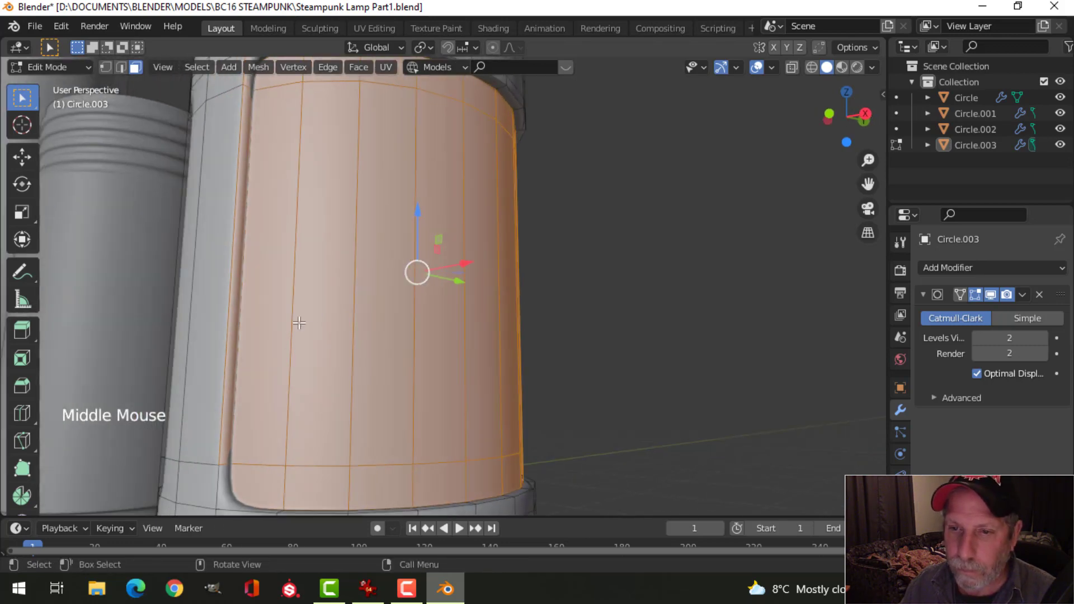
pyautogui.keyDown('shift'); pyautogui.click(226, 413); pyautogui.keyUp('shift')
pyautogui.scroll(-3, 523, 259)
pyautogui.moveTo(523, 259); pyautogui.dragTo(410, 295, button='middle')
pyautogui.scroll(3, 410, 295)
pyautogui.moveTo(351, 271)
pyautogui.mouseDown(button='middle')
pyautogui.moveTo(314, 390)
pyautogui.moveTo(147, 256)
pyautogui.moveTo(233, 463)
pyautogui.moveTo(347, 264)
pyautogui.mouseUp(button='middle')
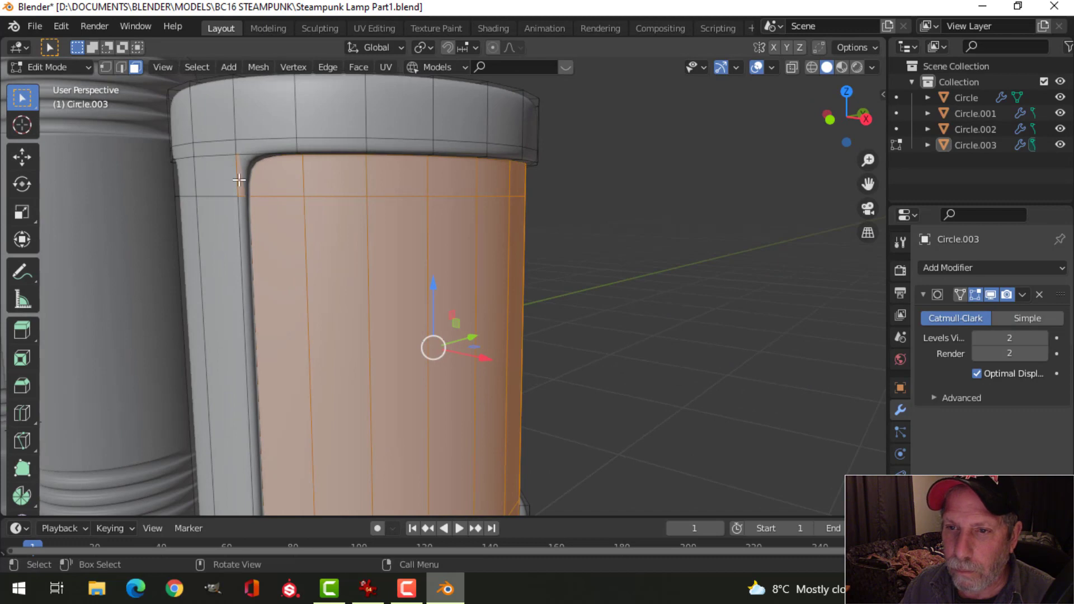
# Add all faces of the opposite panel to the selection with circle select.
pyautogui.scroll(-2, 501, 229)
pyautogui.moveTo(502, 229); pyautogui.dragTo(502, 251, button='middle')
pyautogui.press('c')
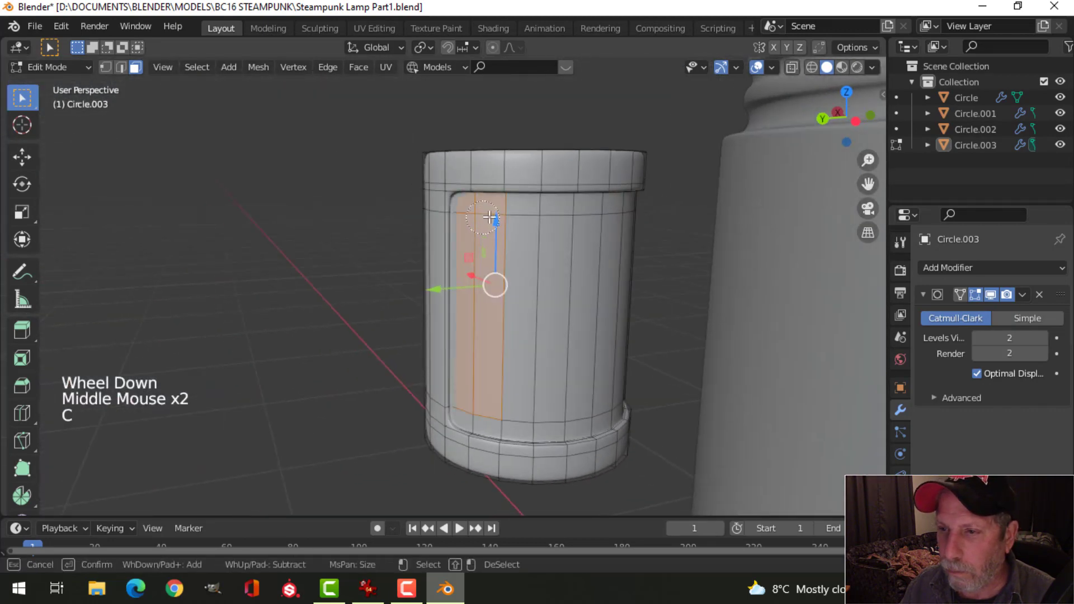
pyautogui.moveTo(489, 218)
pyautogui.mouseDown()
pyautogui.moveTo(563, 223)
pyautogui.moveTo(567, 341)
pyautogui.mouseUp()
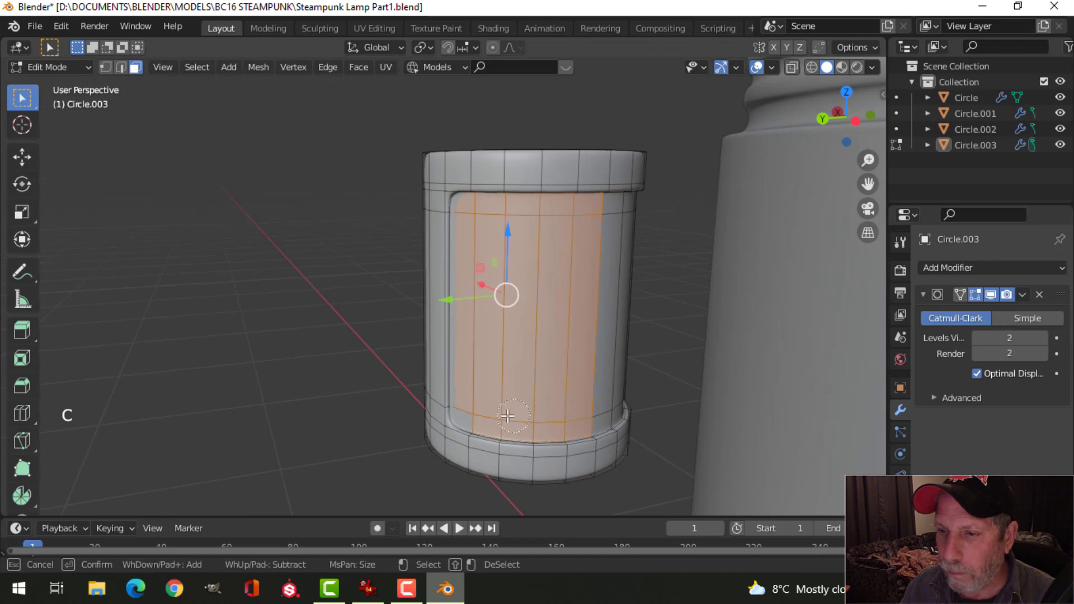
pyautogui.moveTo(620, 315); pyautogui.dragTo(495, 452, button='middle')
pyautogui.press('c')
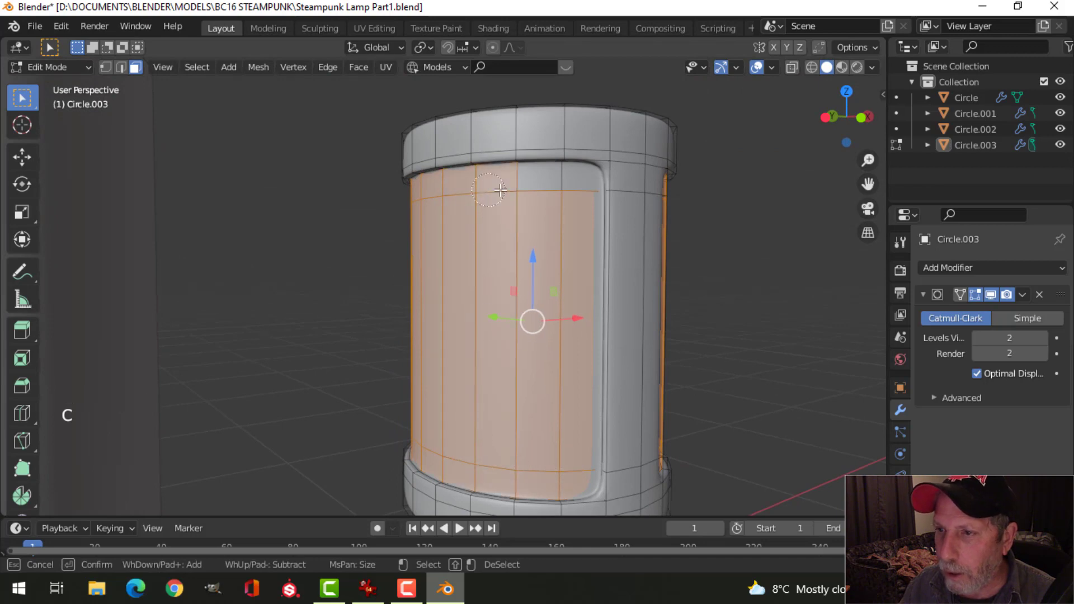
# Push both selected panels inward with Shrink/Fatten by about 0.03.
pyautogui.scroll(-3, 626, 236)
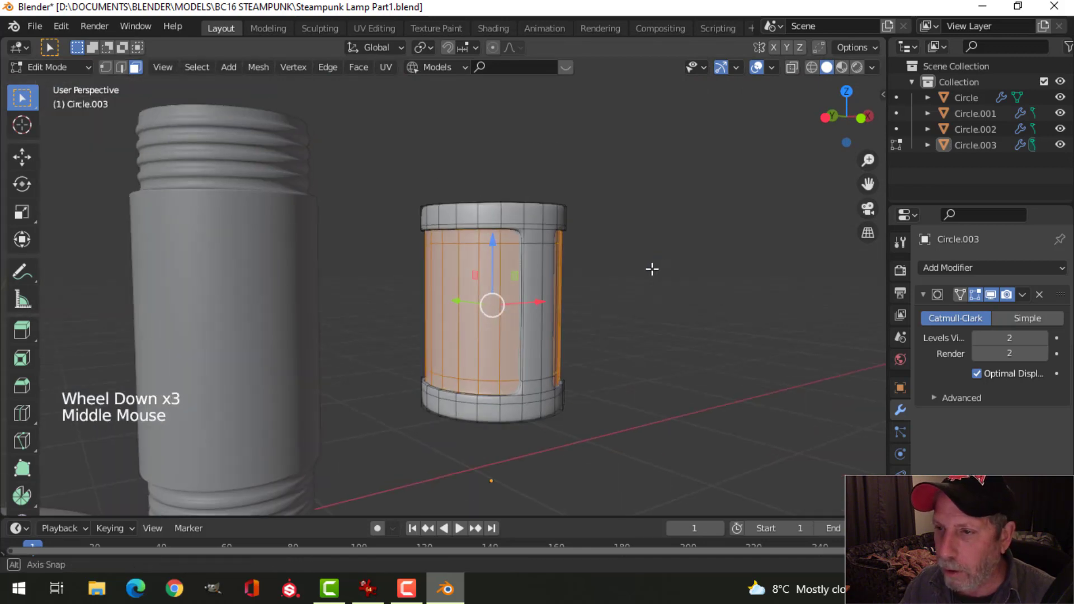
pyautogui.moveTo(652, 269); pyautogui.dragTo(508, 279, button='middle')
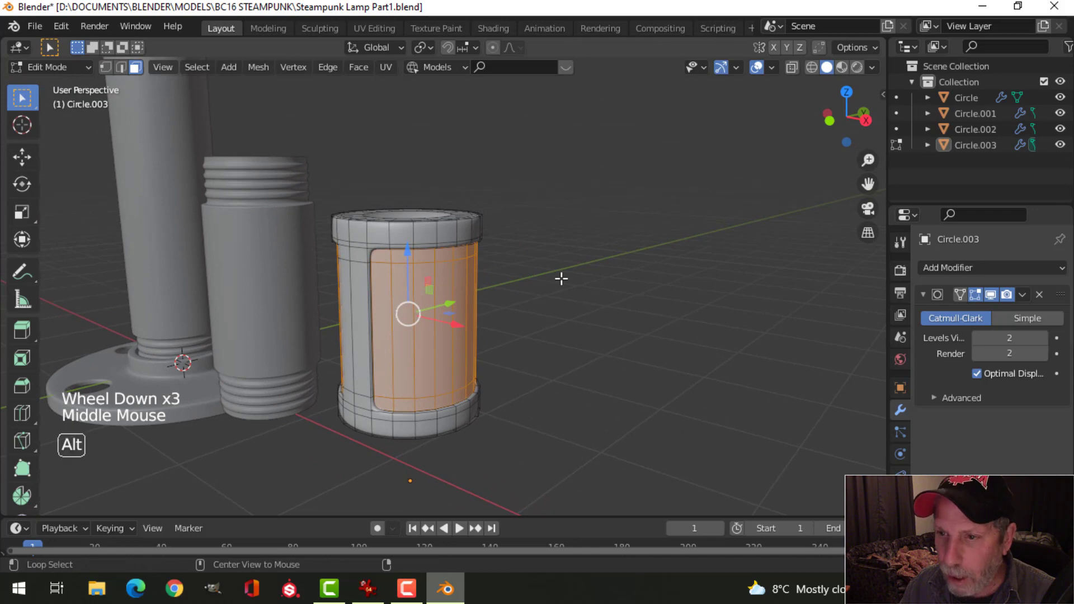
pyautogui.hotkey('alt', 's')
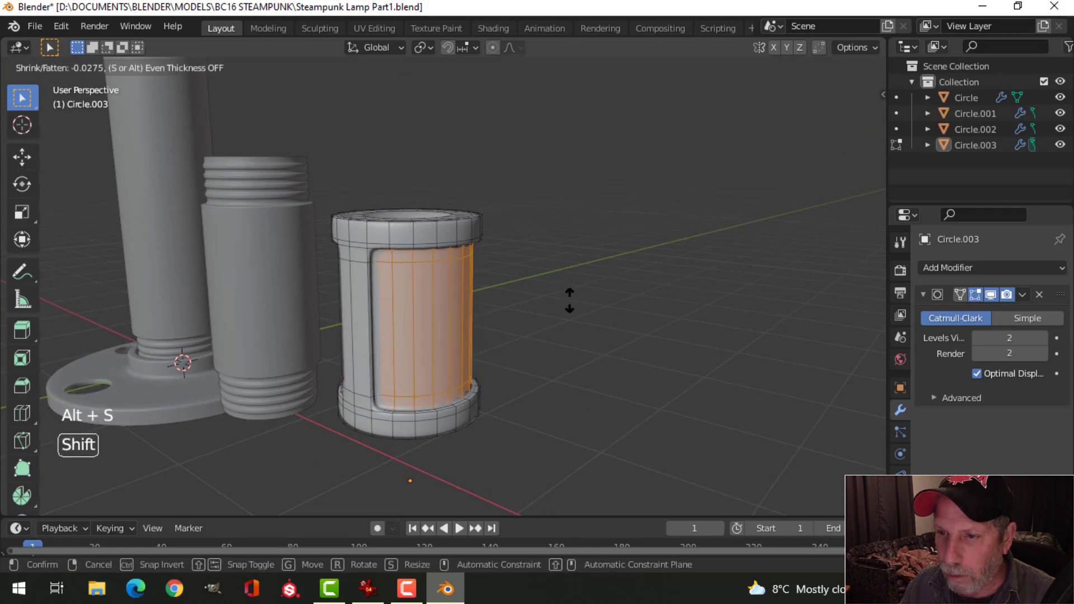
pyautogui.click(572, 305)
# Examine the deepened panels and their lower corners in Object Mode.
pyautogui.moveTo(585, 280); pyautogui.dragTo(532, 263, button='middle')
pyautogui.scroll(2, 518, 328)
pyautogui.hotkey('alt', 'a')
pyautogui.press('Tab')
pyautogui.scroll(-2, 559, 291)
pyautogui.scroll(3, 443, 255)
pyautogui.scroll(-1, 641, 231)
pyautogui.scroll(2, 563, 233)
pyautogui.moveTo(532, 263)
pyautogui.mouseDown(button='middle')
pyautogui.moveTo(501, 293)
pyautogui.moveTo(573, 240)
pyautogui.moveTo(518, 242)
pyautogui.moveTo(532, 242)
pyautogui.mouseUp(button='middle')
# Select the edge loop along one panel's recess wall and scale it to 0.968.
pyautogui.press('Tab')
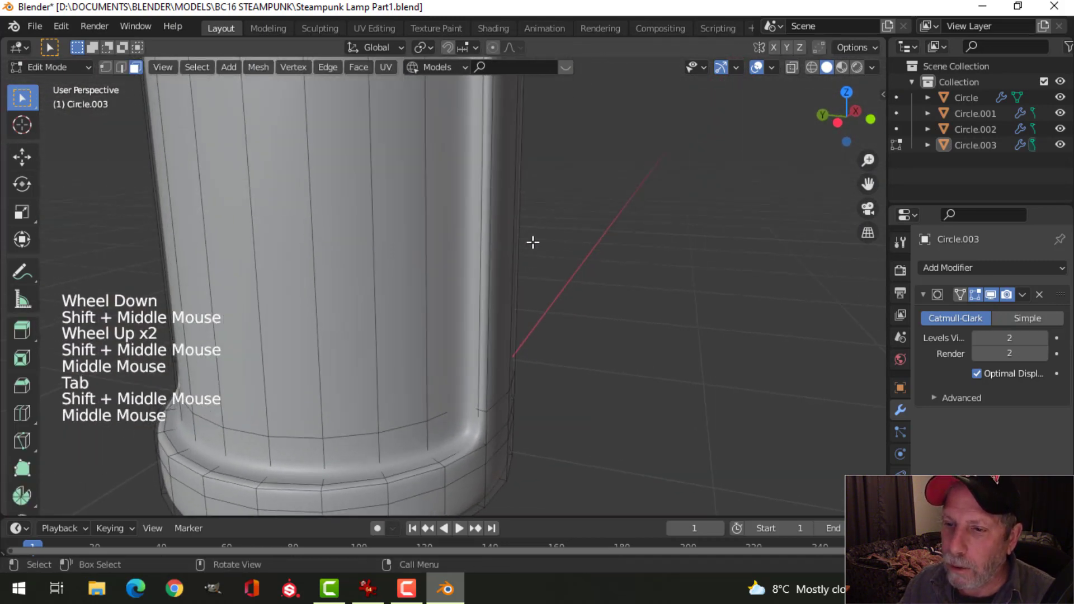
pyautogui.hotkey('alt', 'a')
pyautogui.press('2')
pyautogui.keyDown('alt'); pyautogui.keyDown('shift'); pyautogui.click(477, 281); pyautogui.keyUp('shift'); pyautogui.keyUp('alt')
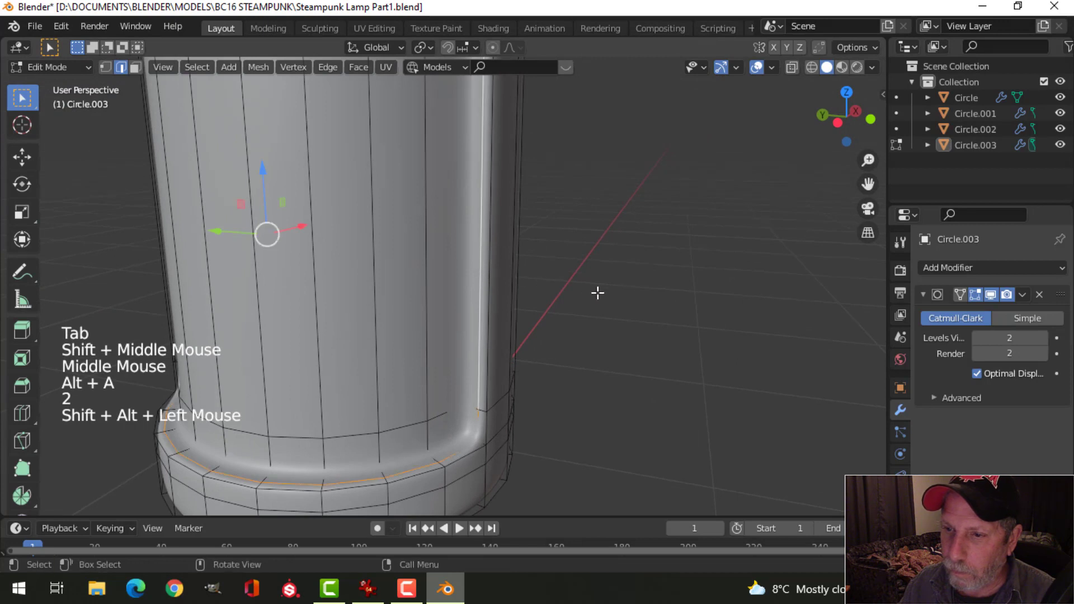
pyautogui.press('s')
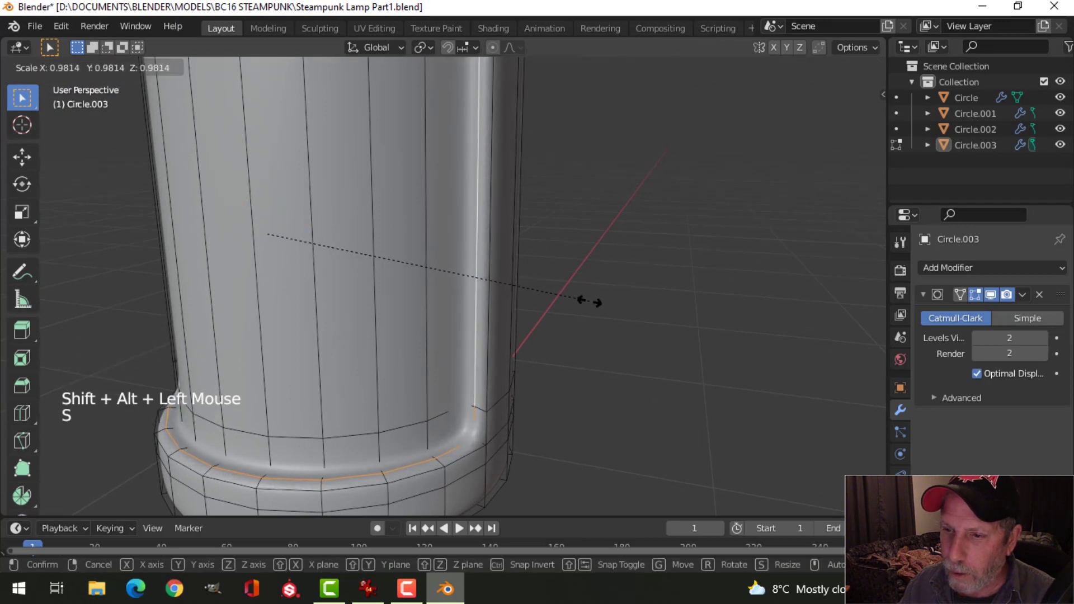
pyautogui.click(591, 302)
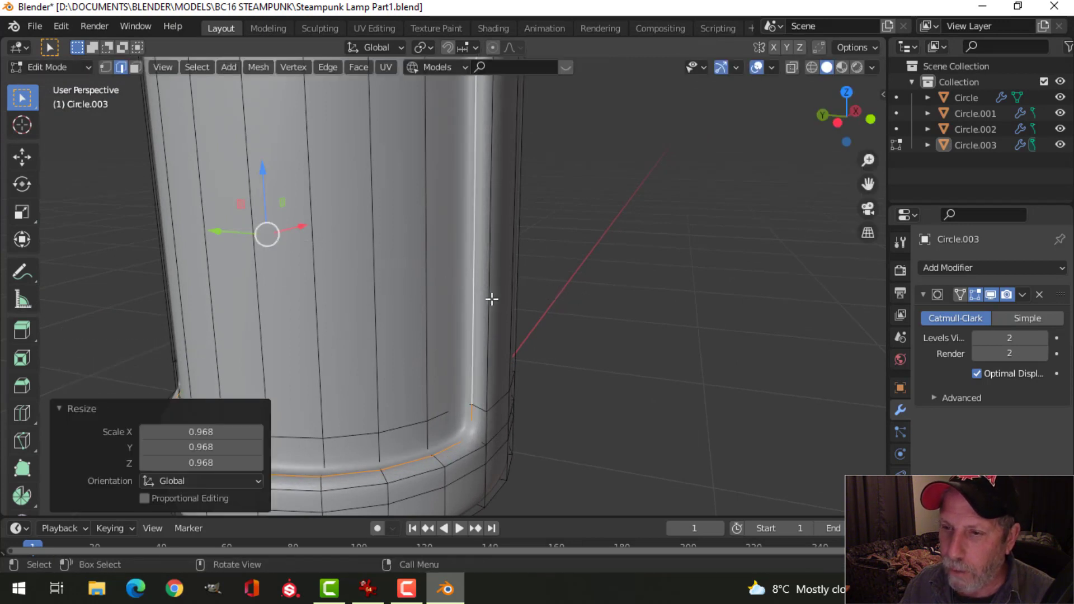
# Add a loop cut along the same panel's recess wall, close to its outer rim, and leave Edit Mode.
pyautogui.hotkey('ctrl', 'r')
pyautogui.click(476, 405)
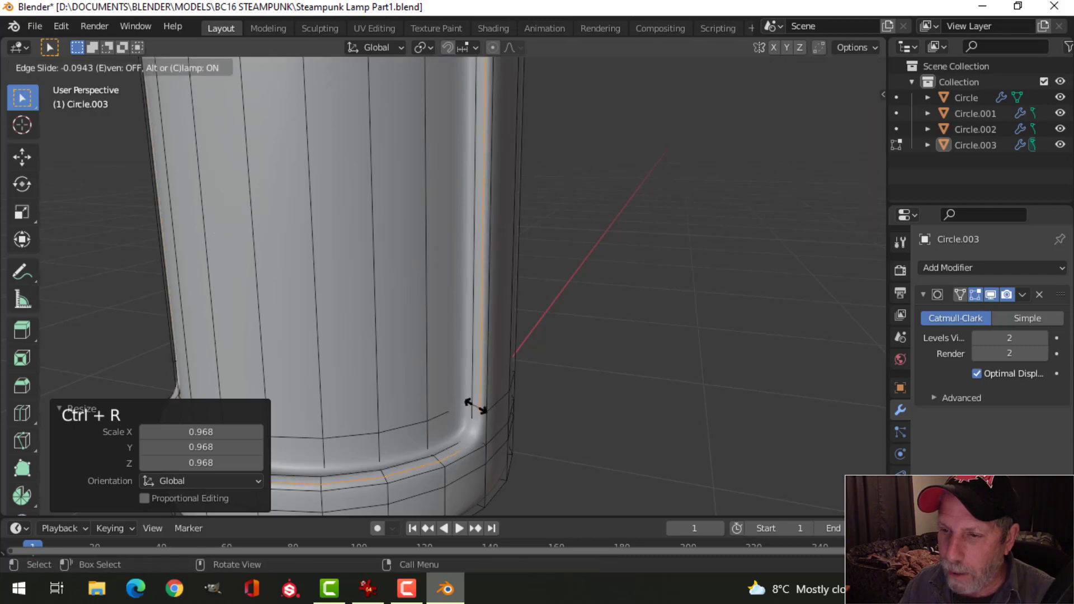
pyautogui.press('Tab')
# Select the matching edge loop on the opposite panel's recess wall and scale it to 0.973.
pyautogui.scroll(-3, 576, 313)
pyautogui.moveTo(577, 316); pyautogui.dragTo(442, 336, button='middle')
pyautogui.scroll(4, 352, 315)
pyautogui.press('Tab')
pyautogui.hotkey('alt', 'a')
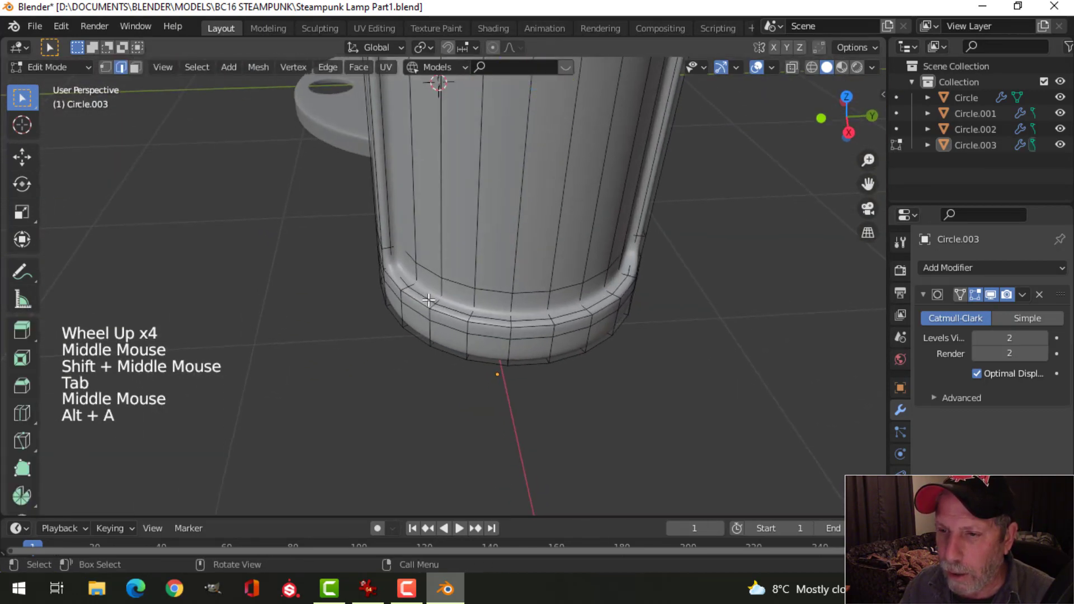
pyautogui.keyDown('alt'); pyautogui.keyDown('shift'); pyautogui.click(528, 306); pyautogui.keyUp('shift'); pyautogui.keyUp('alt')
pyautogui.press('s')
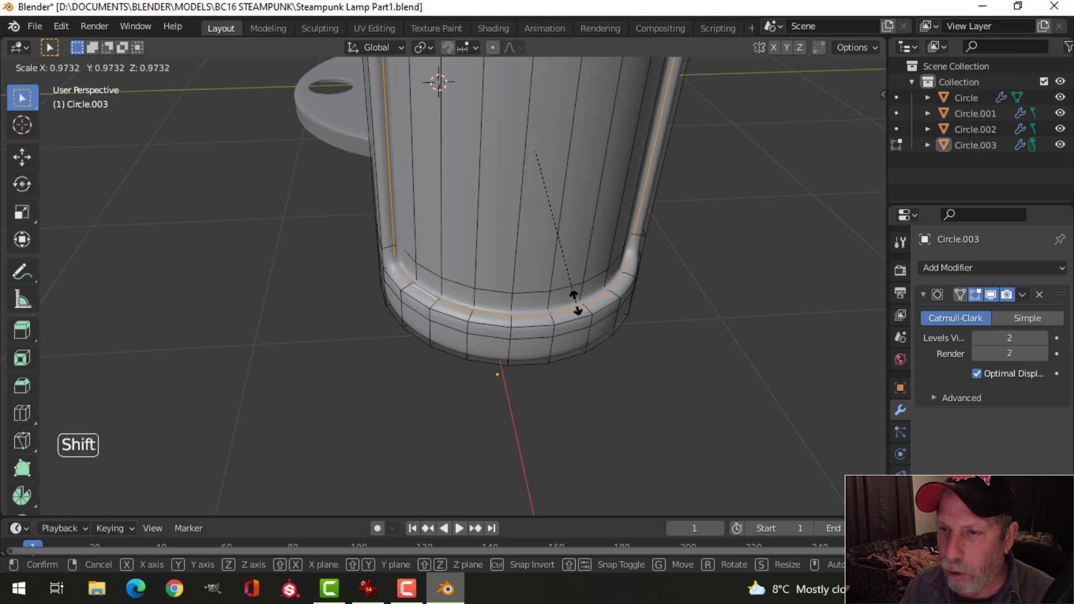
pyautogui.click(576, 302)
# Add a loop cut along the opposite panel's recess wall and check the smoothed part in Object Mode.
pyautogui.hotkey('ctrl', 'r')
pyautogui.click(387, 250)
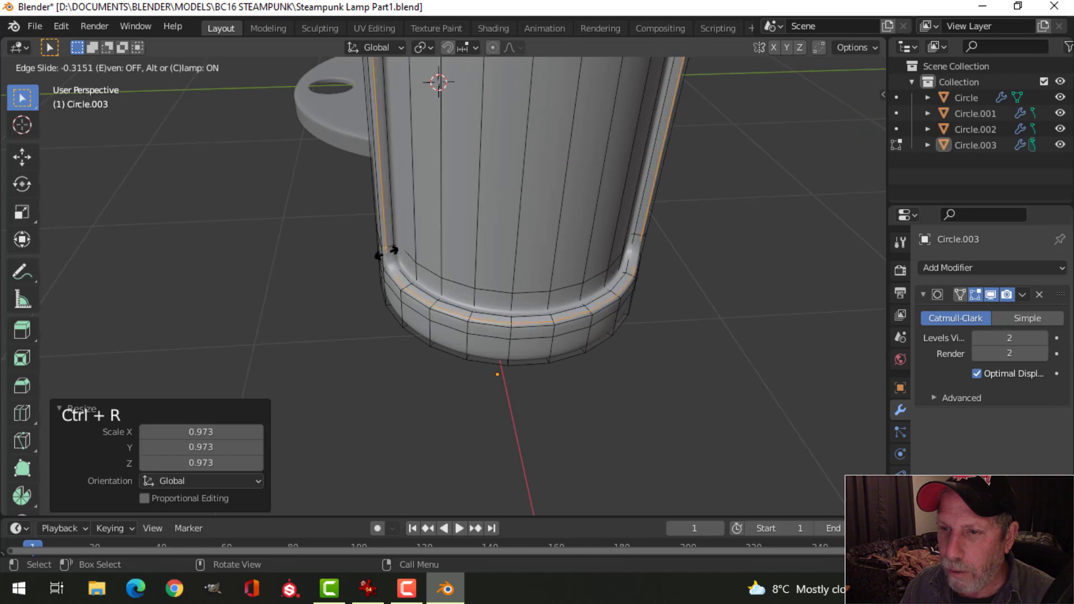
pyautogui.click(404, 251)
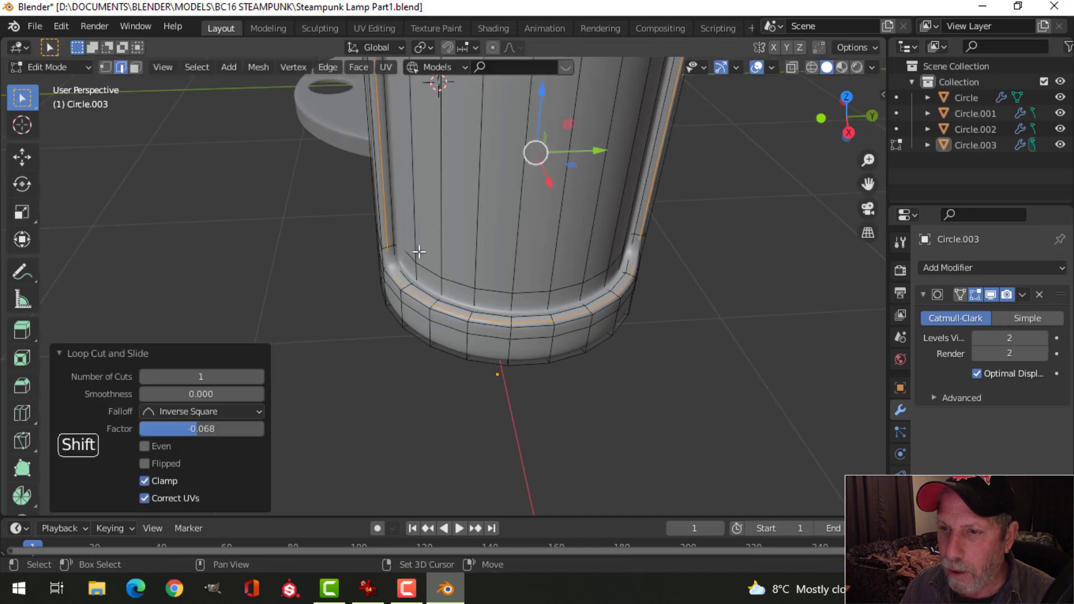
pyautogui.press('Tab')
pyautogui.scroll(-3, 463, 283)
pyautogui.moveTo(462, 283); pyautogui.dragTo(421, 276, button='middle')
pyautogui.scroll(-2, 421, 276)
pyautogui.hotkey('alt', 'a')
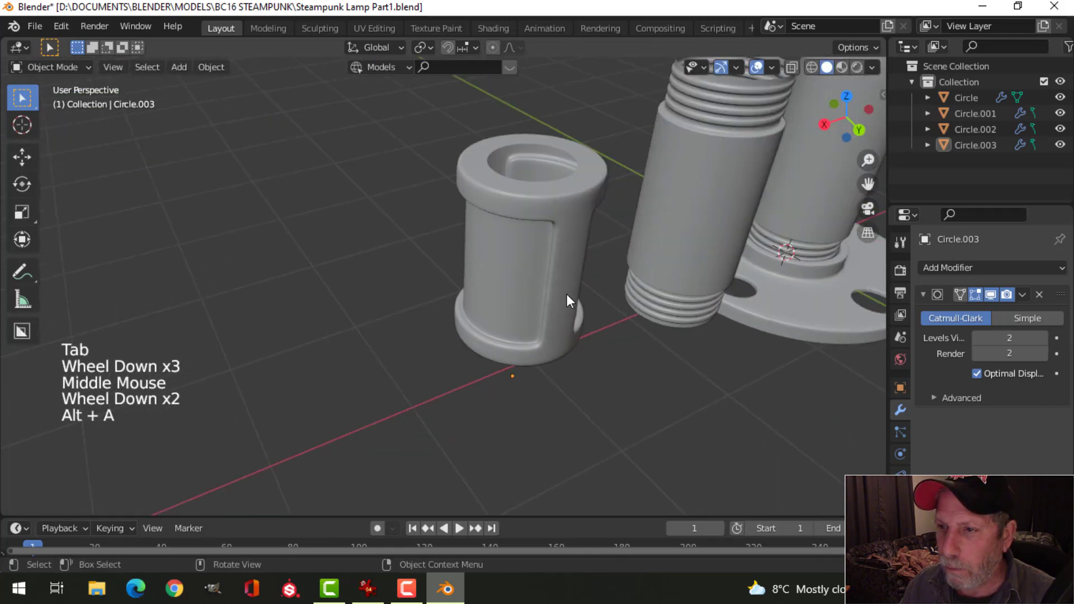
# Save the file, view the coupling from the front, and check it against the lamp reference photo.
pyautogui.moveTo(566, 293); pyautogui.dragTo(625, 267, button='middle')
pyautogui.hotkey('ctrl', 's')
pyautogui.press('KP_1')
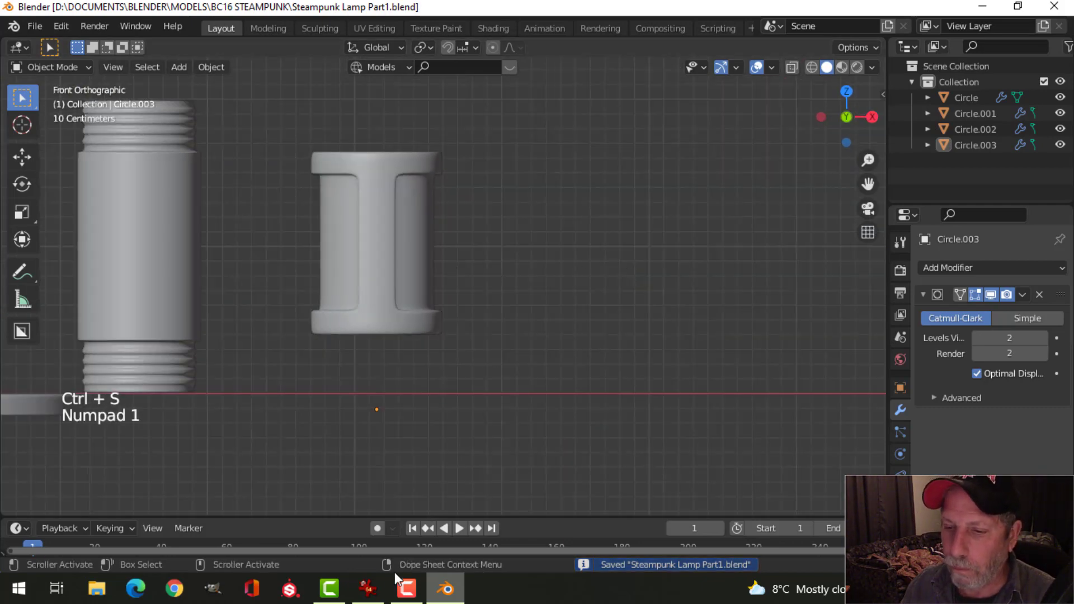
pyautogui.click(367, 589)
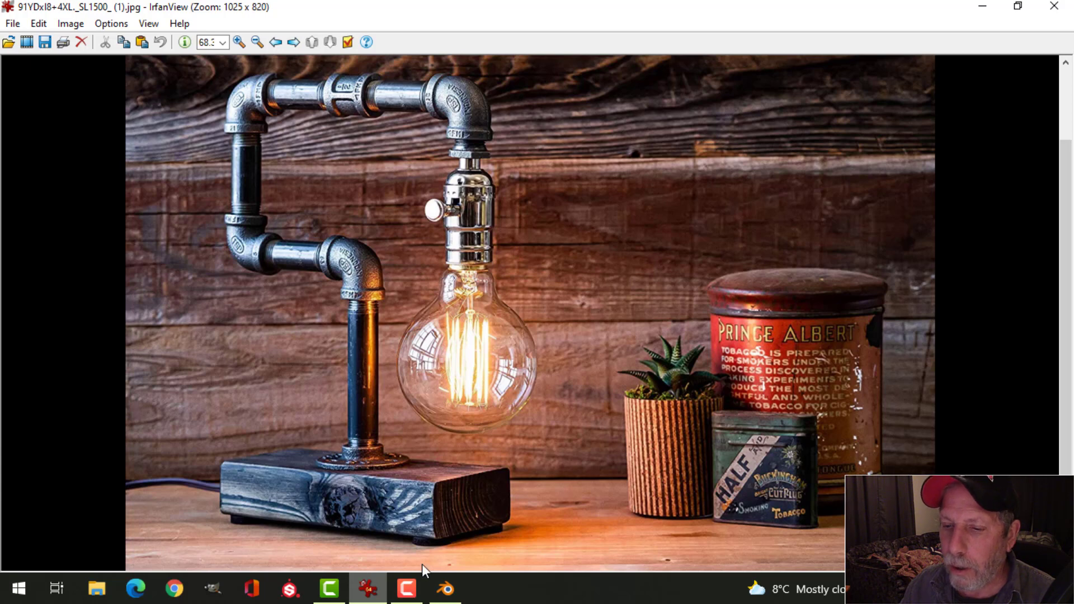
pyautogui.click(445, 589)
# Clear the leftover edge selection in the coupling's mesh, return to Object Mode and deselect everything.
pyautogui.scroll(2, 394, 260)
pyautogui.scroll(-1, 358, 219)
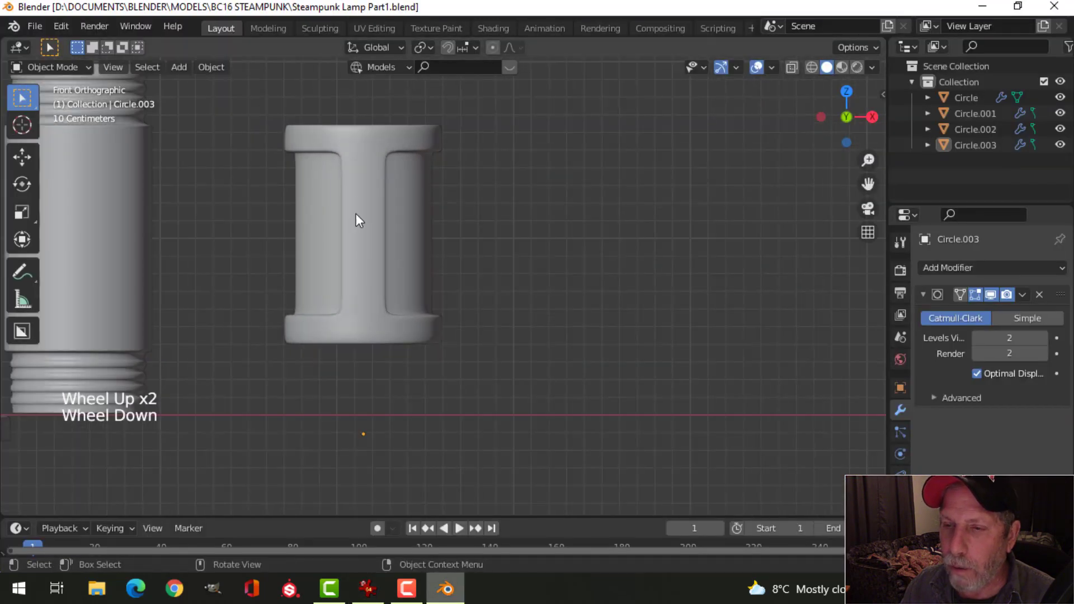
pyautogui.click(361, 176)
pyautogui.press('Tab')
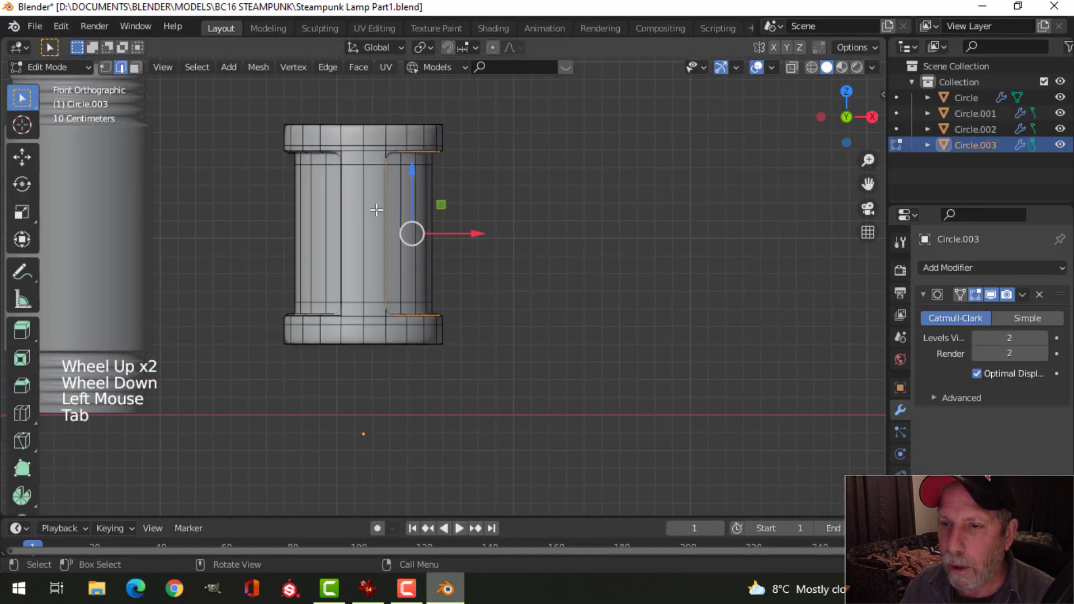
pyautogui.hotkey('alt', 'a')
pyautogui.press('Tab')
pyautogui.scroll(-4, 425, 279)
pyautogui.hotkey('alt', 'a')
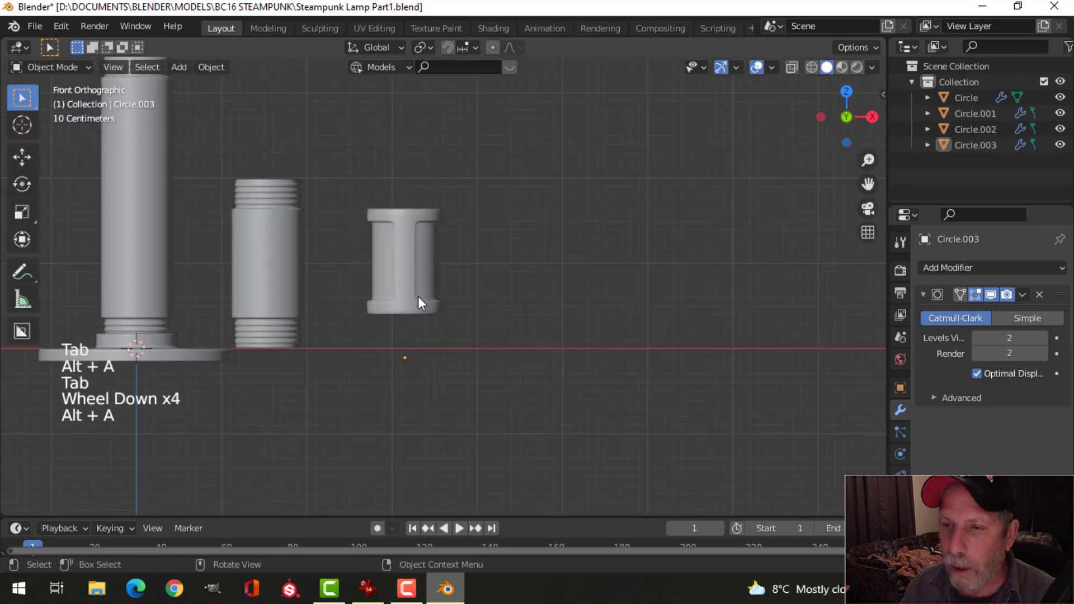
# Duplicate the short threaded pipe and move the copy along X past the finished coupling.
pyautogui.keyDown('shift'); pyautogui.moveTo(418, 296); pyautogui.dragTo(437, 274, button='middle'); pyautogui.keyUp('shift')
pyautogui.click(296, 252)
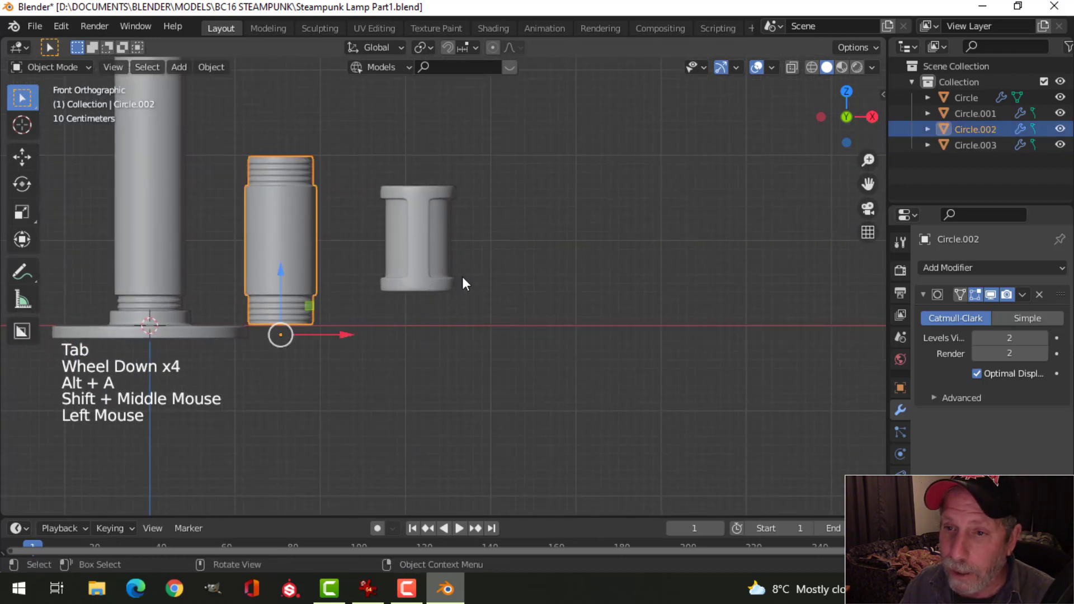
pyautogui.hotkey('shift', 'd')
pyautogui.click(583, 334)
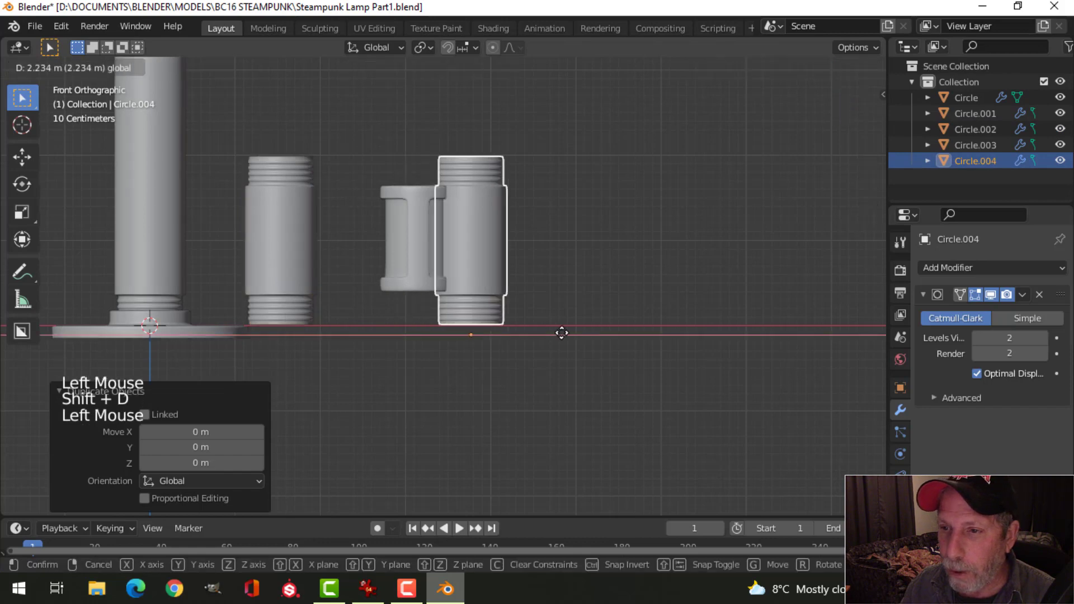
# Delete the upper threaded section's vertices from the duplicated pipe in wireframe view.
pyautogui.keyDown('shift'); pyautogui.moveTo(583, 334); pyautogui.dragTo(570, 364, button='middle'); pyautogui.keyUp('shift')
pyautogui.scroll(3, 582, 287)
pyautogui.press('Tab')
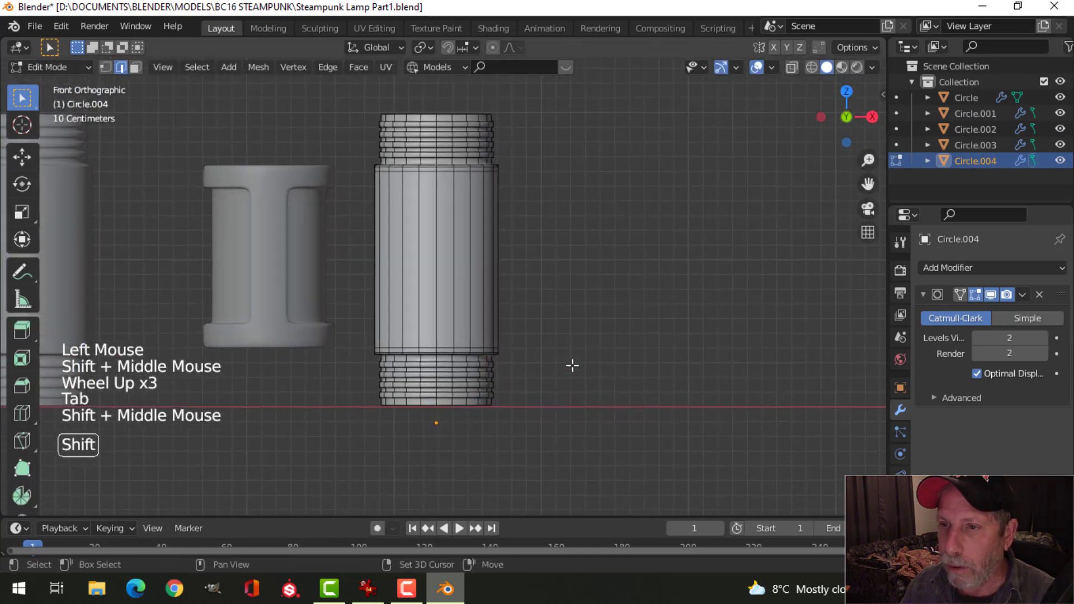
pyautogui.press('z')
pyautogui.press('1')
pyautogui.press('b')
pyautogui.moveTo(330, 84); pyautogui.dragTo(510, 159)
pyautogui.press('x')
pyautogui.click(599, 310)
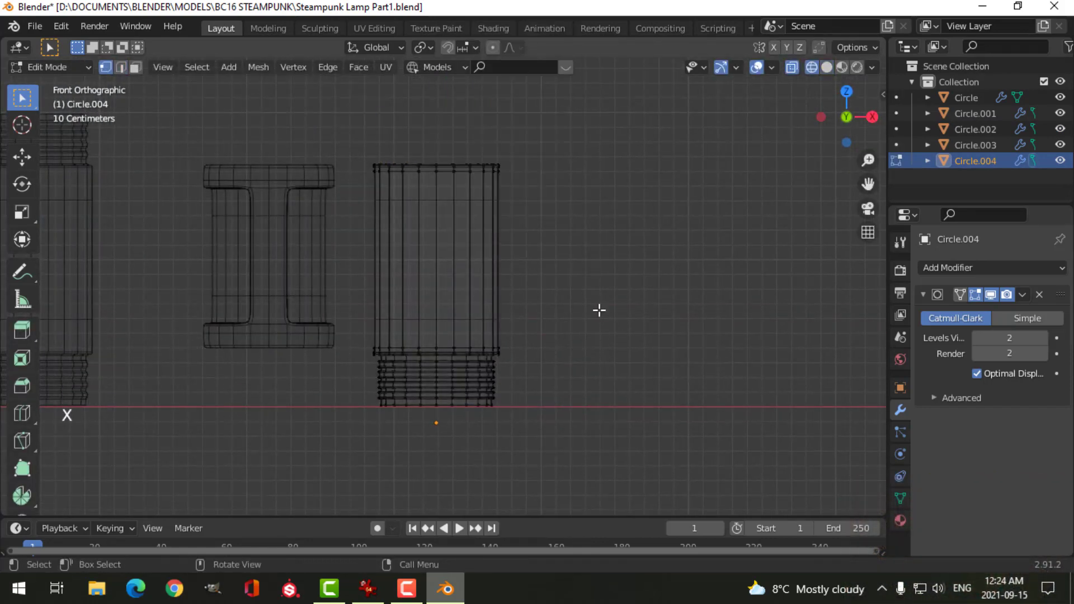
# Delete the lower threaded section's vertices from the duplicated pipe and return to solid shading.
pyautogui.press('b')
pyautogui.moveTo(606, 473); pyautogui.dragTo(376, 356)
pyautogui.press('x')
pyautogui.click(376, 356)
pyautogui.press('z')
# Select the support edge loops near both ends of the duplicated cylinder's outer wall and delete them.
pyautogui.scroll(3, 559, 290)
pyautogui.moveTo(560, 279)
pyautogui.mouseDown(button='middle')
pyautogui.moveTo(547, 235)
pyautogui.moveTo(465, 212)
pyautogui.mouseUp(button='middle')
pyautogui.scroll(-2, 503, 224)
pyautogui.press('2')
pyautogui.scroll(3, 465, 212)
pyautogui.keyDown('alt'); pyautogui.keyDown('shift'); pyautogui.click(407, 89); pyautogui.keyUp('shift'); pyautogui.keyUp('alt')
pyautogui.keyDown('alt'); pyautogui.keyDown('shift'); pyautogui.click(408, 89); pyautogui.keyUp('shift'); pyautogui.keyUp('alt')
pyautogui.moveTo(503, 173); pyautogui.dragTo(455, 243, button='middle')
pyautogui.keyDown('alt'); pyautogui.keyDown('shift'); pyautogui.click(386, 218); pyautogui.keyUp('shift'); pyautogui.keyUp('alt')
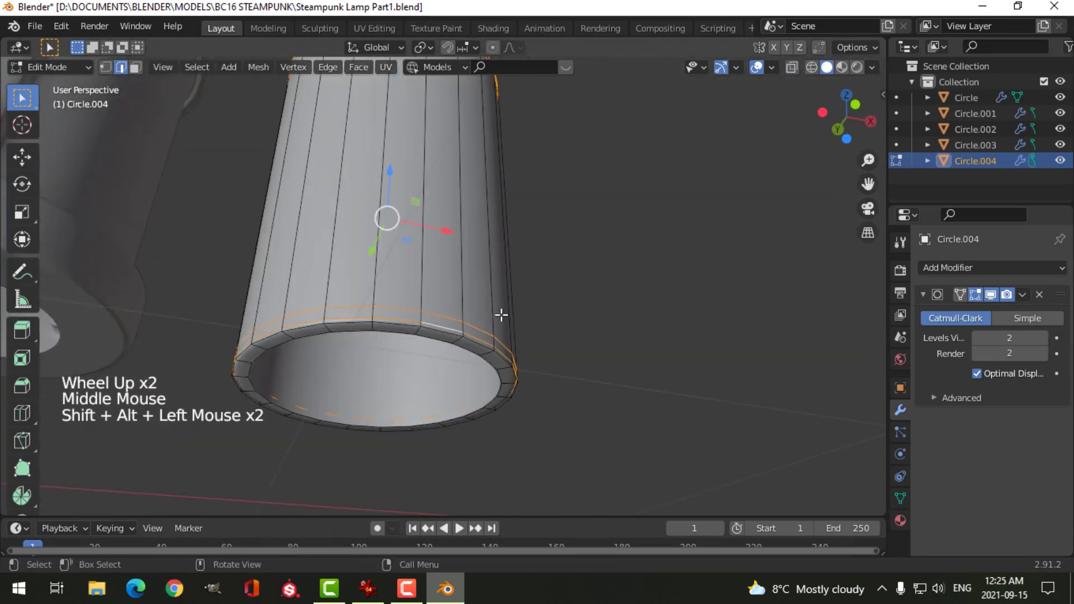
pyautogui.press('x')
pyautogui.click(458, 411)
# Add a centred loop cut around the cylinder and bevel it about 0.525 m wide, leaving narrow bands at both ends.
pyautogui.moveTo(531, 321); pyautogui.dragTo(504, 291, button='middle')
pyautogui.scroll(-3, 503, 291)
pyautogui.keyDown('shift'); pyautogui.moveTo(504, 291); pyautogui.dragTo(464, 268, button='middle'); pyautogui.keyUp('shift')
pyautogui.moveTo(464, 269); pyautogui.dragTo(446, 259, button='middle')
pyautogui.hotkey('ctrl', 'r')
pyautogui.middleClick(446, 259)
pyautogui.hotkey('ctrl', 'b')
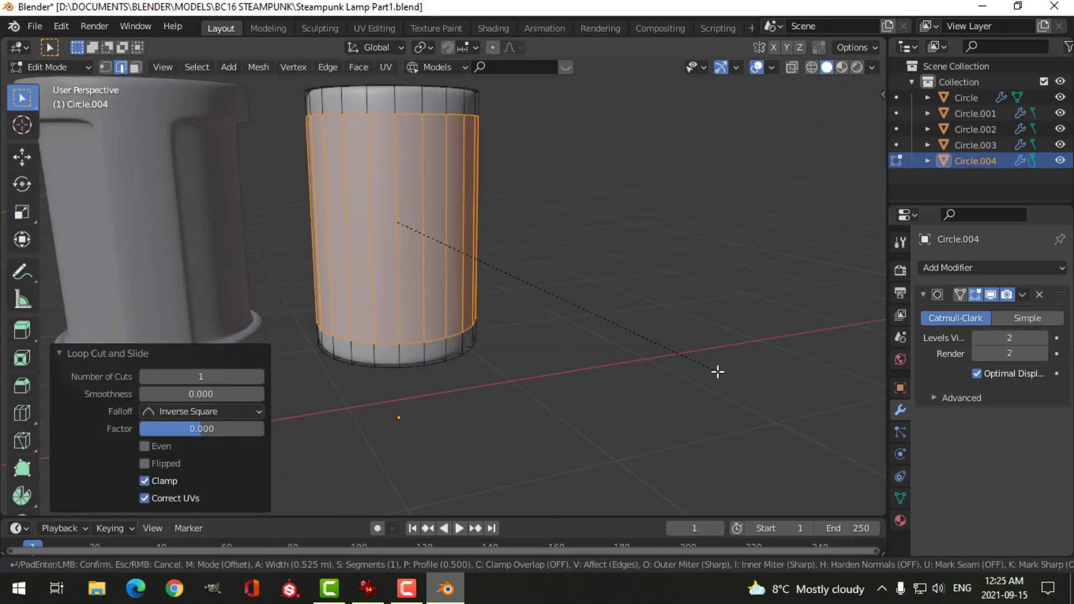
pyautogui.click(718, 371)
# Select the face bands at both ends of the cylinder and one vertical face strip on its front and back.
pyautogui.hotkey('alt', 'a')
pyautogui.press('3')
pyautogui.moveTo(503, 280); pyautogui.dragTo(427, 218, button='middle')
pyautogui.keyDown('alt'); pyautogui.keyDown('shift'); pyautogui.click(427, 103); pyautogui.keyUp('shift'); pyautogui.keyUp('alt')
pyautogui.keyDown('alt'); pyautogui.keyDown('shift'); pyautogui.click(431, 358); pyautogui.keyUp('shift'); pyautogui.keyUp('alt')
pyautogui.press('KP_1')
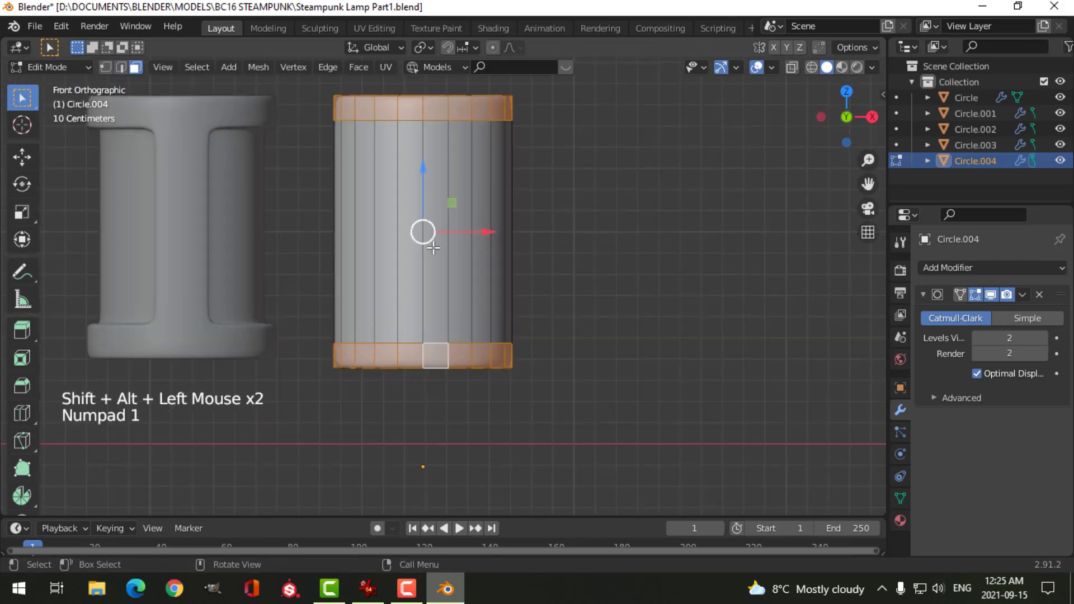
pyautogui.click(434, 158)
pyautogui.keyDown('alt'); pyautogui.keyDown('shift'); pyautogui.click(424, 109); pyautogui.keyUp('shift'); pyautogui.keyUp('alt')
pyautogui.keyDown('alt'); pyautogui.keyDown('shift'); pyautogui.click(447, 355); pyautogui.keyUp('shift'); pyautogui.keyUp('alt')
pyautogui.press('ctrl+KP_1')
pyautogui.press('KP_1')
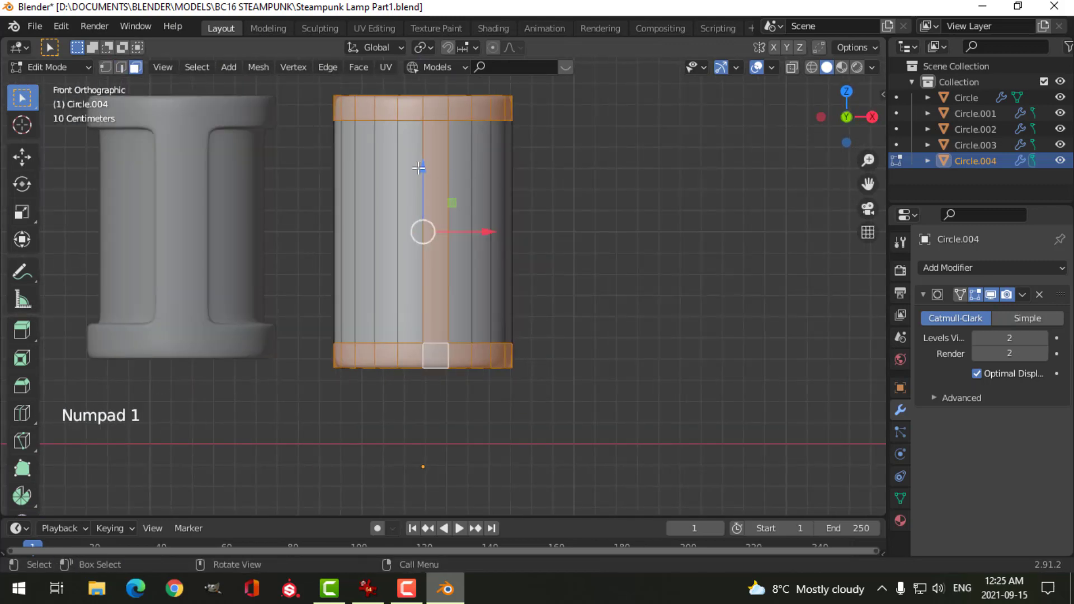
pyautogui.press('ctrl+KP_1')
pyautogui.keyDown('alt'); pyautogui.keyDown('shift'); pyautogui.click(447, 168); pyautogui.keyUp('shift'); pyautogui.keyUp('alt')
# Extrude the selected bands and strips outward along their normals by about 0.05 m with Shrink/Fatten.
pyautogui.scroll(-2, 570, 163)
pyautogui.moveTo(570, 163); pyautogui.dragTo(548, 201, button='middle')
pyautogui.press('e')
pyautogui.hotkey('alt', 's')
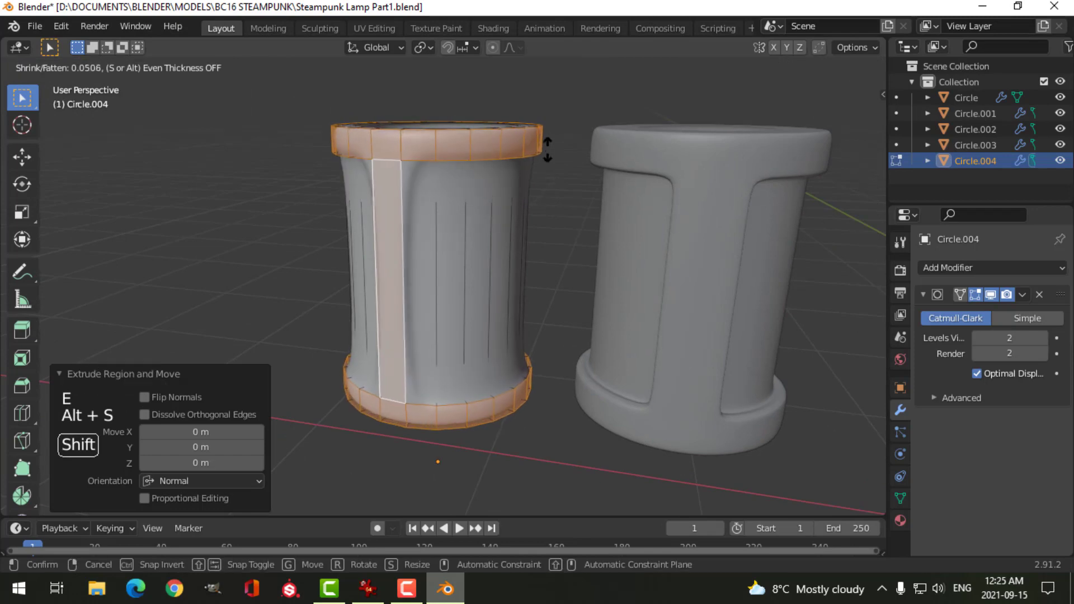
pyautogui.click(546, 151)
pyautogui.moveTo(546, 151); pyautogui.dragTo(519, 169, button='middle')
pyautogui.hotkey('ctrl', 'z')
pyautogui.hotkey('ctrl', 'z')
# Add support loop cuts across the new coupling's body and along the walls of its recessed panels.
pyautogui.moveTo(676, 323); pyautogui.dragTo(588, 280, button='middle')
pyautogui.scroll(2, 587, 279)
pyautogui.keyDown('shift'); pyautogui.moveTo(588, 279); pyautogui.dragTo(334, 214, button='middle'); pyautogui.keyUp('shift')
pyautogui.hotkey('alt', 'a')
pyautogui.hotkey('ctrl', 'r')
pyautogui.click(412, 163)
pyautogui.click(416, 163)
pyautogui.scroll(3, 469, 168)
pyautogui.hotkey('ctrl', 'r')
pyautogui.hotkey('ctrl', 'r')
pyautogui.click(359, 209)
pyautogui.press('Tab')
pyautogui.hotkey('alt', 'a')
pyautogui.press('Tab')
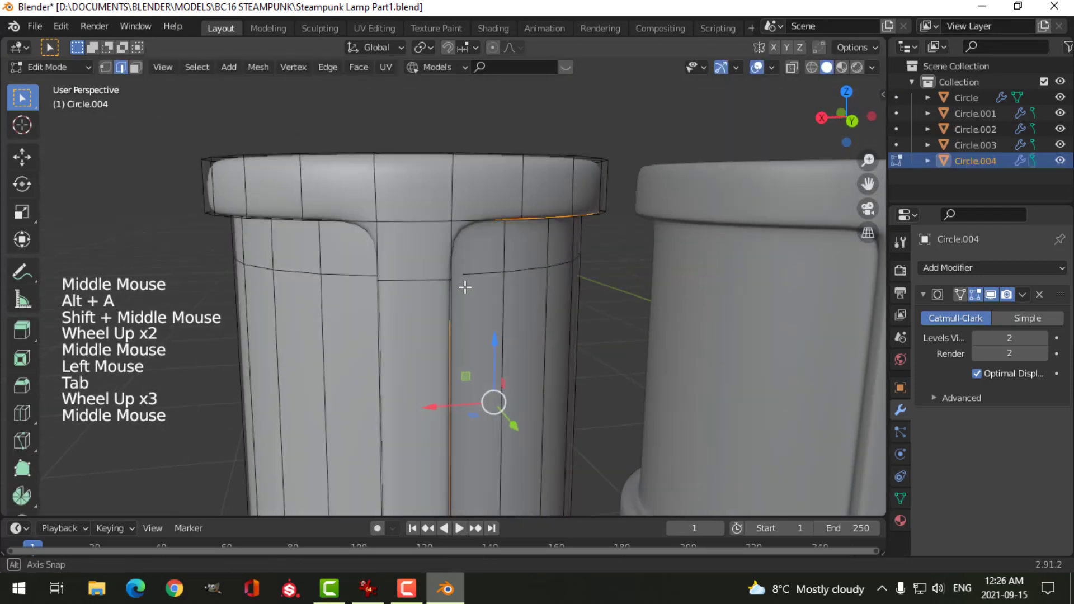
# Add support loop cuts around the new coupling's collar, close to its edges, and inspect the smoothed part in Object Mode.
pyautogui.hotkey('alt', 'a')
pyautogui.hotkey('ctrl', 'r')
pyautogui.click(439, 224)
pyautogui.click(439, 223)
pyautogui.scroll(-3, 439, 224)
pyautogui.hotkey('ctrl', 'r')
pyautogui.click(419, 240)
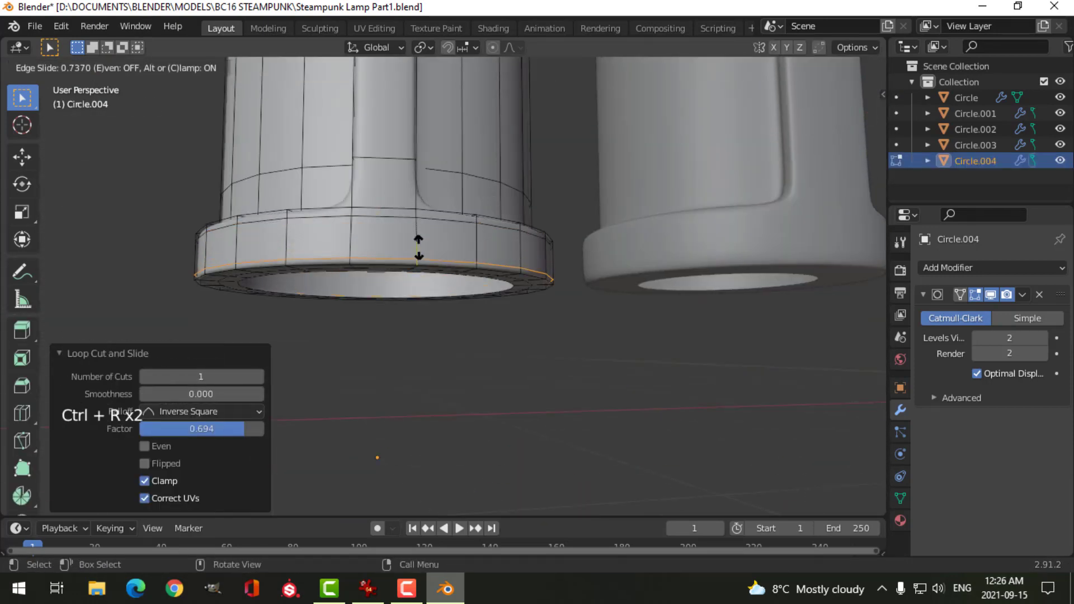
pyautogui.press('Tab')
pyautogui.scroll(-4, 420, 240)
pyautogui.hotkey('alt', 'a')
pyautogui.moveTo(420, 240); pyautogui.dragTo(486, 252, button='middle')
pyautogui.scroll(-2, 495, 261)
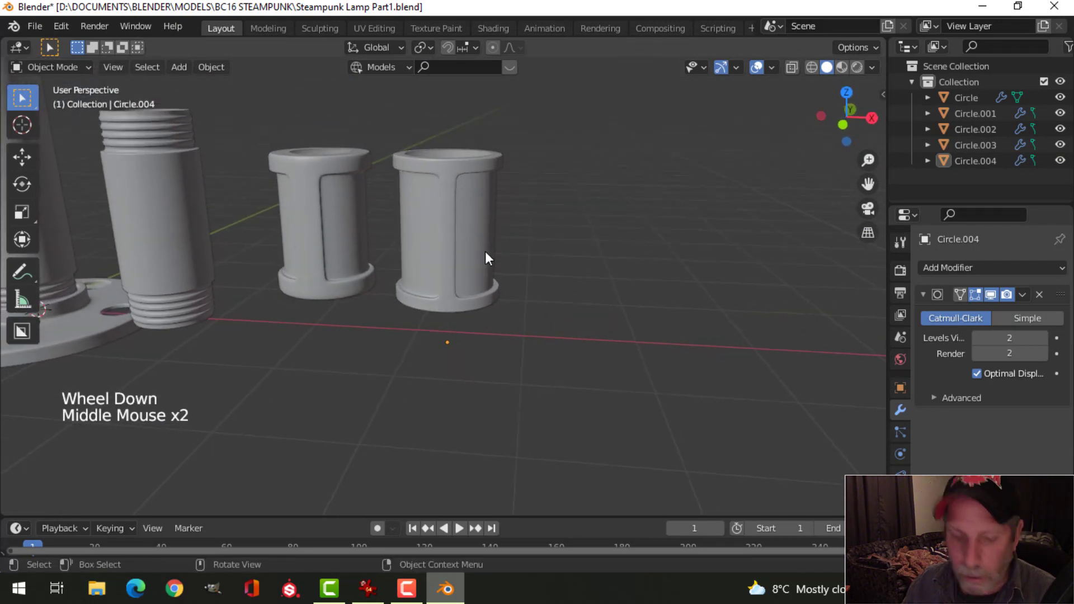
# Save the file and show all the lamp parts in front view.
pyautogui.hotkey('ctrl', 's')
pyautogui.scroll(-4, 489, 253)
pyautogui.keyDown('shift'); pyautogui.moveTo(430, 279); pyautogui.dragTo(467, 268, button='middle'); pyautogui.keyUp('shift')
pyautogui.moveTo(468, 267); pyautogui.dragTo(505, 257, button='middle')
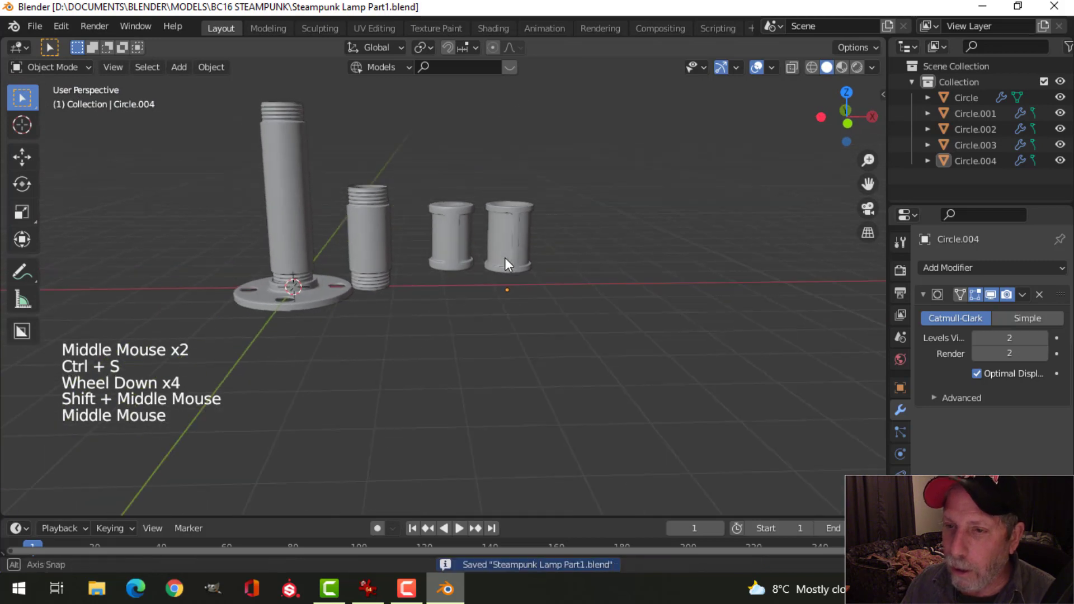
pyautogui.press('KP_1')
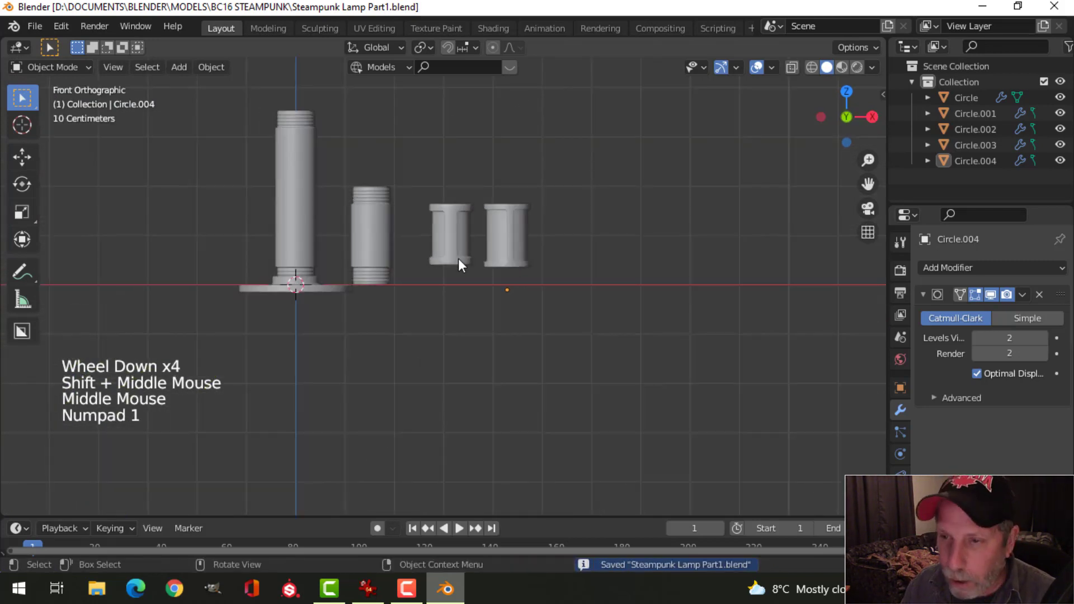
# Move the short threaded pipe slightly along X toward the couplings, deselect it and save the file.
pyautogui.click(359, 229)
pyautogui.moveTo(434, 294); pyautogui.dragTo(447, 286)
pyautogui.hotkey('alt', 'a')
pyautogui.hotkey('ctrl', 's')
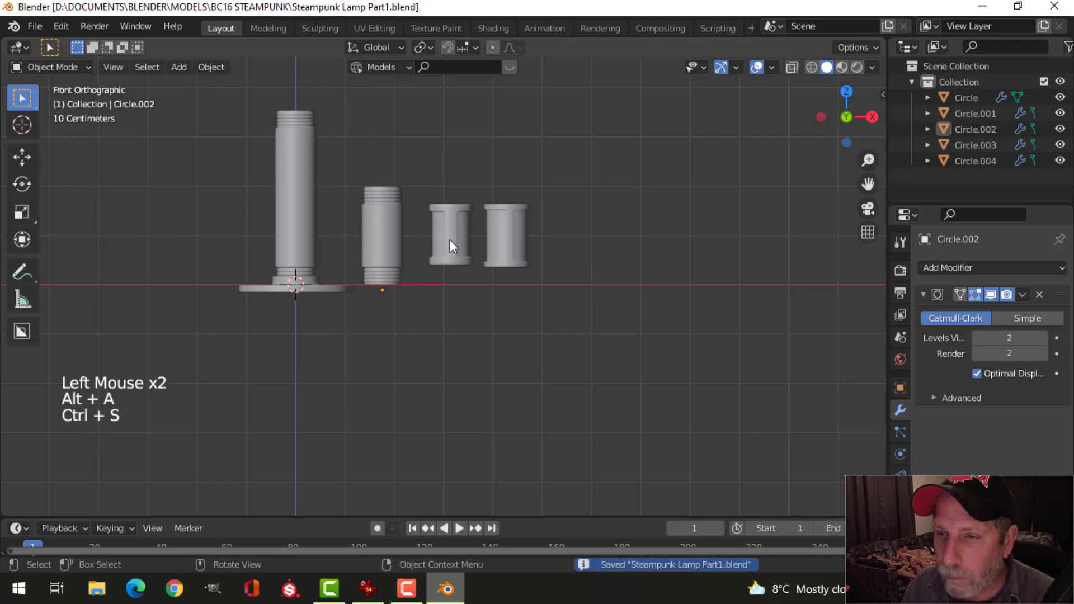
# Bring up the lamp reference photo to study the next part.
pyautogui.scroll(-1, 442, 245)
pyautogui.keyDown('shift'); pyautogui.moveTo(432, 251); pyautogui.dragTo(492, 293, button='middle'); pyautogui.keyUp('shift')
pyautogui.click(367, 587)
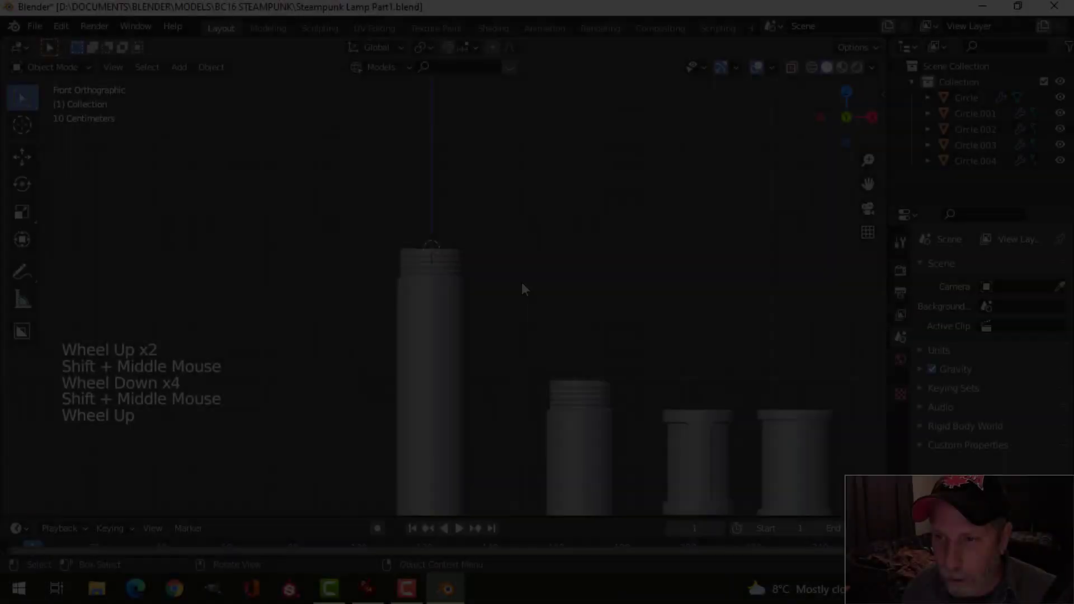
# Add a plane at the 3D cursor on the tall pipe's top and merge its vertices at the center.
pyautogui.scroll(1, 521, 282)
pyautogui.keyDown('shift'); pyautogui.moveTo(522, 282); pyautogui.dragTo(515, 300, button='middle'); pyautogui.keyUp('shift')
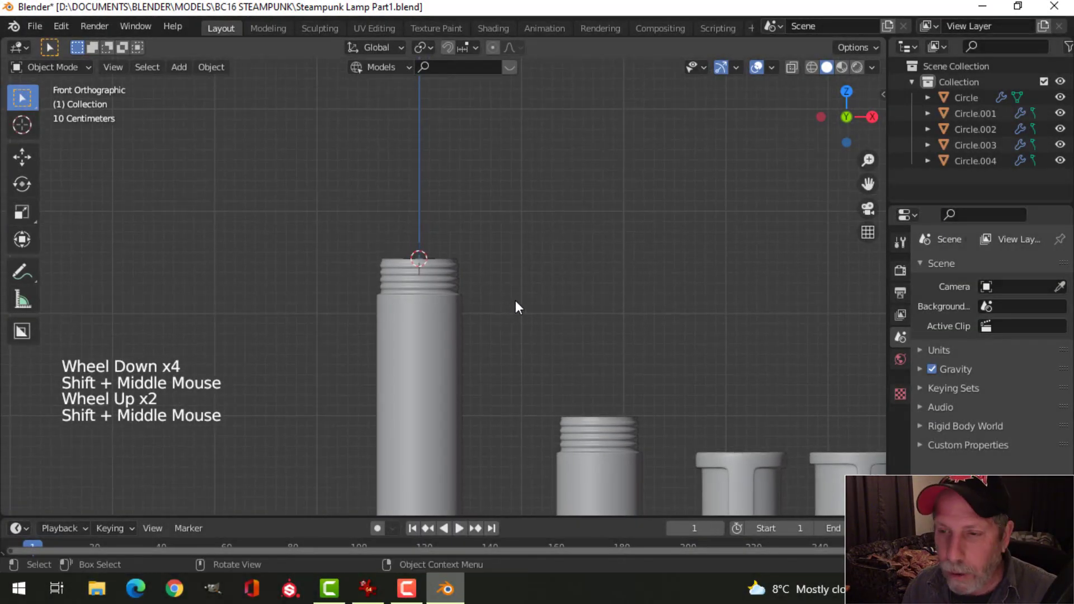
pyautogui.hotkey('shift', 'a')
pyautogui.moveTo(487, 220)
pyautogui.click(588, 221)
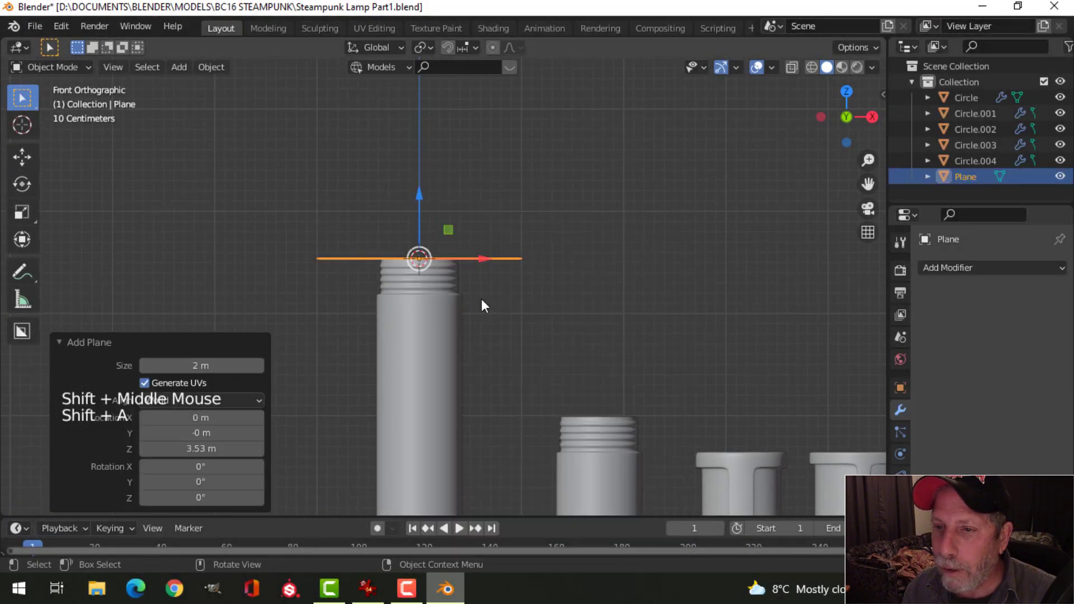
pyautogui.press('Tab')
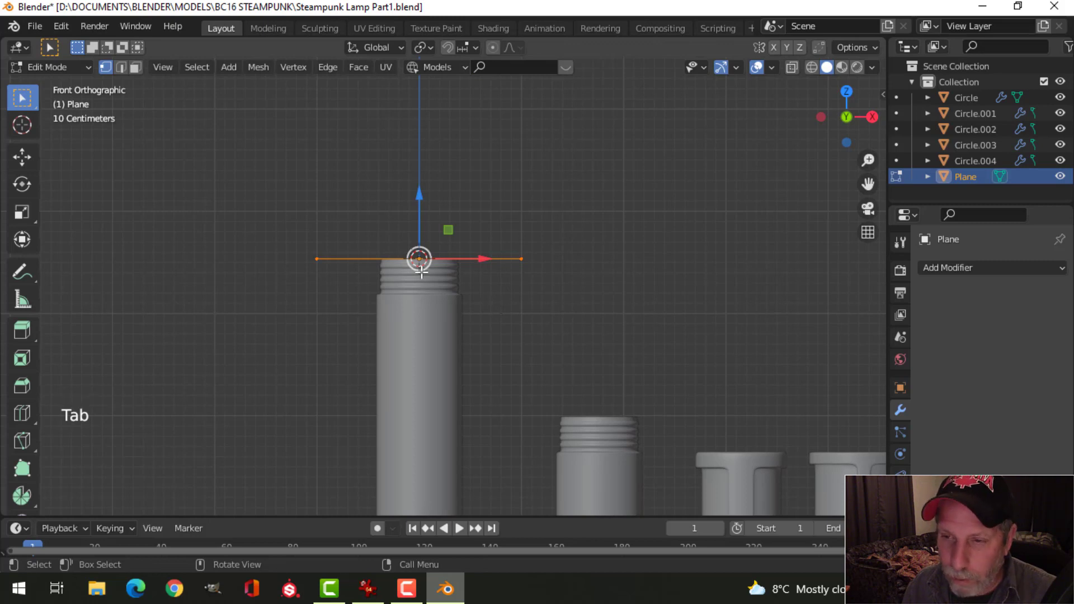
pyautogui.press('m')
pyautogui.click(608, 263)
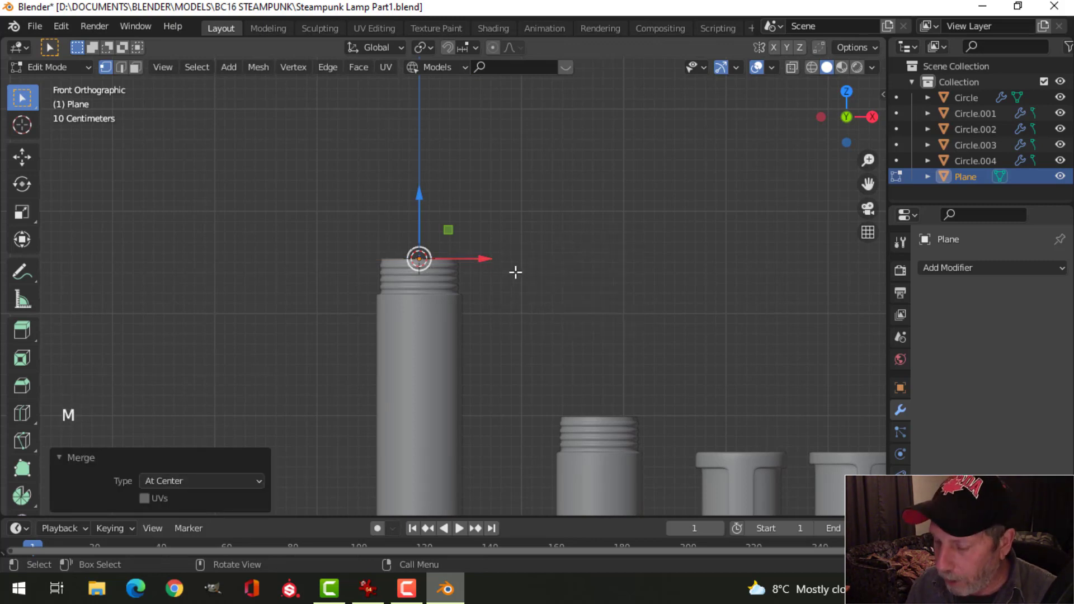
# Extrude the merged vertex straight up along Z by about 1.47 m.
pyautogui.scroll(-2, 515, 273)
pyautogui.keyDown('shift'); pyautogui.moveTo(515, 270); pyautogui.dragTo(539, 300, button='middle'); pyautogui.keyUp('shift')
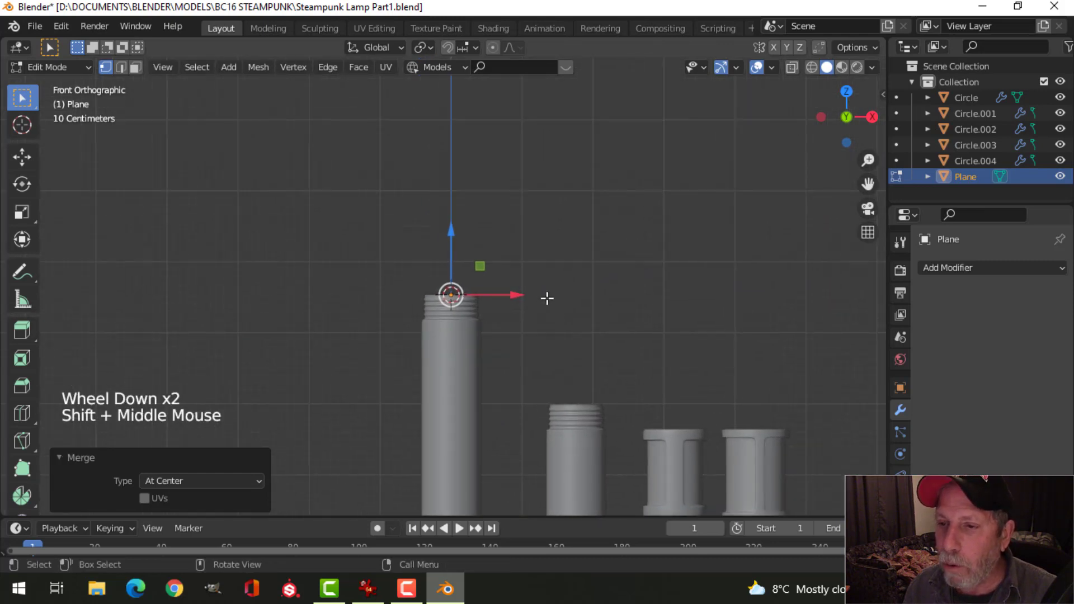
pyautogui.press('e')
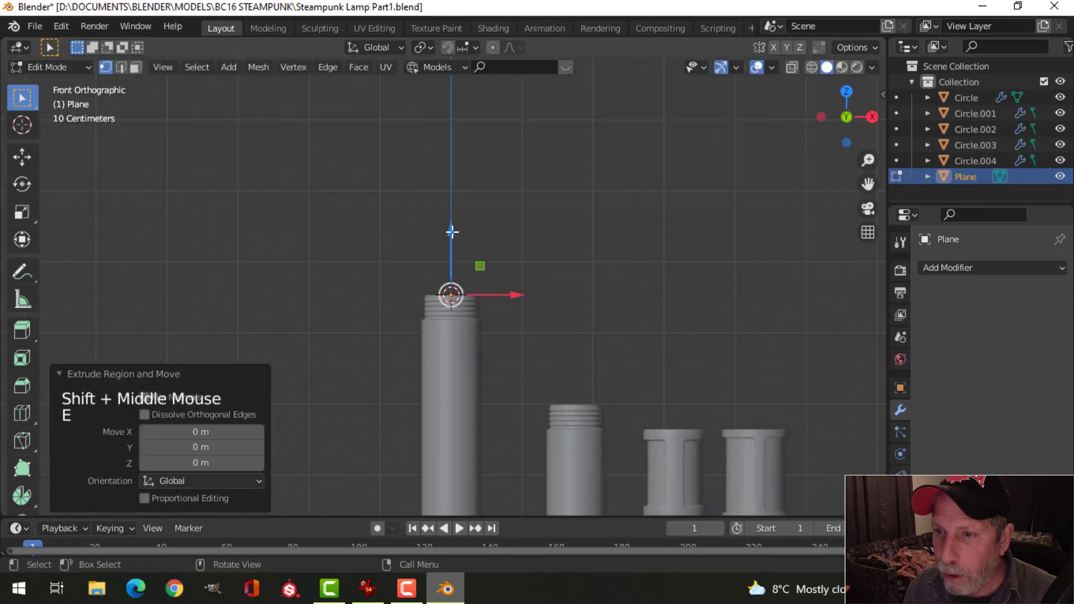
pyautogui.moveTo(449, 230); pyautogui.dragTo(452, 176)
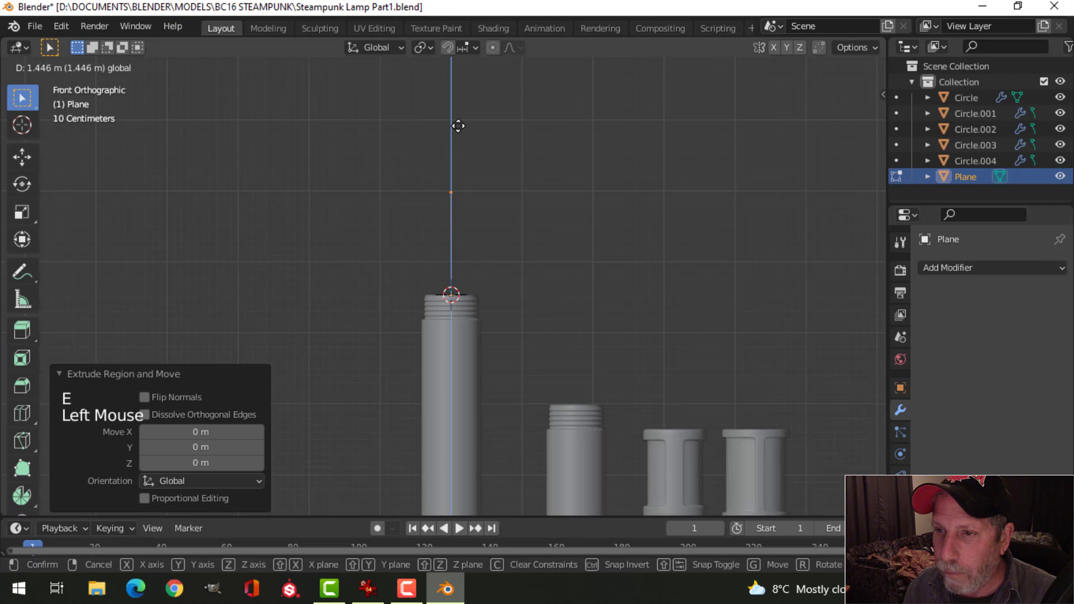
pyautogui.moveTo(459, 124); pyautogui.dragTo(458, 124)
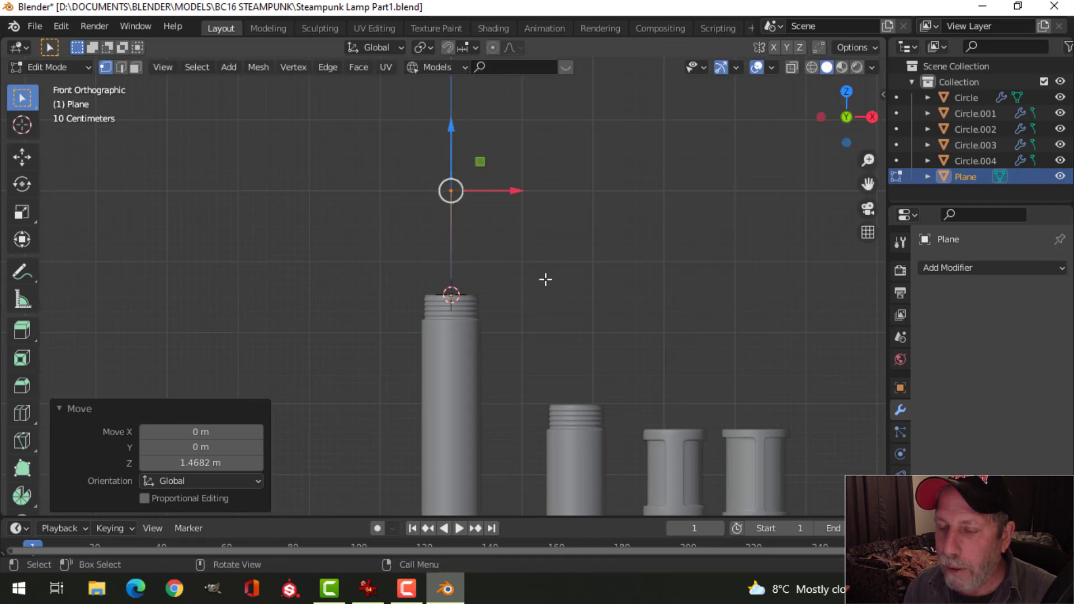
# Select the whole vertical edge and move it up along Z by about 0.46 m.
pyautogui.press('a')
pyautogui.scroll(2, 545, 279)
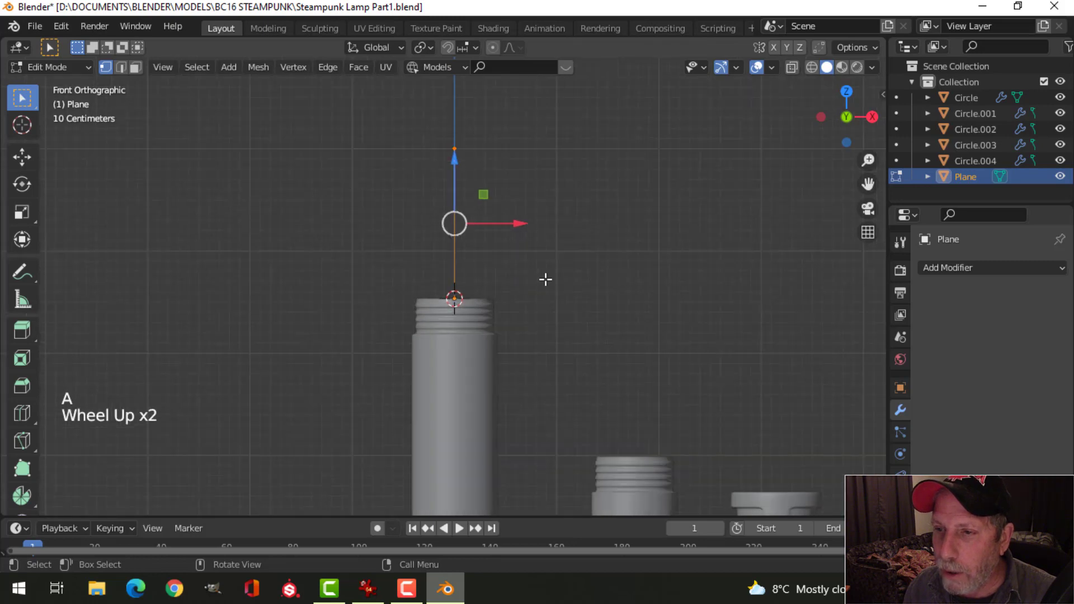
pyautogui.scroll(-1, 545, 280)
pyautogui.scroll(-1, 544, 279)
pyautogui.scroll(2, 539, 279)
pyautogui.keyDown('shift'); pyautogui.moveTo(537, 281); pyautogui.dragTo(530, 324, button='middle'); pyautogui.keyUp('shift')
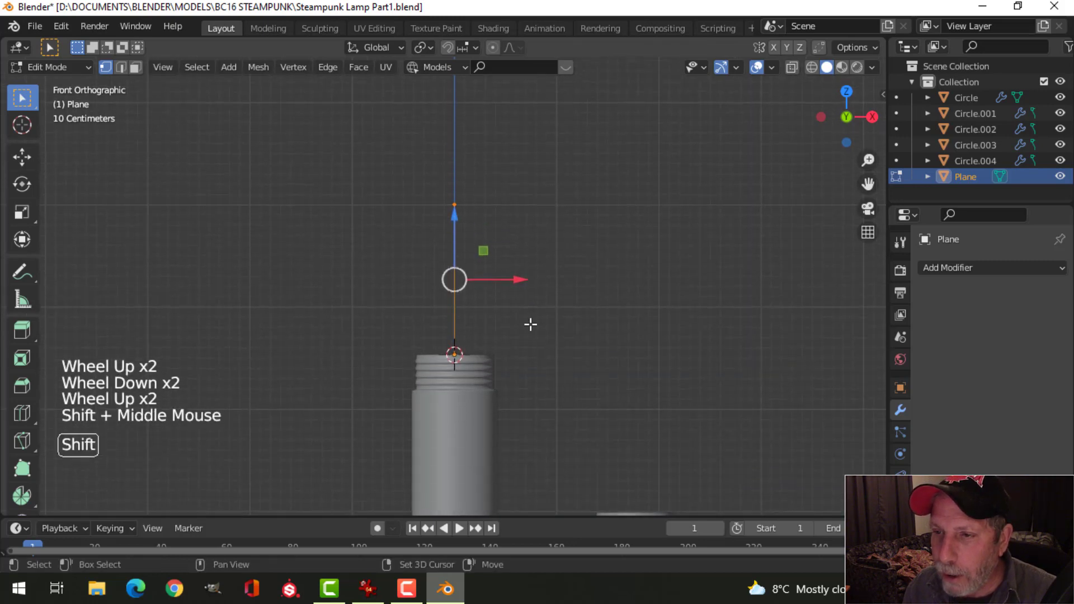
pyautogui.moveTo(458, 221); pyautogui.dragTo(454, 168)
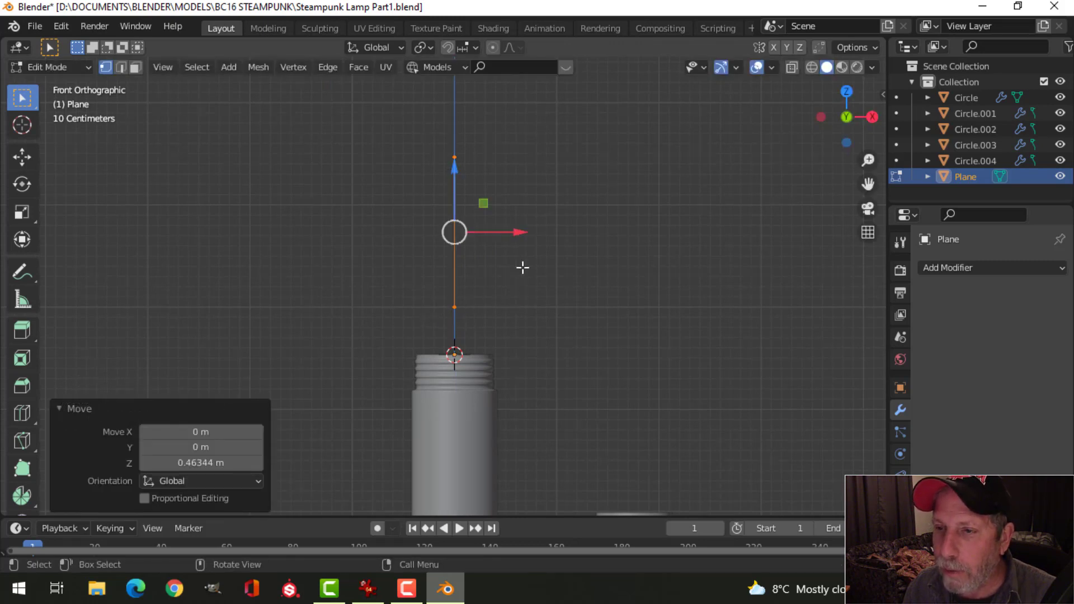
# Select the edge's upper vertex and move it down along Z by about 0.46 m.
pyautogui.click(466, 151)
pyautogui.scroll(-2, 532, 190)
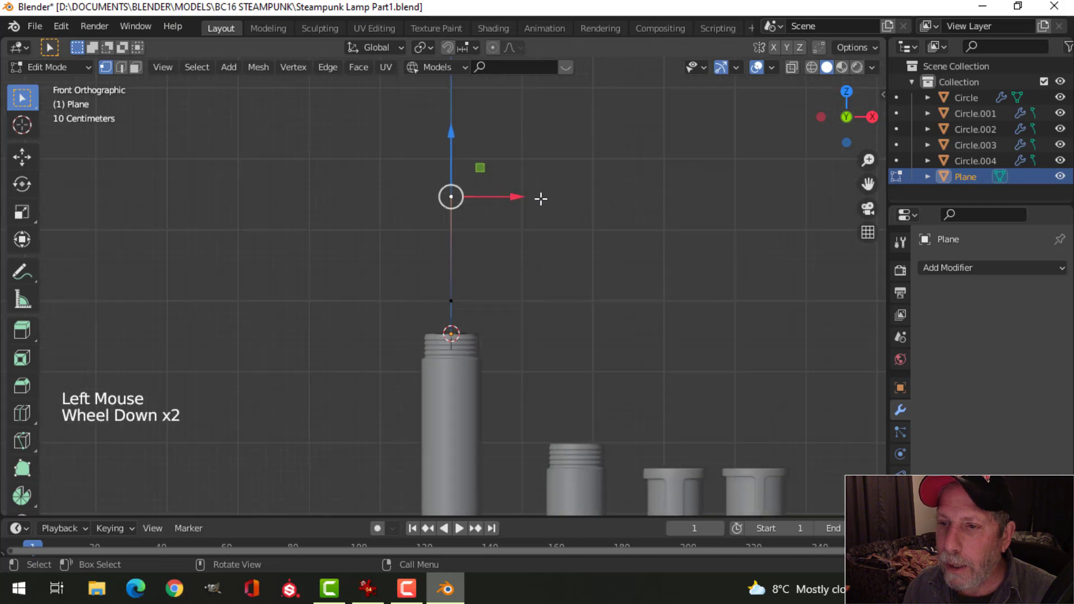
pyautogui.scroll(-2, 561, 269)
pyautogui.scroll(3, 492, 236)
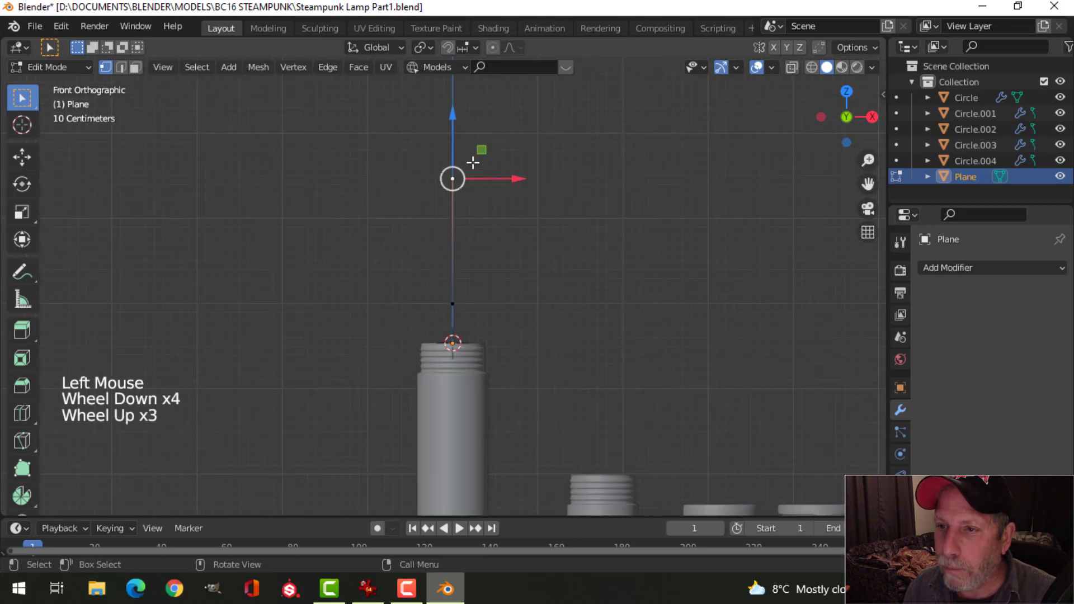
pyautogui.moveTo(450, 114); pyautogui.dragTo(448, 157)
pyautogui.scroll(3, 473, 299)
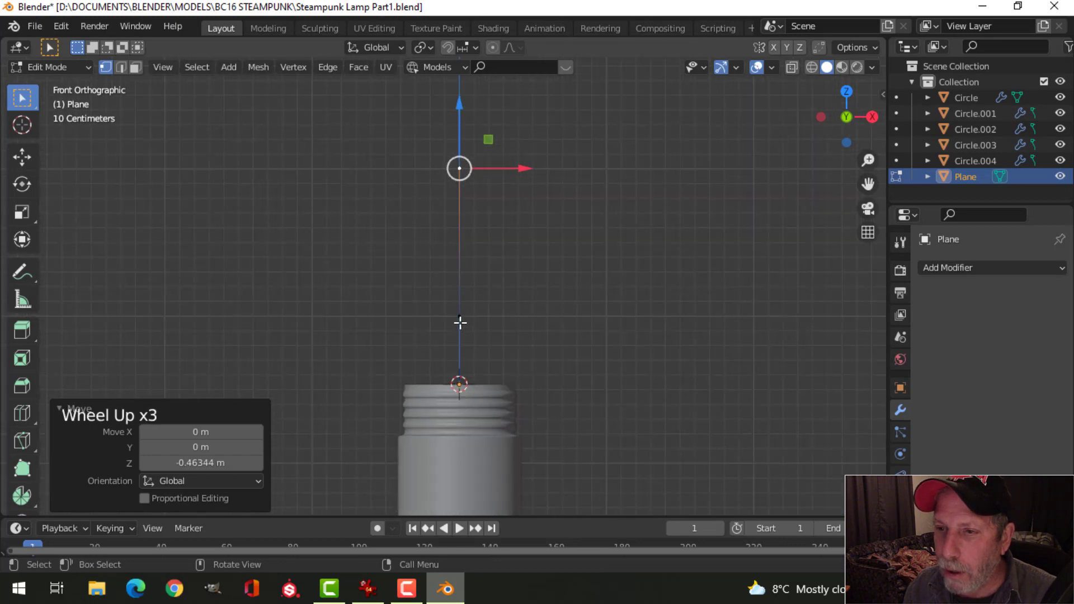
# Extrude the path's top vertex sideways along negative X by about 1 m to form the horizontal leg.
pyautogui.press('e')
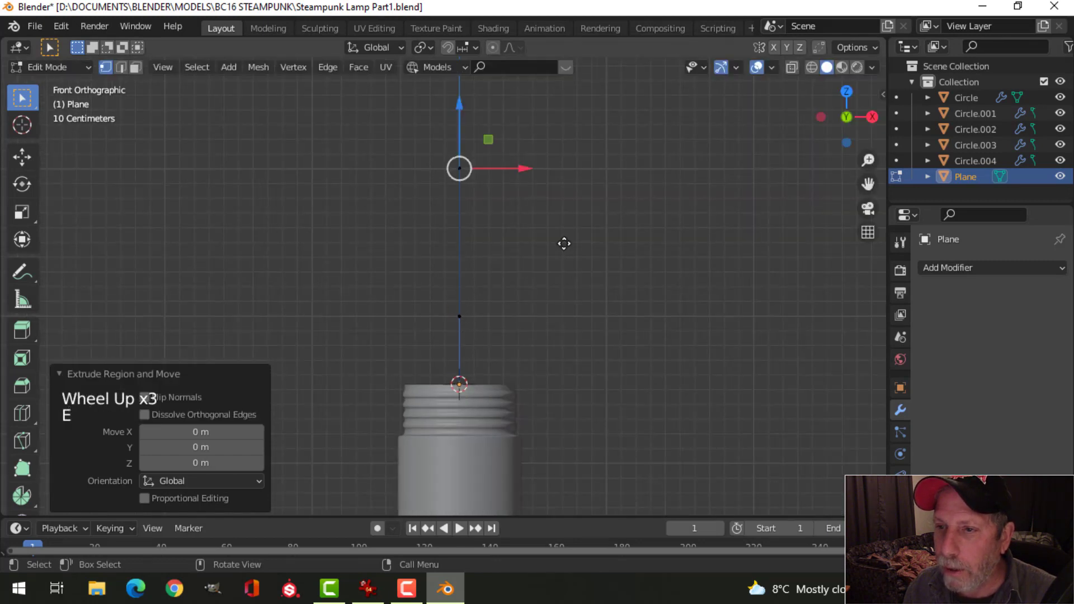
pyautogui.moveTo(527, 168); pyautogui.dragTo(377, 189)
pyautogui.scroll(-2, 534, 235)
pyautogui.moveTo(534, 235); pyautogui.dragTo(570, 274, button='middle')
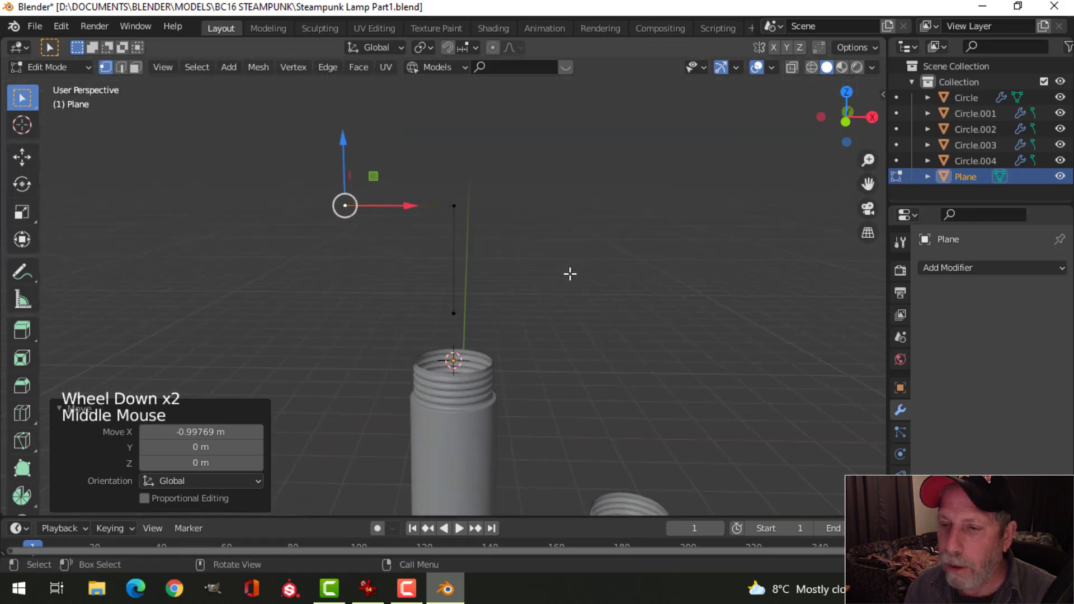
pyautogui.scroll(-3, 570, 273)
pyautogui.moveTo(511, 295)
pyautogui.mouseDown(button='middle')
pyautogui.moveTo(564, 247)
pyautogui.moveTo(530, 302)
pyautogui.moveTo(494, 307)
pyautogui.moveTo(572, 244)
pyautogui.moveTo(546, 293)
pyautogui.moveTo(513, 305)
pyautogui.mouseUp(button='middle')
pyautogui.scroll(1, 540, 303)
# Bevel the path's corner vertex with 4 segments and a width of about 0.326 m.
pyautogui.hotkey('alt', 'a')
pyautogui.click(446, 234)
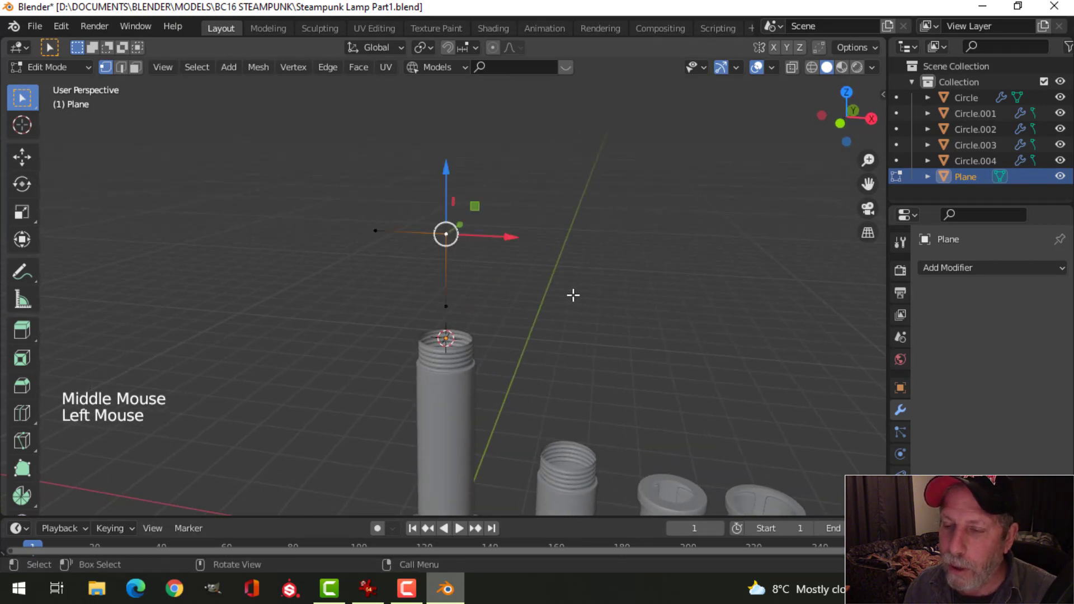
pyautogui.scroll(3, 573, 296)
pyautogui.hotkey('ctrl', 'shift', 'b')
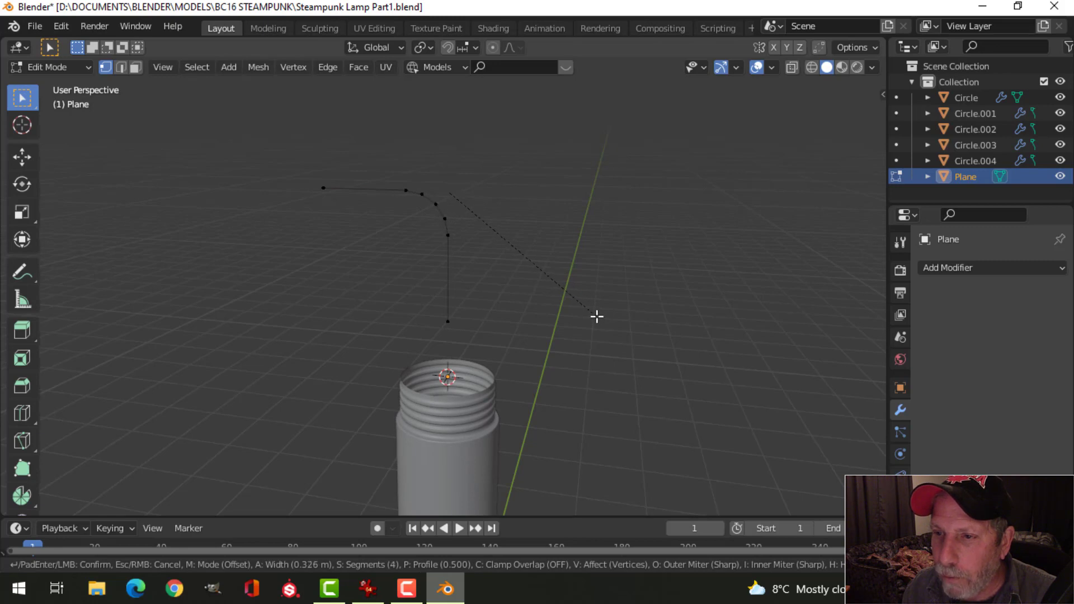
pyautogui.click(597, 317)
pyautogui.scroll(-1, 621, 276)
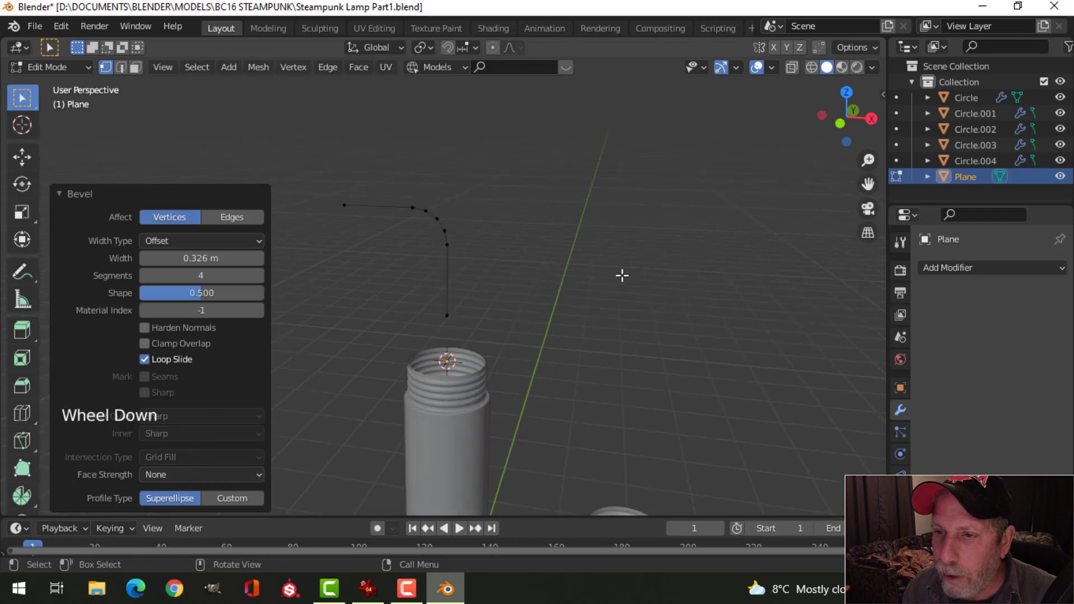
pyautogui.moveTo(621, 276); pyautogui.dragTo(547, 280, button='middle')
# Check the elbows in the lamp reference photo in IrfanView, return to Blender and convert the path object to a curve.
pyautogui.press('Tab')
pyautogui.moveTo(411, 315); pyautogui.dragTo(498, 313, button='middle')
pyautogui.scroll(-3, 535, 287)
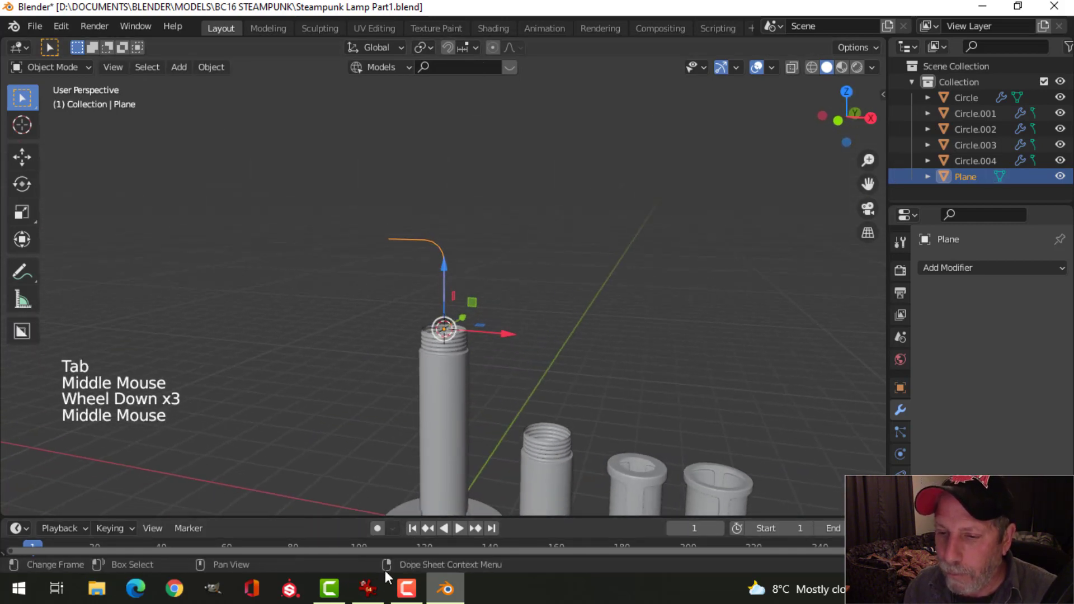
pyautogui.click(368, 589)
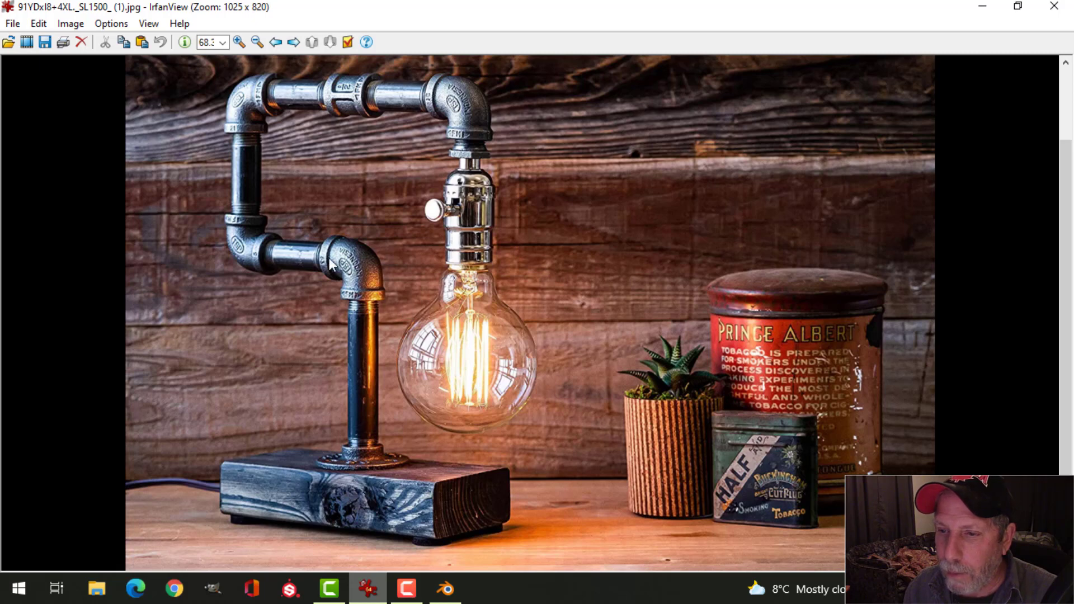
pyautogui.click(446, 588)
pyautogui.moveTo(494, 347); pyautogui.dragTo(532, 338, button='middle')
pyautogui.scroll(-2, 566, 305)
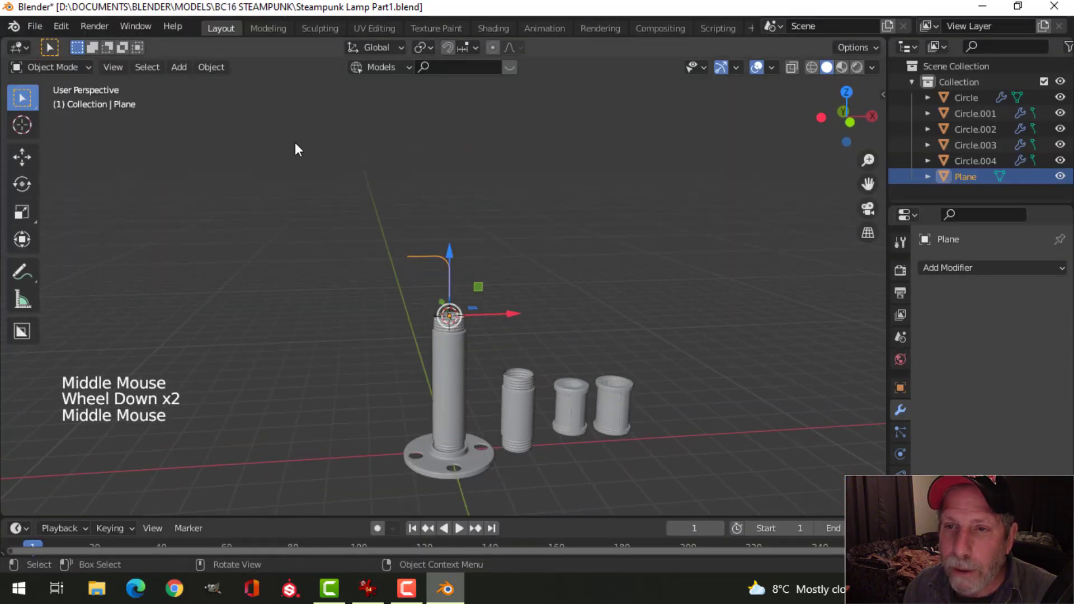
pyautogui.click(217, 69)
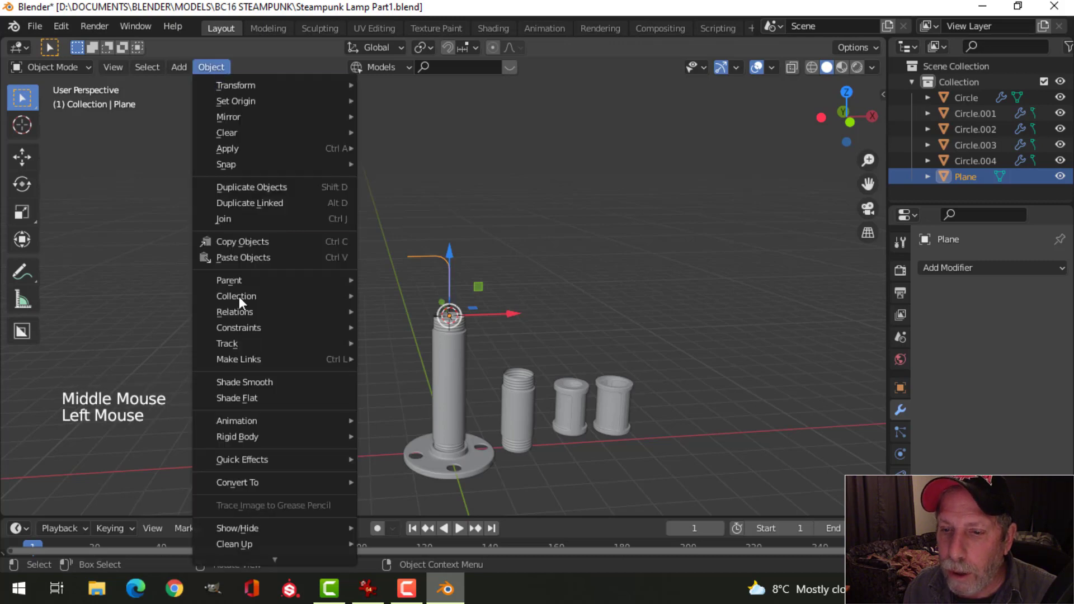
pyautogui.moveTo(250, 485)
pyautogui.click(376, 482)
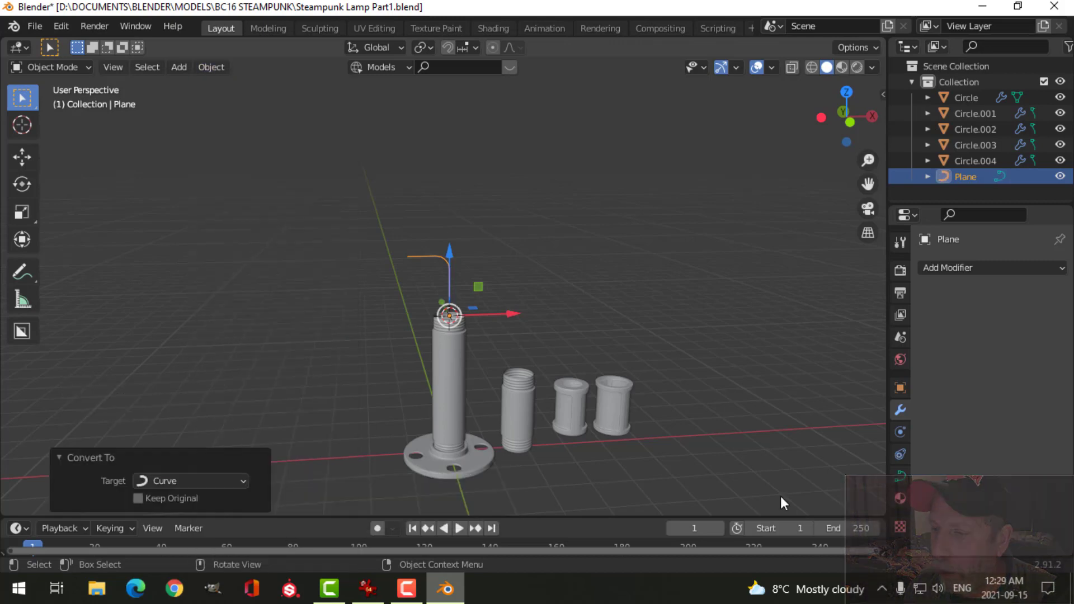
# Give the curve a round bevel with a depth of 0.28 m to form a tube.
pyautogui.click(901, 476)
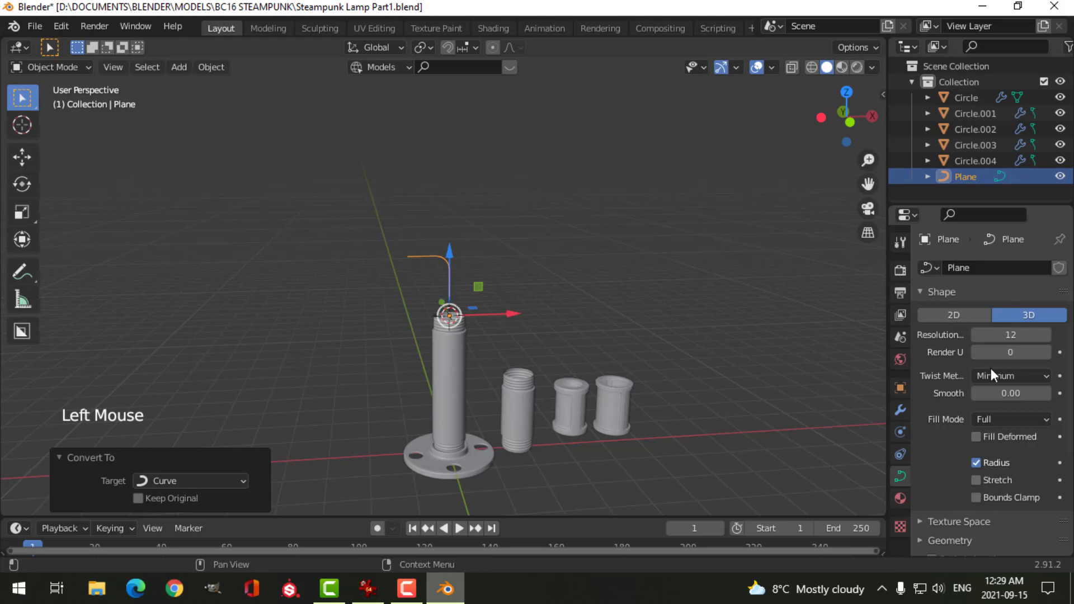
pyautogui.scroll(-5, 985, 457)
pyautogui.click(933, 396)
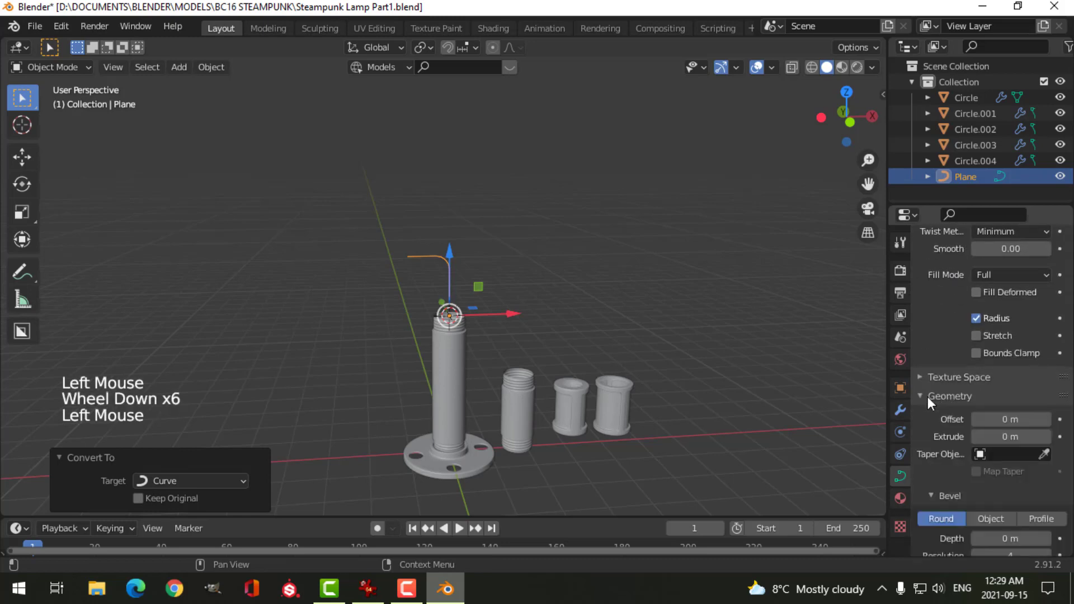
pyautogui.scroll(-3, 971, 418)
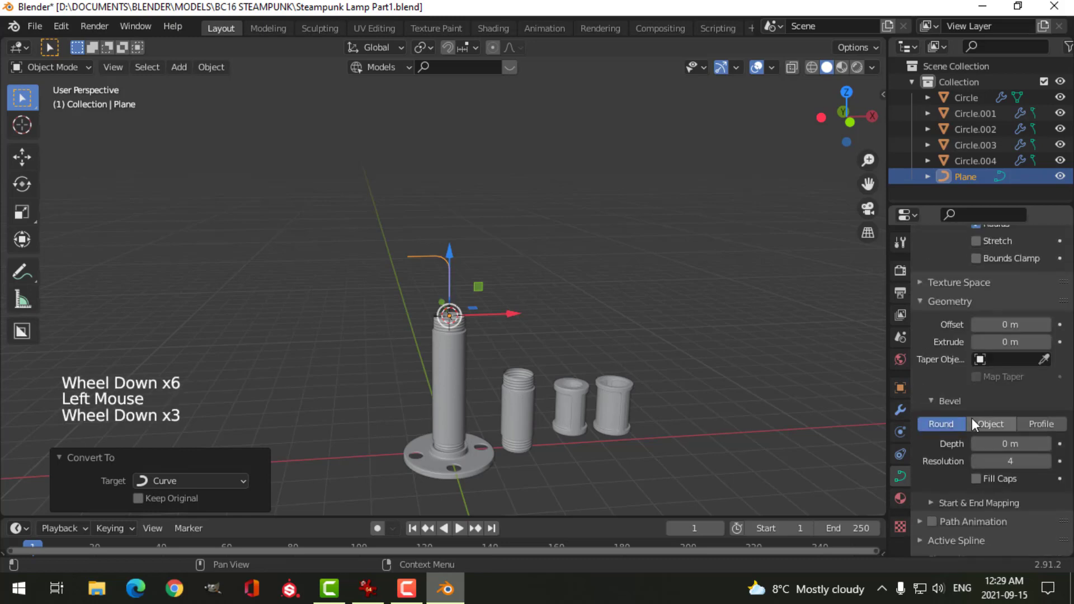
pyautogui.click(998, 444)
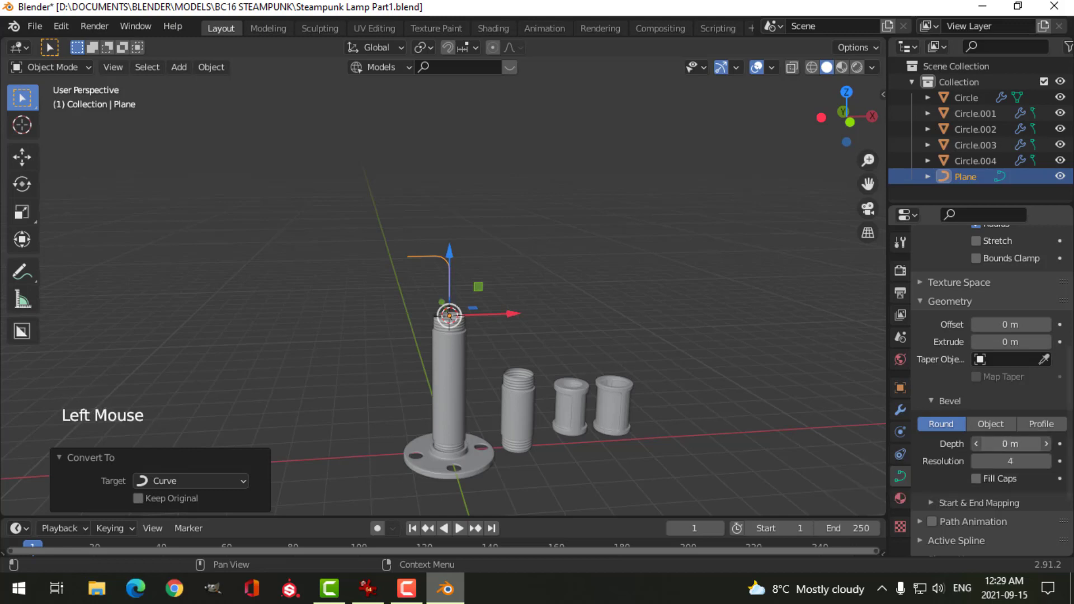
pyautogui.moveTo(1011, 443)
pyautogui.mouseDown()
pyautogui.moveTo(1035, 444)
pyautogui.moveTo(1024, 443)
pyautogui.mouseUp()
pyautogui.scroll(7, 492, 291)
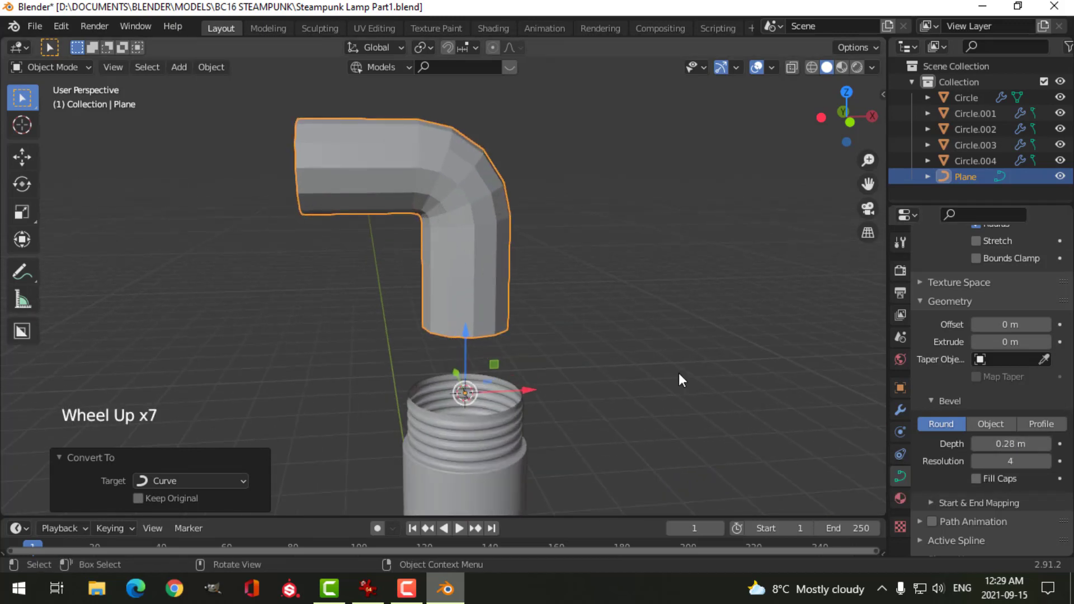
# Fine-tune the elbow curve's bevel depth to 0.276 m against the threaded pipe top.
pyautogui.moveTo(669, 384); pyautogui.dragTo(679, 372, button='middle')
pyautogui.scroll(2, 556, 337)
pyautogui.moveTo(556, 337); pyautogui.dragTo(468, 207, button='middle')
pyautogui.scroll(2, 509, 209)
pyautogui.scroll(-2, 517, 214)
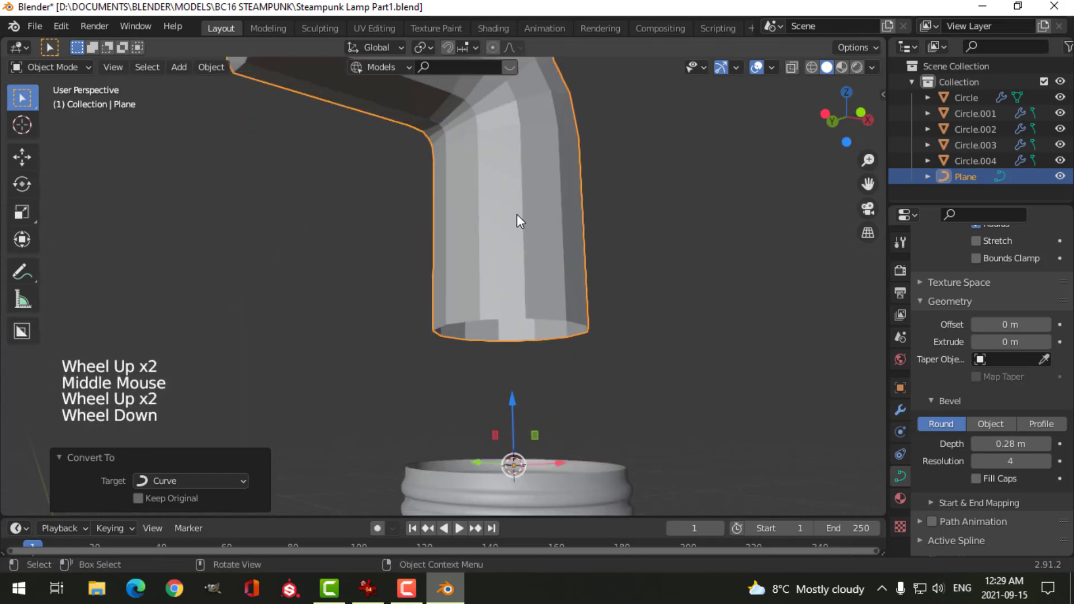
pyautogui.moveTo(1007, 444)
pyautogui.keyDown('shift'); pyautogui.mouseDown()
pyautogui.moveTo(1023, 444)
pyautogui.moveTo(1007, 443)
pyautogui.mouseUp(); pyautogui.keyUp('shift')
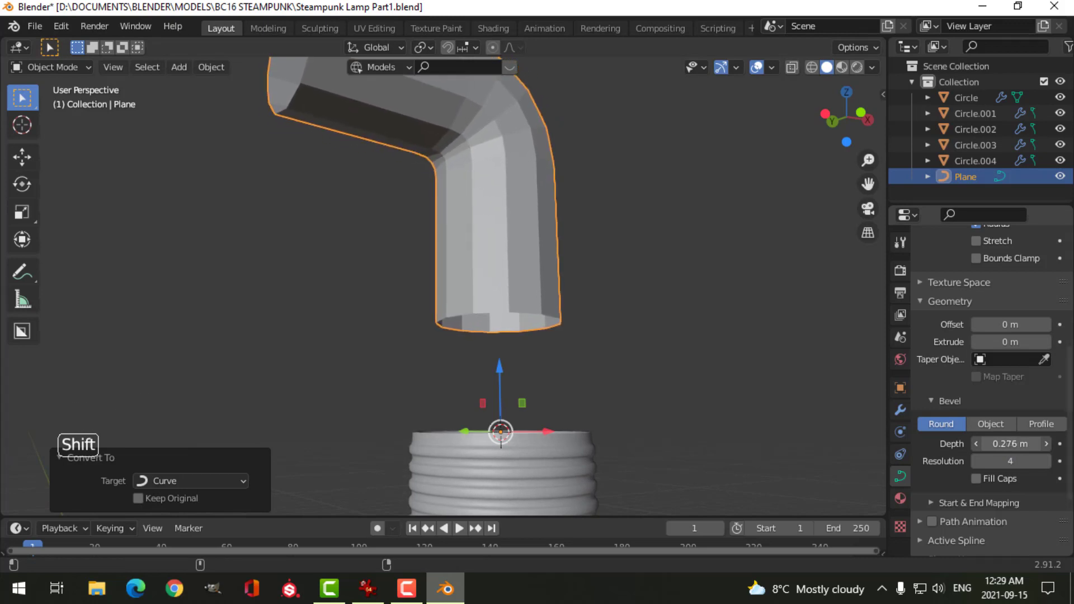
pyautogui.scroll(-3, 665, 340)
pyautogui.moveTo(666, 340); pyautogui.dragTo(574, 367, button='middle')
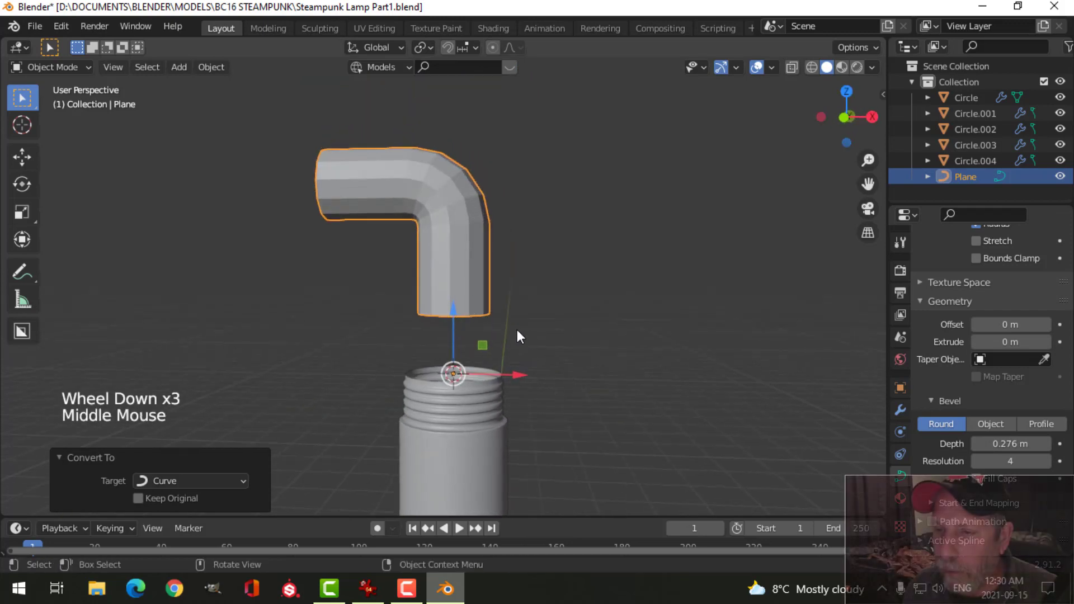
# Shade the elbow smooth and add a level 2 Subdivision Surface modifier to it.
pyautogui.rightClick(437, 231)
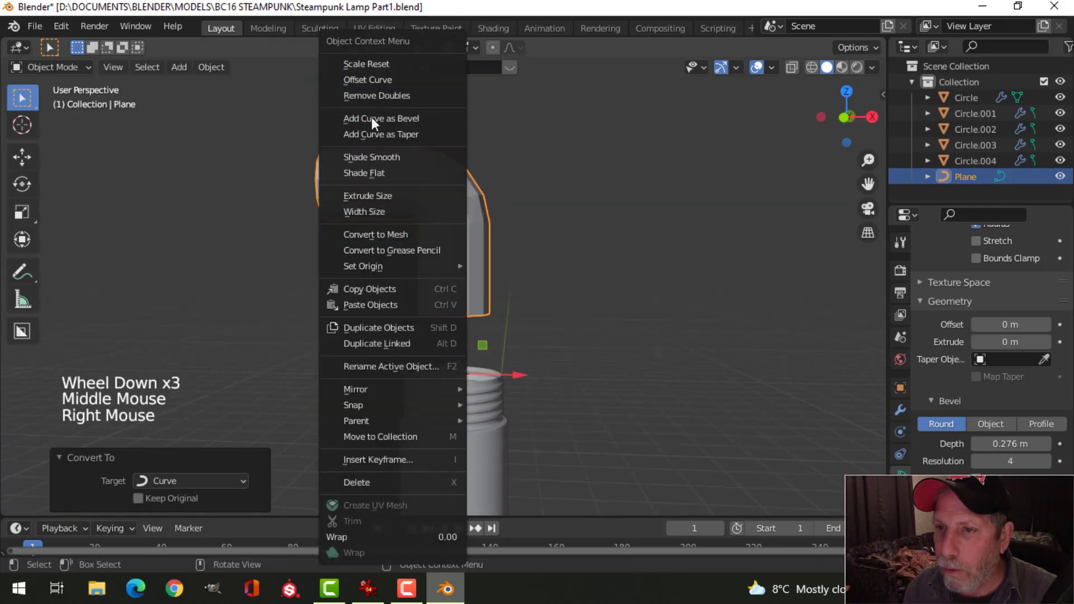
pyautogui.click(385, 157)
pyautogui.moveTo(647, 276); pyautogui.dragTo(523, 322, button='middle')
pyautogui.hotkey('ctrl', '2')
# Lower the elbow so its bottom end sits just inside the tall pipe's threaded top.
pyautogui.hotkey('alt', 'a')
pyautogui.scroll(3, 502, 239)
pyautogui.click(494, 235)
# Move the control points of the elbow's bend and horizontal leg down in front view to shorten the vertical leg.
pyautogui.press('Tab')
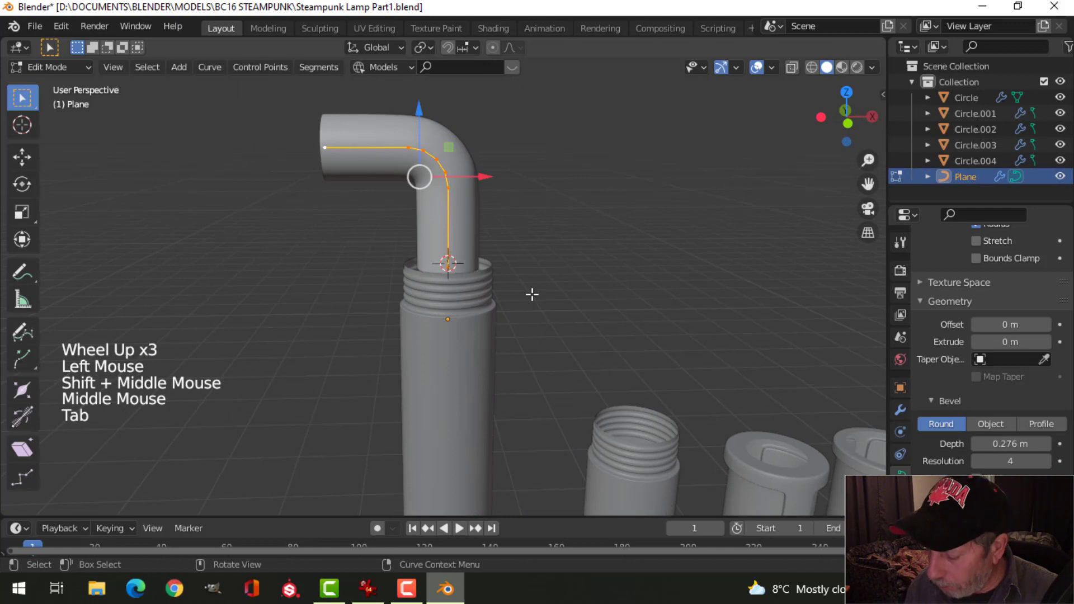
pyautogui.press('KP_1')
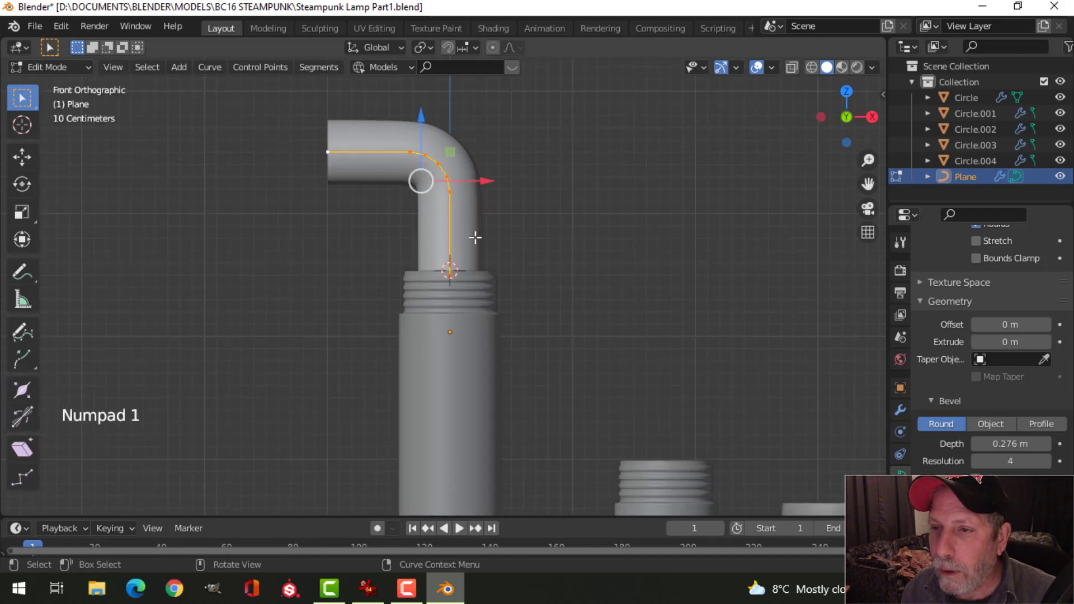
pyautogui.hotkey('alt', 'a')
pyautogui.keyDown('shift'); pyautogui.moveTo(447, 207); pyautogui.dragTo(464, 237, button='middle'); pyautogui.keyUp('shift')
pyautogui.press('b')
pyautogui.moveTo(268, 80); pyautogui.dragTo(515, 240)
pyautogui.keyDown('shift'); pyautogui.moveTo(528, 233); pyautogui.dragTo(534, 242, button='middle'); pyautogui.keyUp('shift')
pyautogui.click(439, 141)
pyautogui.moveTo(439, 141); pyautogui.dragTo(439, 182)
pyautogui.hotkey('alt', 'a')
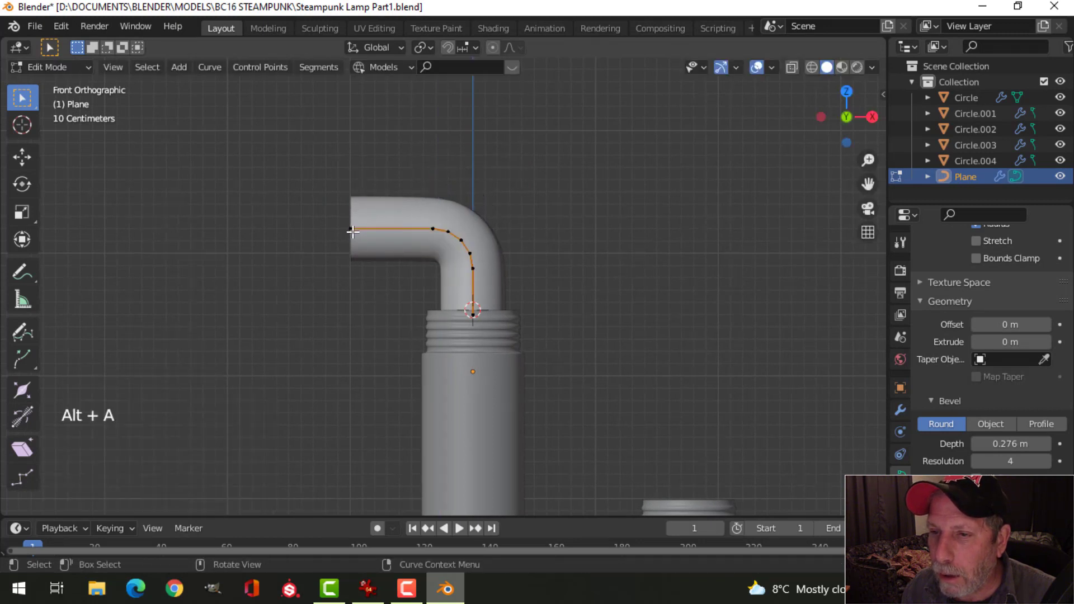
# Move the control point at the elbow's open horizontal end inward along X to shorten that leg.
pyautogui.click(350, 228)
pyautogui.moveTo(412, 224); pyautogui.dragTo(439, 229)
pyautogui.press('Tab')
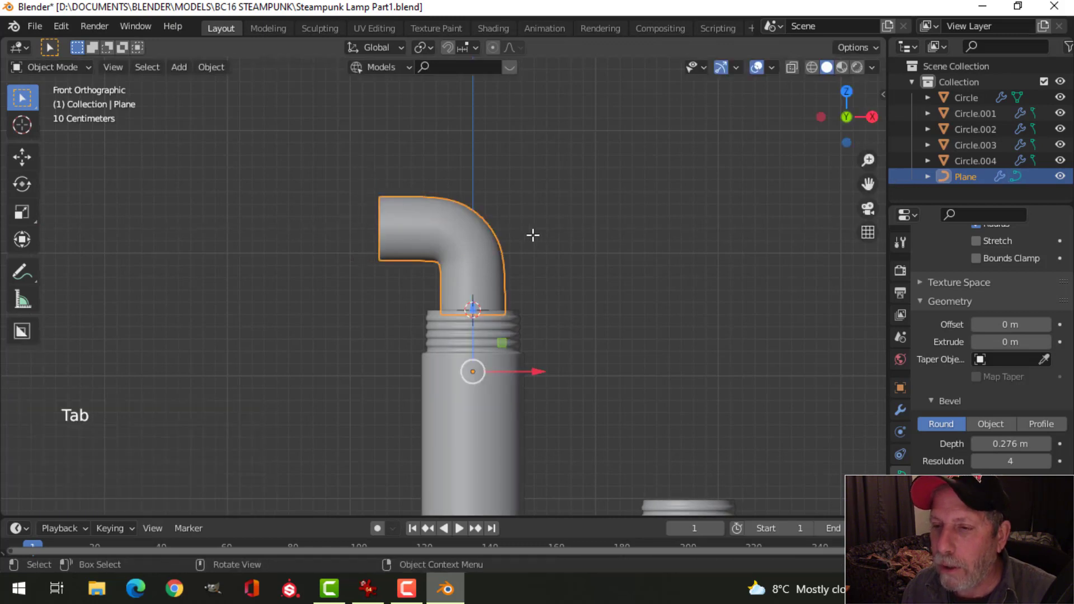
pyautogui.scroll(-3, 532, 232)
pyautogui.hotkey('alt', 'a')
pyautogui.keyDown('shift'); pyautogui.moveTo(530, 276); pyautogui.dragTo(412, 177, button='middle'); pyautogui.keyUp('shift')
pyautogui.scroll(2, 528, 256)
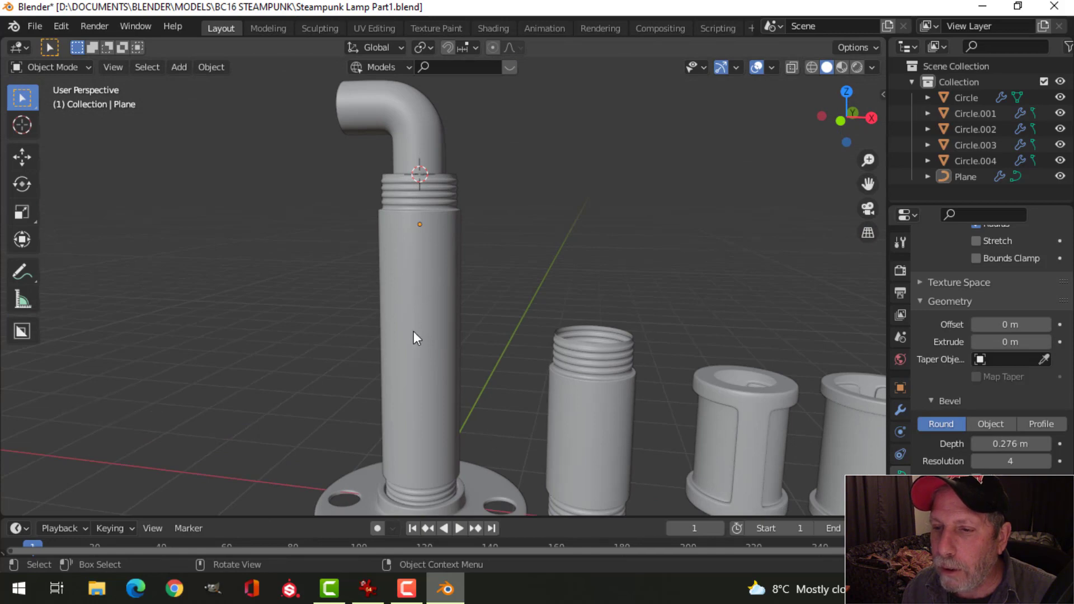
# Remove the Subdivision Surface modifier from the elbow curve.
pyautogui.scroll(-2, 414, 331)
pyautogui.moveTo(396, 266); pyautogui.dragTo(421, 197, button='middle')
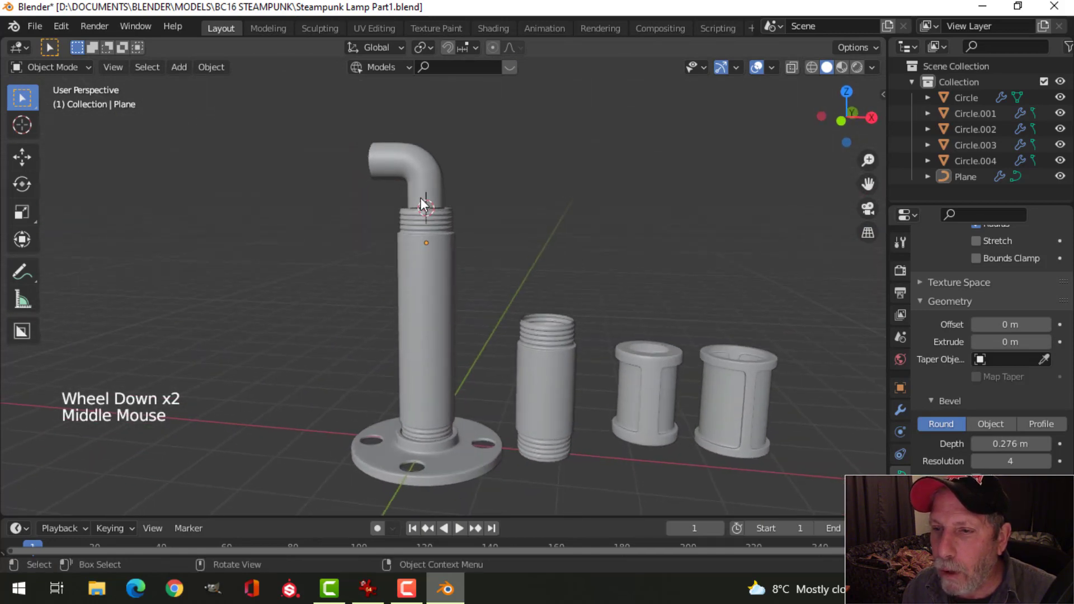
pyautogui.click(420, 197)
pyautogui.moveTo(472, 242); pyautogui.dragTo(484, 304, button='middle')
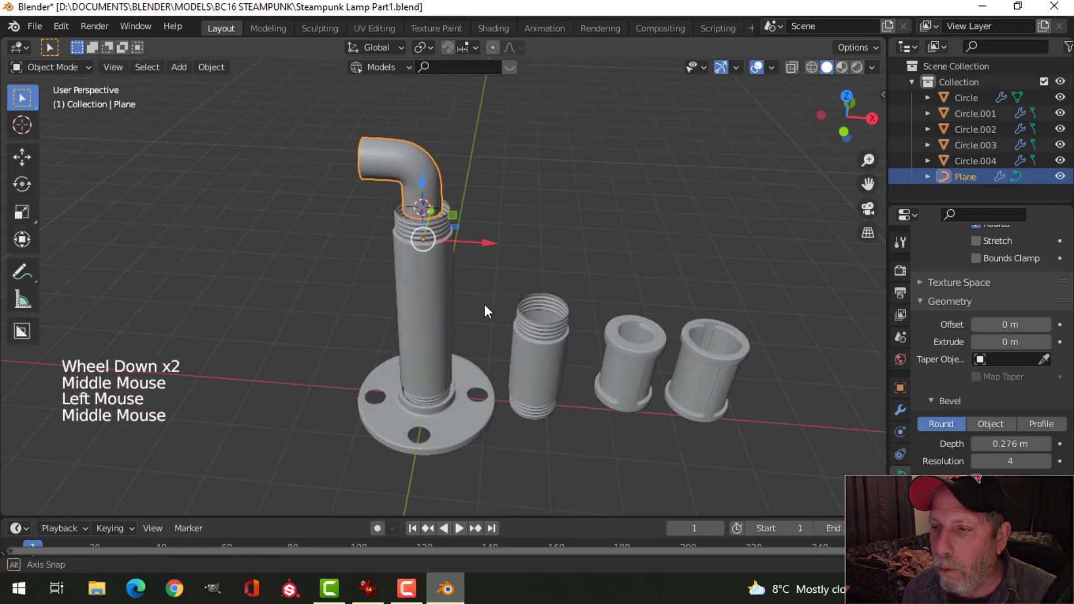
pyautogui.click(908, 410)
pyautogui.click(1040, 295)
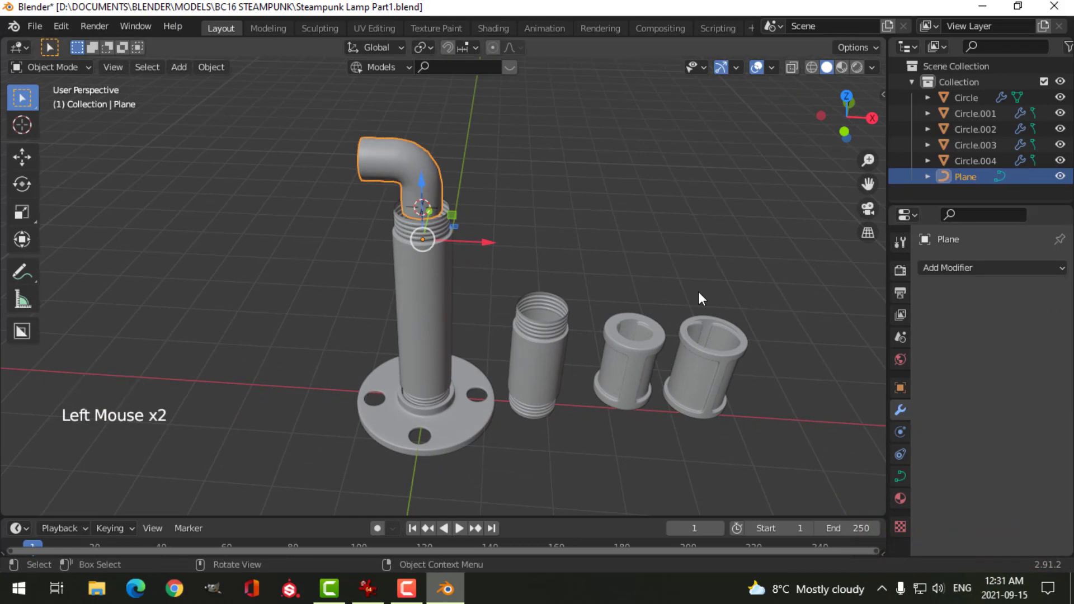
# Set the elbow curve's shape resolution to 3 and its bevel resolution to 2.
pyautogui.click(900, 480)
pyautogui.scroll(2, 1010, 330)
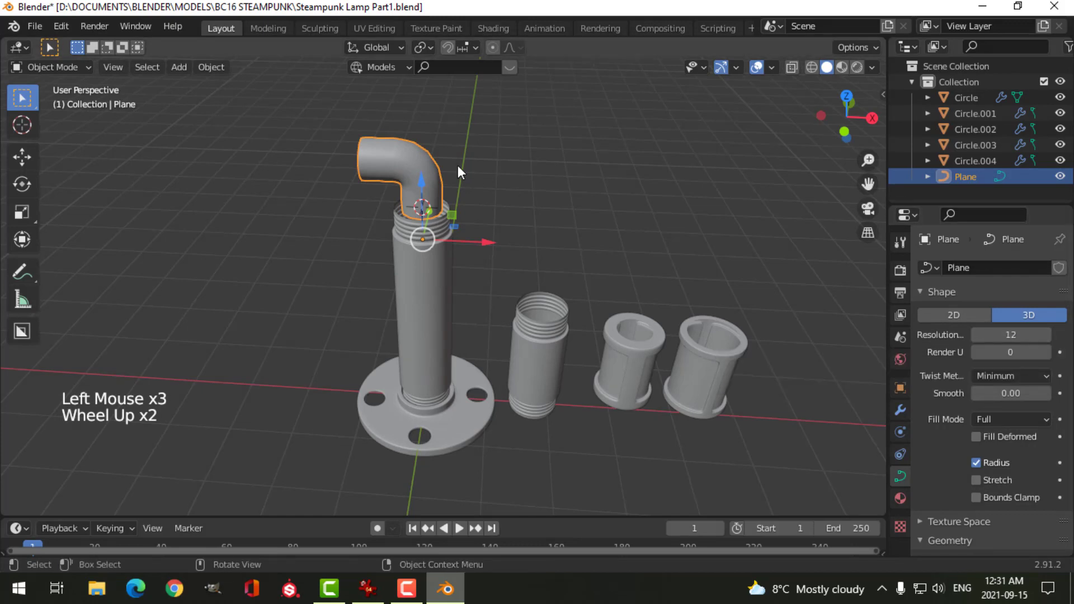
pyautogui.click(1006, 336)
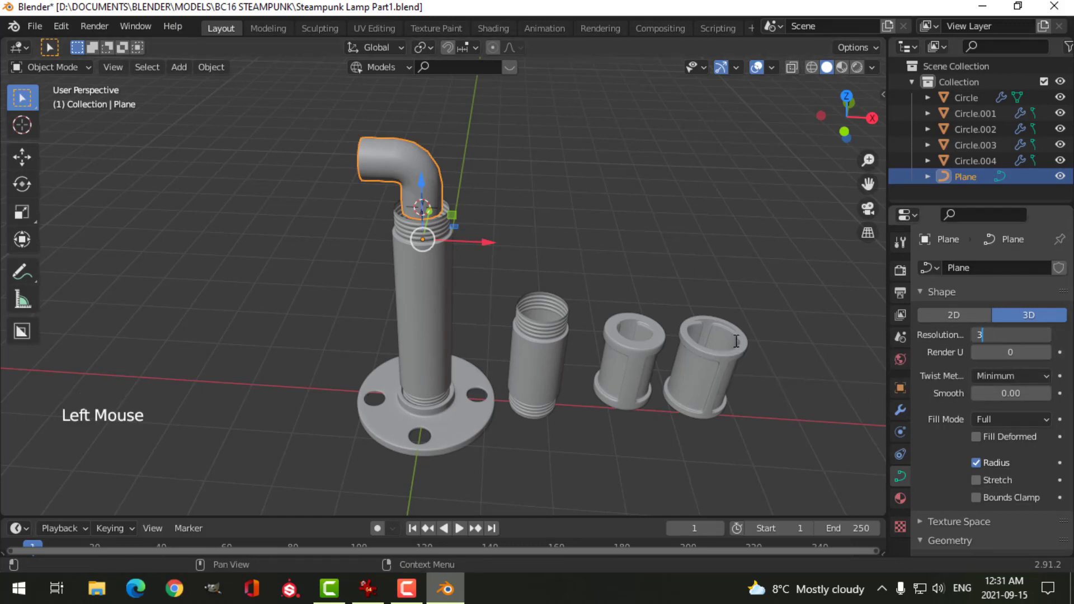
pyautogui.press('Return')
pyautogui.scroll(-8, 995, 459)
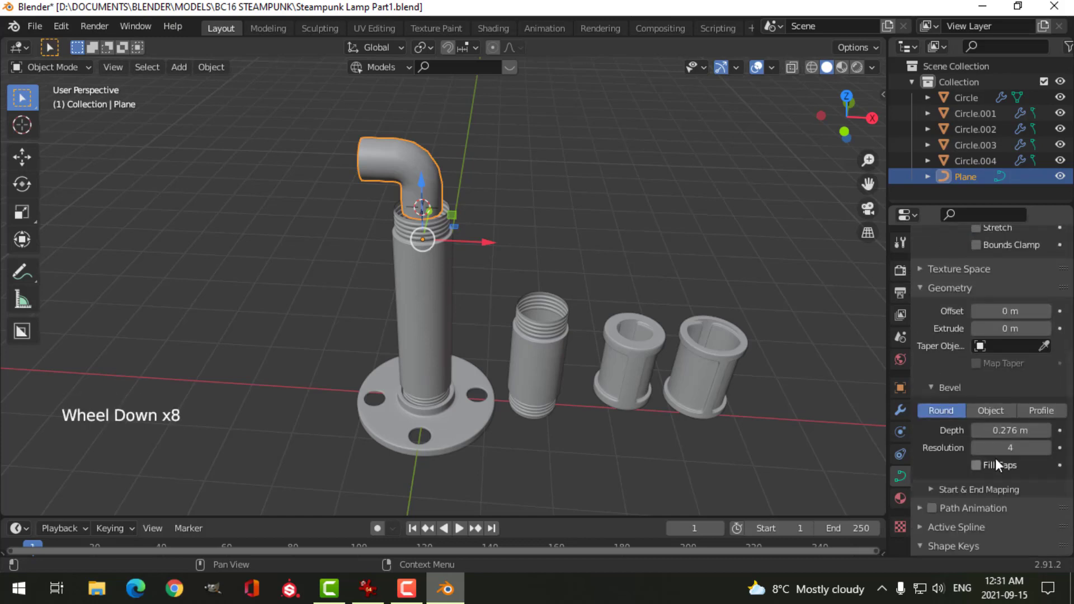
pyautogui.click(994, 449)
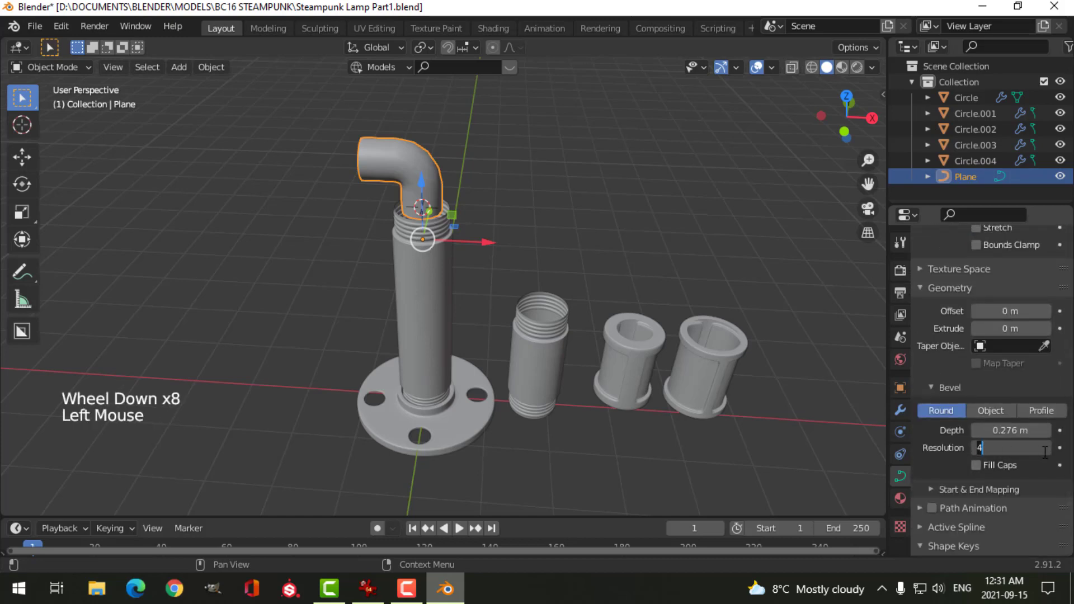
pyautogui.write('2')
pyautogui.press('Return')
# Convert the elbow curve to a mesh and enter Edit Mode close to its lower end.
pyautogui.click(208, 67)
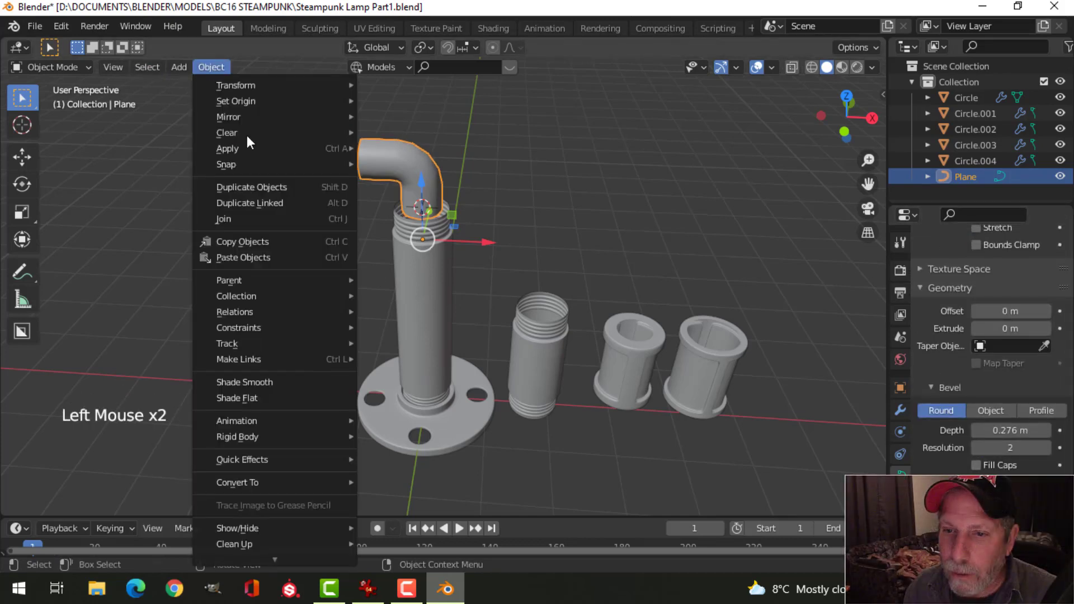
pyautogui.moveTo(259, 481)
pyautogui.click(369, 499)
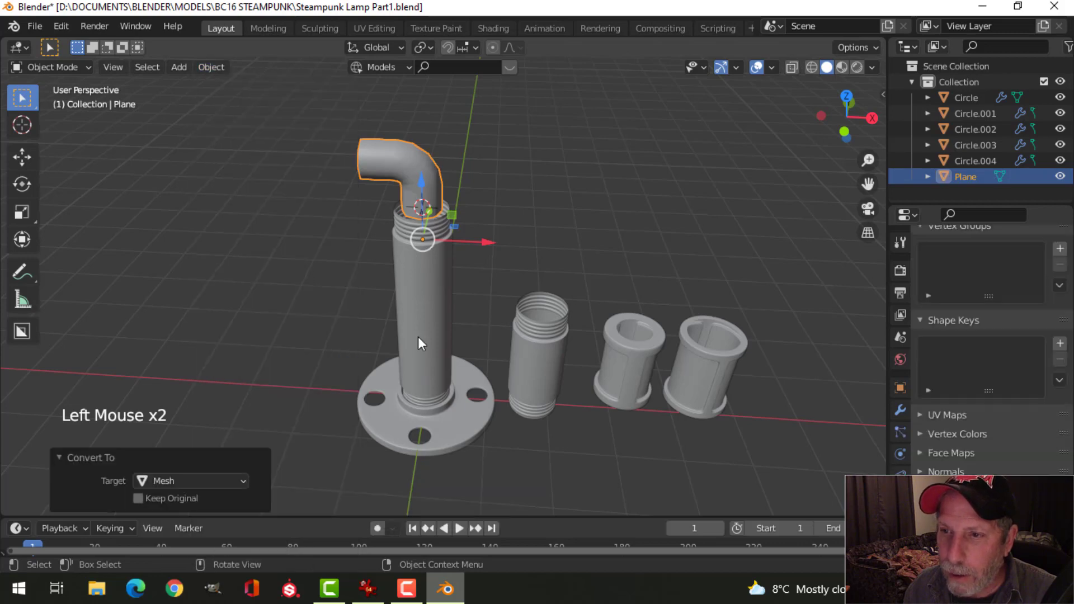
pyautogui.press('Tab')
pyautogui.moveTo(481, 190); pyautogui.dragTo(529, 161, button='middle')
pyautogui.scroll(3, 519, 169)
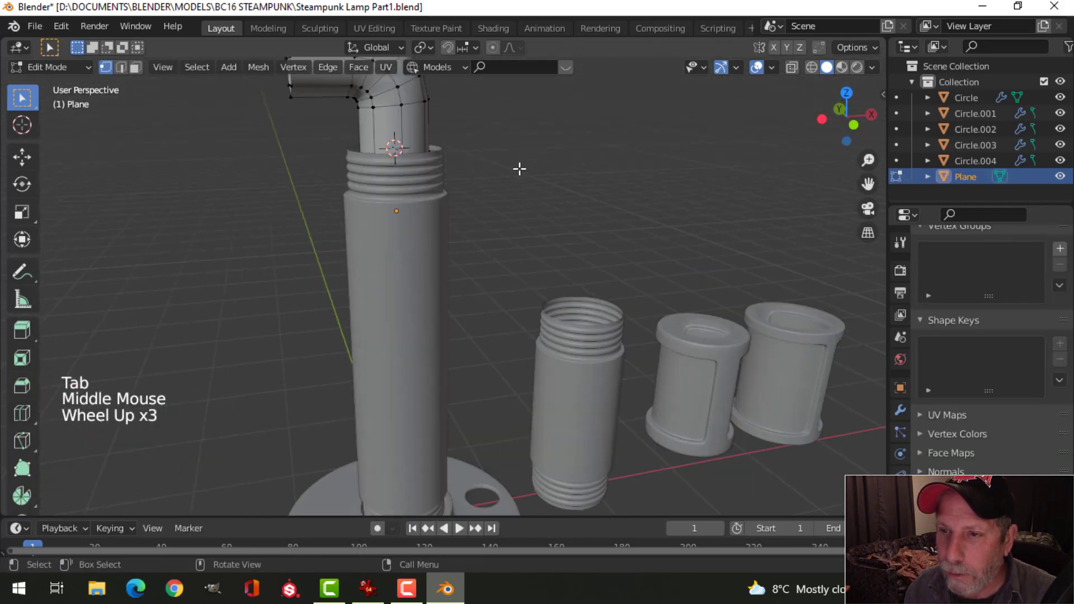
pyautogui.keyDown('shift'); pyautogui.moveTo(448, 135); pyautogui.dragTo(444, 160, button='middle'); pyautogui.keyUp('shift')
pyautogui.moveTo(444, 160); pyautogui.dragTo(365, 251, button='middle')
pyautogui.scroll(3, 437, 211)
pyautogui.scroll(2, 426, 258)
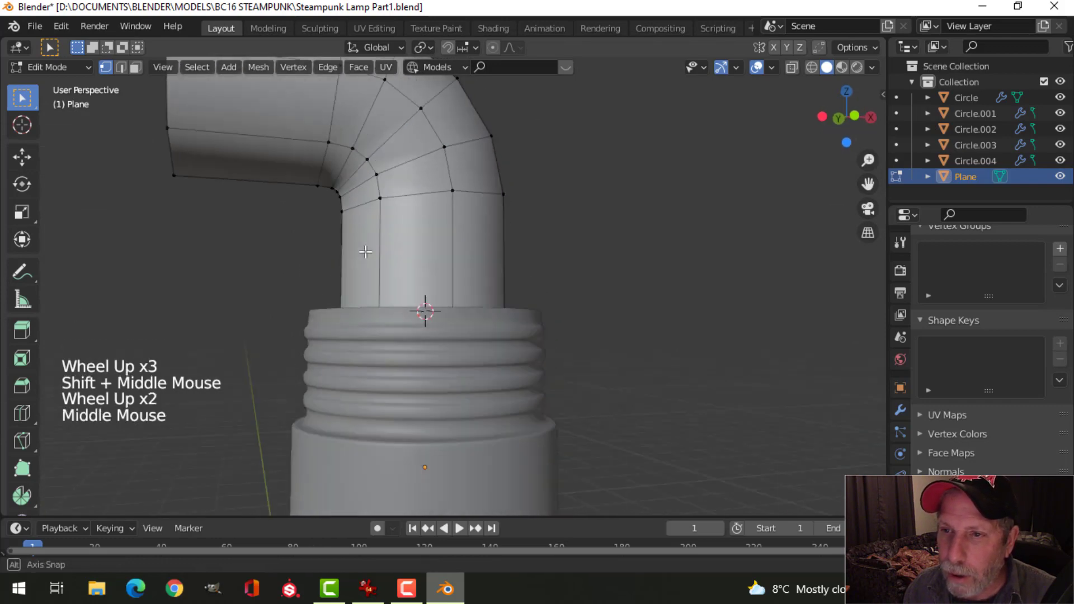
# Leave Edit Mode and apply a level 2 Subdivision Surface to the elbow mesh.
pyautogui.press('Tab')
pyautogui.scroll(-3, 438, 232)
pyautogui.hotkey('ctrl', '2')
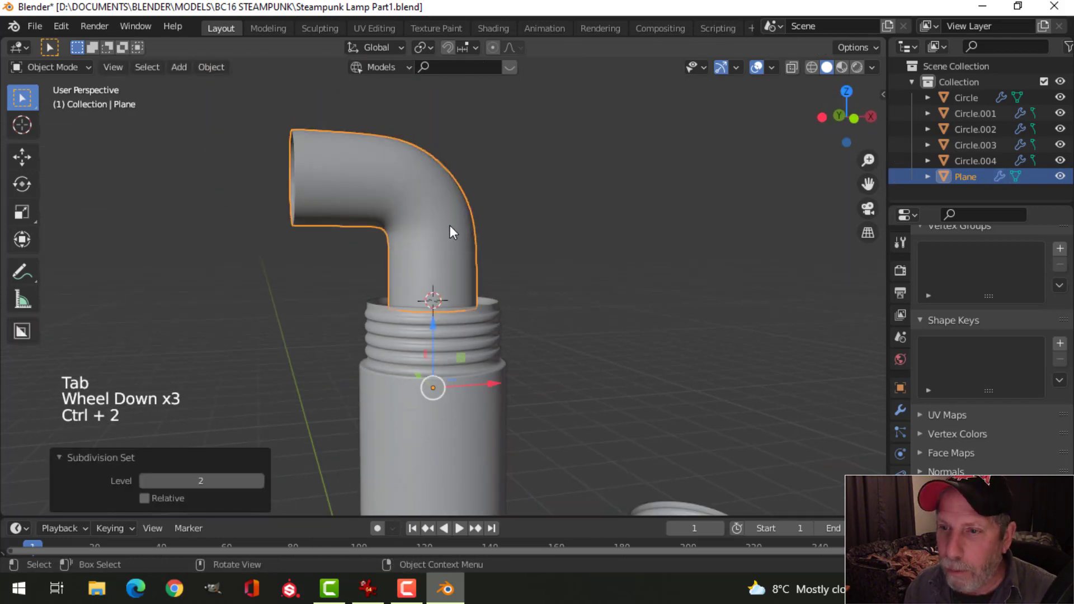
pyautogui.moveTo(450, 226); pyautogui.dragTo(430, 245, button='middle')
pyautogui.hotkey('alt', 'a')
# Select the elbow's whole mesh in Edit Mode and scale it up uniformly by about 1.133.
pyautogui.click(432, 228)
pyautogui.press('Tab')
pyautogui.press('a')
pyautogui.moveTo(503, 242); pyautogui.dragTo(508, 263, button='middle')
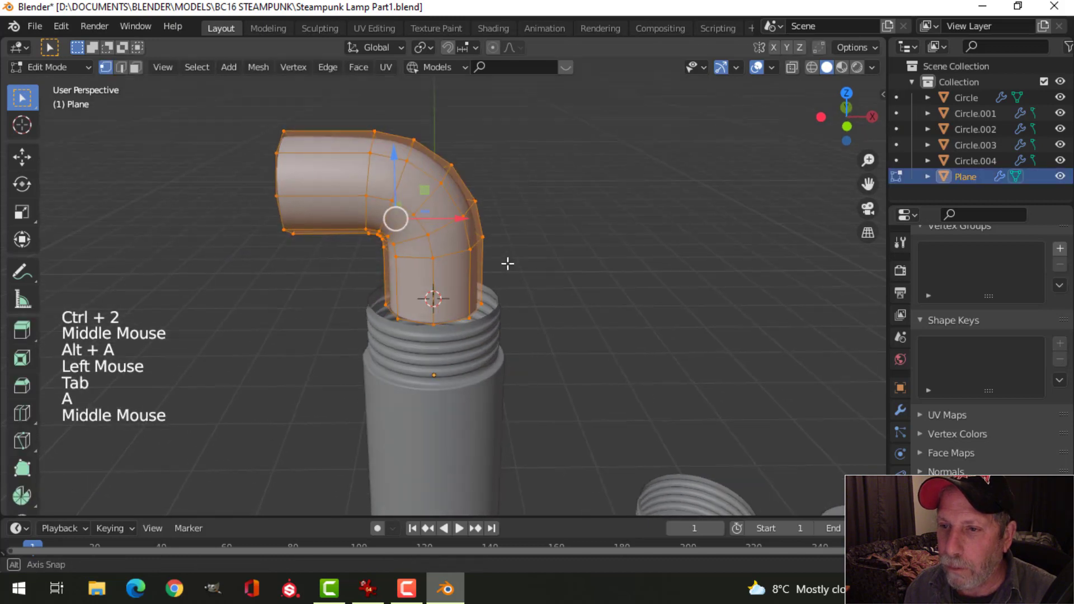
pyautogui.press('s')
pyautogui.click(661, 240)
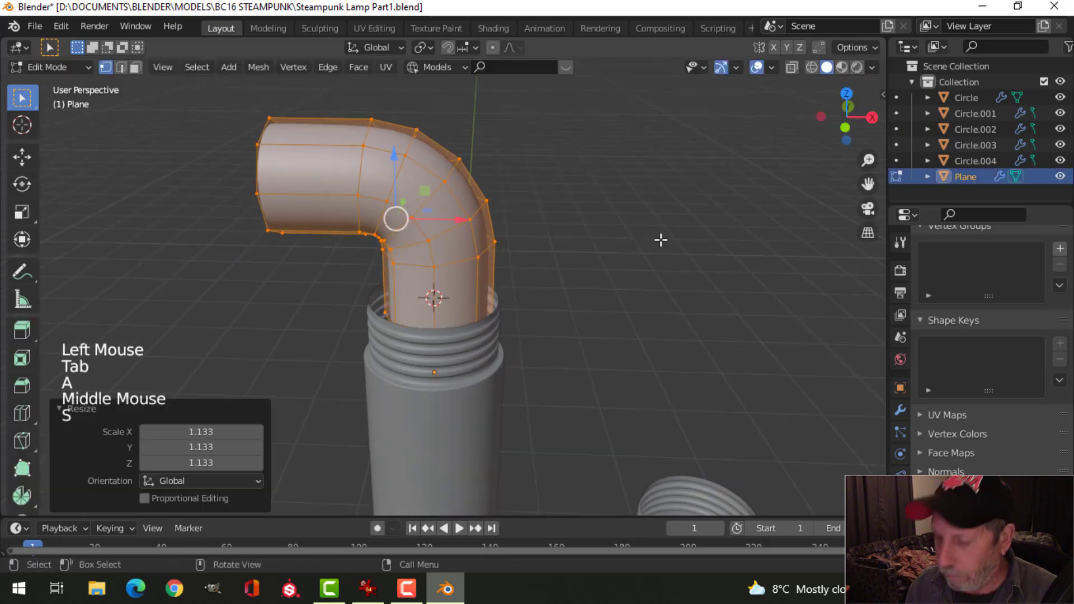
# Enlarge the elbow further in front view, shift it along negative X over the pipe, and raise it about 0.227 m along Z.
pyautogui.press('KP_1')
pyautogui.press('s')
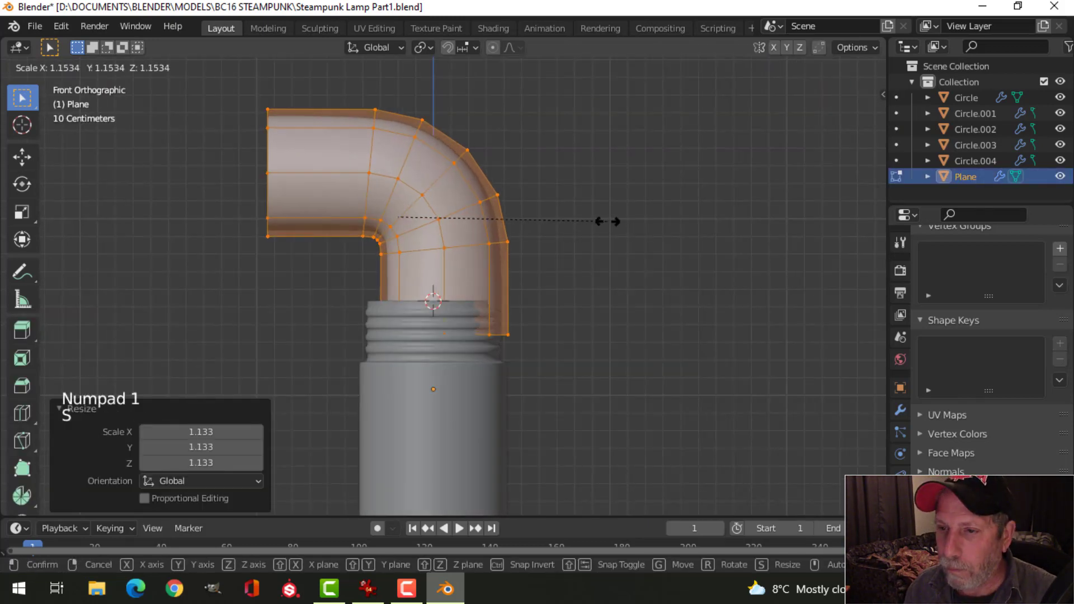
pyautogui.click(541, 225)
pyautogui.moveTo(472, 217); pyautogui.dragTo(451, 215)
pyautogui.moveTo(549, 220); pyautogui.dragTo(516, 245, button='middle')
pyautogui.moveTo(390, 167); pyautogui.dragTo(388, 115)
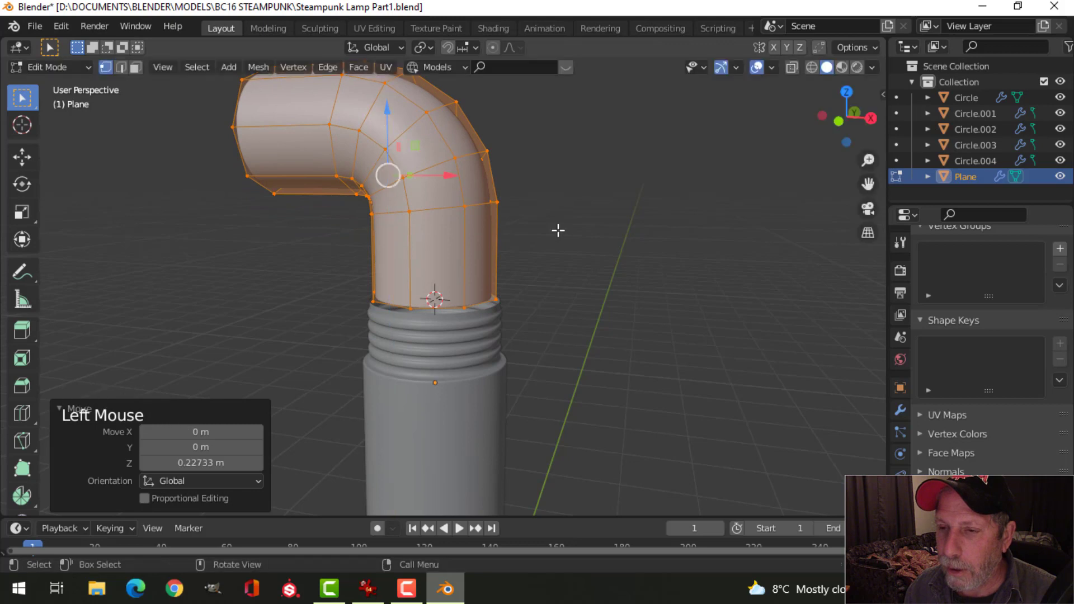
# Scale the elbow by about 1.078 and again by 1.054, and shift it about 0.036 m along negative X.
pyautogui.press('s')
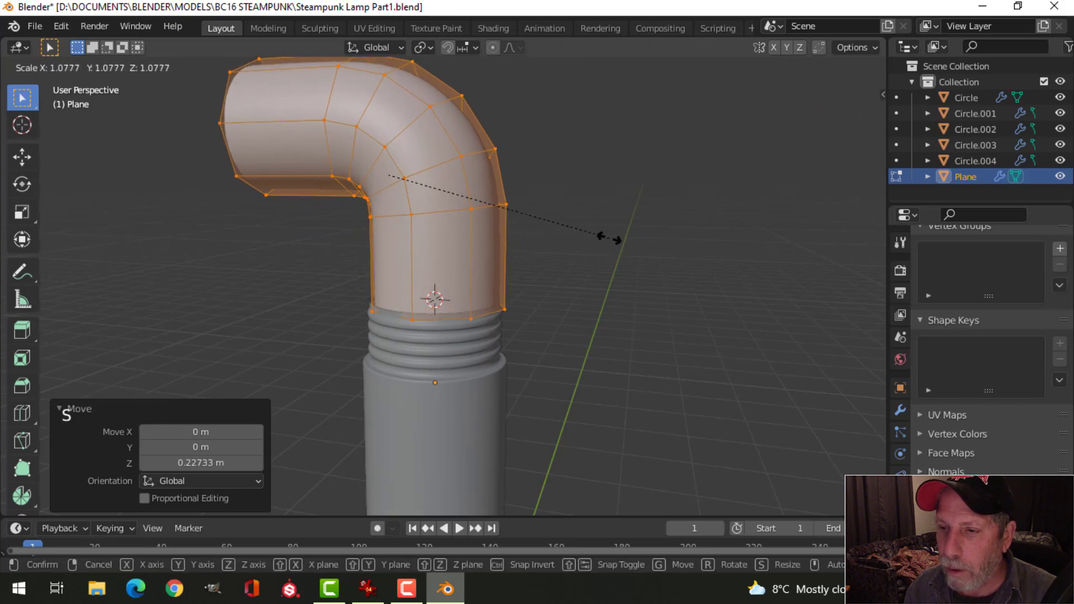
pyautogui.click(610, 239)
pyautogui.press('KP_1')
pyautogui.press('Menu')
pyautogui.press('Escape')
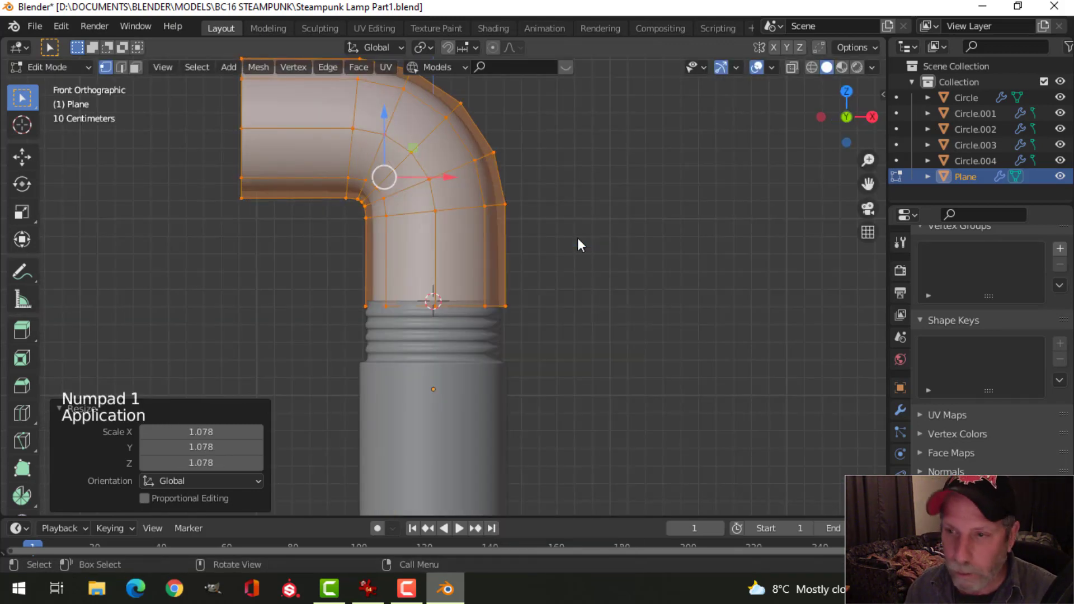
pyautogui.press('s')
pyautogui.click(558, 243)
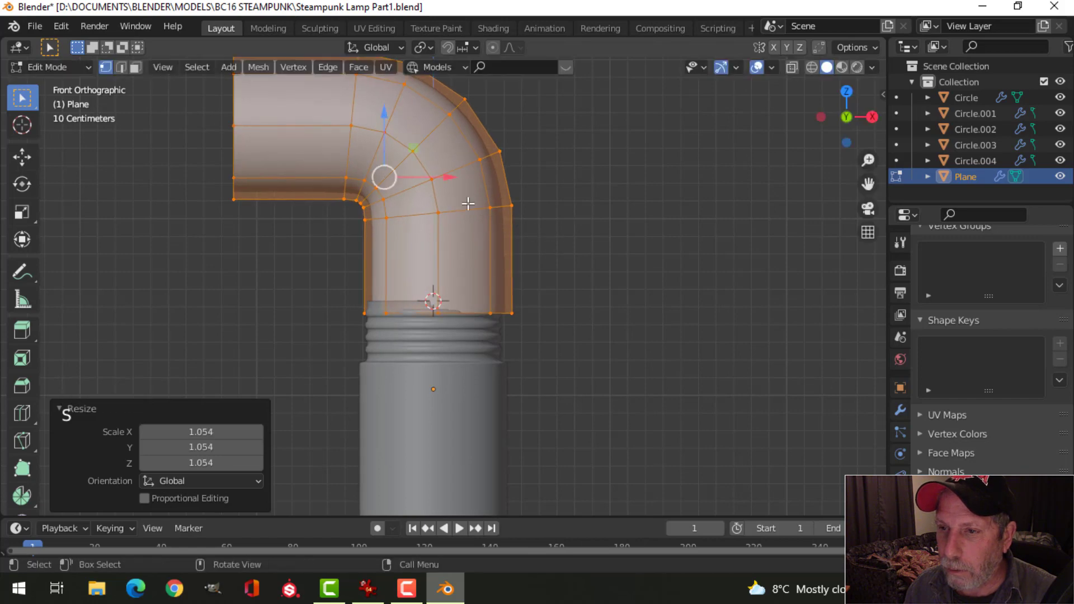
pyautogui.moveTo(453, 179); pyautogui.dragTo(445, 177)
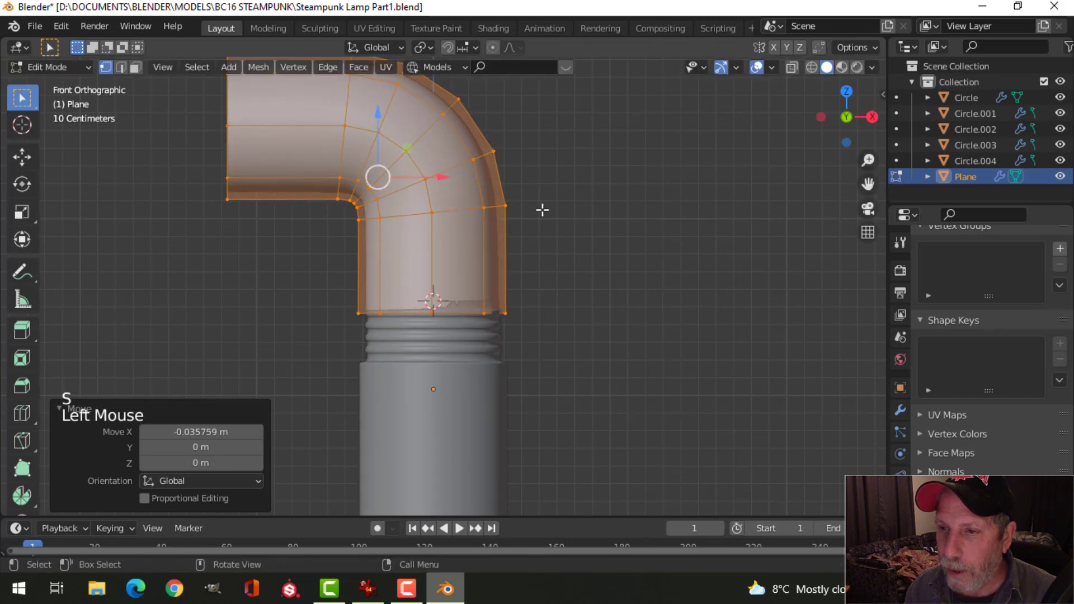
# Leave Edit Mode, compare the elbow with the lamp reference photo in IrfanView, and return to Blender.
pyautogui.press('Tab')
pyautogui.scroll(-4, 576, 217)
pyautogui.hotkey('alt', 'a')
pyautogui.moveTo(576, 223); pyautogui.dragTo(593, 247, button='middle')
pyautogui.moveTo(500, 285); pyautogui.dragTo(510, 299, button='middle')
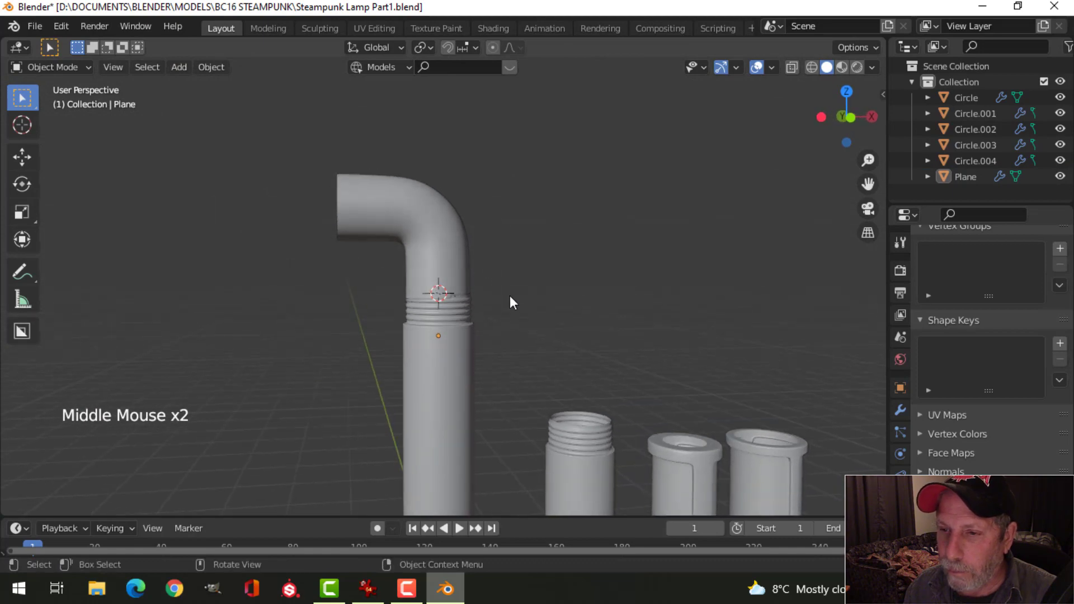
pyautogui.click(382, 594)
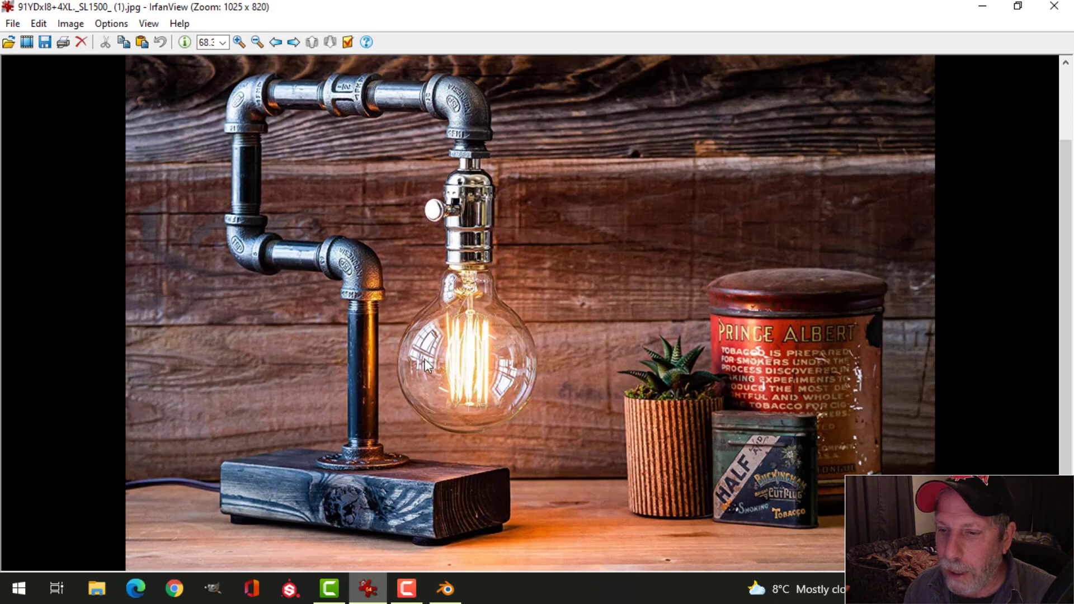
pyautogui.click(452, 585)
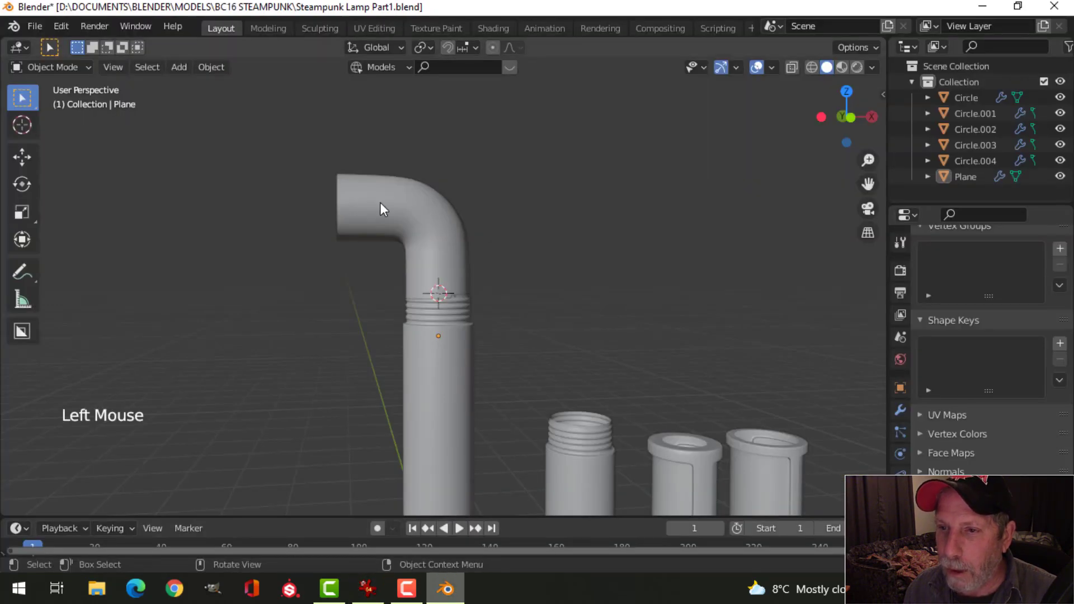
# Move the edge loop at the elbow's open horizontal end about 0.393 m inward along X to shorten that leg.
pyautogui.press('Tab')
pyautogui.hotkey('alt', 'a')
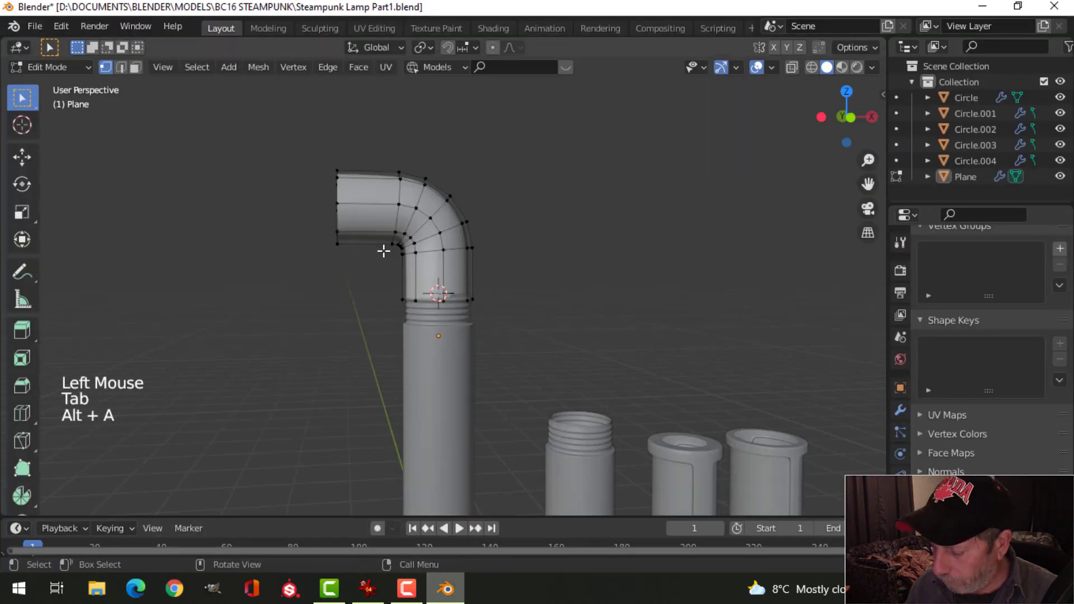
pyautogui.press('KP_1')
pyautogui.scroll(2, 369, 249)
pyautogui.keyDown('shift'); pyautogui.moveTo(369, 249); pyautogui.dragTo(468, 353, button='middle'); pyautogui.keyUp('shift')
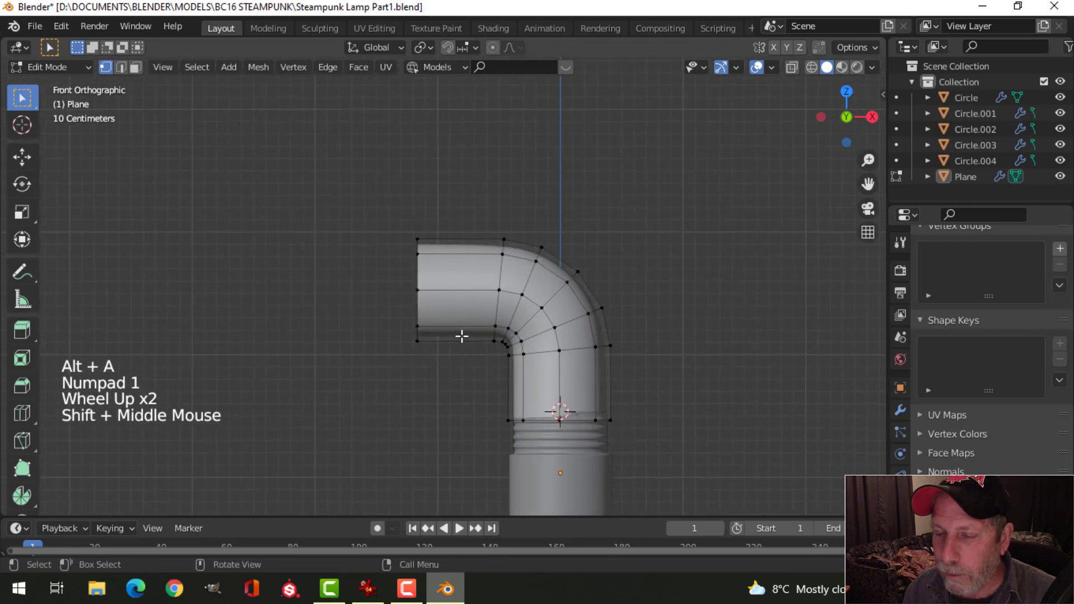
pyautogui.keyDown('alt'); pyautogui.keyDown('shift'); pyautogui.click(425, 279); pyautogui.keyUp('shift'); pyautogui.keyUp('alt')
pyautogui.moveTo(489, 297); pyautogui.dragTo(529, 297)
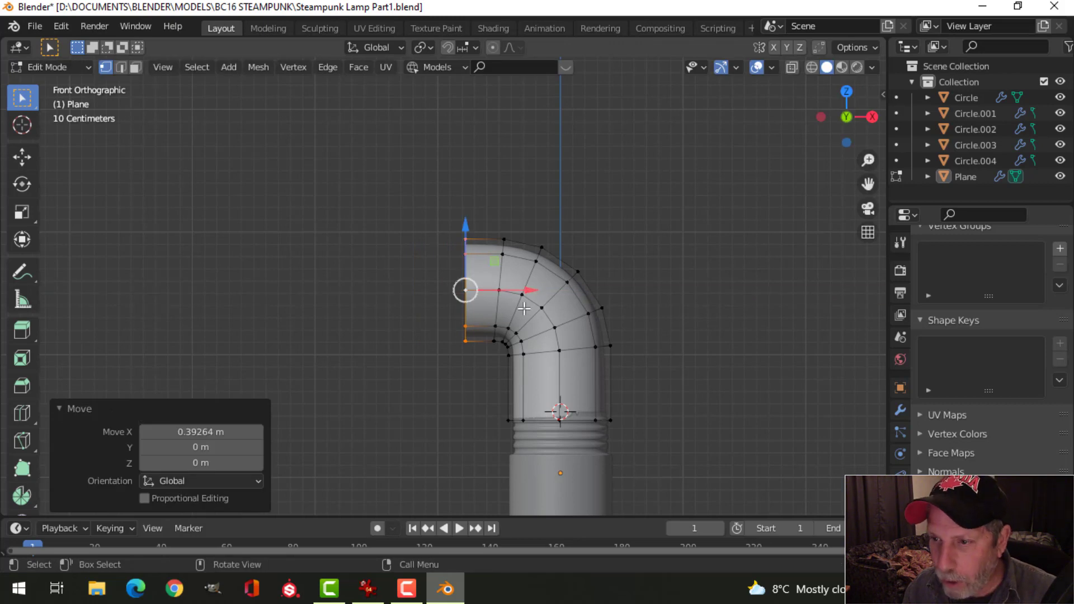
# Scale the edge loop at the horizontal opening along X to keep the rim flat.
pyautogui.keyDown('shift'); pyautogui.moveTo(524, 308); pyautogui.dragTo(494, 307, button='middle'); pyautogui.keyUp('shift')
pyautogui.press('s')
pyautogui.press('x')
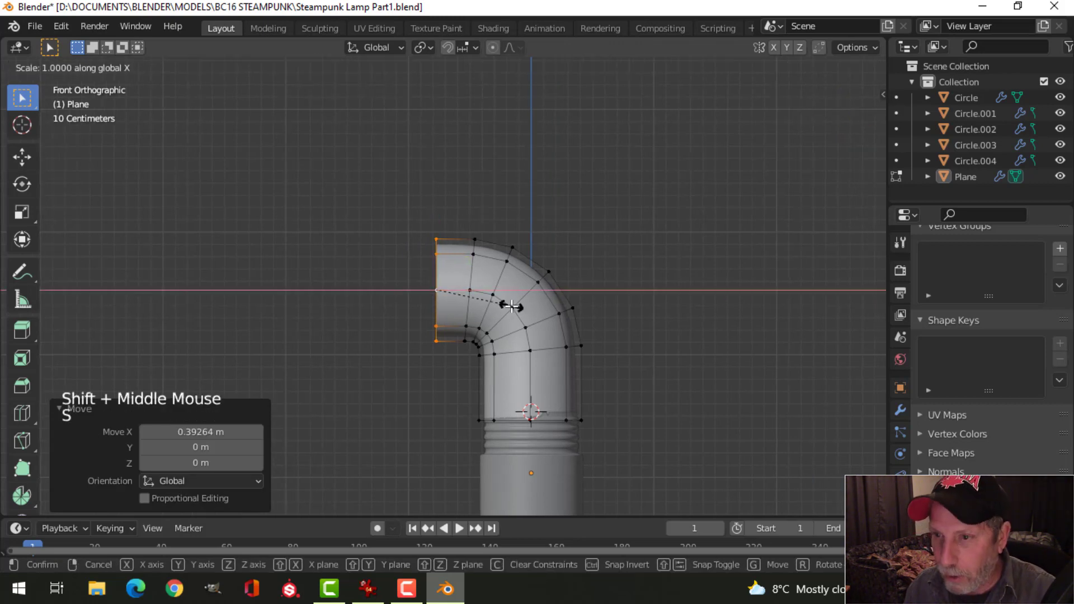
pyautogui.press('Return')
# Raise the elbow's lower end loop about 0.309 m along Z, scale it along Z to flatten it, and leave Edit Mode.
pyautogui.hotkey('alt', 'a')
pyautogui.keyDown('alt'); pyautogui.keyDown('shift'); pyautogui.click(540, 408); pyautogui.keyUp('shift'); pyautogui.keyUp('alt')
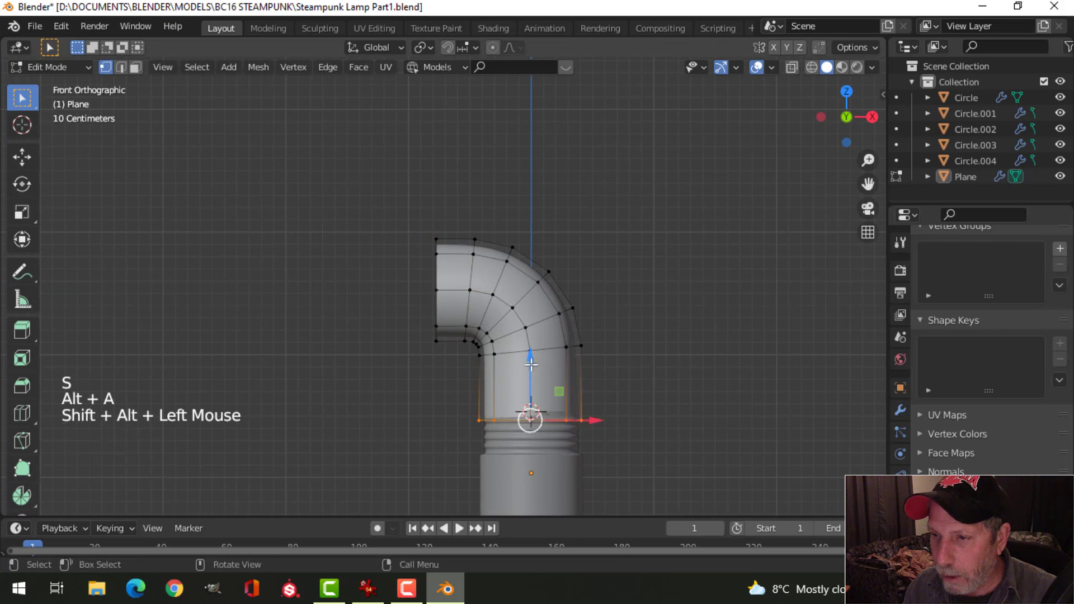
pyautogui.moveTo(530, 361); pyautogui.dragTo(535, 322)
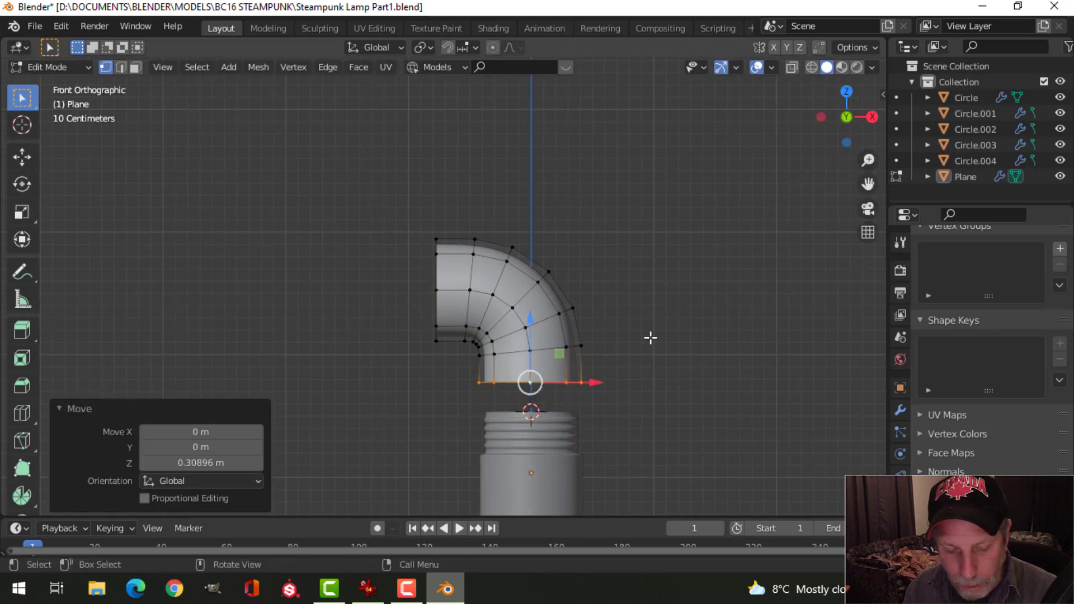
pyautogui.press('s')
pyautogui.press('z')
pyautogui.press('Return')
pyautogui.hotkey('alt', 'a')
pyautogui.press('Tab')
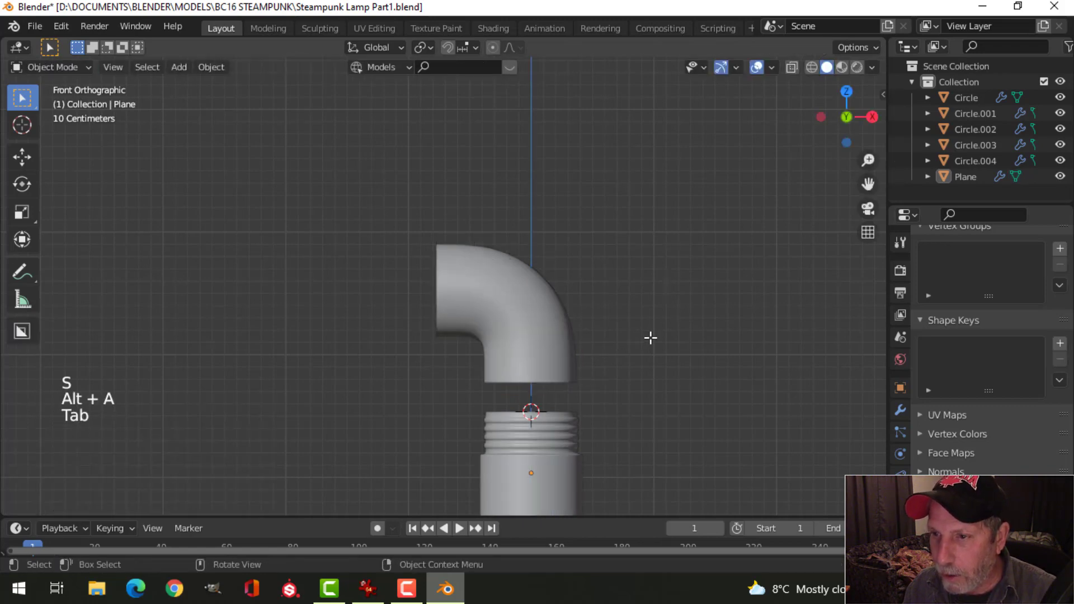
# Examine the shortened elbow against the fittings in the IrfanView reference photo and return to Blender.
pyautogui.scroll(-2, 649, 339)
pyautogui.hotkey('alt', 'a')
pyautogui.moveTo(641, 342); pyautogui.dragTo(504, 392, button='middle')
pyautogui.scroll(-1, 553, 349)
pyautogui.click(368, 589)
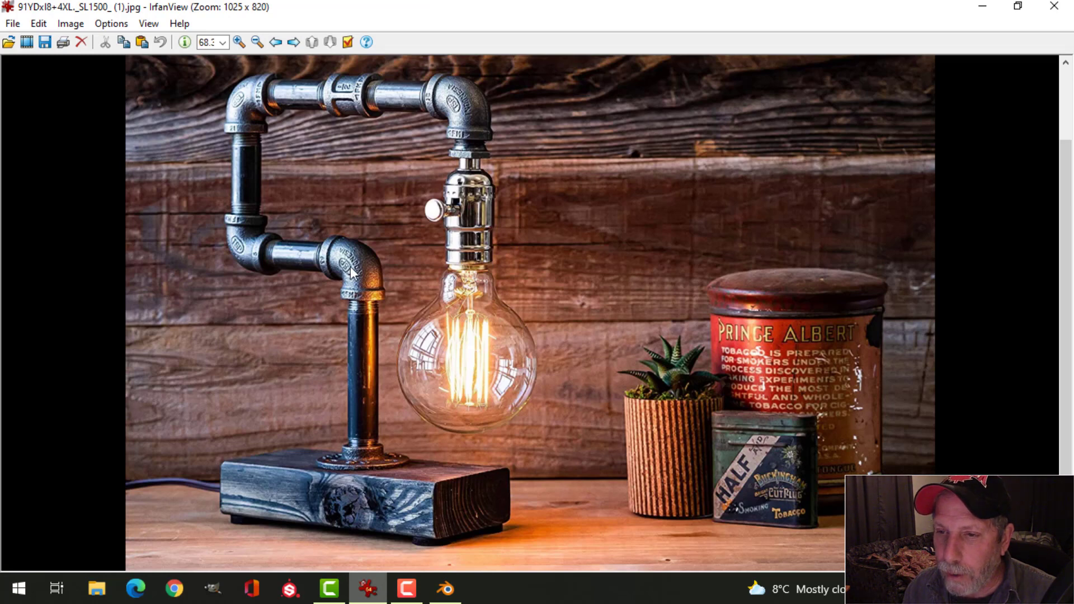
pyautogui.click(446, 588)
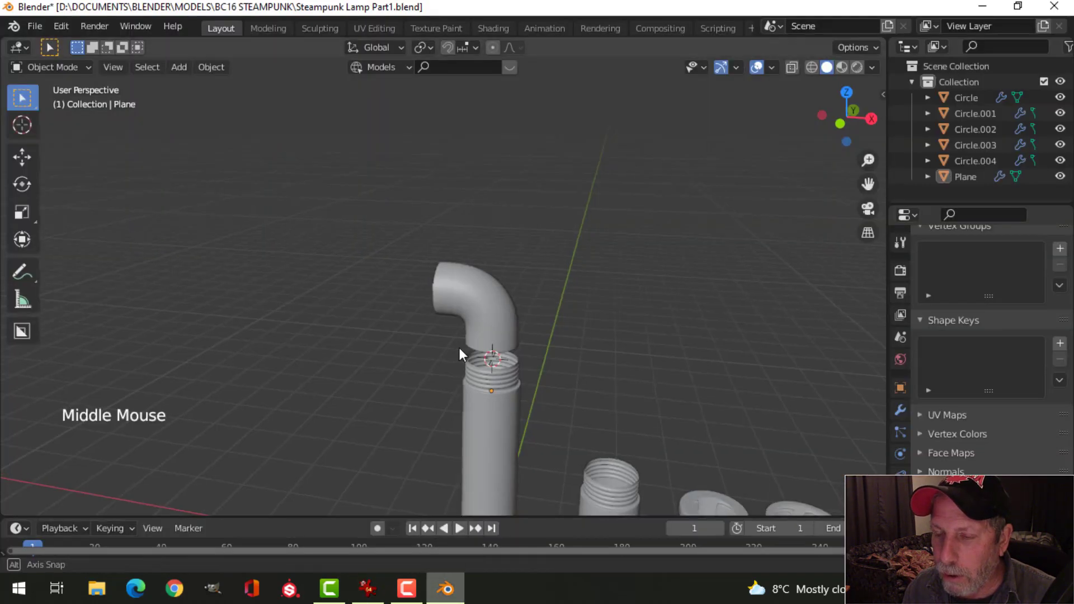
# Extrude the edge loop at the elbow's horizontal opening about 0.18 m outward along negative X.
pyautogui.moveTo(459, 348); pyautogui.dragTo(494, 358, button='middle')
pyautogui.scroll(2, 489, 293)
pyautogui.keyDown('shift'); pyautogui.moveTo(488, 293); pyautogui.dragTo(461, 295, button='middle'); pyautogui.keyUp('shift')
pyautogui.click(479, 297)
pyautogui.press('Tab')
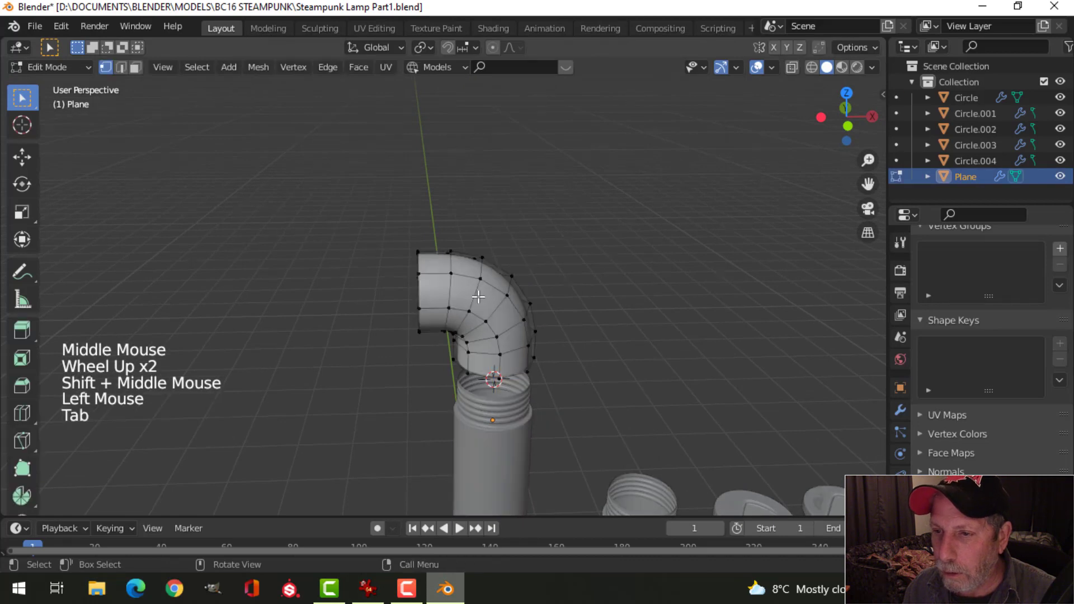
pyautogui.press('KP_1')
pyautogui.scroll(3, 478, 296)
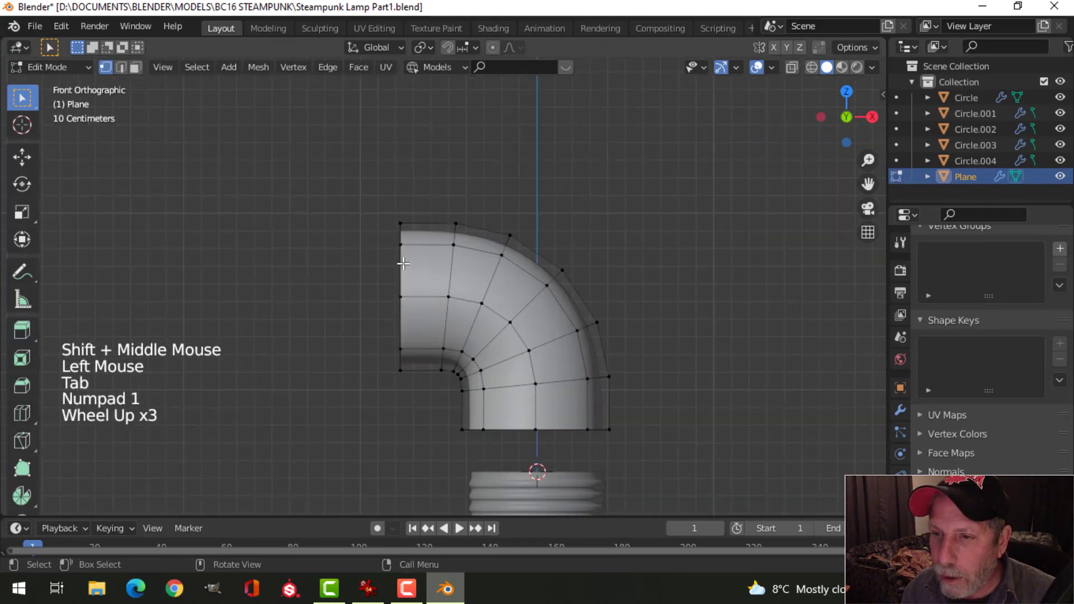
pyautogui.keyDown('alt'); pyautogui.keyDown('shift'); pyautogui.click(505, 293); pyautogui.keyUp('shift'); pyautogui.keyUp('alt')
pyautogui.keyDown('shift'); pyautogui.scroll(1, 503, 293); pyautogui.keyUp('shift')
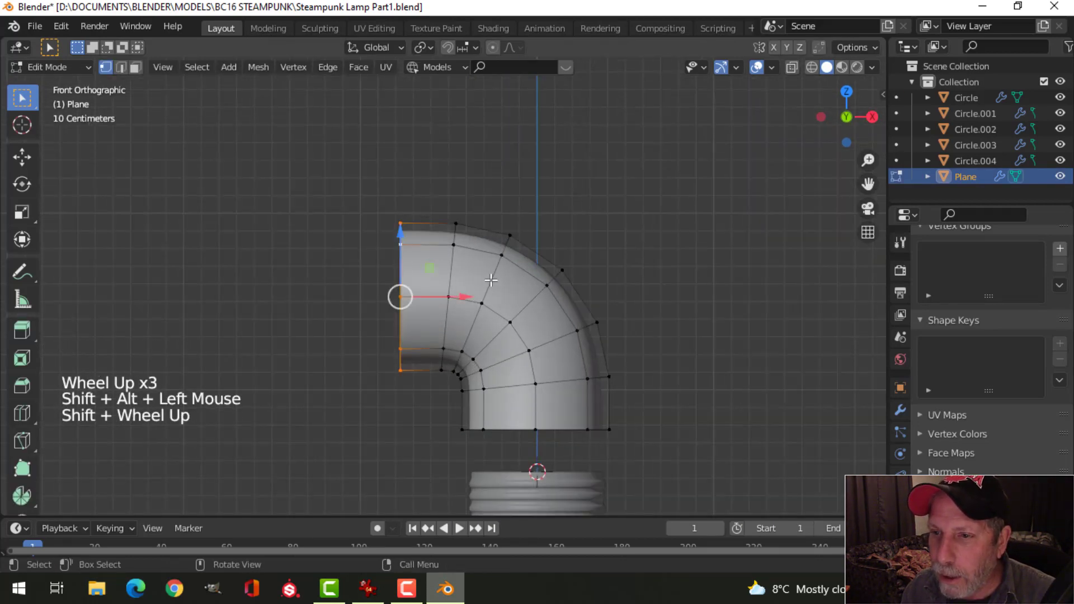
pyautogui.keyDown('shift'); pyautogui.moveTo(503, 293); pyautogui.dragTo(524, 288, button='middle'); pyautogui.keyUp('shift')
pyautogui.press('e')
pyautogui.moveTo(488, 305); pyautogui.dragTo(455, 309)
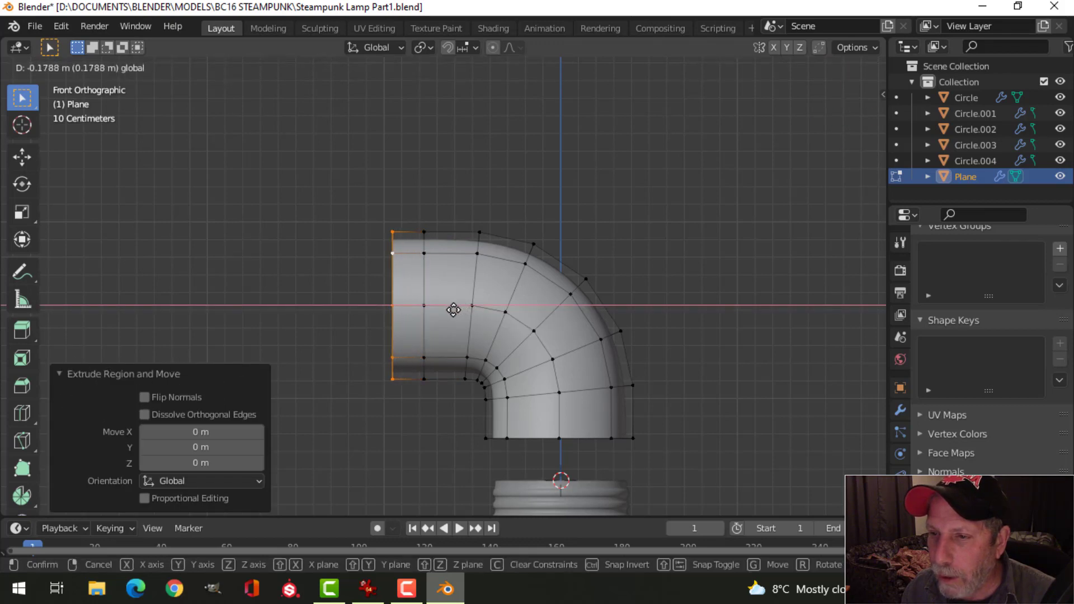
pyautogui.click(453, 310)
# Extrude the elbow's lower end loop about 0.19 m downward along Z.
pyautogui.hotkey('alt', 'a')
pyautogui.keyDown('alt'); pyautogui.keyDown('shift'); pyautogui.click(559, 438); pyautogui.keyUp('shift'); pyautogui.keyUp('alt')
pyautogui.keyDown('shift'); pyautogui.moveTo(559, 436); pyautogui.dragTo(532, 300, button='middle'); pyautogui.keyUp('shift')
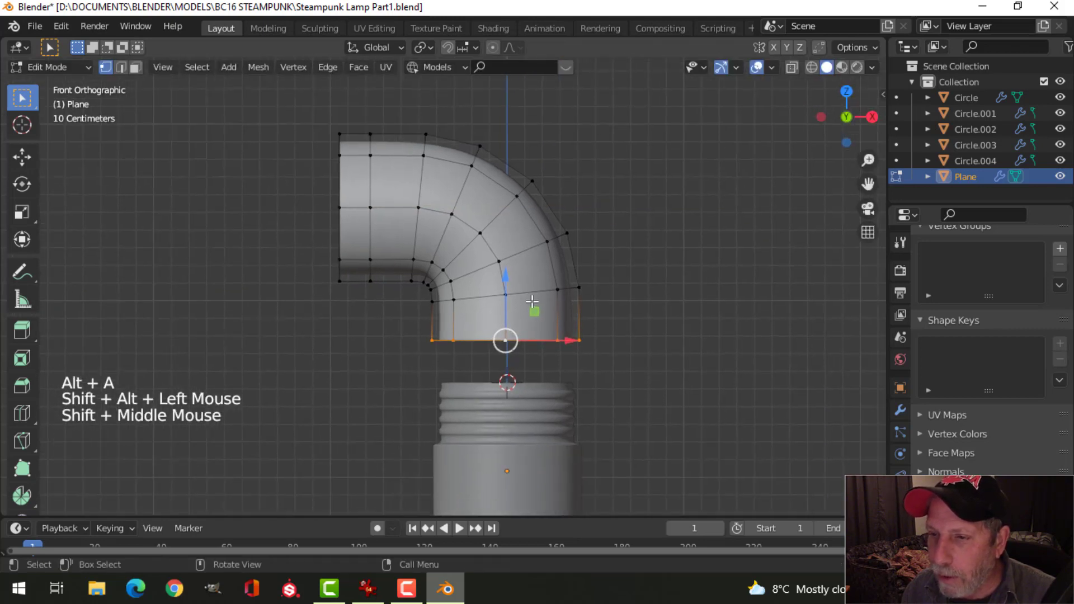
pyautogui.press('e')
pyautogui.moveTo(530, 307); pyautogui.dragTo(507, 318)
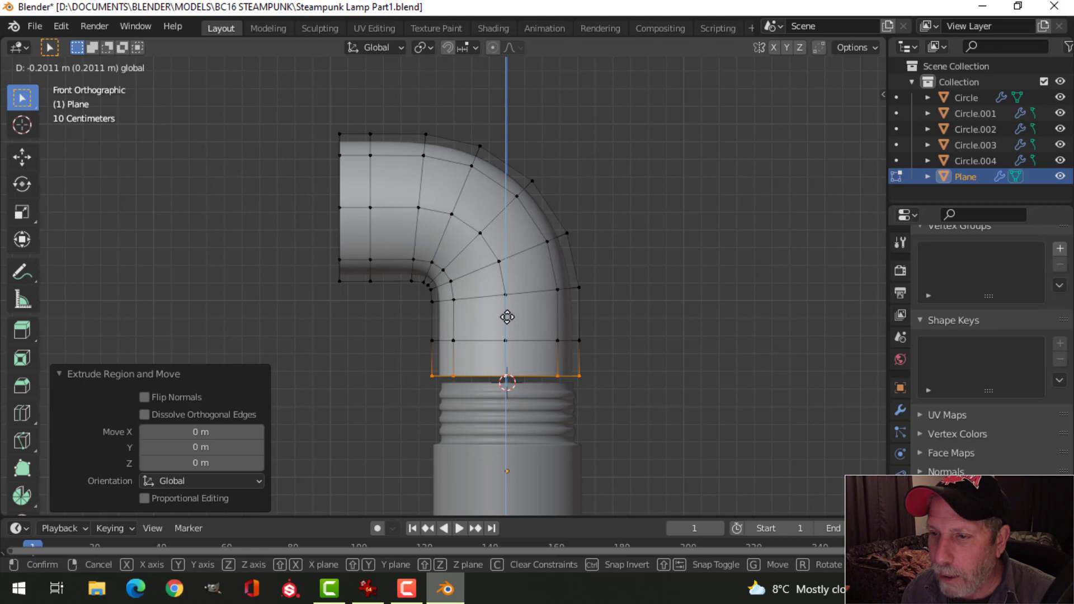
pyautogui.click(507, 315)
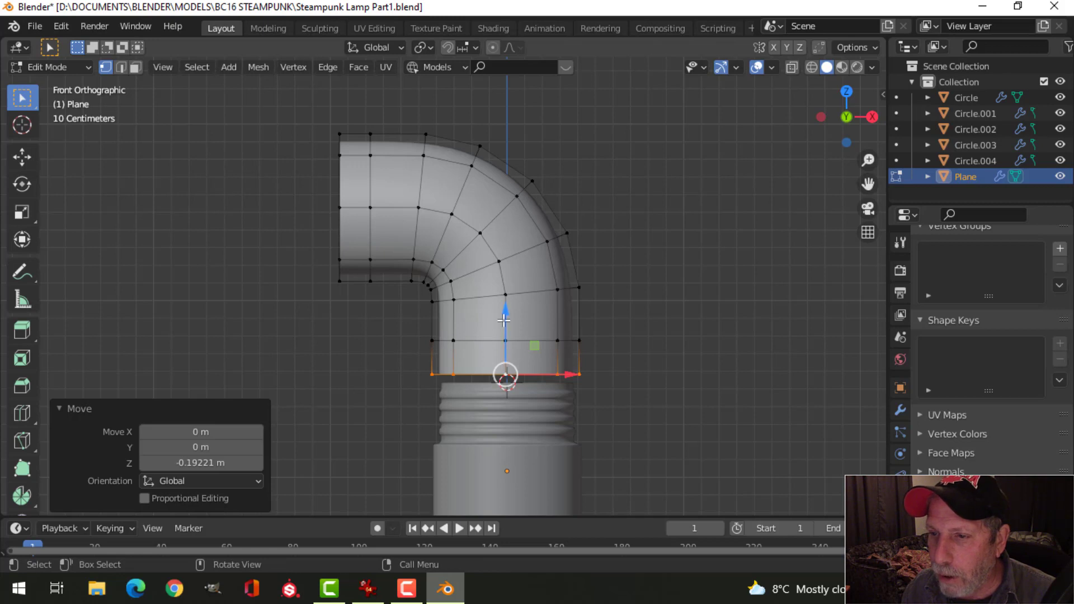
pyautogui.hotkey('alt', 'a')
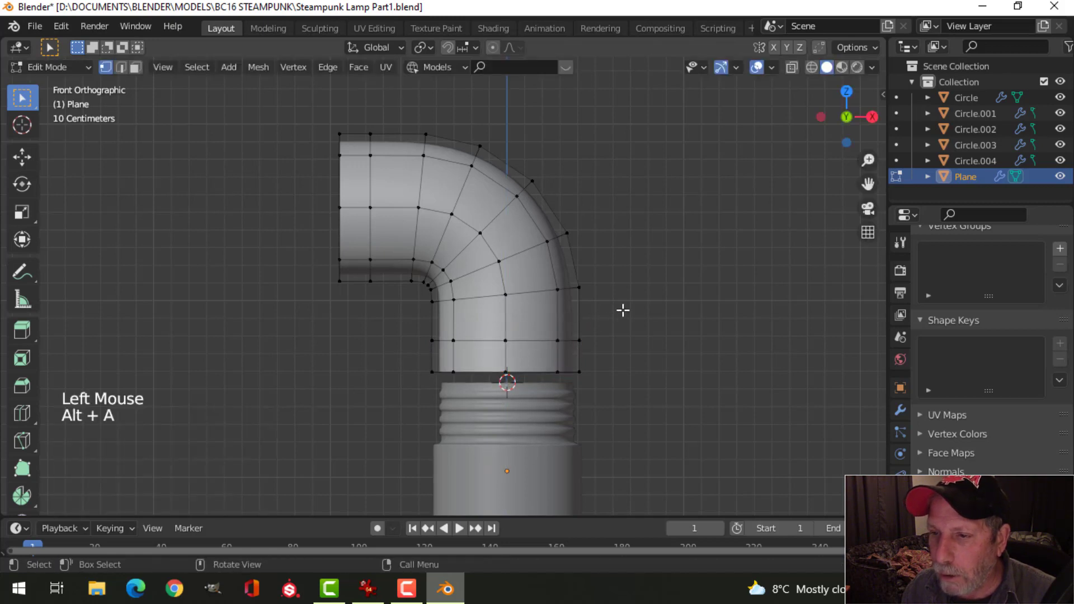
# Select the face bands at both elbow ends, extrude them, and fatten them outward along their normals to form raised collars.
pyautogui.press('3')
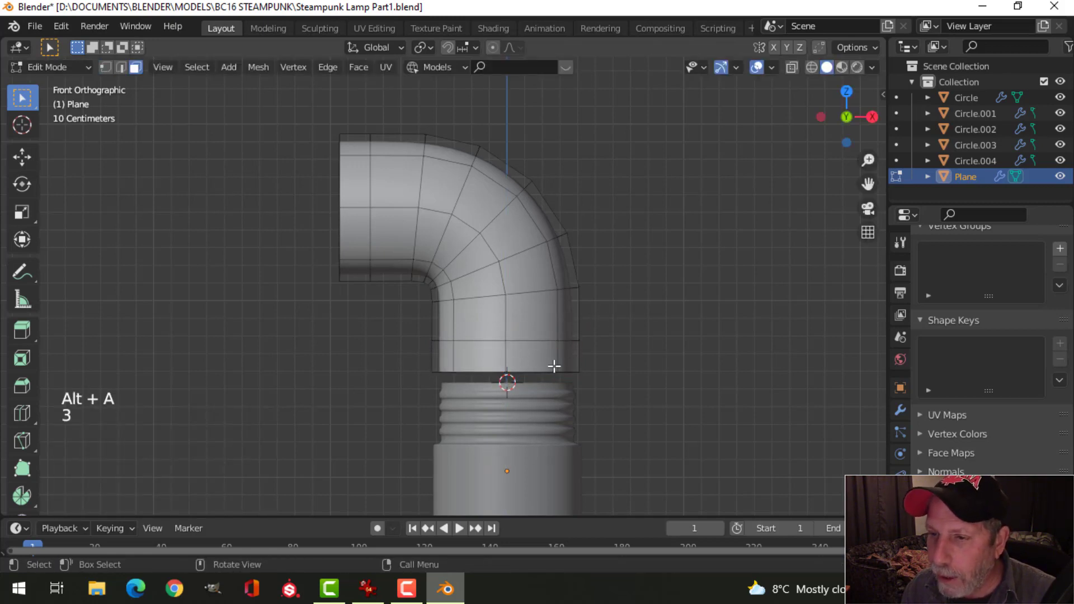
pyautogui.keyDown('alt'); pyautogui.keyDown('shift'); pyautogui.click(502, 354); pyautogui.keyUp('shift'); pyautogui.keyUp('alt')
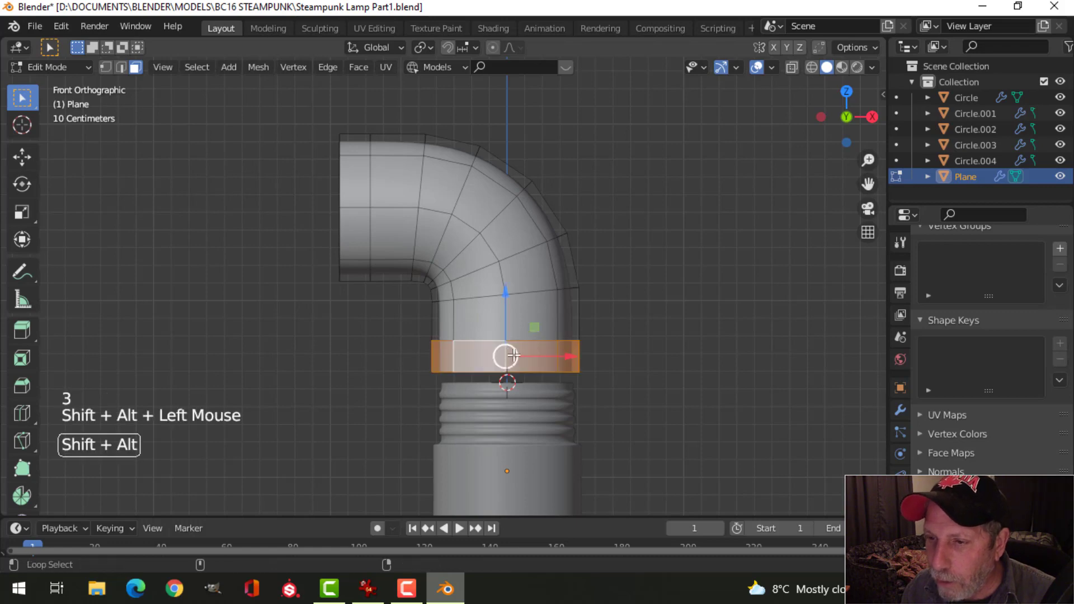
pyautogui.keyDown('alt'); pyautogui.keyDown('shift'); pyautogui.click(357, 206); pyautogui.keyUp('shift'); pyautogui.keyUp('alt')
pyautogui.scroll(-1, 585, 254)
pyautogui.moveTo(585, 254); pyautogui.dragTo(638, 285, button='middle')
pyautogui.press('e')
pyautogui.hotkey('alt', 's')
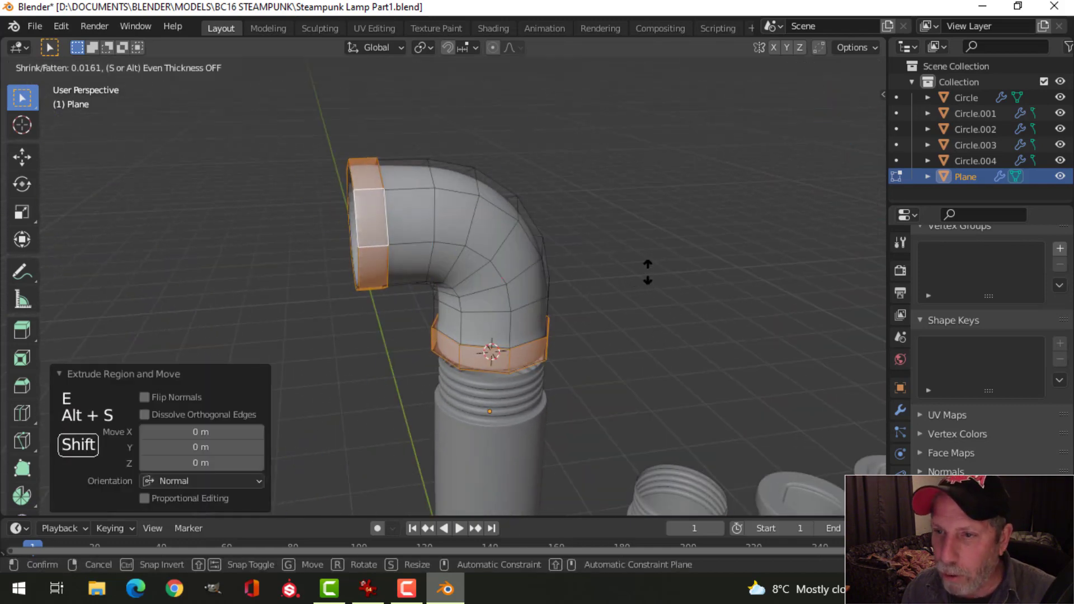
pyautogui.click(654, 227)
pyautogui.moveTo(616, 249); pyautogui.dragTo(568, 268, button='middle')
pyautogui.scroll(1, 601, 257)
pyautogui.hotkey('alt', 'a')
# Add a centred loop cut around the collar at the elbow's horizontal opening and bevel it about 0.064 m with one segment.
pyautogui.keyDown('shift'); pyautogui.moveTo(388, 260); pyautogui.dragTo(422, 242, button='middle'); pyautogui.keyUp('shift')
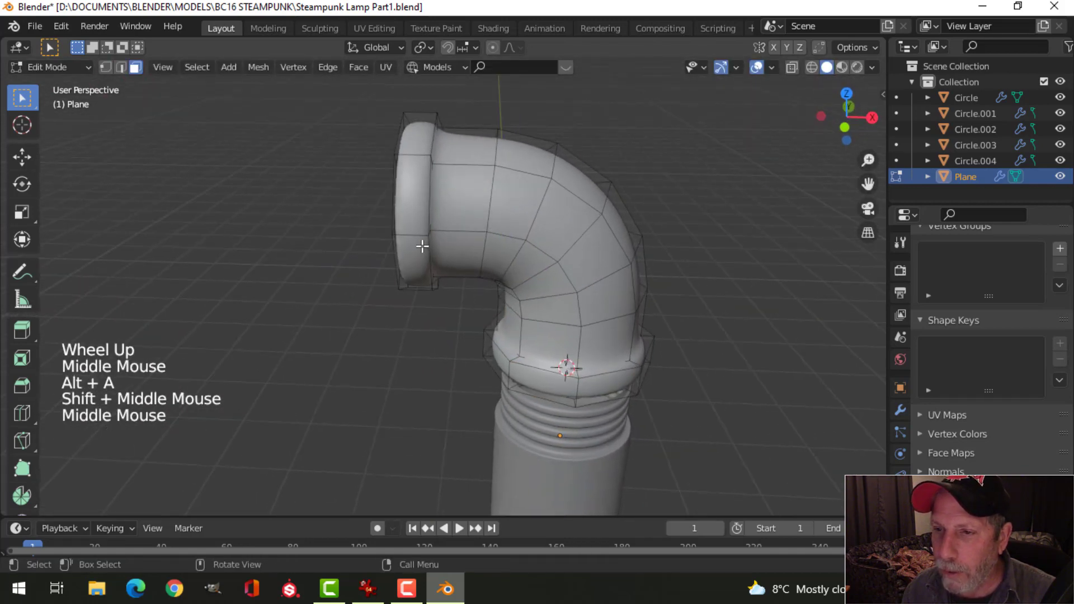
pyautogui.hotkey('ctrl', 'r')
pyautogui.click(417, 238)
pyautogui.click(414, 235)
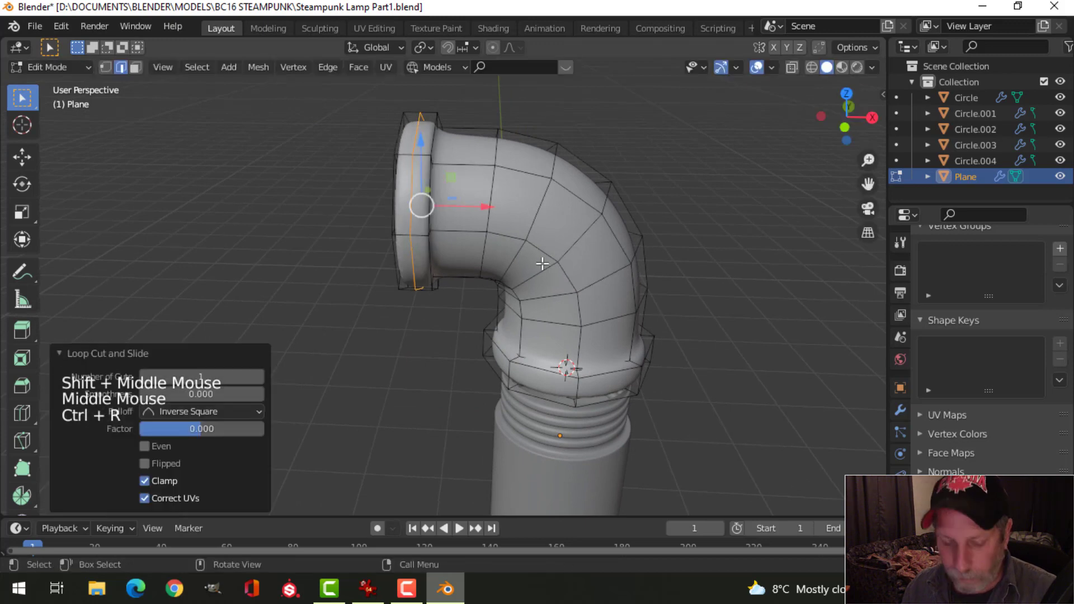
pyautogui.hotkey('ctrl', 'b')
pyautogui.press('shift')
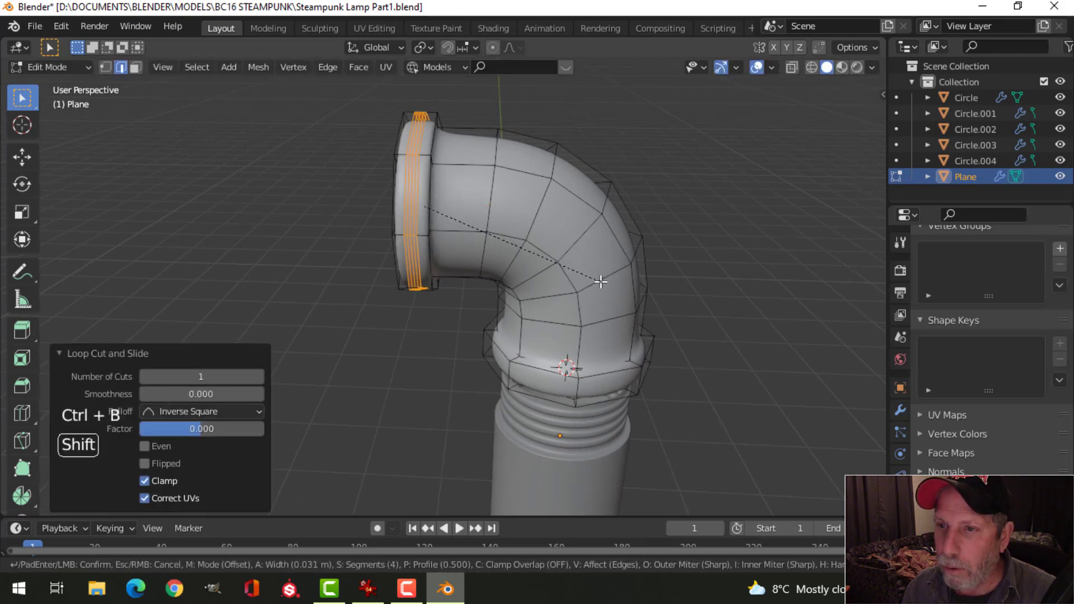
pyautogui.scroll(-3, 601, 282)
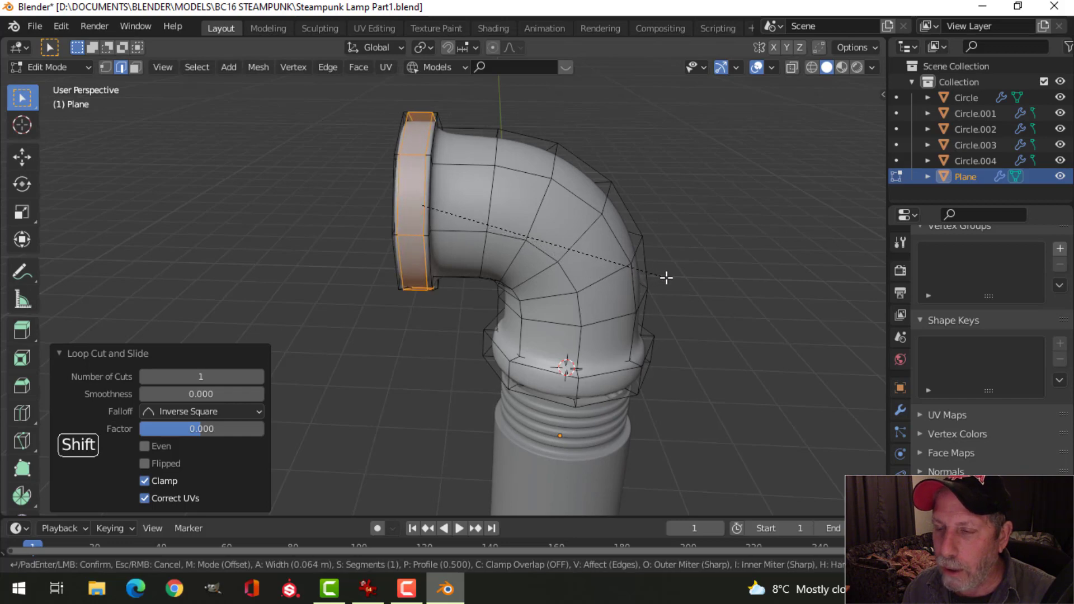
pyautogui.click(664, 277)
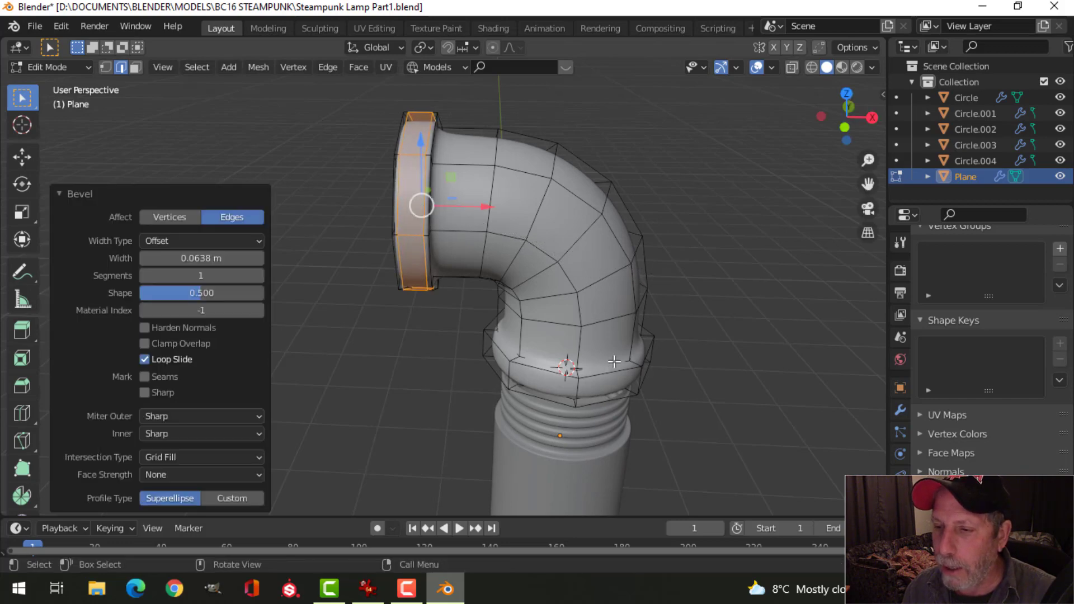
# Add a centred loop cut around the elbow's lower collar and bevel it about 0.063 m with one segment.
pyautogui.moveTo(614, 362); pyautogui.dragTo(478, 280, button='middle')
pyautogui.hotkey('alt', 'a')
pyautogui.hotkey('ctrl', 'r')
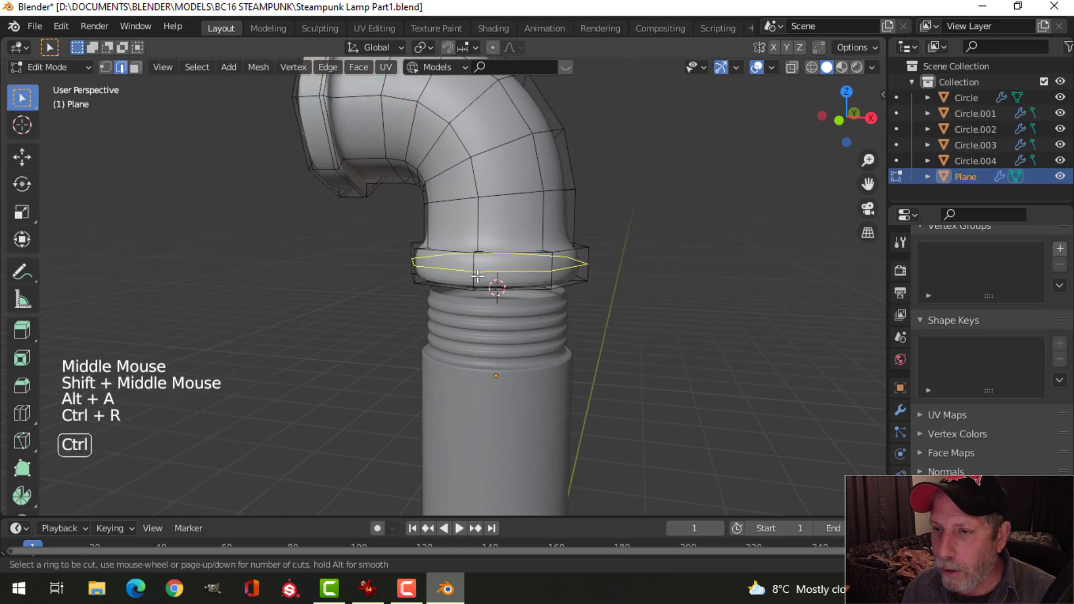
pyautogui.click(477, 275)
pyautogui.rightClick(479, 271)
pyautogui.hotkey('ctrl', 'b')
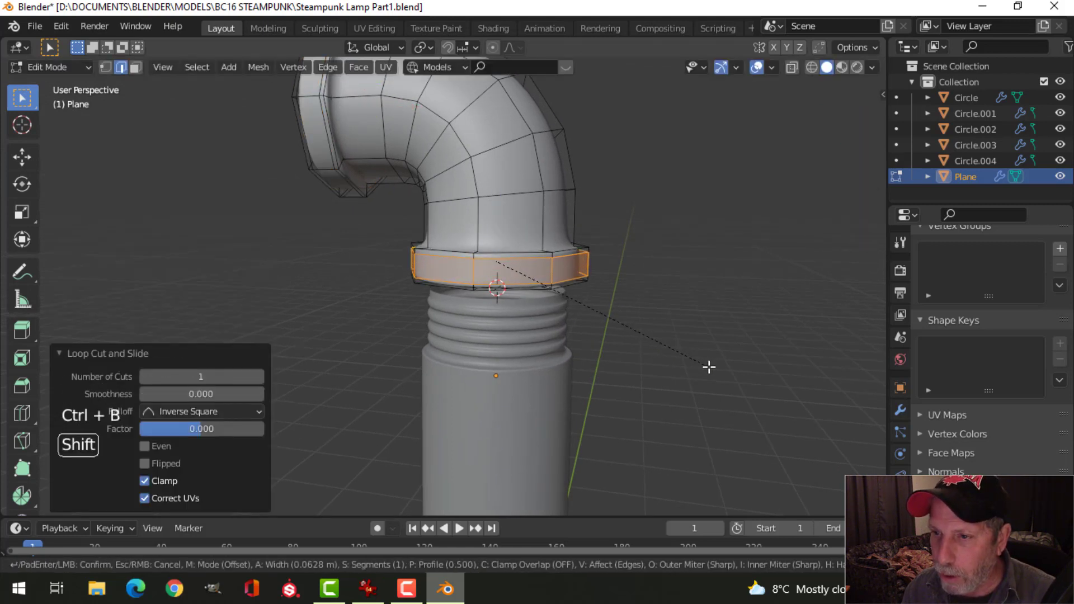
pyautogui.click(599, 302)
# Examine the two beveled collars and the elbow's opening from several angles in Object Mode.
pyautogui.press('Tab')
pyautogui.moveTo(585, 273); pyautogui.dragTo(496, 261, button='middle')
pyautogui.scroll(-2, 532, 261)
pyautogui.hotkey('alt', 'a')
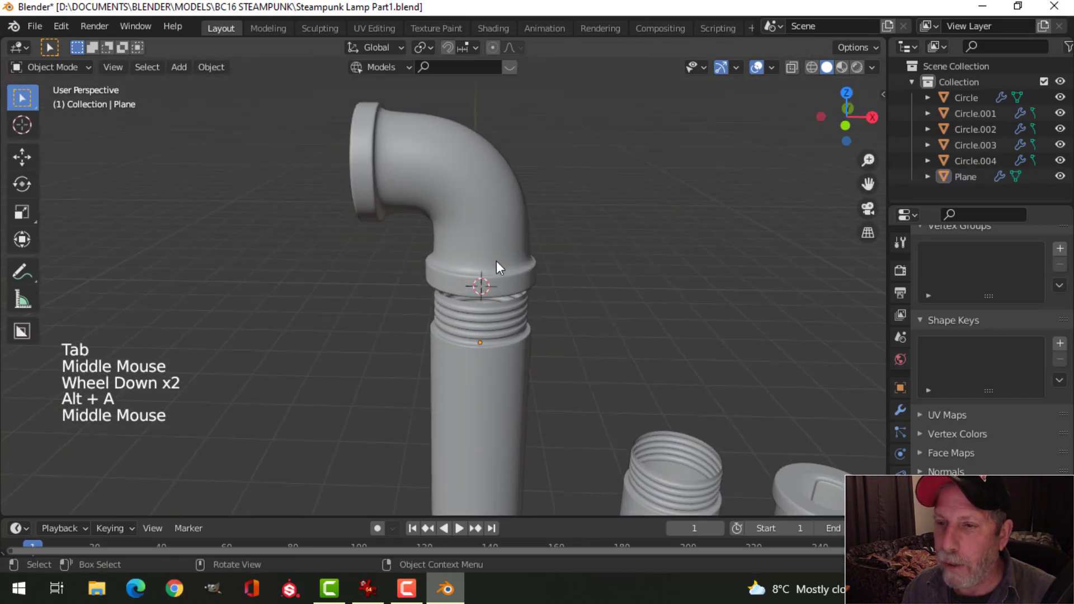
pyautogui.scroll(-2, 447, 207)
pyautogui.moveTo(453, 208); pyautogui.dragTo(640, 252, button='middle')
pyautogui.scroll(3, 639, 247)
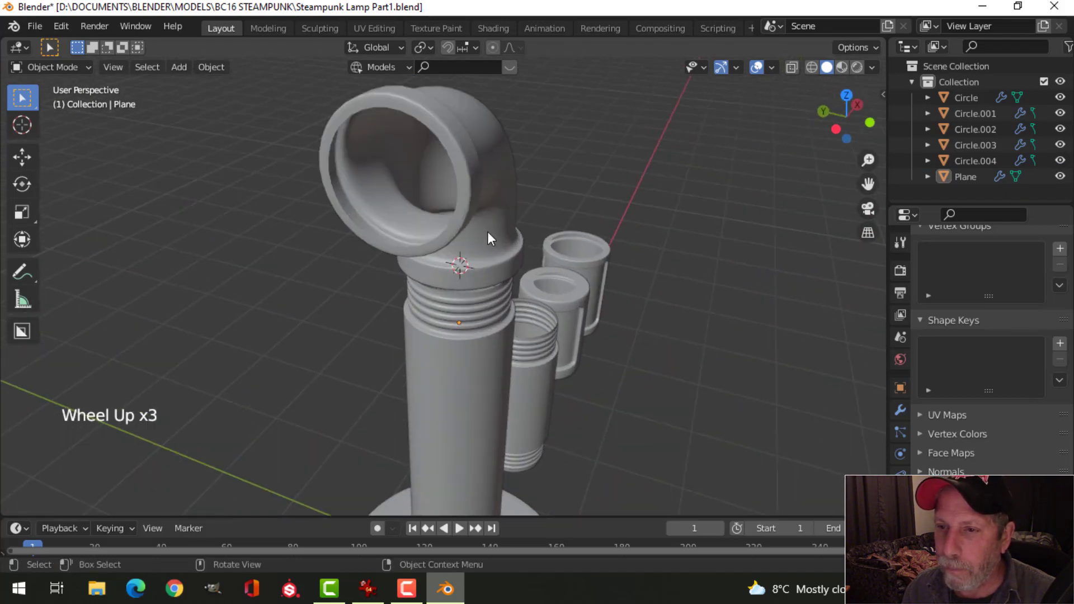
pyautogui.moveTo(492, 235); pyautogui.dragTo(363, 247, button='middle')
# Add an edge loop to the elbow's horizontal section and slide it toward the collar with a factor of about 0.587.
pyautogui.click(397, 148)
pyautogui.press('Tab')
pyautogui.moveTo(397, 148); pyautogui.dragTo(396, 187, button='middle')
pyautogui.hotkey('alt', 'a')
pyautogui.hotkey('ctrl', 'r')
pyautogui.click(395, 187)
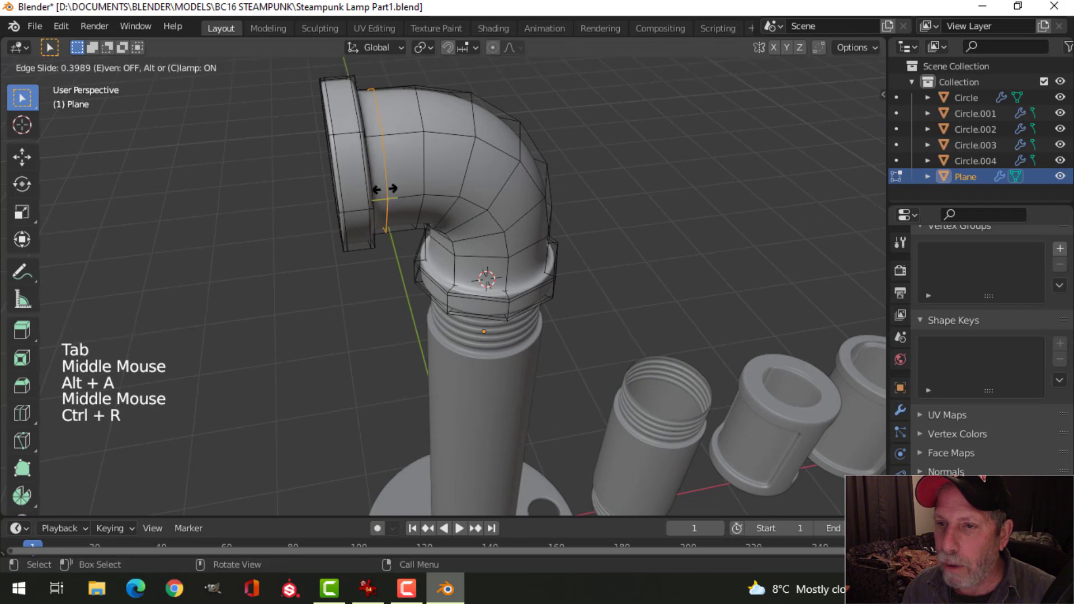
pyautogui.click(382, 191)
# Add an edge loop just above the elbow's lower collar, slid toward the collar, and return to Object Mode.
pyautogui.moveTo(432, 197); pyautogui.dragTo(431, 209, button='middle')
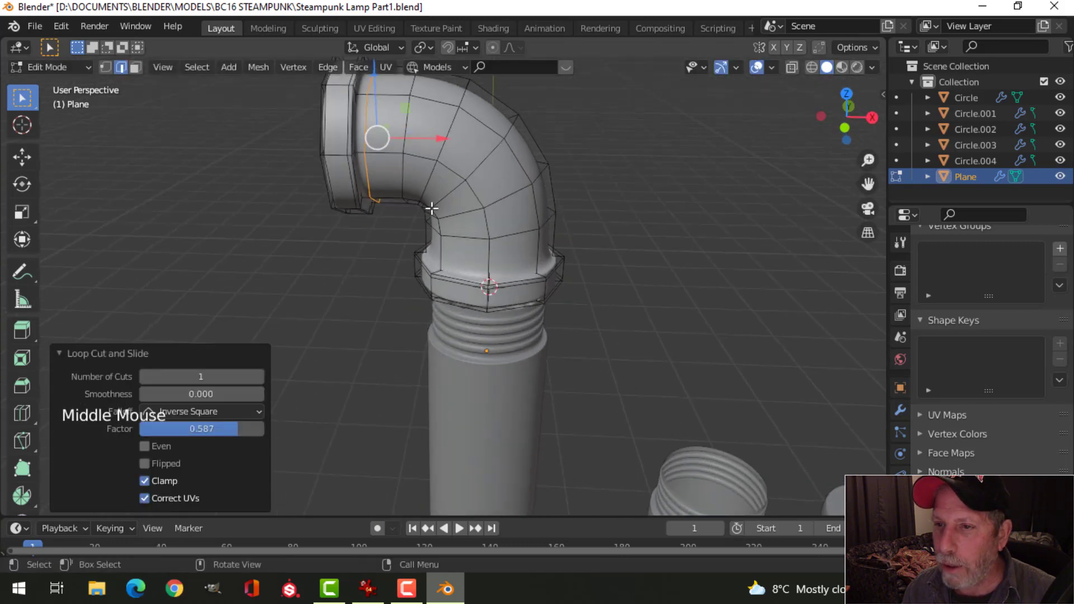
pyautogui.hotkey('ctrl', 'r')
pyautogui.click(486, 256)
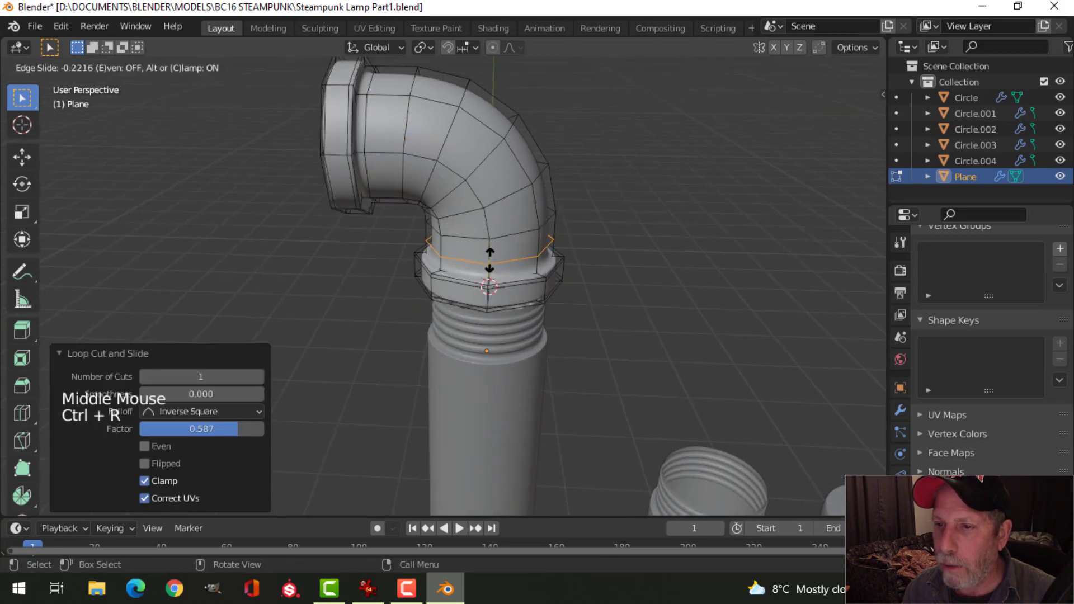
pyautogui.click(492, 260)
pyautogui.press('Tab')
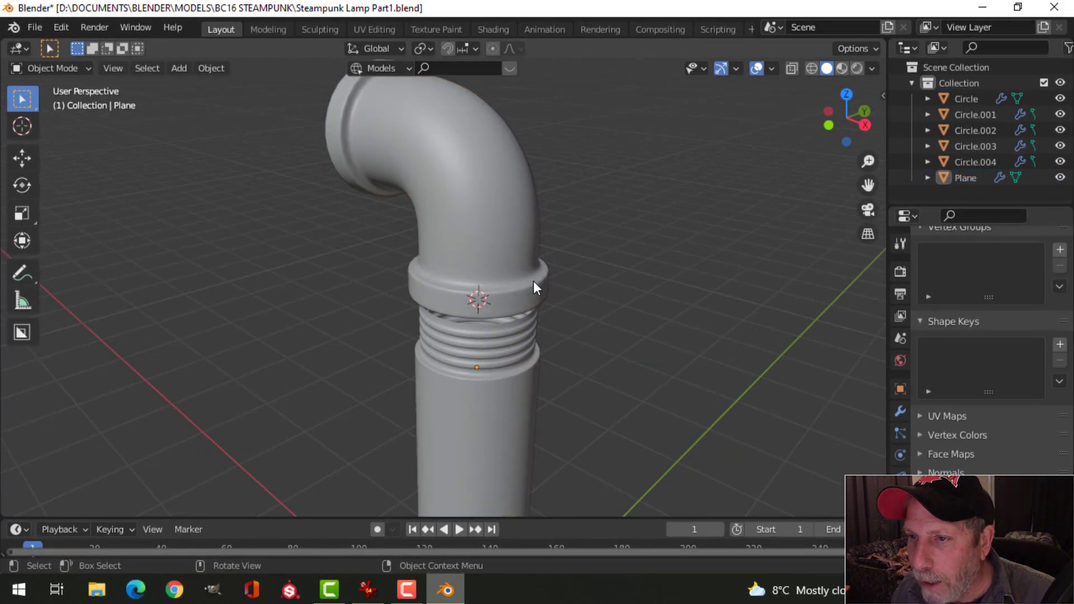
# Compare the elbow in front view with the fittings in the IrfanView reference photo and return to Blender.
pyautogui.scroll(-3, 533, 280)
pyautogui.moveTo(532, 281); pyautogui.dragTo(553, 285, button='middle')
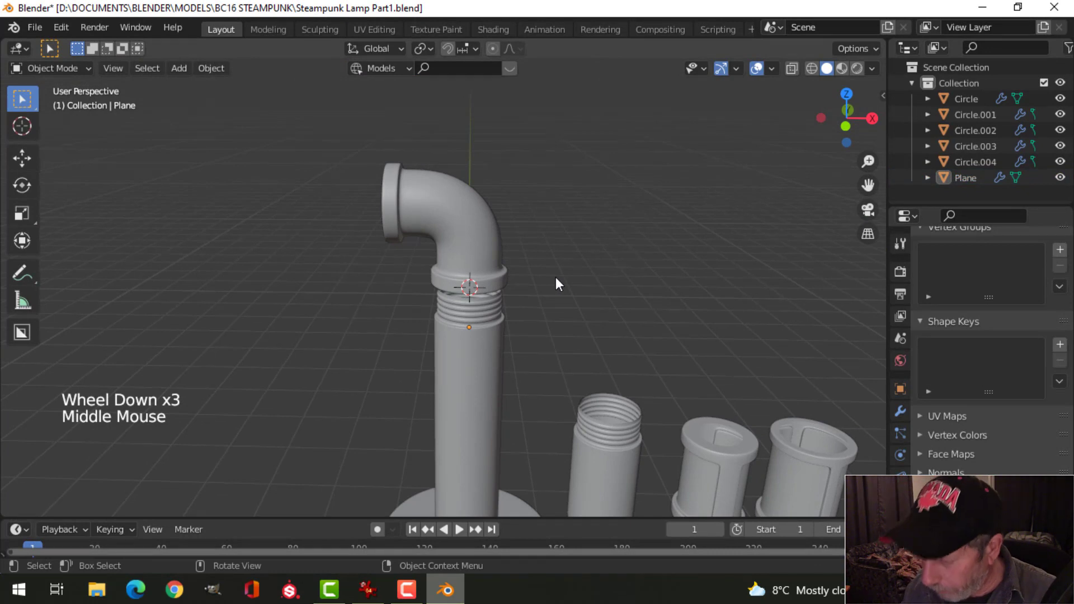
pyautogui.press('KP_1')
pyautogui.click(368, 590)
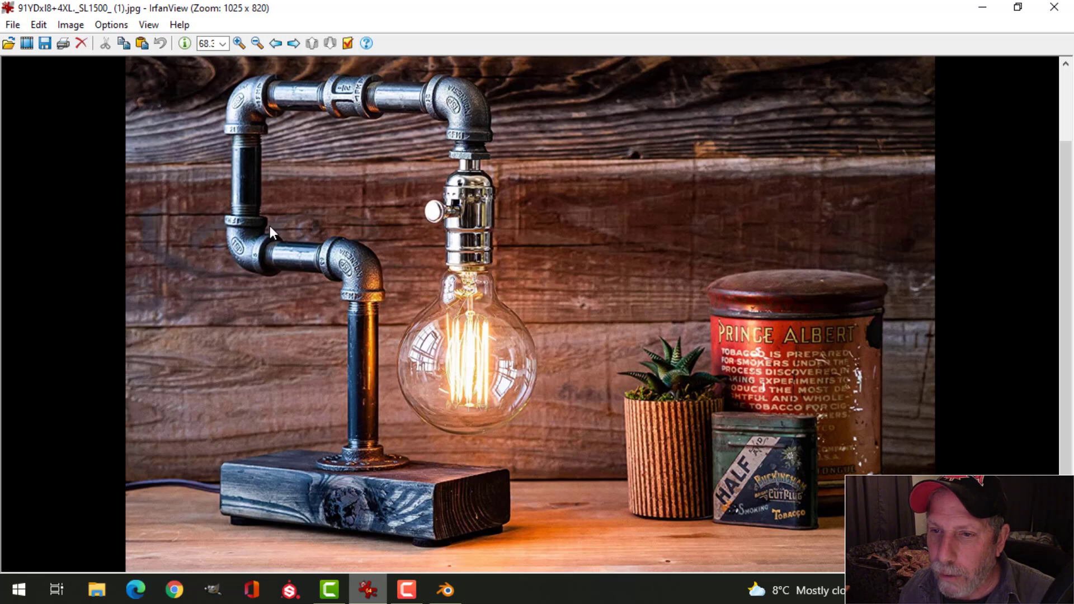
pyautogui.click(445, 590)
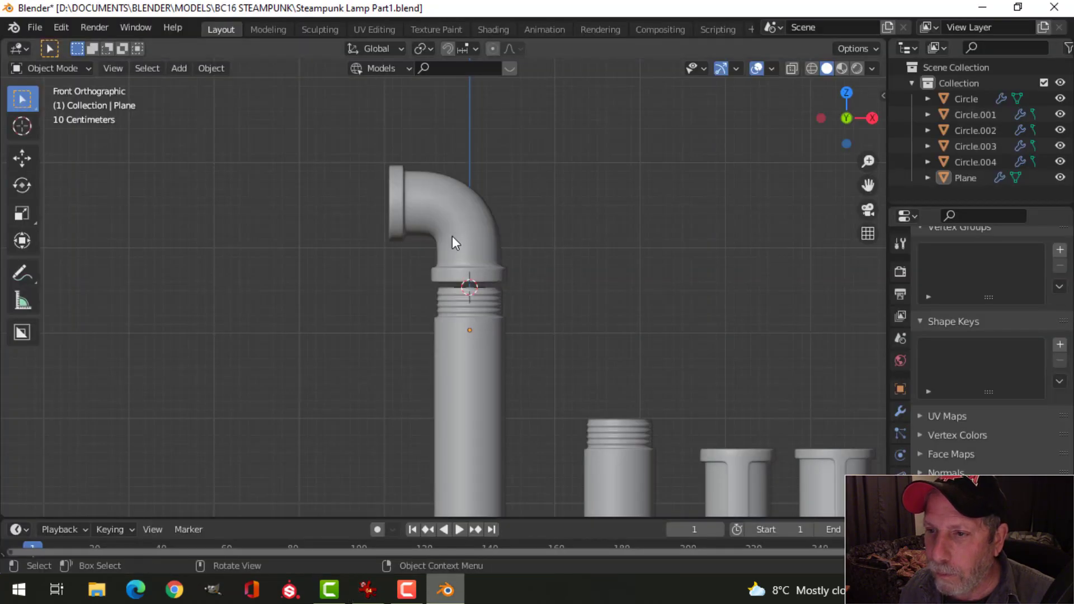
# In front wireframe view, select the vertices of the elbow's horizontal-end collar and adjoining loop and move them along X toward the bend.
pyautogui.scroll(2, 464, 270)
pyautogui.moveTo(455, 258); pyautogui.dragTo(468, 225, button='middle')
pyautogui.click(468, 221)
pyautogui.press('KP_1')
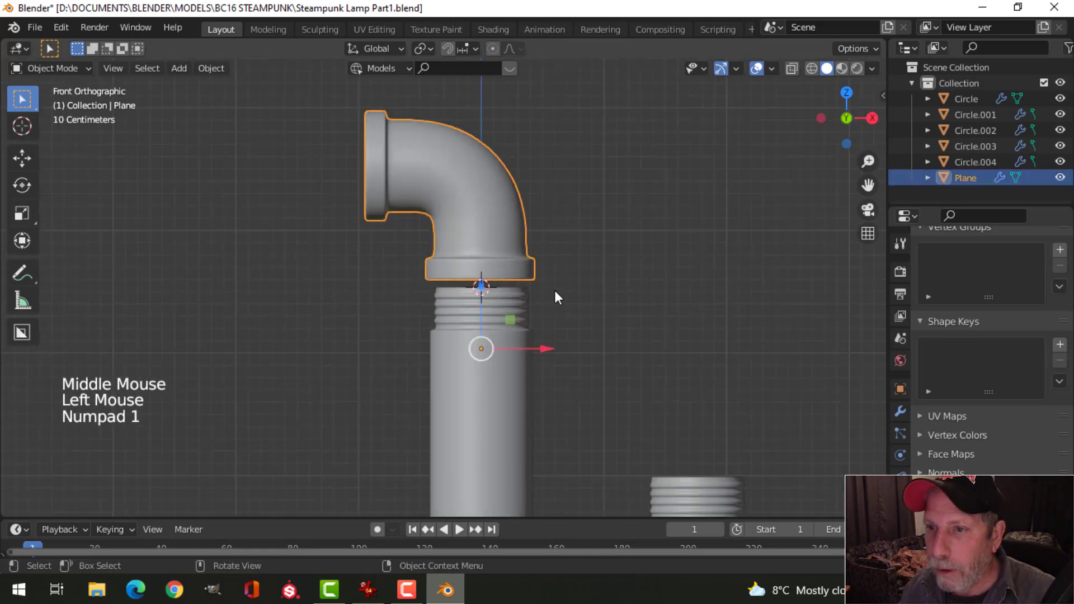
pyautogui.press('Tab')
pyautogui.hotkey('alt', 'a')
pyautogui.moveTo(417, 240)
pyautogui.keyDown('shift'); pyautogui.mouseDown(button='middle')
pyautogui.moveTo(443, 259)
pyautogui.moveTo(441, 297)
pyautogui.mouseUp(button='middle'); pyautogui.keyUp('shift')
pyautogui.scroll(2, 444, 259)
pyautogui.scroll(-1, 445, 263)
pyautogui.press('z')
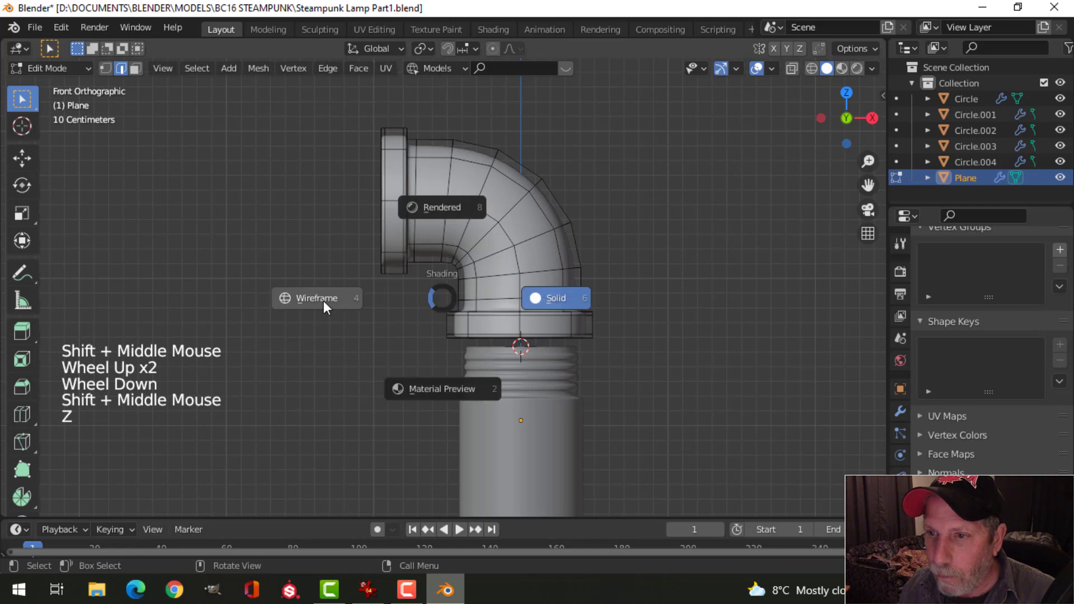
pyautogui.press('1')
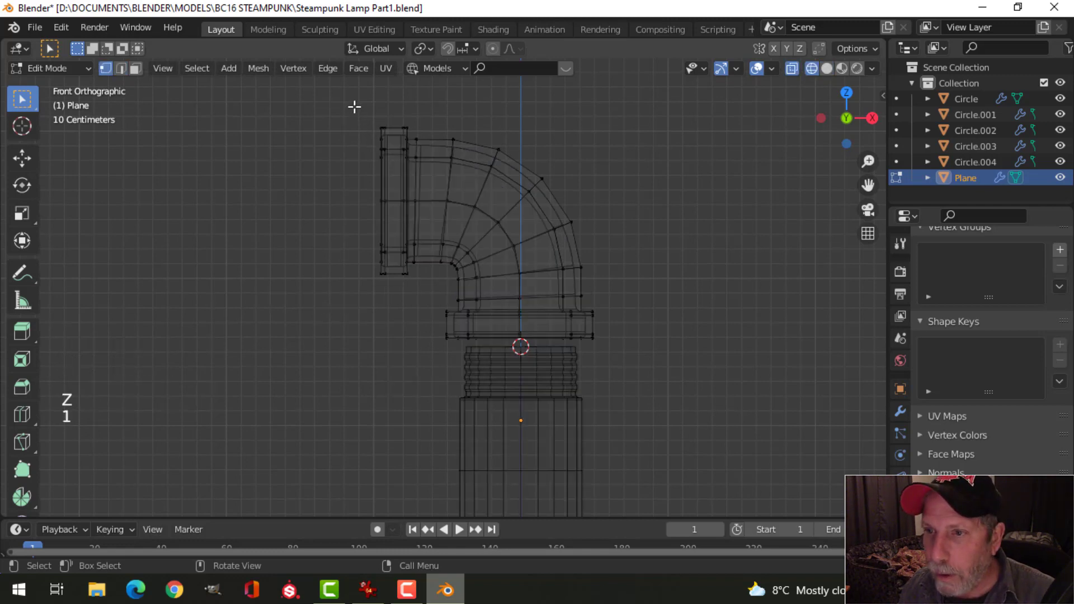
pyautogui.press('b')
pyautogui.moveTo(346, 92); pyautogui.dragTo(436, 317)
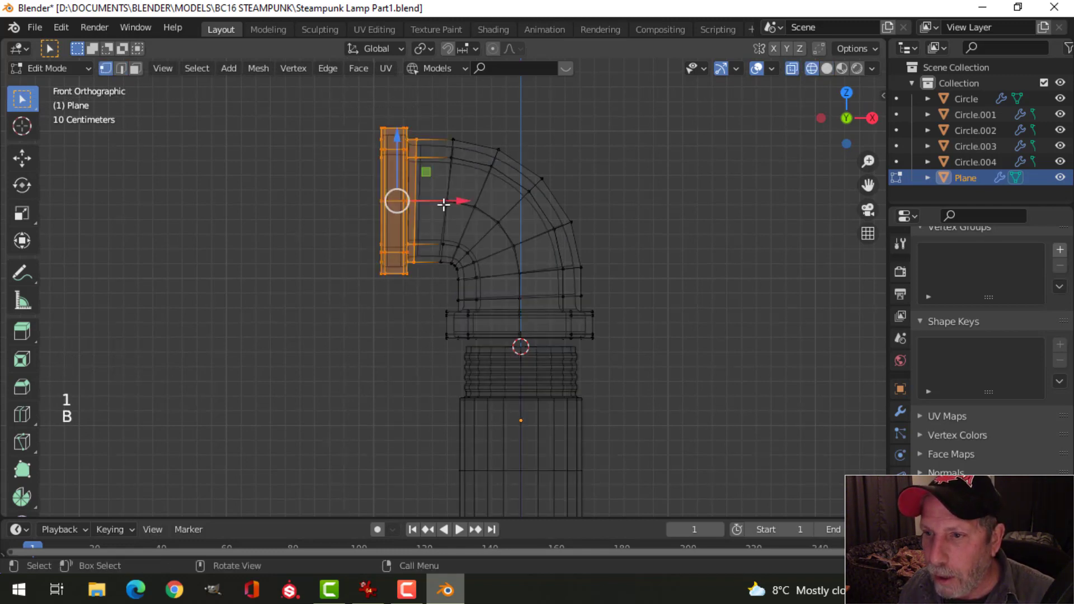
pyautogui.moveTo(458, 201); pyautogui.dragTo(478, 204)
pyautogui.hotkey('alt', 'a')
# Select the vertices of the elbow's lower collar and adjoining loop and move them upward along Z toward the bend.
pyautogui.scroll(1, 592, 307)
pyautogui.keyDown('shift'); pyautogui.moveTo(592, 307); pyautogui.dragTo(676, 312, button='middle'); pyautogui.keyUp('shift')
pyautogui.press('b')
pyautogui.moveTo(659, 337); pyautogui.dragTo(359, 230)
pyautogui.moveTo(505, 203); pyautogui.dragTo(504, 181)
pyautogui.hotkey('alt', 'a')
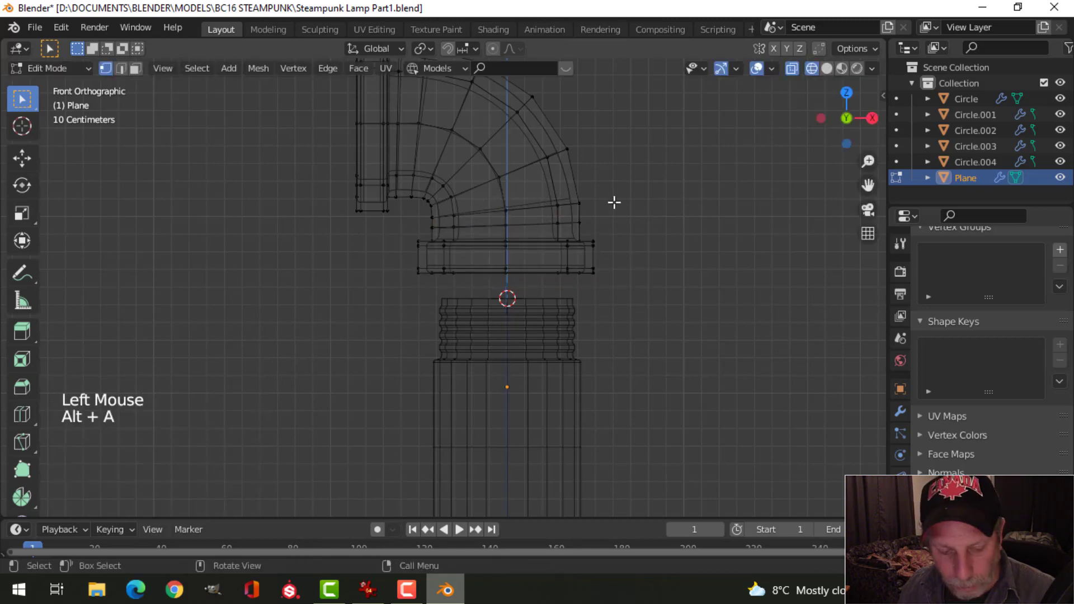
# Restore solid shading, return to Object Mode with nothing selected, and save the file.
pyautogui.press('z')
pyautogui.press('Tab')
pyautogui.scroll(-3, 617, 225)
pyautogui.hotkey('alt', 'a')
pyautogui.moveTo(617, 225); pyautogui.dragTo(597, 260, button='middle')
pyautogui.hotkey('ctrl', 's')
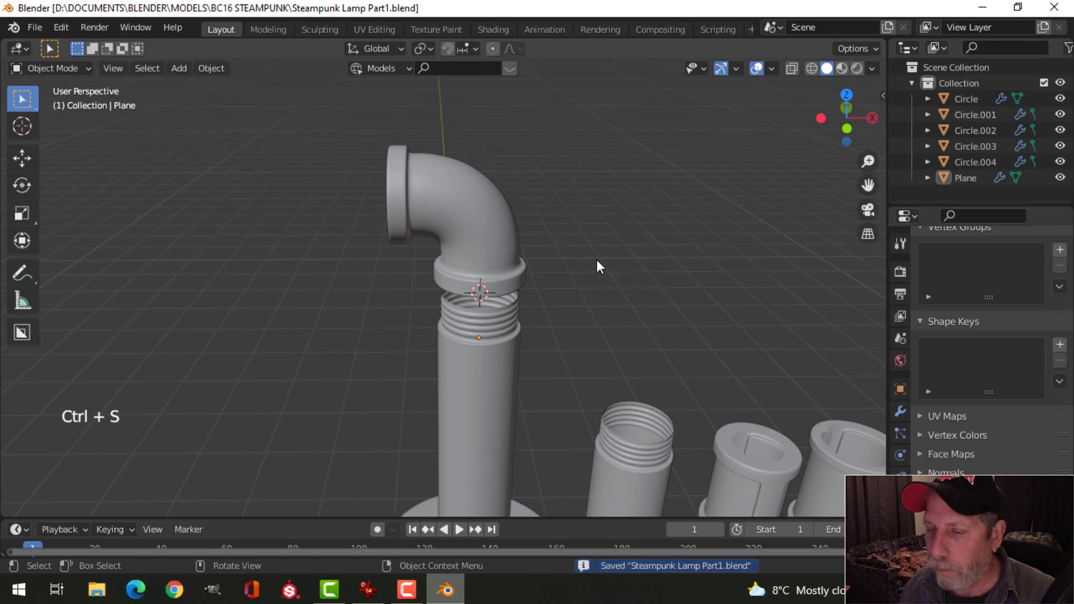
# Examine the bushing between the upper elbow and the lamp socket in the IrfanView reference photo, enlarged to 161%, and return to Blender.
pyautogui.scroll(-4, 596, 259)
pyautogui.keyDown('shift'); pyautogui.moveTo(584, 290); pyautogui.dragTo(563, 273, button='middle'); pyautogui.keyUp('shift')
pyautogui.moveTo(562, 273); pyautogui.dragTo(569, 240, button='middle')
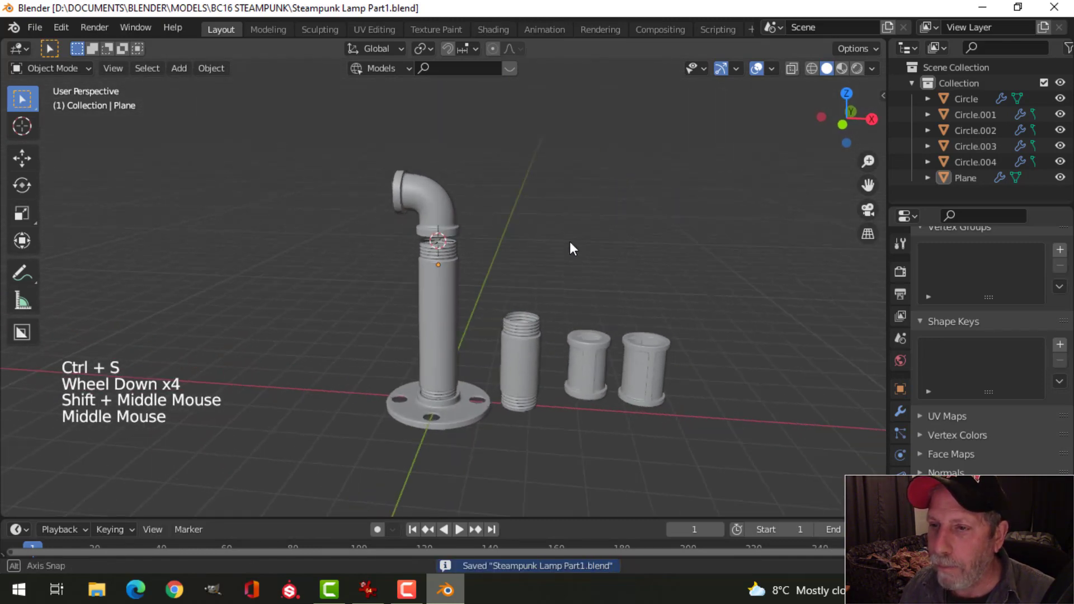
pyautogui.click(368, 589)
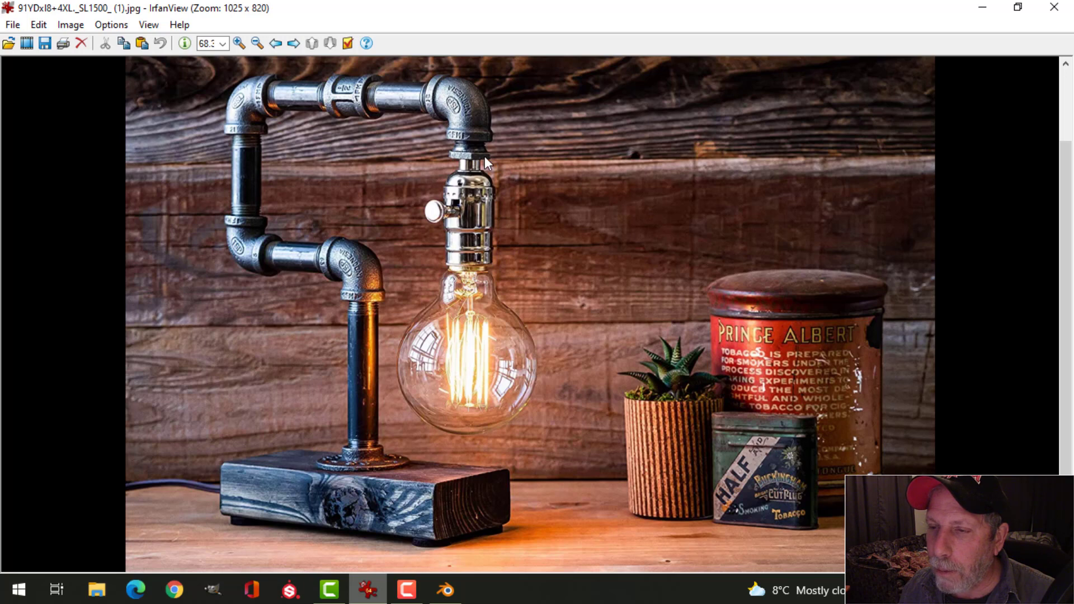
pyautogui.click(239, 43)
pyautogui.scroll(2, 867, 224)
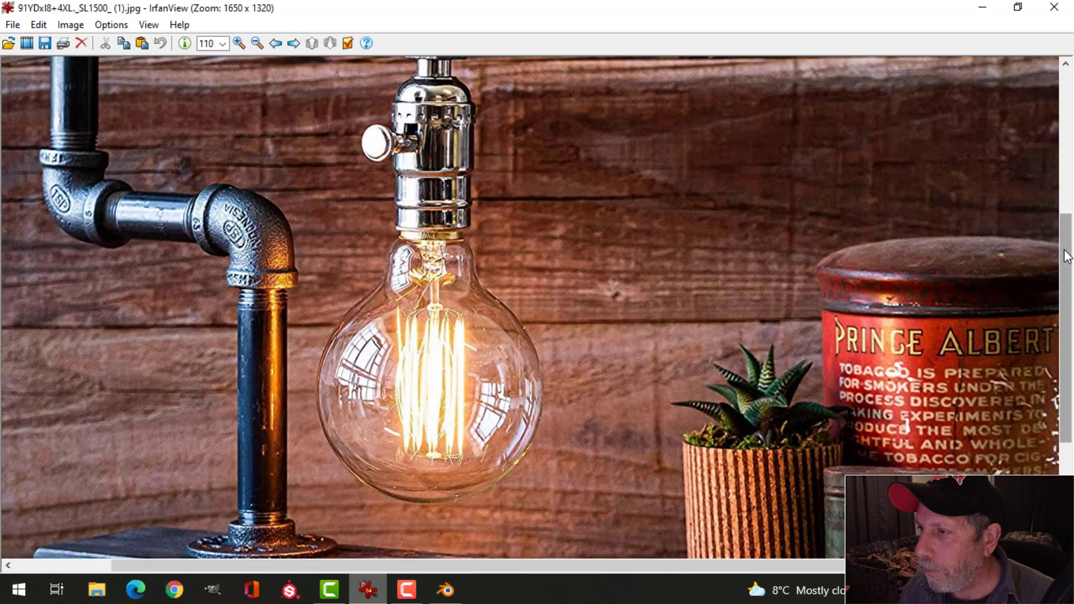
pyautogui.scroll(3, 1067, 257)
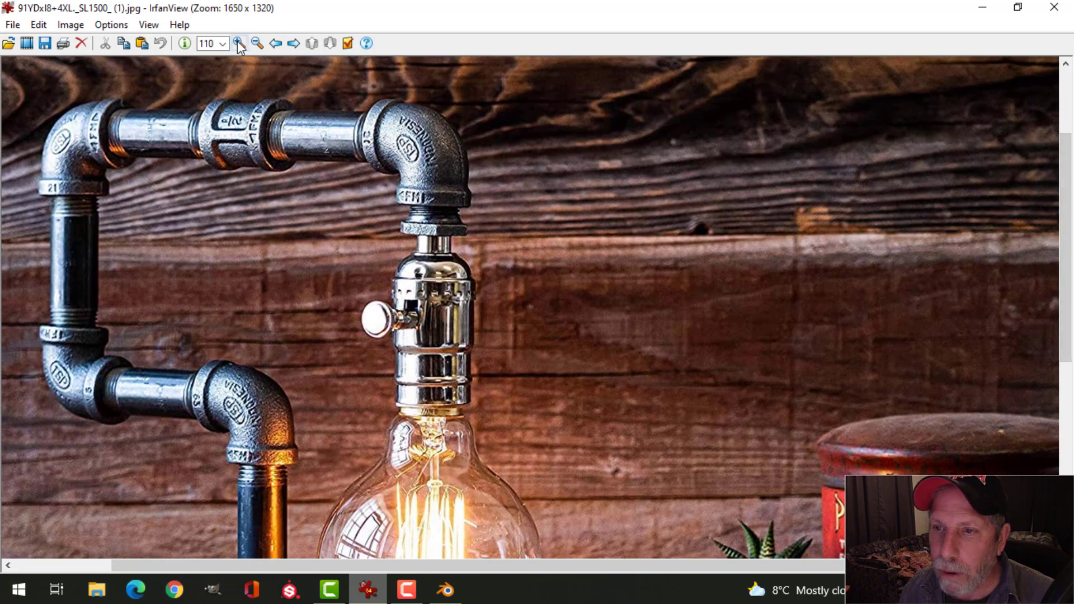
pyautogui.click(239, 43)
pyautogui.click(239, 43)
pyautogui.click(238, 43)
pyautogui.click(239, 43)
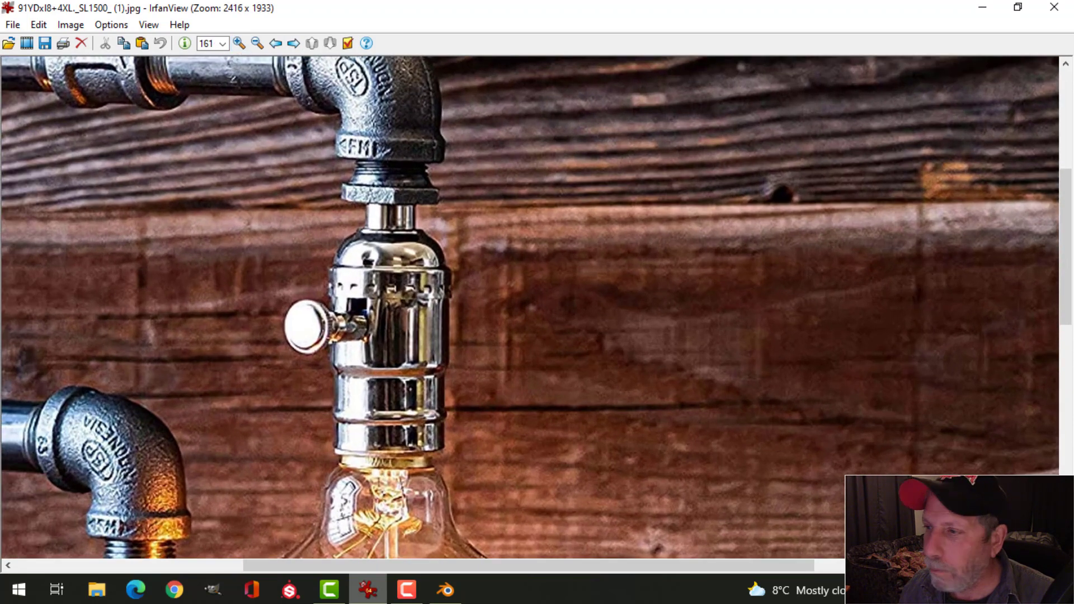
pyautogui.scroll(2, 1066, 280)
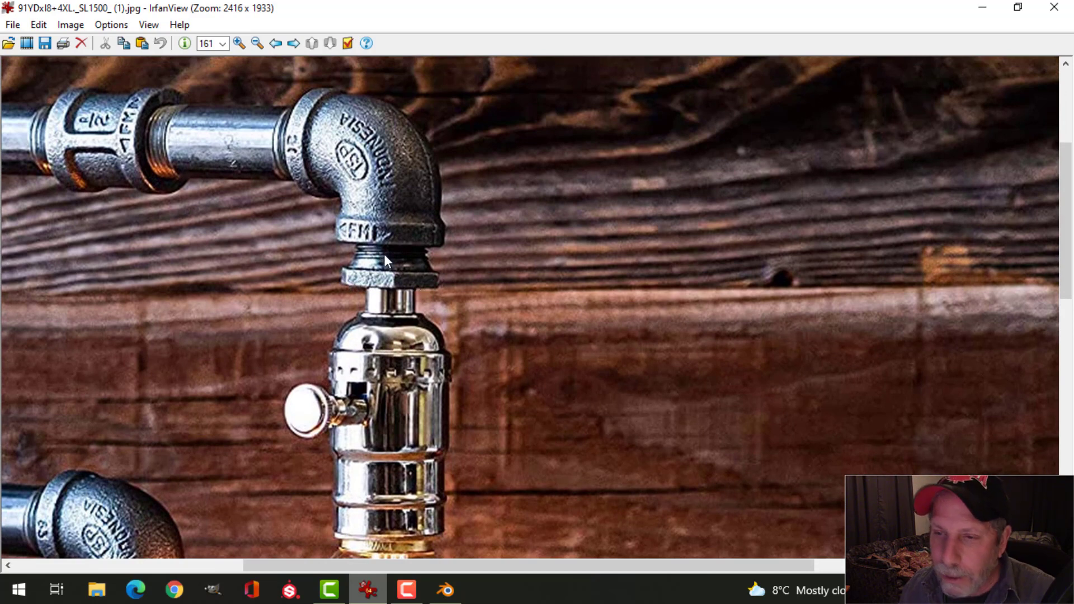
pyautogui.hotkey('alt', 'Tab')
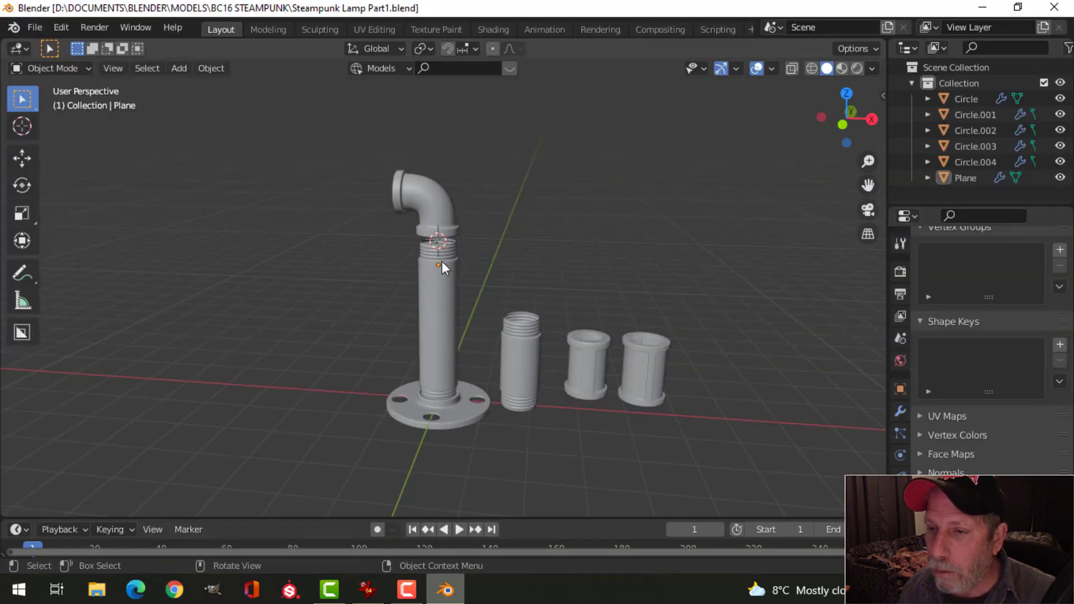
pyautogui.hotkey('alt', 'Tab')
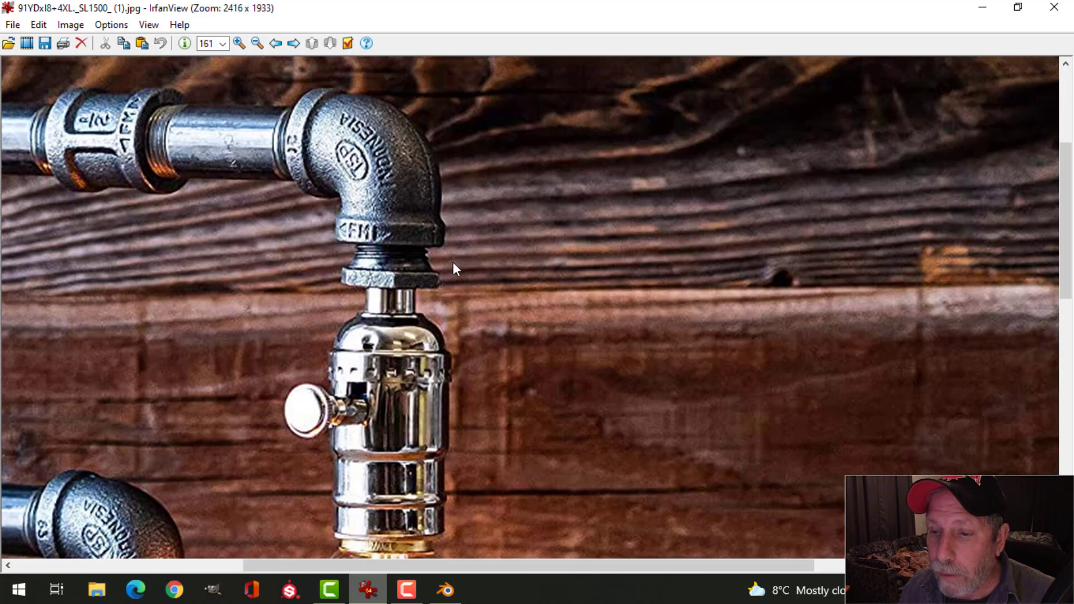
pyautogui.click(442, 589)
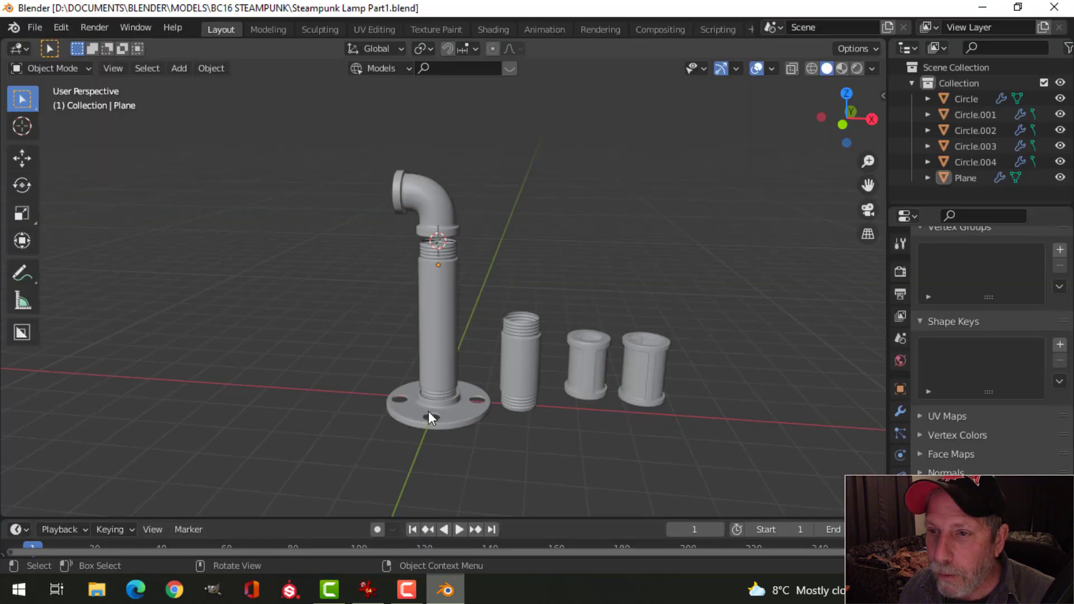
# In front view, move the elbow about 6.48 m along X, clear of the tall pipe and the other parts.
pyautogui.click(430, 202)
pyautogui.press('KP_1')
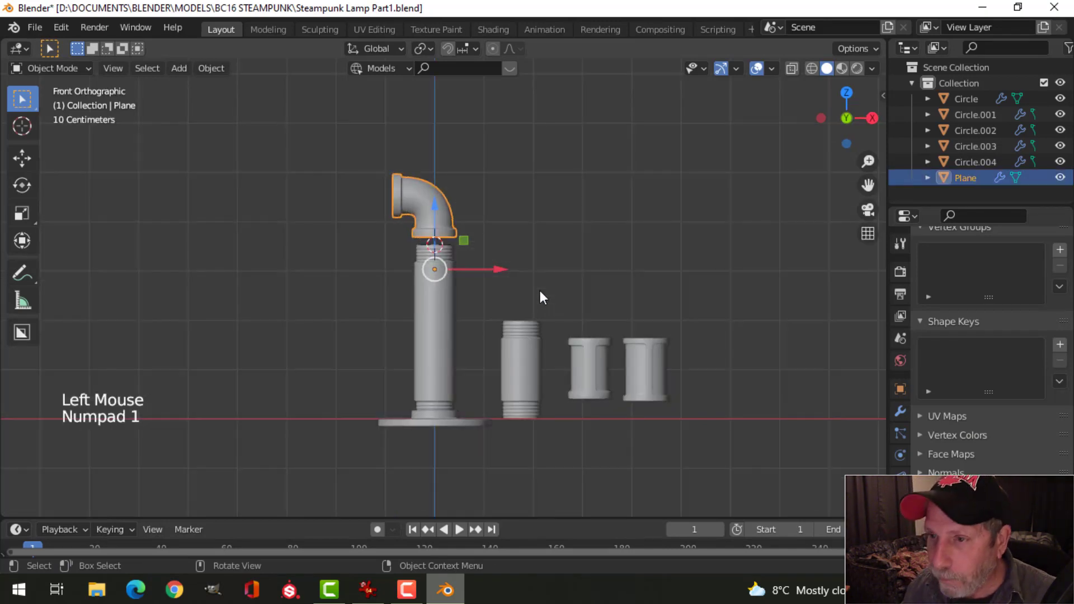
pyautogui.scroll(3, 540, 290)
pyautogui.scroll(-4, 515, 289)
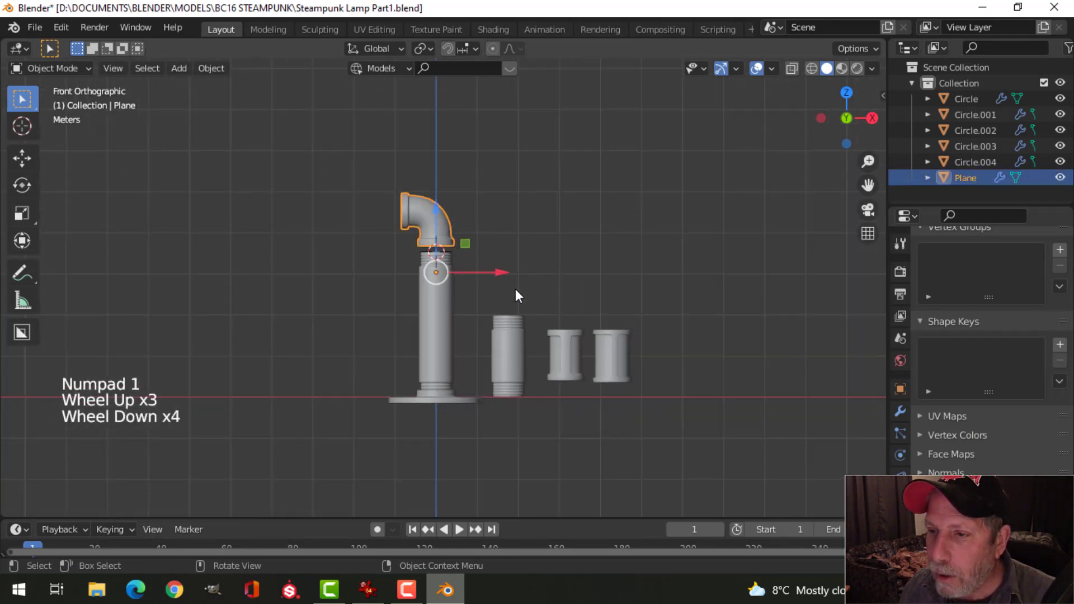
pyautogui.moveTo(498, 274); pyautogui.dragTo(772, 284)
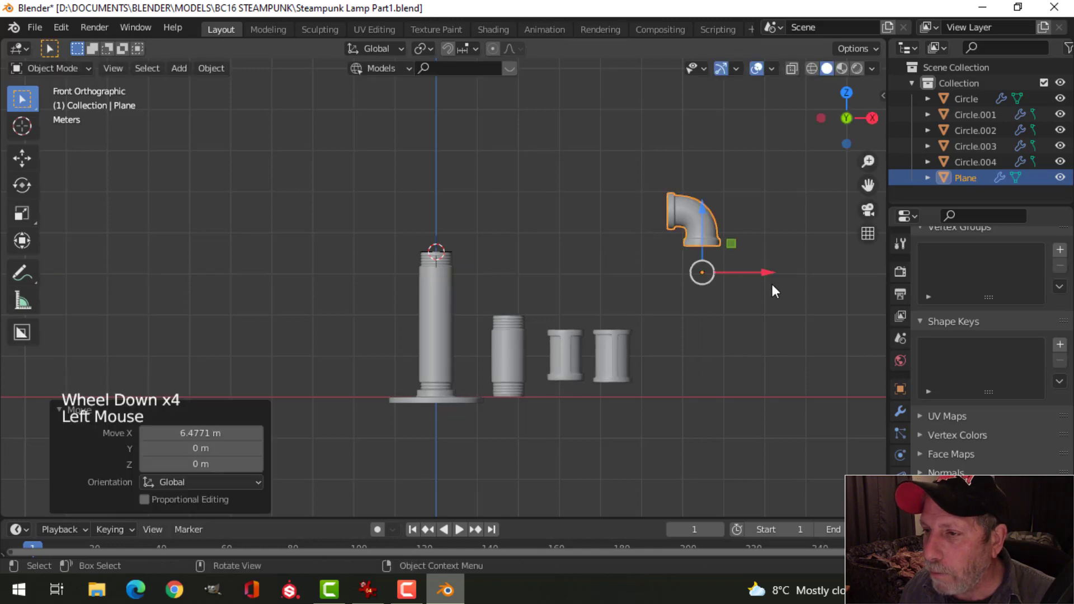
pyautogui.keyDown('shift'); pyautogui.moveTo(772, 284); pyautogui.dragTo(527, 280, button='middle'); pyautogui.keyUp('shift')
pyautogui.scroll(4, 559, 274)
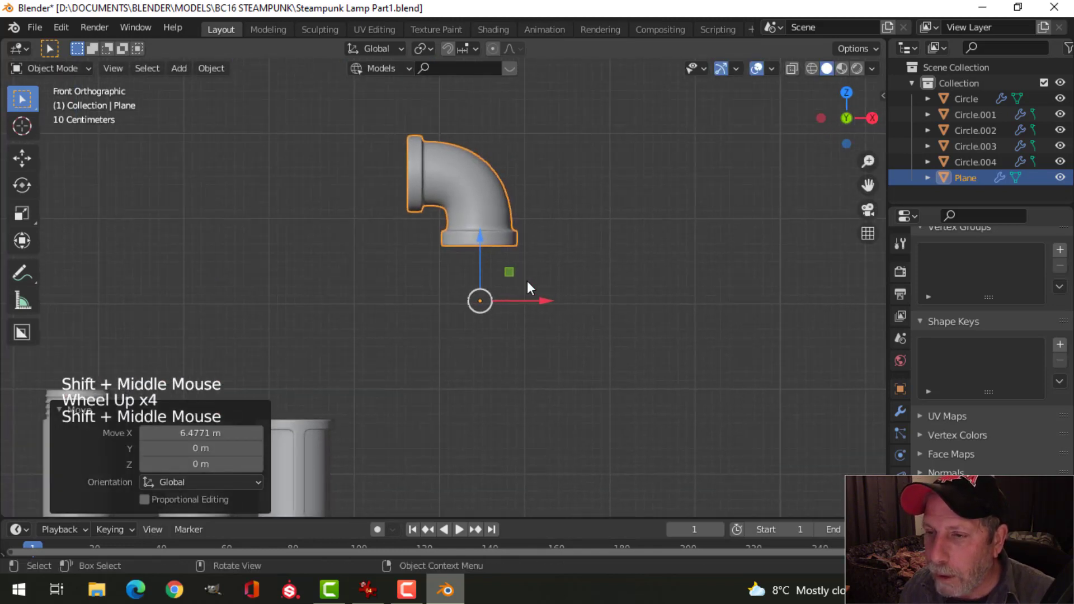
# Snap the 3D cursor to the centre of the elbow's lower opening loop, return to Object Mode with nothing selected, and save the file.
pyautogui.press('Tab')
pyautogui.scroll(2, 527, 281)
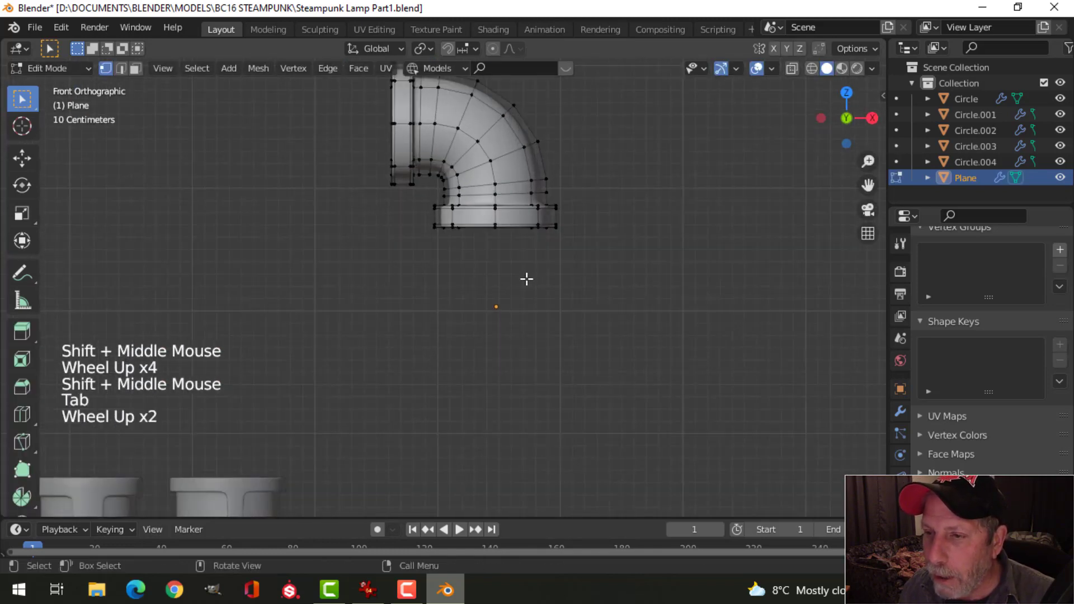
pyautogui.keyDown('alt'); pyautogui.keyDown('shift'); pyautogui.click(505, 228); pyautogui.keyUp('shift'); pyautogui.keyUp('alt')
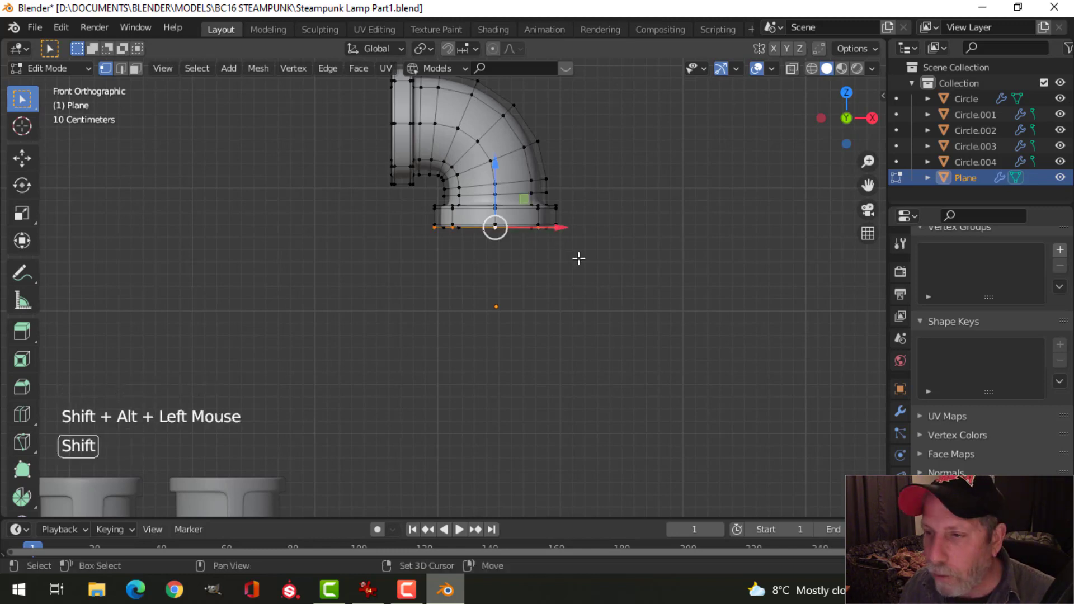
pyautogui.hotkey('shift', 's')
pyautogui.click(572, 351)
pyautogui.press('Tab')
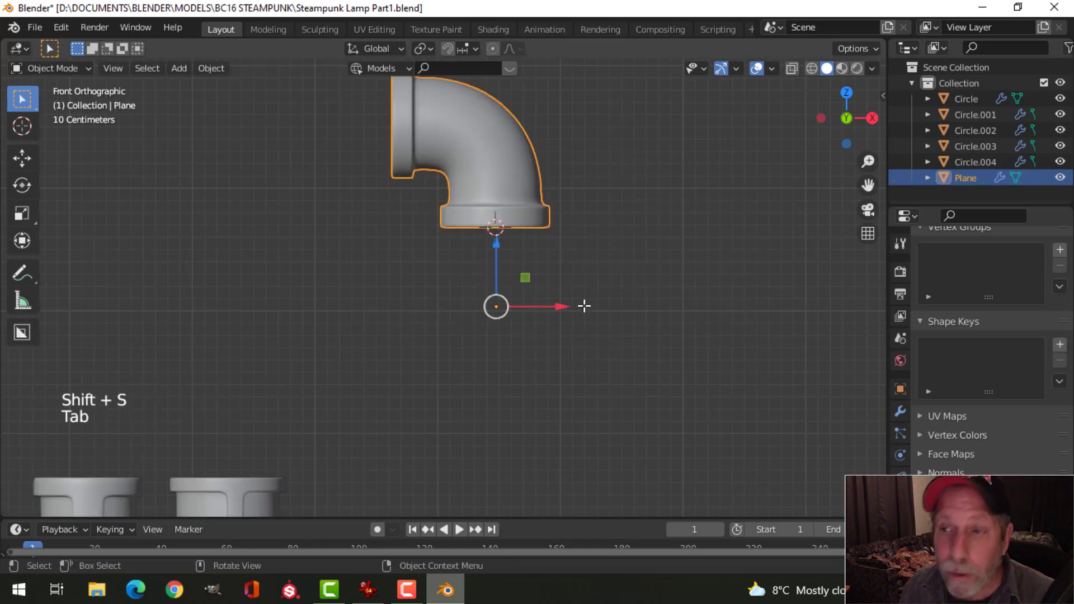
pyautogui.hotkey('alt', 'a')
pyautogui.scroll(-2, 585, 302)
pyautogui.hotkey('ctrl', 's')
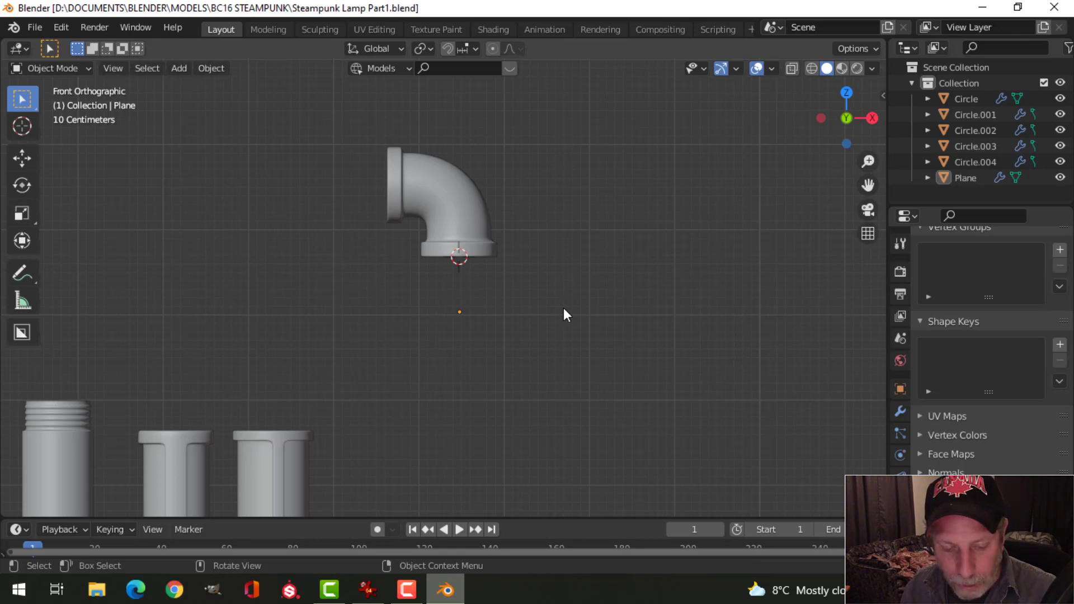
# Add a mesh circle with 6 vertices at the 3D cursor below the elbow.
pyautogui.hotkey('shift', 'a')
pyautogui.moveTo(518, 223)
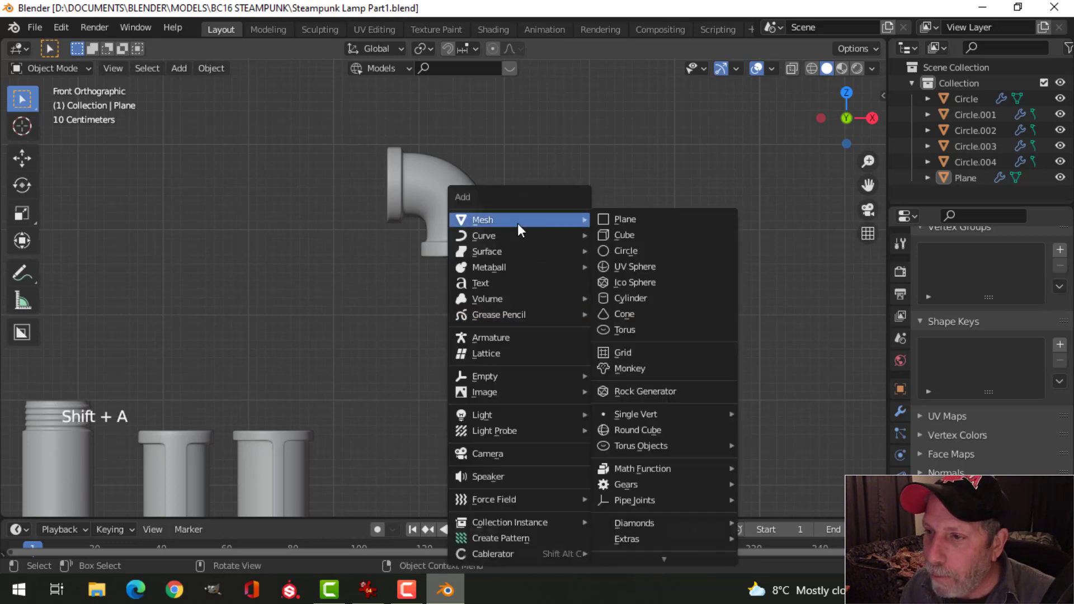
pyautogui.click(626, 251)
pyautogui.click(216, 332)
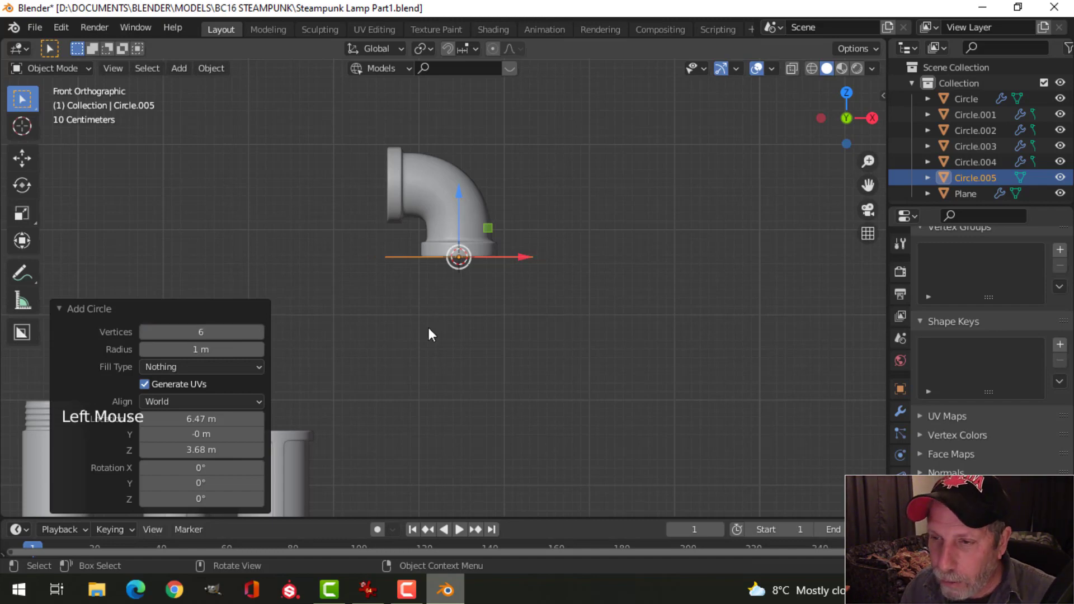
# In Edit Mode, scale the hexagon to about 0.471, close to the width of the elbow's lower collar.
pyautogui.moveTo(429, 334); pyautogui.dragTo(699, 304, button='middle')
pyautogui.scroll(2, 601, 285)
pyautogui.press('Tab')
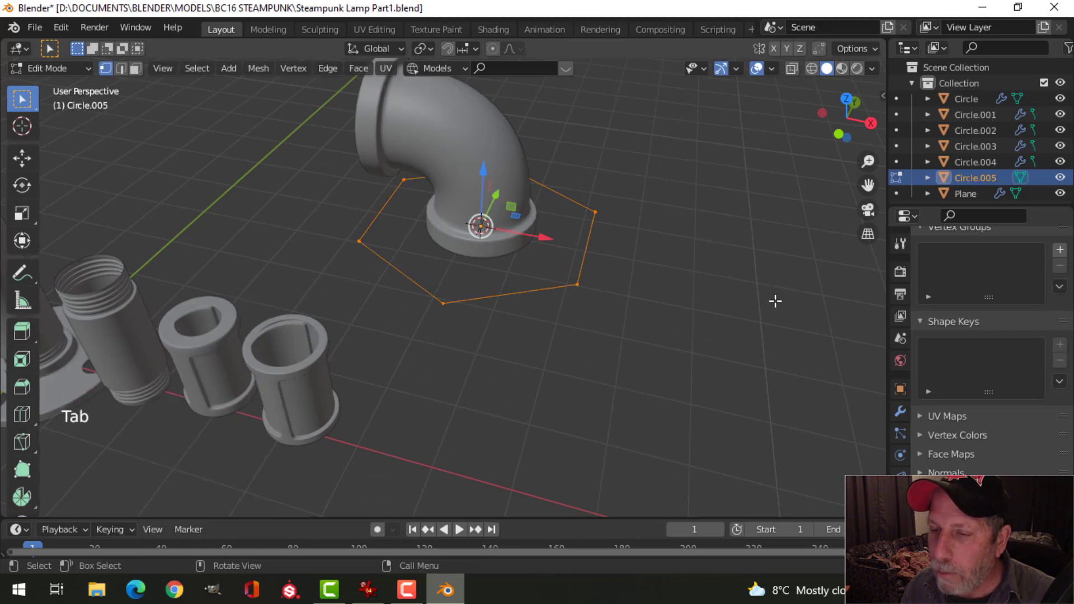
pyautogui.press('s')
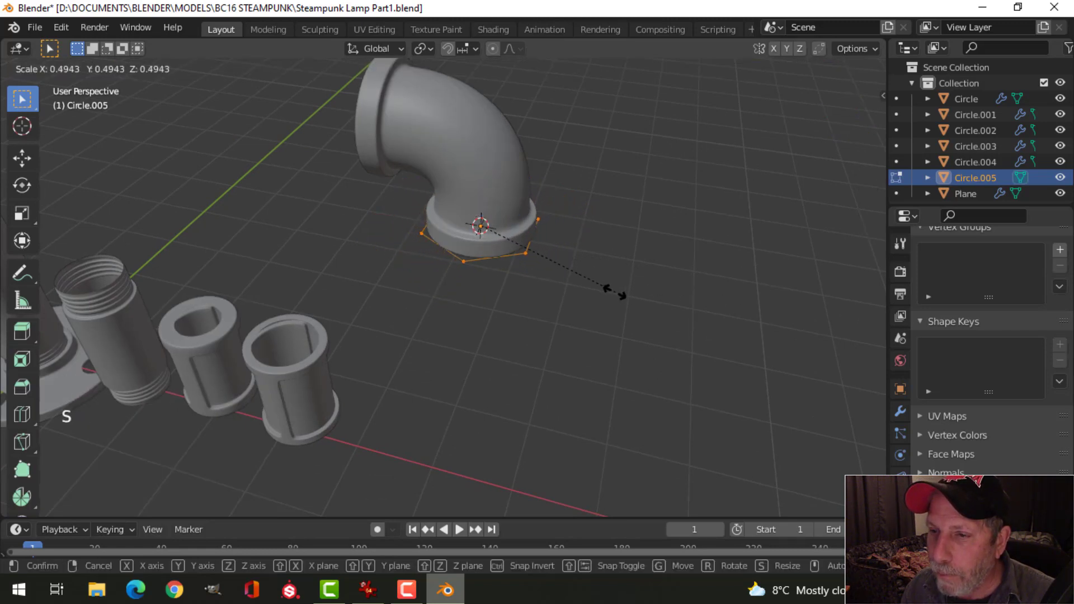
pyautogui.click(604, 295)
pyautogui.moveTo(599, 297); pyautogui.dragTo(599, 221, button='middle')
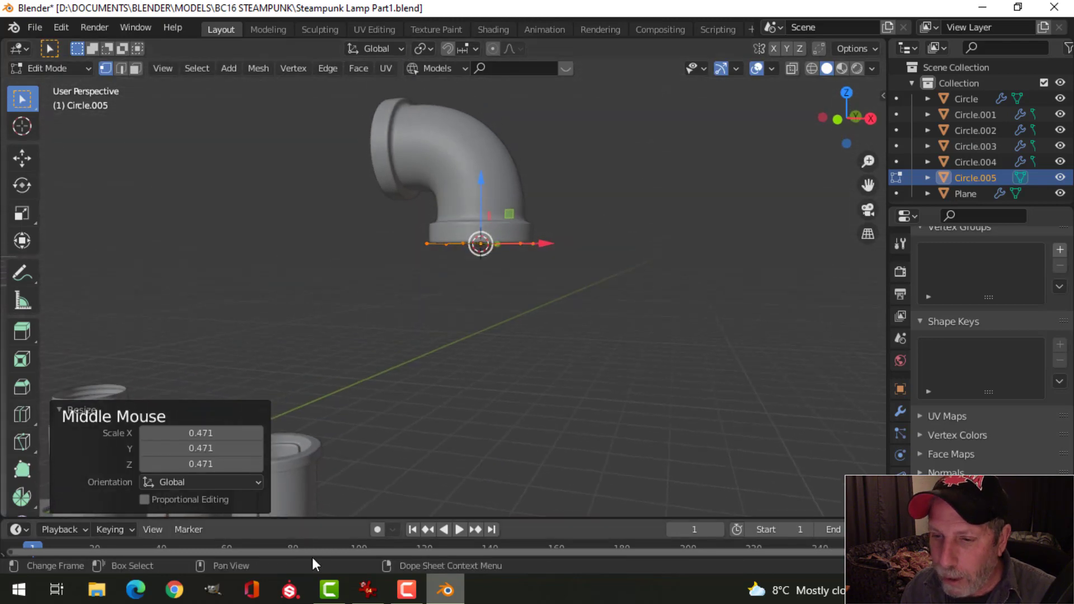
# Check the hexagonal bushing under the upper elbow in the IrfanView reference photo and return to Blender.
pyautogui.click(367, 590)
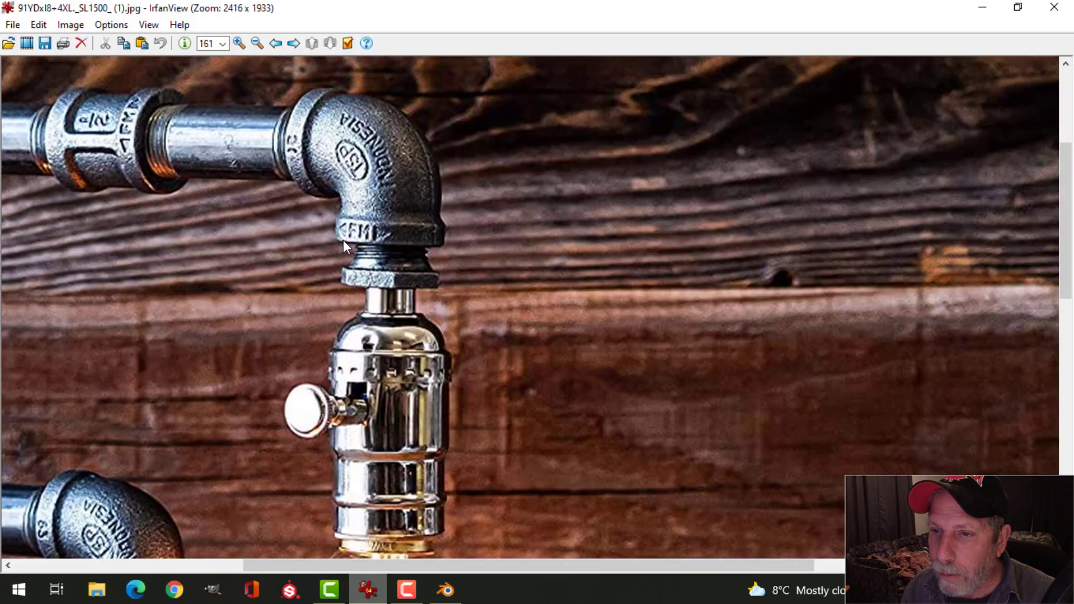
pyautogui.click(445, 590)
pyautogui.rightClick(445, 590)
pyautogui.click(568, 340)
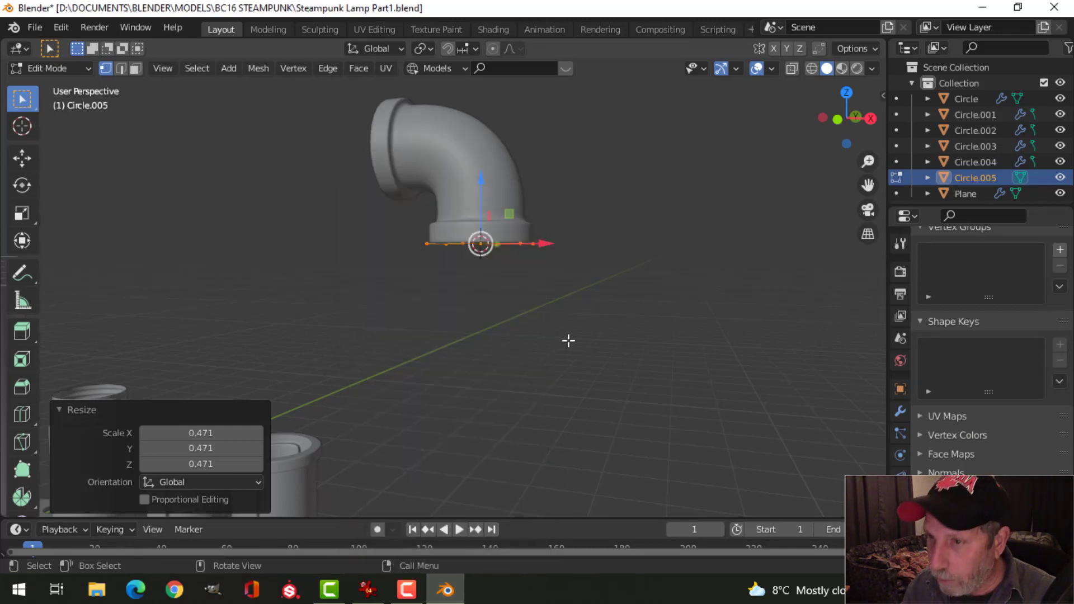
# Scale the hexagon to about 0.991 and move it about 0.26 m down along Z, below the elbow's collar.
pyautogui.press('KP_1')
pyautogui.scroll(3, 568, 336)
pyautogui.keyDown('shift'); pyautogui.moveTo(571, 283); pyautogui.dragTo(591, 306, button='middle'); pyautogui.keyUp('shift')
pyautogui.press('s')
pyautogui.click(599, 307)
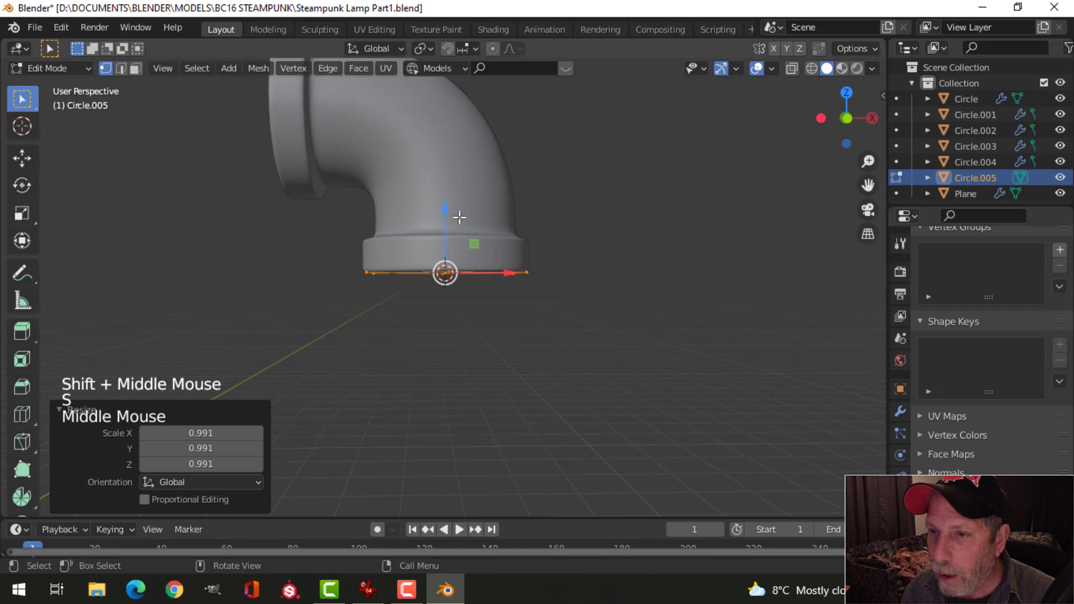
pyautogui.moveTo(449, 213); pyautogui.dragTo(443, 264)
pyautogui.moveTo(503, 291); pyautogui.dragTo(542, 330, button='middle')
pyautogui.press('KP_1')
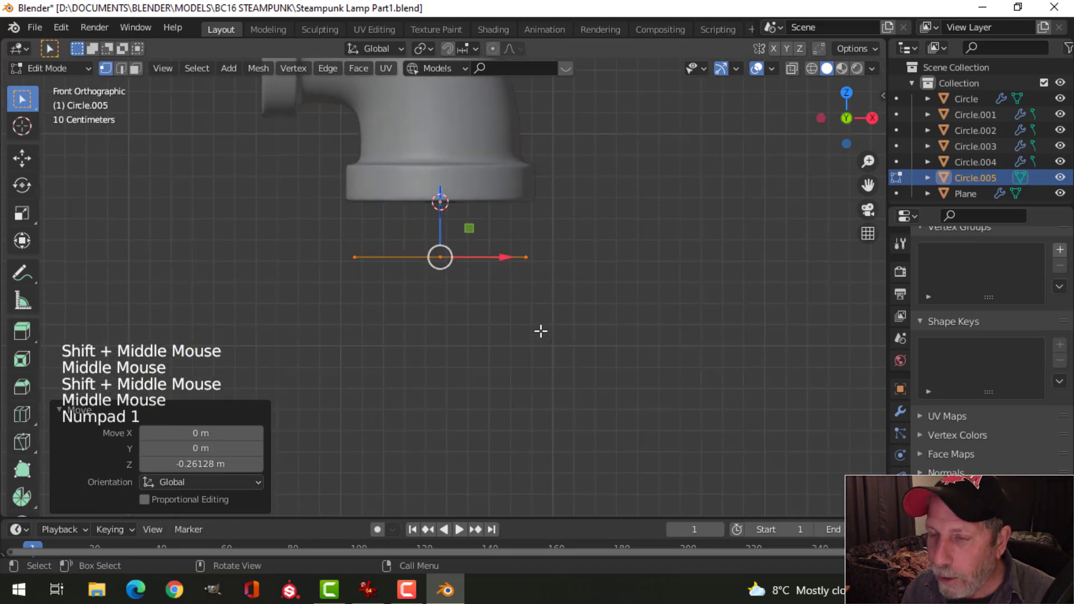
# Extrude the hexagon a short distance downward along Z to form the bushing's side walls.
pyautogui.scroll(3, 540, 331)
pyautogui.press('e')
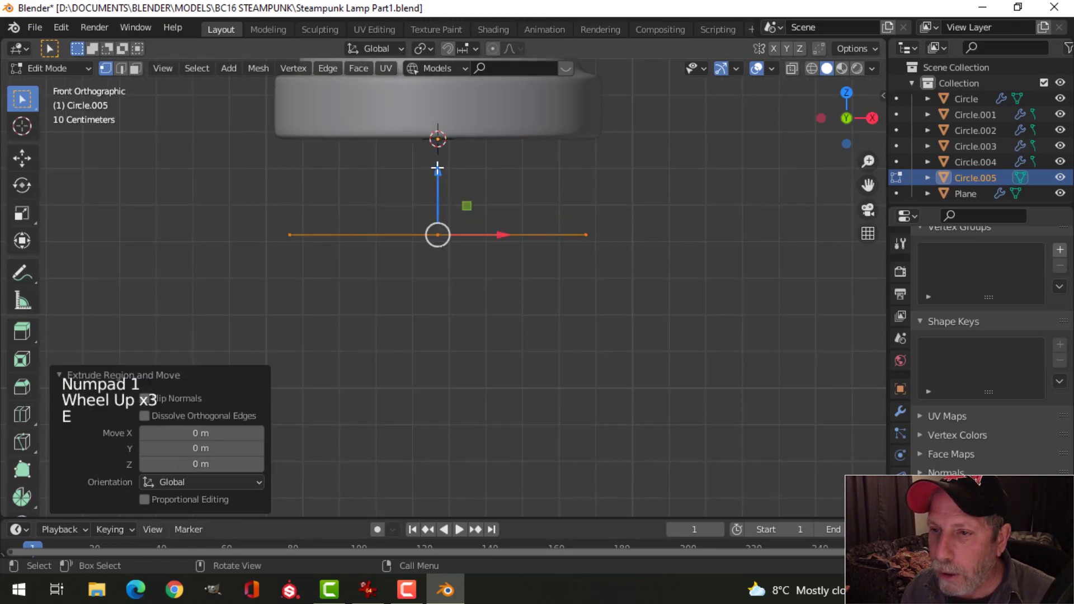
pyautogui.moveTo(437, 168); pyautogui.dragTo(436, 213)
pyautogui.moveTo(539, 227); pyautogui.dragTo(547, 336, button='middle')
# Select the hexagon's upper edge loop, extrude it, and scale it inward to form a flat top rim.
pyautogui.hotkey('alt', 'a')
pyautogui.scroll(-1, 535, 263)
pyautogui.keyDown('alt'); pyautogui.keyDown('shift'); pyautogui.click(489, 240); pyautogui.keyUp('shift'); pyautogui.keyUp('alt')
pyautogui.press('e')
pyautogui.click(612, 269)
pyautogui.press('s')
pyautogui.click(578, 270)
# Add a level 2 Subdivision Surface modifier to the hexagonal ring and resume editing its mesh.
pyautogui.press('Tab')
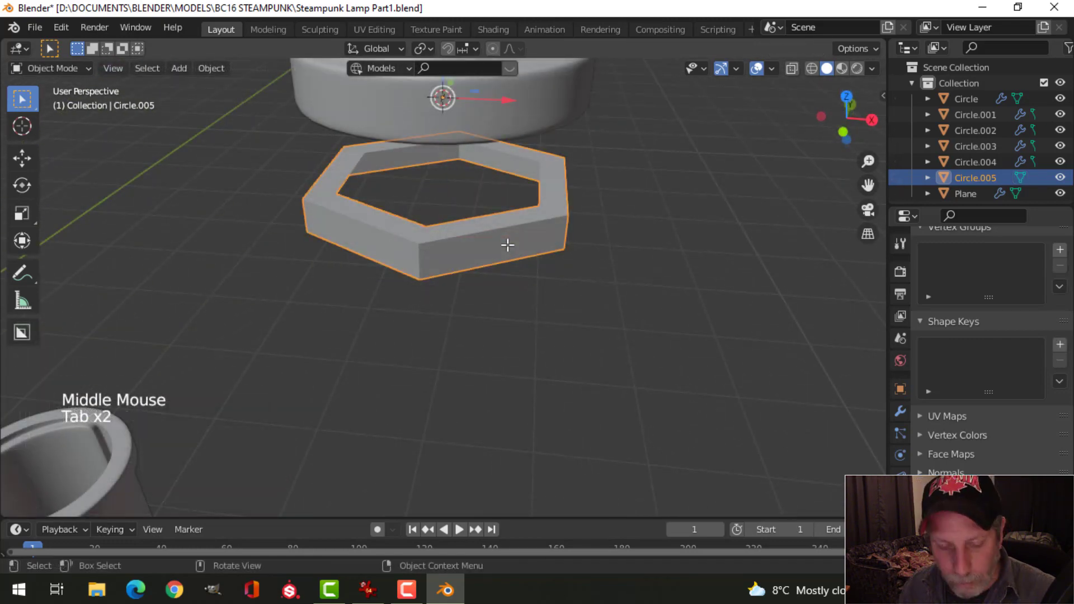
pyautogui.hotkey('ctrl', '2')
pyautogui.press('Tab')
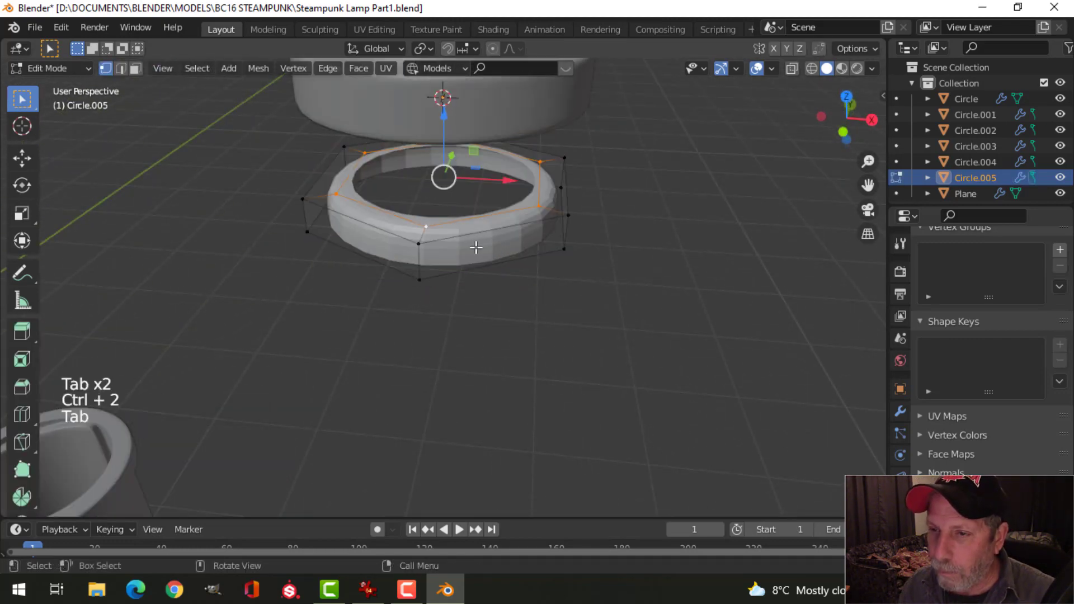
pyautogui.moveTo(475, 244); pyautogui.dragTo(491, 253, button='middle')
# Select the edges running across the rim and down the wall at all six corners of the hexagonal ring and bevel them.
pyautogui.hotkey('alt', 'a')
pyautogui.press('2')
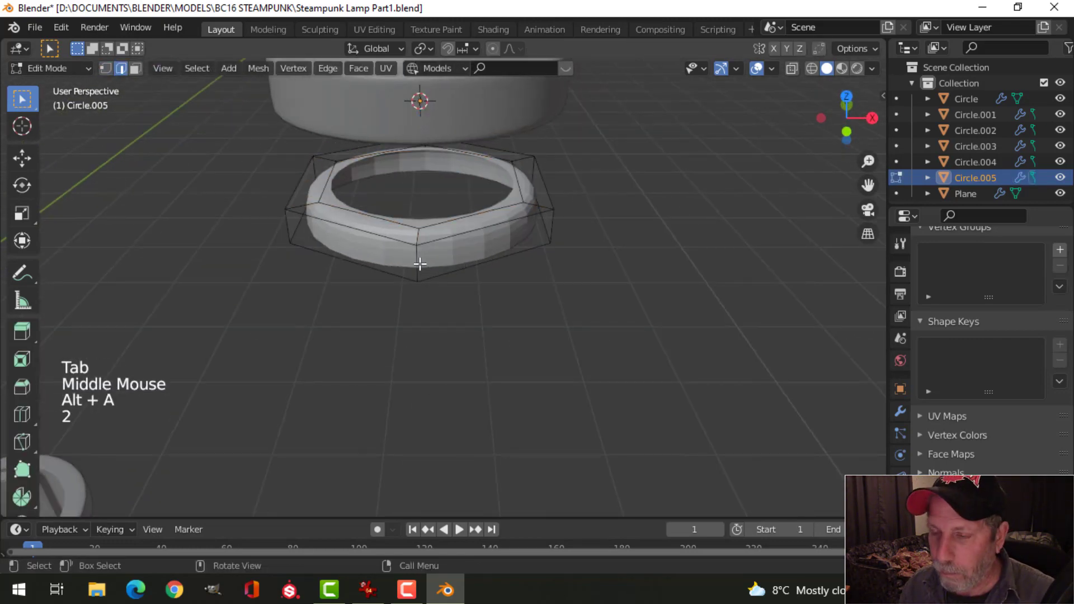
pyautogui.keyDown('alt'); pyautogui.keyDown('shift'); pyautogui.click(418, 262); pyautogui.keyUp('shift'); pyautogui.keyUp('alt')
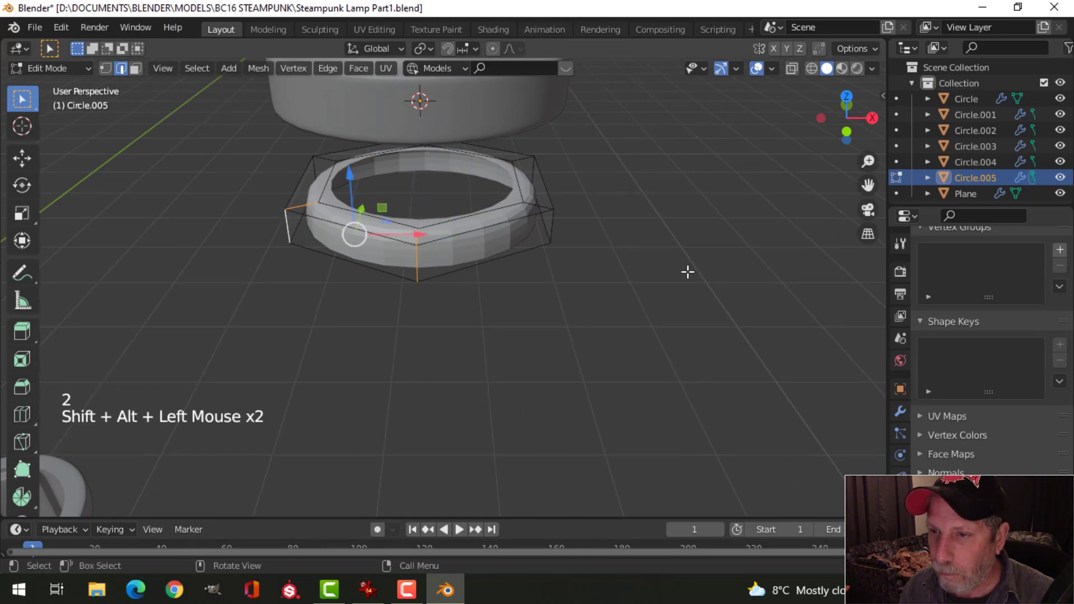
pyautogui.moveTo(688, 272); pyautogui.dragTo(583, 284, button='middle')
pyautogui.keyDown('alt'); pyautogui.keyDown('shift'); pyautogui.click(602, 288); pyautogui.keyUp('shift'); pyautogui.keyUp('alt')
pyautogui.moveTo(770, 292); pyautogui.dragTo(472, 297, button='middle')
pyautogui.keyDown('alt'); pyautogui.keyDown('shift'); pyautogui.middleClick(757, 302); pyautogui.keyUp('shift'); pyautogui.keyUp('alt')
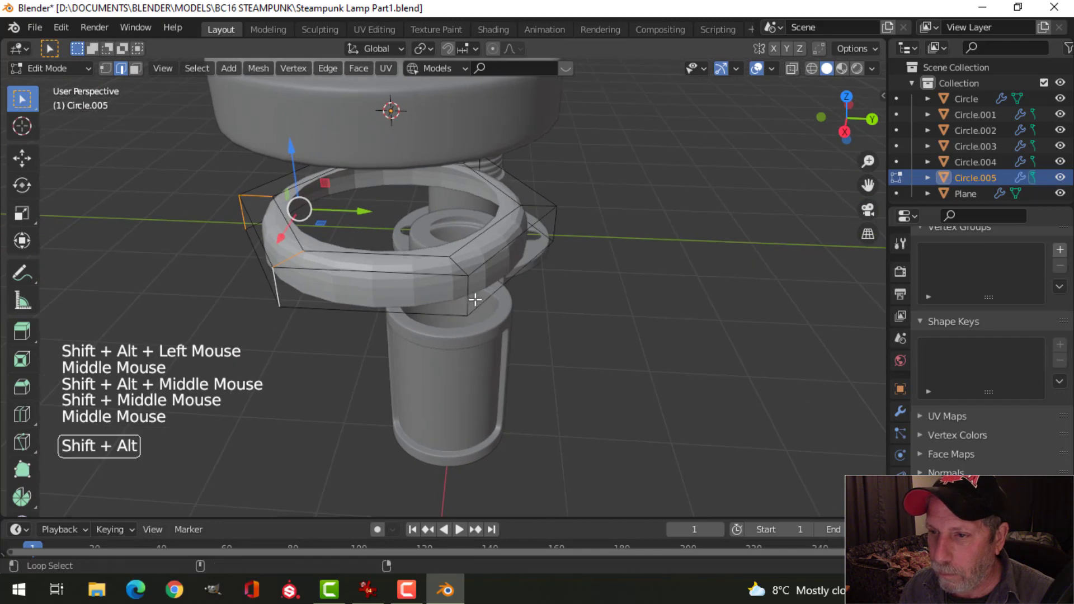
pyautogui.keyDown('alt'); pyautogui.keyDown('shift'); pyautogui.click(472, 297); pyautogui.keyUp('shift'); pyautogui.keyUp('alt')
pyautogui.moveTo(602, 294); pyautogui.dragTo(551, 295, button='middle')
pyautogui.keyDown('alt'); pyautogui.keyDown('shift'); pyautogui.click(583, 273); pyautogui.keyUp('shift'); pyautogui.keyUp('alt')
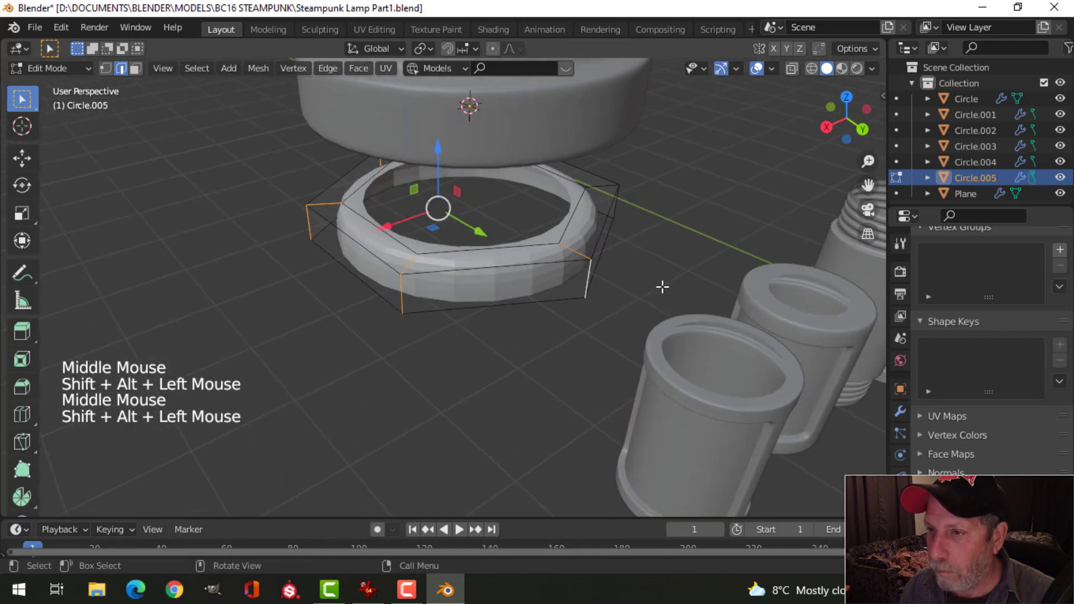
pyautogui.moveTo(661, 285); pyautogui.dragTo(602, 351, button='middle')
pyautogui.keyDown('alt'); pyautogui.keyDown('shift'); pyautogui.click(664, 310); pyautogui.keyUp('shift'); pyautogui.keyUp('alt')
pyautogui.hotkey('ctrl', 'b')
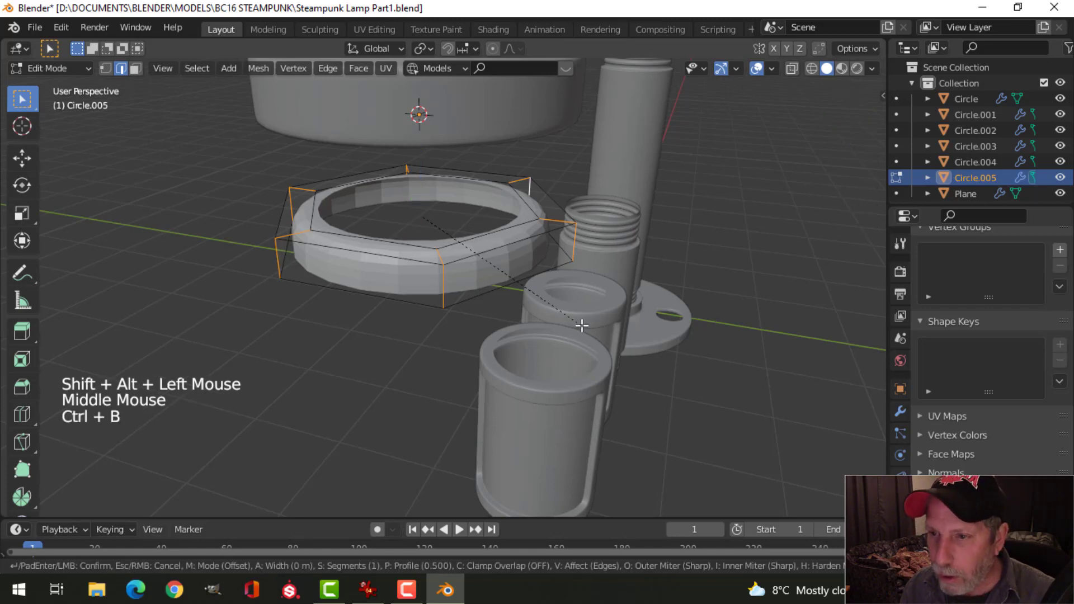
pyautogui.click(622, 366)
pyautogui.hotkey('alt', 'a')
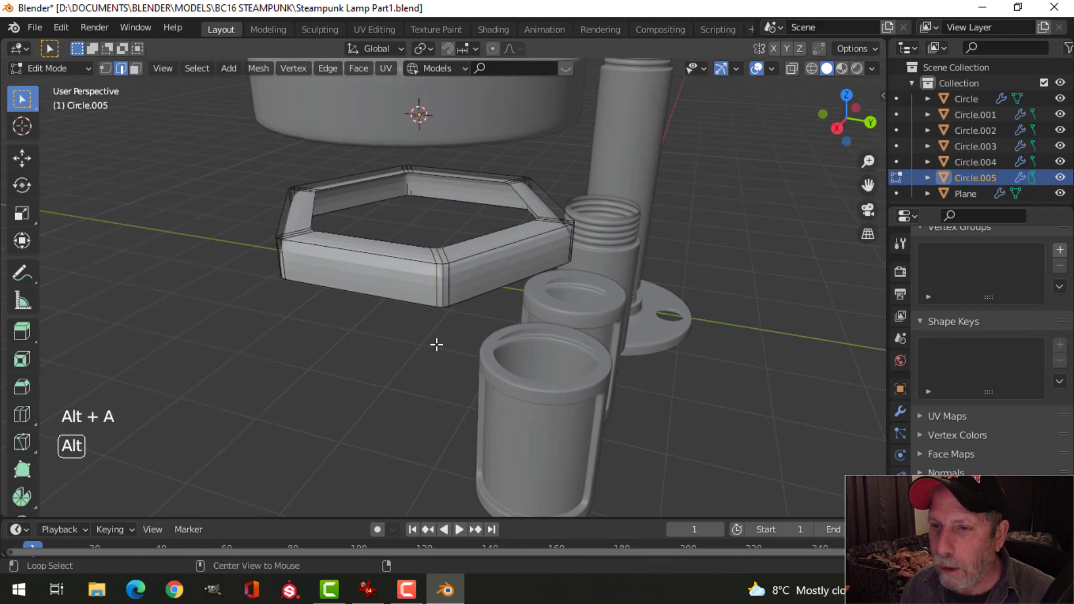
# Select the inner edge loop of the ring's top rim and round it with LoopTools Circle.
pyautogui.moveTo(436, 343); pyautogui.dragTo(438, 261, button='middle')
pyautogui.keyDown('alt'); pyautogui.keyDown('shift'); pyautogui.click(413, 262); pyautogui.keyUp('shift'); pyautogui.keyUp('alt')
pyautogui.scroll(-1, 414, 261)
pyautogui.rightClick(430, 257)
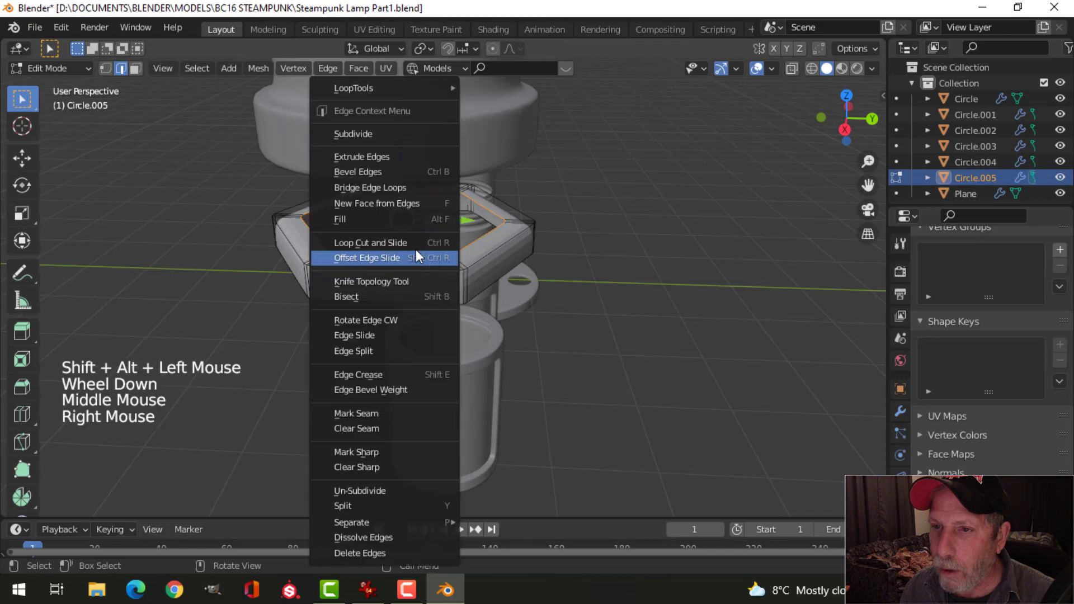
pyautogui.moveTo(378, 83)
pyautogui.click(521, 103)
pyautogui.scroll(-2, 559, 197)
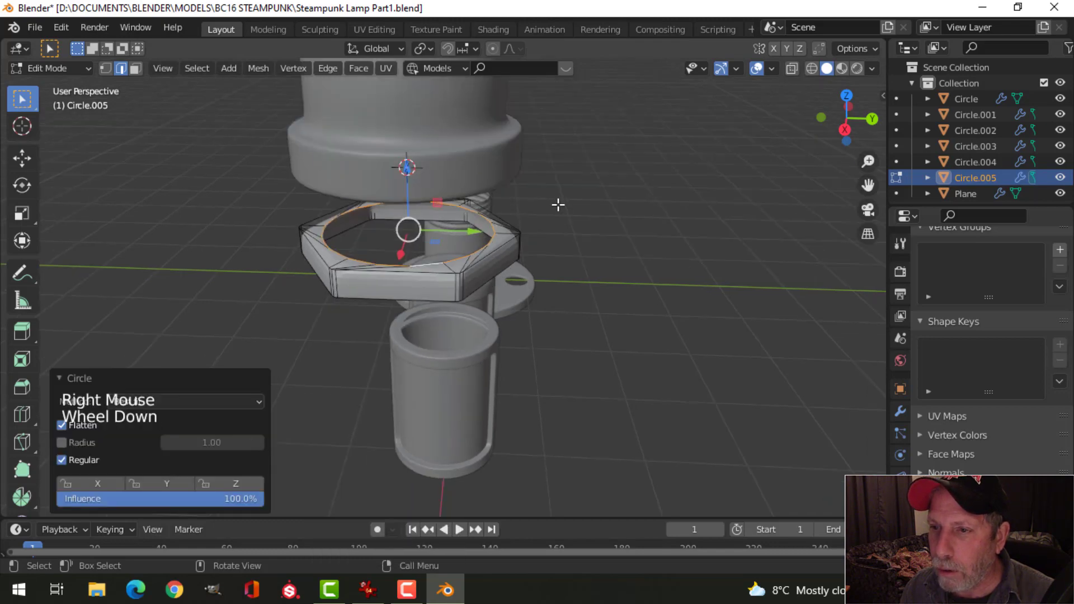
# Scale the rounded loop to about 0.866 and extrude it upward along Z into the elbow's lower collar.
pyautogui.press('s')
pyautogui.click(575, 254)
pyautogui.moveTo(514, 292)
pyautogui.mouseDown(button='middle')
pyautogui.moveTo(529, 274)
pyautogui.moveTo(547, 280)
pyautogui.moveTo(544, 267)
pyautogui.moveTo(551, 283)
pyautogui.moveTo(511, 334)
pyautogui.moveTo(523, 307)
pyautogui.mouseUp(button='middle')
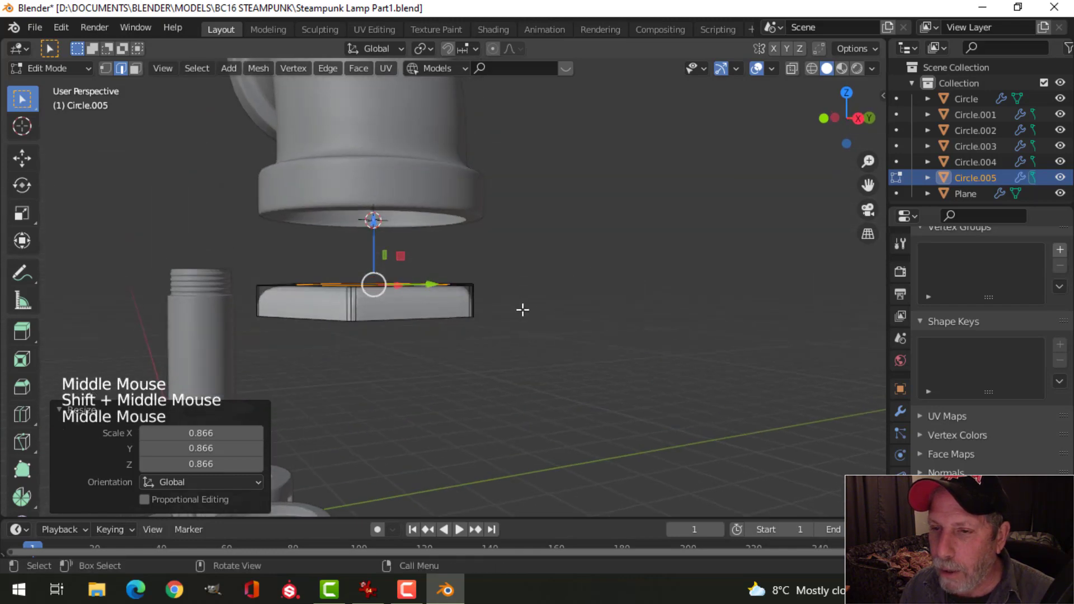
pyautogui.press('e')
pyautogui.click(373, 201)
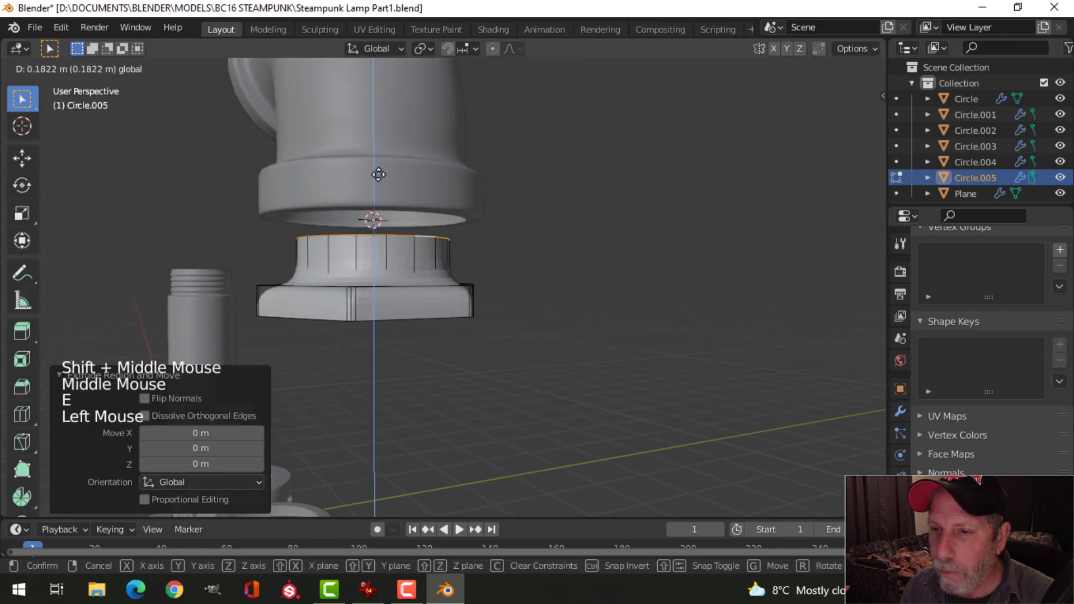
pyautogui.moveTo(425, 263); pyautogui.dragTo(396, 297, button='middle')
# Apply smooth shading to the bushing in Object Mode and deselect it.
pyautogui.press('Tab')
pyautogui.rightClick(384, 279)
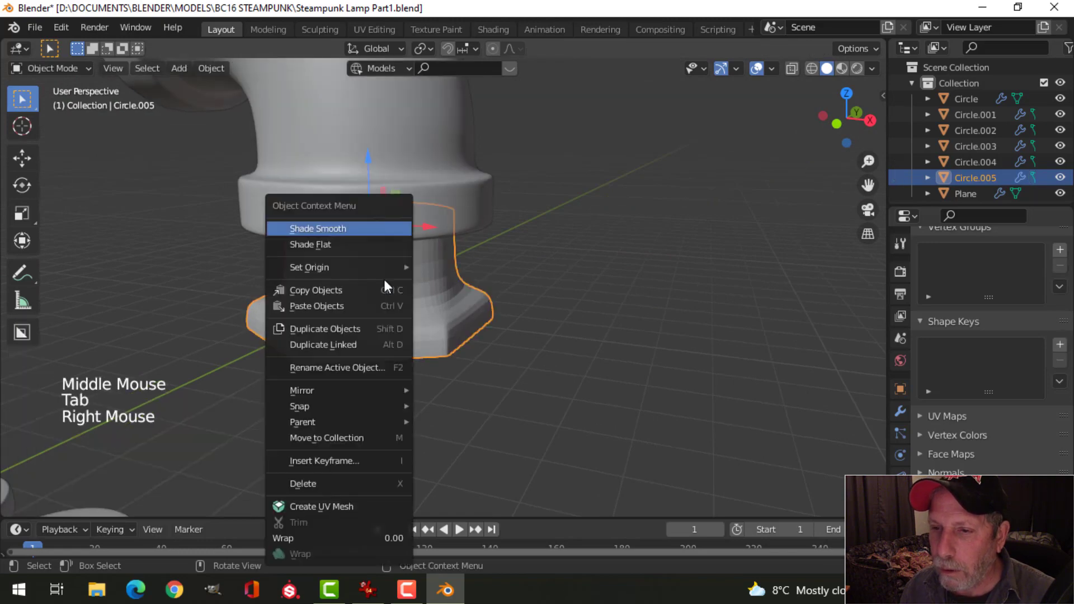
pyautogui.click(347, 228)
pyautogui.moveTo(409, 241); pyautogui.dragTo(495, 305, button='middle')
pyautogui.hotkey('alt', 'a')
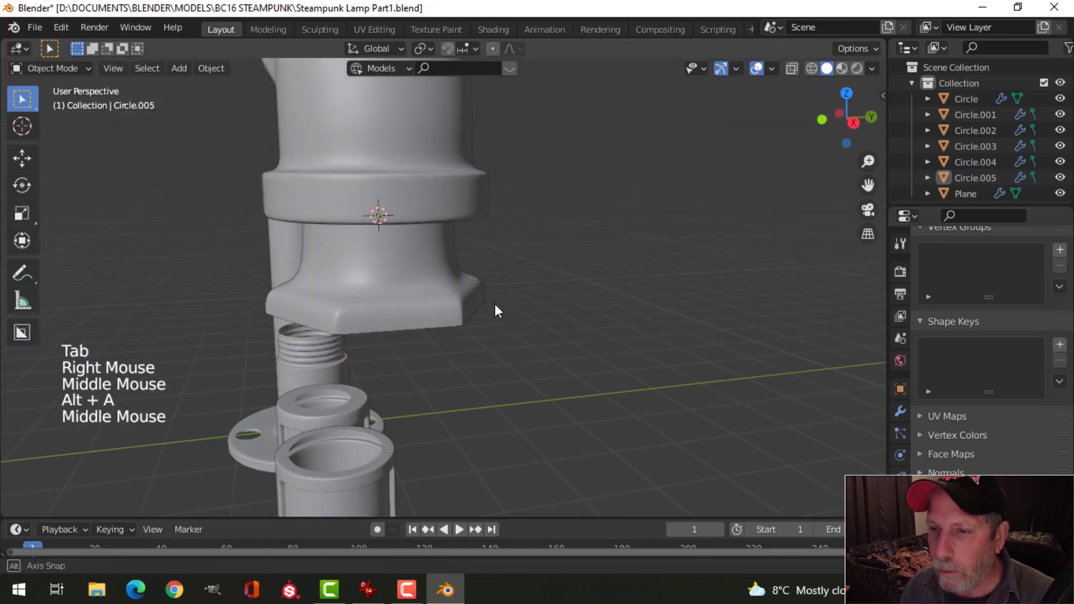
pyautogui.moveTo(401, 307); pyautogui.dragTo(412, 278, button='middle')
# Select the bottom edge loop of the bushing's hexagonal base and move it about 0.07 m down along Z.
pyautogui.click(457, 319)
pyautogui.press('Tab')
pyautogui.moveTo(457, 319); pyautogui.dragTo(439, 307, button='middle')
pyautogui.hotkey('alt', 'a')
pyautogui.press('2')
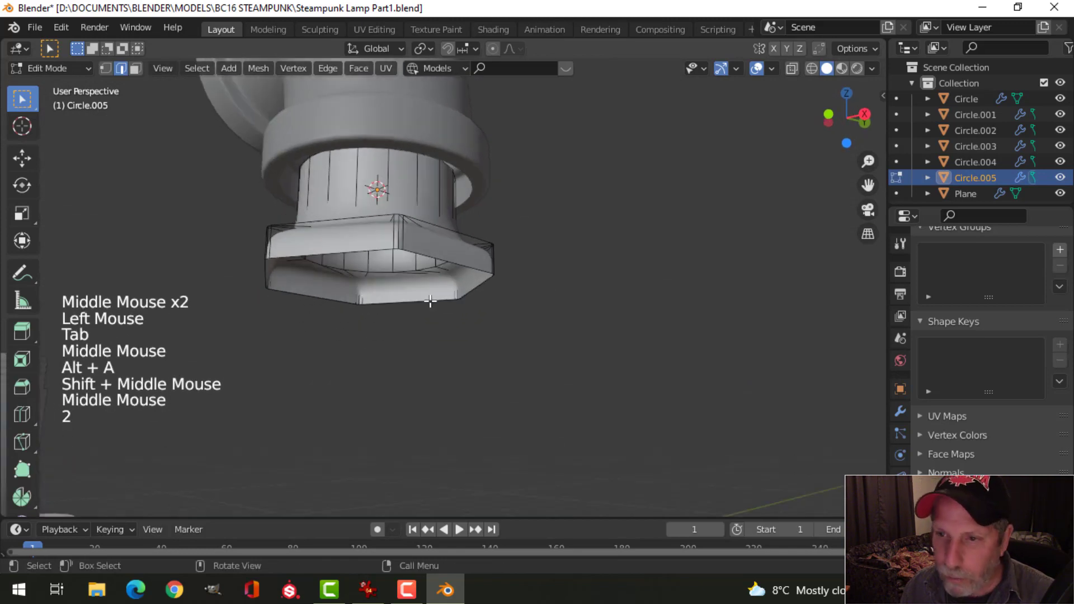
pyautogui.keyDown('alt'); pyautogui.keyDown('shift'); pyautogui.click(364, 256); pyautogui.keyUp('shift'); pyautogui.keyUp('alt')
pyautogui.scroll(-2, 436, 263)
pyautogui.moveTo(436, 263); pyautogui.dragTo(457, 300, button='middle')
pyautogui.moveTo(397, 235); pyautogui.dragTo(396, 242)
pyautogui.moveTo(396, 242); pyautogui.dragTo(465, 297, button='middle')
# Extrude the base's bottom edge loop and scale it inward to about 0.786 to form a lower rim.
pyautogui.press('e')
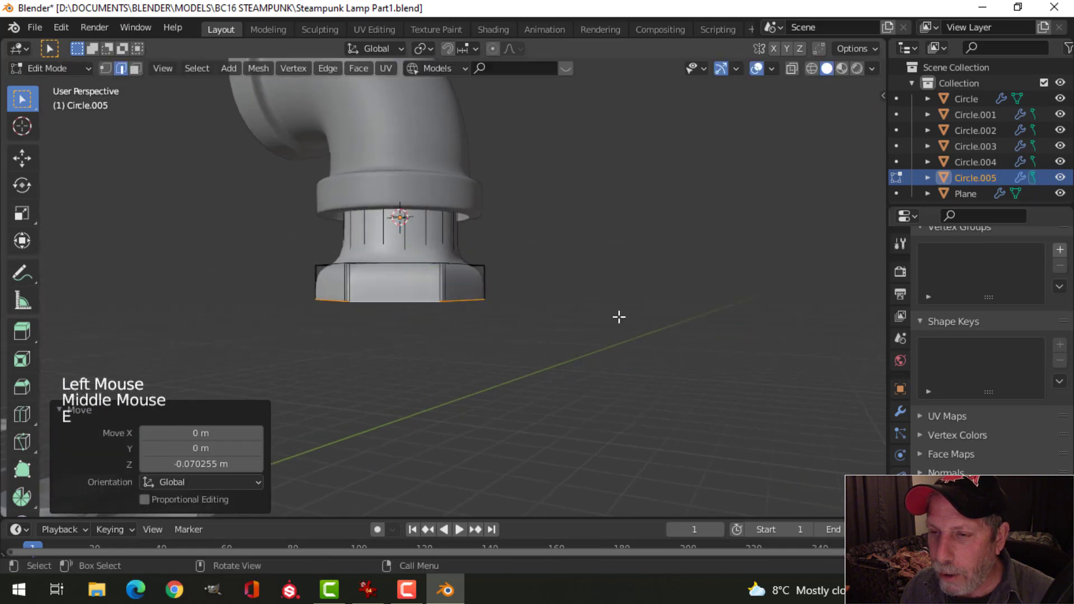
pyautogui.press('s')
pyautogui.click(569, 318)
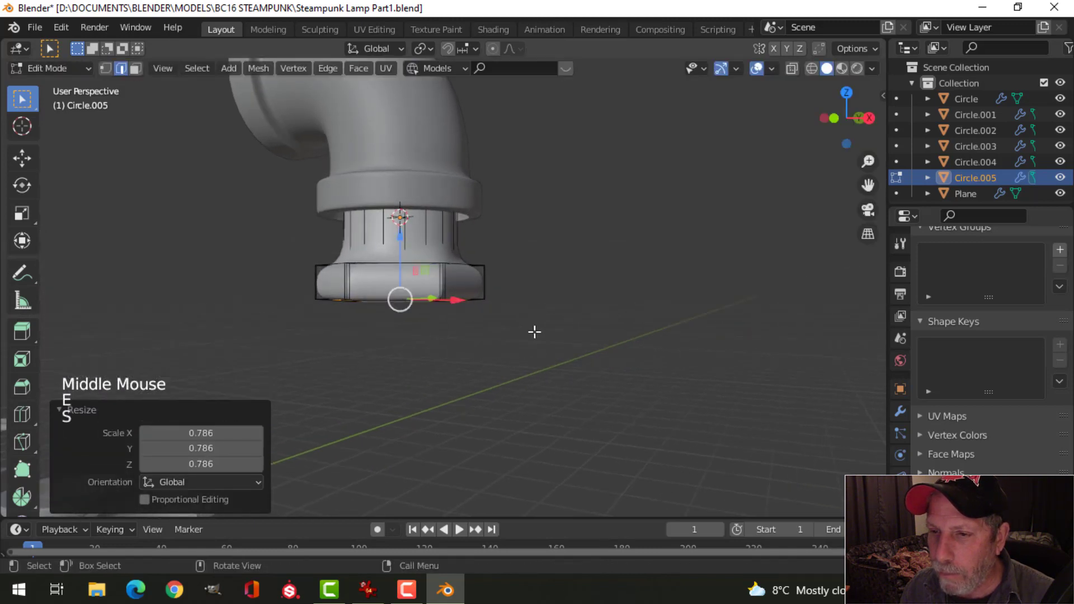
pyautogui.moveTo(532, 329); pyautogui.dragTo(441, 292, button='middle')
# Cut a centred edge loop around the hexagonal base's side walls and bevel it to a width of about 0.0718 m.
pyautogui.scroll(1, 549, 350)
pyautogui.hotkey('ctrl', 'r')
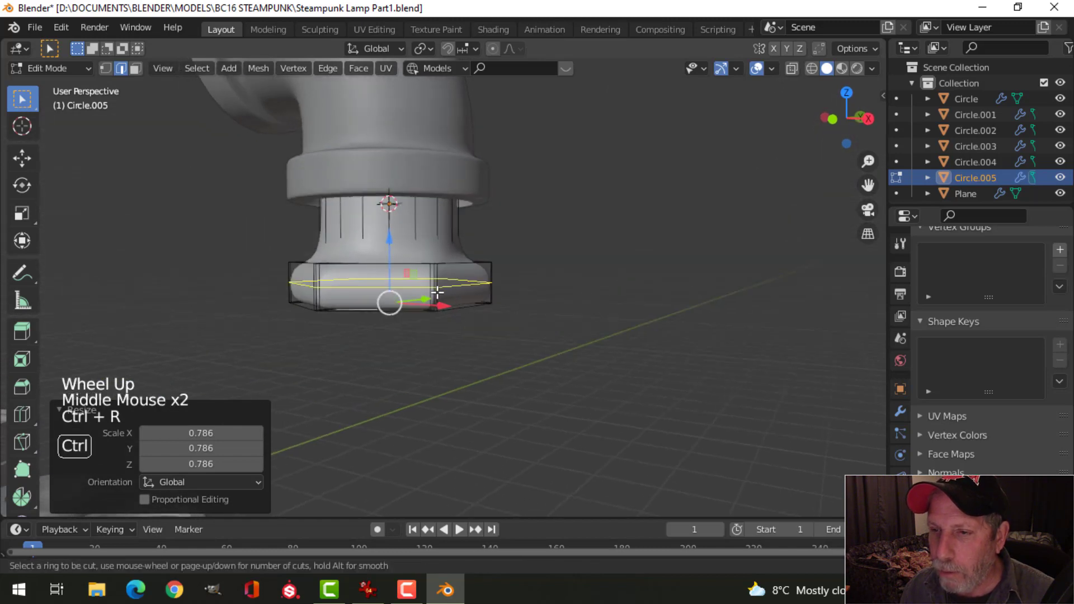
pyautogui.click(437, 289)
pyautogui.rightClick(437, 289)
pyautogui.hotkey('ctrl', 'b')
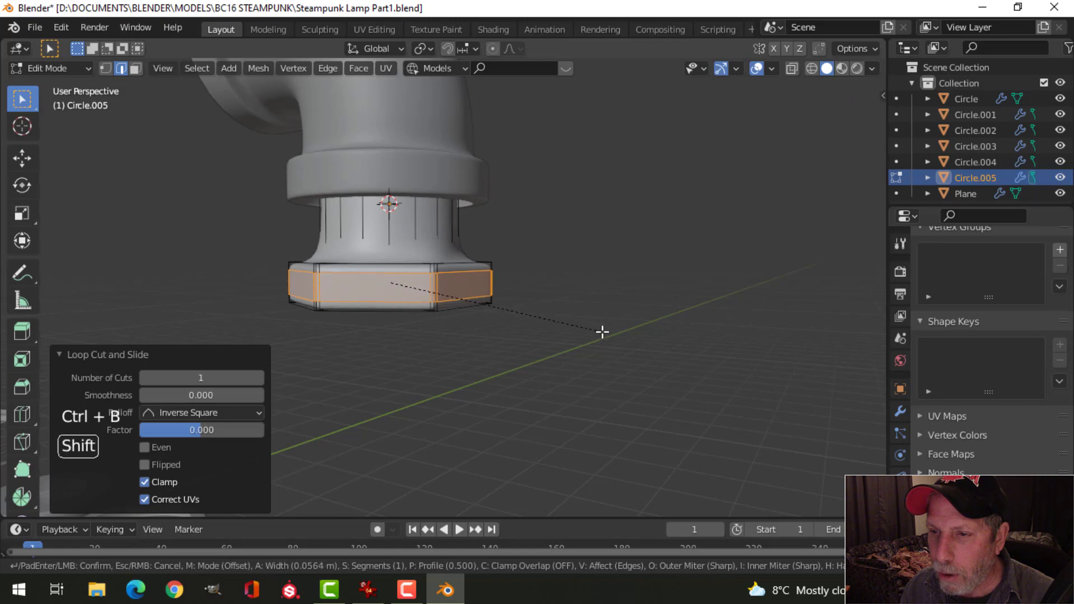
pyautogui.click(597, 319)
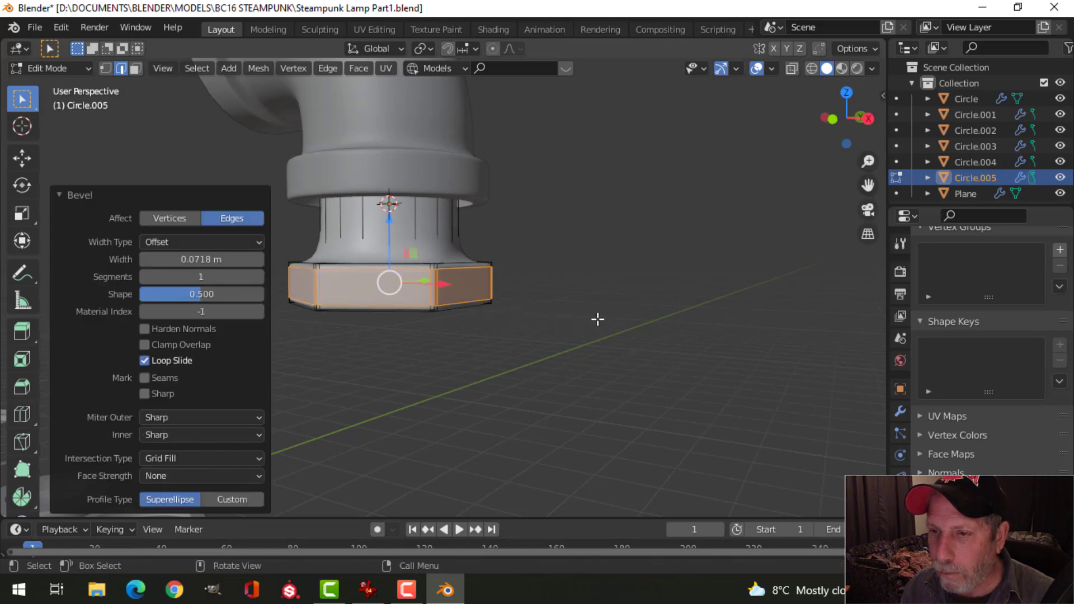
pyautogui.hotkey('alt', 'a')
pyautogui.moveTo(597, 319); pyautogui.dragTo(494, 317, button='middle')
pyautogui.press('Tab')
pyautogui.hotkey('alt', 'a')
pyautogui.scroll(1, 531, 344)
pyautogui.press('Tab')
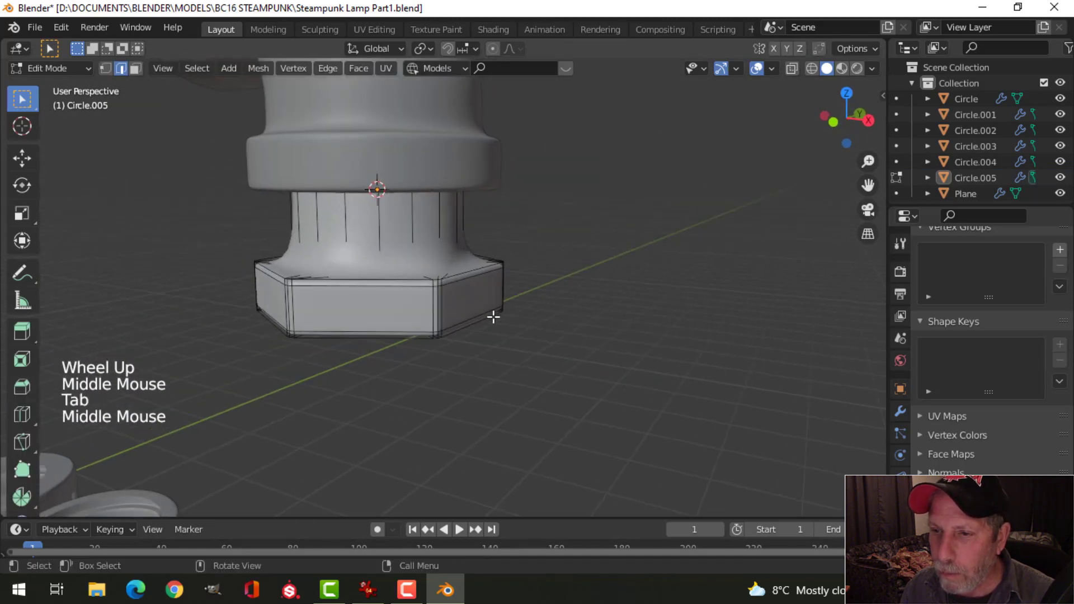
# Select the bevelled edge loops around the hexagonal base's side walls and scale them to about 0.790 along Z.
pyautogui.keyDown('alt'); pyautogui.keyDown('shift'); pyautogui.click(419, 292); pyautogui.keyUp('shift'); pyautogui.keyUp('alt')
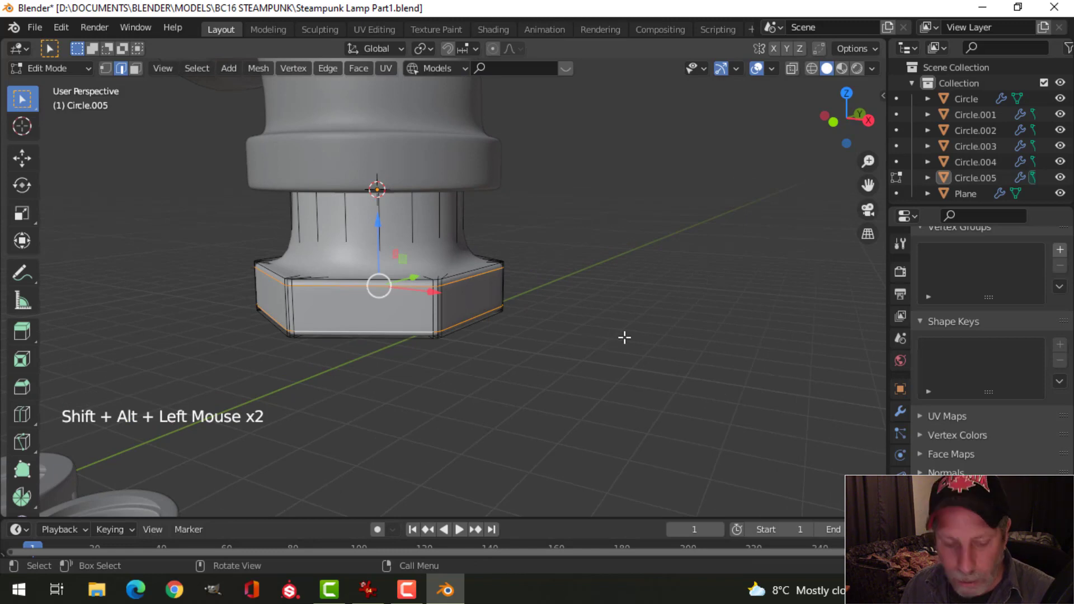
pyautogui.press('s')
pyautogui.press('z')
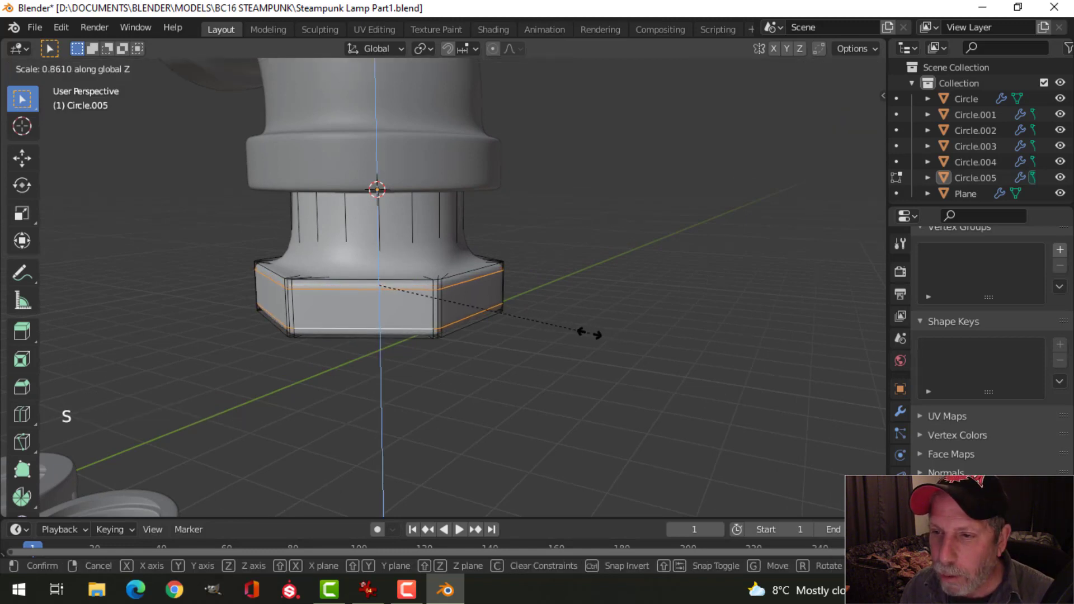
pyautogui.click(571, 330)
# Cut an edge loop around the bushing's neck, slide it about 0.73 toward the hexagonal base, and deselect in Object Mode.
pyautogui.hotkey('ctrl', 'r')
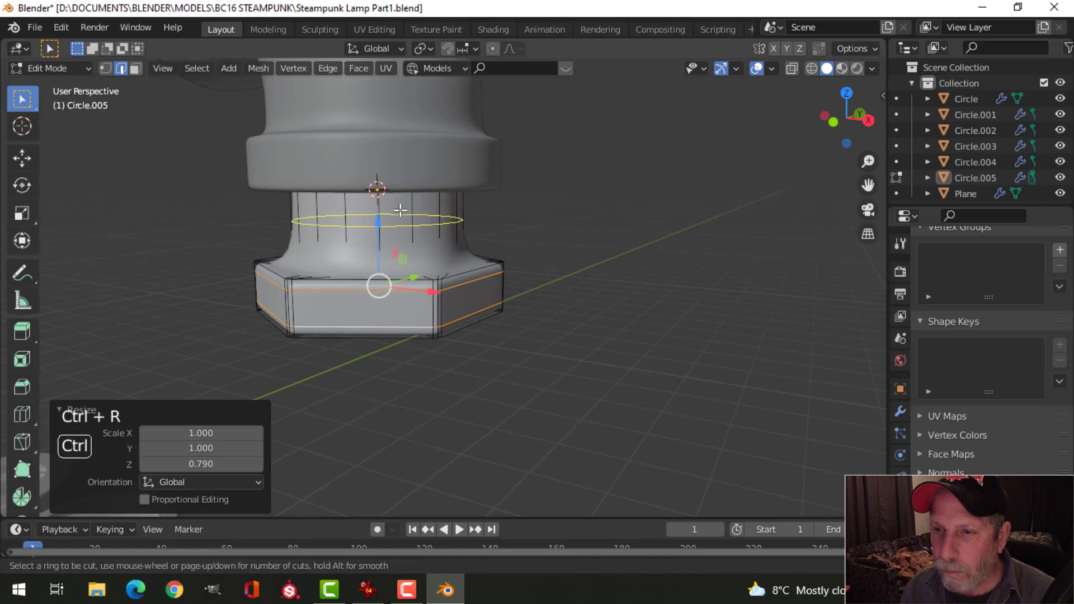
pyautogui.click(401, 216)
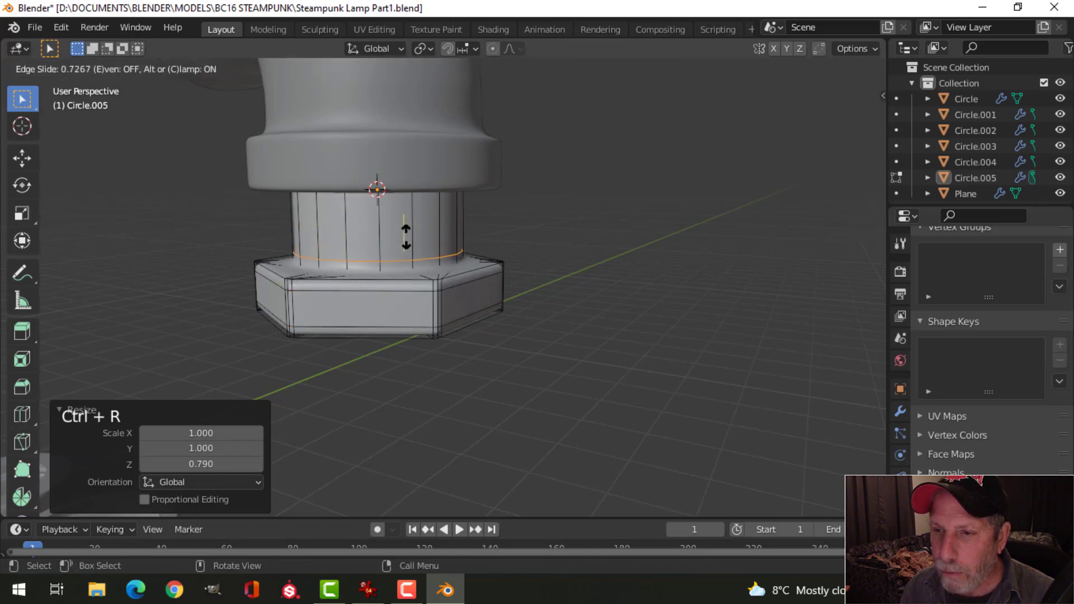
pyautogui.click(406, 237)
pyautogui.press('Tab')
pyautogui.moveTo(406, 237); pyautogui.dragTo(491, 330, button='middle')
pyautogui.scroll(-2, 491, 330)
pyautogui.hotkey('alt', 'a')
pyautogui.keyDown('alt'); pyautogui.middleClick(444, 269); pyautogui.keyUp('alt')
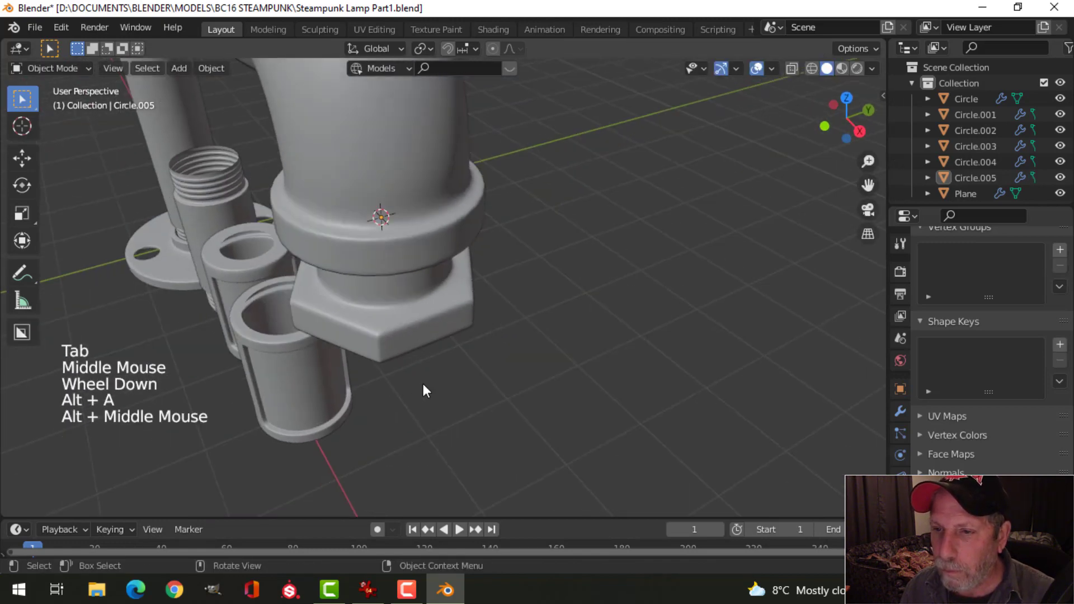
# Examine the bushing from below and above and compare its shape with the reference photo of the pipe lamp.
pyautogui.moveTo(423, 385); pyautogui.dragTo(436, 264, button='middle')
pyautogui.scroll(2, 455, 360)
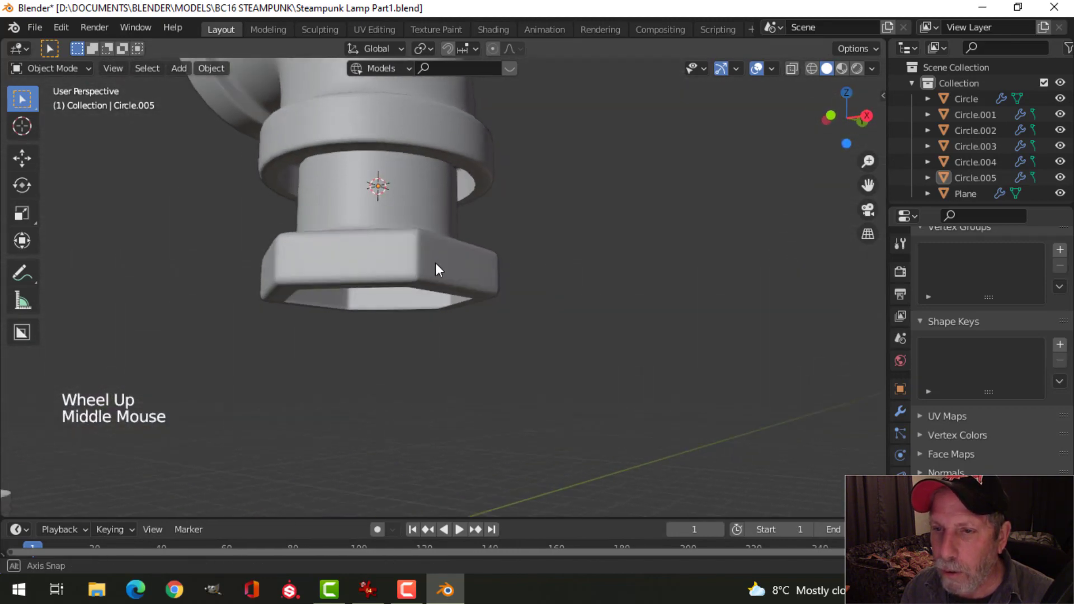
pyautogui.scroll(-2, 392, 200)
pyautogui.moveTo(506, 317); pyautogui.dragTo(492, 425, button='middle')
pyautogui.click(367, 589)
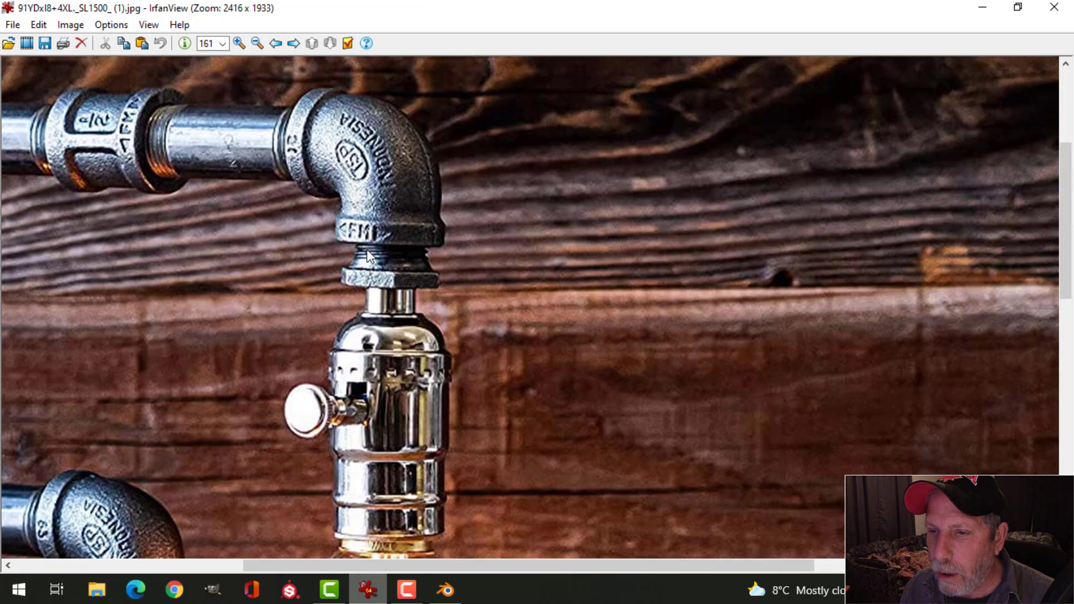
pyautogui.click(445, 584)
# Select the bushing and isolate it in local view from the front.
pyautogui.moveTo(437, 437); pyautogui.dragTo(395, 277, button='middle')
pyautogui.click(394, 273)
pyautogui.press('Tab')
pyautogui.moveTo(479, 293); pyautogui.dragTo(475, 343, button='middle')
pyautogui.press('Tab')
pyautogui.scroll(-2, 476, 302)
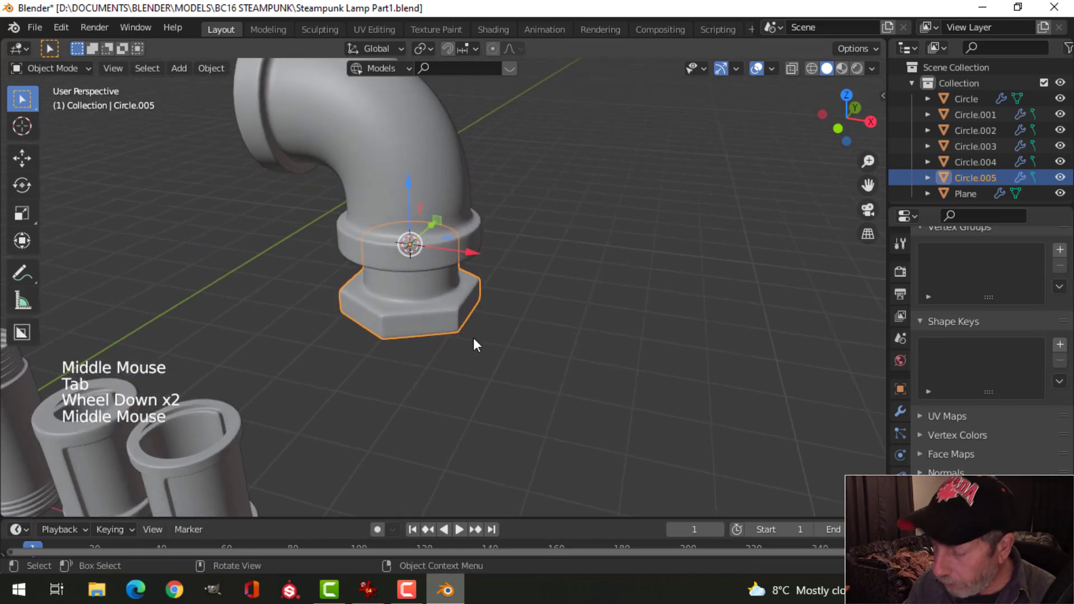
pyautogui.press('KP_1')
pyautogui.press('KP_Divide')
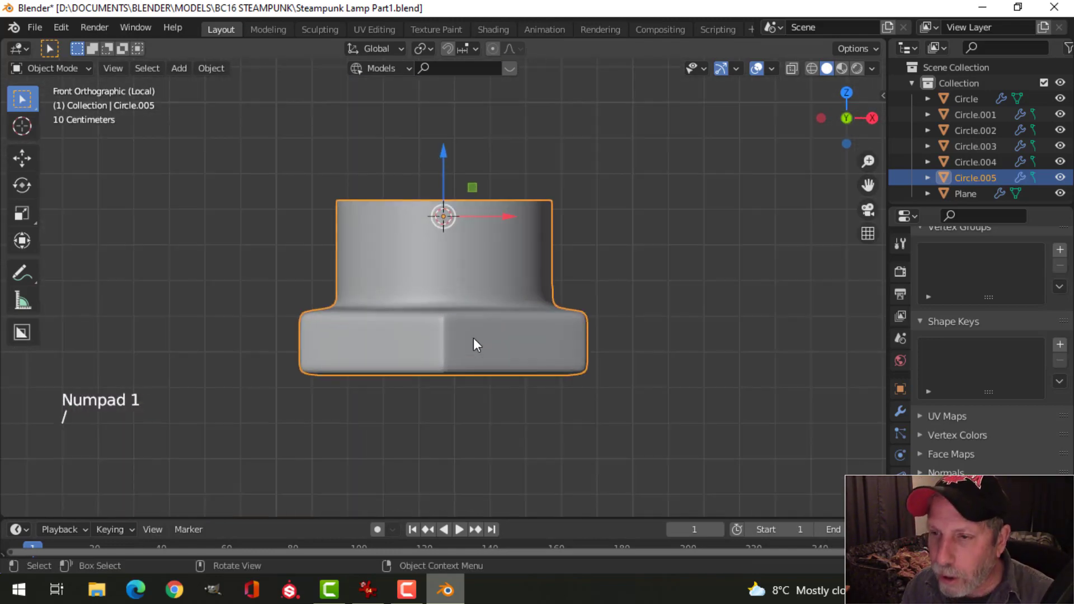
# Select the bushing's neck from its top edge loop, hide the subdivision preview, and scale the neck outward with Z locked.
pyautogui.moveTo(499, 331); pyautogui.dragTo(484, 311, button='middle')
pyautogui.press('Tab')
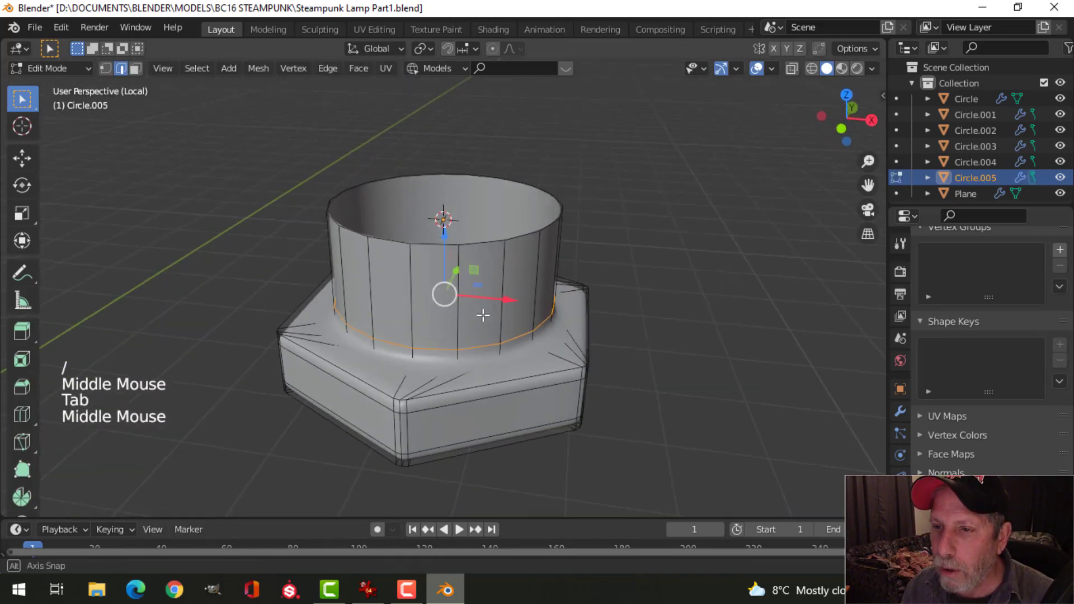
pyautogui.hotkey('alt', 'a')
pyautogui.keyDown('alt'); pyautogui.keyDown('shift'); pyautogui.click(479, 259); pyautogui.keyUp('shift'); pyautogui.keyUp('alt')
pyautogui.moveTo(479, 259); pyautogui.dragTo(544, 283, button='middle')
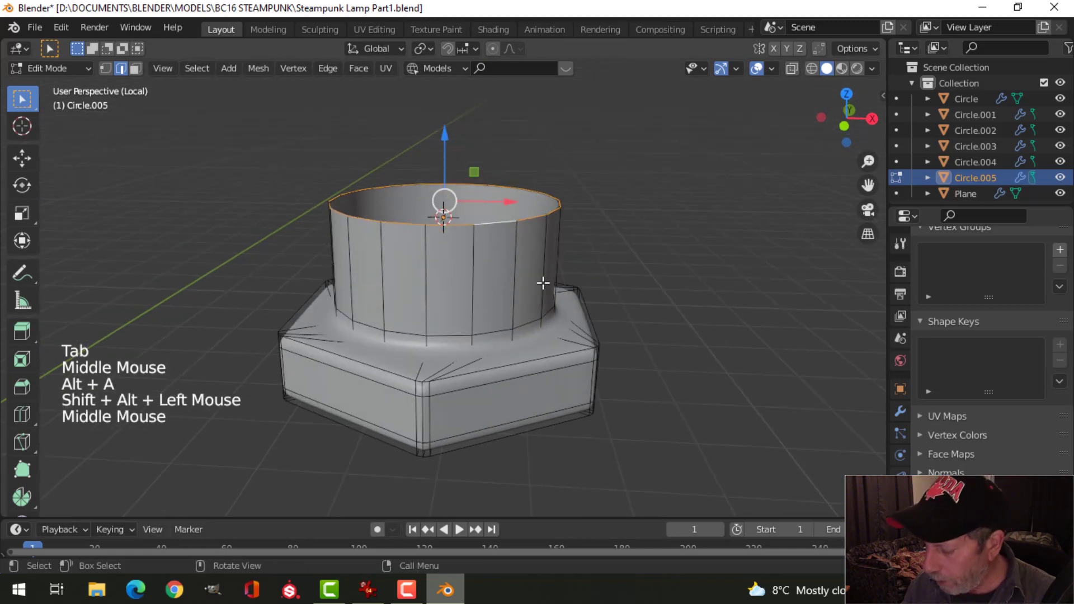
pyautogui.press('ctrl+KP_Add')
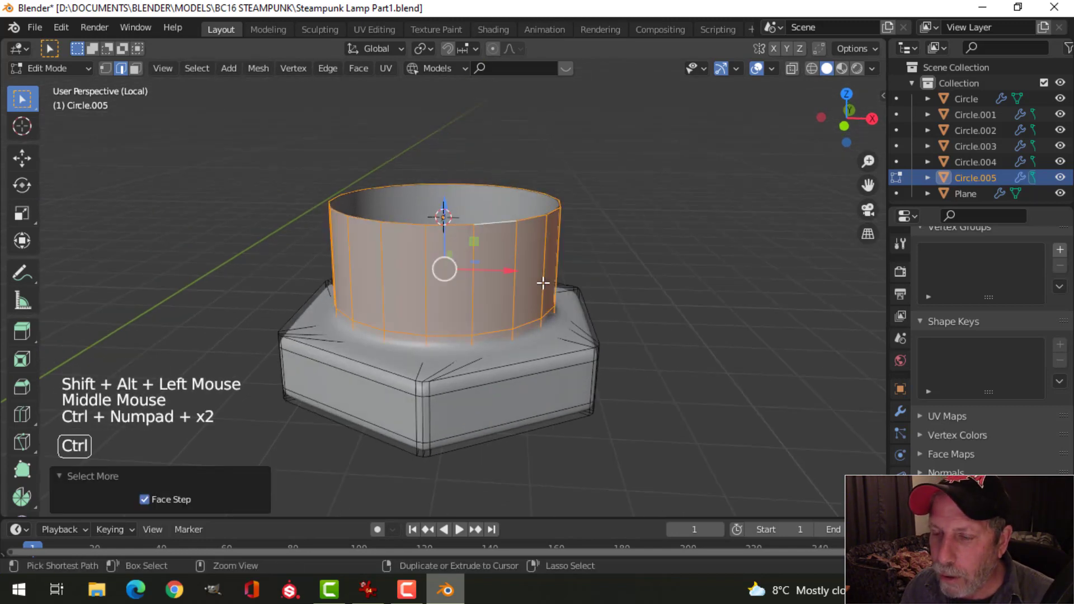
pyautogui.click(900, 411)
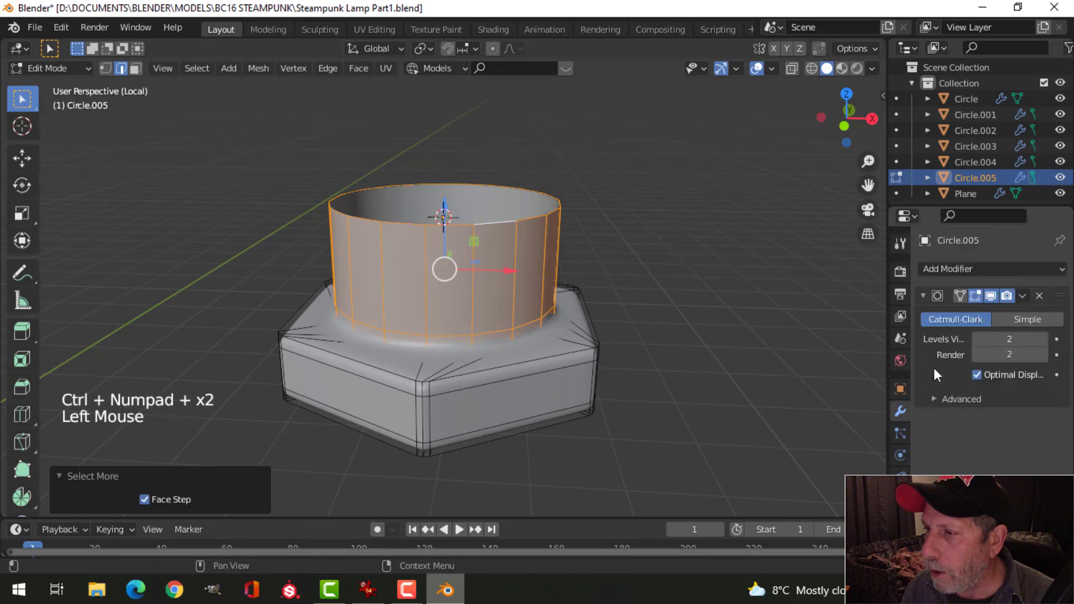
pyautogui.click(991, 296)
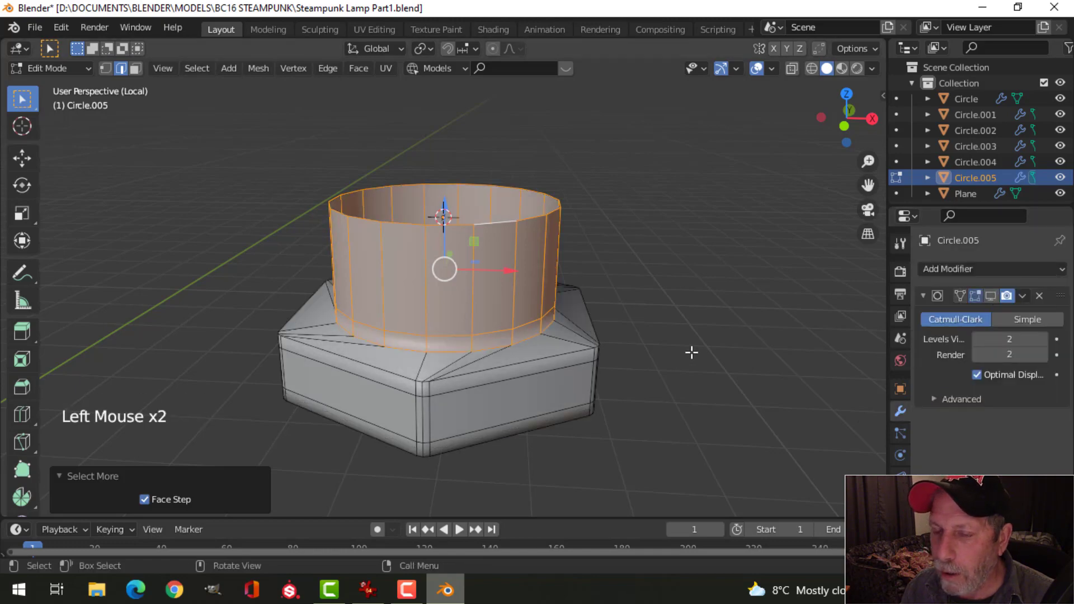
pyautogui.moveTo(692, 352); pyautogui.dragTo(643, 441, button='middle')
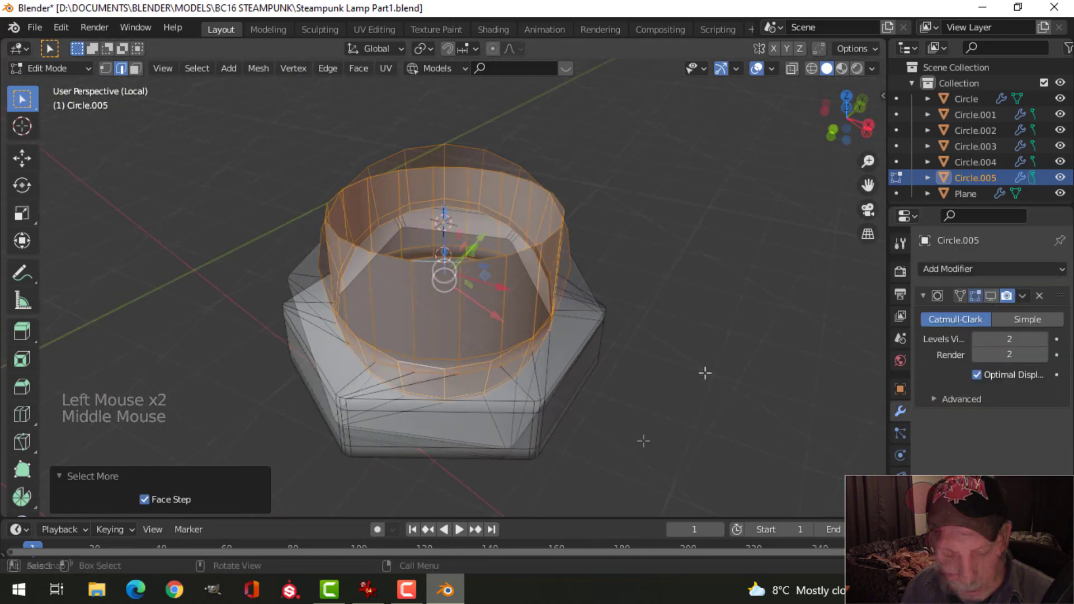
pyautogui.press('s')
pyautogui.hotkey('shift', 'z')
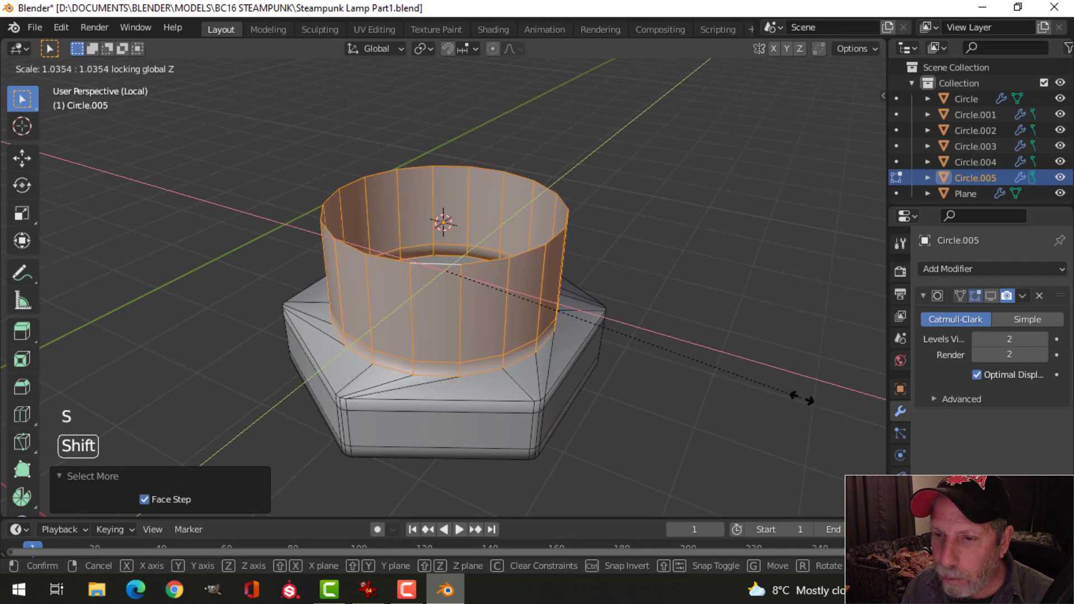
pyautogui.click(83, 431)
pyautogui.hotkey('alt', 'a')
pyautogui.press('Tab')
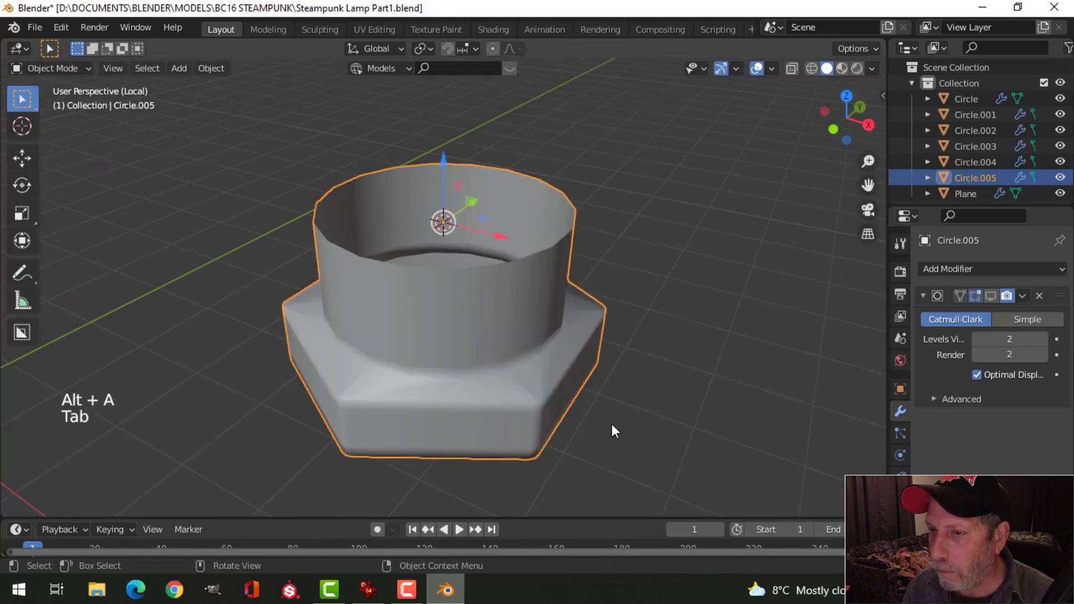
# Turn the bushing's subdivision preview back on and deselect the object to inspect its underside.
pyautogui.click(993, 296)
pyautogui.moveTo(520, 425); pyautogui.dragTo(499, 384, button='middle')
pyautogui.scroll(2, 475, 457)
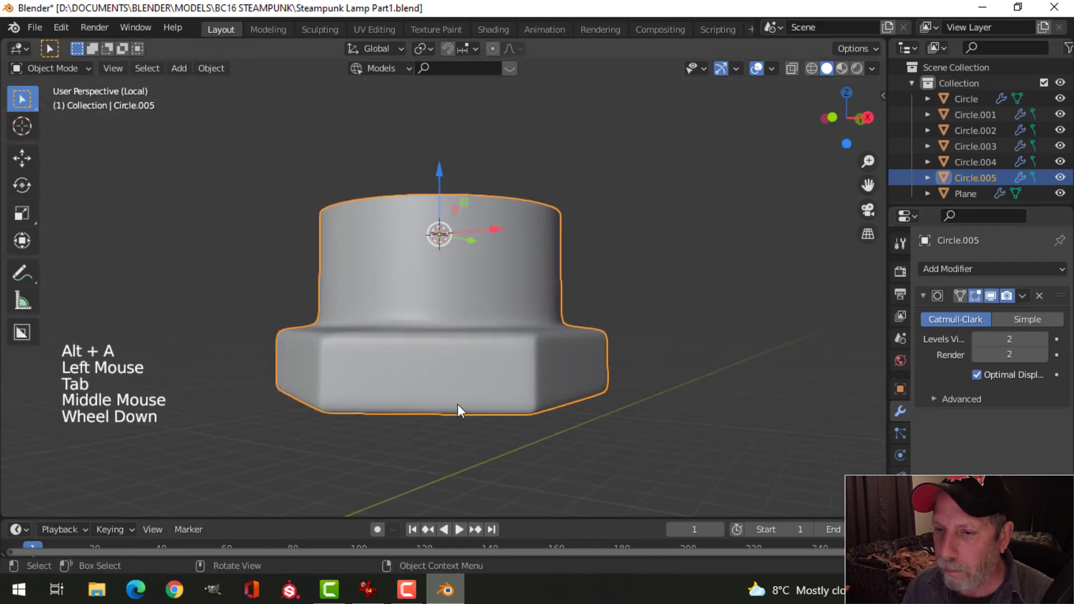
pyautogui.hotkey('alt', 'a')
pyautogui.moveTo(455, 407); pyautogui.dragTo(441, 360, button='middle')
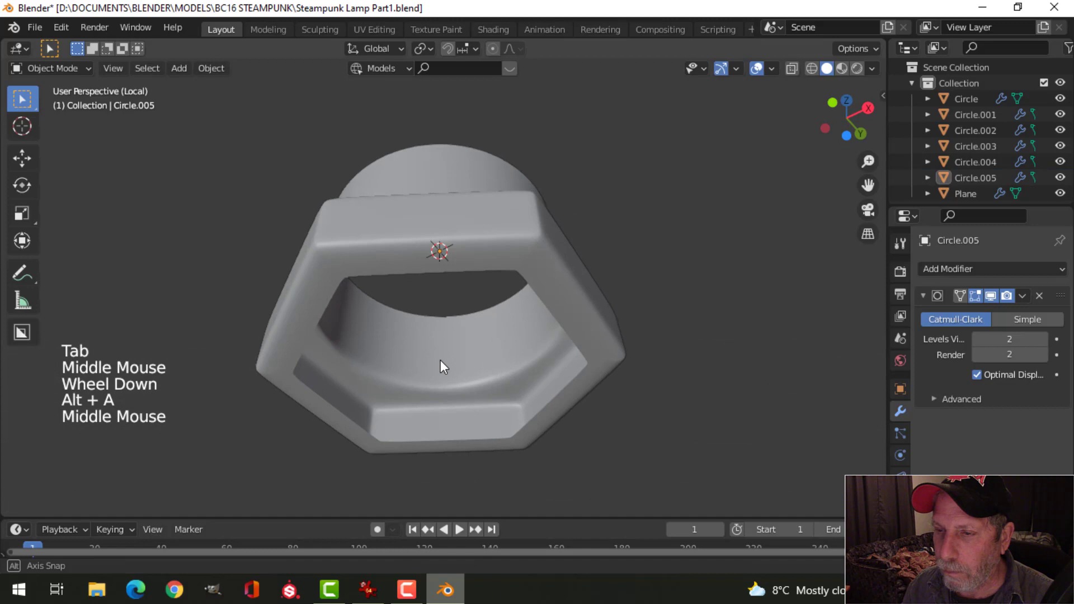
# Select the inner edge loop of the hexagonal base's bottom rim and make it round with LoopTools Circle.
pyautogui.click(517, 262)
pyautogui.moveTo(518, 261)
pyautogui.mouseDown(button='middle')
pyautogui.moveTo(505, 236)
pyautogui.moveTo(472, 295)
pyautogui.moveTo(524, 247)
pyautogui.mouseUp(button='middle')
pyautogui.press('Tab')
pyautogui.hotkey('alt', 'a')
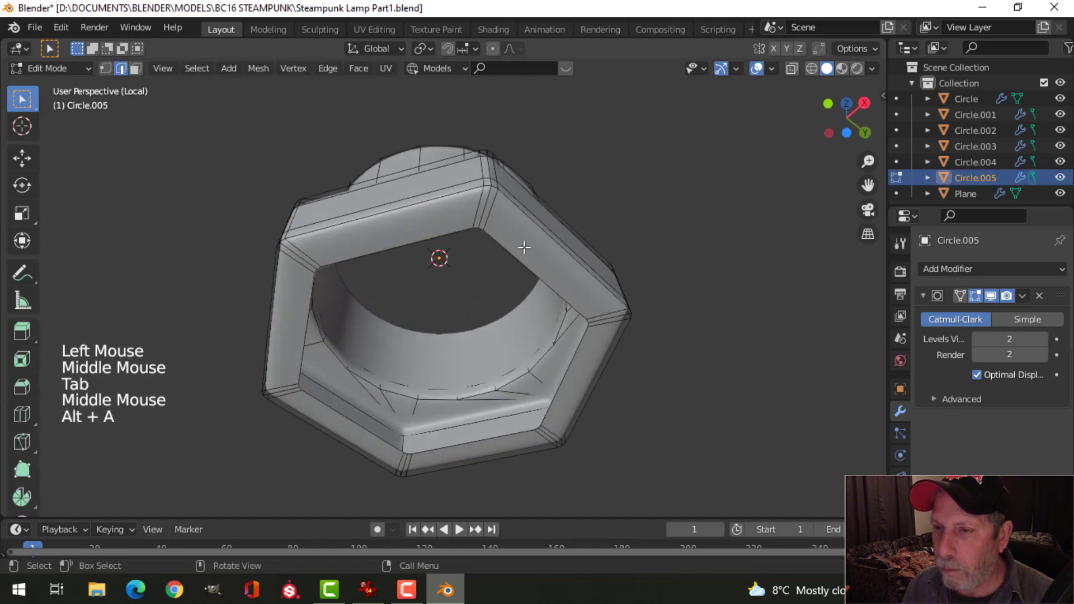
pyautogui.keyDown('alt'); pyautogui.keyDown('shift'); pyautogui.click(512, 246); pyautogui.keyUp('shift'); pyautogui.keyUp('alt')
pyautogui.rightClick(514, 248)
pyautogui.moveTo(473, 83)
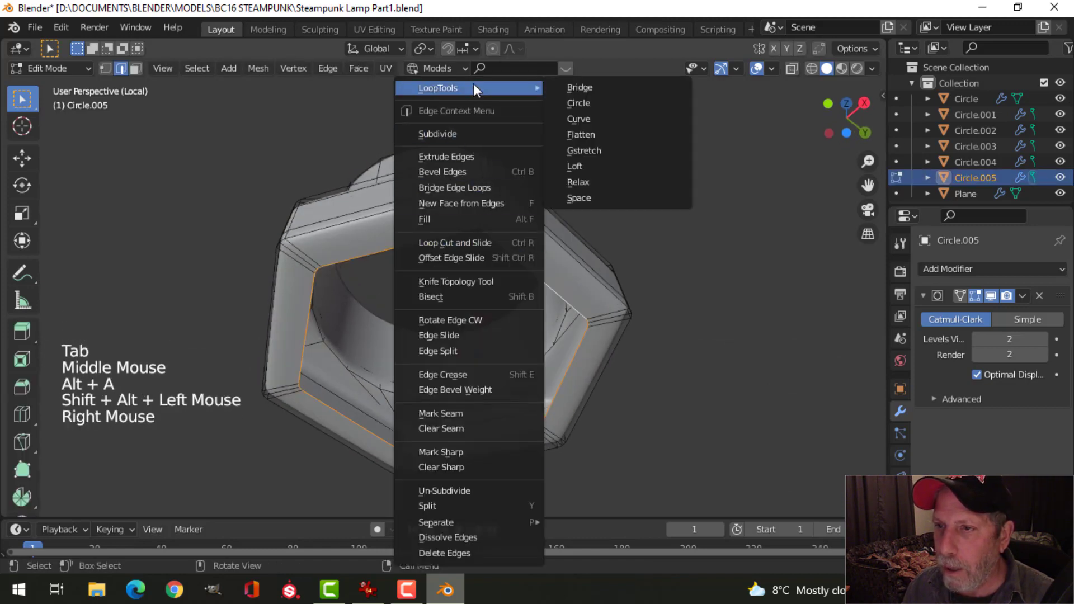
pyautogui.click(575, 105)
# Scale the rounded bottom opening's edge loop, return to Object Mode and deselect the bushing.
pyautogui.moveTo(537, 238); pyautogui.dragTo(559, 414, button='middle')
pyautogui.press('s')
pyautogui.click(604, 290)
pyautogui.press('Tab')
pyautogui.scroll(-2, 518, 321)
pyautogui.hotkey('alt', 'a')
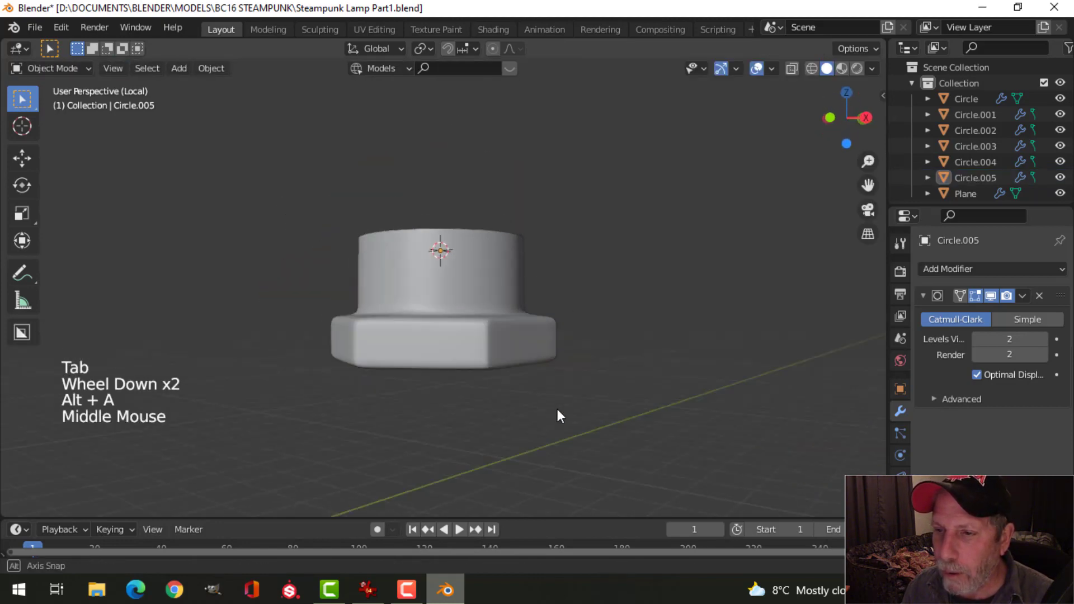
# Exit local view to show the bushing together with the elbow and other pipe parts.
pyautogui.scroll(-2, 508, 395)
pyautogui.moveTo(508, 391); pyautogui.dragTo(479, 352, button='middle')
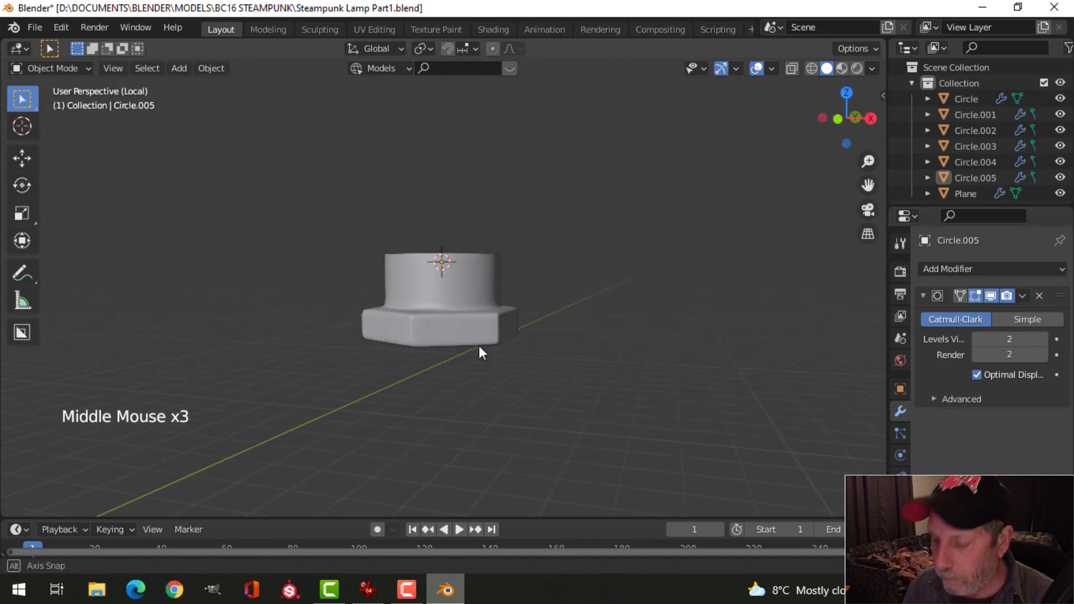
pyautogui.scroll(1, 478, 335)
pyautogui.press('KP_1')
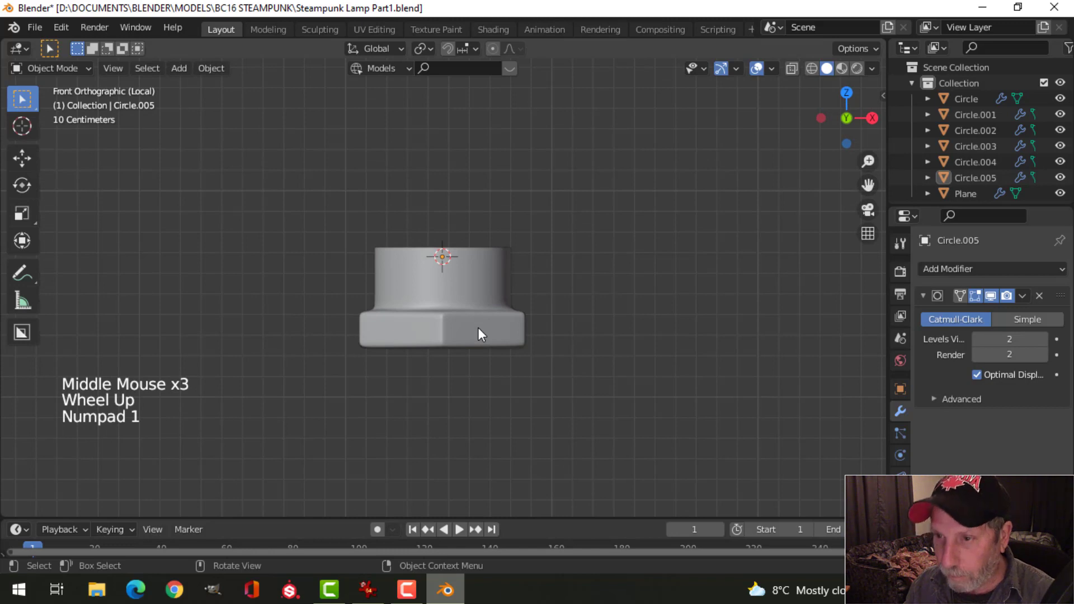
pyautogui.press('KP_Divide')
pyautogui.moveTo(440, 298)
pyautogui.mouseDown(button='middle')
pyautogui.moveTo(427, 267)
pyautogui.moveTo(443, 309)
pyautogui.mouseUp(button='middle')
# Check how the bushing's neck and hexagonal base fit beneath the elbow's collar in front view.
pyautogui.click(433, 280)
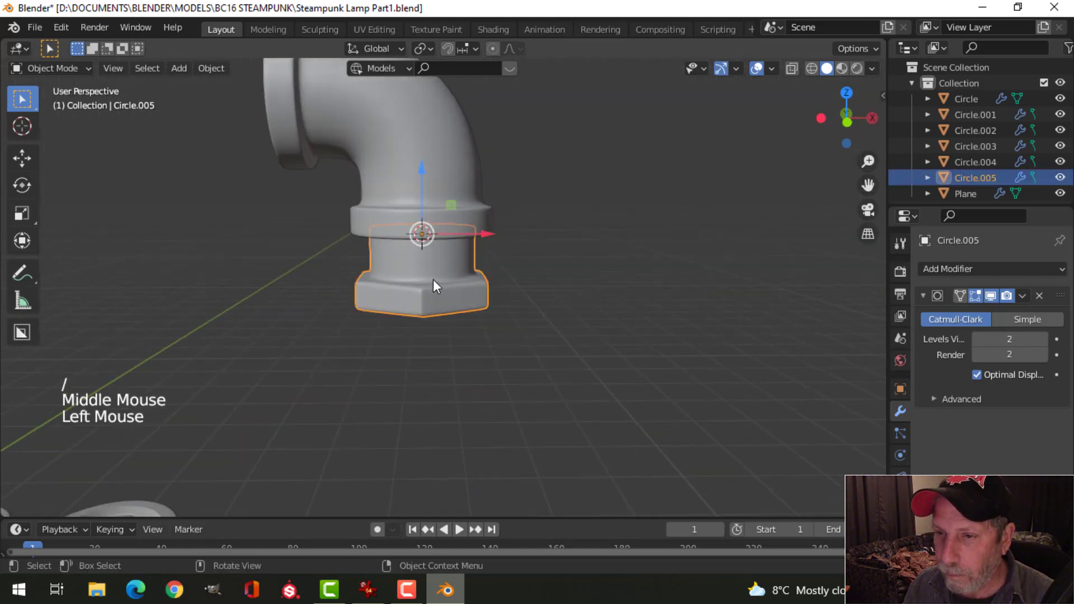
pyautogui.press('KP_1')
pyautogui.scroll(1, 497, 284)
pyautogui.moveTo(498, 284); pyautogui.dragTo(499, 288, button='middle')
pyautogui.scroll(2, 499, 288)
pyautogui.press('Tab')
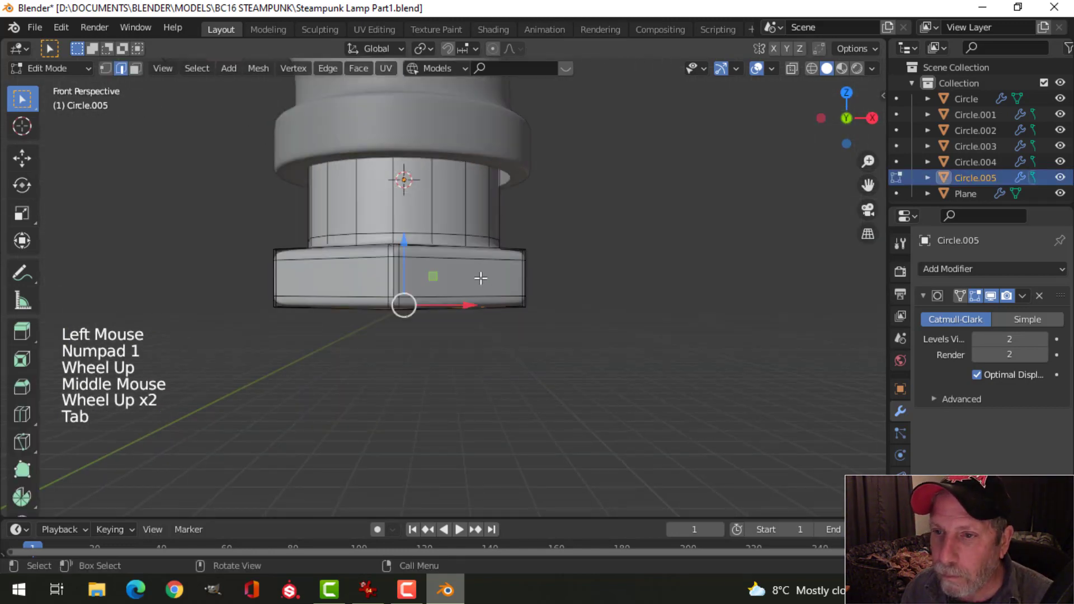
pyautogui.press('a')
pyautogui.press('KP_1')
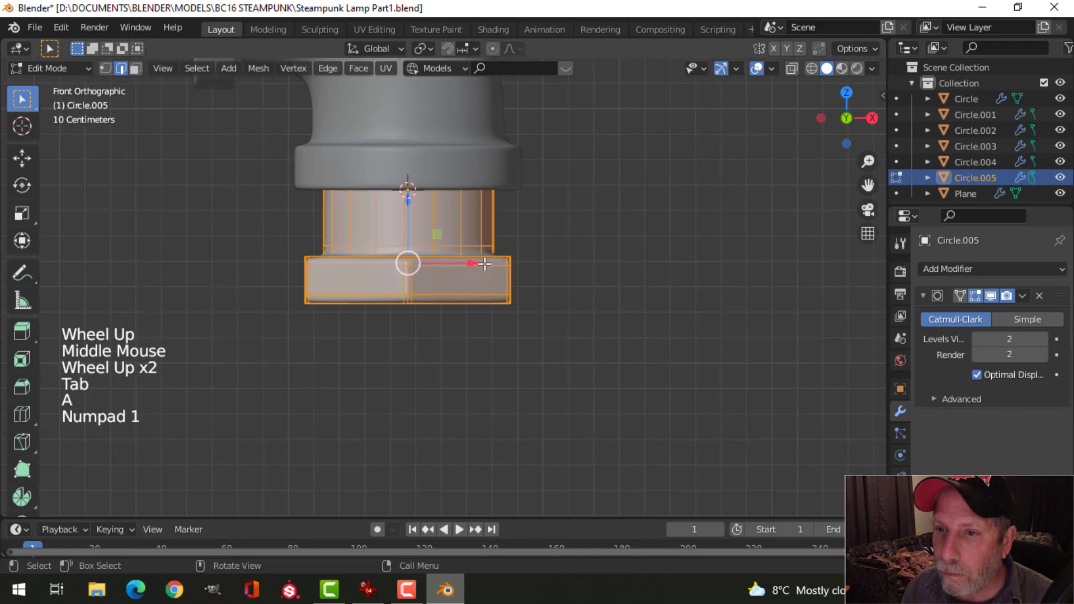
pyautogui.scroll(-2, 486, 264)
pyautogui.hotkey('alt', 'a')
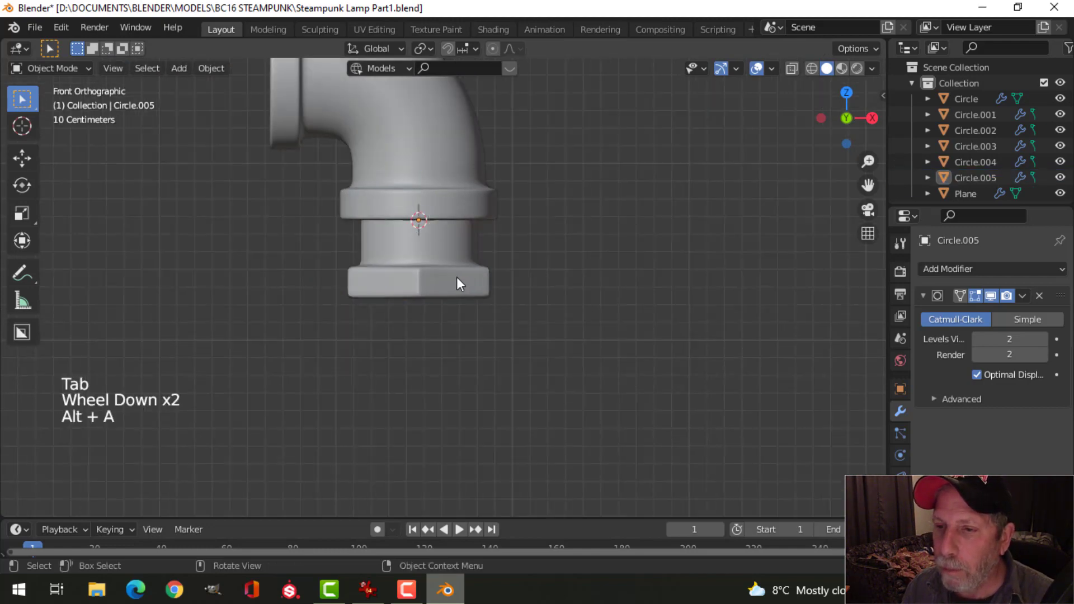
# Move the bushing down along Z until its neck clears the elbow's collar.
pyautogui.moveTo(457, 277); pyautogui.dragTo(412, 218, button='middle')
pyautogui.click(457, 267)
pyautogui.press('Tab')
pyautogui.press('Tab')
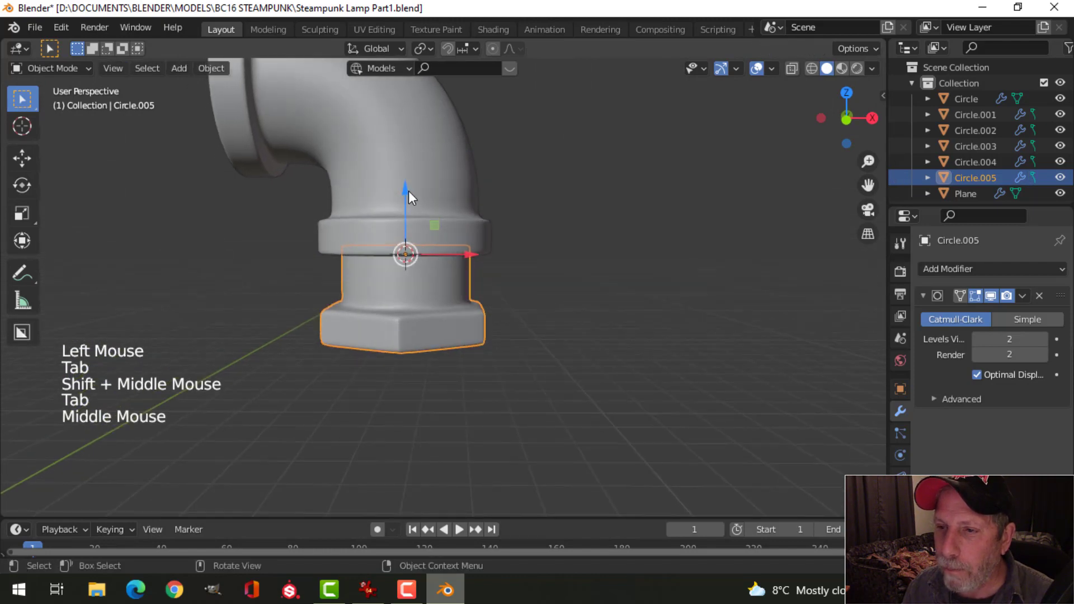
pyautogui.moveTo(409, 190); pyautogui.dragTo(406, 229)
pyautogui.scroll(-2, 391, 246)
# Select the edge loop near the bottom of the bushing's neck in Edit Mode and dissolve its edges.
pyautogui.press('Tab')
pyautogui.scroll(2, 456, 321)
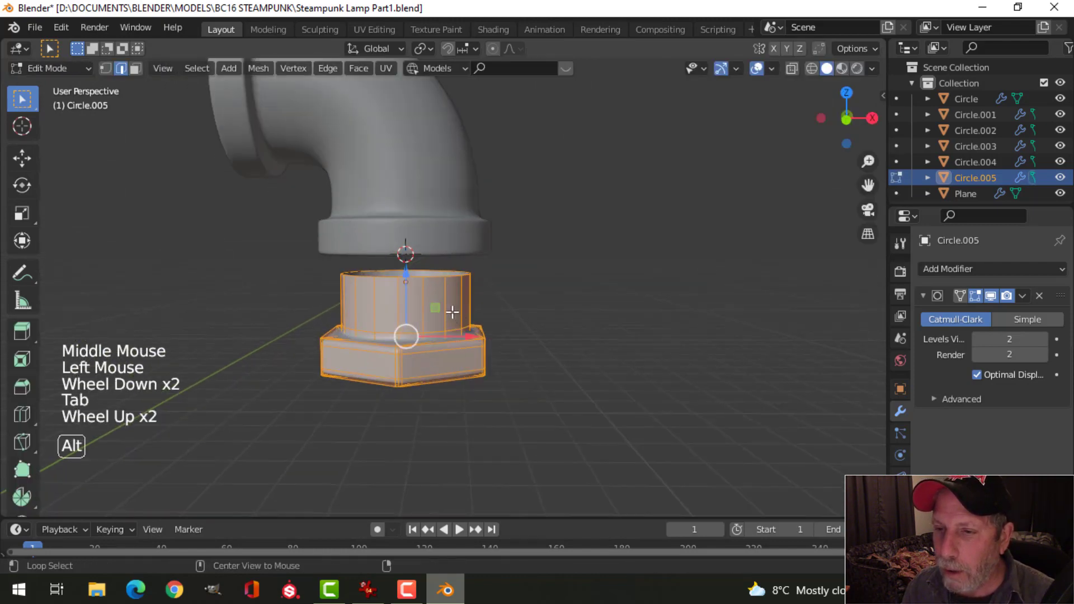
pyautogui.hotkey('alt', 'a')
pyautogui.keyDown('alt'); pyautogui.keyDown('shift'); pyautogui.click(430, 332); pyautogui.keyUp('shift'); pyautogui.keyUp('alt')
pyautogui.scroll(2, 433, 334)
pyautogui.keyDown('shift'); pyautogui.moveTo(434, 335); pyautogui.dragTo(410, 280, button='middle'); pyautogui.keyUp('shift')
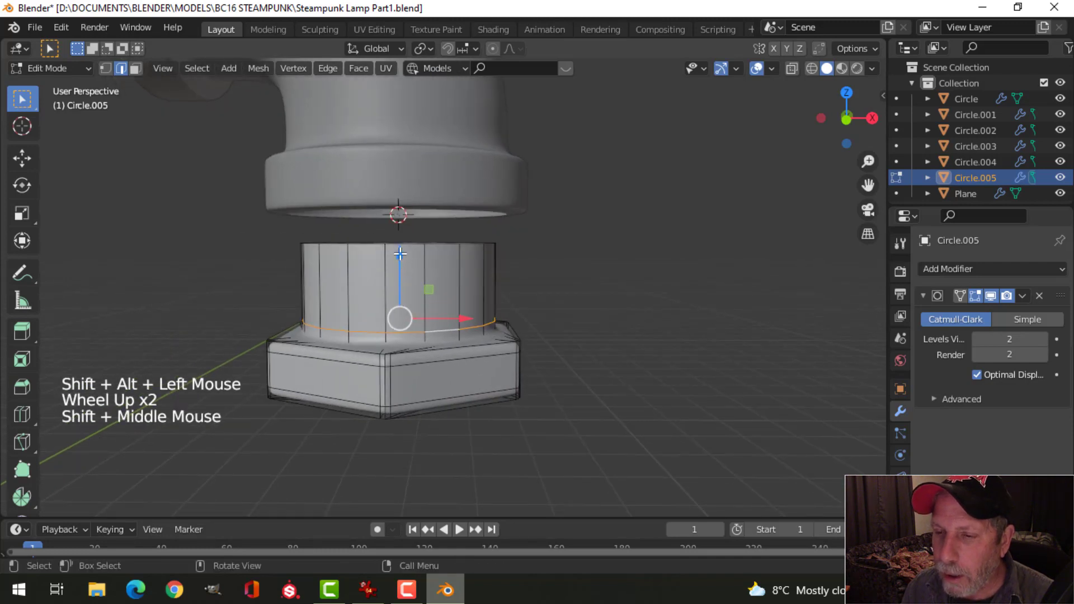
pyautogui.press('x')
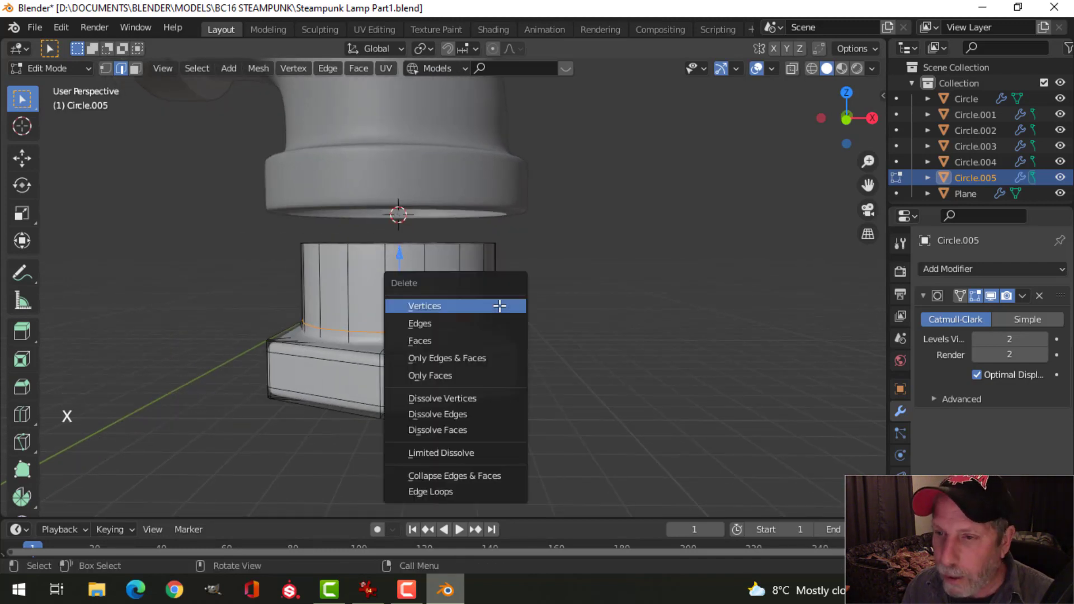
pyautogui.click(477, 416)
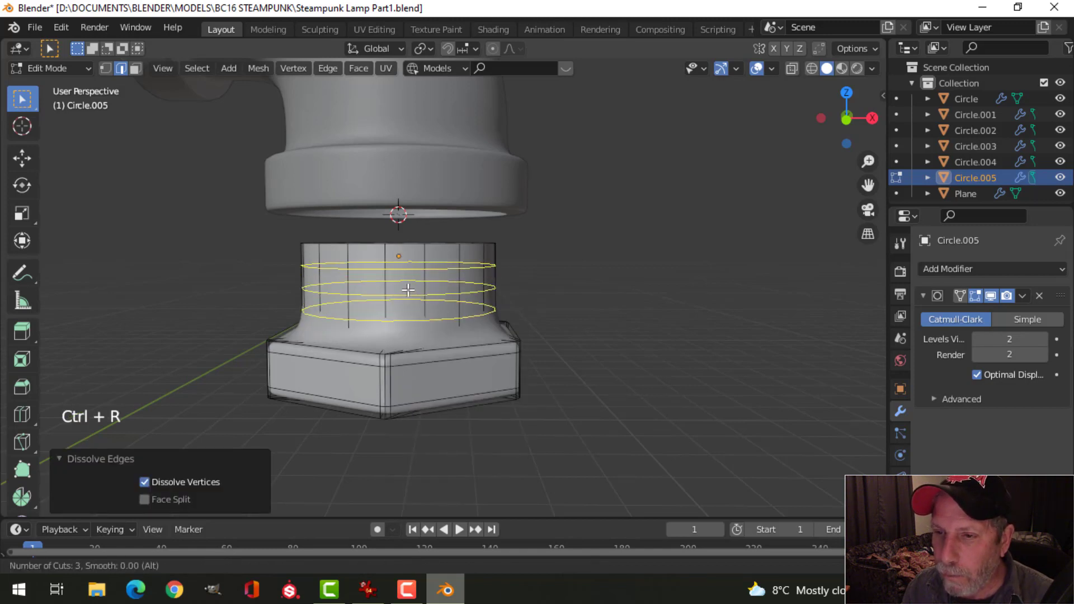
# Cut four evenly spaced edge loops around the bushing's neck without sliding them.
pyautogui.scroll(1, 409, 289)
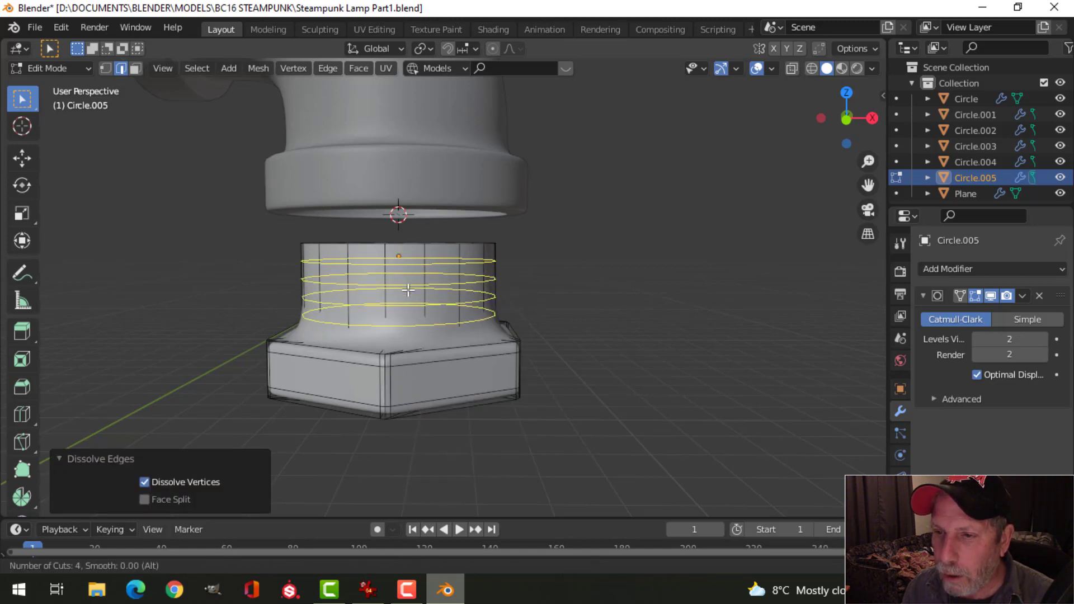
pyautogui.click(408, 289)
pyautogui.rightClick(408, 289)
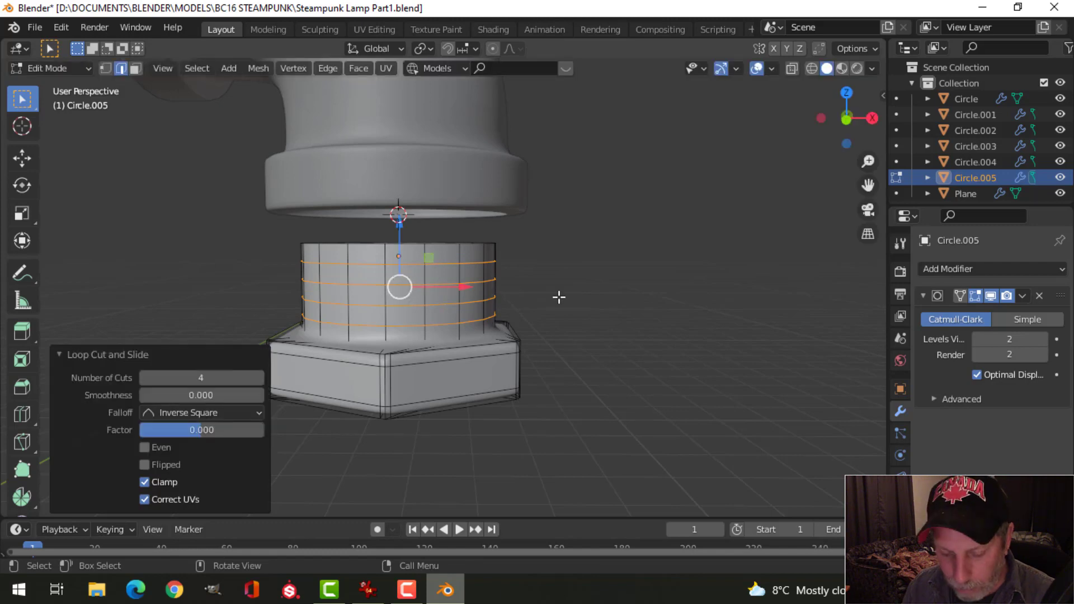
# Bevel the four neck loops by about 0.018 m, and extrude and fatten the resulting bands outward into thread ridges.
pyautogui.hotkey('ctrl', 'b')
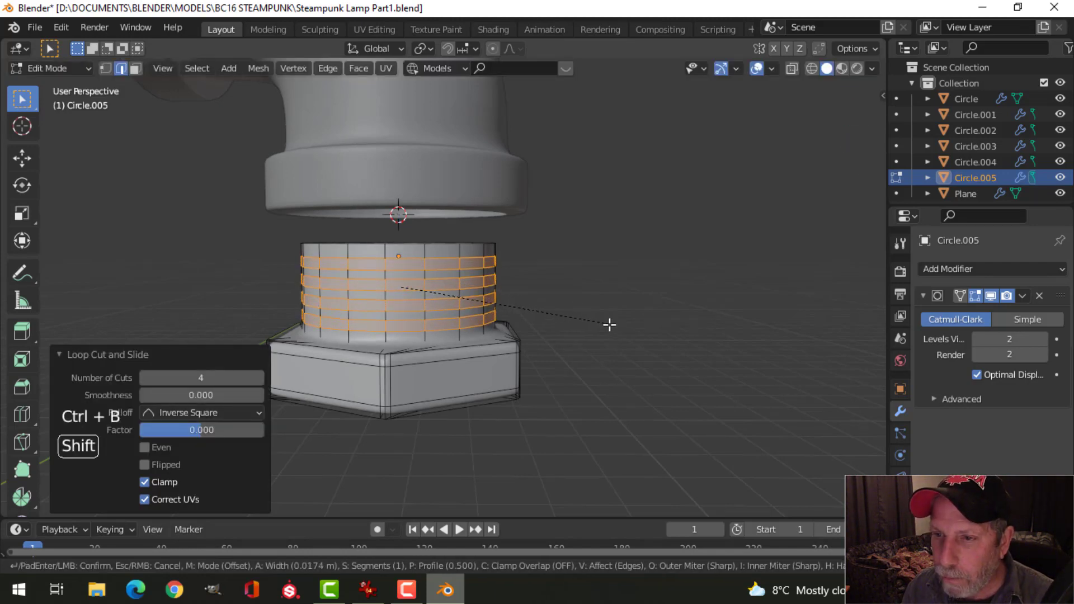
pyautogui.click(611, 324)
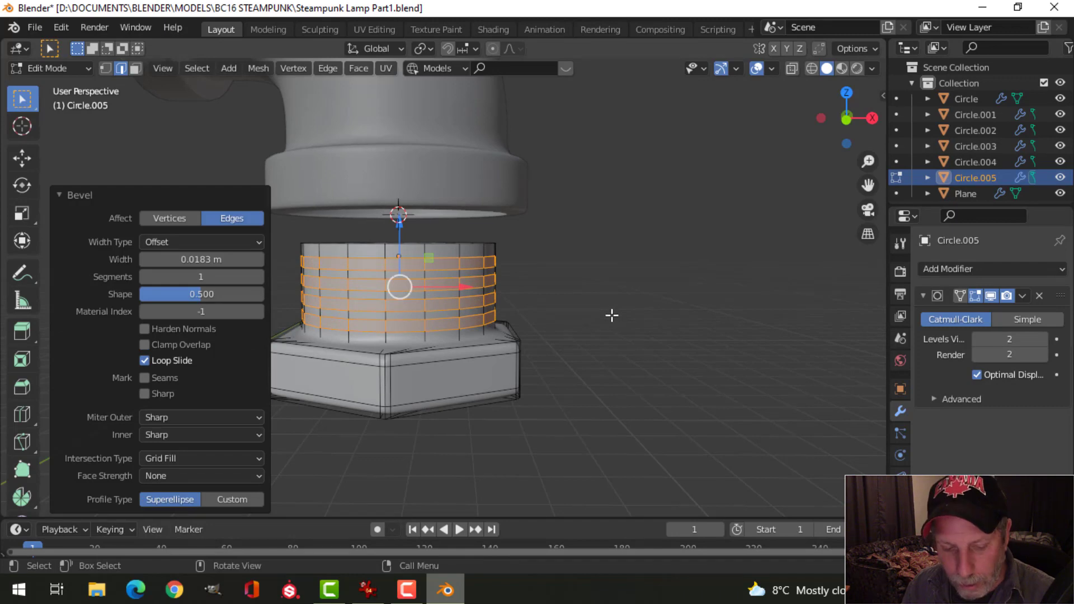
pyautogui.press('e')
pyautogui.rightClick(612, 315)
pyautogui.hotkey('alt', 's')
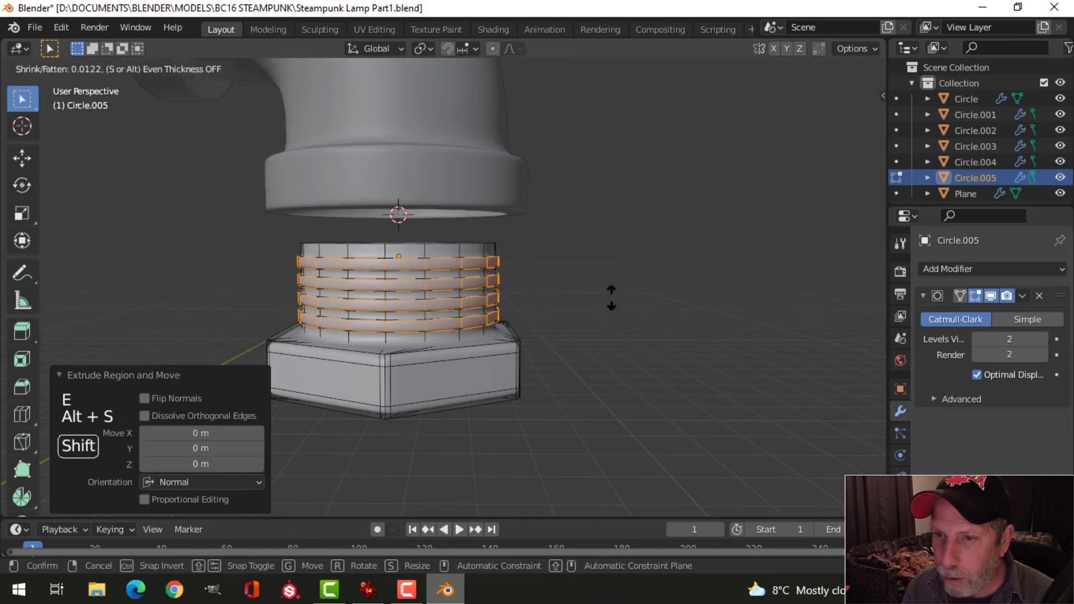
pyautogui.click(611, 291)
pyautogui.press('Tab')
pyautogui.scroll(-2, 539, 311)
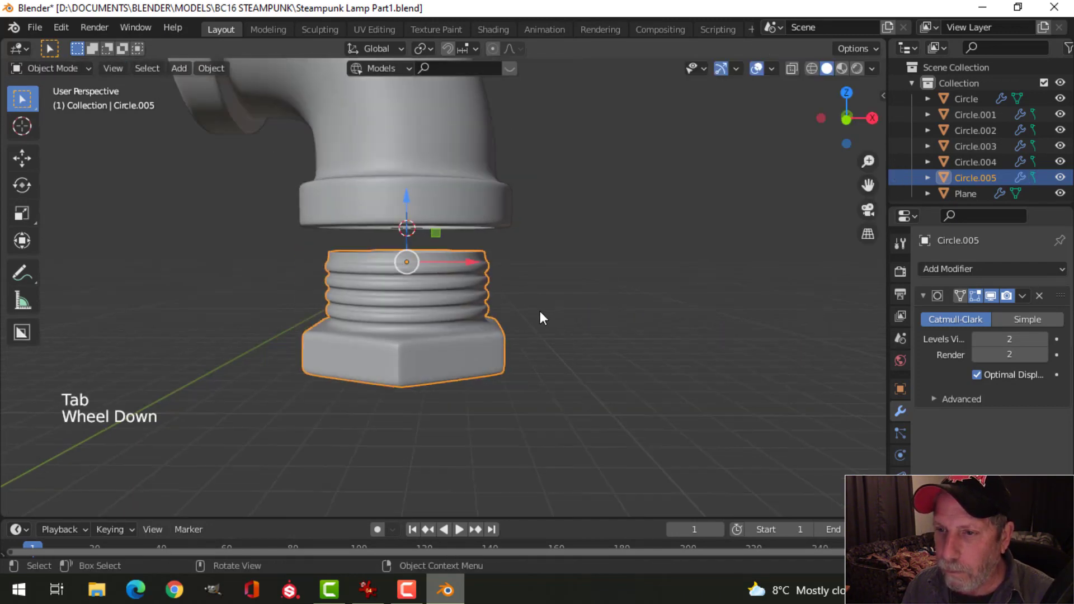
# Raise the bushing along Z so its threaded neck sits partly inside the elbow's collar.
pyautogui.hotkey('alt', 'a')
pyautogui.moveTo(539, 311); pyautogui.dragTo(482, 338, button='middle')
pyautogui.click(475, 325)
pyautogui.scroll(-2, 488, 320)
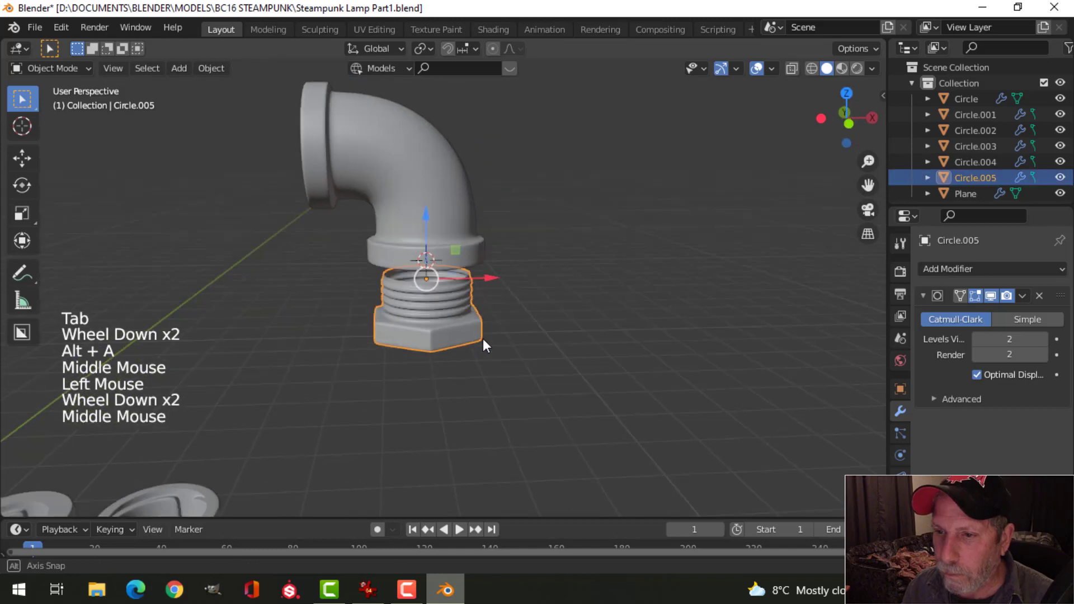
pyautogui.moveTo(435, 268); pyautogui.dragTo(425, 185)
# Compare the joined elbow and threaded bushing with the elbow and bushing in the reference photo.
pyautogui.moveTo(458, 281); pyautogui.dragTo(471, 149, button='middle')
pyautogui.scroll(1, 445, 196)
pyautogui.keyDown('shift'); pyautogui.moveTo(445, 196); pyautogui.dragTo(408, 387, button='middle'); pyautogui.keyUp('shift')
pyautogui.hotkey('alt', 'a')
pyautogui.scroll(-3, 401, 438)
pyautogui.click(367, 589)
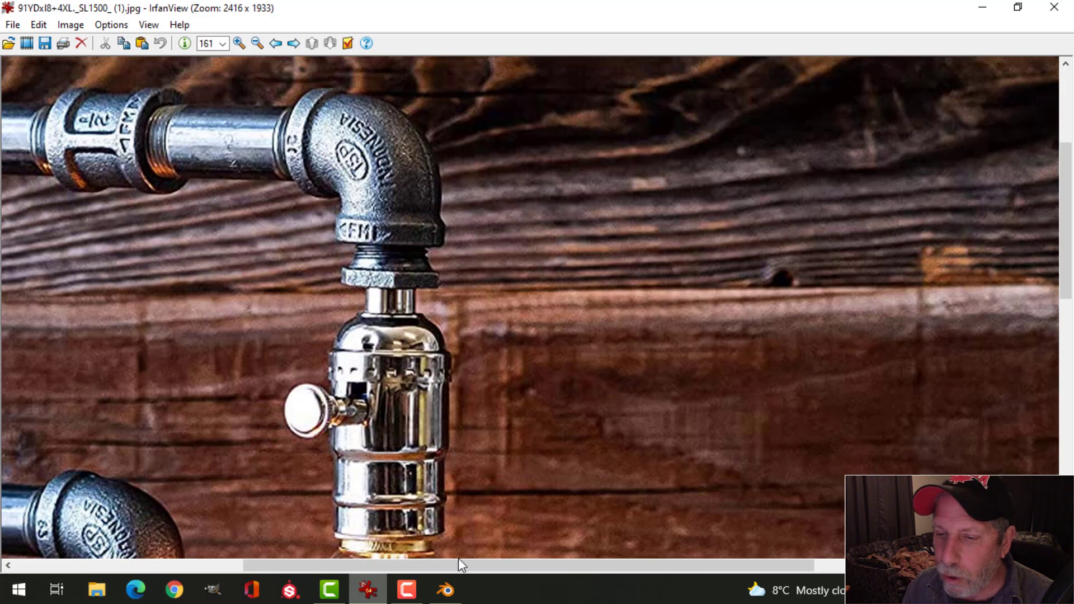
pyautogui.click(445, 590)
pyautogui.moveTo(510, 384); pyautogui.dragTo(511, 367, button='middle')
pyautogui.scroll(-1, 459, 394)
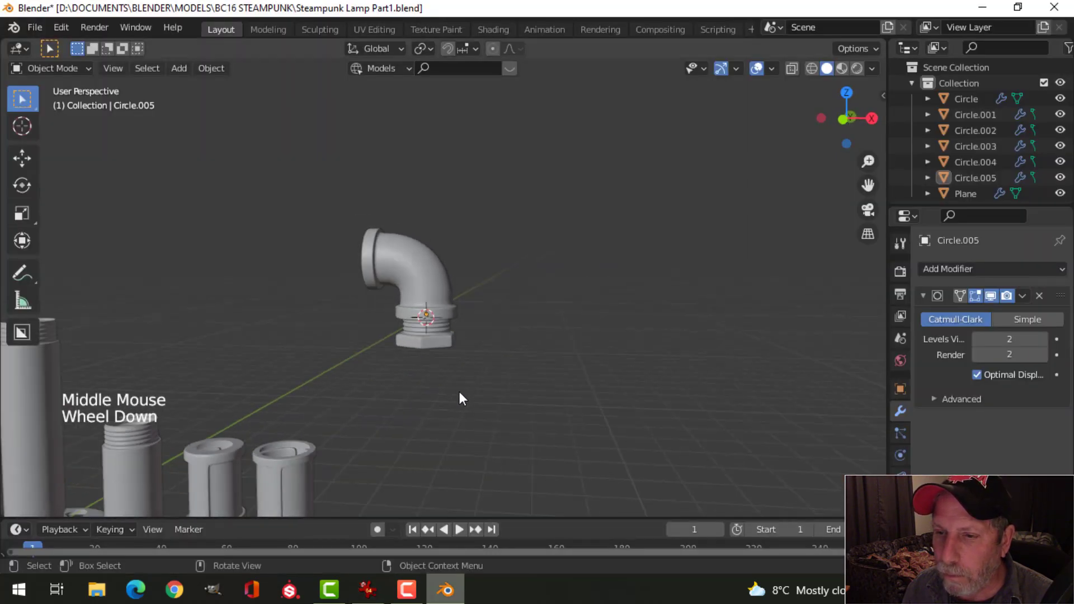
# Move the elbow and bushing together along X and down along Z to stand beside the couplings at floor level.
pyautogui.keyDown('shift'); pyautogui.moveTo(459, 399); pyautogui.dragTo(552, 360, button='middle'); pyautogui.keyUp('shift')
pyautogui.scroll(-2, 454, 363)
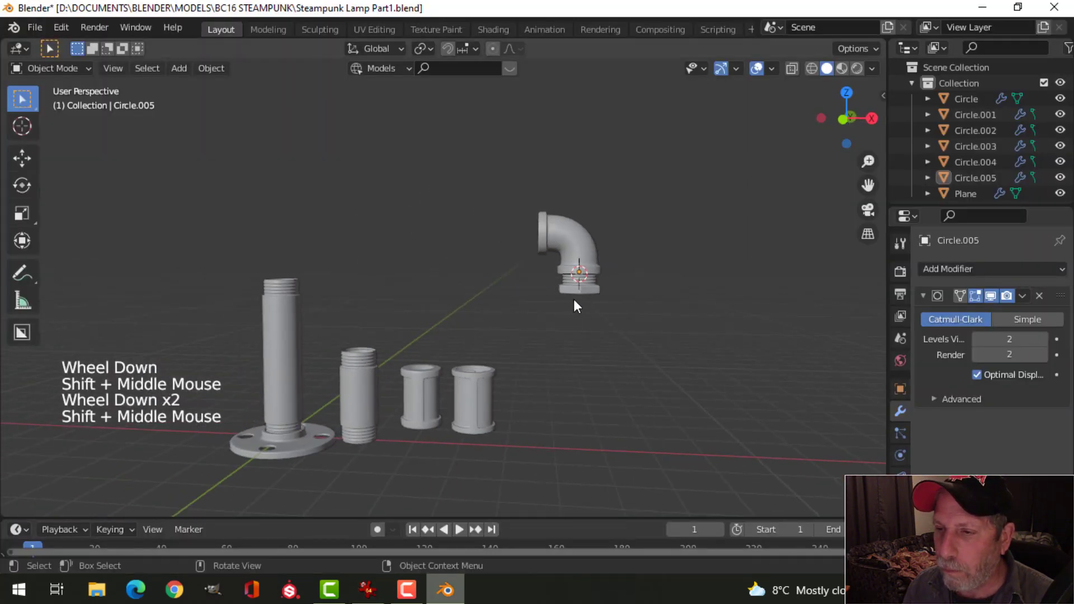
pyautogui.click(581, 237)
pyautogui.keyDown('shift'); pyautogui.click(587, 288); pyautogui.keyUp('shift')
pyautogui.moveTo(632, 289); pyautogui.dragTo(582, 290)
pyautogui.moveTo(524, 224); pyautogui.dragTo(526, 344)
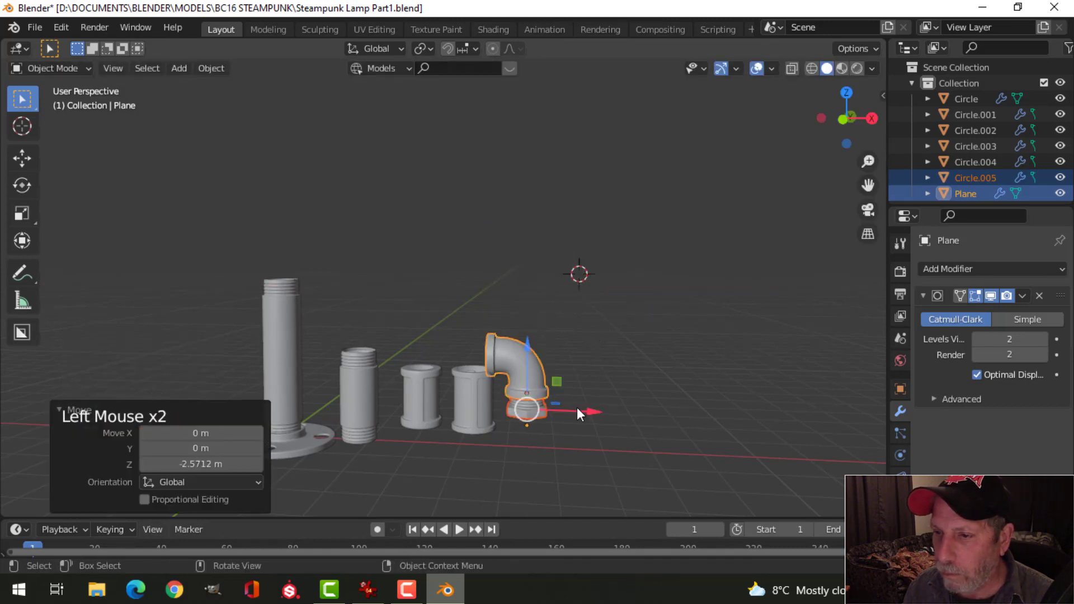
pyautogui.moveTo(576, 407); pyautogui.dragTo(622, 413)
pyautogui.press('KP_1')
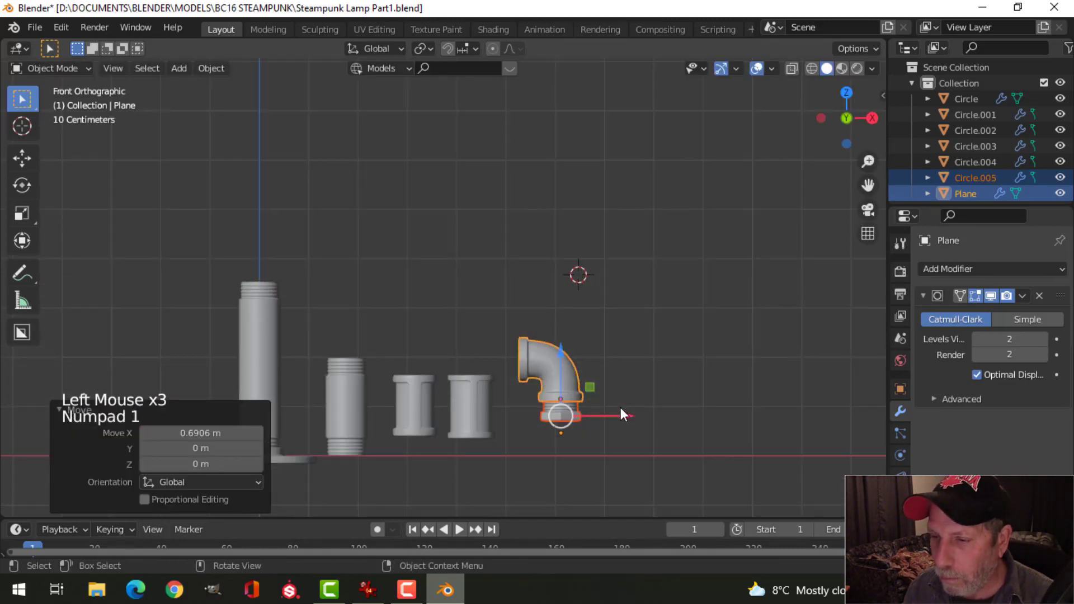
pyautogui.moveTo(561, 354); pyautogui.dragTo(545, 423)
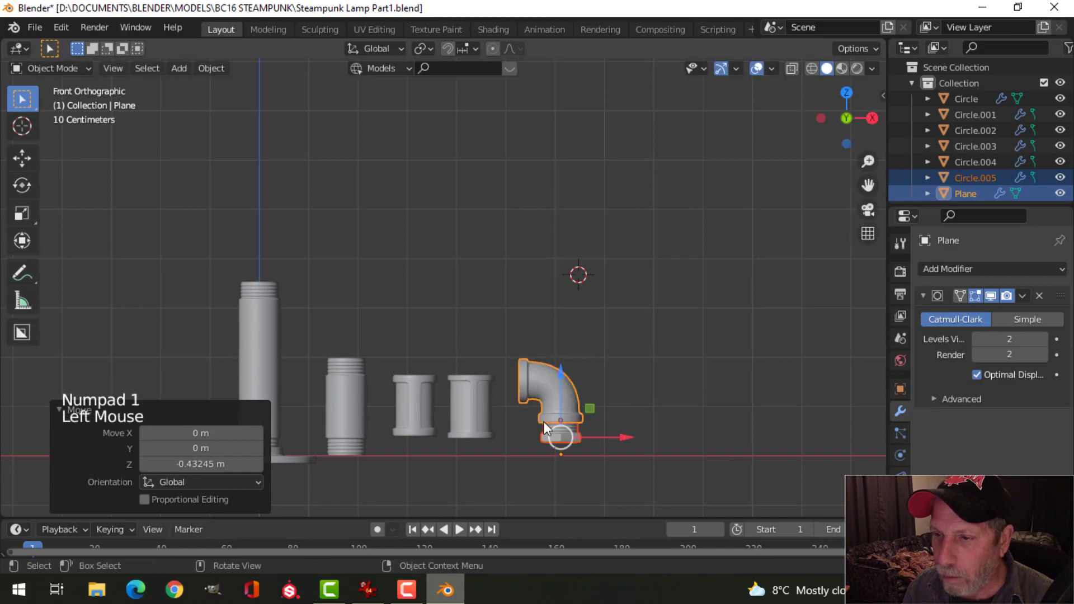
pyautogui.hotkey('alt', 'a')
# Delete the coupling nearest the short threaded pipe, leaving a single ribbed coupling.
pyautogui.keyDown('shift'); pyautogui.moveTo(509, 461); pyautogui.dragTo(526, 431, button='middle'); pyautogui.keyUp('shift')
pyautogui.moveTo(526, 430); pyautogui.dragTo(472, 364, button='middle')
pyautogui.scroll(1, 539, 404)
pyautogui.scroll(2, 539, 395)
pyautogui.scroll(4, 487, 388)
pyautogui.click(358, 374)
pyautogui.scroll(-2, 490, 405)
pyautogui.press('x')
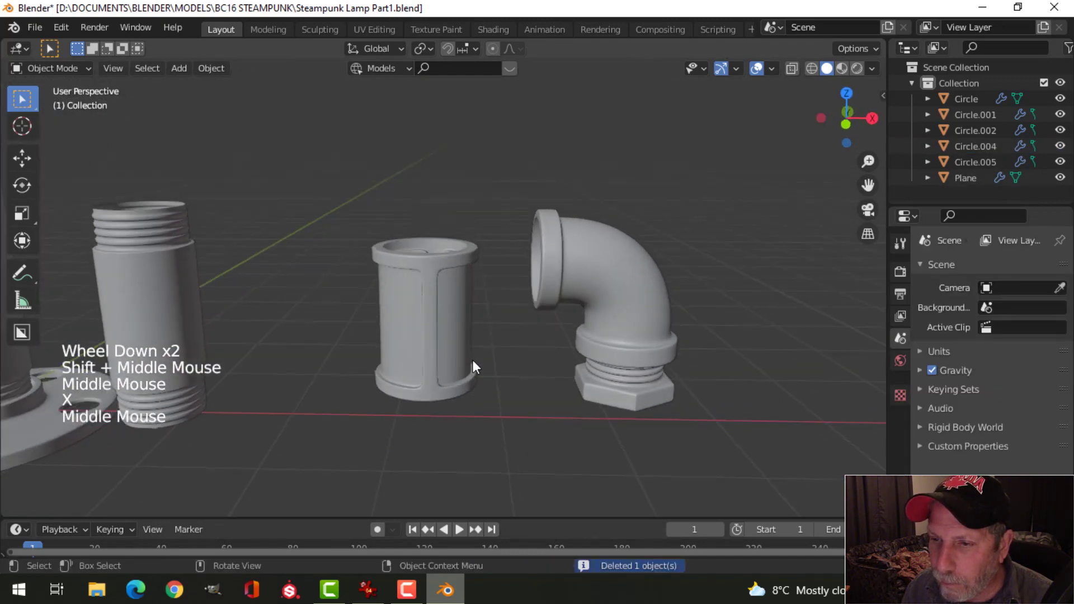
# Move the remaining coupling, elbow and bushing together along X toward the threaded pipes, and save the file.
pyautogui.click(471, 361)
pyautogui.keyDown('shift'); pyautogui.click(604, 322); pyautogui.keyUp('shift')
pyautogui.keyDown('shift'); pyautogui.click(642, 397); pyautogui.keyUp('shift')
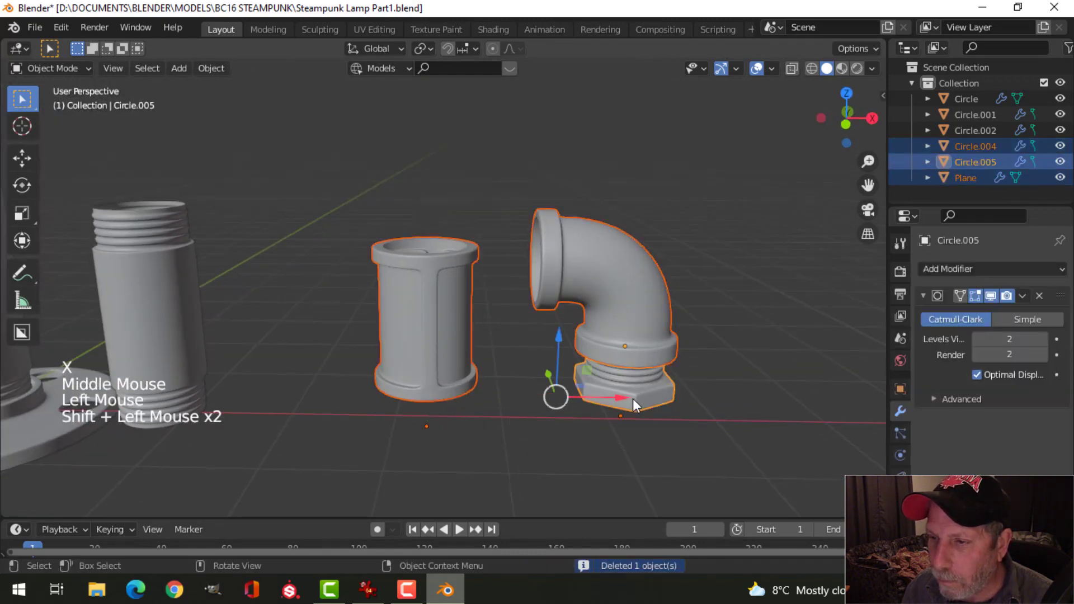
pyautogui.moveTo(631, 399); pyautogui.dragTo(429, 386)
pyautogui.moveTo(429, 385); pyautogui.dragTo(498, 343, button='middle')
pyautogui.hotkey('alt', 'a')
pyautogui.scroll(-2, 479, 318)
pyautogui.hotkey('ctrl', 's')
pyautogui.scroll(-1, 504, 340)
pyautogui.moveTo(498, 343); pyautogui.dragTo(505, 347, button='middle')
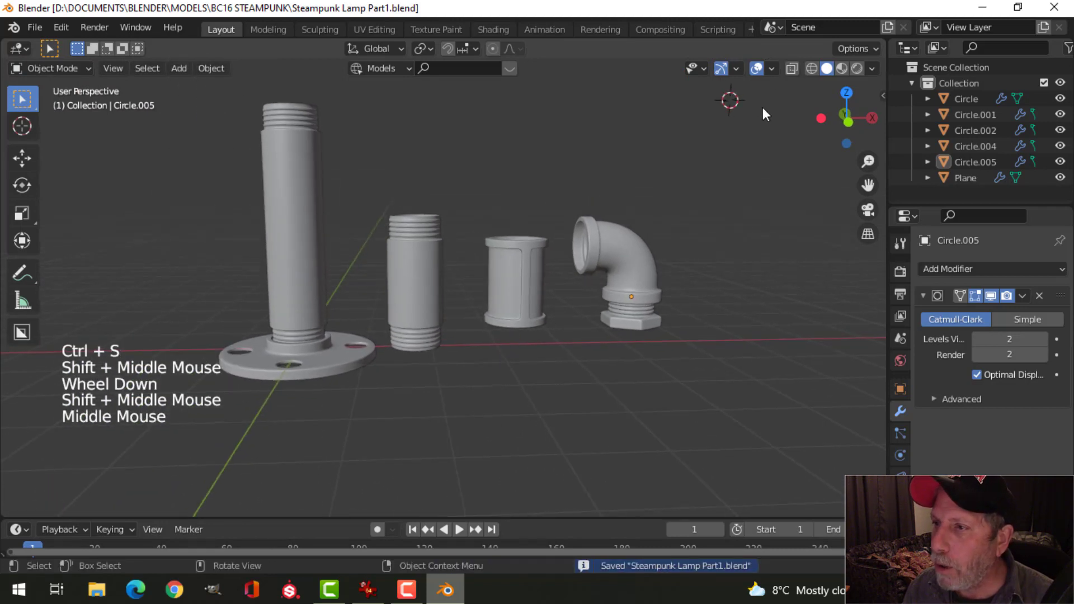
# Show the Face Orientation overlay and recalculate the round flange's normals to the outside.
pyautogui.click(771, 68)
pyautogui.click(713, 353)
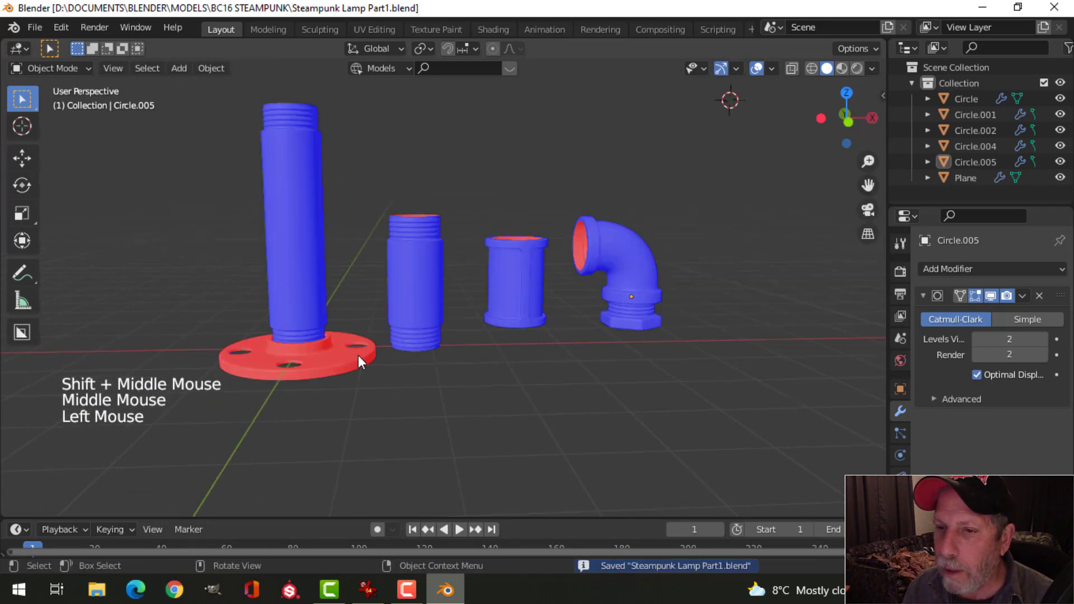
pyautogui.click(311, 370)
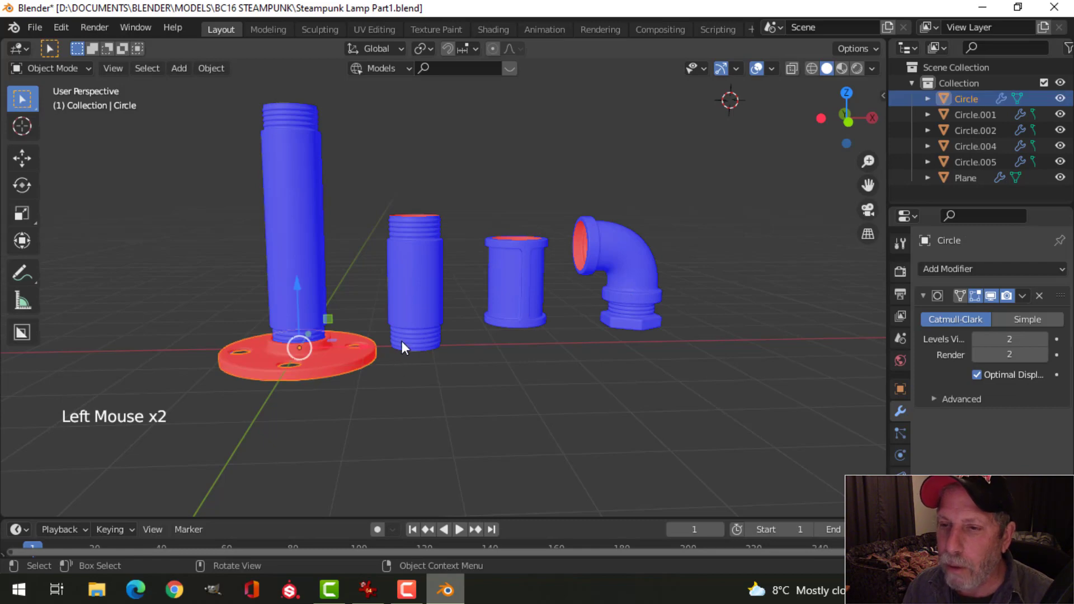
pyautogui.moveTo(392, 357); pyautogui.dragTo(401, 389, button='middle')
pyautogui.press('Tab')
pyautogui.press('a')
pyautogui.hotkey('alt', 'n')
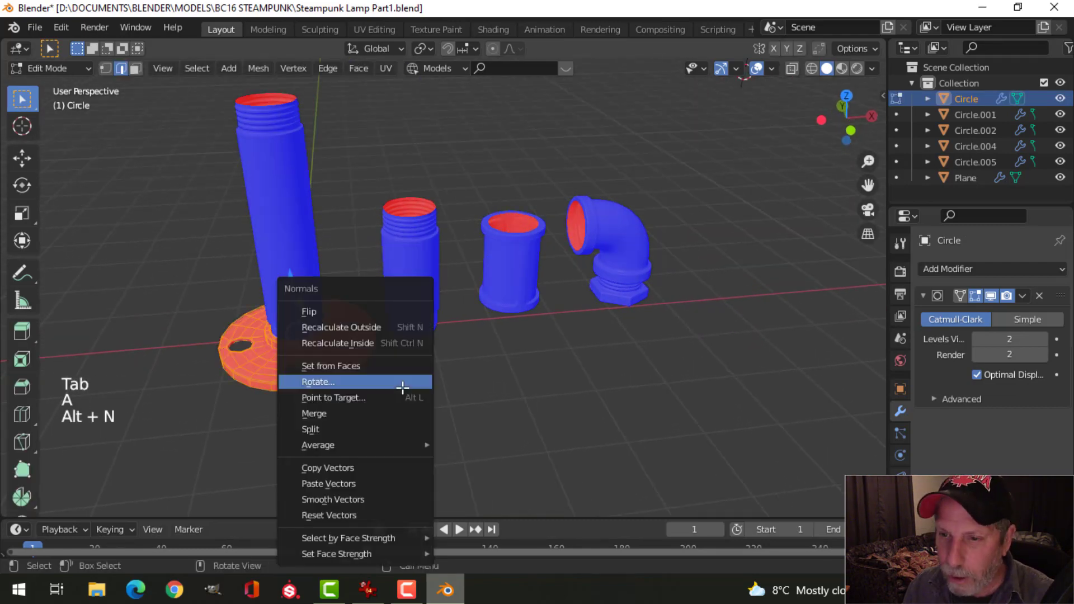
pyautogui.click(356, 328)
pyautogui.press('Tab')
pyautogui.hotkey('alt', 'a')
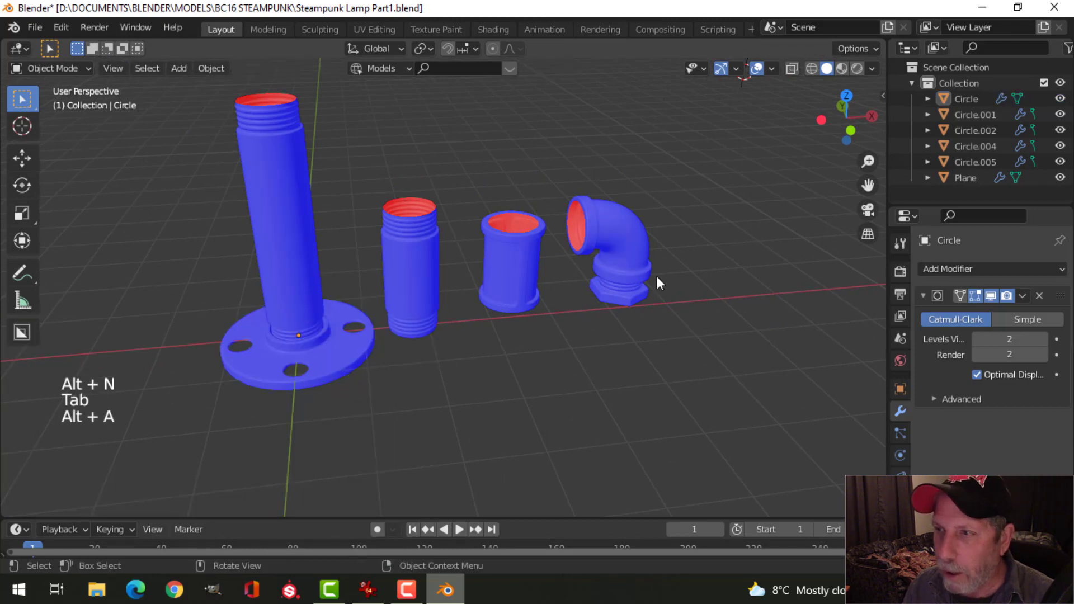
# Turn off the Face Orientation overlay and save the file.
pyautogui.click(772, 68)
pyautogui.click(737, 351)
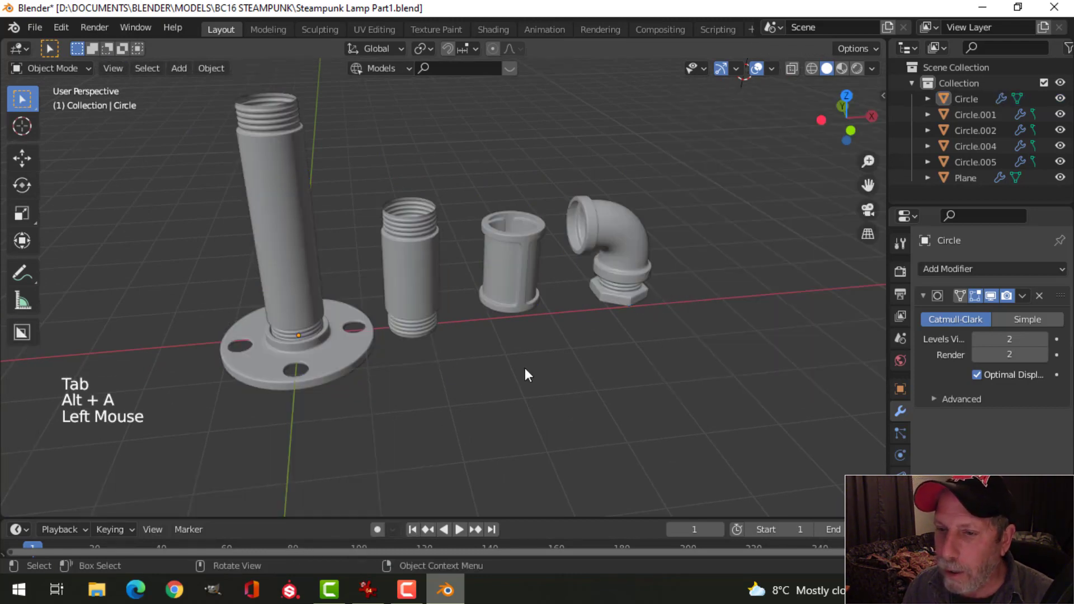
pyautogui.moveTo(525, 368); pyautogui.dragTo(435, 350, button='middle')
pyautogui.keyDown('shift'); pyautogui.moveTo(360, 364); pyautogui.dragTo(397, 331, button='middle'); pyautogui.keyUp('shift')
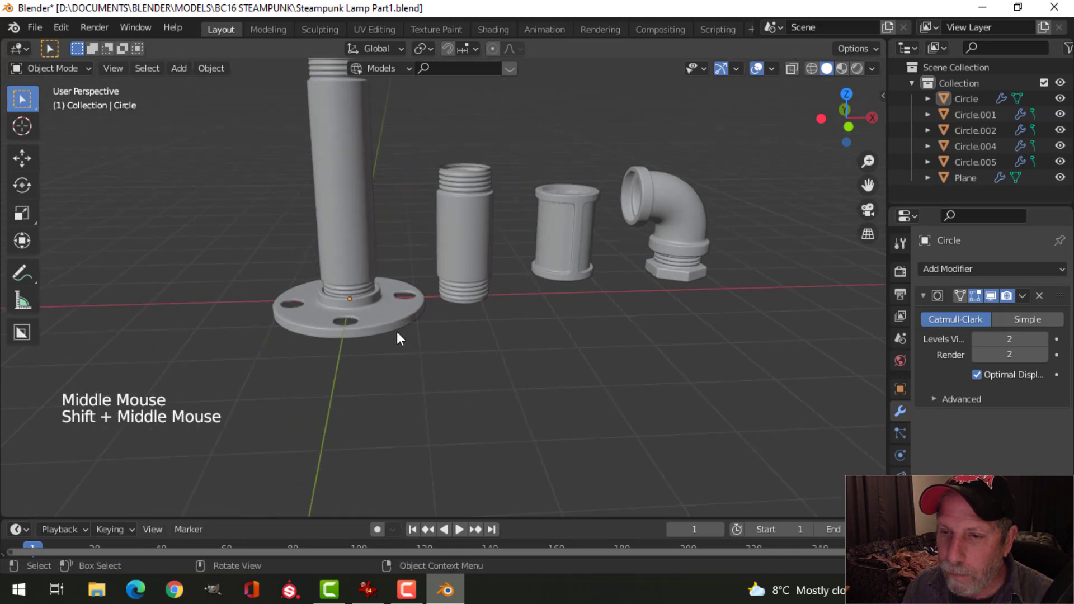
pyautogui.scroll(2, 446, 310)
pyautogui.hotkey('ctrl', 's')
# Enable Cavity in the viewport shading to accentuate the edges and threads of the pipe parts.
pyautogui.scroll(-2, 454, 301)
pyautogui.keyDown('shift'); pyautogui.moveTo(454, 301); pyautogui.dragTo(760, 142, button='middle'); pyautogui.keyUp('shift')
pyautogui.click(873, 68)
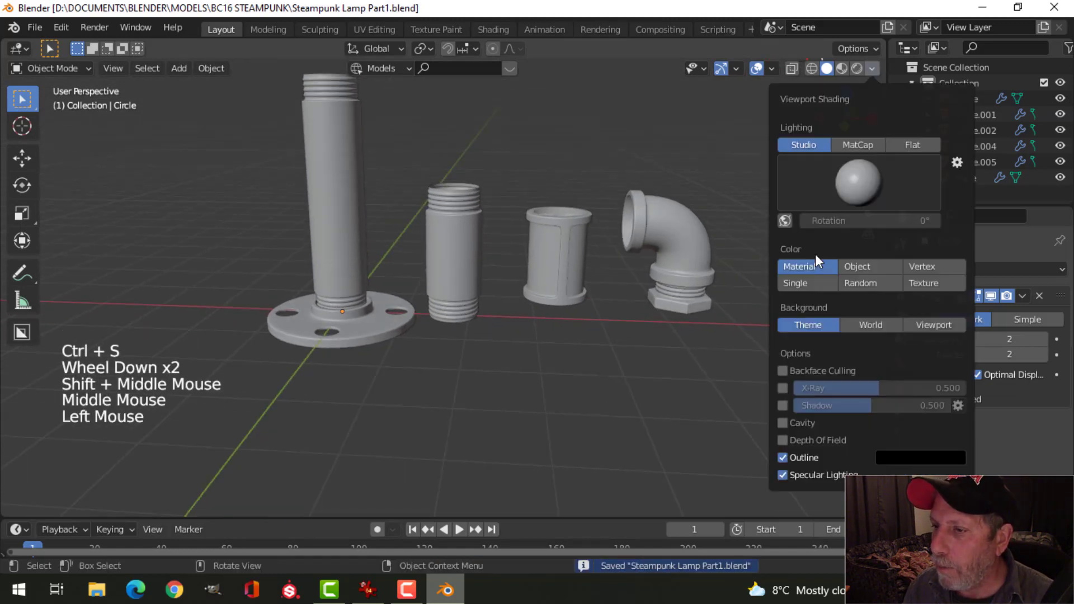
pyautogui.click(795, 423)
pyautogui.moveTo(418, 334)
pyautogui.mouseDown(button='middle')
pyautogui.moveTo(472, 298)
pyautogui.moveTo(512, 321)
pyautogui.moveTo(551, 320)
pyautogui.moveTo(531, 347)
pyautogui.mouseUp(button='middle')
pyautogui.scroll(3, 512, 321)
pyautogui.moveTo(531, 347)
pyautogui.mouseDown(button='middle')
pyautogui.moveTo(505, 374)
pyautogui.moveTo(511, 412)
pyautogui.moveTo(537, 335)
pyautogui.moveTo(593, 314)
pyautogui.moveTo(491, 334)
pyautogui.moveTo(512, 355)
pyautogui.mouseUp(button='middle')
pyautogui.scroll(-2, 544, 324)
# Switch the viewport lighting to MatCap and choose the metallic orange and purple sphere.
pyautogui.click(872, 69)
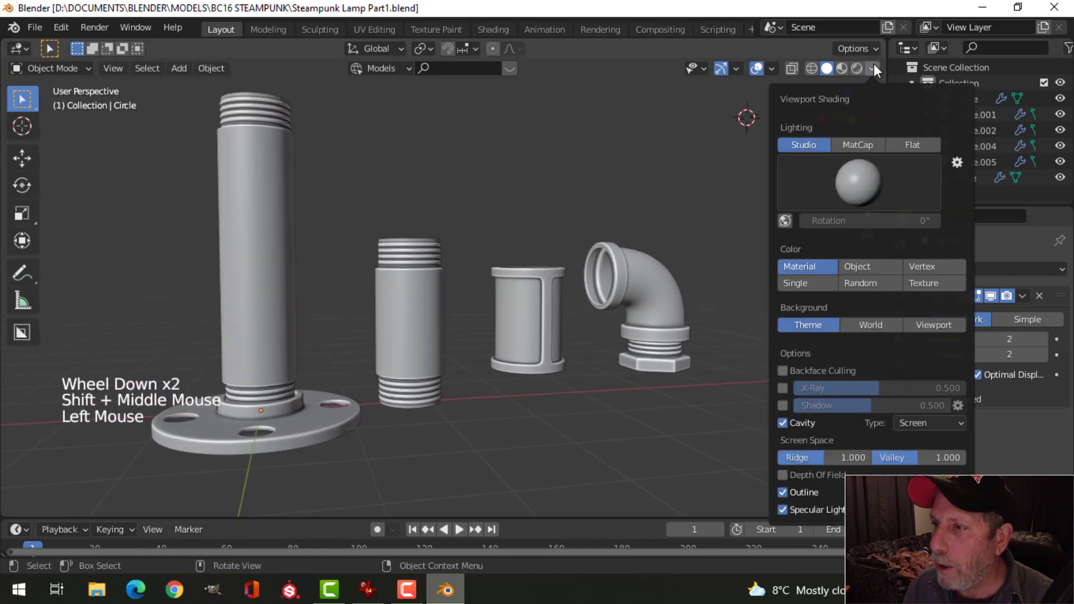
pyautogui.click(856, 145)
pyautogui.click(851, 202)
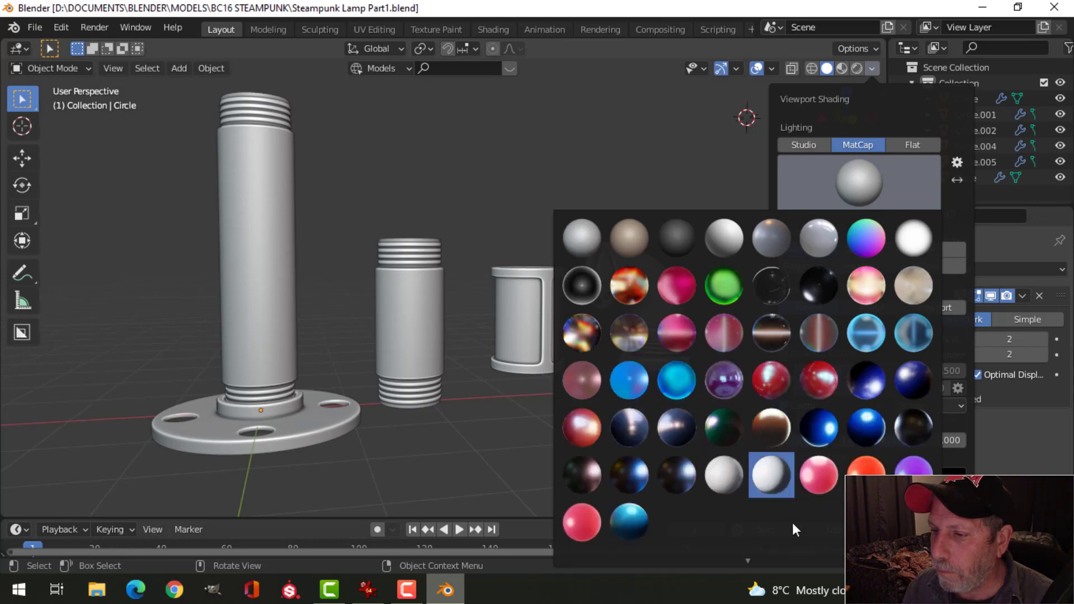
pyautogui.scroll(-5, 745, 559)
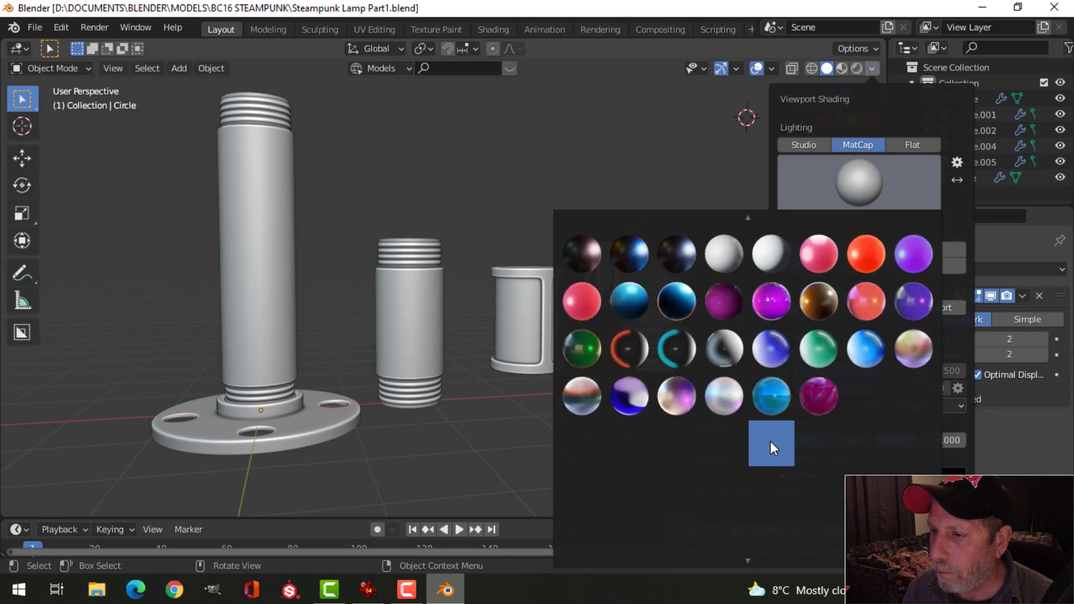
pyautogui.scroll(-1, 749, 551)
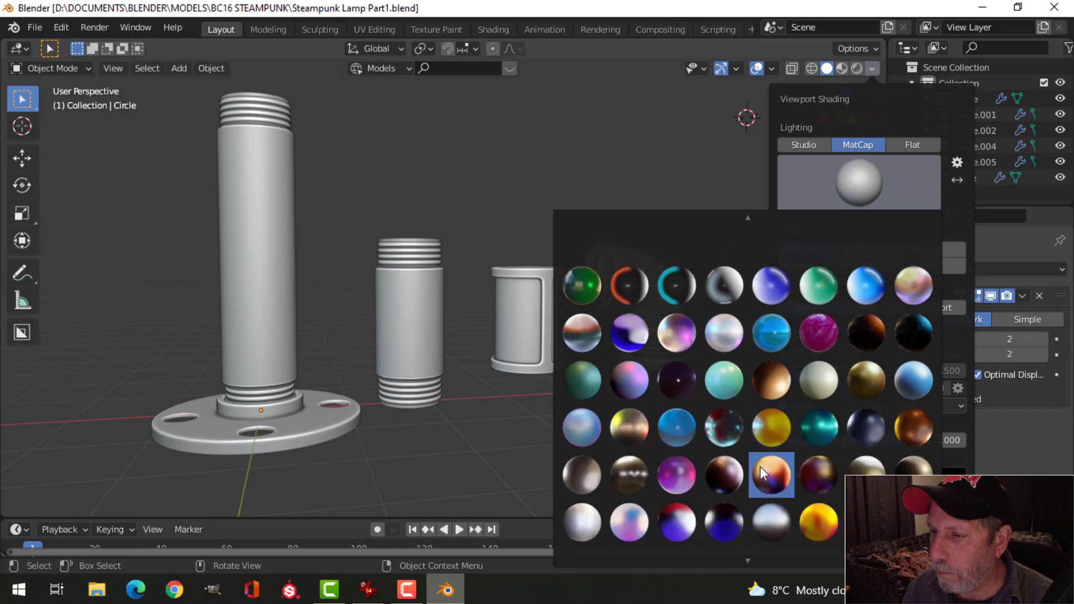
pyautogui.click(774, 476)
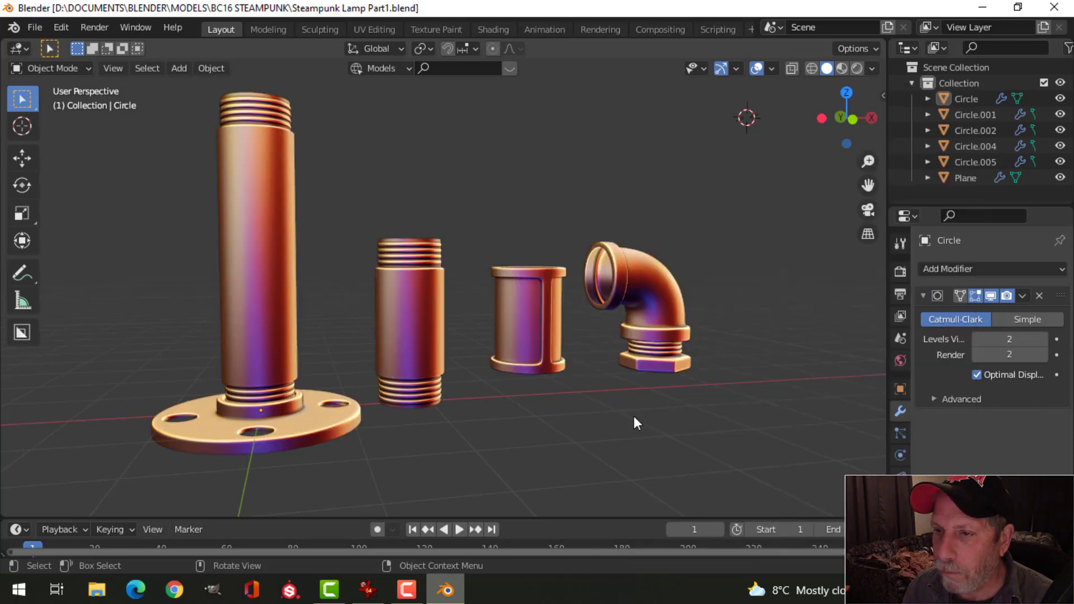
# Examine the threads, rims and open ends of the pipe parts under the metallic MatCap.
pyautogui.moveTo(633, 416); pyautogui.dragTo(544, 375, button='middle')
pyautogui.scroll(2, 544, 375)
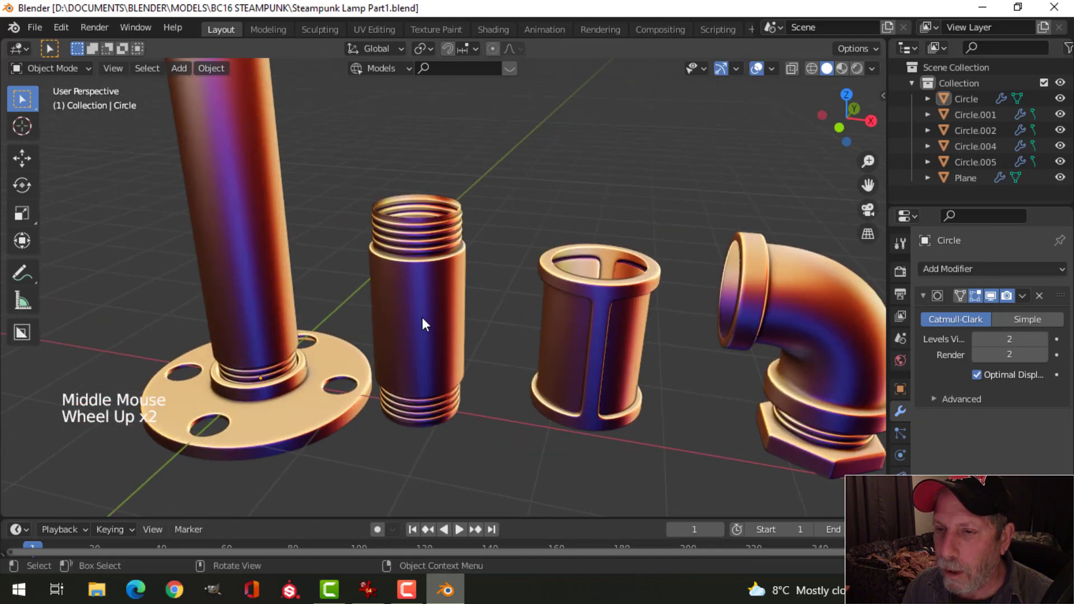
pyautogui.keyDown('shift'); pyautogui.moveTo(422, 317); pyautogui.dragTo(448, 341, button='middle'); pyautogui.keyUp('shift')
pyautogui.moveTo(447, 341); pyautogui.dragTo(427, 287, button='middle')
pyautogui.scroll(-3, 477, 350)
pyautogui.scroll(1, 419, 343)
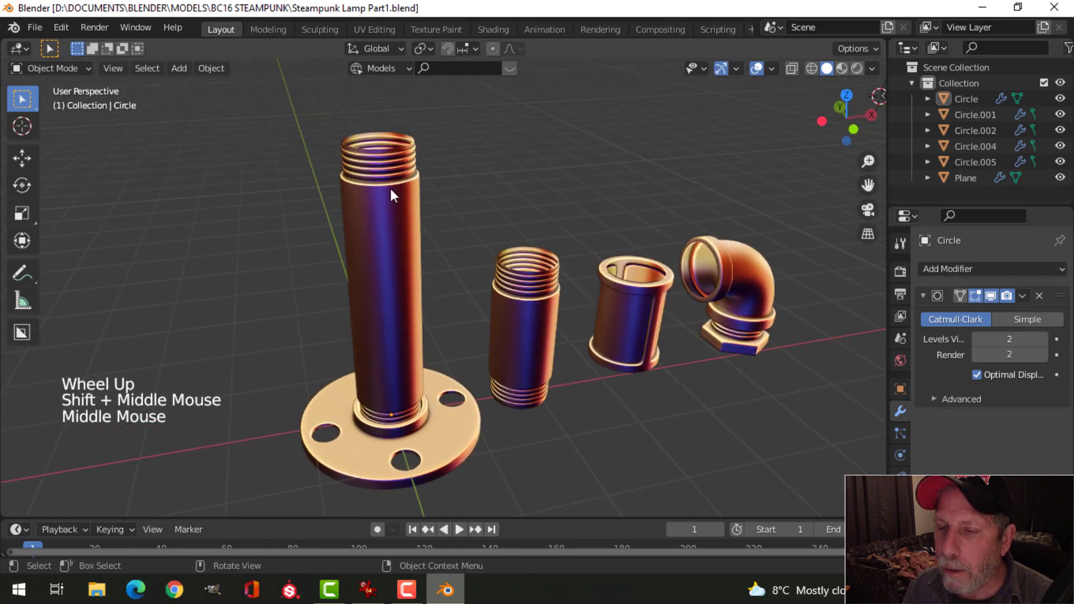
pyautogui.scroll(2, 391, 189)
pyautogui.keyDown('shift'); pyautogui.moveTo(390, 189); pyautogui.dragTo(434, 244, button='middle'); pyautogui.keyUp('shift')
# Try to extrude the tall pipe's top rim loop and scale it inward to give the wall thickness.
pyautogui.click(434, 244)
pyautogui.press('Tab')
pyautogui.moveTo(470, 285); pyautogui.dragTo(515, 273, button='middle')
pyautogui.scroll(2, 485, 296)
pyautogui.hotkey('alt', 'a')
pyautogui.press('2')
pyautogui.keyDown('alt'); pyautogui.keyDown('shift'); pyautogui.click(439, 290); pyautogui.keyUp('shift'); pyautogui.keyUp('alt')
pyautogui.hotkey('alt', 'a')
pyautogui.keyDown('alt'); pyautogui.keyDown('shift'); pyautogui.click(513, 231); pyautogui.keyUp('shift'); pyautogui.keyUp('alt')
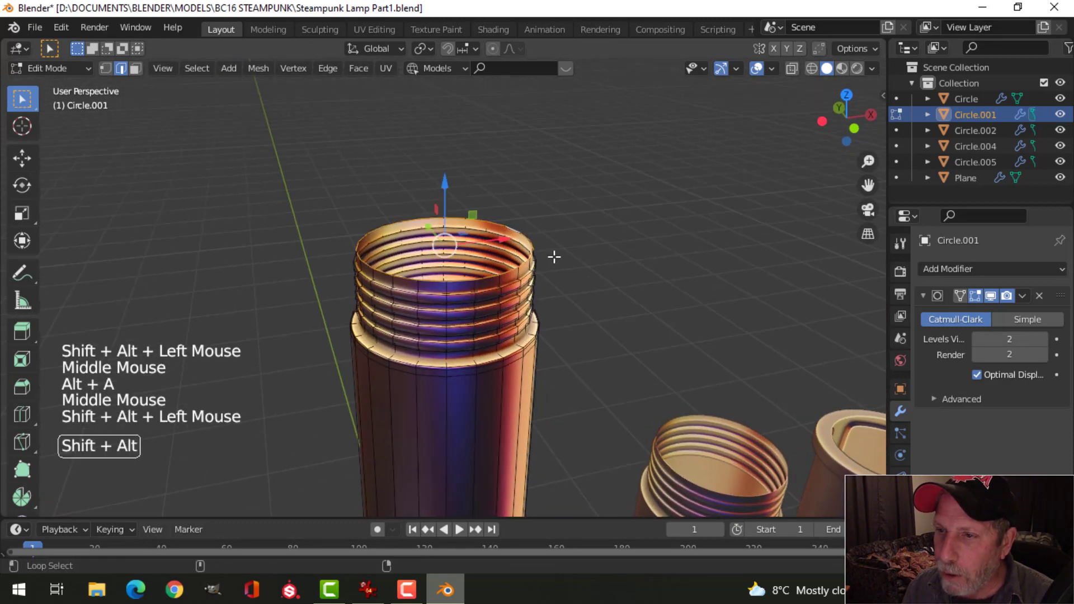
pyautogui.press('e')
pyautogui.press('s')
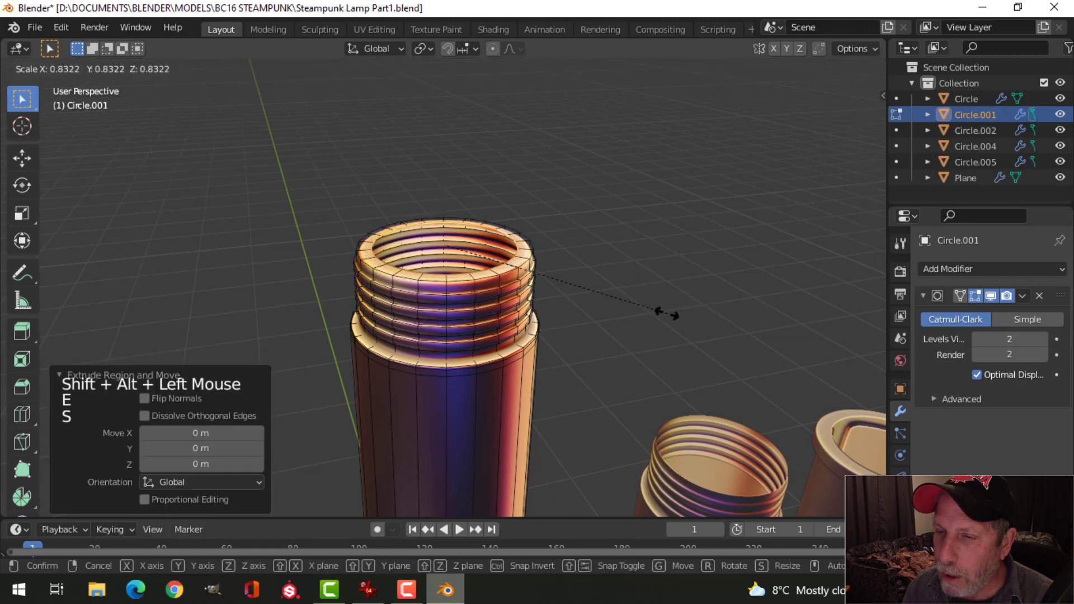
pyautogui.click(652, 315)
# Undo the inward extrusion of the tall pipe's top rim and return to Object Mode.
pyautogui.press('Tab')
pyautogui.scroll(-3, 594, 317)
pyautogui.moveTo(594, 317); pyautogui.dragTo(492, 315, button='middle')
pyautogui.hotkey('alt', 'a')
pyautogui.scroll(-2, 485, 289)
pyautogui.hotkey('ctrl', 'z')
pyautogui.hotkey('ctrl', 'z')
pyautogui.hotkey('ctrl', 'z')
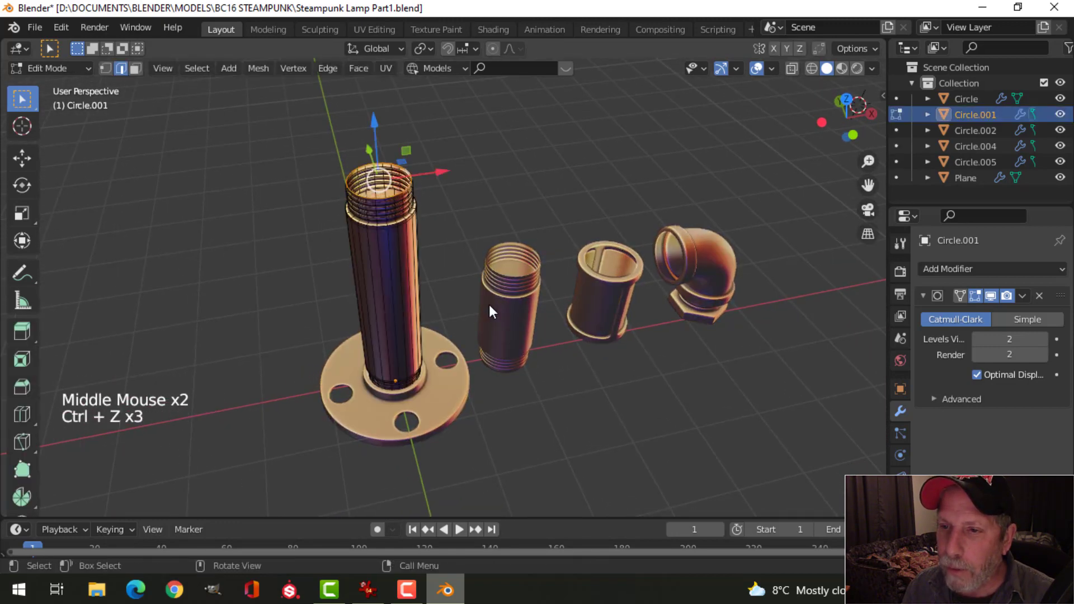
pyautogui.hotkey('alt', 'a')
pyautogui.press('Tab')
pyautogui.hotkey('alt', 'a')
# Review the flange, threaded pipes, coupling and elbow assembly from several angles.
pyautogui.scroll(-3, 489, 304)
pyautogui.keyDown('shift'); pyautogui.moveTo(489, 302); pyautogui.dragTo(572, 274, button='middle'); pyautogui.keyUp('shift')
pyautogui.scroll(2, 529, 275)
pyautogui.scroll(2, 537, 279)
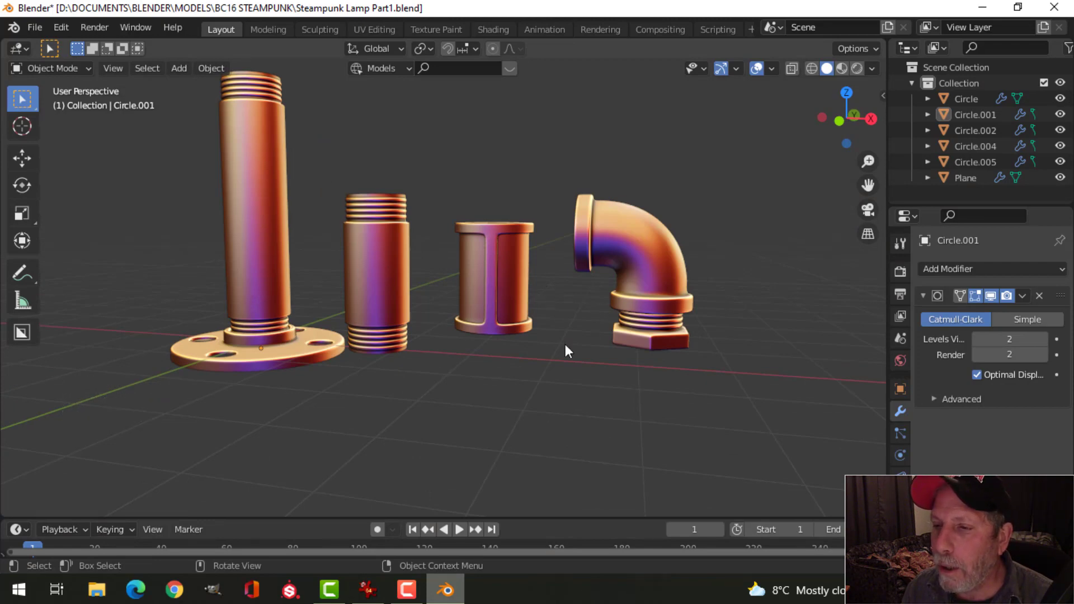
pyautogui.moveTo(604, 355); pyautogui.dragTo(512, 372, button='middle')
pyautogui.scroll(-2, 535, 383)
pyautogui.moveTo(511, 372)
pyautogui.mouseDown(button='middle')
pyautogui.moveTo(507, 387)
pyautogui.moveTo(522, 400)
pyautogui.moveTo(517, 391)
pyautogui.mouseUp(button='middle')
pyautogui.scroll(1, 514, 384)
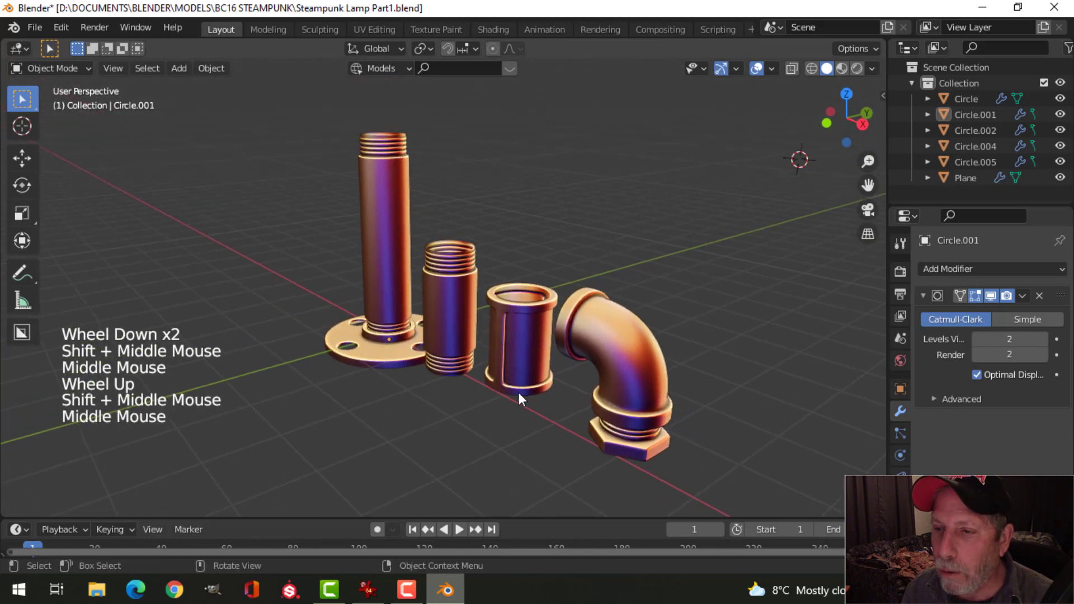